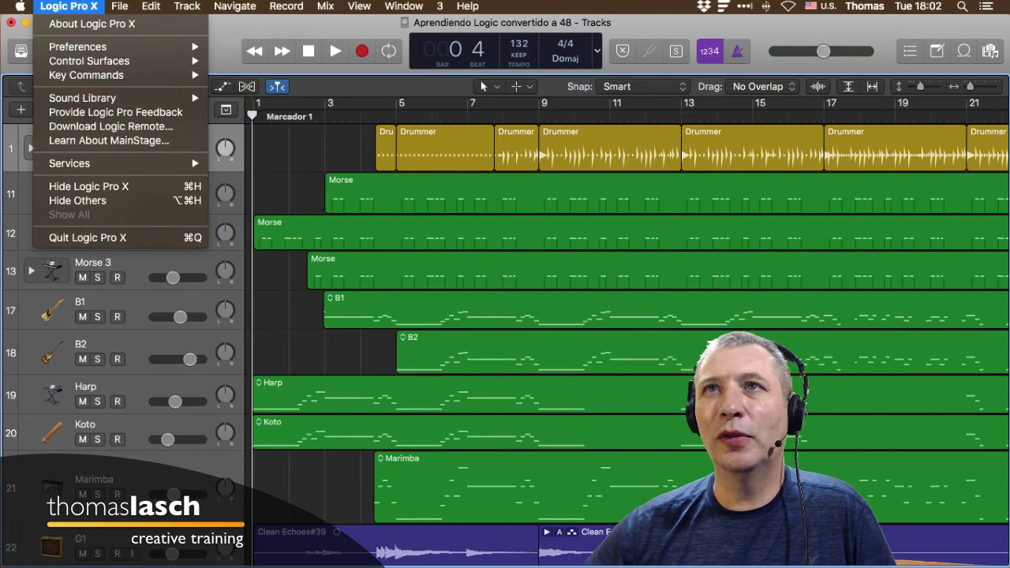
{"action": "mouse_move", "coordinate": [77, 47]}
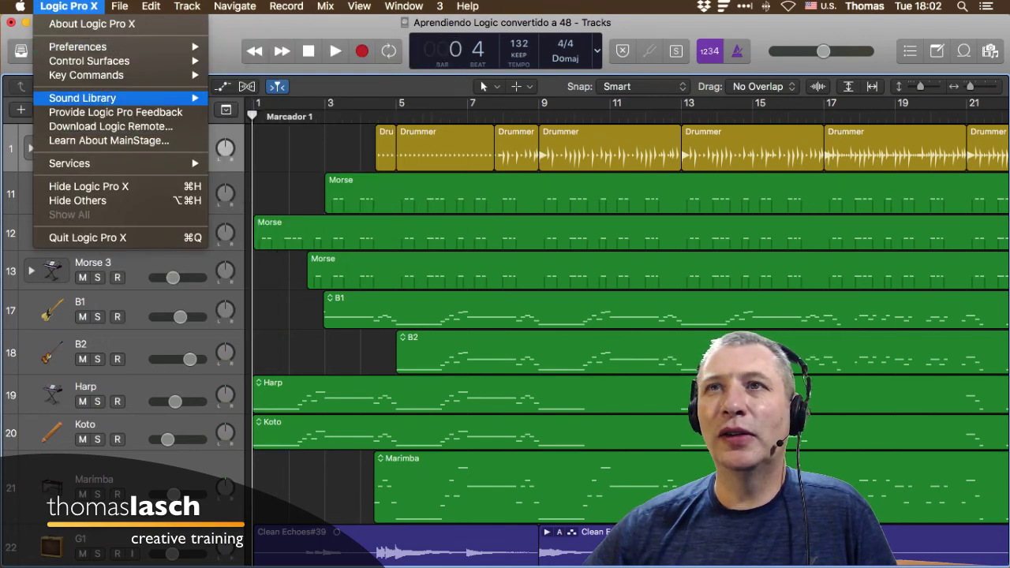
{"action": "mouse_move", "coordinate": [82, 98]}
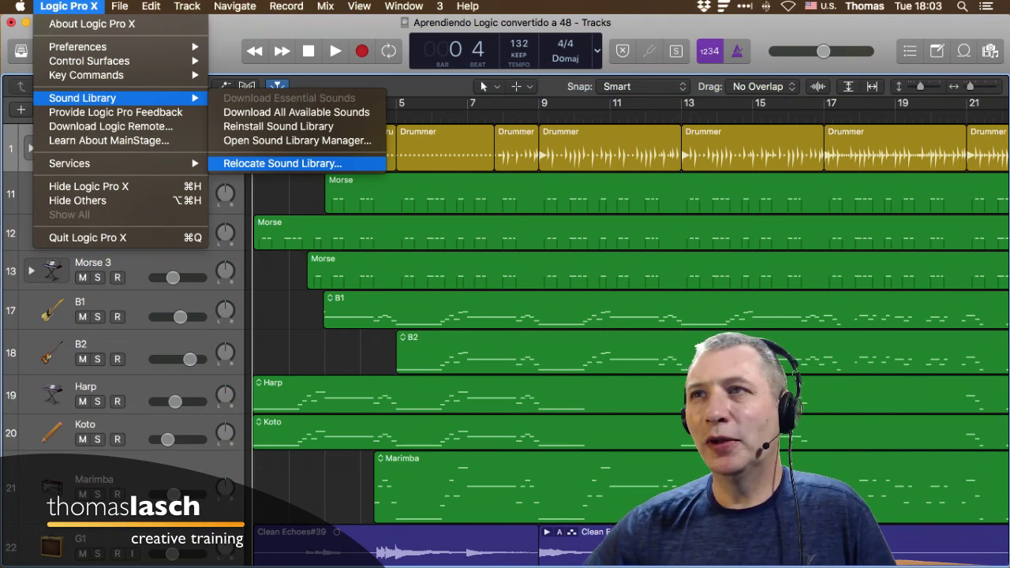
{"action": "key", "text": "Return"}
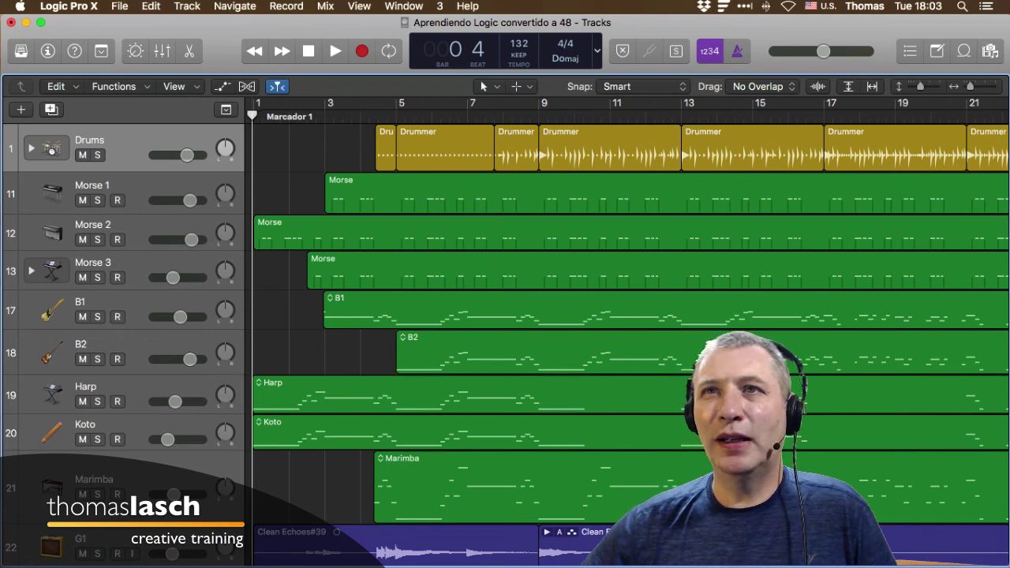
Step: Move the track selection to the Morse 1 track in the Tracks area
{"action": "key", "text": "Up"}
{"action": "key", "text": "Down"}
{"action": "key", "text": "Down"}
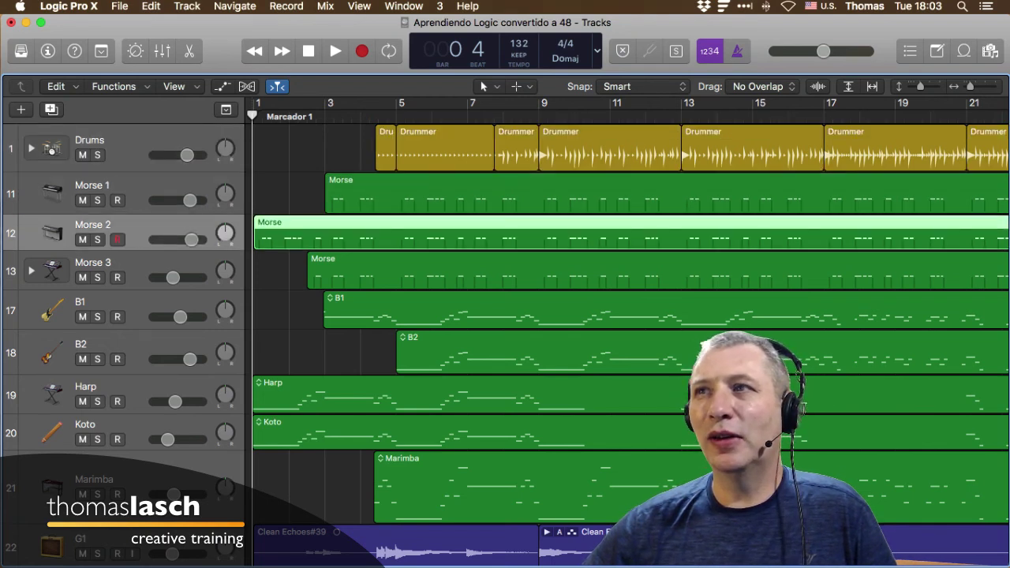
{"action": "key", "text": "Up"}
{"action": "key", "text": "Up"}
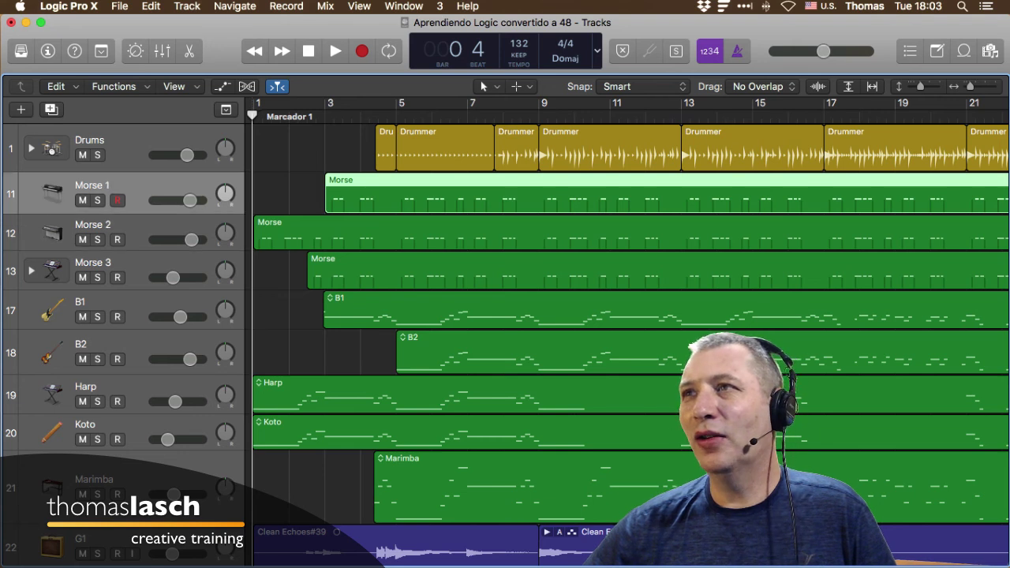
{"action": "key", "text": "Up"}
{"action": "key", "text": "Down"}
{"action": "key", "text": "Down"}
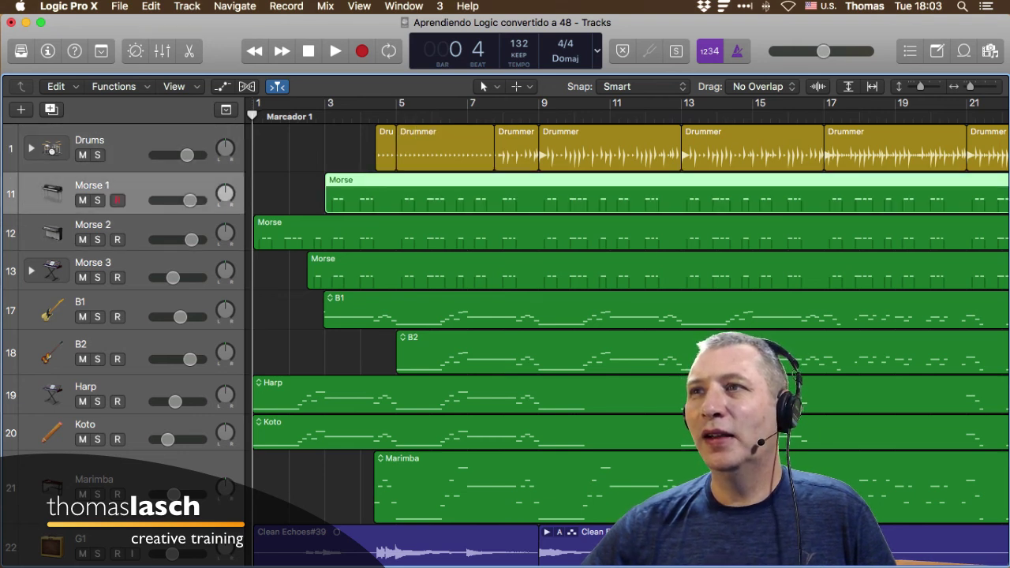
{"action": "key", "text": "Up"}
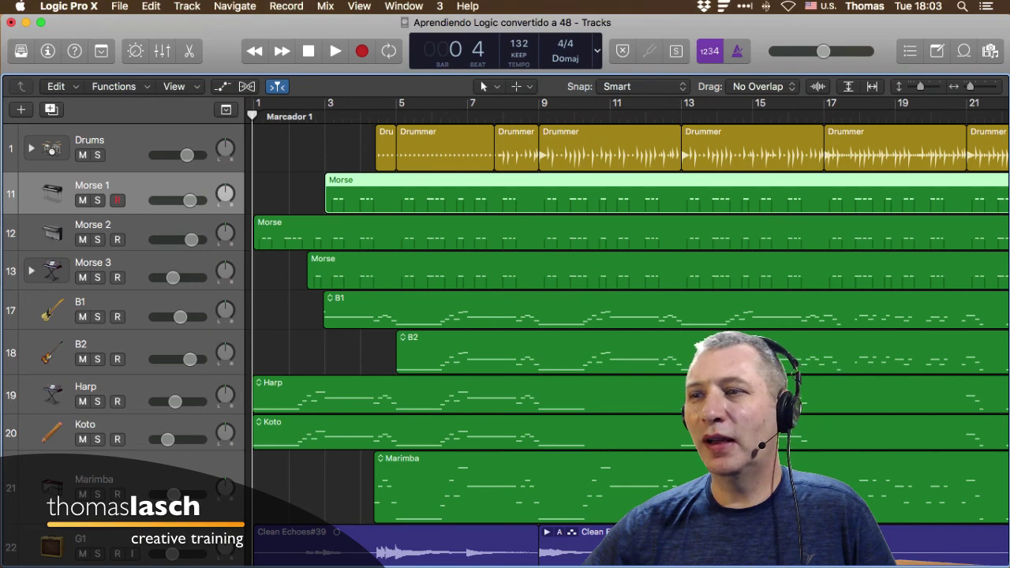
{"action": "scroll", "coordinate": [505, 344], "scroll_direction": "down", "scroll_amount": 6}
{"action": "scroll", "coordinate": [505, 345], "scroll_direction": "up", "scroll_amount": 4}
{"action": "scroll", "coordinate": [505, 344], "scroll_direction": "up", "scroll_amount": 2}
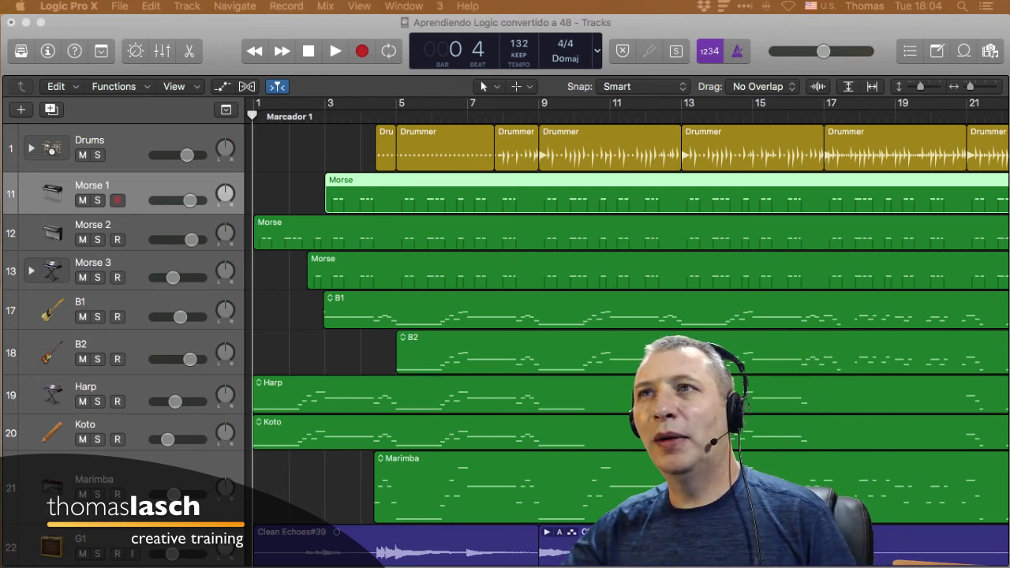
Step: Play the project from the start to about bar 5, stop playback and return the playhead to the beginning
{"action": "left_click", "coordinate": [748, 410]}
{"action": "key", "text": "space"}
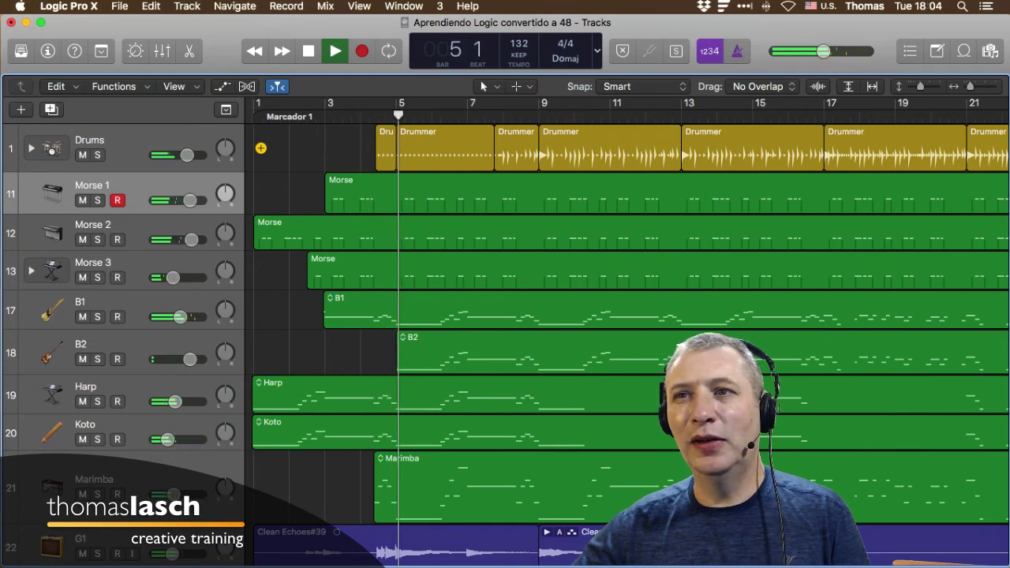
{"action": "key", "text": "space"}
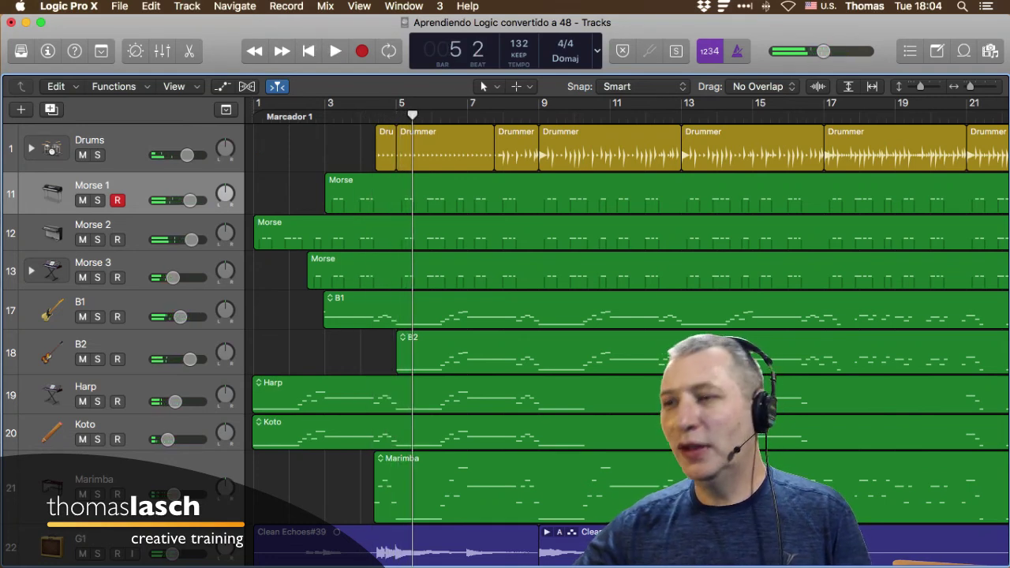
{"action": "key", "text": "Return"}
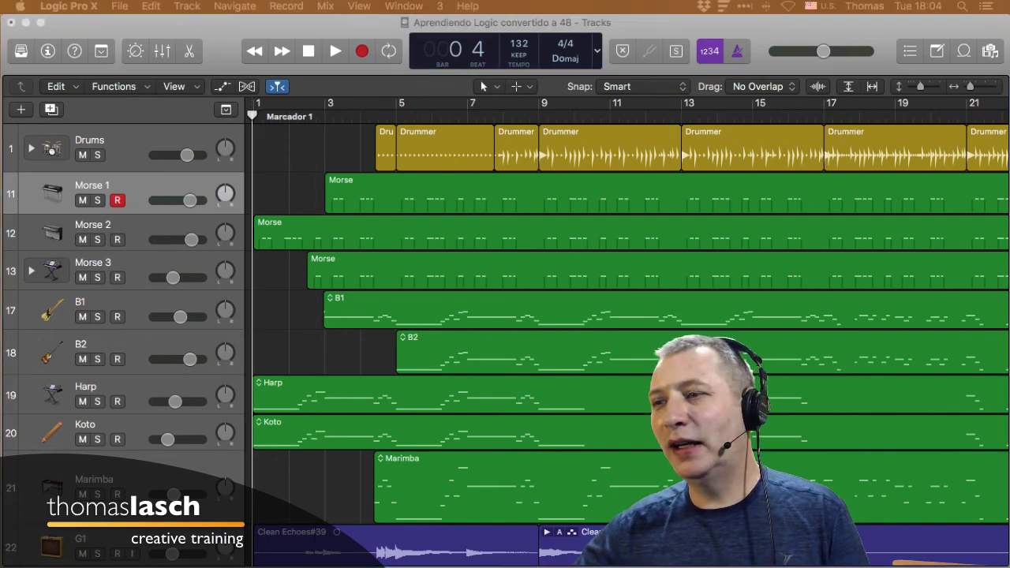
Step: Switch to Audio MIDI Setup and shift its Audio Devices window slightly over the project
{"action": "mouse_move", "coordinate": [415, 559]}
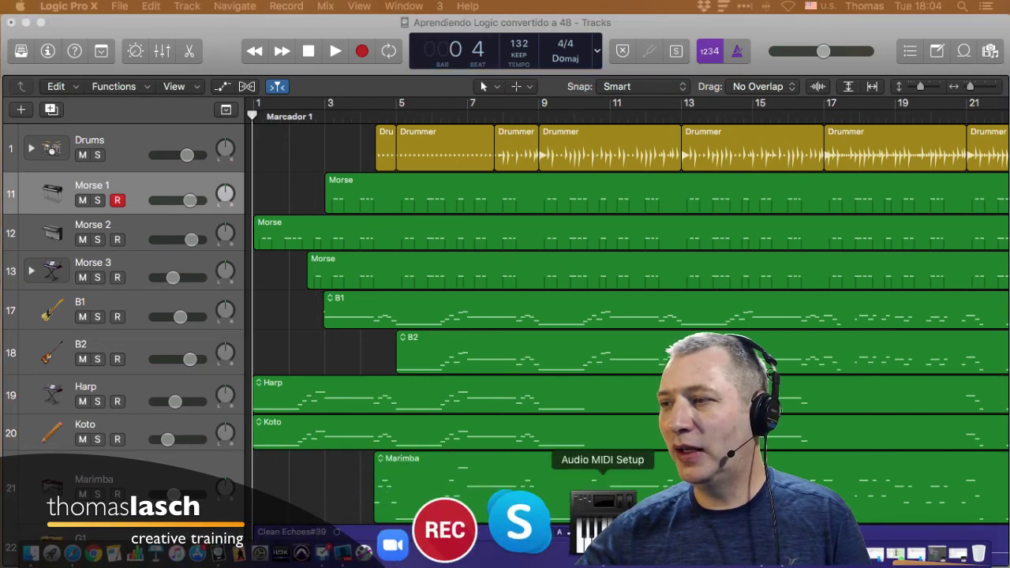
{"action": "left_click", "coordinate": [572, 521]}
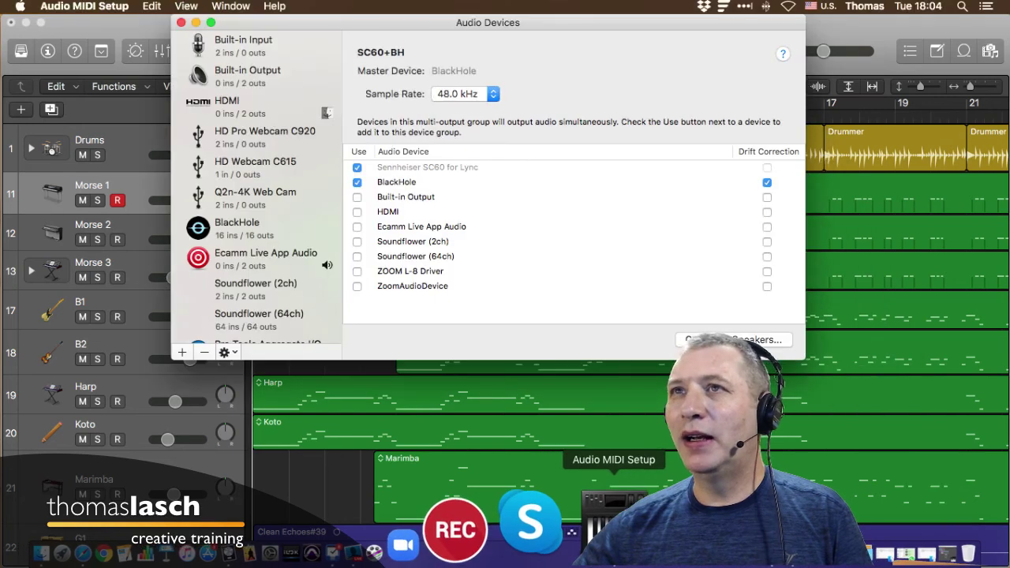
{"action": "left_click_drag", "start_coordinate": [552, 22], "coordinate": [525, 23]}
{"action": "mouse_move", "coordinate": [654, 557]}
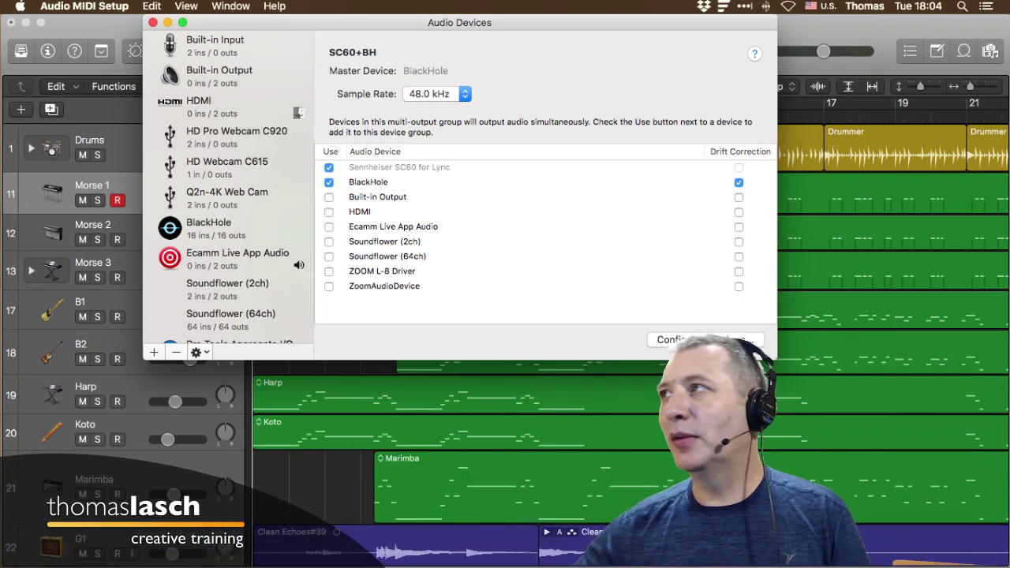
Step: Switch to Finder, open the Utilities folder and open Audio MIDI Setup from there
{"action": "left_click_drag", "start_coordinate": [858, 22], "coordinate": [859, 58]}
{"action": "left_click", "coordinate": [858, 33]}
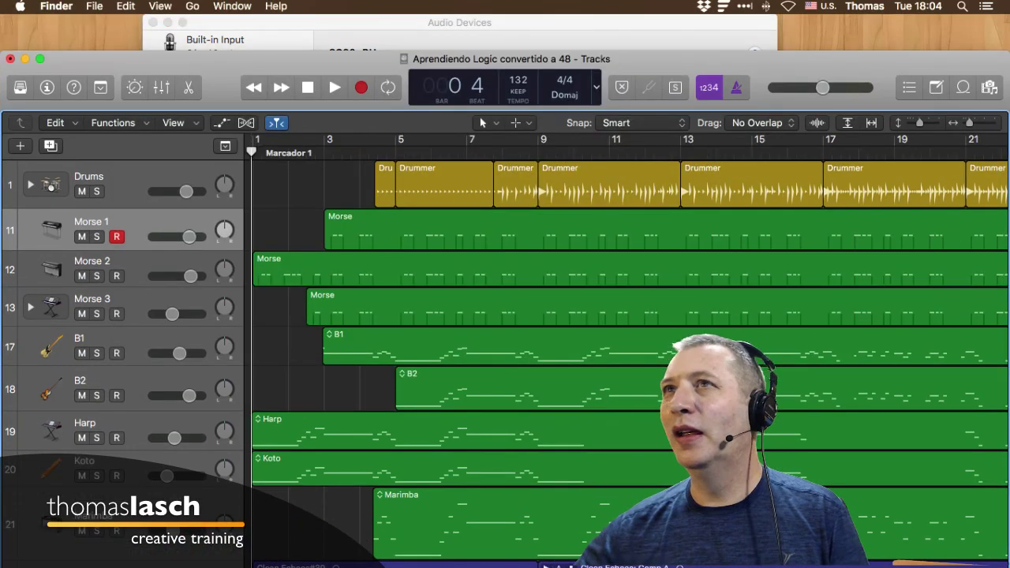
{"action": "left_click", "coordinate": [192, 5]}
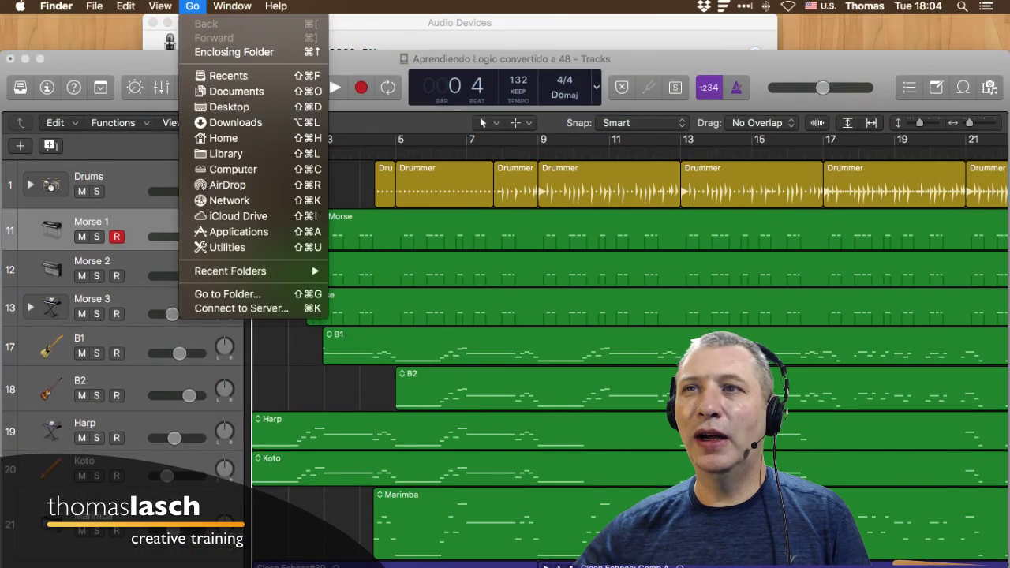
{"action": "left_click", "coordinate": [237, 247]}
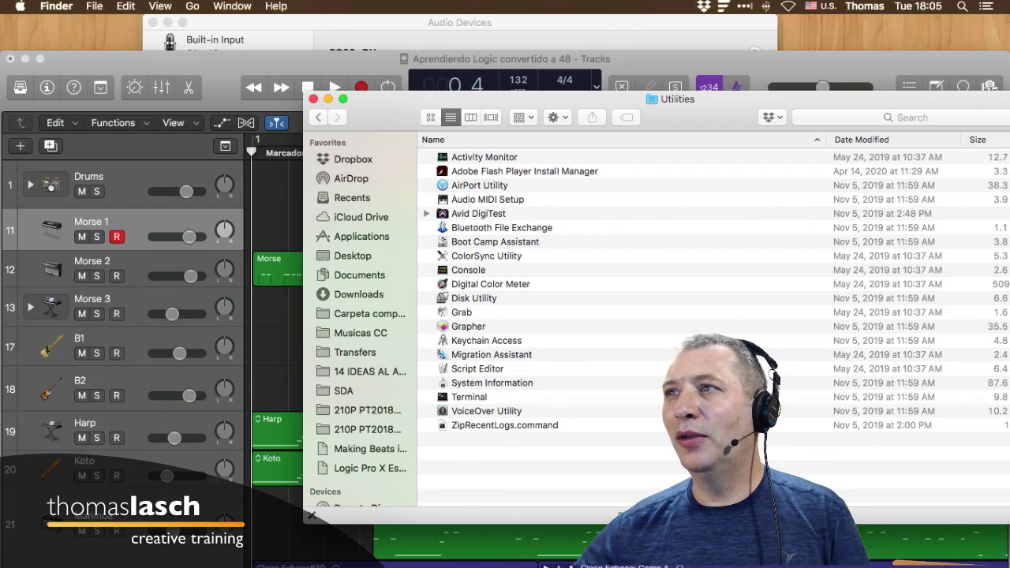
{"action": "left_click", "coordinate": [487, 200]}
{"action": "left_click_drag", "start_coordinate": [553, 100], "coordinate": [594, 99]}
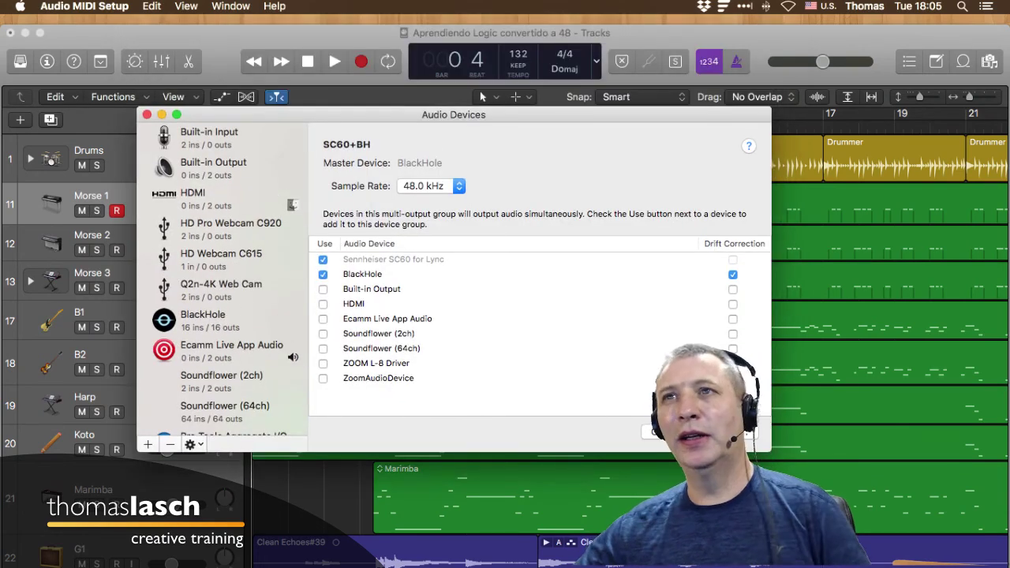
{"action": "left_click_drag", "start_coordinate": [454, 114], "coordinate": [427, 107]}
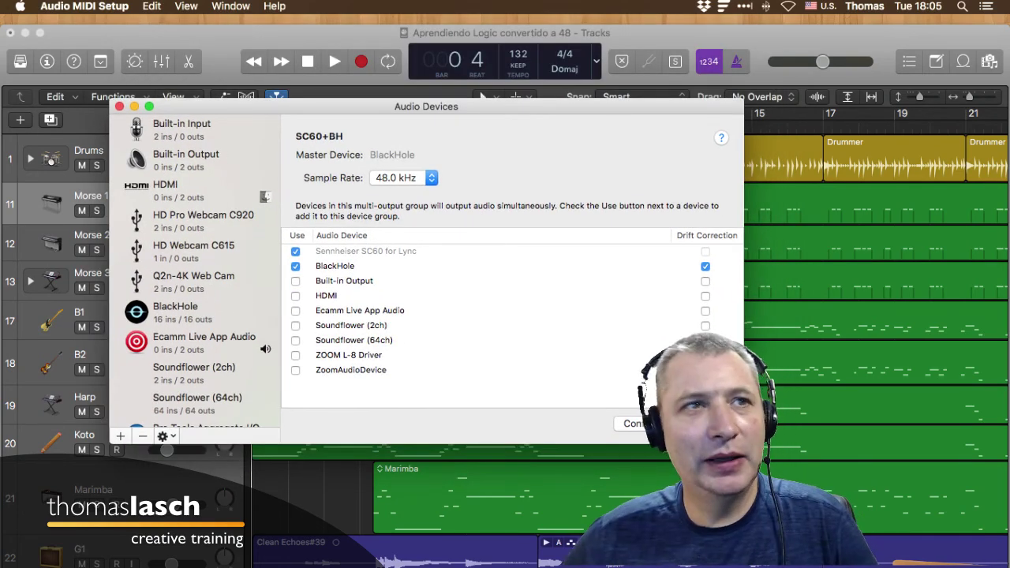
Step: Hide the MIDI Studio window and view the output settings of the ZOOM L-8 Driver in Audio Devices
{"action": "left_click", "coordinate": [230, 5]}
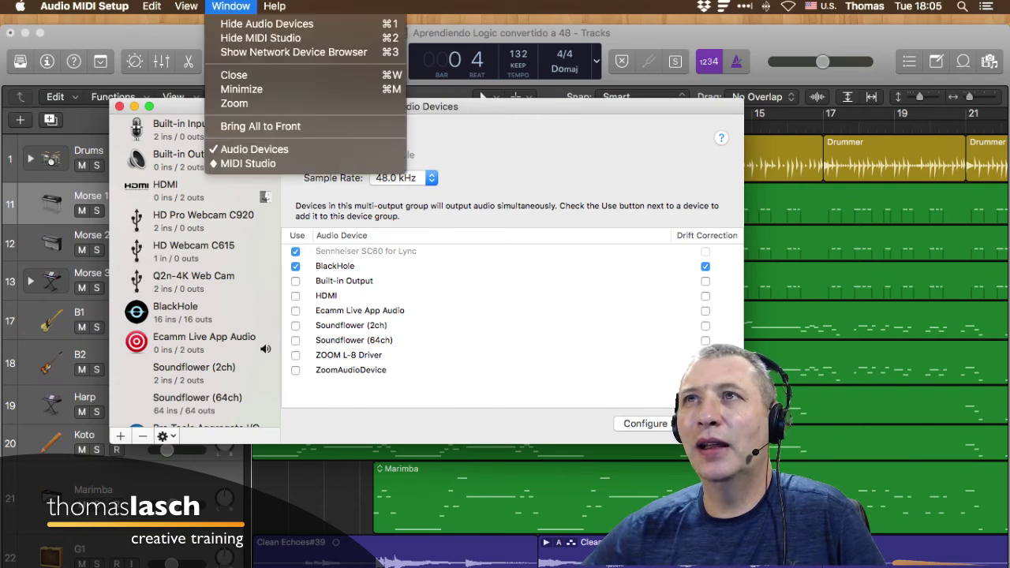
{"action": "left_click", "coordinate": [260, 38]}
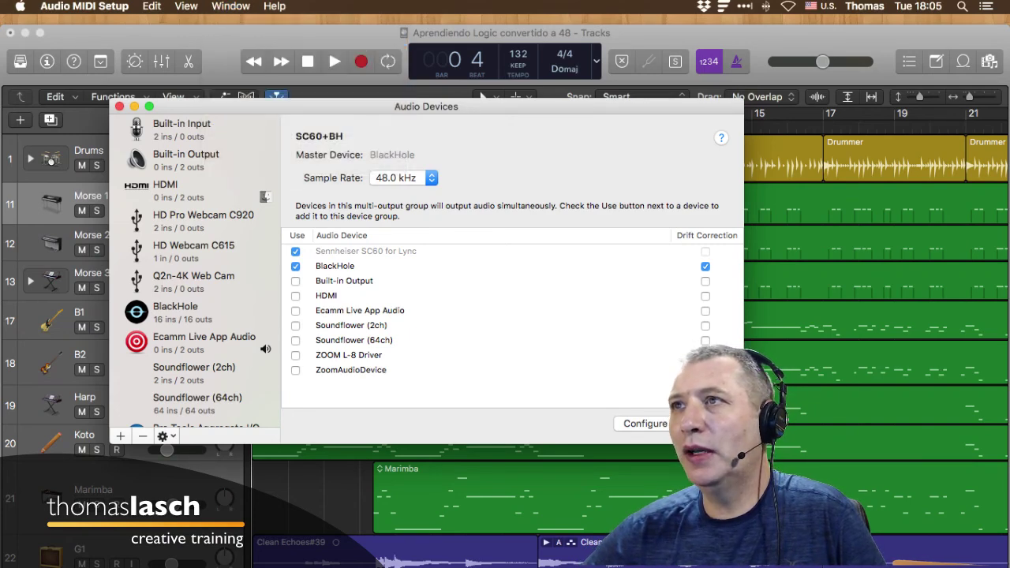
{"action": "mouse_move", "coordinate": [426, 107]}
{"action": "left_mouse_down"}
{"action": "mouse_move", "coordinate": [500, 134]}
{"action": "mouse_move", "coordinate": [423, 112]}
{"action": "left_mouse_up"}
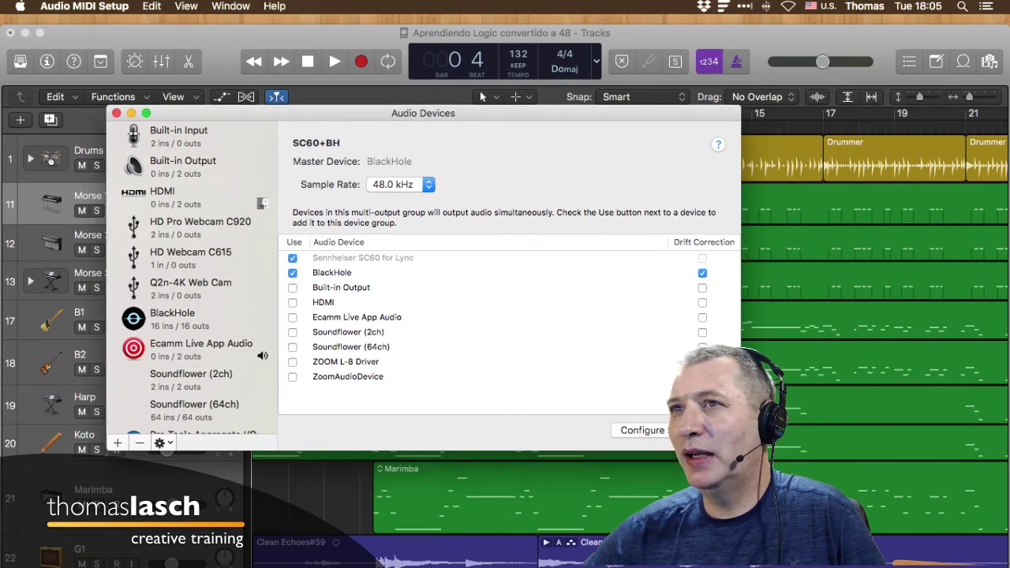
{"action": "scroll", "coordinate": [191, 278], "scroll_direction": "down", "scroll_amount": 8}
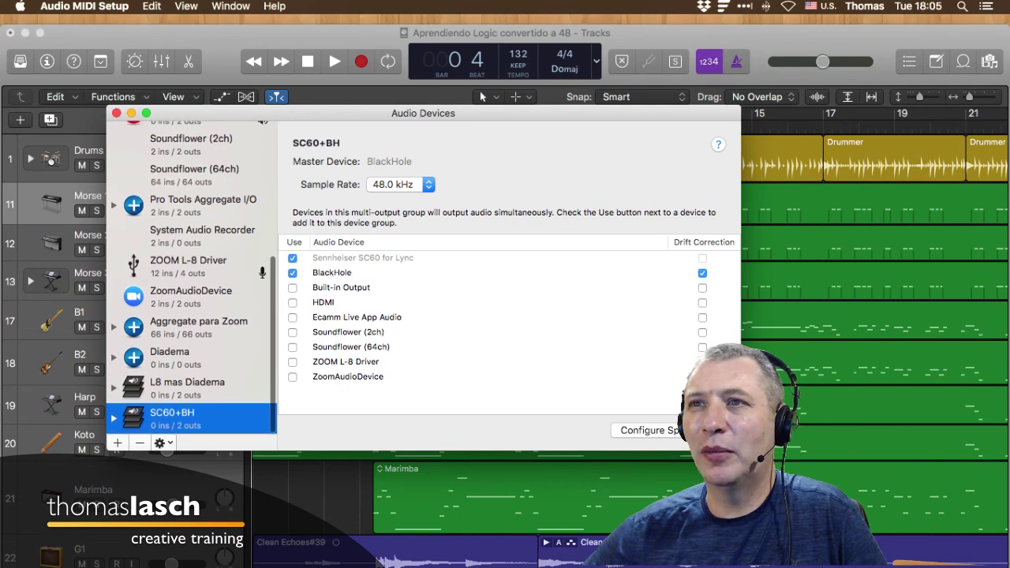
{"action": "left_click", "coordinate": [189, 267]}
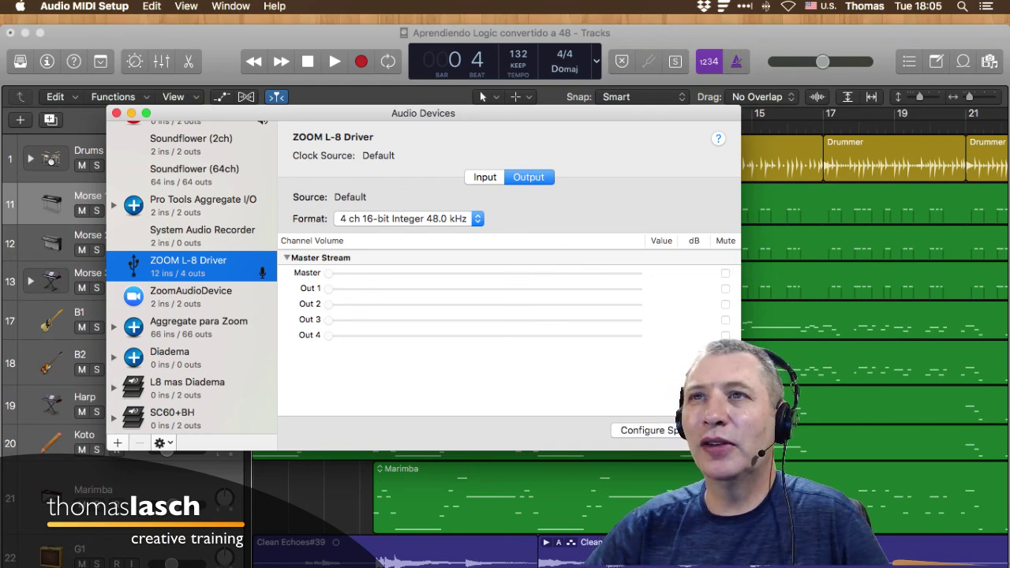
{"action": "scroll", "coordinate": [192, 276], "scroll_direction": "up", "scroll_amount": 5}
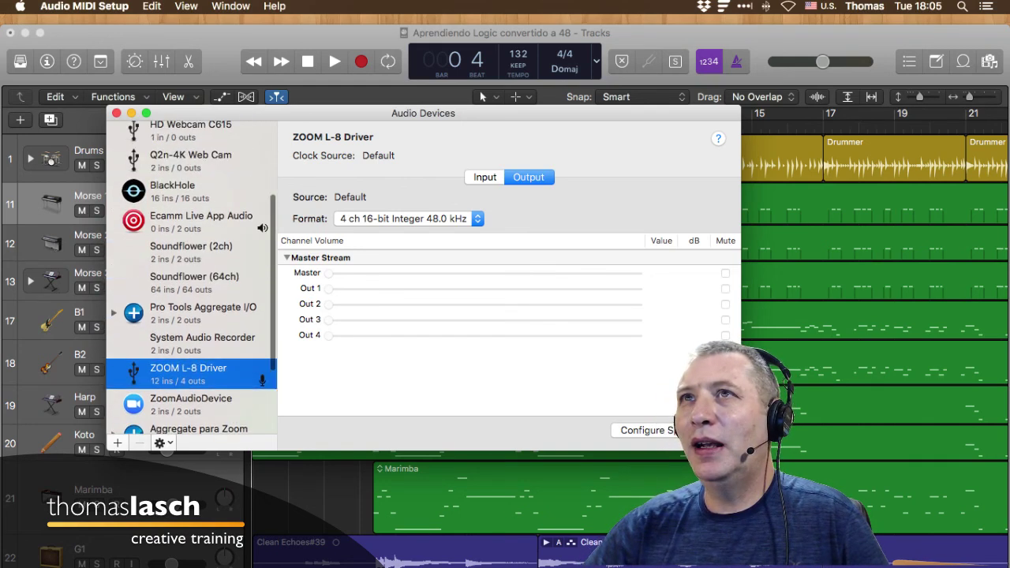
Step: Show the MIDI Studio window and select the JS102732 device that has the Bluetooth symbol
{"action": "left_click", "coordinate": [230, 6]}
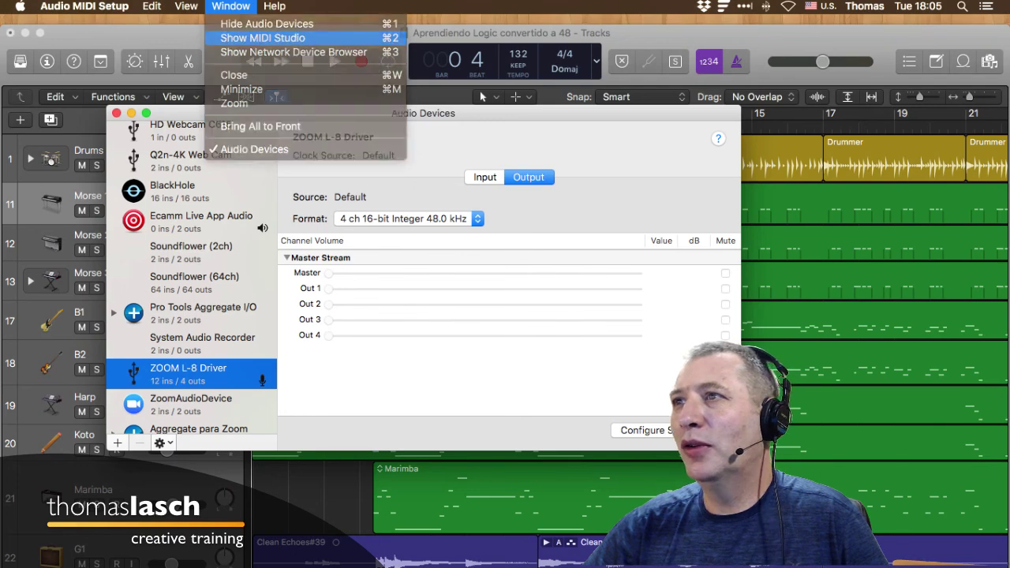
{"action": "left_click", "coordinate": [253, 38]}
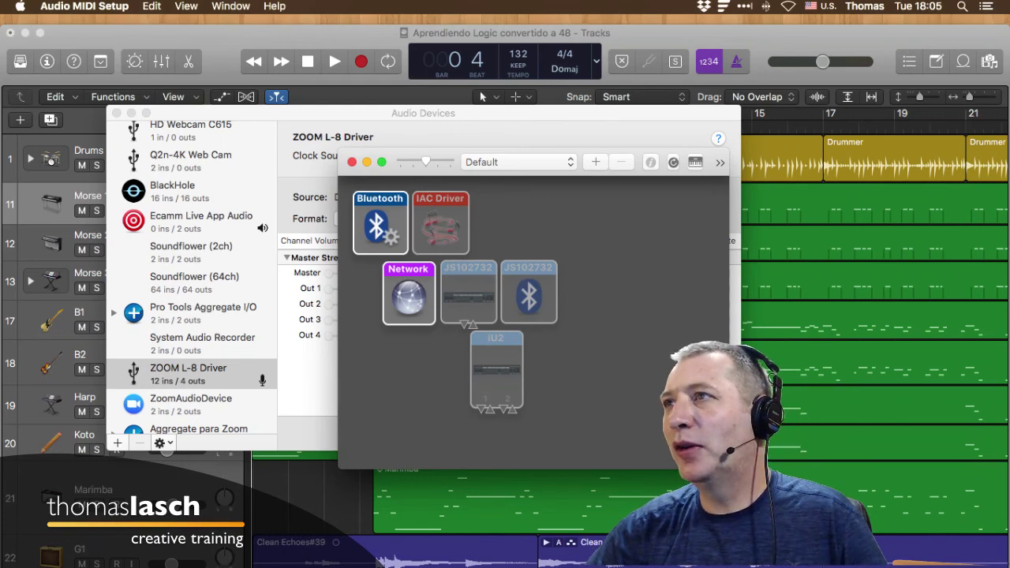
{"action": "left_click", "coordinate": [529, 295]}
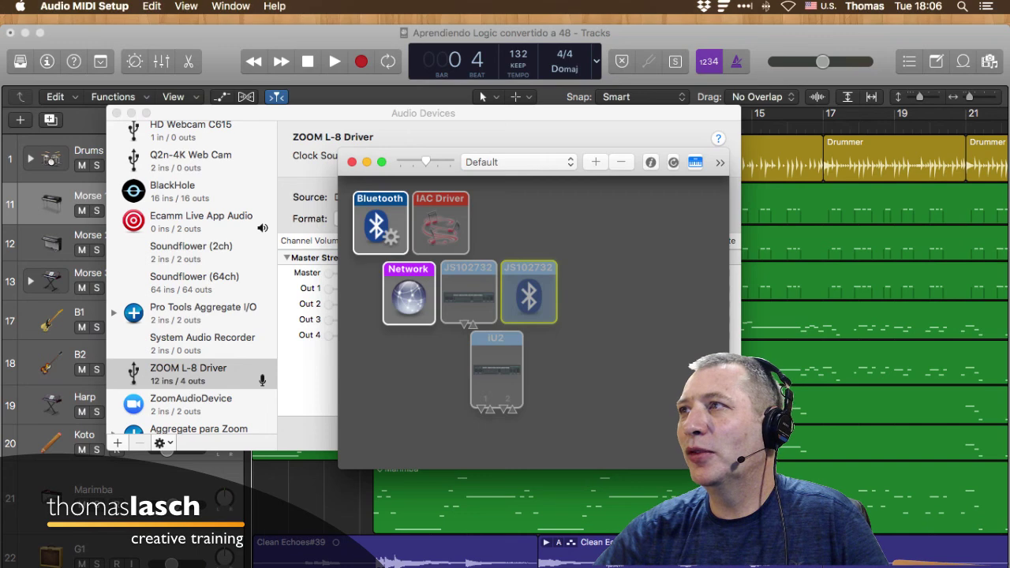
Step: Turn off the MIDI setup test in MIDI Studio and close its window
{"action": "left_click_drag", "start_coordinate": [534, 152], "coordinate": [524, 147]}
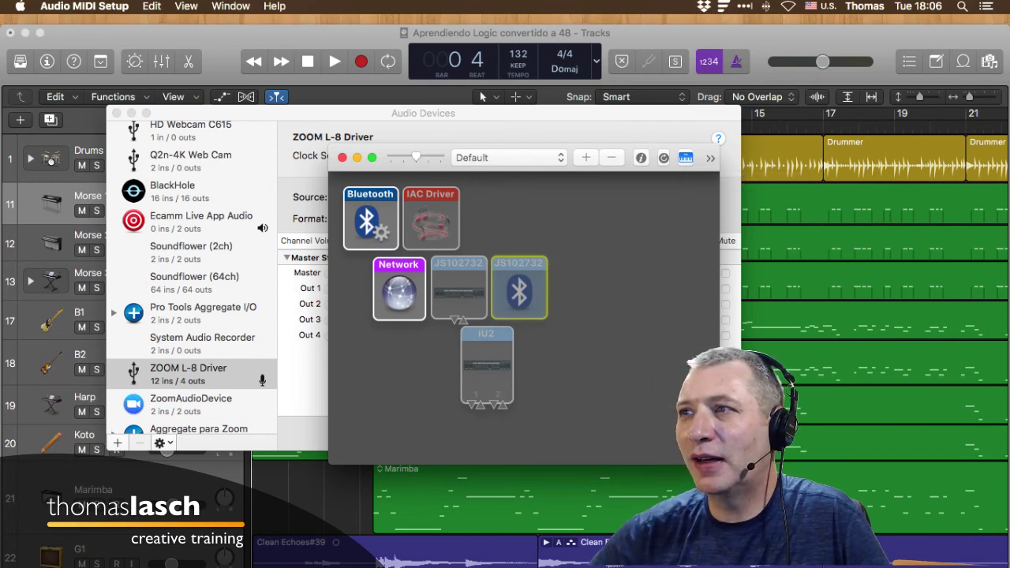
{"action": "left_click", "coordinate": [686, 158]}
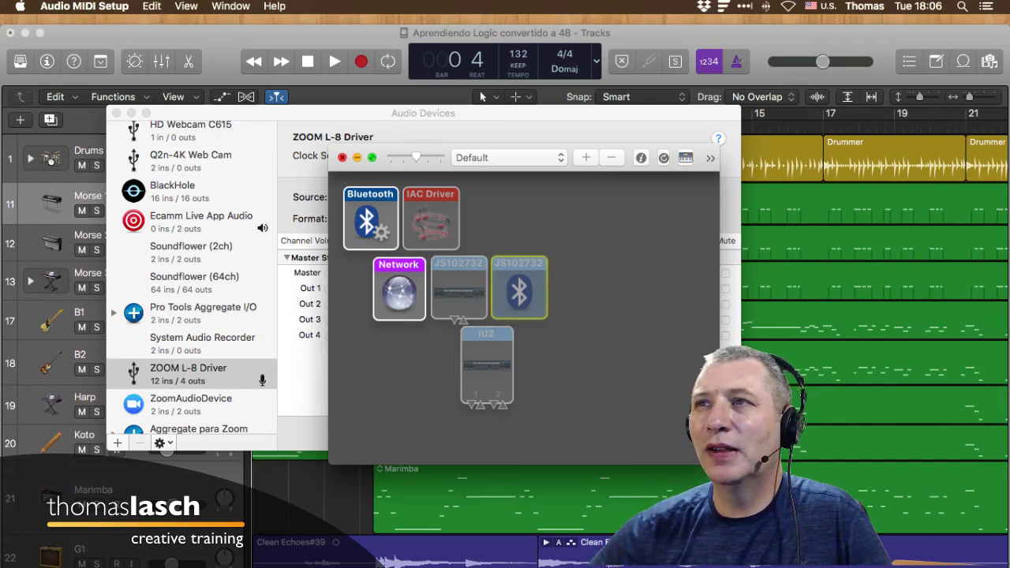
{"action": "mouse_move", "coordinate": [416, 157]}
{"action": "left_mouse_down"}
{"action": "mouse_move", "coordinate": [391, 157]}
{"action": "mouse_move", "coordinate": [412, 157]}
{"action": "left_mouse_up"}
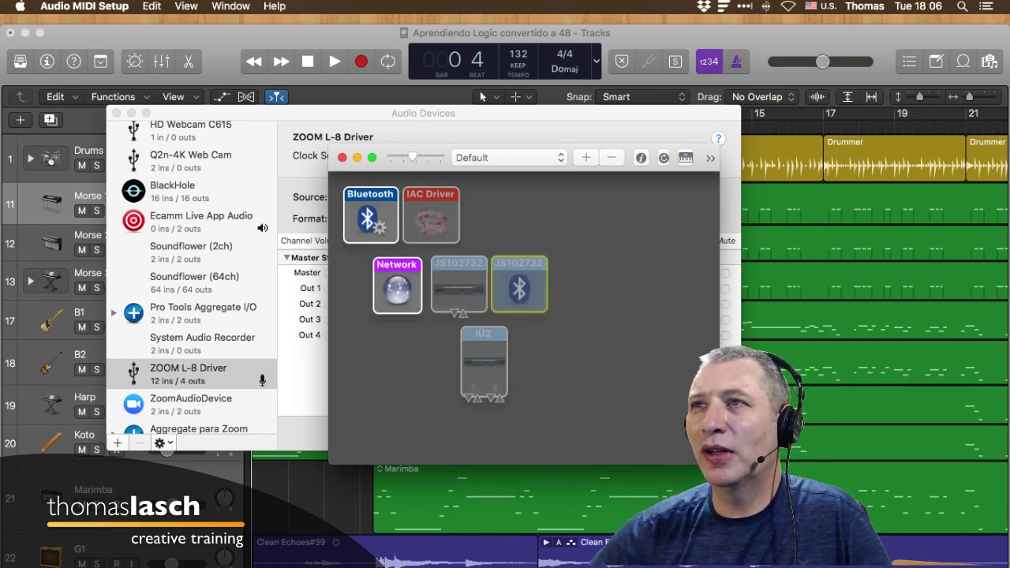
{"action": "left_click", "coordinate": [342, 157]}
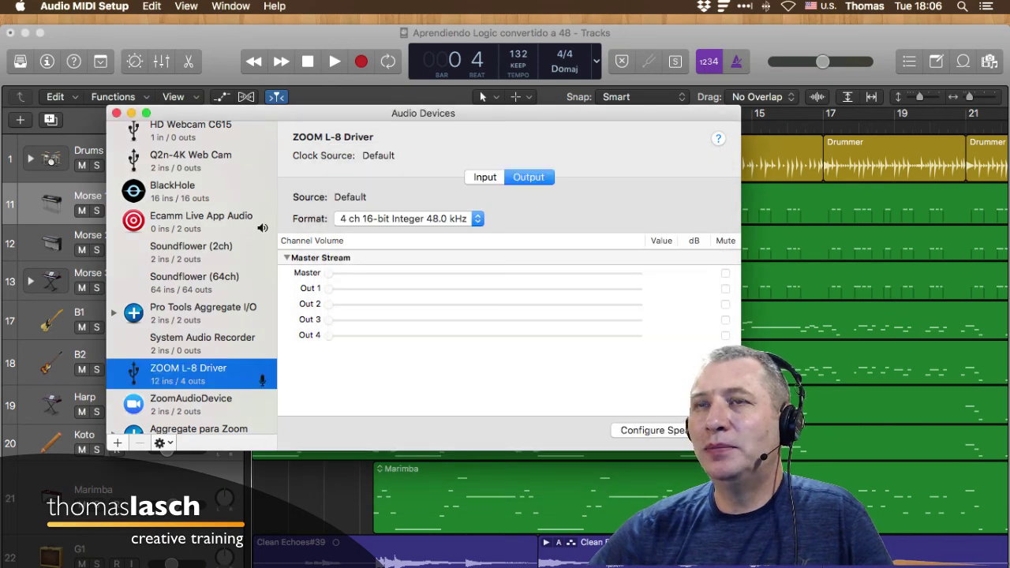
Step: Enlarge the Audio Devices window slightly and minimize it to reveal the project
{"action": "left_click_drag", "start_coordinate": [423, 113], "coordinate": [508, 109]}
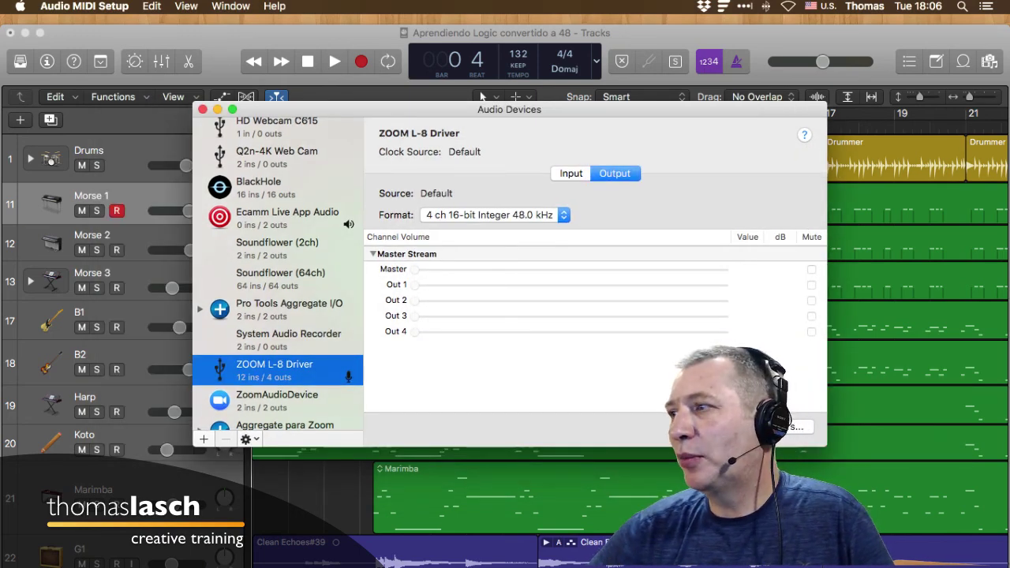
{"action": "left_click_drag", "start_coordinate": [827, 446], "coordinate": [841, 460]}
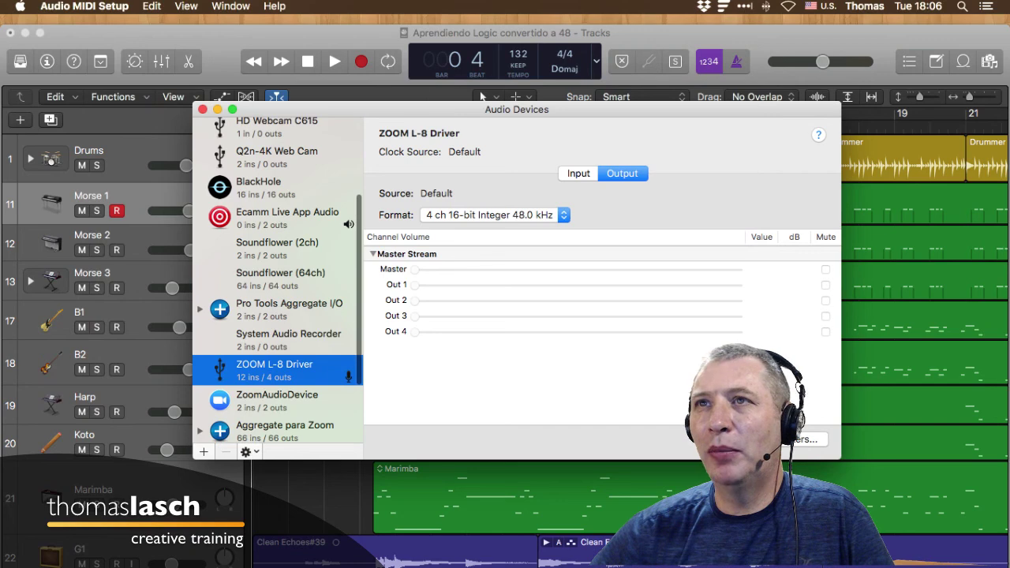
{"action": "left_click", "coordinate": [218, 110]}
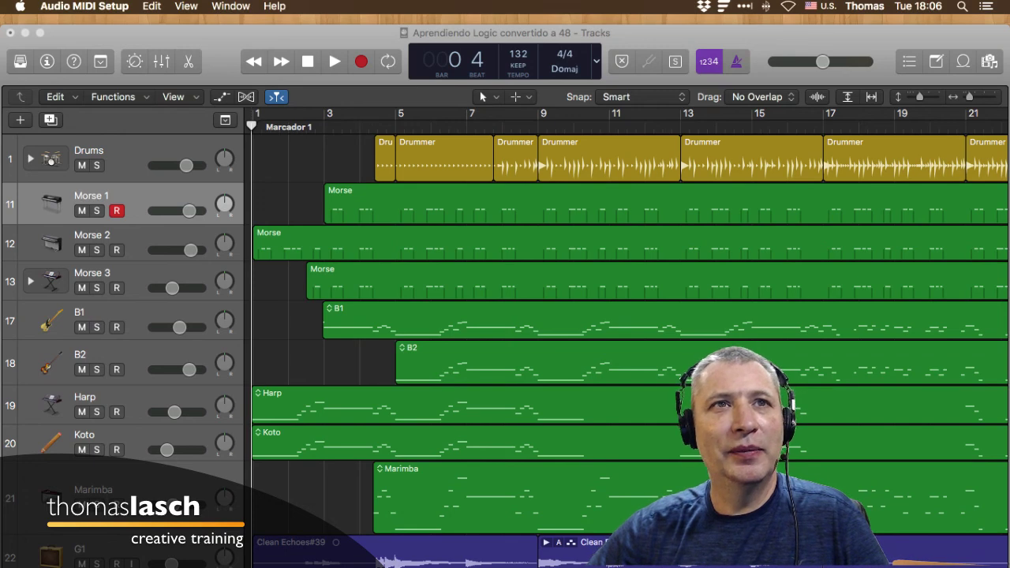
Step: Switch to the Logic Pro X Tracks window and open the Musical Typing keyboard for the Morse 1 track
{"action": "left_click_drag", "start_coordinate": [505, 33], "coordinate": [505, 25]}
{"action": "left_click", "coordinate": [404, 7]}
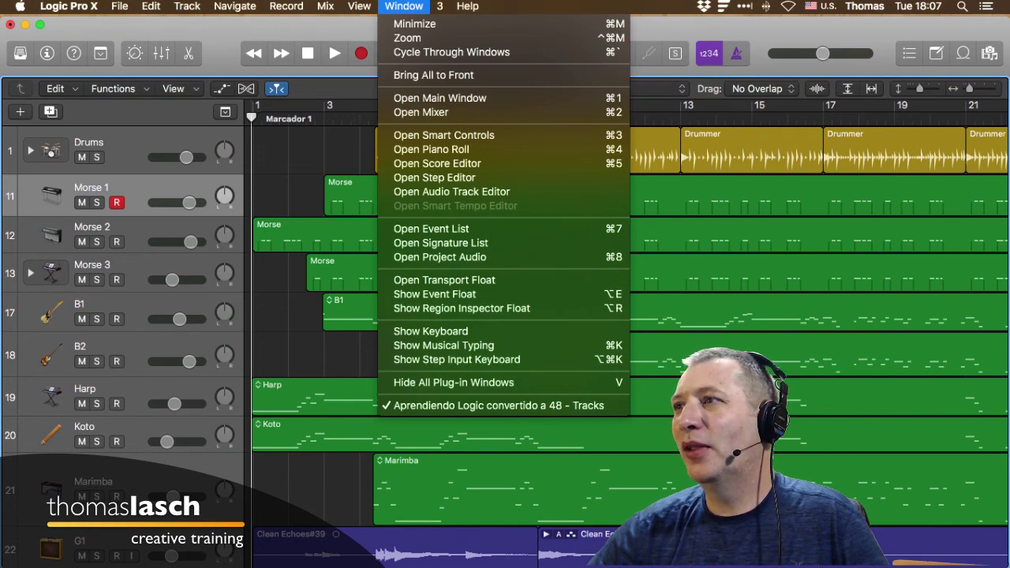
{"action": "left_click", "coordinate": [359, 6]}
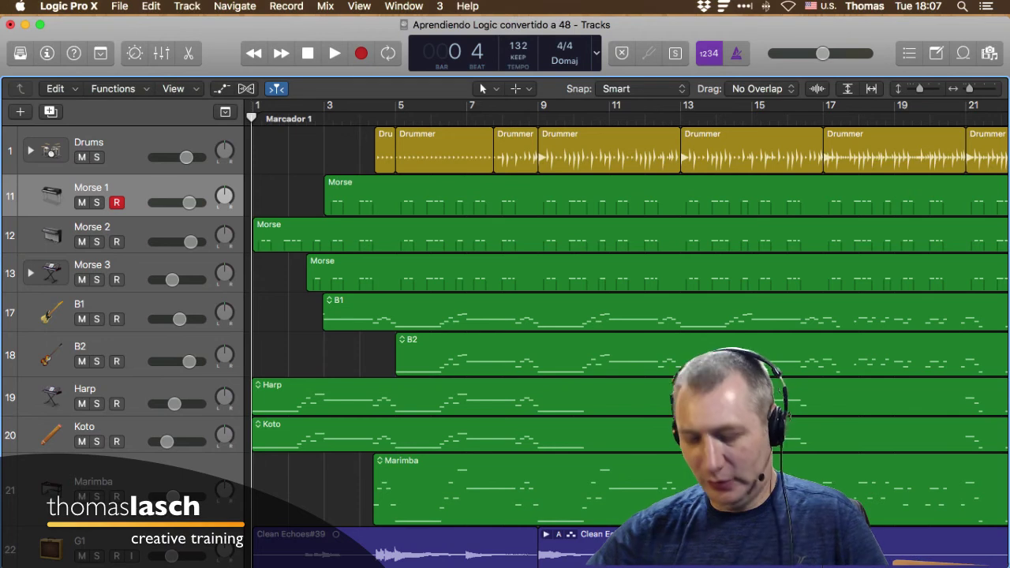
{"action": "key", "text": "super+k"}
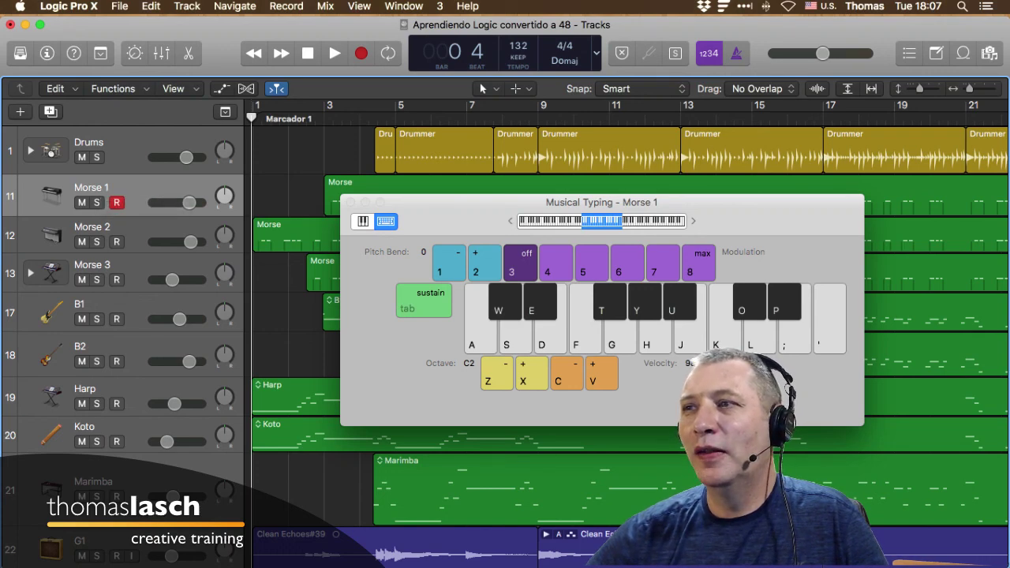
Step: Play several white-key and black-key notes on the Morse 1 track with Musical Typing at octave C2
{"action": "key", "text": "a"}
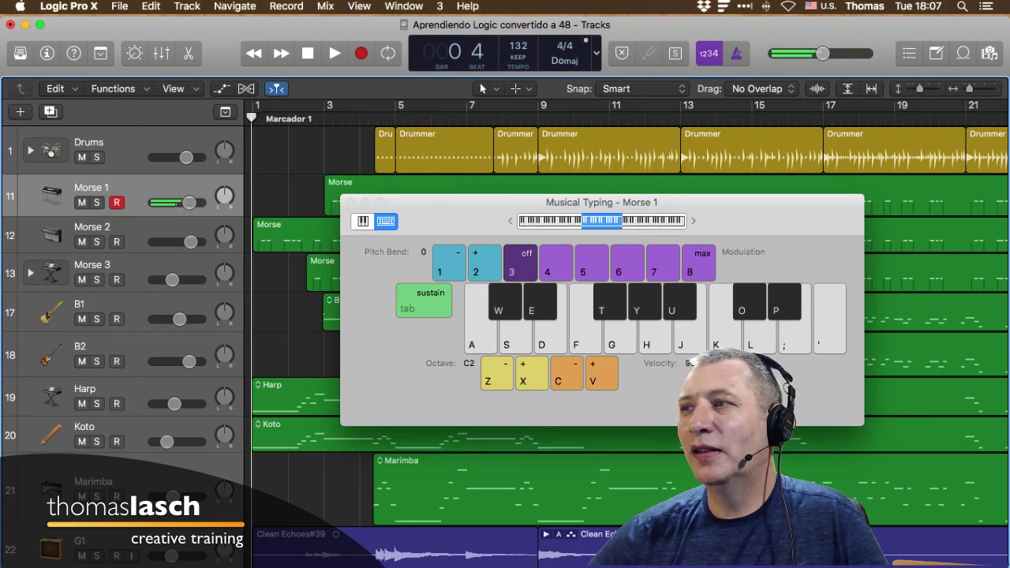
{"action": "key", "text": "d"}
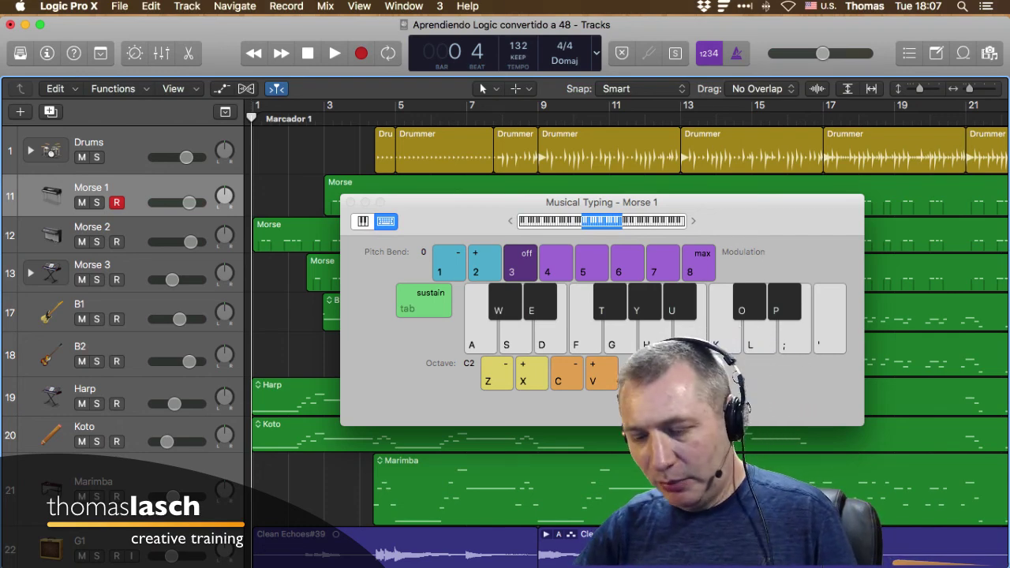
{"action": "key", "text": "a"}
{"action": "key", "text": "s"}
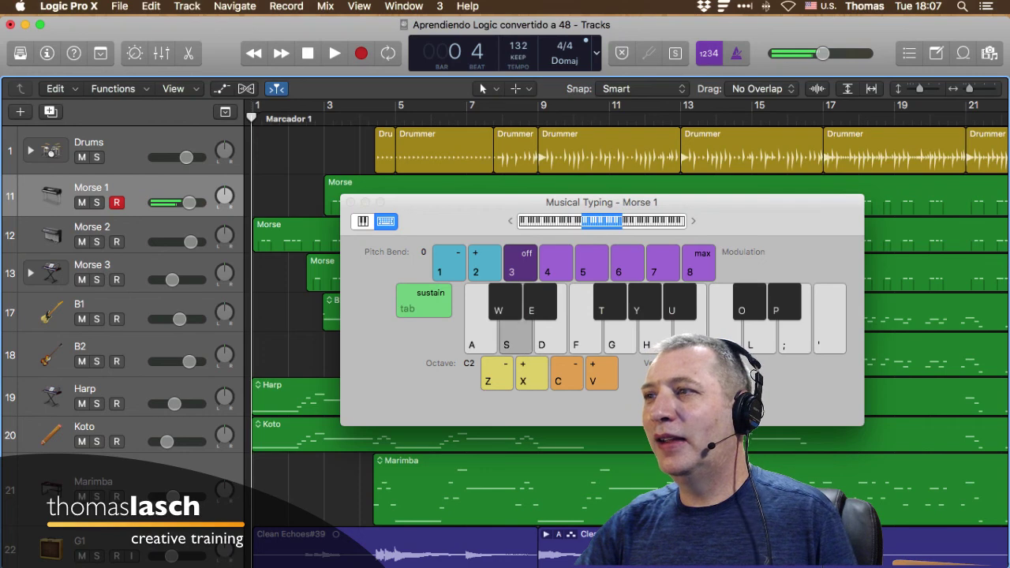
{"action": "key", "text": "f"}
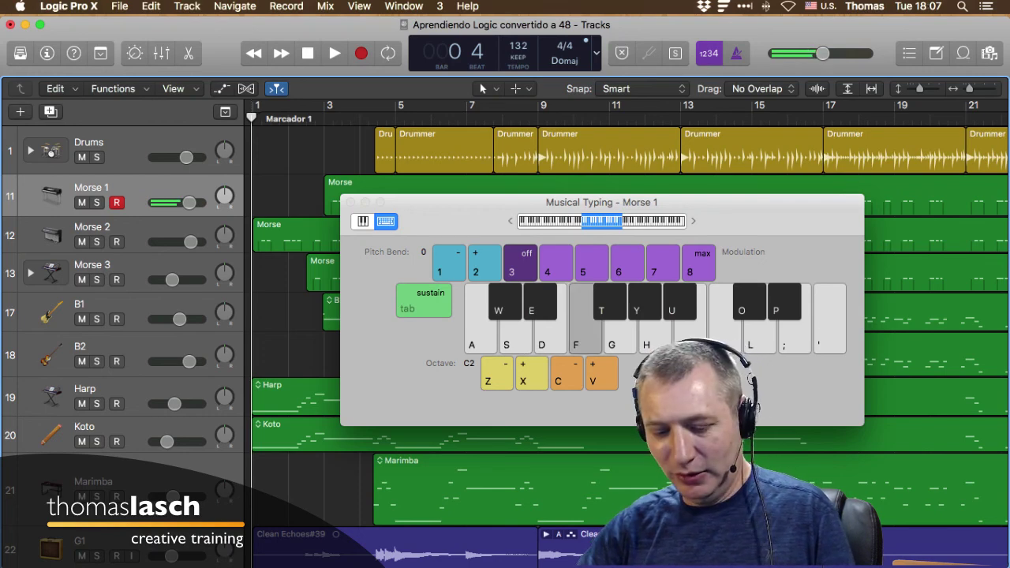
{"action": "key", "text": "w"}
{"action": "key", "text": "w"}
{"action": "key", "text": "e"}
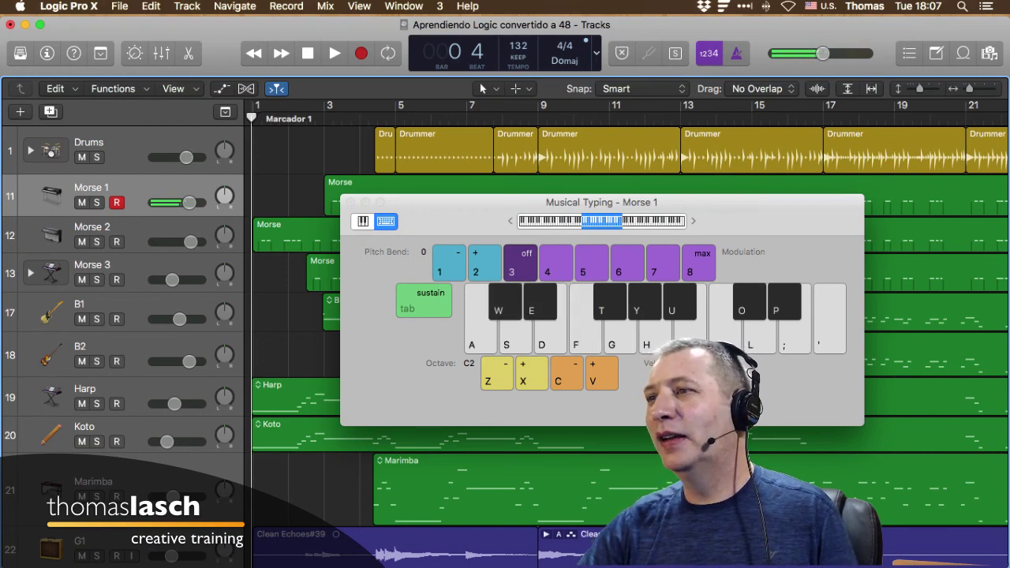
Step: Try the octave shift in Musical Typing from C1 to C3, playing the lowest note, and return to C2
{"action": "key", "text": "z"}
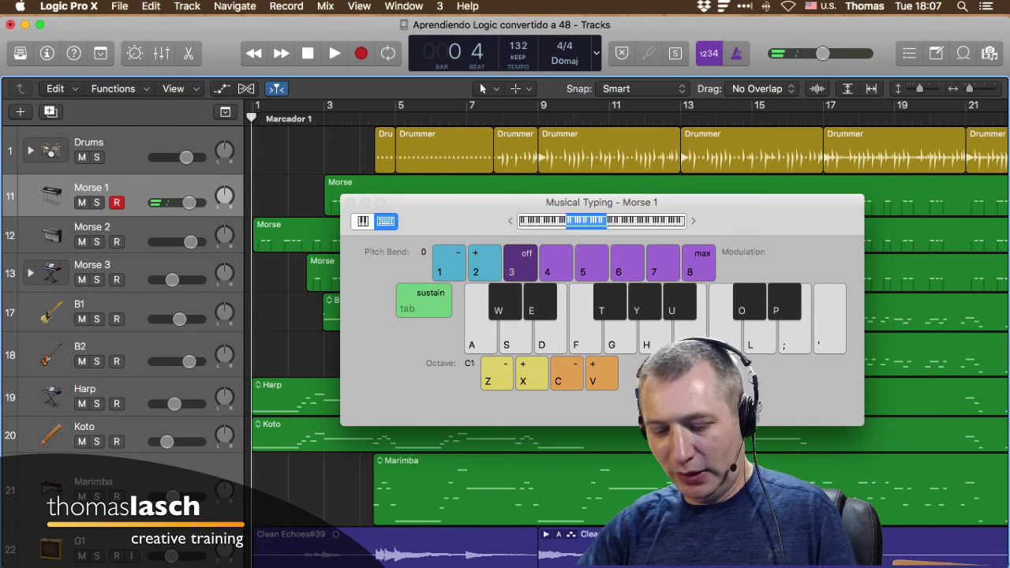
{"action": "key", "text": "x"}
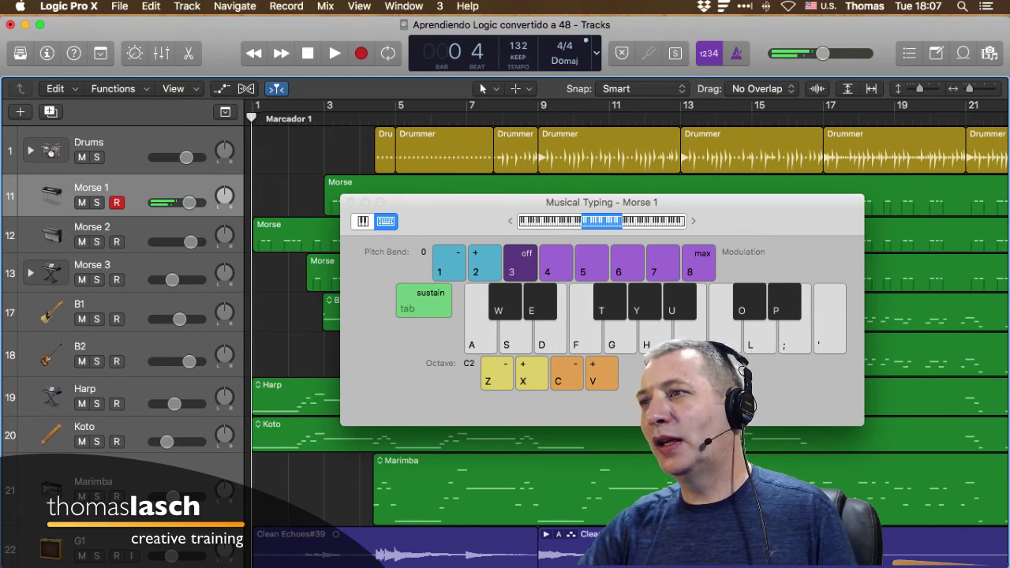
{"action": "key", "text": "a"}
{"action": "key", "text": "x"}
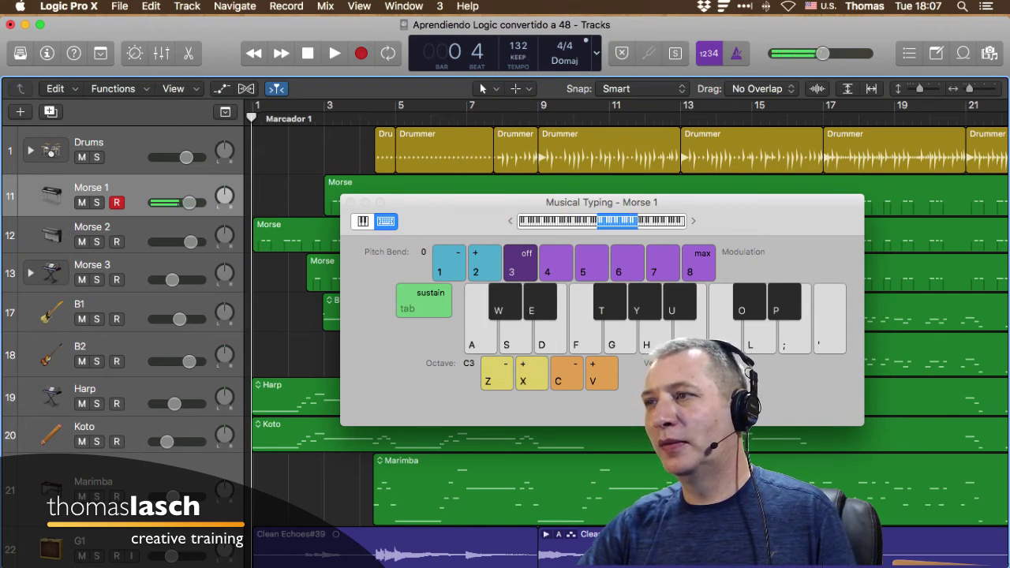
{"action": "key", "text": "a"}
{"action": "key", "text": "z"}
{"action": "key", "text": "a"}
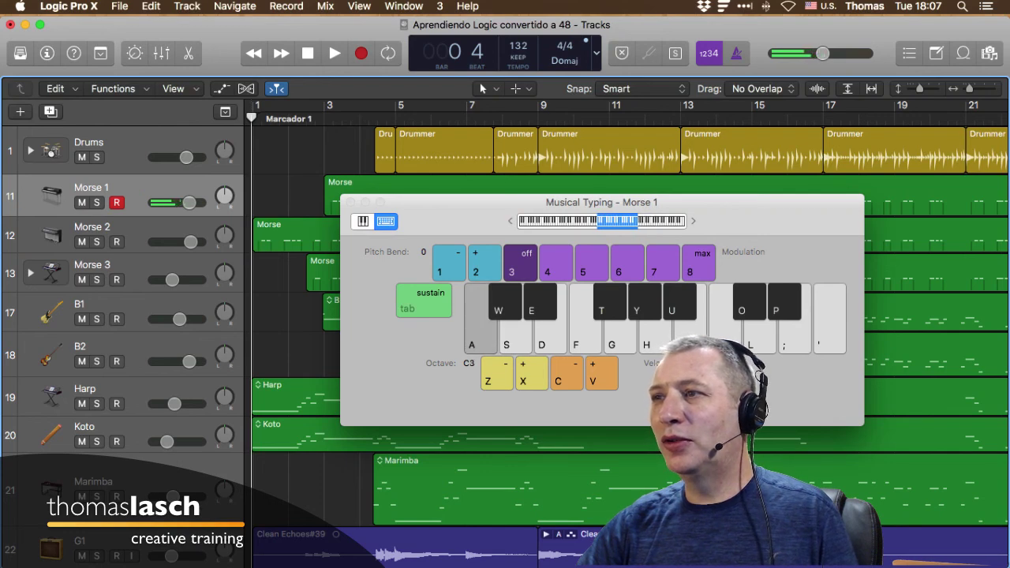
{"action": "key", "text": "a"}
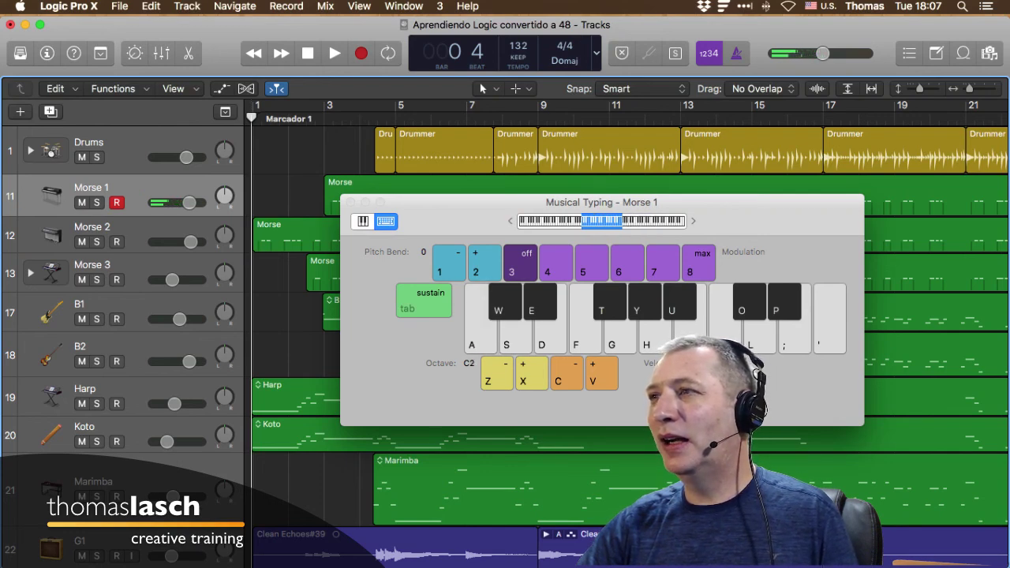
Step: Raise the Musical Typing modulation from level 4 through 8 (max), playing the lowest note to compare levels
{"action": "key", "text": "4"}
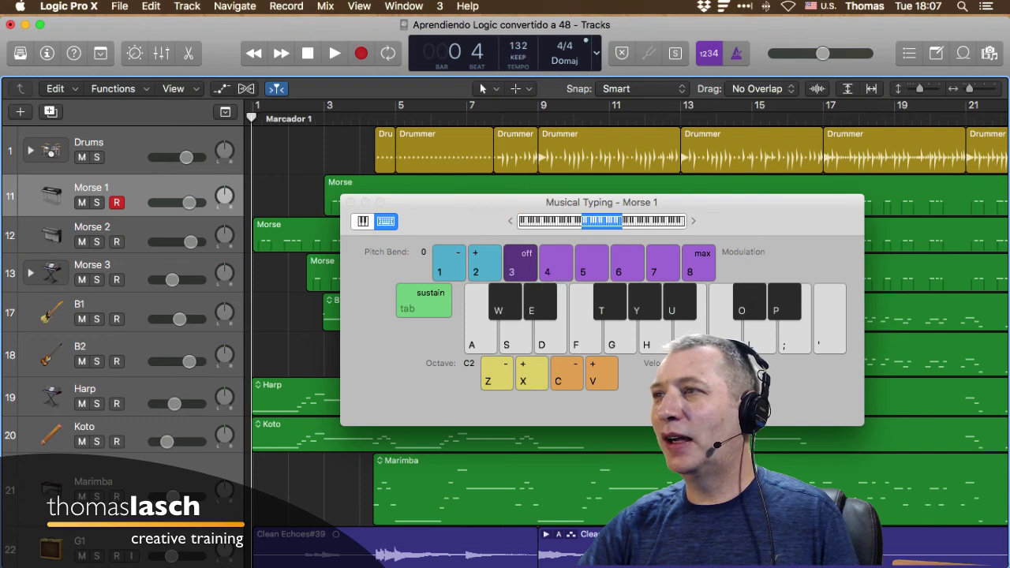
{"action": "key", "text": "5"}
{"action": "key", "text": "a"}
{"action": "key", "text": "6"}
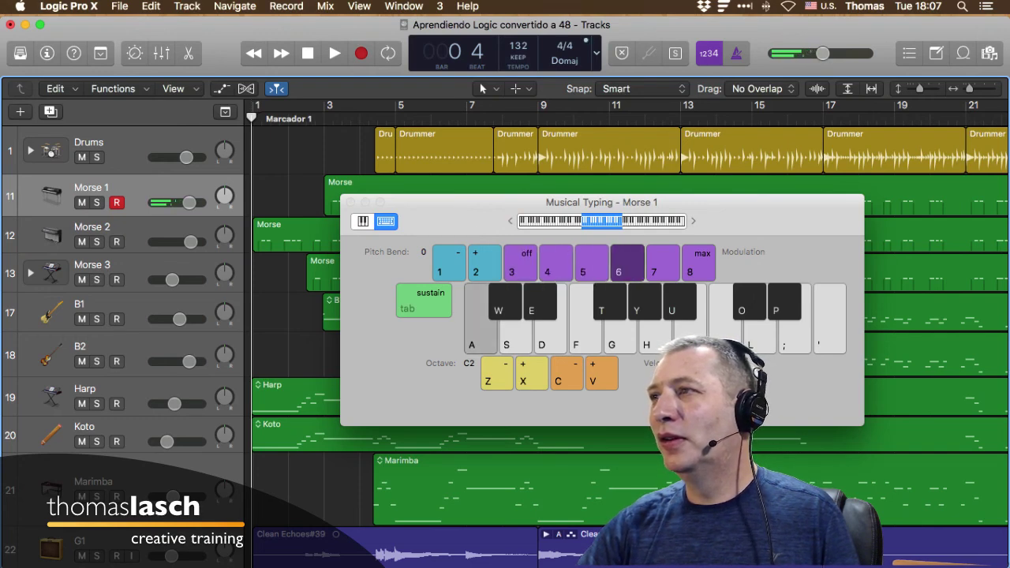
{"action": "key", "text": "7"}
{"action": "key", "text": "8"}
{"action": "key", "text": "a"}
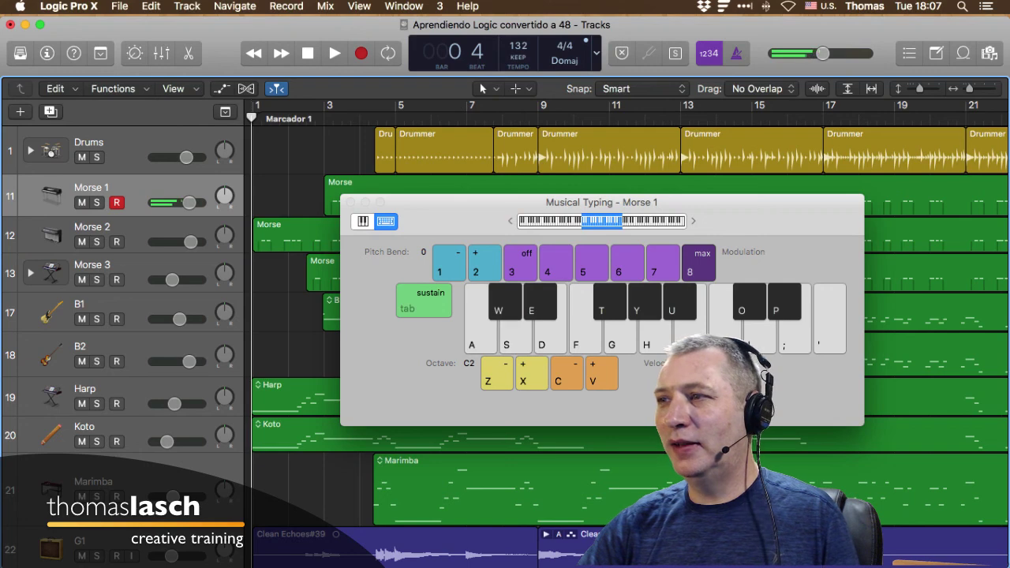
Step: Try the velocity controls in Musical Typing and lower the note velocity by several increments
{"action": "key", "text": "v"}
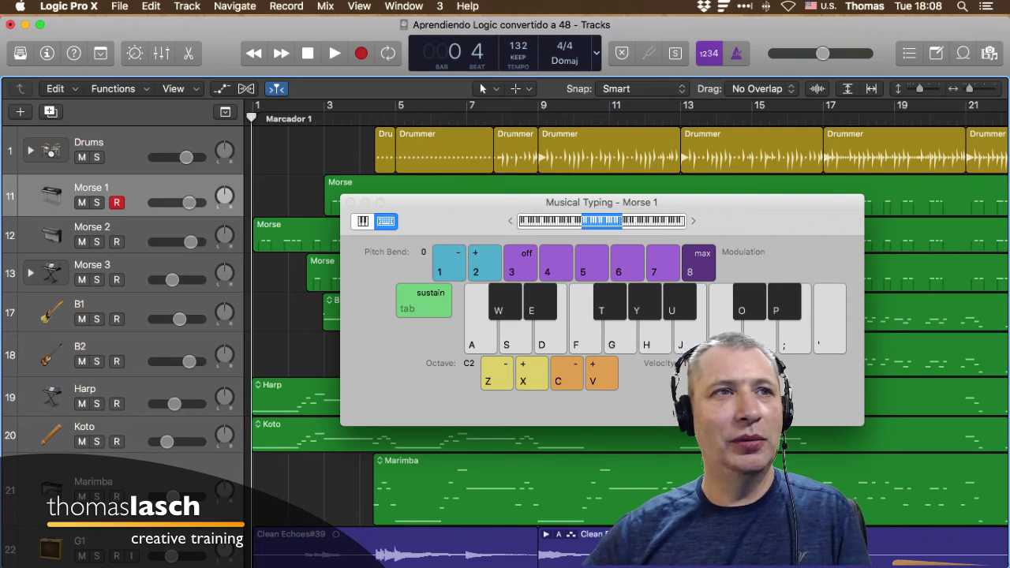
{"action": "key", "text": "c"}
{"action": "key", "text": "c"}
{"action": "key", "text": "c"}
{"action": "key", "text": "c"}
{"action": "key", "text": "c"}
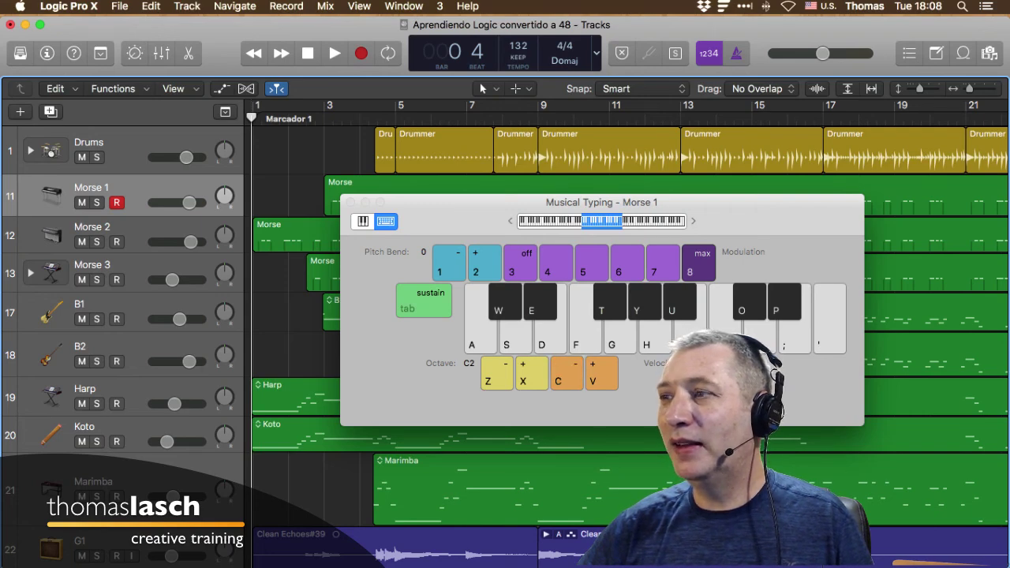
Step: Raise the Musical Typing note velocity in increments, playing the lowest note between changes to hear the difference
{"action": "key", "text": "v"}
{"action": "key", "text": "v"}
{"action": "key", "text": "v"}
{"action": "key", "text": "v"}
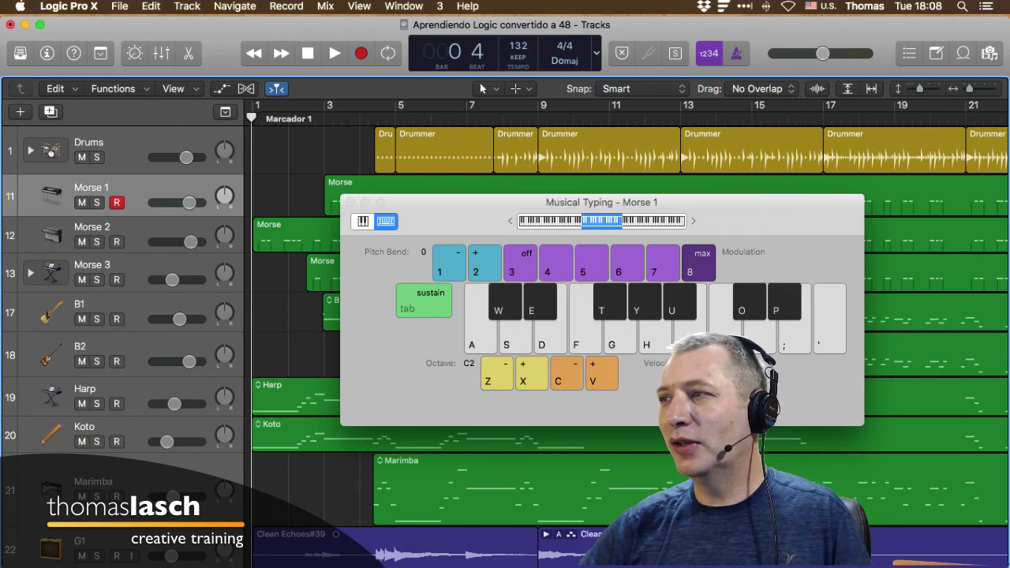
{"action": "key", "text": "v"}
{"action": "key", "text": "a"}
{"action": "key", "text": "v"}
{"action": "key", "text": "a"}
{"action": "key", "text": "v"}
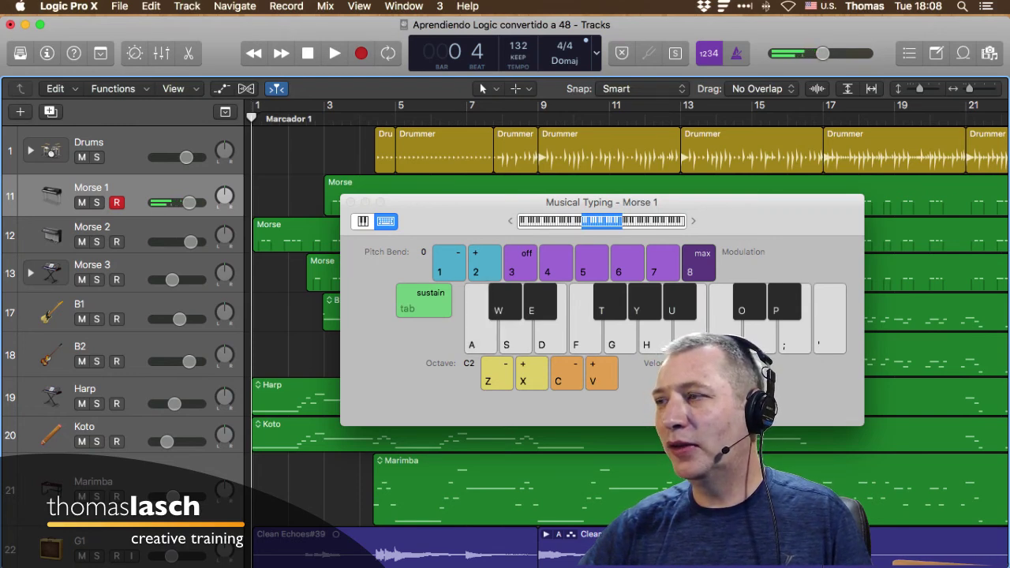
{"action": "key", "text": "a"}
{"action": "key", "text": "a"}
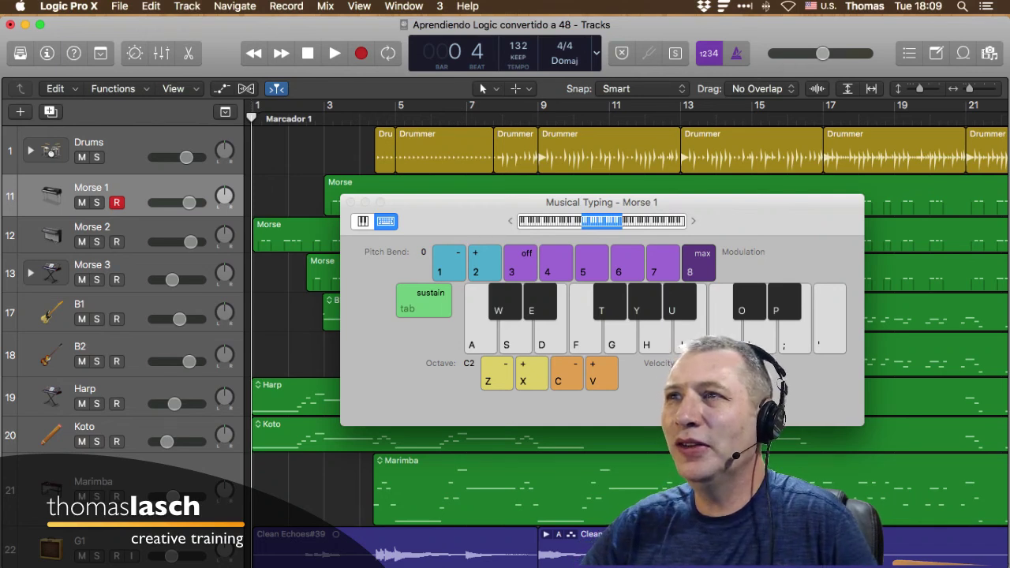
Step: Close the Musical Typing keyboard and bring the project's Tracks window back to the front, nudging it slightly upward
{"action": "left_click", "coordinate": [351, 202]}
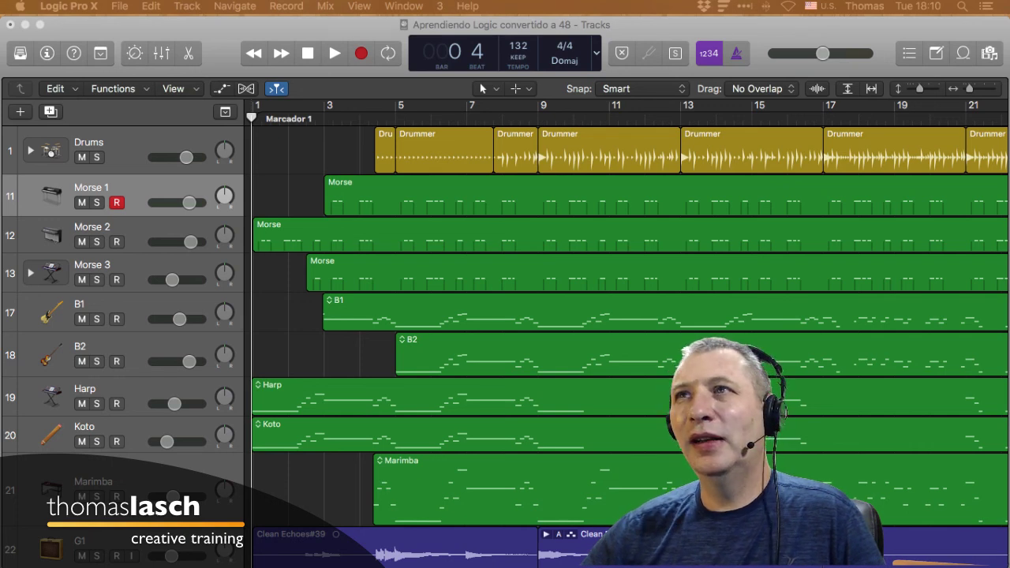
{"action": "key", "text": "super+Tab"}
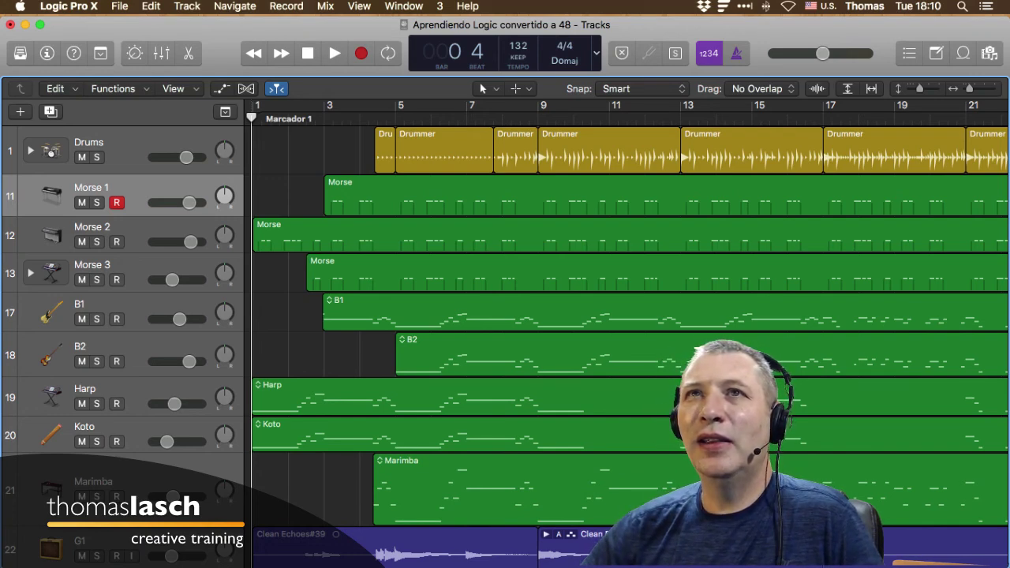
{"action": "left_click_drag", "start_coordinate": [483, 24], "coordinate": [484, 22]}
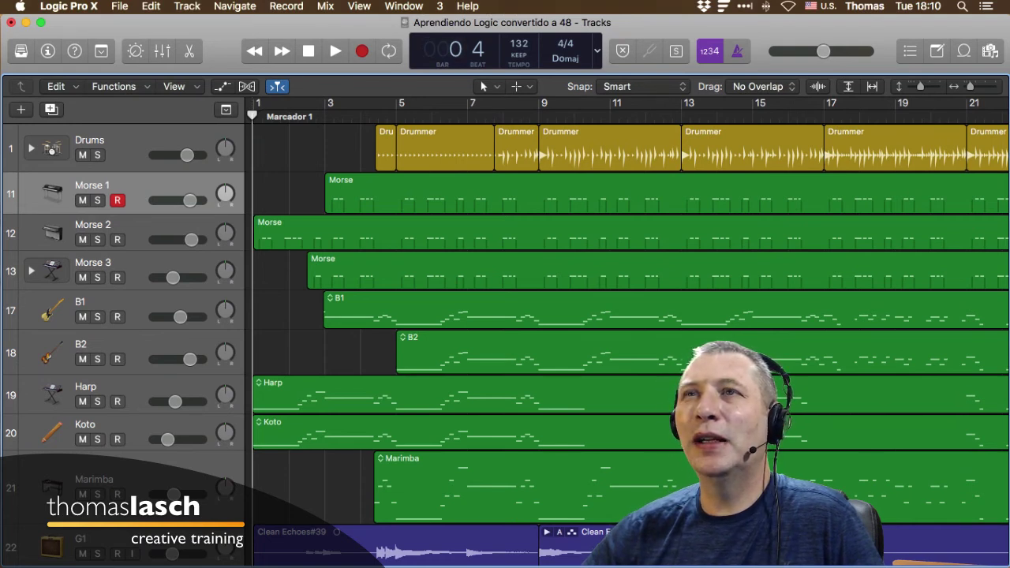
Step: Show the Mixer pane inside the main window and hide it again
{"action": "key", "text": "x"}
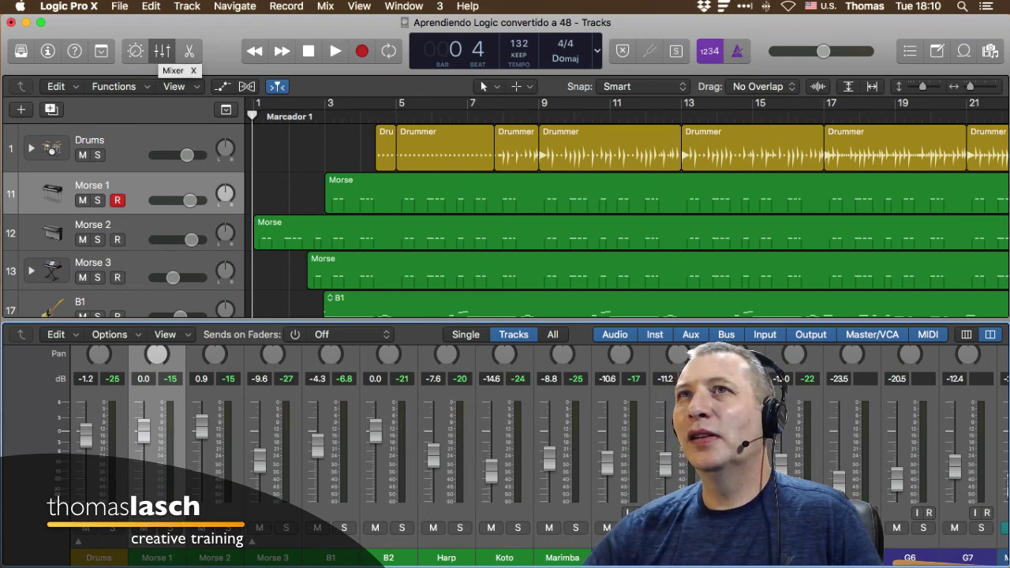
{"action": "left_click", "coordinate": [161, 51]}
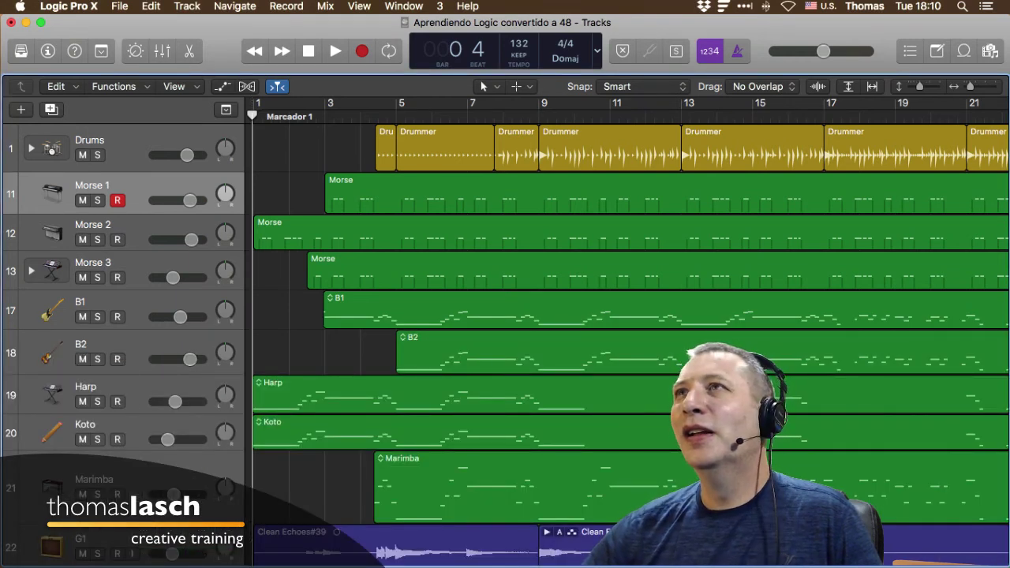
Step: Open the Mixer in its own window, reposition it over the tracks and widen it to show more channel strips
{"action": "left_click", "coordinate": [404, 5]}
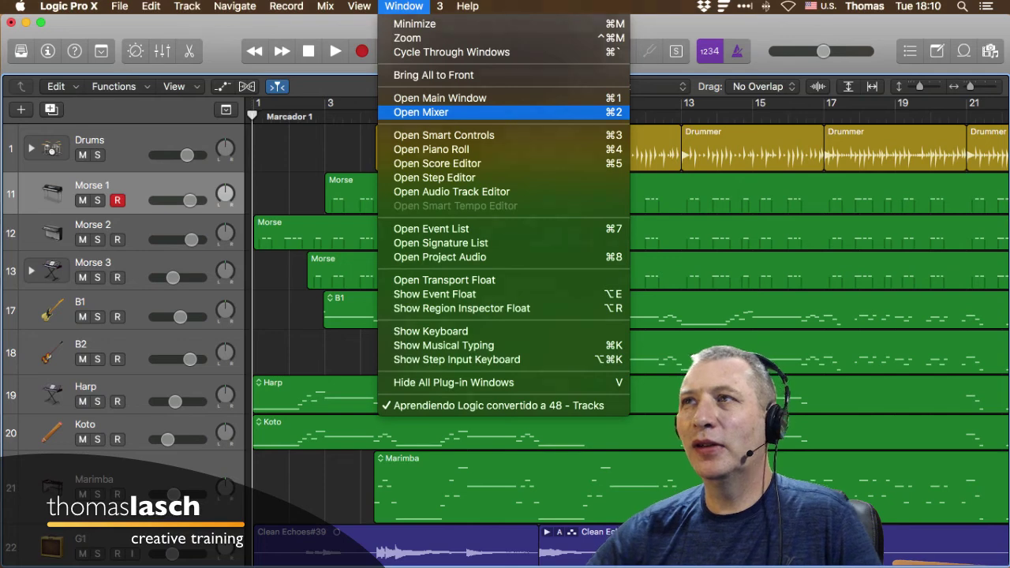
{"action": "left_click", "coordinate": [420, 112]}
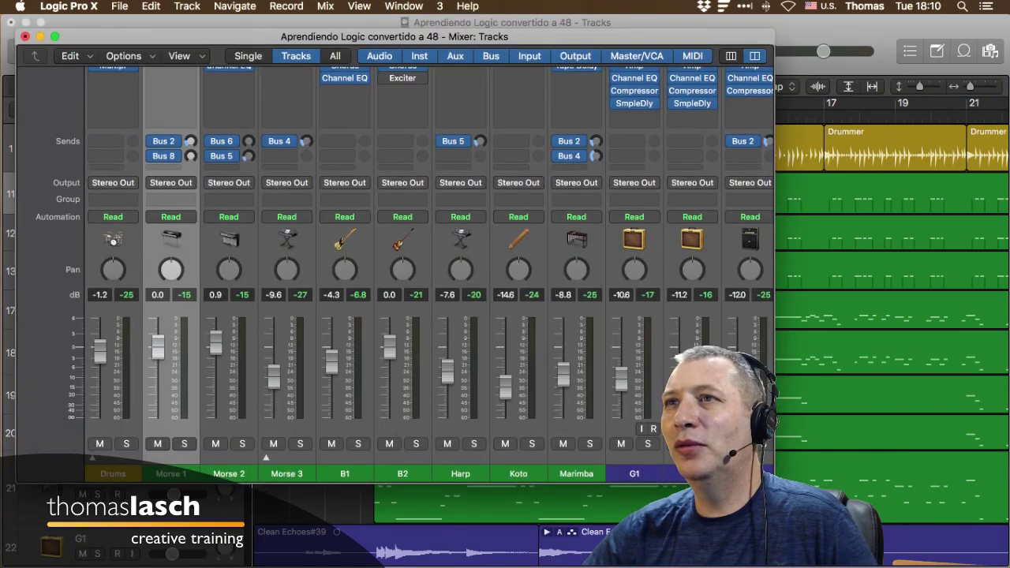
{"action": "left_click_drag", "start_coordinate": [402, 37], "coordinate": [465, 33]}
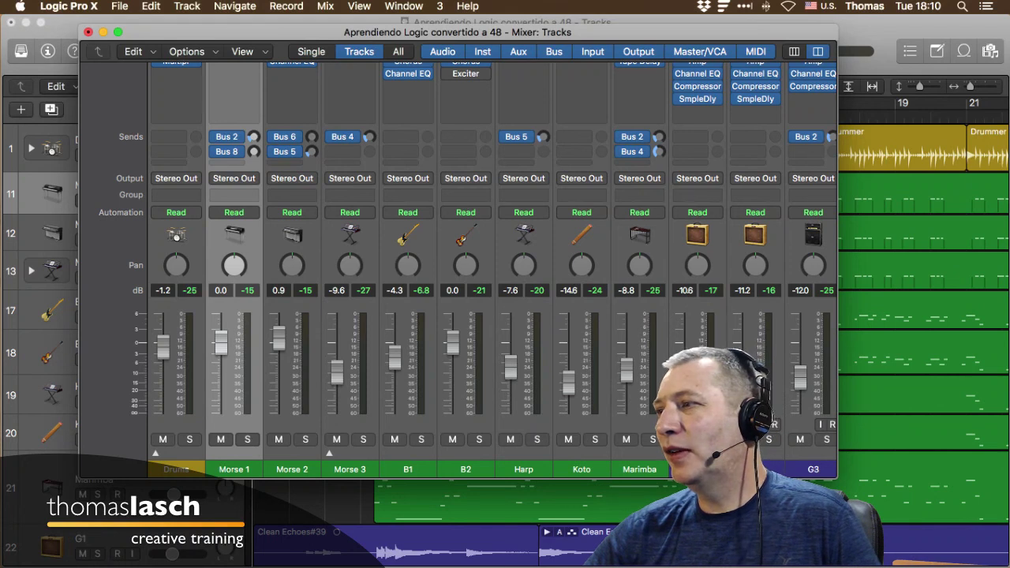
{"action": "left_click_drag", "start_coordinate": [838, 479], "coordinate": [932, 489]}
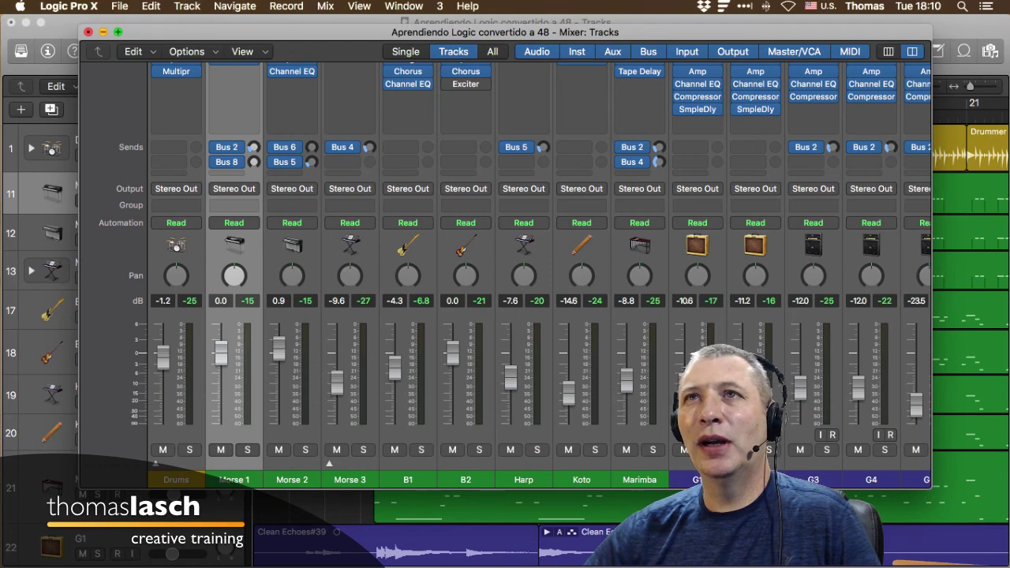
Step: Minimize the separate Mixer window and bring it back over the project
{"action": "left_click", "coordinate": [104, 32]}
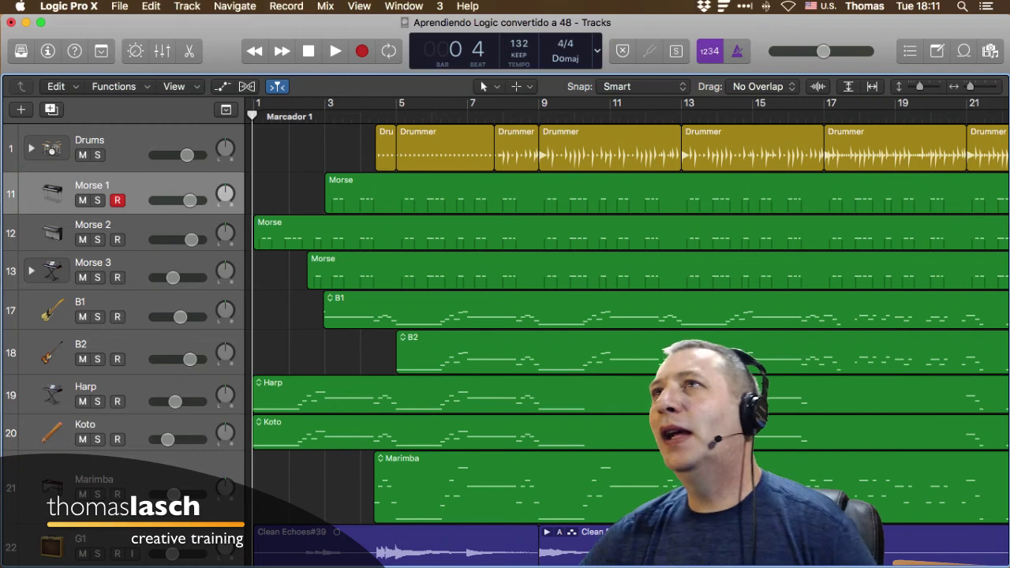
{"action": "left_click", "coordinate": [404, 7]}
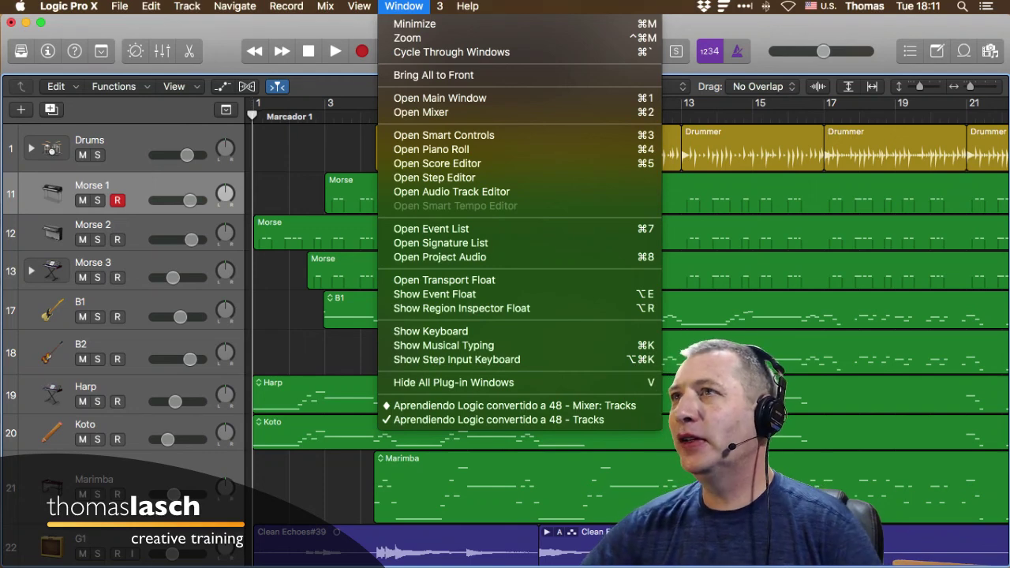
{"action": "key", "text": "Escape"}
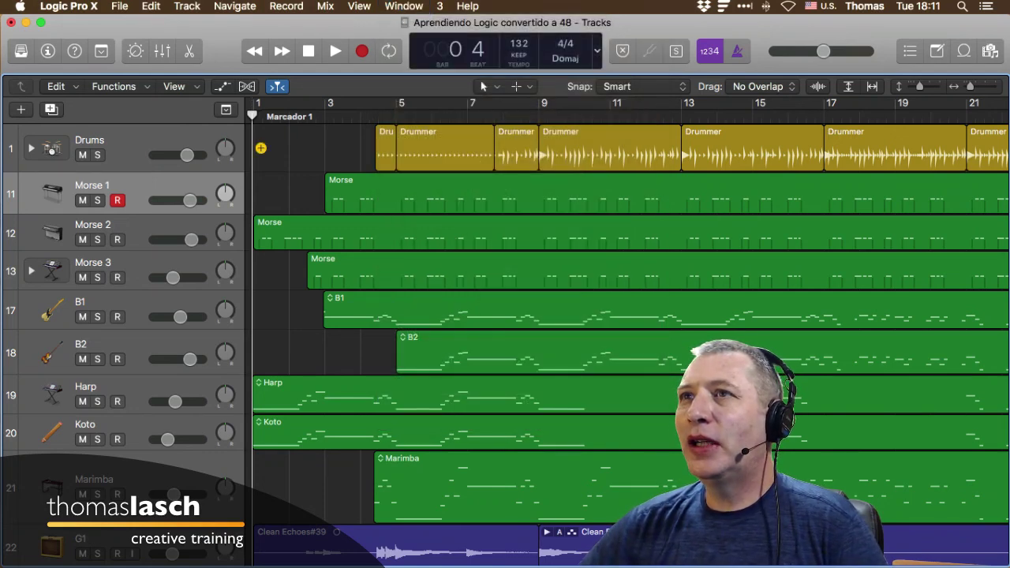
{"action": "left_click", "coordinate": [403, 6]}
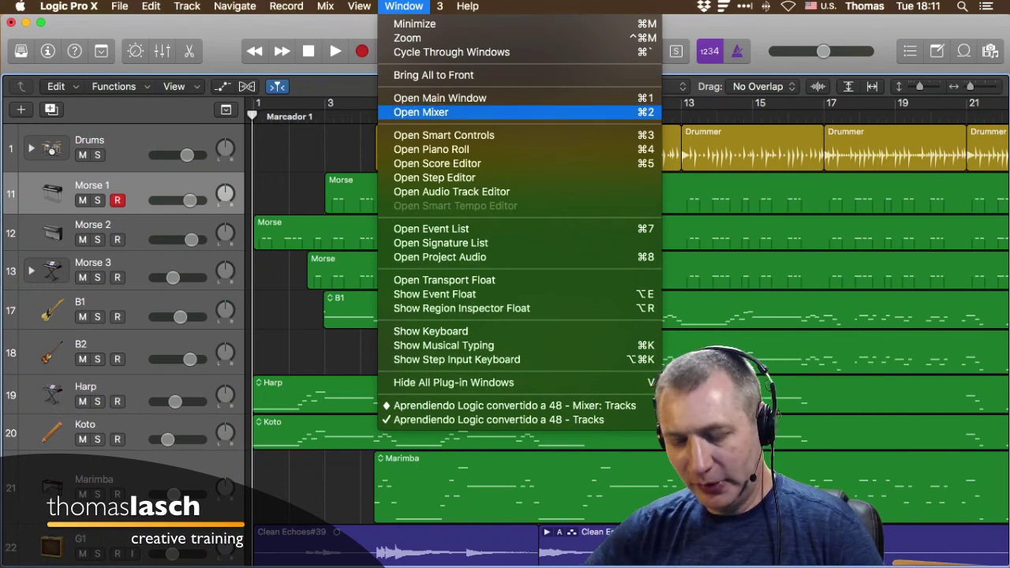
{"action": "left_click", "coordinate": [420, 112]}
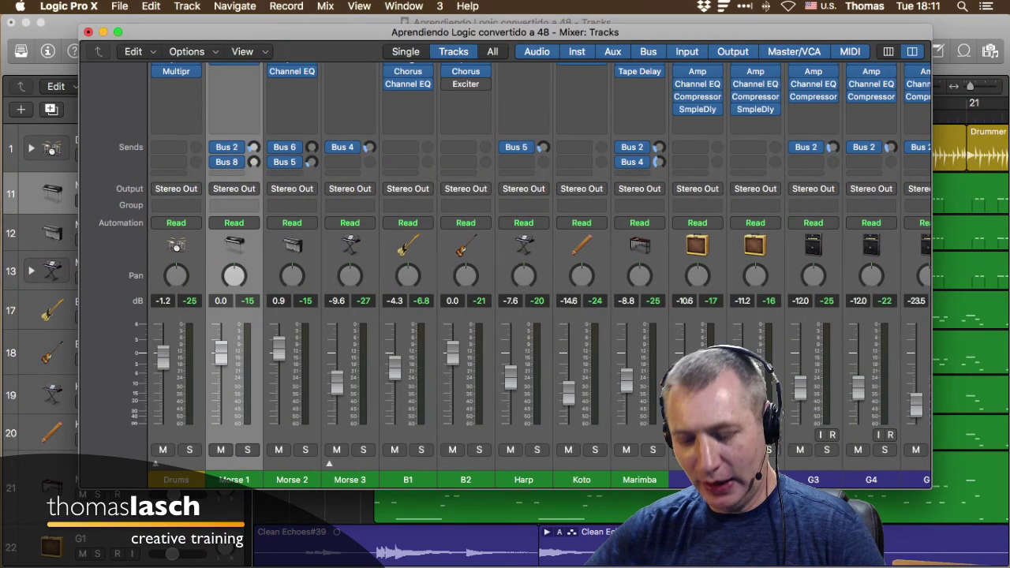
Step: Open two additional Mixer windows over the project, switching between them, and close all the separate Mixer windows
{"action": "key", "text": "super+2"}
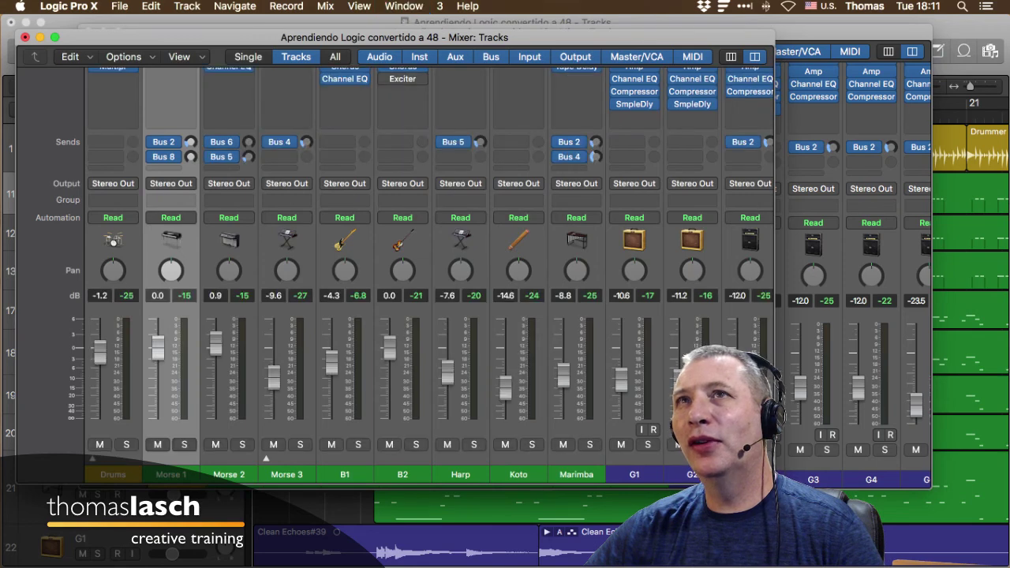
{"action": "key", "text": "super+grave"}
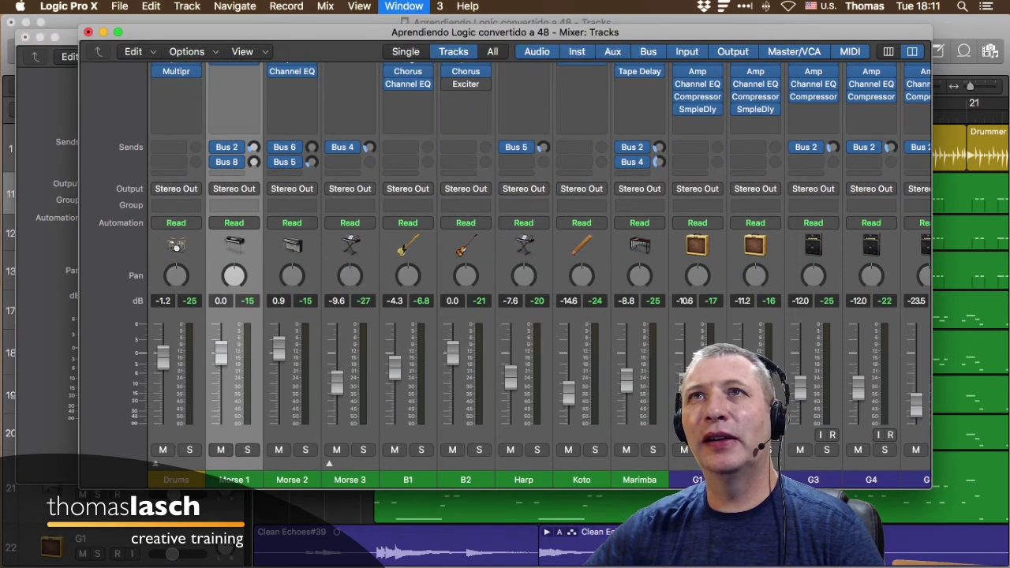
{"action": "key", "text": "super+2"}
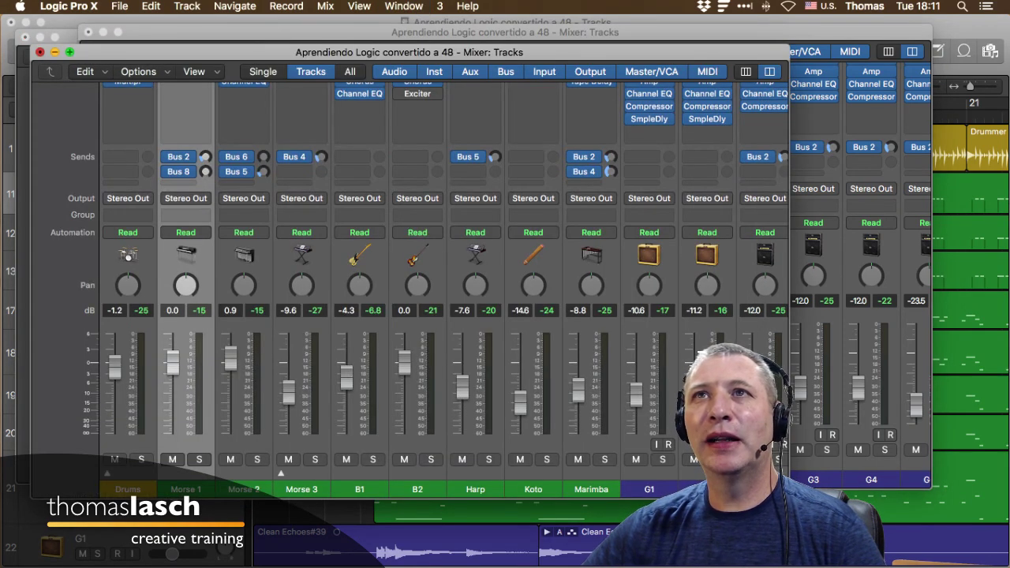
{"action": "key", "text": "super+w"}
{"action": "key", "text": "super+w"}
{"action": "key", "text": "super+w"}
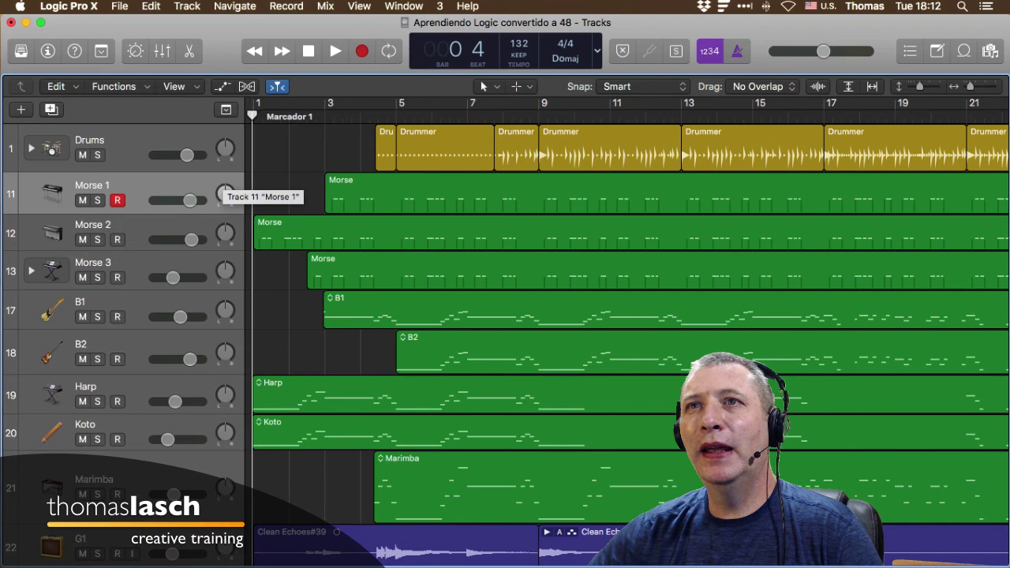
Step: Select the Drums track without its regions and zoom the timeline out until the whole song fits
{"action": "left_click", "coordinate": [186, 139]}
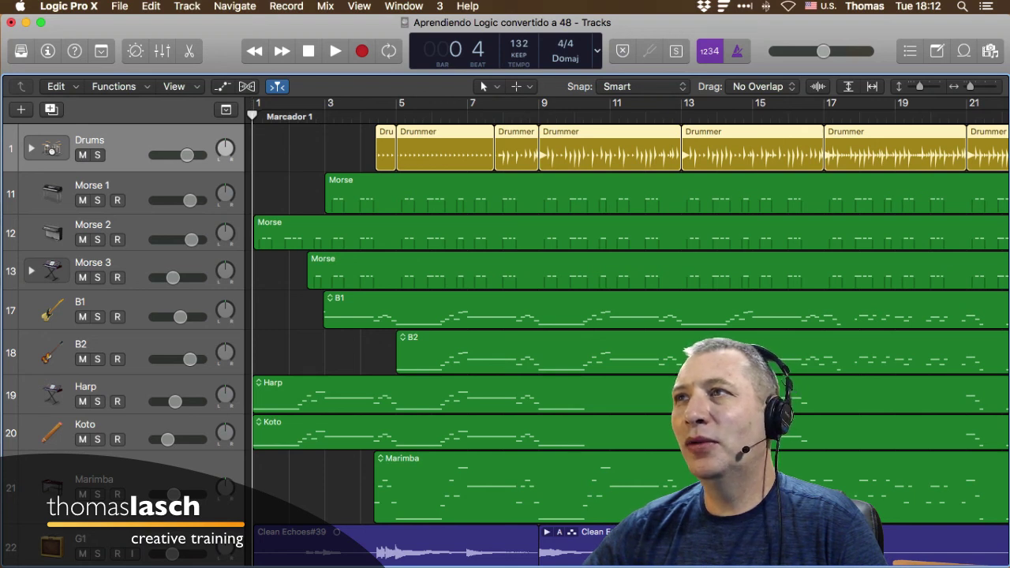
{"action": "left_click", "coordinate": [322, 154]}
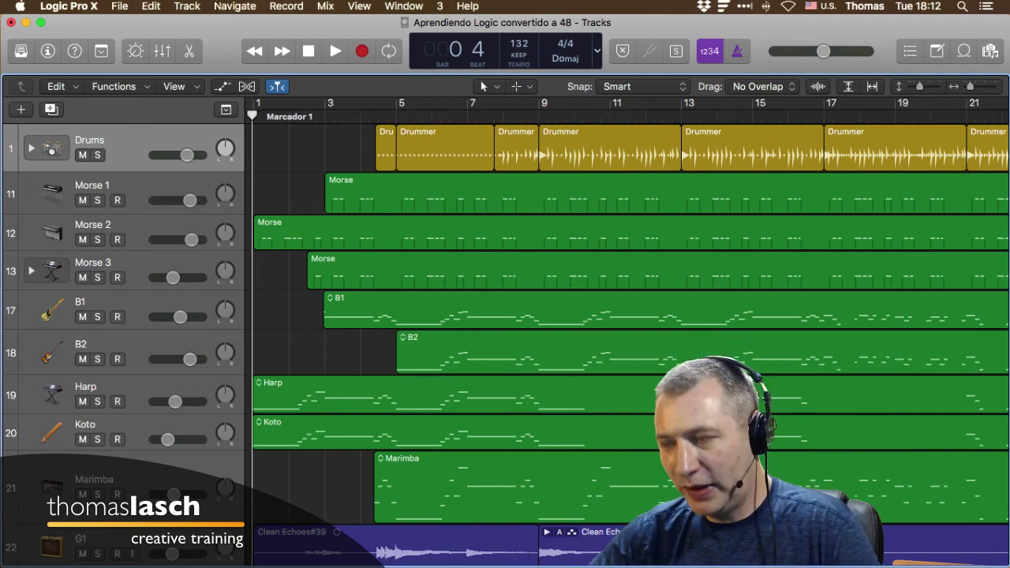
{"action": "key", "text": "super+Left"}
{"action": "key", "text": "super+Left"}
{"action": "key", "text": "super+Left"}
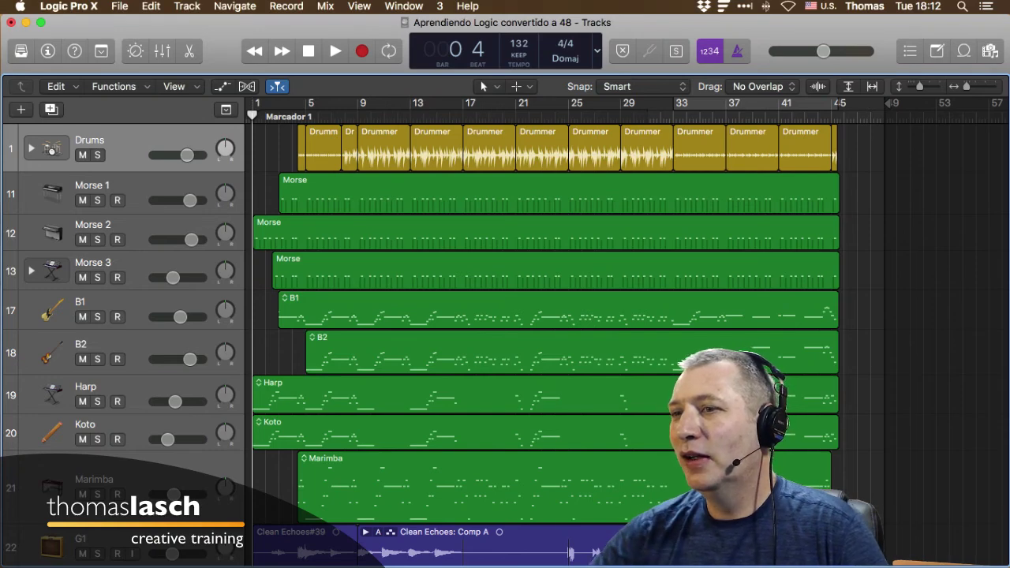
Step: Look through the project's tracks down to the last one and return to the Drums track
{"action": "scroll", "coordinate": [553, 339], "scroll_direction": "down", "scroll_amount": 10}
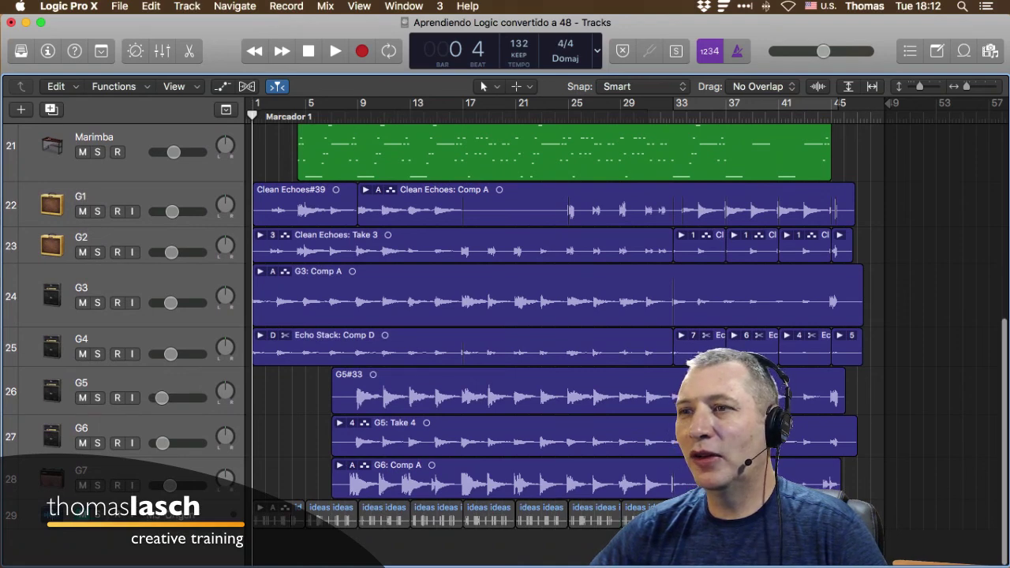
{"action": "scroll", "coordinate": [552, 339], "scroll_direction": "up", "scroll_amount": 5}
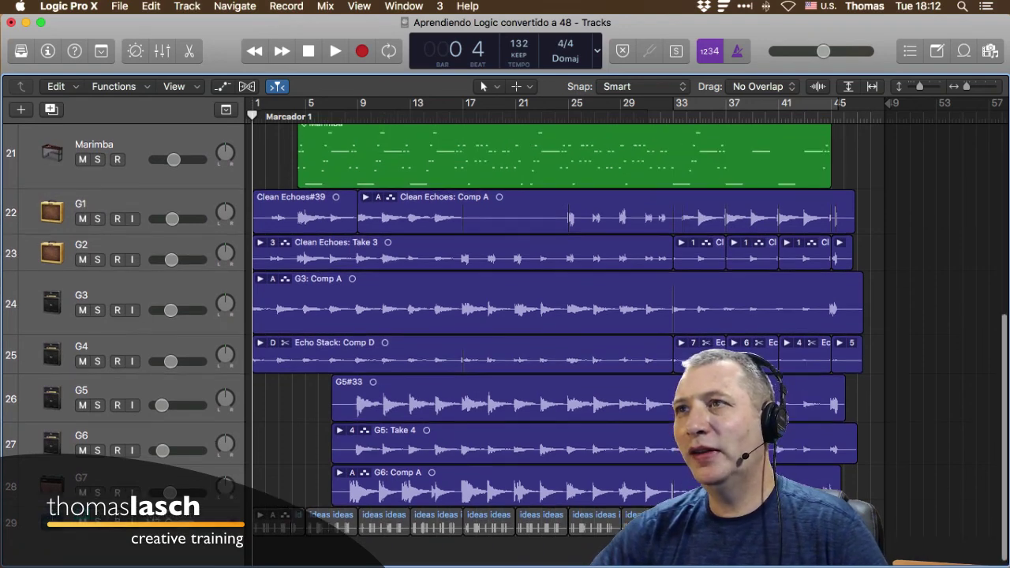
{"action": "scroll", "coordinate": [553, 339], "scroll_direction": "up", "scroll_amount": 5}
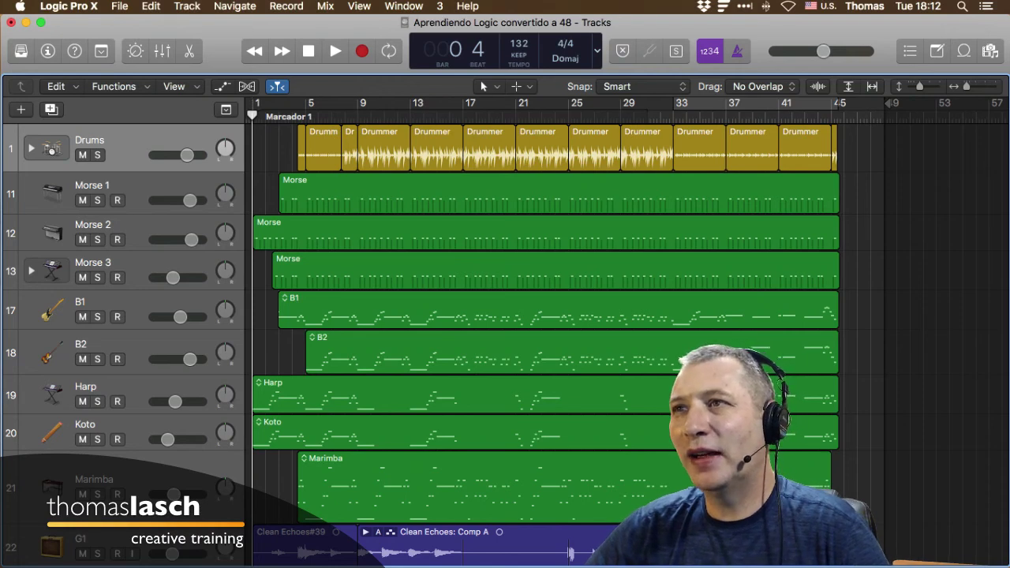
Step: Step the selection from Drums to Morse 1 and back, and from G1's first region through Clean Echoes: Comp A to Marimba
{"action": "key", "text": "Down"}
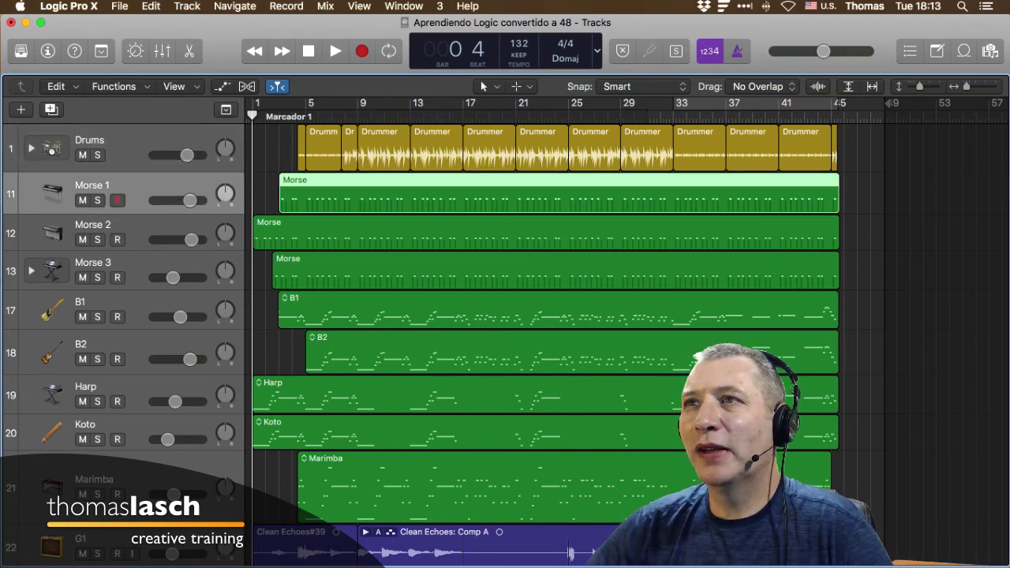
{"action": "key", "text": "Up"}
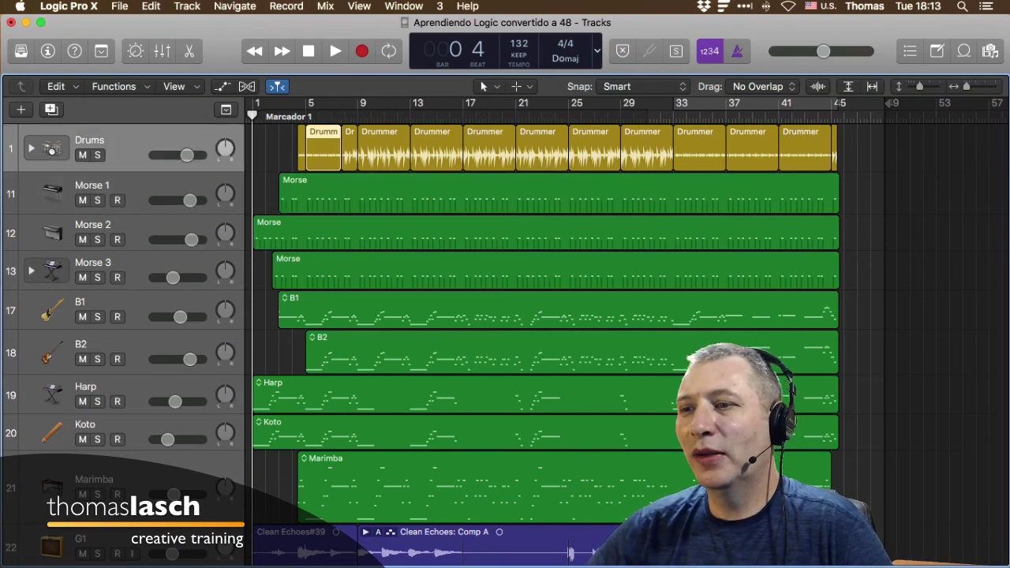
{"action": "left_click", "coordinate": [304, 545]}
{"action": "scroll", "coordinate": [305, 545], "scroll_direction": "down", "scroll_amount": 5}
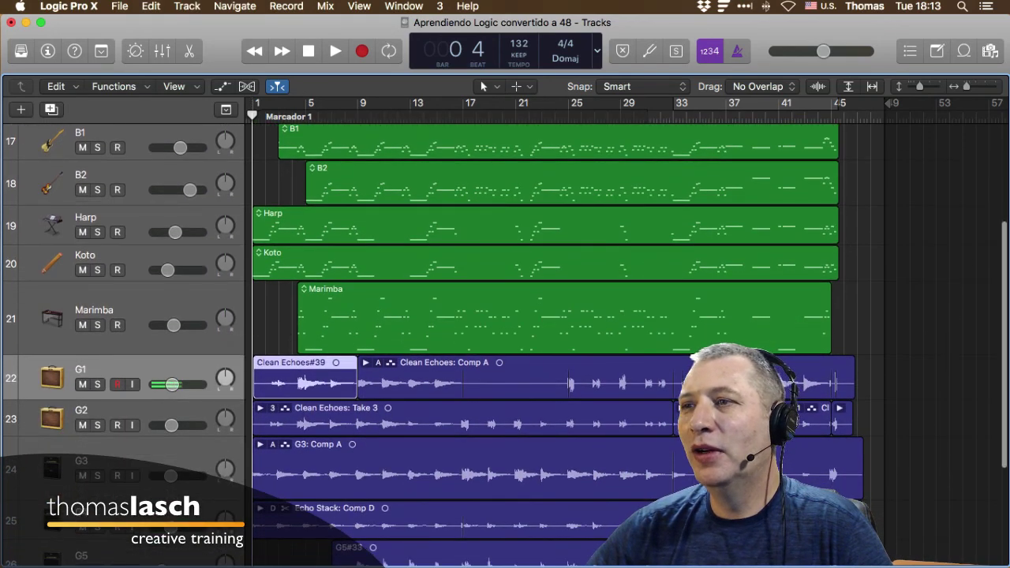
{"action": "key", "text": "Right"}
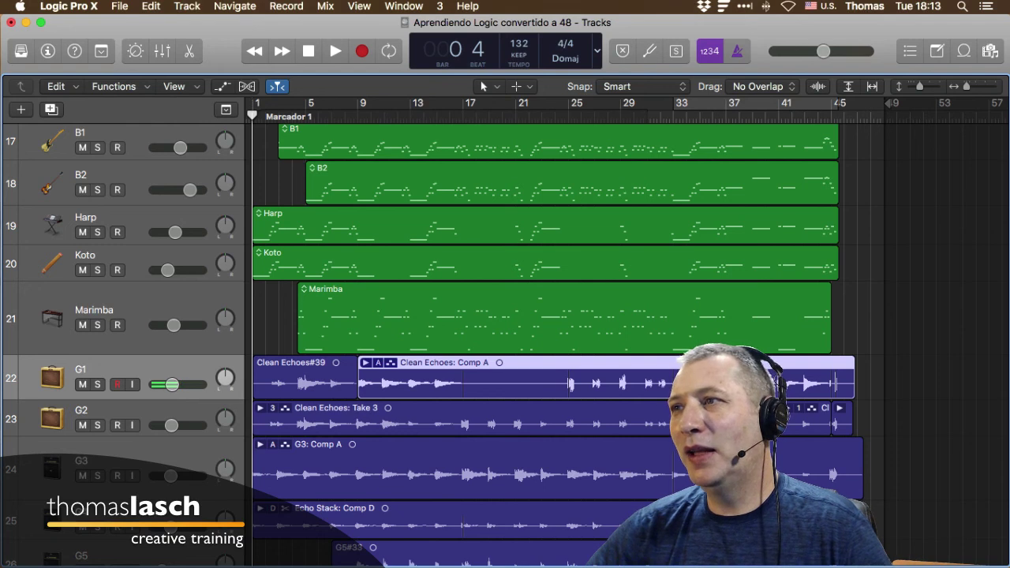
{"action": "key", "text": "Up"}
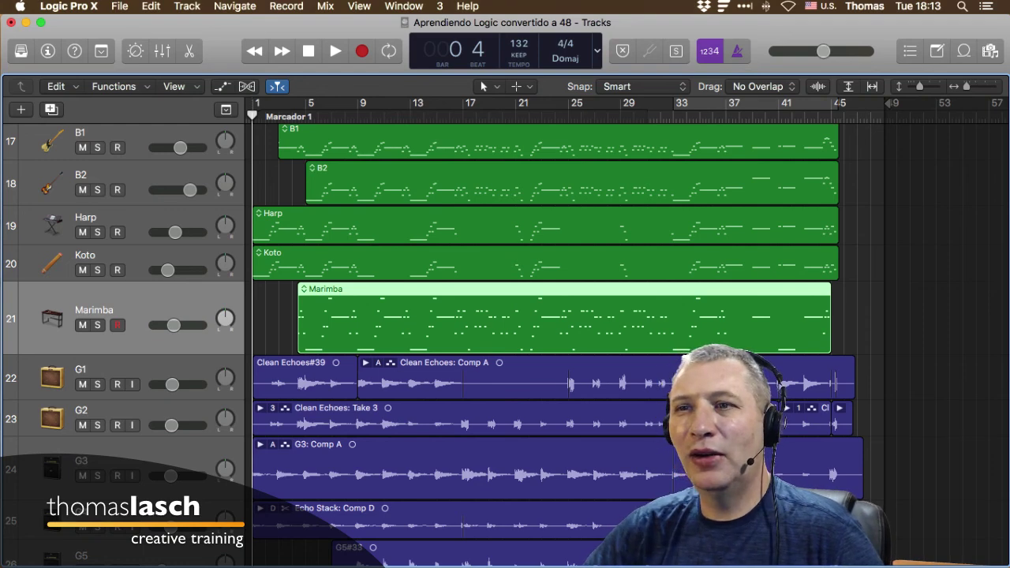
Step: Reduce the Marimba track's height to about the same as the neighbouring MIDI tracks
{"action": "key", "text": "ctrl+super+Up"}
{"action": "key", "text": "ctrl+super+Up"}
{"action": "key", "text": "ctrl+super+Up"}
{"action": "key", "text": "ctrl+super+Up"}
{"action": "key", "text": "ctrl+super+Up"}
{"action": "key", "text": "ctrl+super+Up"}
{"action": "key", "text": "ctrl+super+Up"}
{"action": "key", "text": "ctrl+super+Up"}
{"action": "key", "text": "ctrl+super+Up"}
{"action": "key", "text": "ctrl+super+Up"}
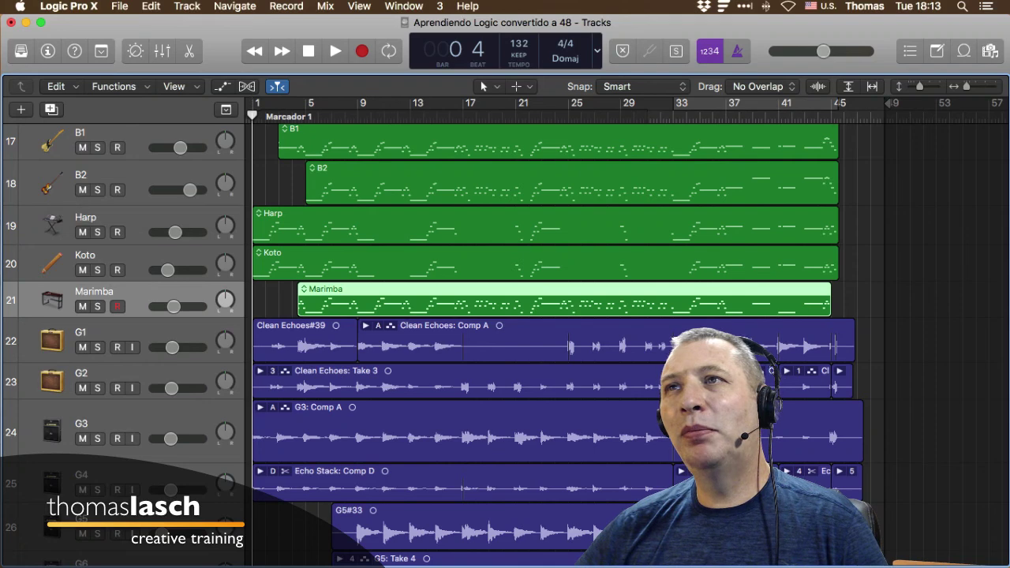
Step: Play the project from its start and stop playback at about bar 4
{"action": "scroll", "coordinate": [52, 213], "scroll_direction": "up", "scroll_amount": 3}
{"action": "scroll", "coordinate": [52, 213], "scroll_direction": "up", "scroll_amount": 5}
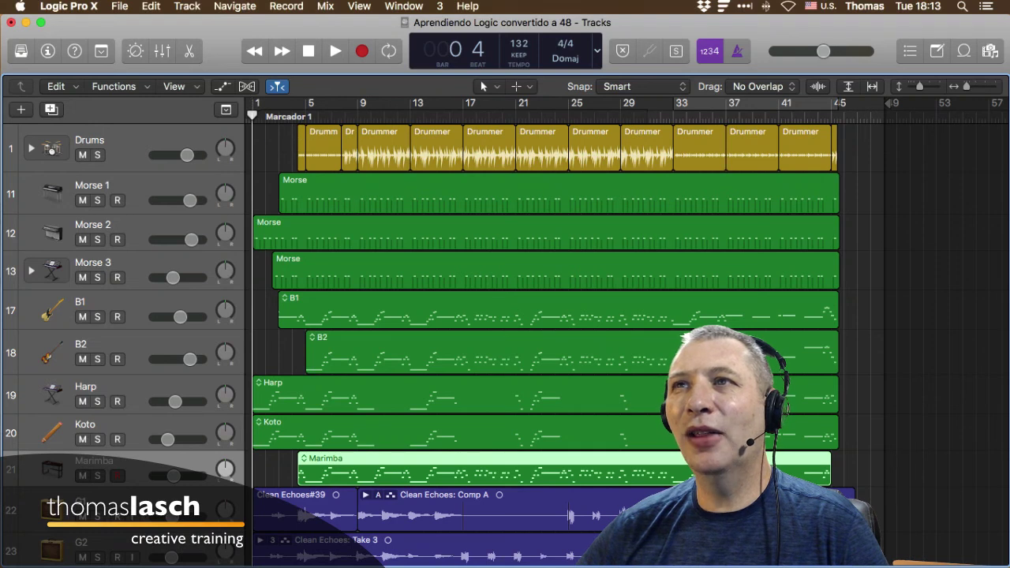
{"action": "key", "text": "space"}
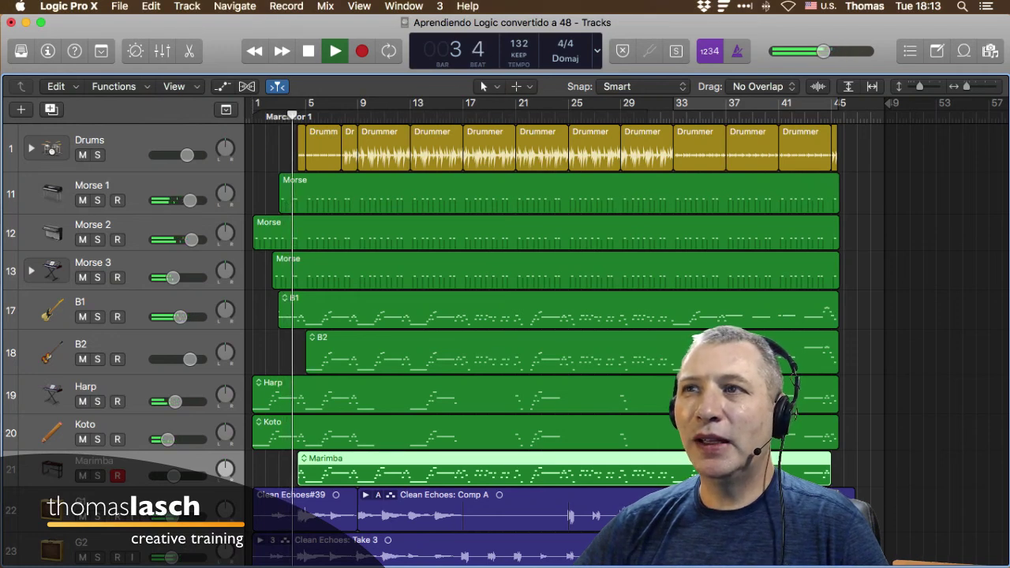
{"action": "key", "text": "space"}
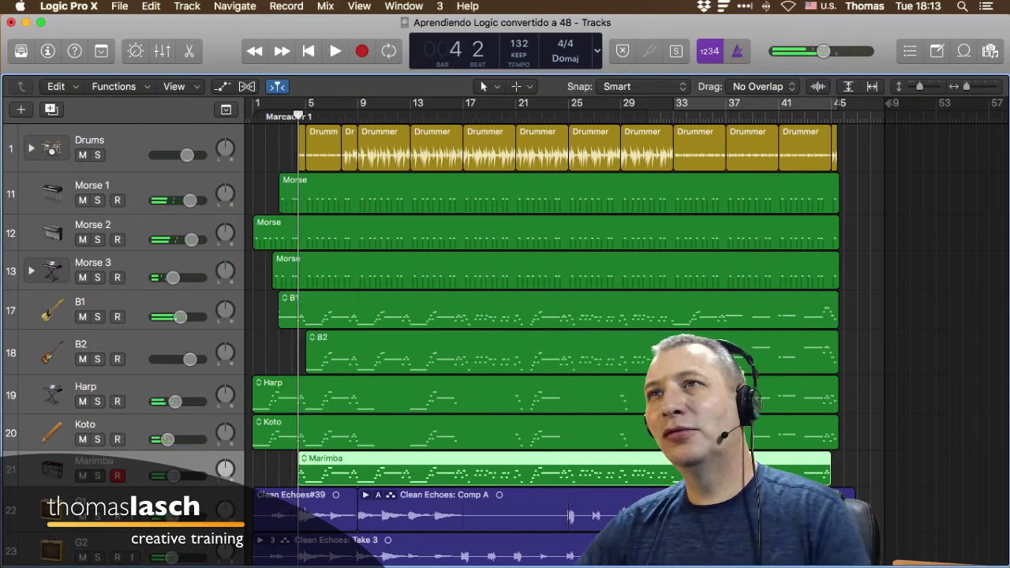
Step: Move the playhead freehand to about bar 17, and set its position to bar 18 by entering the bar number
{"action": "left_click_drag", "start_coordinate": [298, 116], "coordinate": [471, 115]}
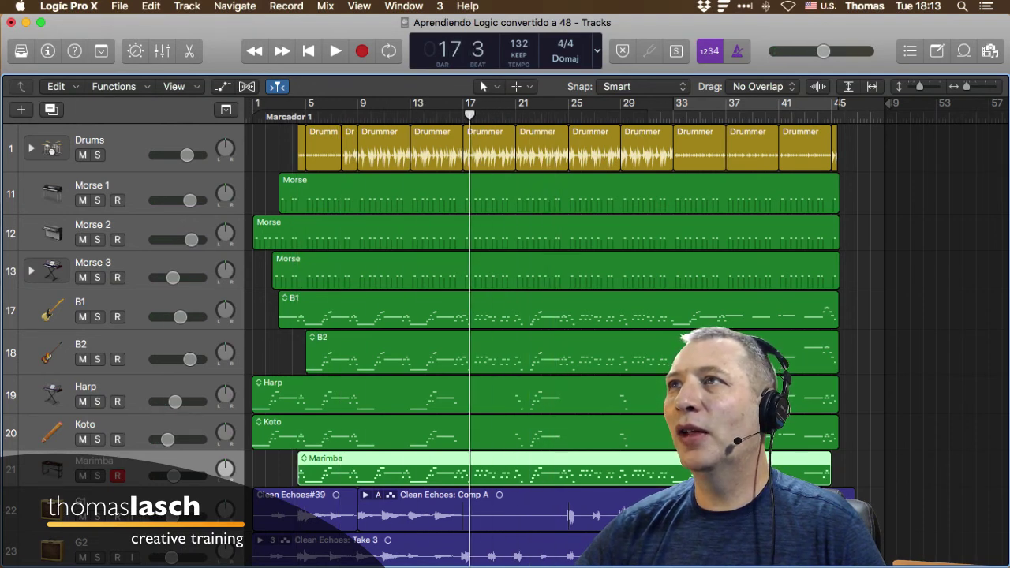
{"action": "double_click", "coordinate": [454, 52]}
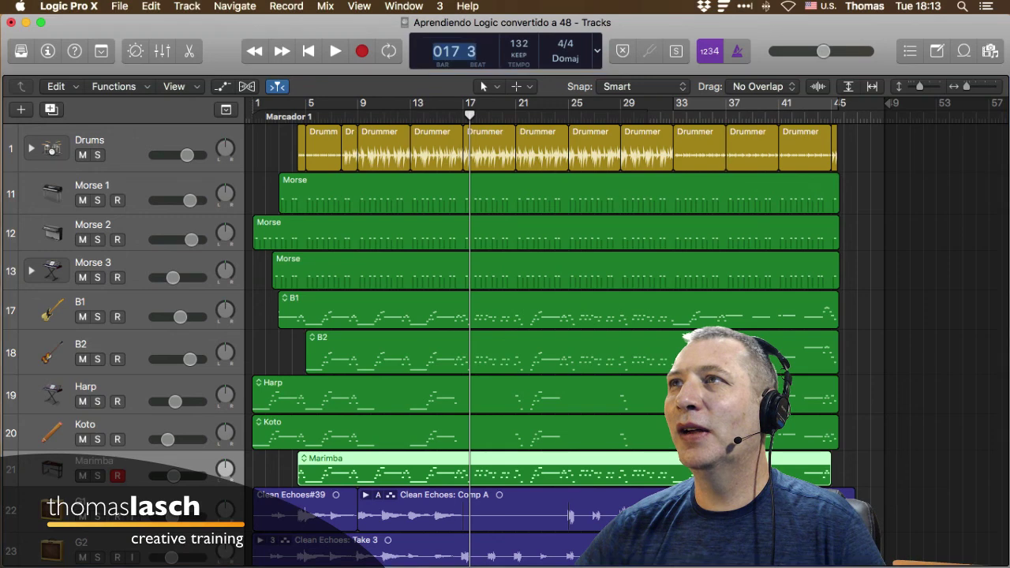
{"action": "type", "text": "18"}
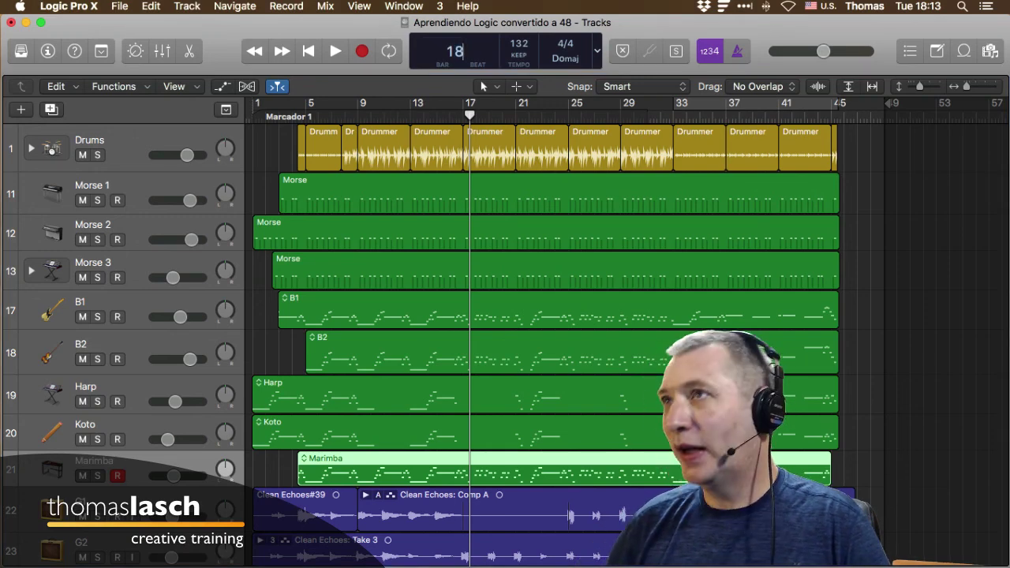
{"action": "key", "text": "Return"}
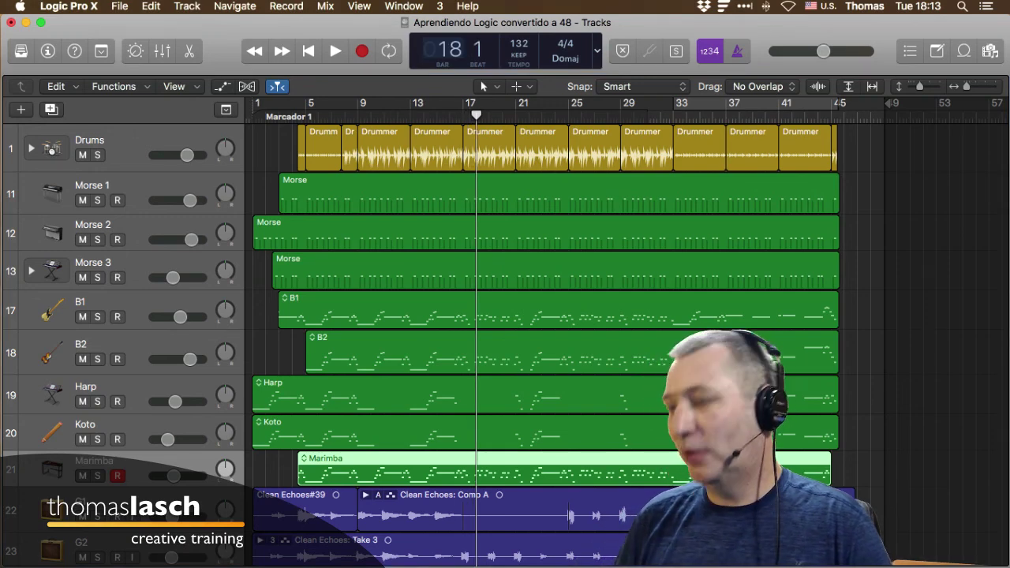
Step: Return the playhead to the project start and advance it bar by bar to bar 19
{"action": "key", "text": "KP_2"}
{"action": "key", "text": "Return"}
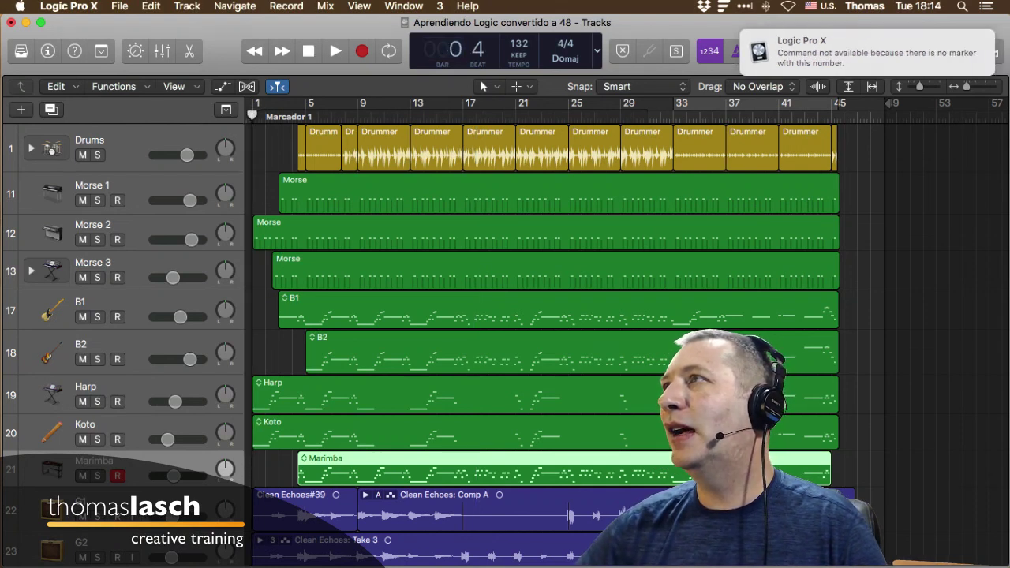
{"action": "left_click", "coordinate": [261, 148]}
{"action": "key", "text": "period"}
{"action": "key", "text": "period"}
{"action": "key", "text": "period"}
{"action": "key", "text": "period"}
{"action": "key", "text": "period"}
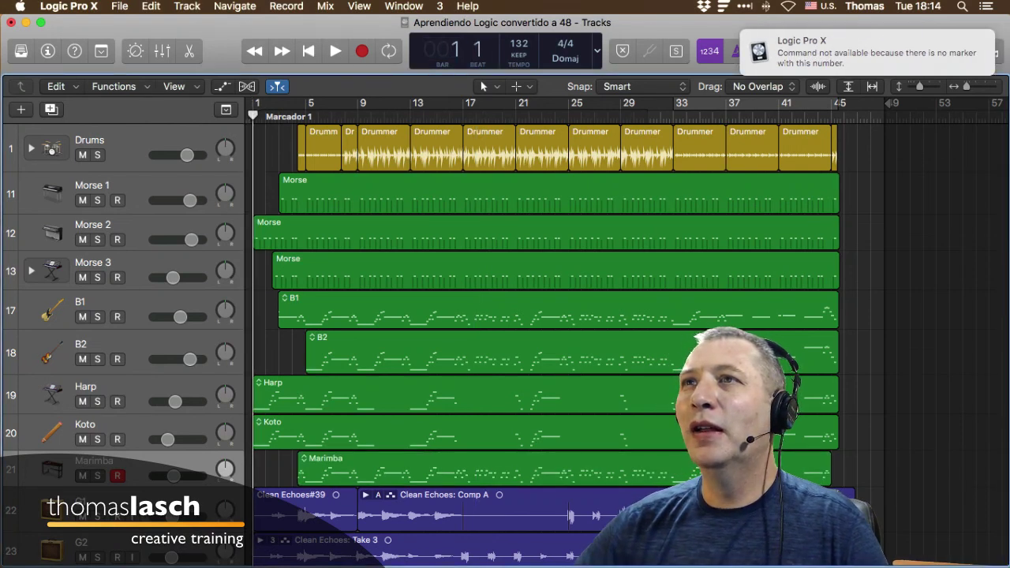
{"action": "key", "text": "period"}
{"action": "key", "text": "period"}
{"action": "key", "text": "period"}
{"action": "key", "text": "period"}
{"action": "key", "text": "period"}
{"action": "key", "text": "period"}
{"action": "key", "text": "period"}
{"action": "key", "text": "period"}
{"action": "key", "text": "period"}
{"action": "key", "text": "period"}
{"action": "key", "text": "period"}
{"action": "key", "text": "period"}
{"action": "key", "text": "period"}
{"action": "key", "text": "period"}
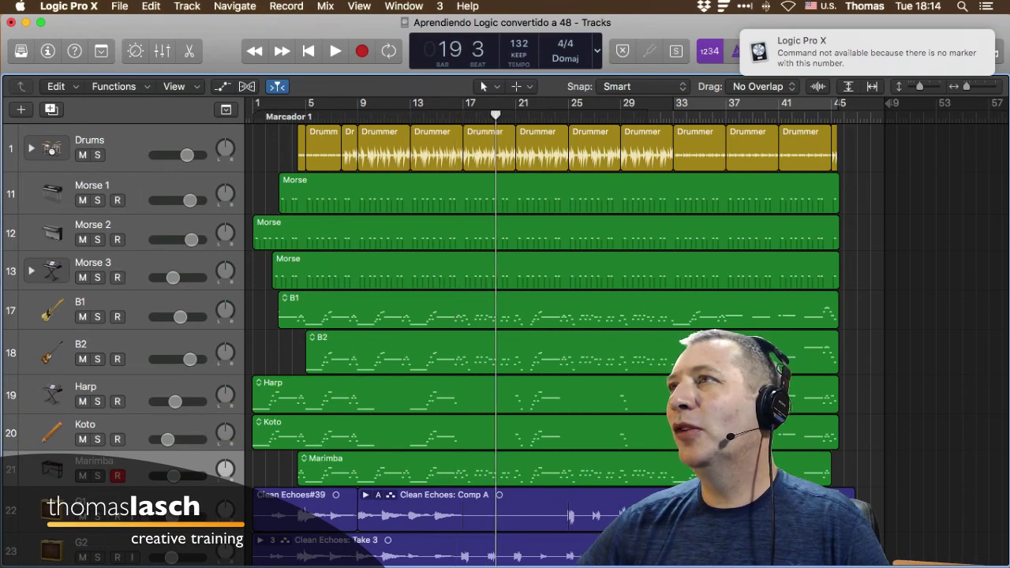
Step: Try to go to a marker by its number
{"action": "key", "text": "Return"}
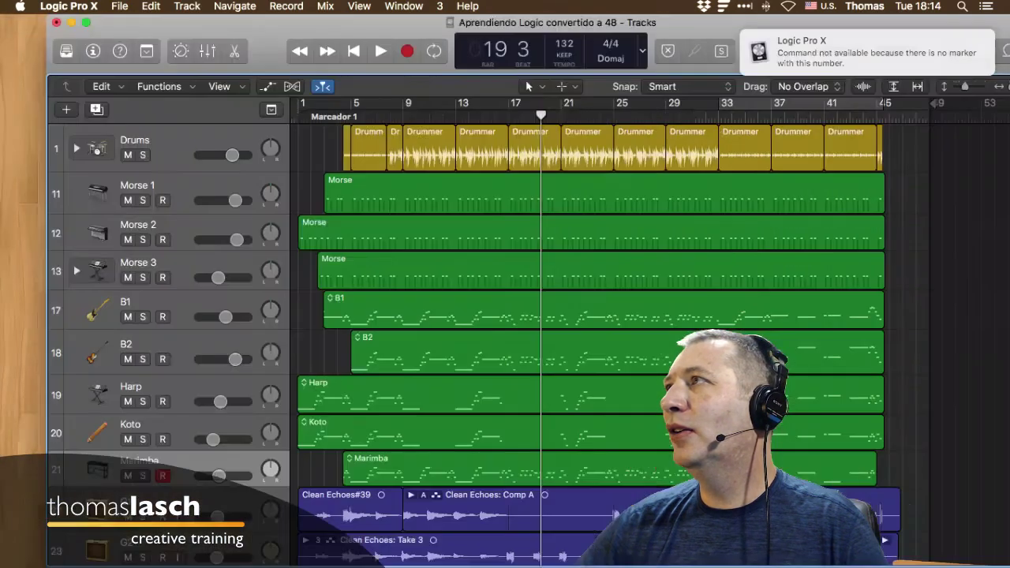
{"action": "key", "text": "ctrl+2"}
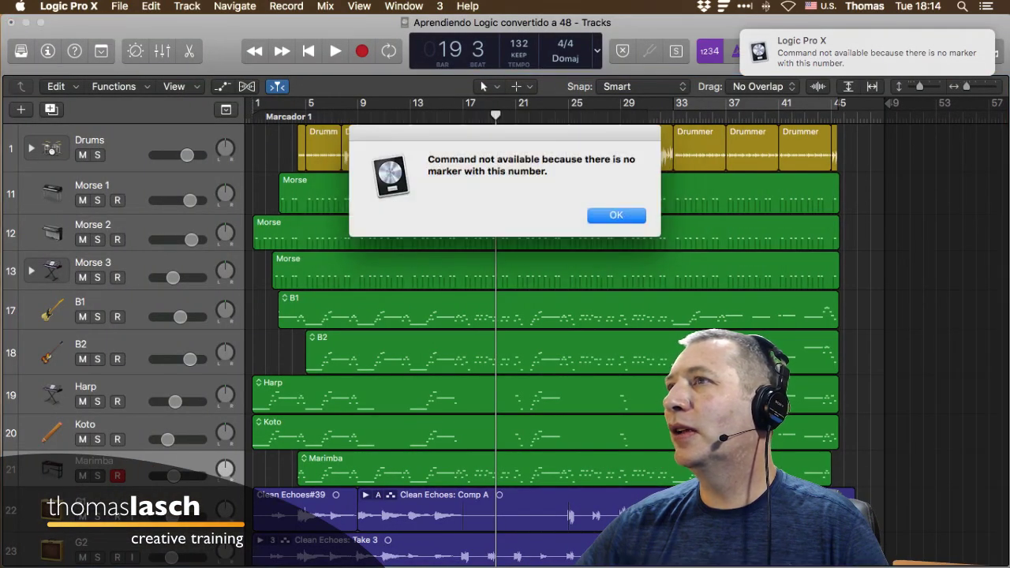
{"action": "key", "text": "Return"}
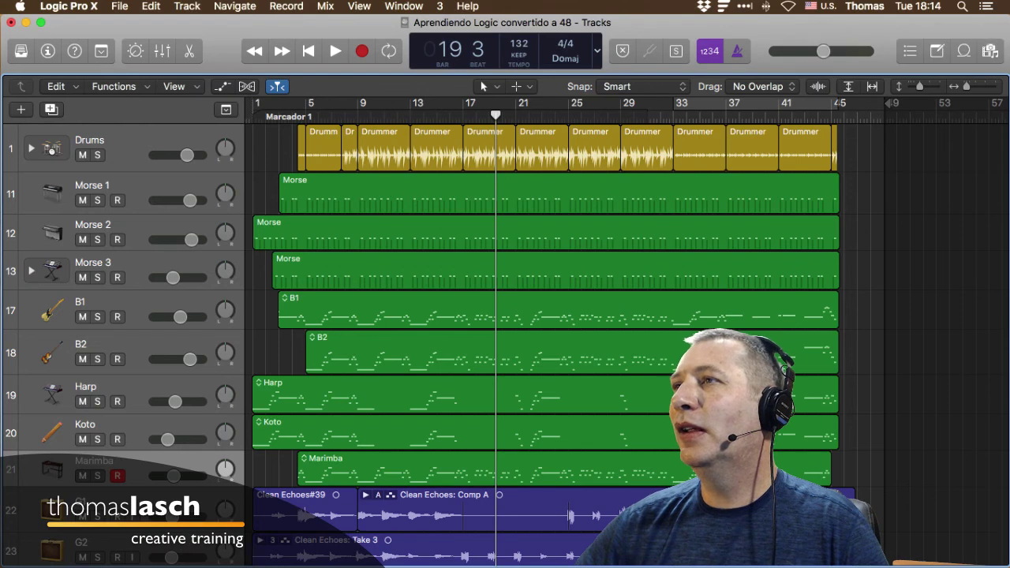
Step: Advance the playhead four bars and step it back three bars to bar 20
{"action": "key", "text": "period"}
{"action": "key", "text": "period"}
{"action": "key", "text": "period"}
{"action": "key", "text": "period"}
{"action": "key", "text": "comma"}
{"action": "key", "text": "comma"}
{"action": "key", "text": "comma"}
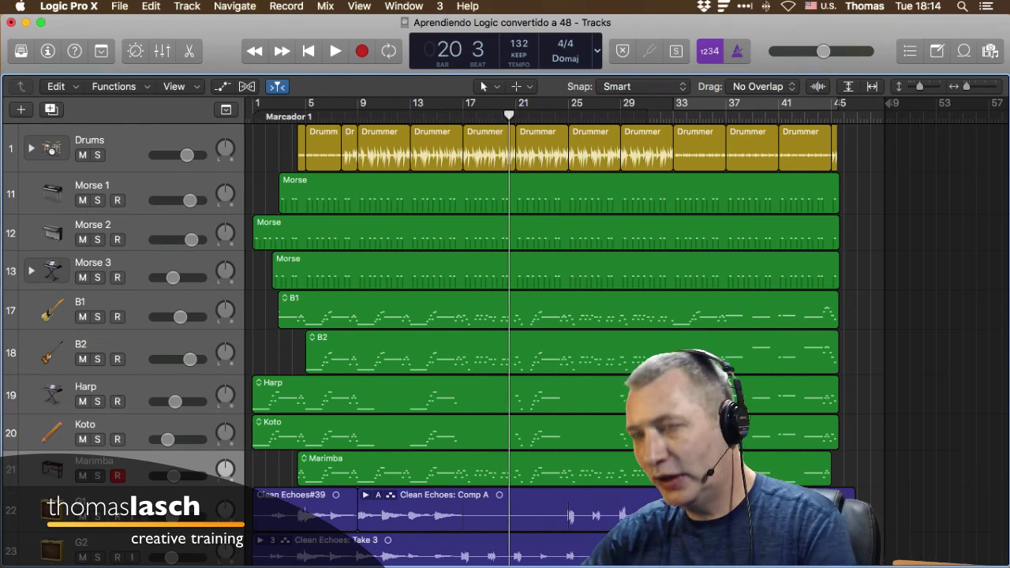
Step: Place the playhead on the ruler at bar 20 and return it to the project start
{"action": "key", "text": "Return"}
{"action": "left_click", "coordinate": [503, 116]}
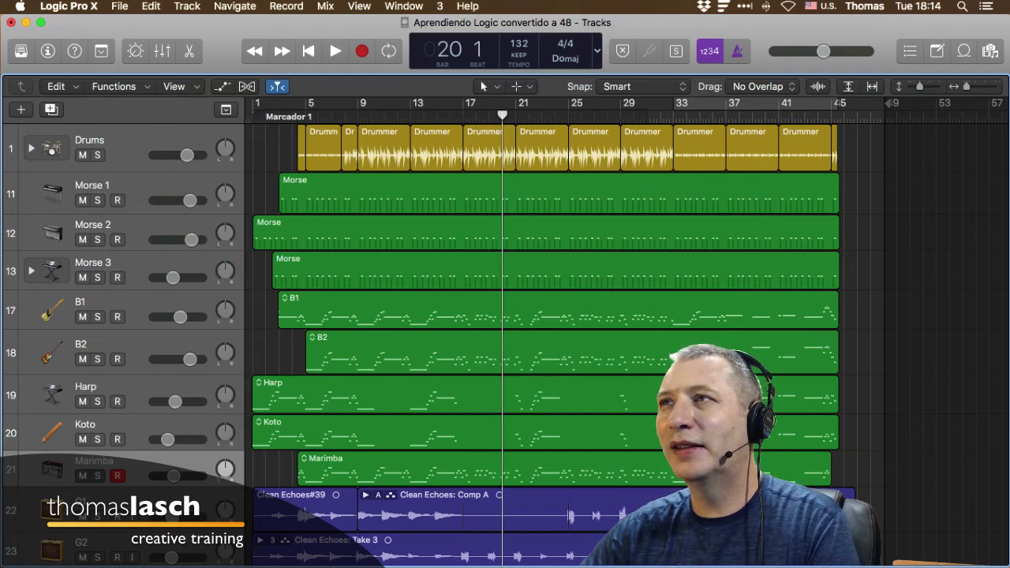
{"action": "key", "text": "Return"}
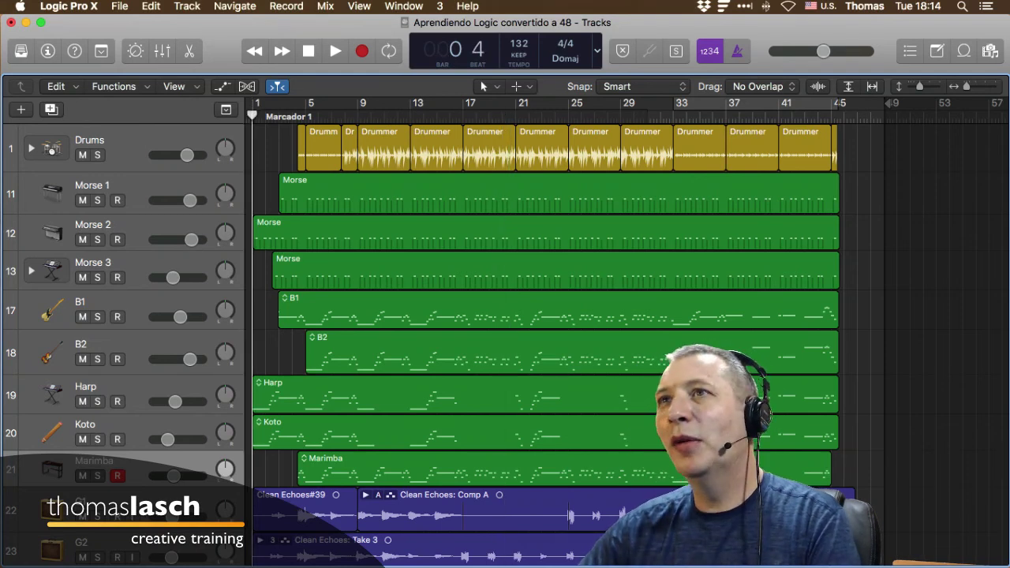
Step: Advance the playhead bar by bar from the project start to bar 7
{"action": "key", "text": "period"}
{"action": "key", "text": "period"}
{"action": "key", "text": "period"}
{"action": "key", "text": "period"}
{"action": "key", "text": "period"}
{"action": "key", "text": "period"}
{"action": "key", "text": "period"}
{"action": "key", "text": "period"}
{"action": "key", "text": "period"}
{"action": "key", "text": "period"}
{"action": "key", "text": "period"}
{"action": "key", "text": "period"}
{"action": "key", "text": "period"}
{"action": "key", "text": "period"}
{"action": "key", "text": "period"}
{"action": "key", "text": "period"}
{"action": "key", "text": "period"}
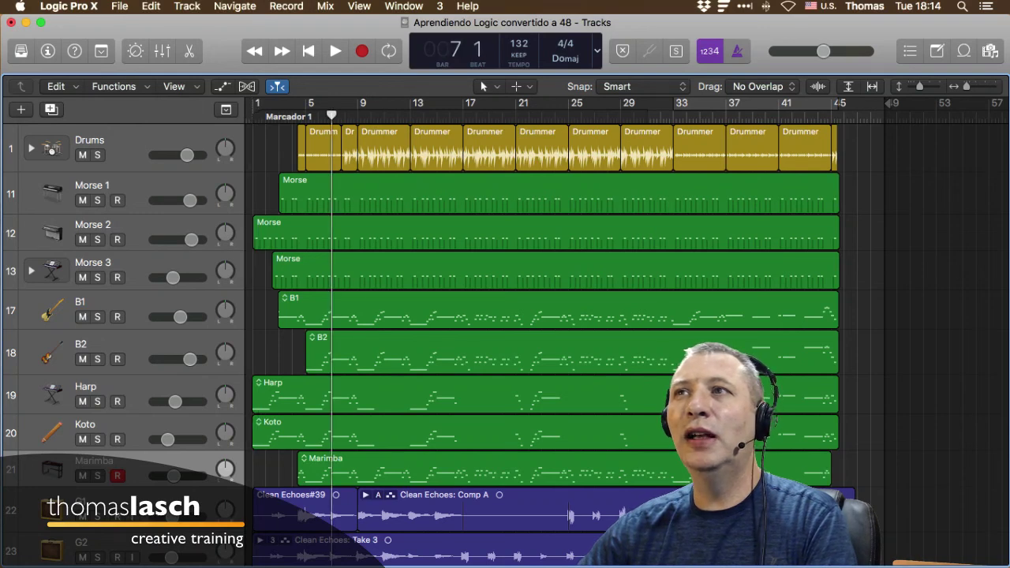
Step: Return the playhead to the project start and select the Drums track with all its regions
{"action": "key", "text": "Return"}
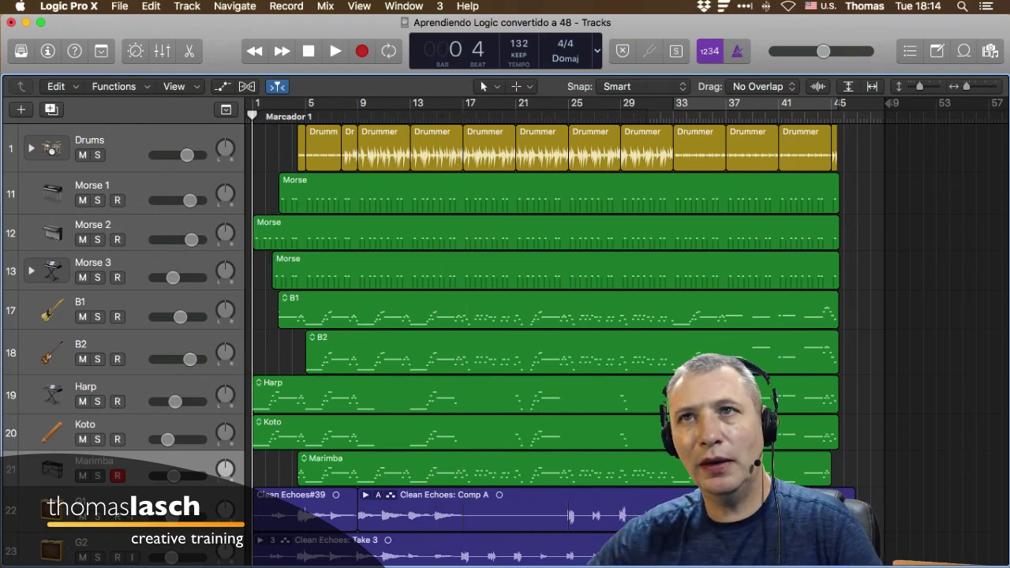
{"action": "left_click", "coordinate": [119, 141]}
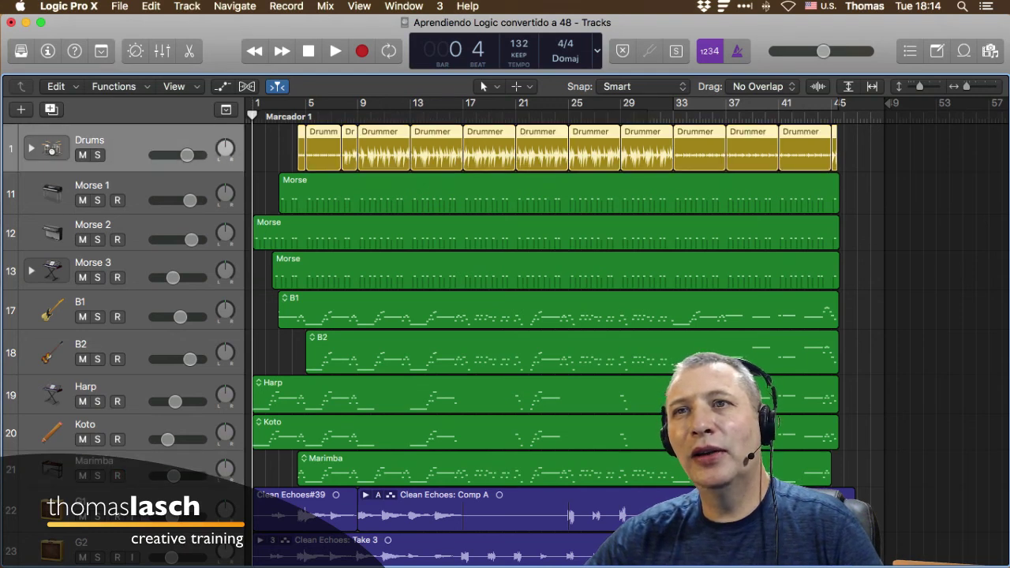
Step: Move the track selection from Drums down to Morse 2 and back up to Drums
{"action": "key", "text": "Down"}
{"action": "key", "text": "Down"}
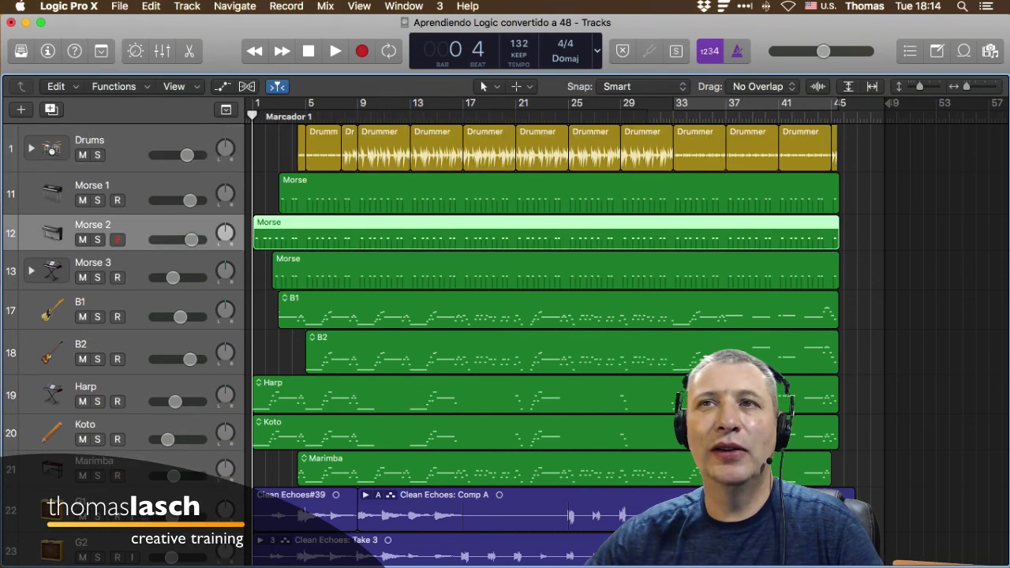
{"action": "key", "text": "Up"}
{"action": "key", "text": "Up"}
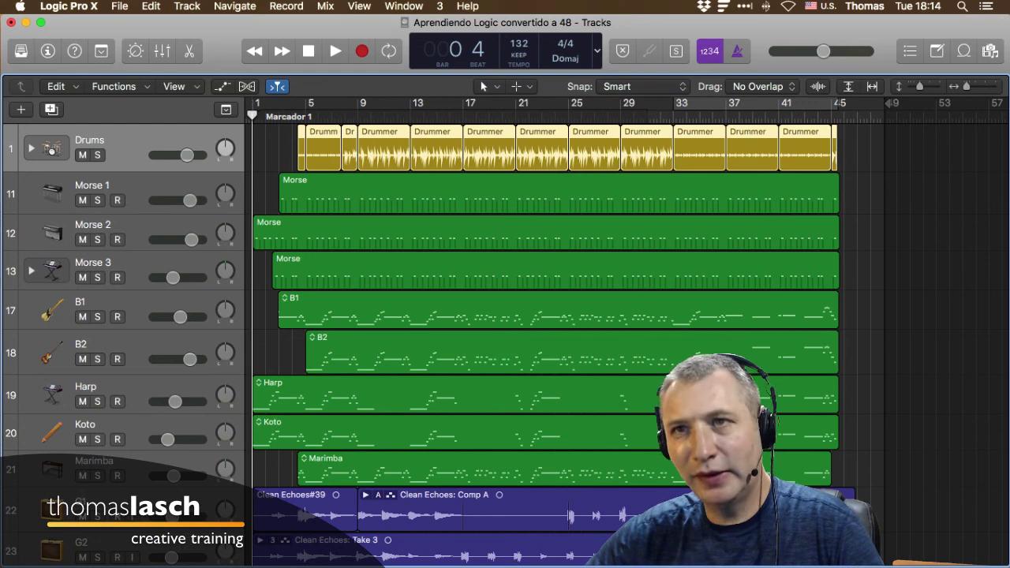
Step: Add the Morse 2, B1, Harp and Marimba tracks to the Drums selection, skipping the tracks between them
{"action": "key", "text": "Down"}
{"action": "key", "text": "Down"}
{"action": "left_click", "coordinate": [110, 303], "text": "super"}
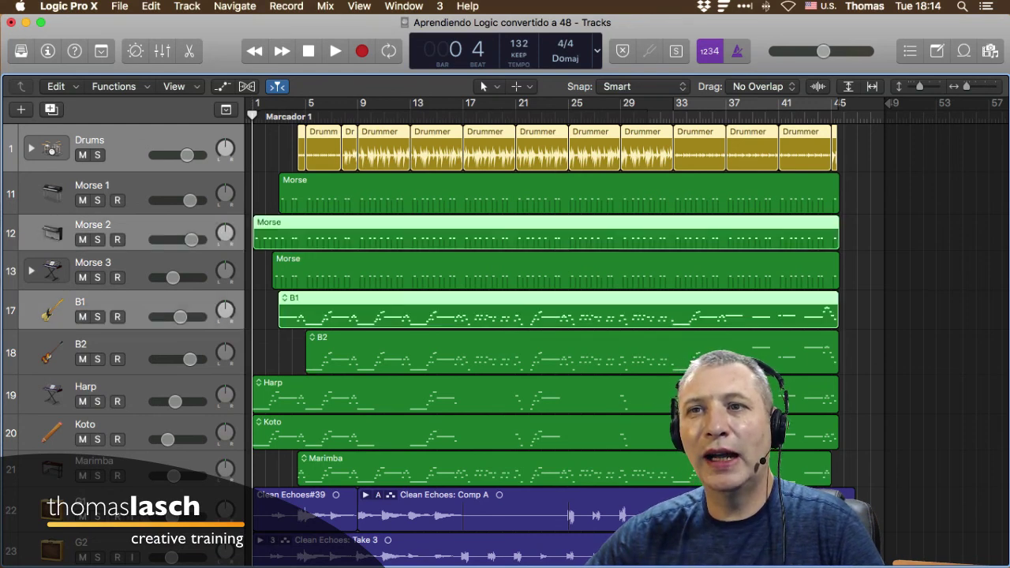
{"action": "left_click", "coordinate": [111, 387], "text": "super"}
{"action": "left_click", "coordinate": [111, 461], "text": "super"}
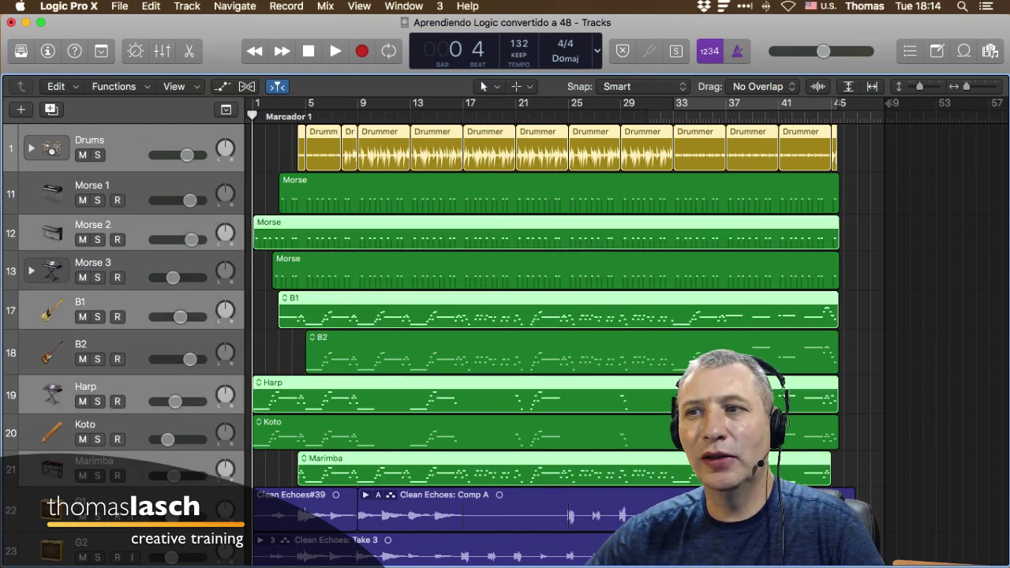
Step: Select the B2 track's region, then select the Morse region on the Morse 3 track instead
{"action": "left_click", "coordinate": [111, 345]}
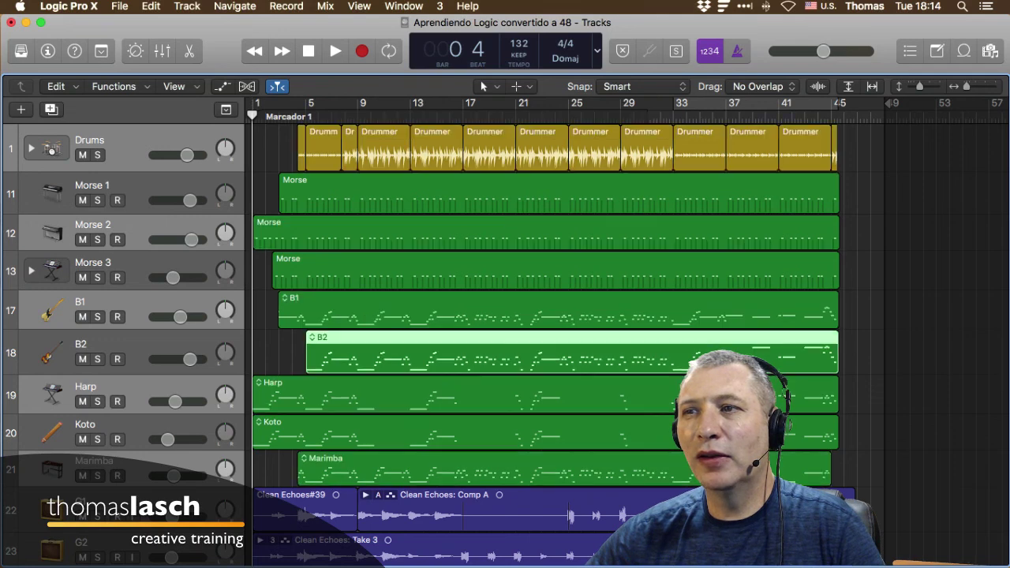
{"action": "left_click", "coordinate": [345, 273], "text": "super"}
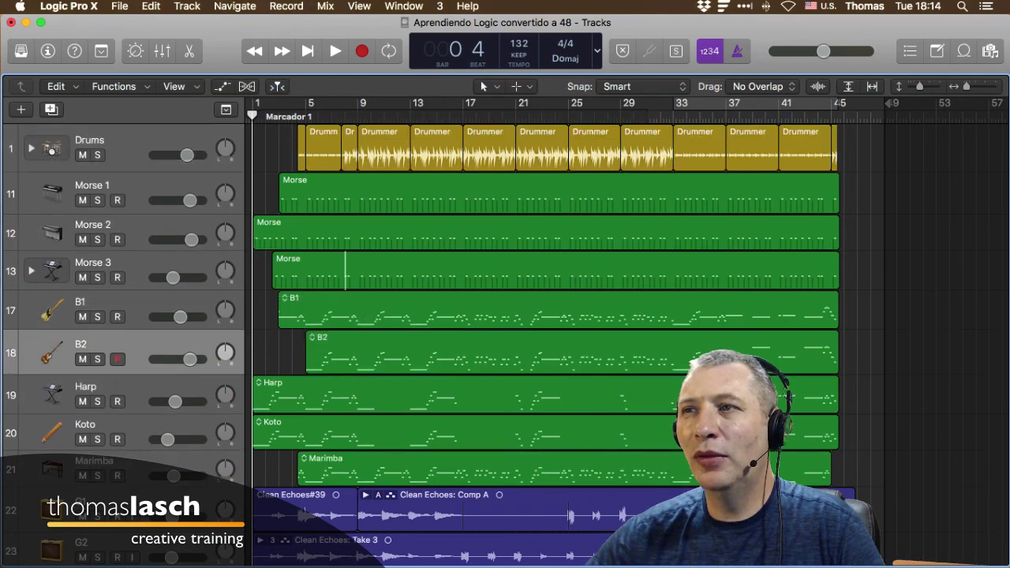
{"action": "left_click", "coordinate": [345, 273]}
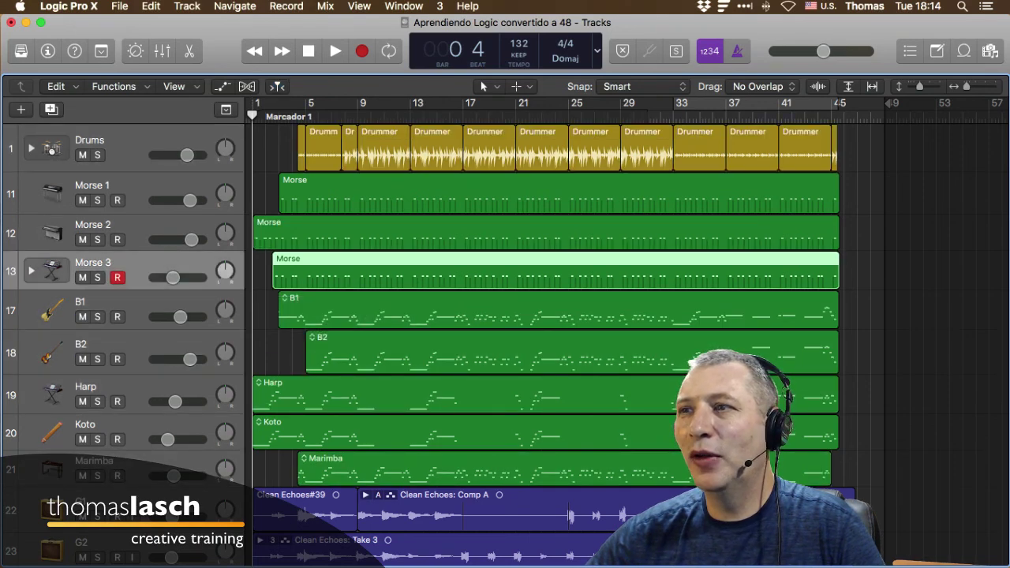
Step: Alternate between the Morse 3 region and the B2 region, ending with a marquee point on B2 at about bar 16
{"action": "left_click", "coordinate": [404, 353], "text": "super"}
{"action": "left_click", "coordinate": [402, 273]}
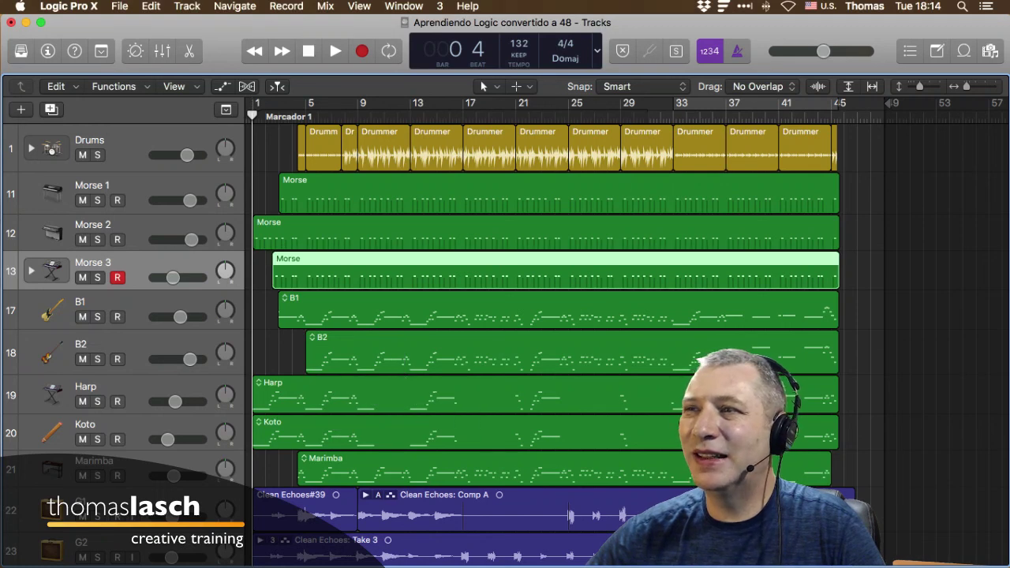
{"action": "left_click", "coordinate": [450, 353], "text": "super"}
{"action": "left_click", "coordinate": [450, 272]}
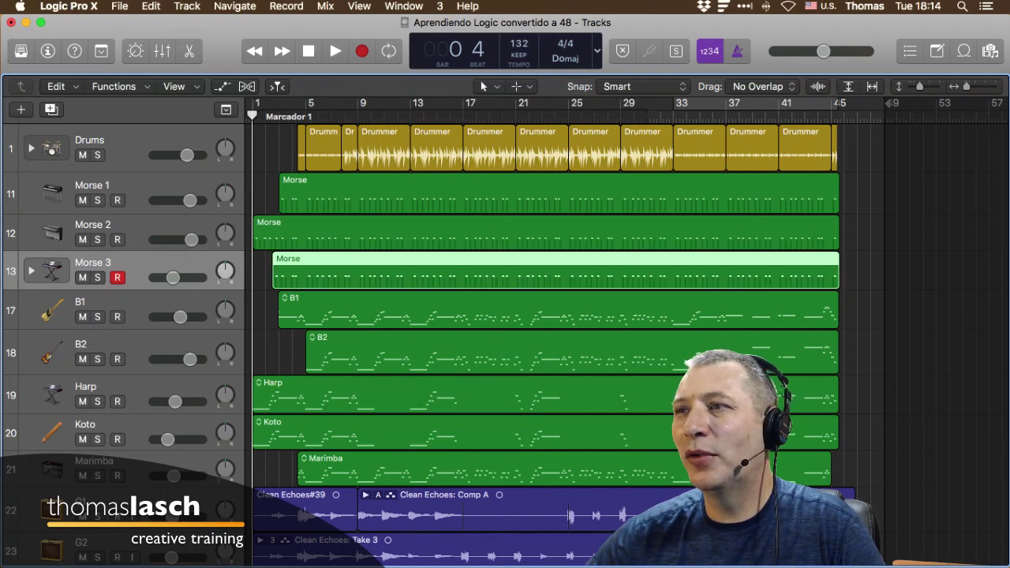
{"action": "left_click", "coordinate": [450, 352], "text": "super"}
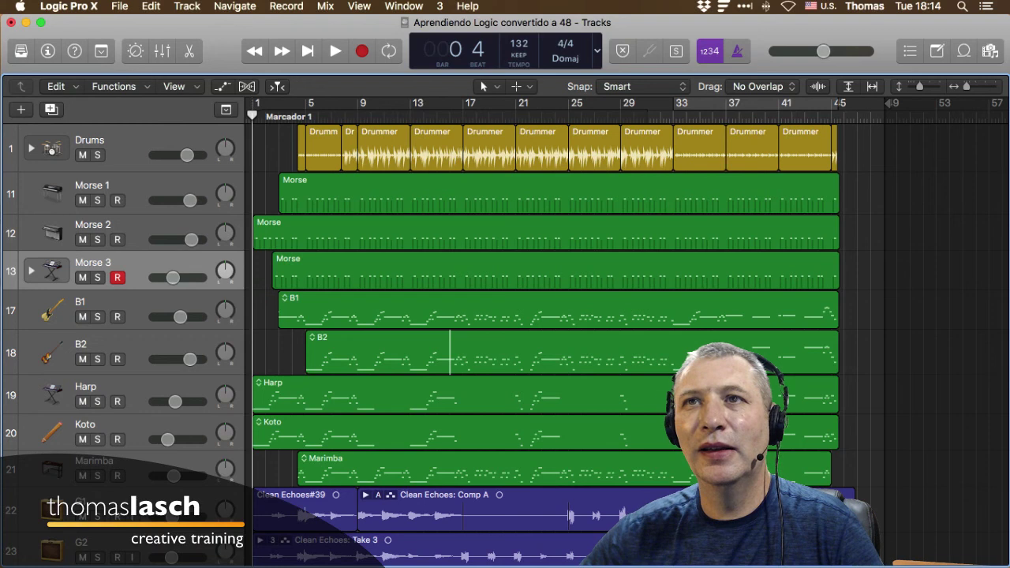
Step: Select the Drums, Morse 2, B1 and B2 tracks together without their regions
{"action": "left_click", "coordinate": [110, 144]}
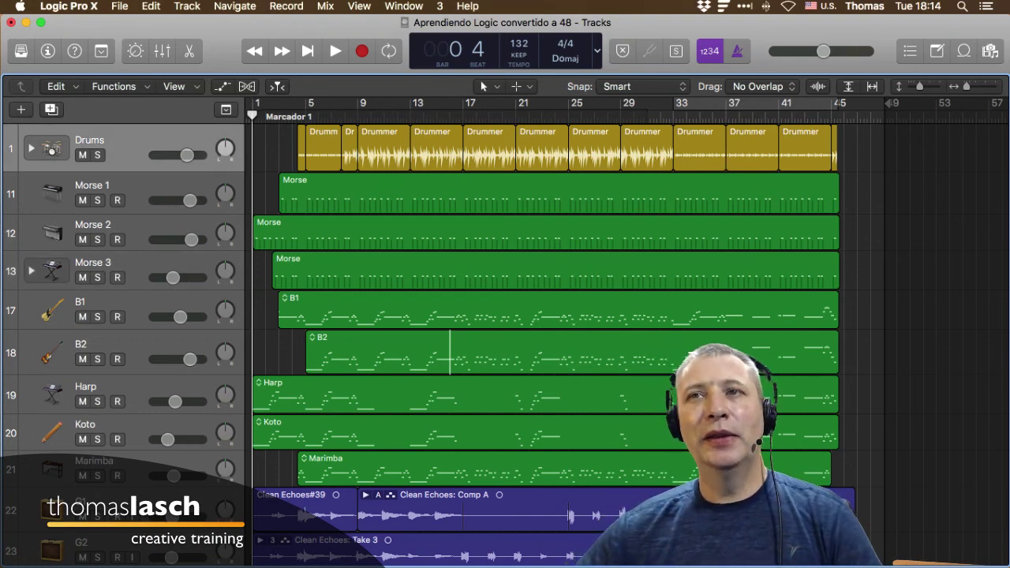
{"action": "left_click", "coordinate": [118, 225], "text": "super"}
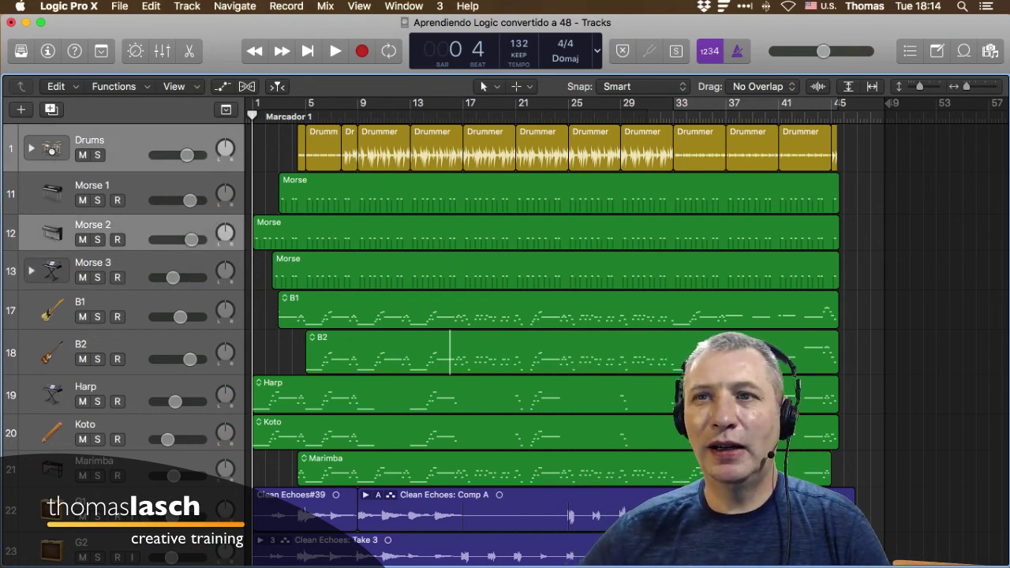
{"action": "left_click", "coordinate": [118, 302], "text": "super"}
{"action": "left_click", "coordinate": [118, 344], "text": "super"}
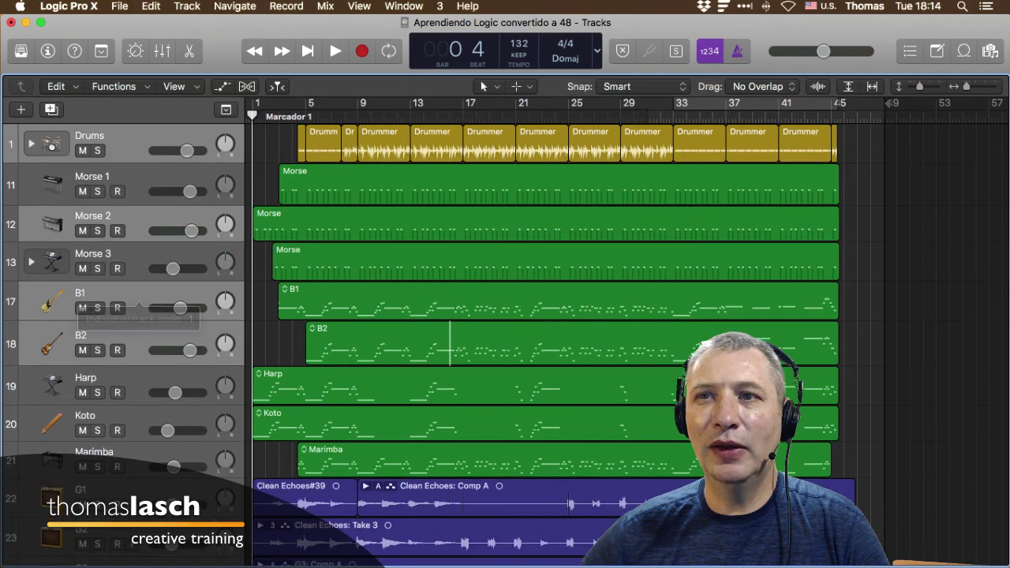
Step: Remove B1 from the track selection, then add Morse 3 and remove it again
{"action": "left_click", "coordinate": [118, 294], "text": "super"}
{"action": "left_click", "coordinate": [119, 255], "text": "super"}
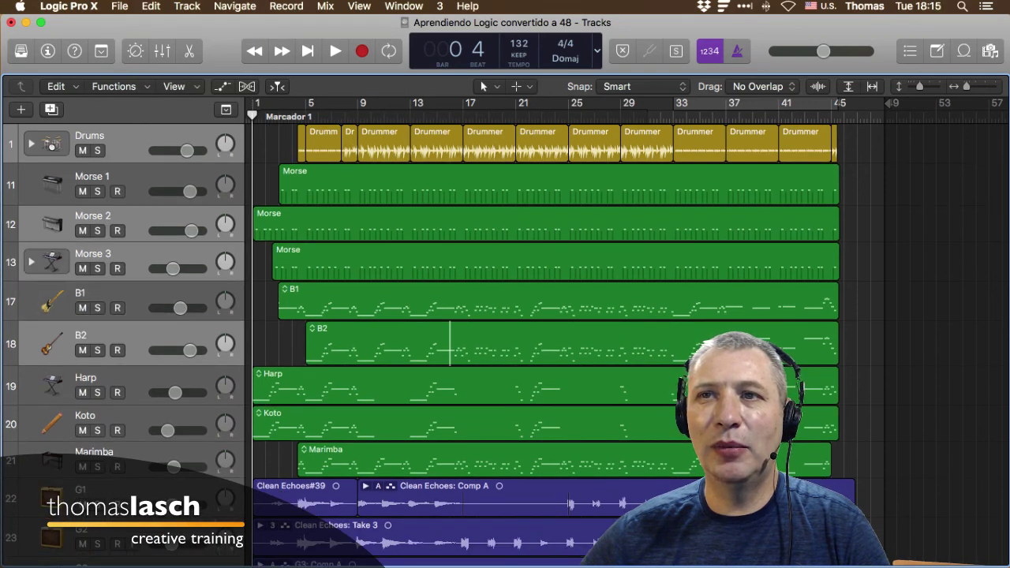
{"action": "left_click", "coordinate": [119, 255], "text": "super"}
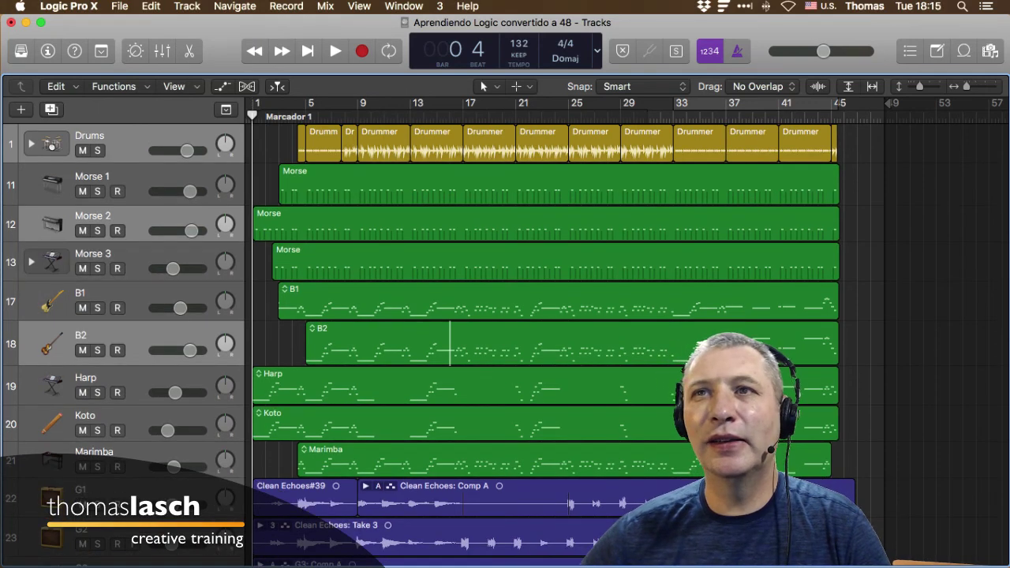
Step: Select the continuous range of tracks from Morse 1 through B2
{"action": "left_click", "coordinate": [119, 178]}
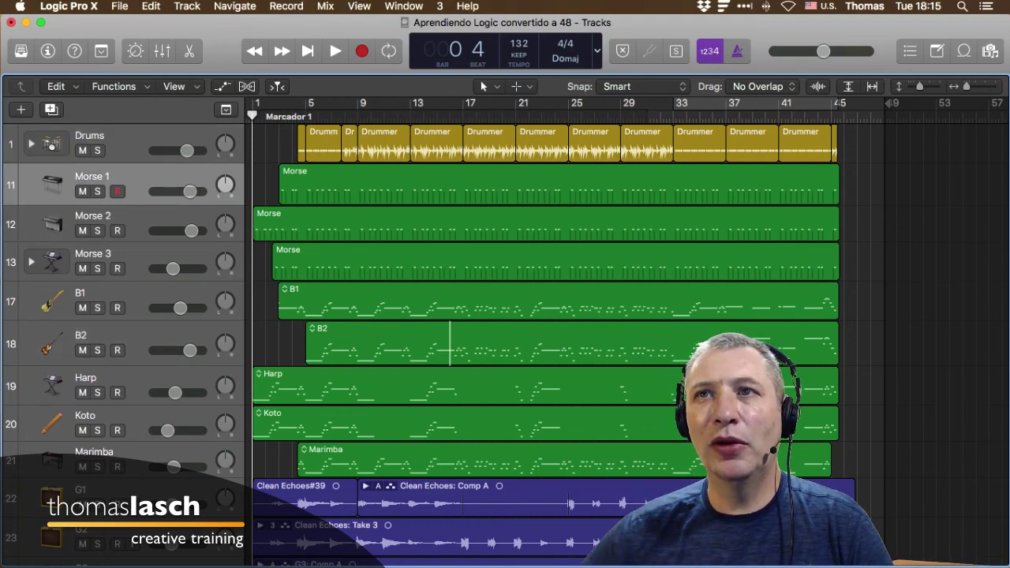
{"action": "left_click", "coordinate": [119, 336], "text": "shift"}
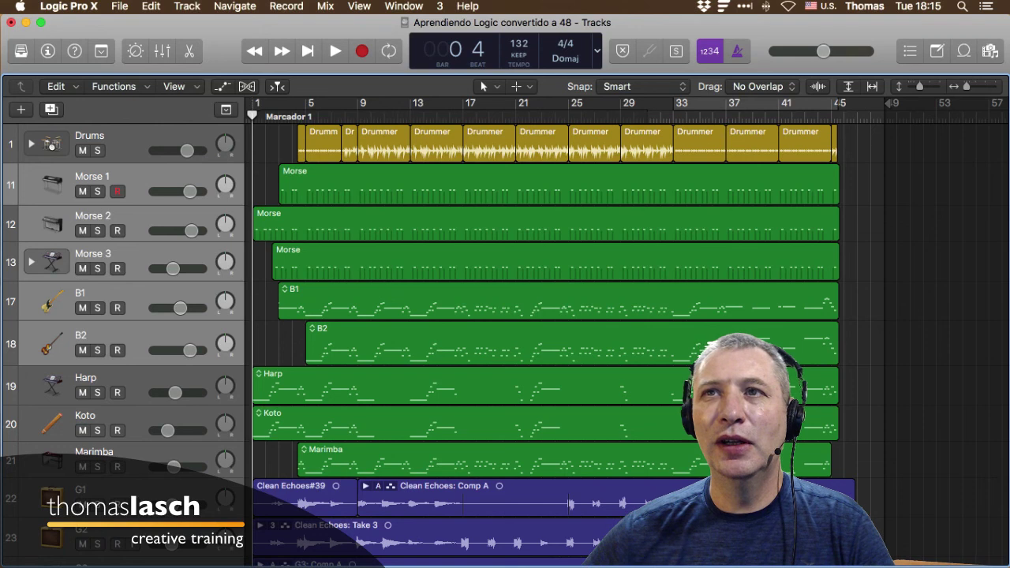
Step: Select the Drums track alone, step the selection down through the Morse tracks, and select B1
{"action": "left_click", "coordinate": [119, 137]}
{"action": "key", "text": "Down"}
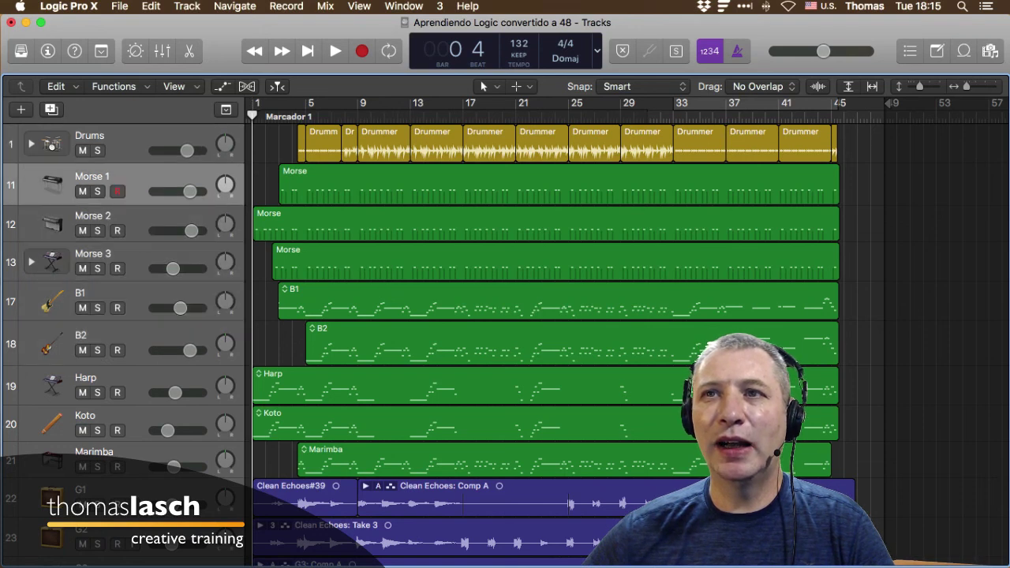
{"action": "key", "text": "Down"}
{"action": "left_click", "coordinate": [118, 294]}
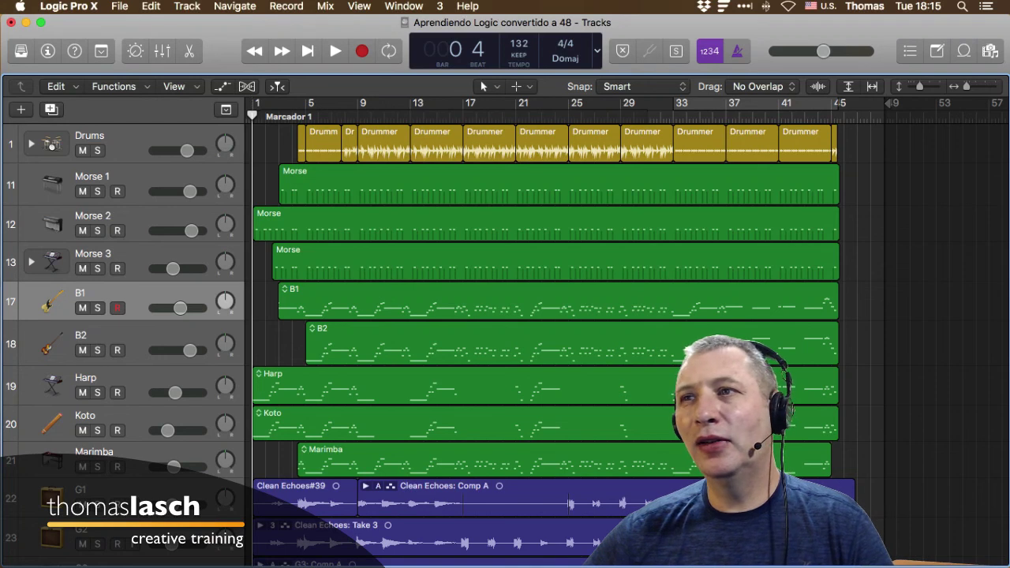
Step: Move the selection up to Morse 3 and extend it down through B1 and B2 with their regions
{"action": "key", "text": "Up"}
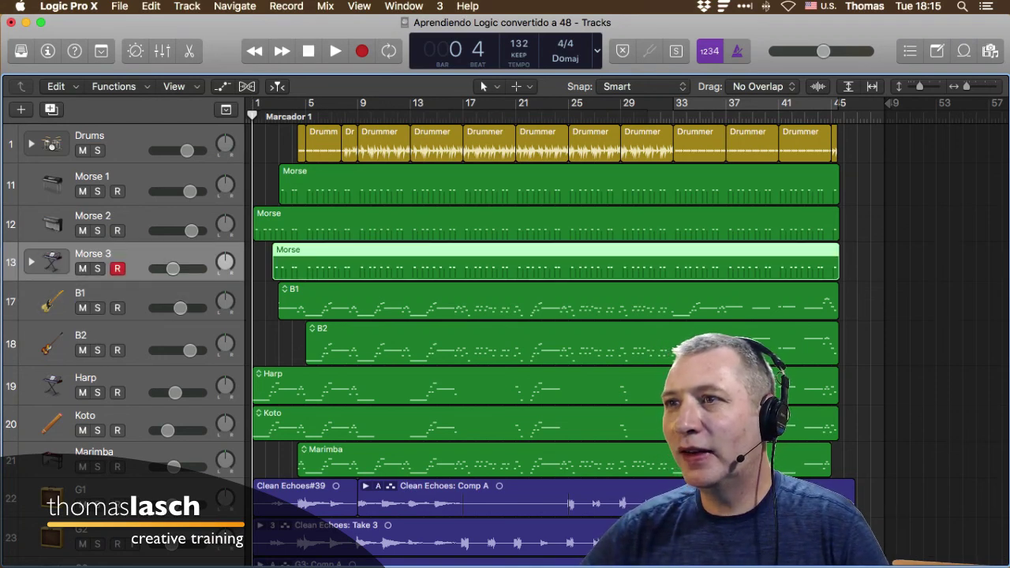
{"action": "key", "text": "shift+Down"}
{"action": "key", "text": "shift+Down"}
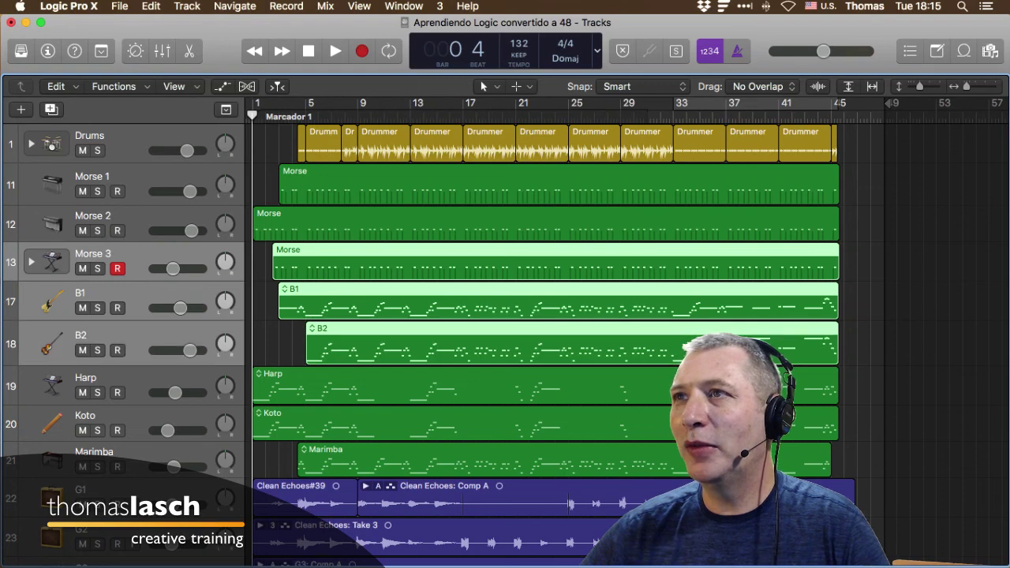
Step: Select the Drummer regions starting at bars 9, 17, 25 and 33, then return the playhead to the project start
{"action": "left_click", "coordinate": [383, 142]}
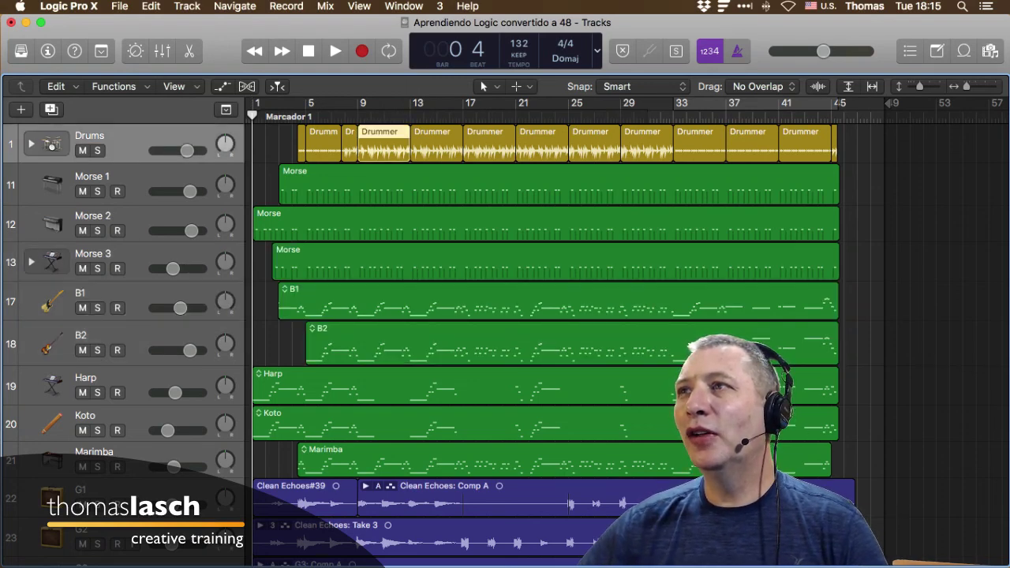
{"action": "left_click", "coordinate": [489, 142], "text": "shift"}
{"action": "left_click", "coordinate": [595, 142], "text": "shift"}
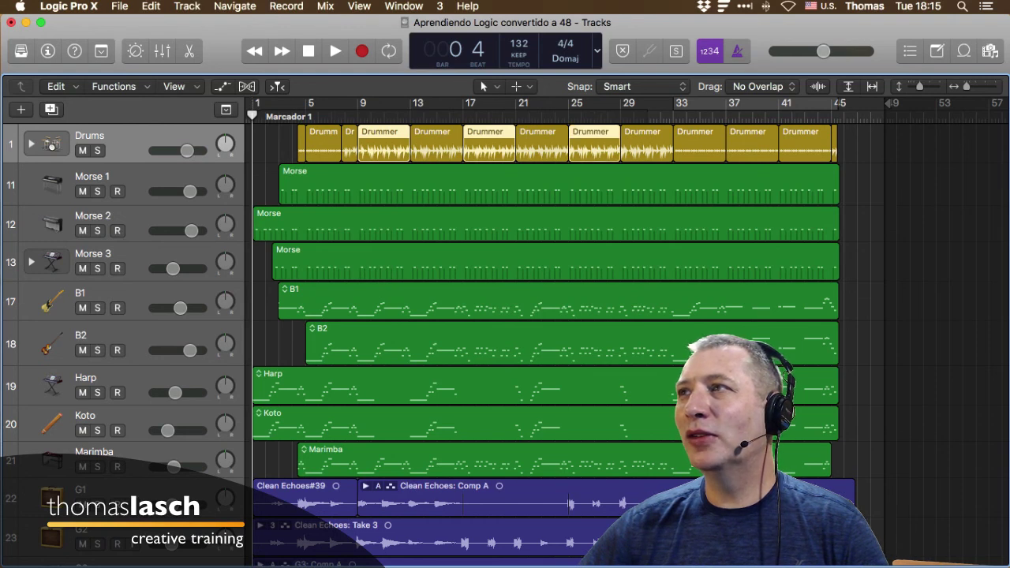
{"action": "left_click", "coordinate": [700, 142], "text": "shift"}
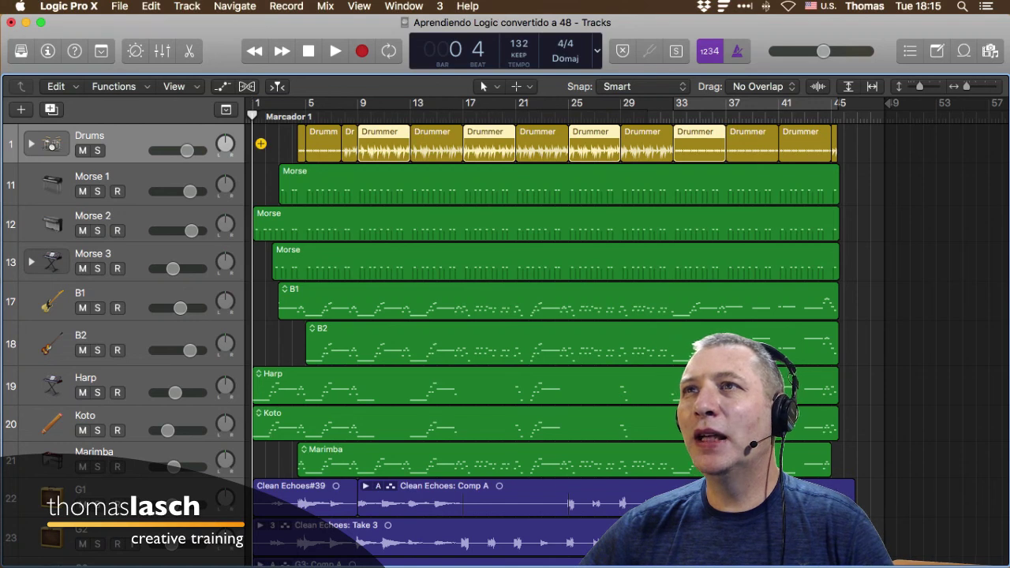
{"action": "key", "text": "period"}
{"action": "key", "text": "Return"}
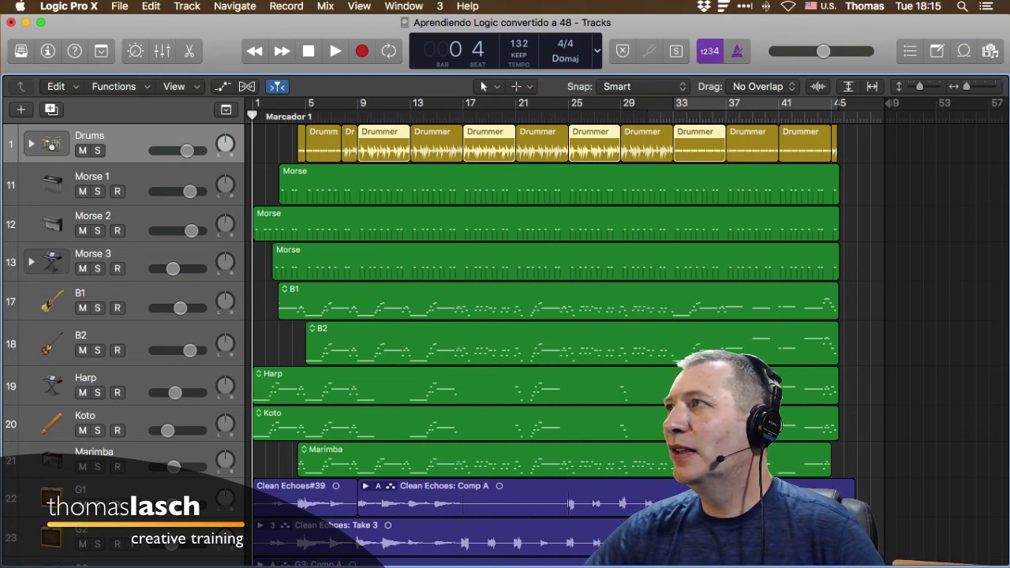
Step: Zoom in horizontally on the selected Drummer regions until about bars 6 to 26 fill the Tracks area
{"action": "left_click_drag", "start_coordinate": [920, 86], "coordinate": [971, 86]}
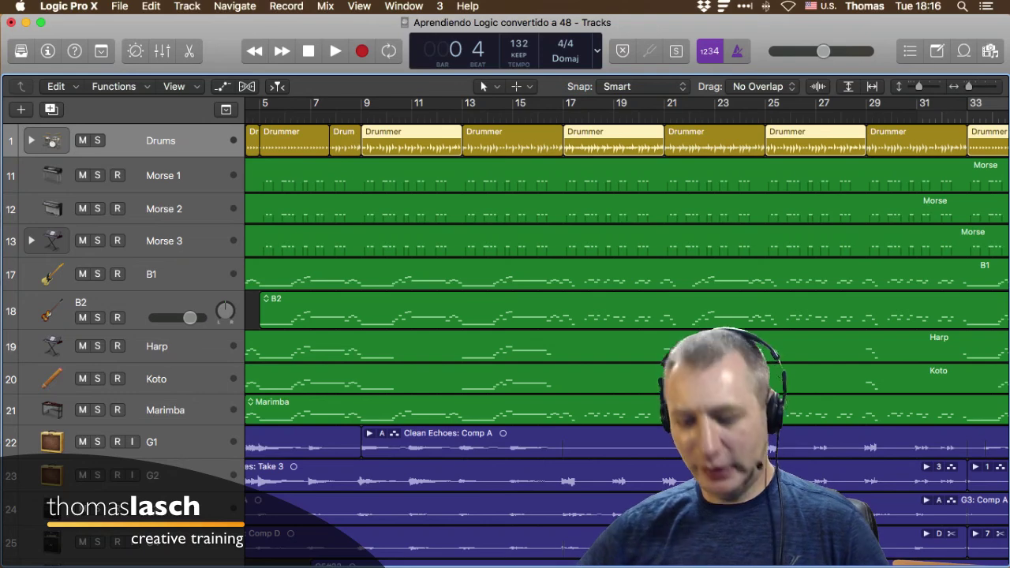
{"action": "key", "text": "super+Right"}
{"action": "key", "text": "super+Right"}
{"action": "key", "text": "super+Right"}
{"action": "key", "text": "super+Right"}
{"action": "key", "text": "super+Right"}
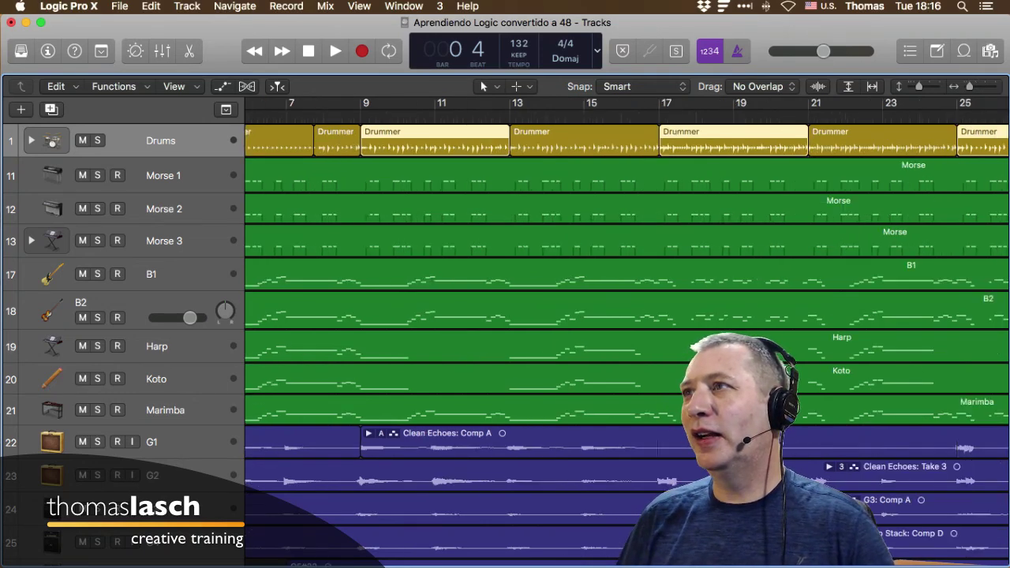
Step: Zoom out horizontally until the whole arrangement from bar 1 to past bar 45 fits the Tracks area
{"action": "key", "text": "super+Left"}
{"action": "key", "text": "super+Left"}
{"action": "key", "text": "super+Left"}
{"action": "key", "text": "super+Left"}
{"action": "key", "text": "super+Left"}
{"action": "key", "text": "super+Left"}
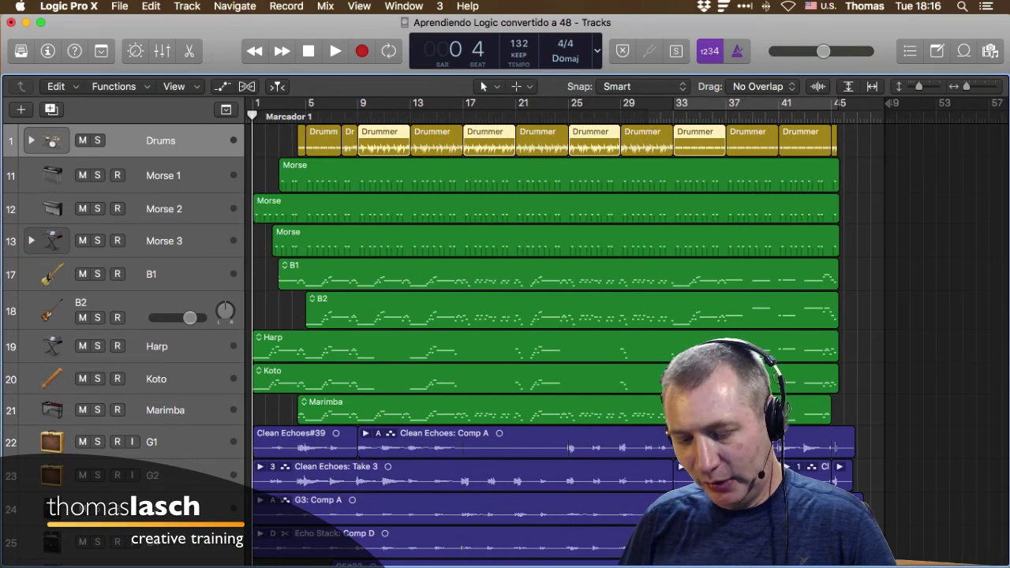
Step: Zoom out vertically until the track rows reach their smallest height, with every track from Drums to M3-Origen in view
{"action": "key", "text": "super+Up"}
{"action": "key", "text": "super+Up"}
{"action": "key", "text": "super+Up"}
{"action": "key", "text": "super+Up"}
{"action": "key", "text": "super+Up"}
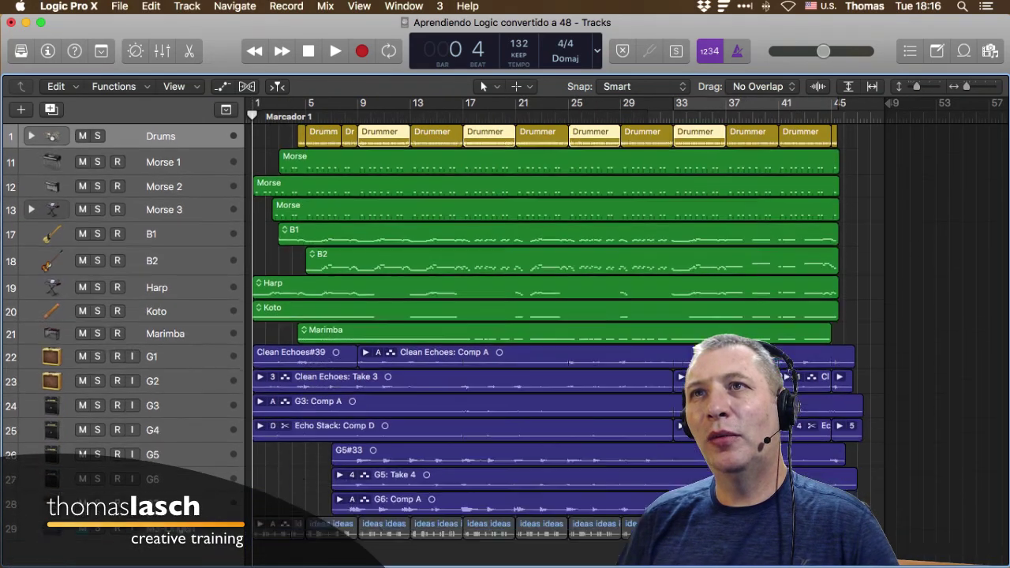
{"action": "key", "text": "super+Up"}
{"action": "key", "text": "super+Up"}
{"action": "key", "text": "super+Up"}
{"action": "key", "text": "super+Up"}
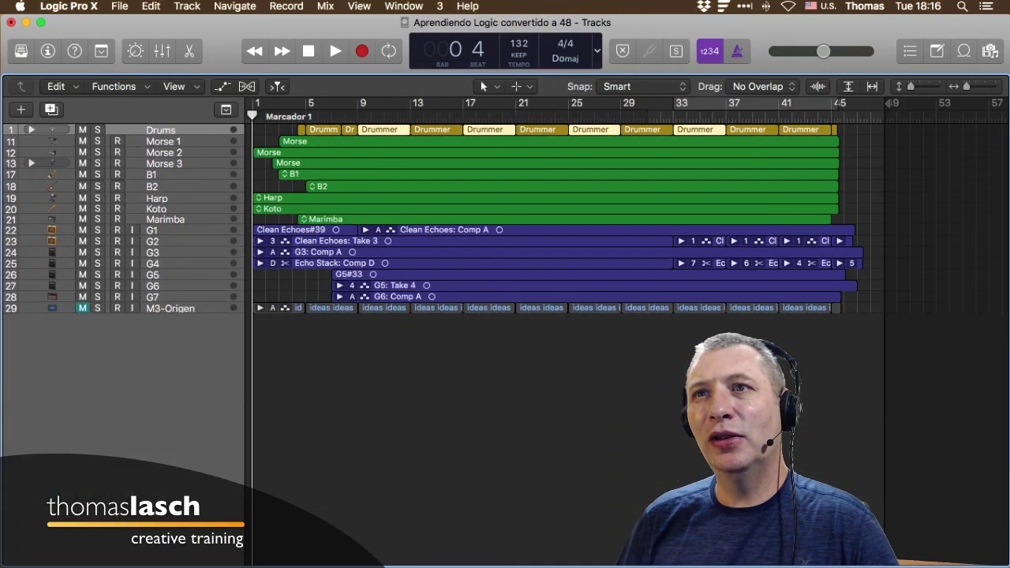
Step: Zoom in vertically until the track rows are tall enough to show their volume sliders and pan knobs
{"action": "key", "text": "super+Down"}
{"action": "key", "text": "super+Down"}
{"action": "key", "text": "super+Down"}
{"action": "key", "text": "super+Down"}
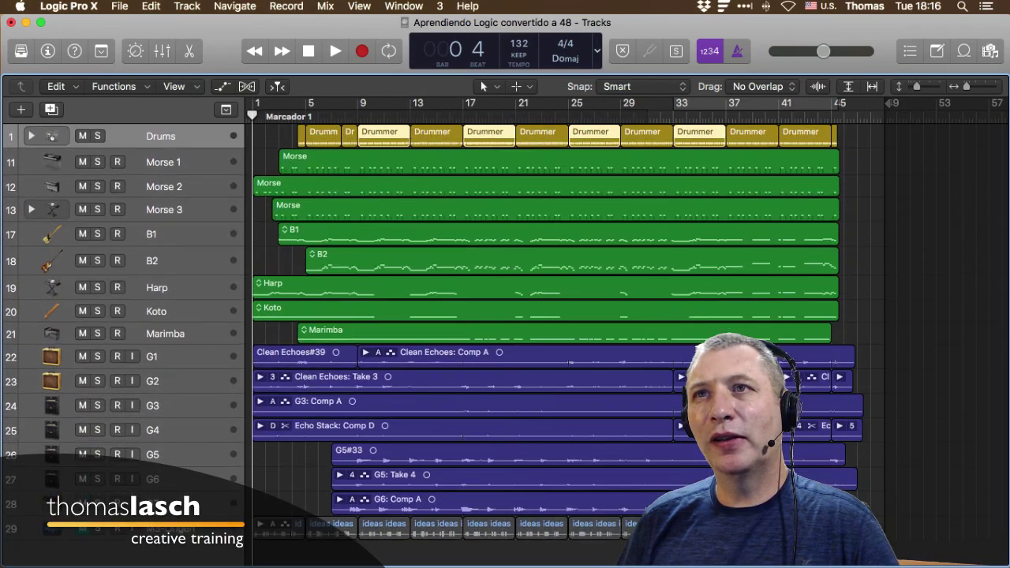
{"action": "key", "text": "super+Down"}
{"action": "key", "text": "super+Down"}
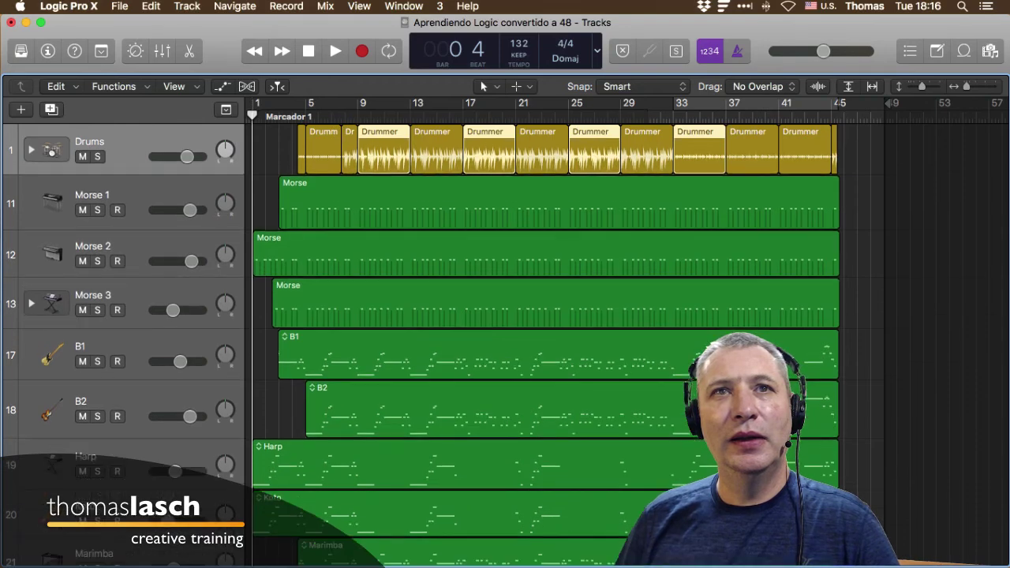
{"action": "key", "text": "super+Down"}
{"action": "key", "text": "super+Down"}
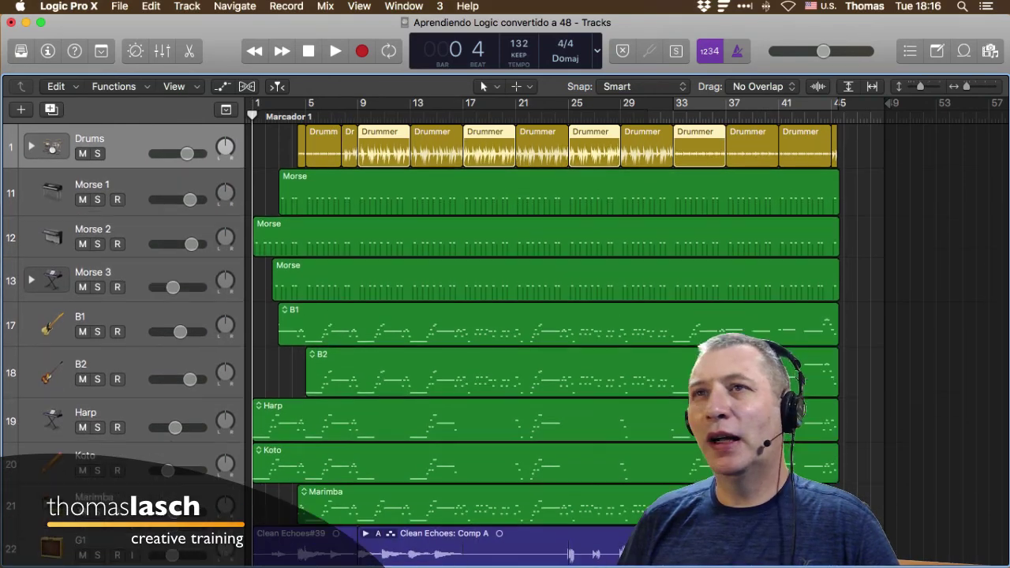
Step: Reduce the track row heights slightly and zoom in horizontally to about bars 5 to 33
{"action": "key", "text": "super+Up"}
{"action": "key", "text": "super+Up"}
{"action": "key", "text": "super+Up"}
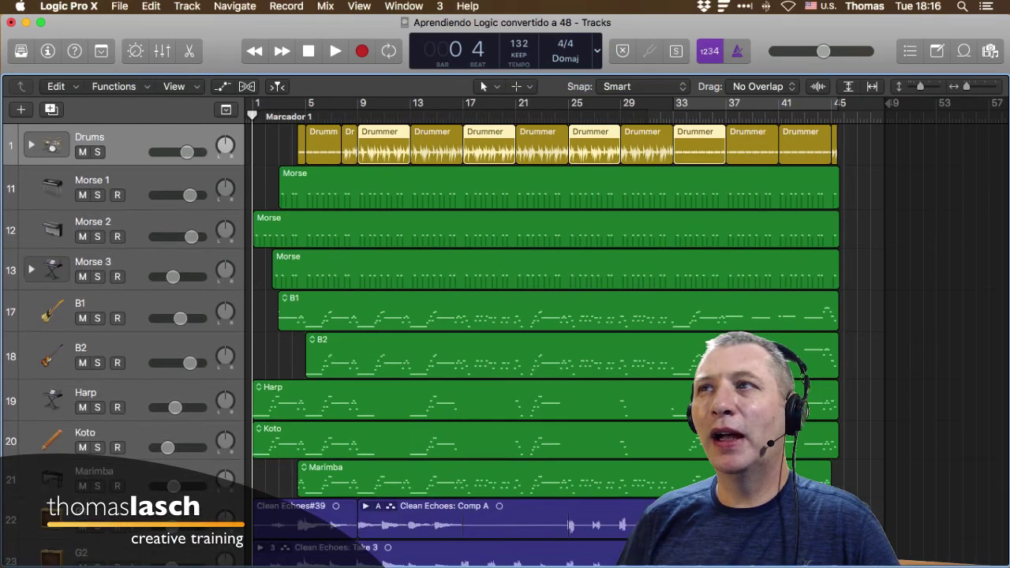
{"action": "key", "text": "super+Right"}
{"action": "key", "text": "super+Right"}
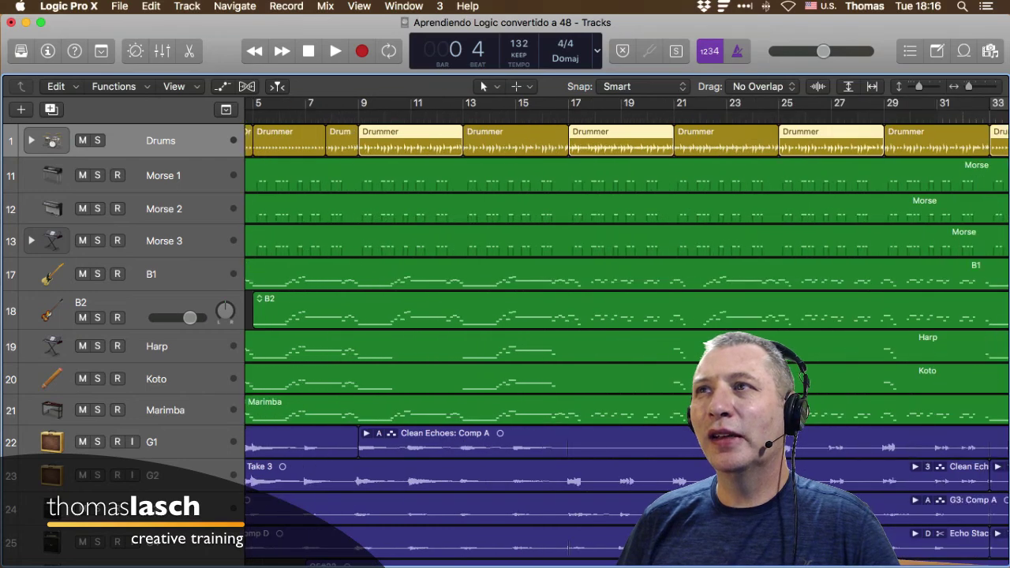
Step: Zoom the Tracks area to fit the selected Drummer regions, then return to the full arrangement overview
{"action": "key", "text": "super+Left"}
{"action": "key", "text": "super+Left"}
{"action": "key", "text": "z"}
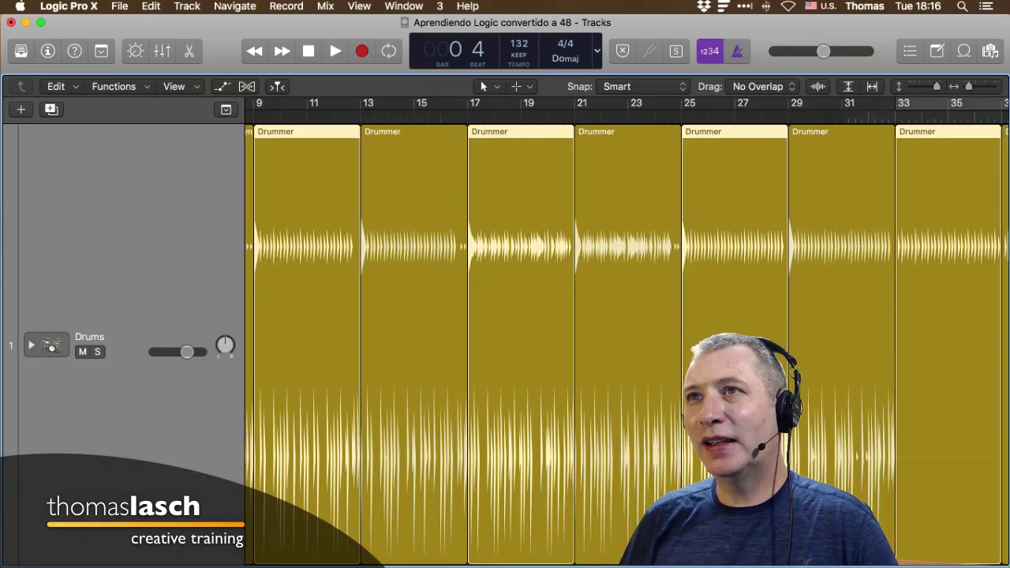
{"action": "key", "text": "z"}
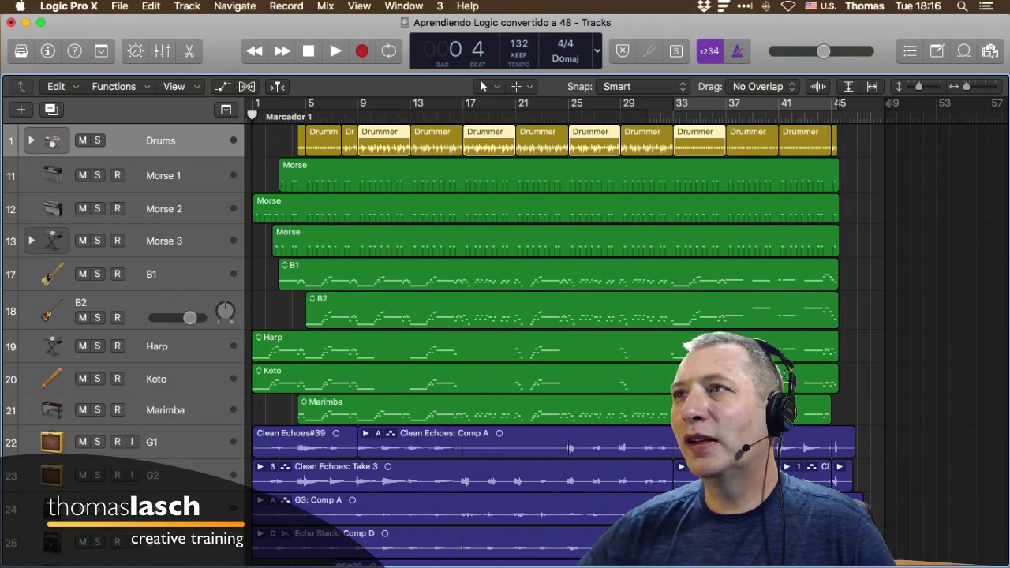
Step: Select the Morse 1 track, zoom in until its region fills the Tracks area, and restore the overview
{"action": "key", "text": "Down"}
{"action": "key", "text": "z"}
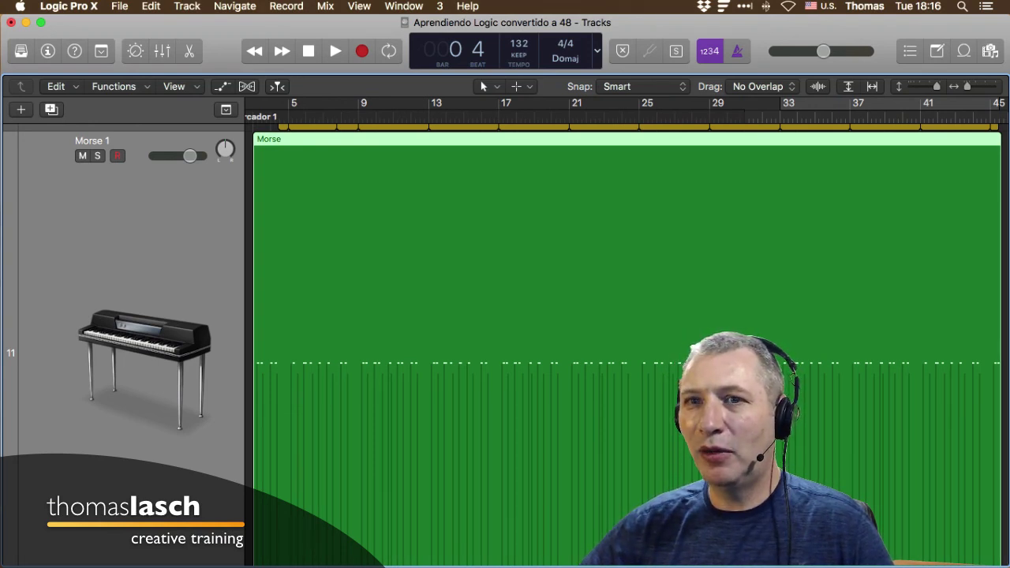
{"action": "key", "text": "z"}
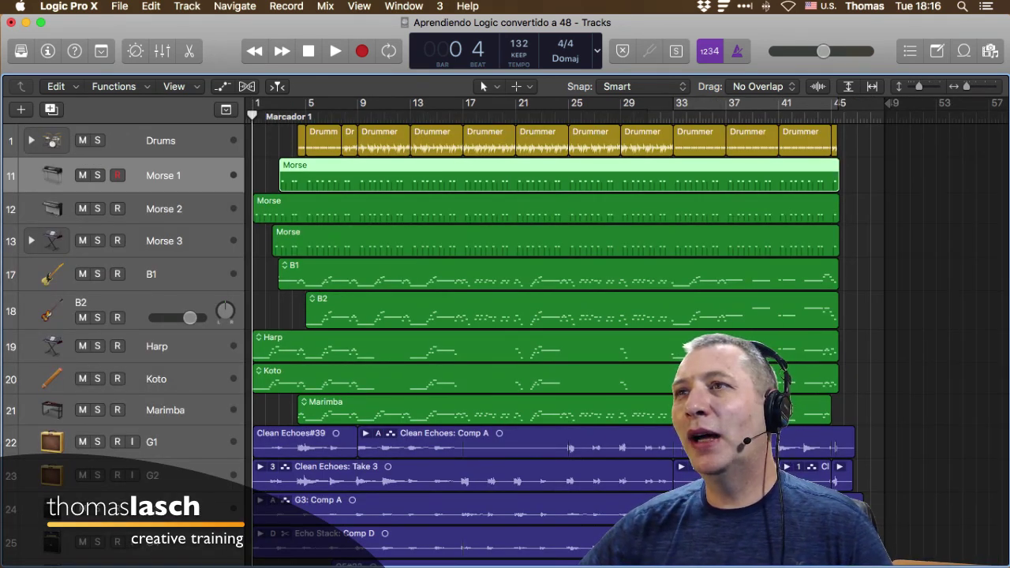
Step: Select only the Drummer region starting at bar 9, zoom to fit it, and return to the full arrangement
{"action": "key", "text": "Down"}
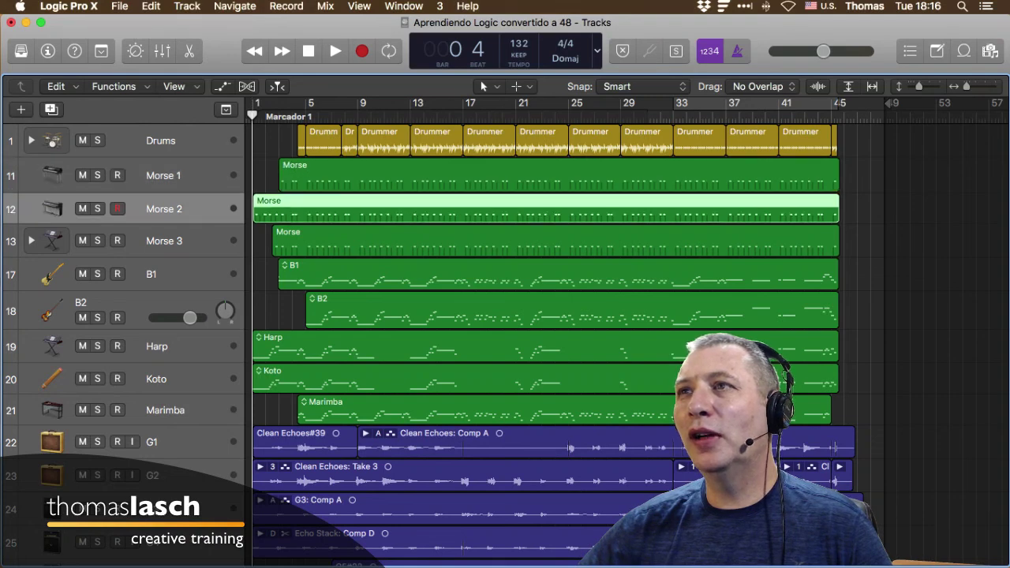
{"action": "left_click", "coordinate": [384, 237]}
{"action": "left_click", "coordinate": [384, 140]}
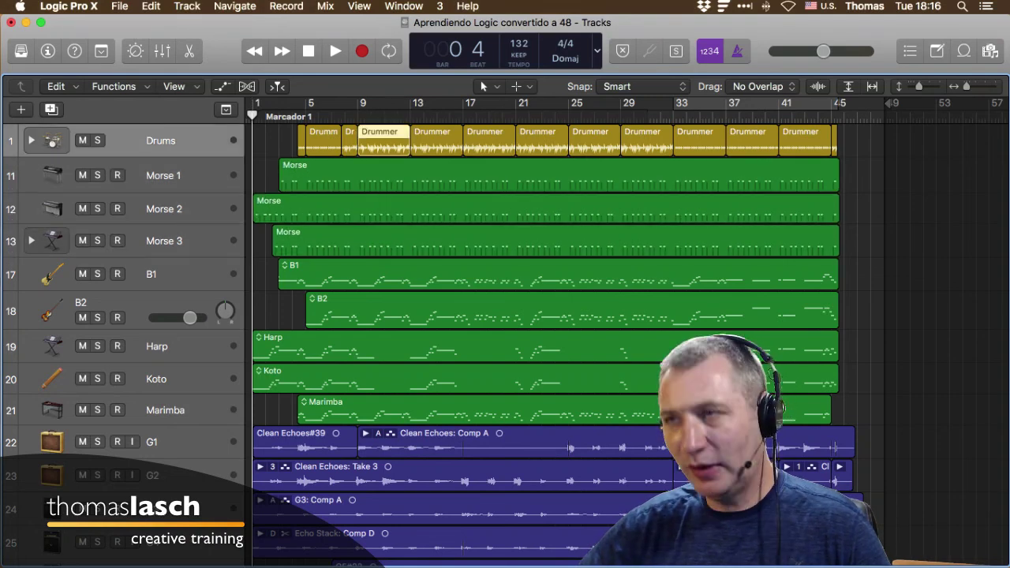
{"action": "key", "text": "z"}
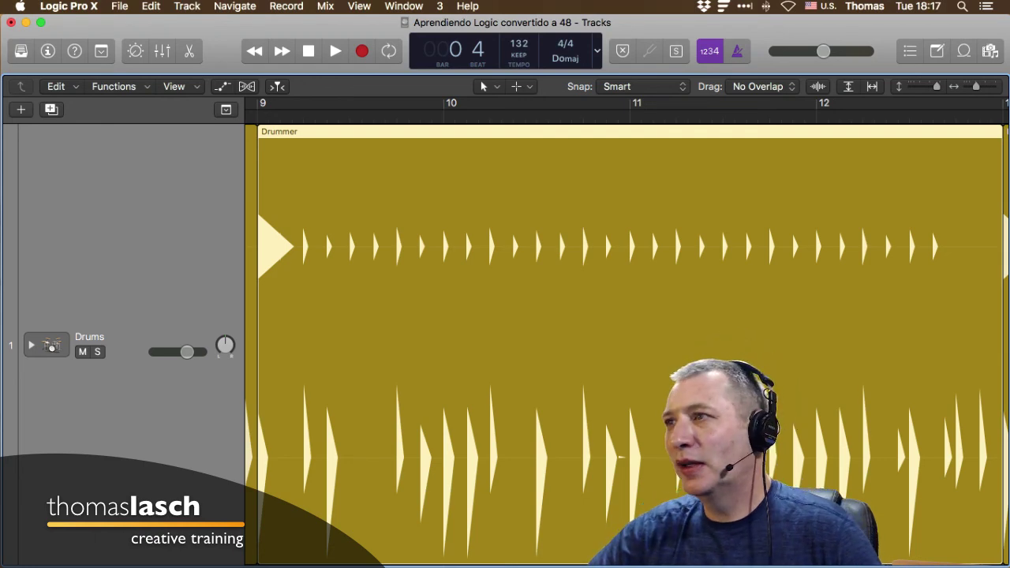
{"action": "key", "text": "z"}
Step: Select the G2 take folder starting at bar 33, zoom to fit it, and return to the full arrangement
{"action": "scroll", "coordinate": [552, 339], "scroll_direction": "down", "scroll_amount": 5}
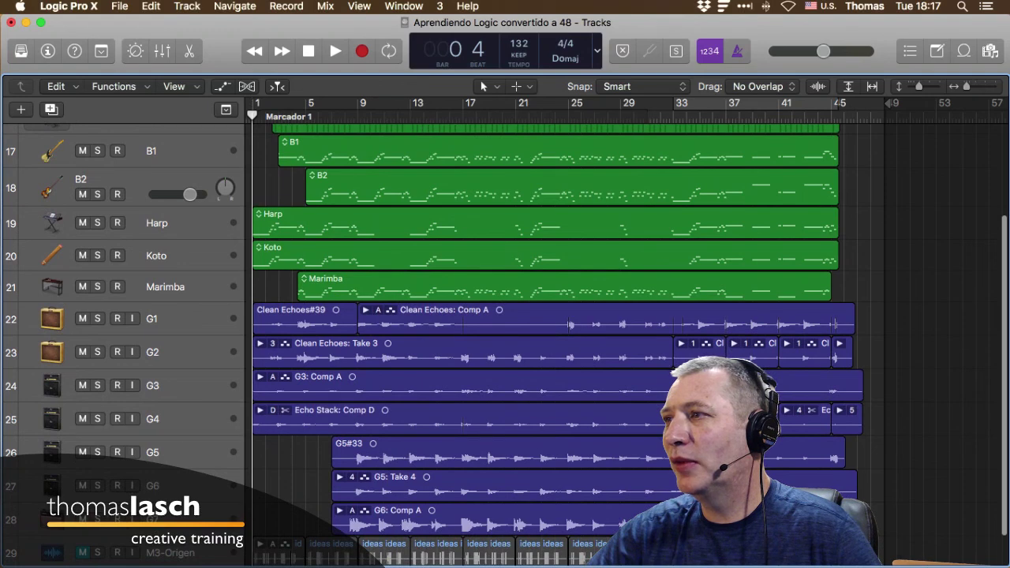
{"action": "left_click", "coordinate": [701, 357]}
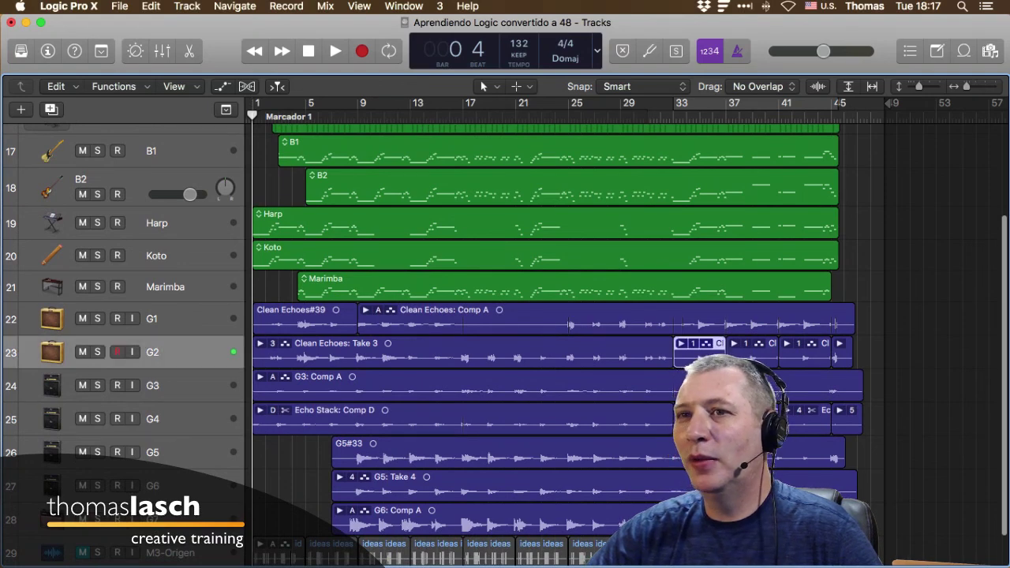
{"action": "key", "text": "z"}
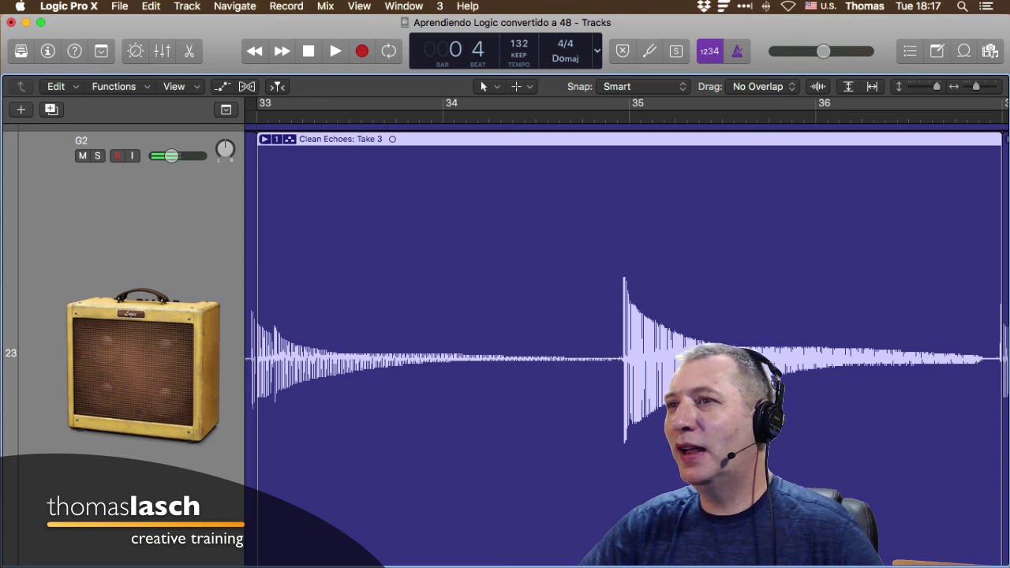
{"action": "key", "text": "z"}
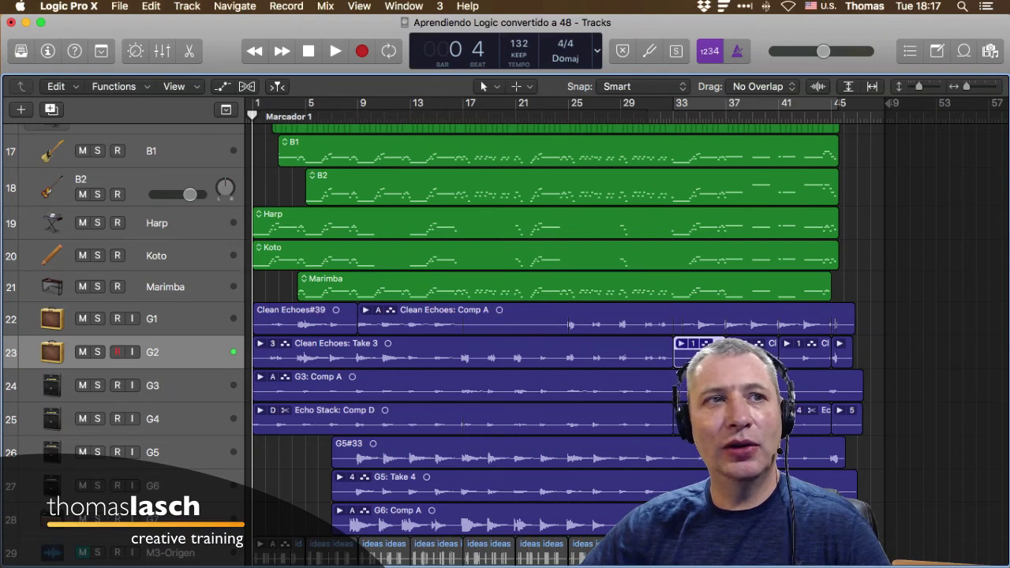
Step: Open the B2 region in the Piano Roll and enlarge the editor pane to about half the window height
{"action": "left_click", "coordinate": [572, 187]}
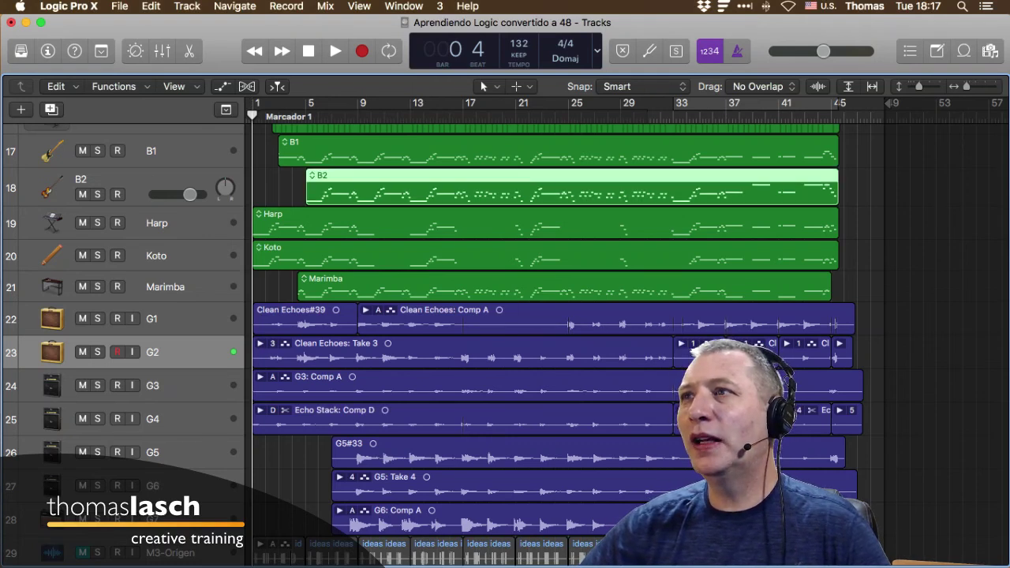
{"action": "double_click", "coordinate": [572, 187]}
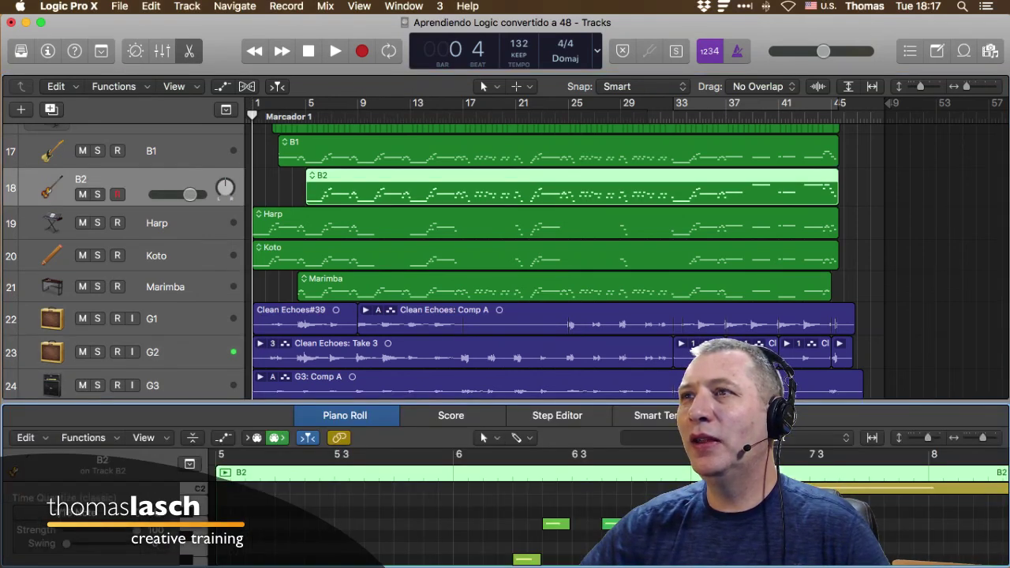
{"action": "left_click_drag", "start_coordinate": [445, 402], "coordinate": [445, 299]}
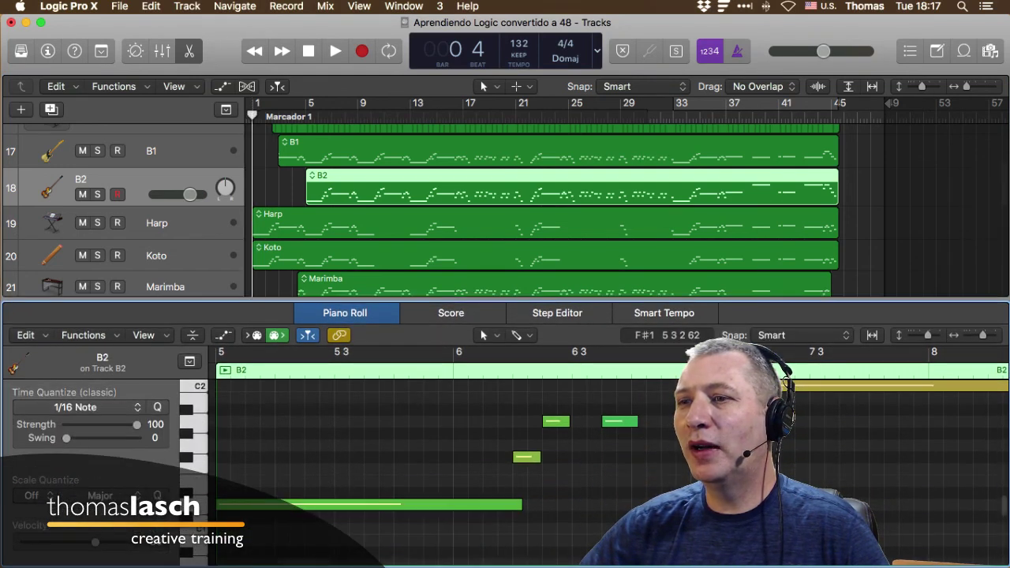
Step: Select individual notes of the B2 region in the Piano Roll, including F#1, A1 and C2, ending on the long D1 note
{"action": "left_click", "coordinate": [528, 457]}
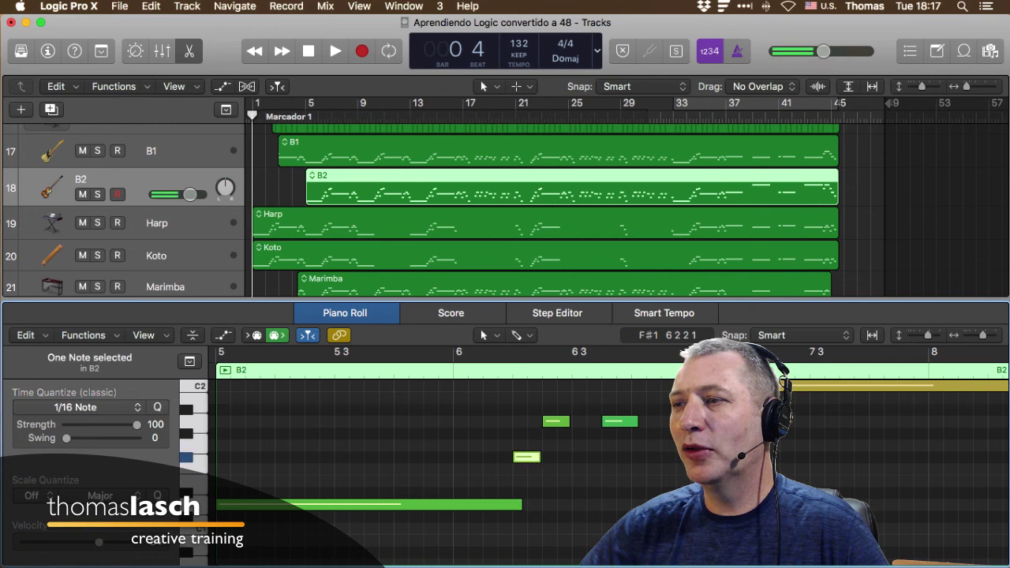
{"action": "left_click", "coordinate": [554, 421]}
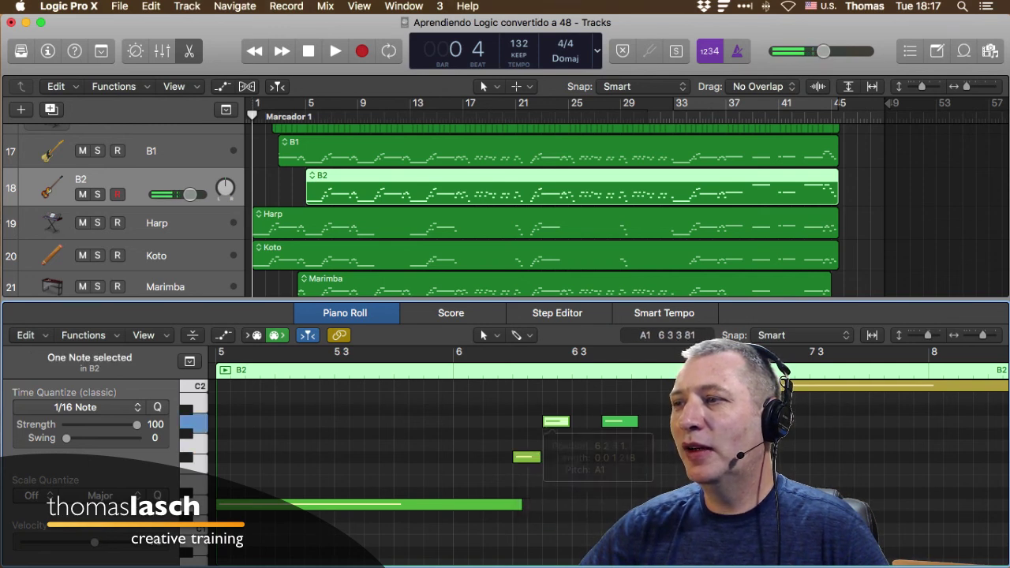
{"action": "key", "text": "Right"}
{"action": "left_click", "coordinate": [414, 505]}
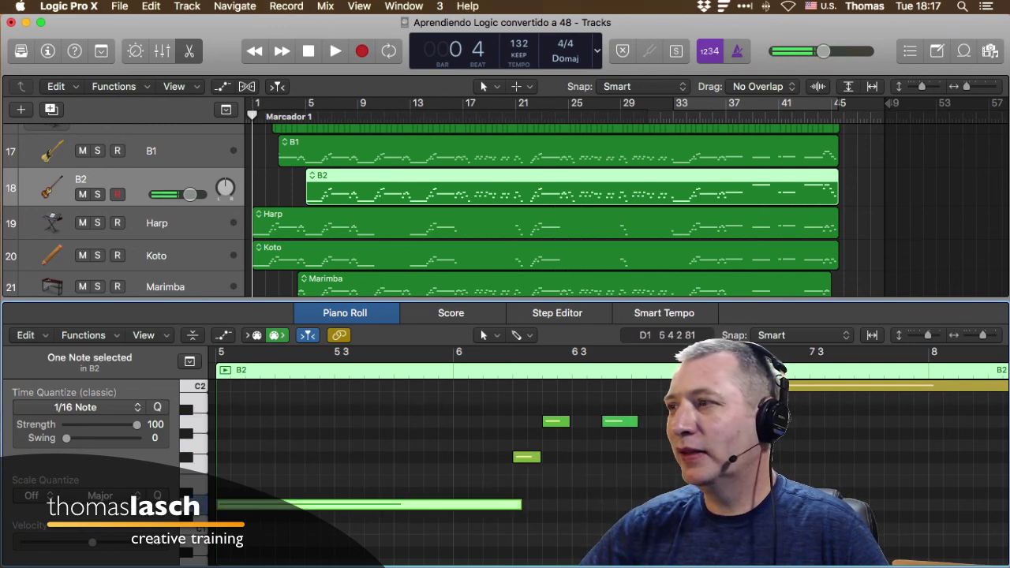
{"action": "key", "text": "Right"}
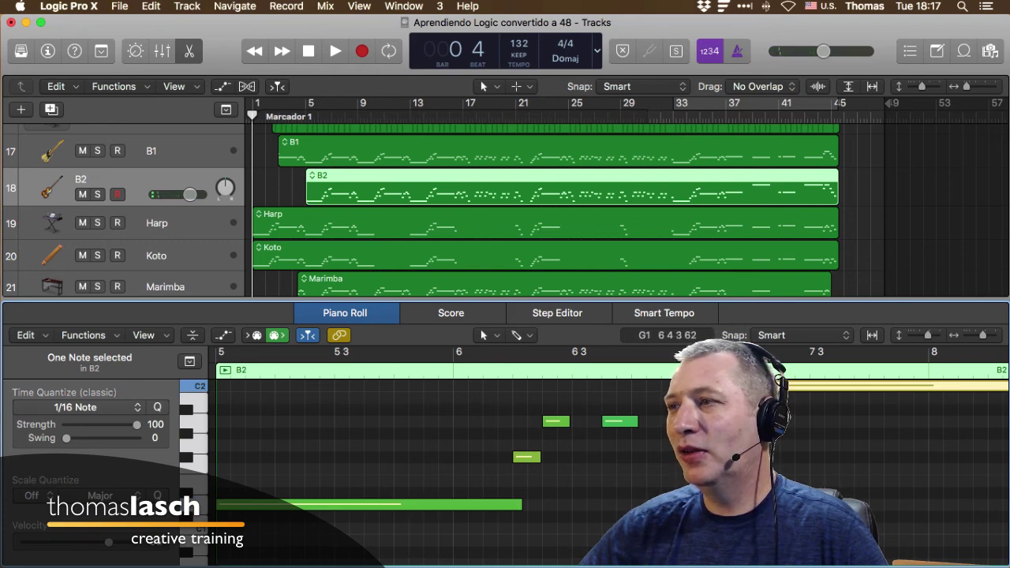
{"action": "mouse_move", "coordinate": [621, 422]}
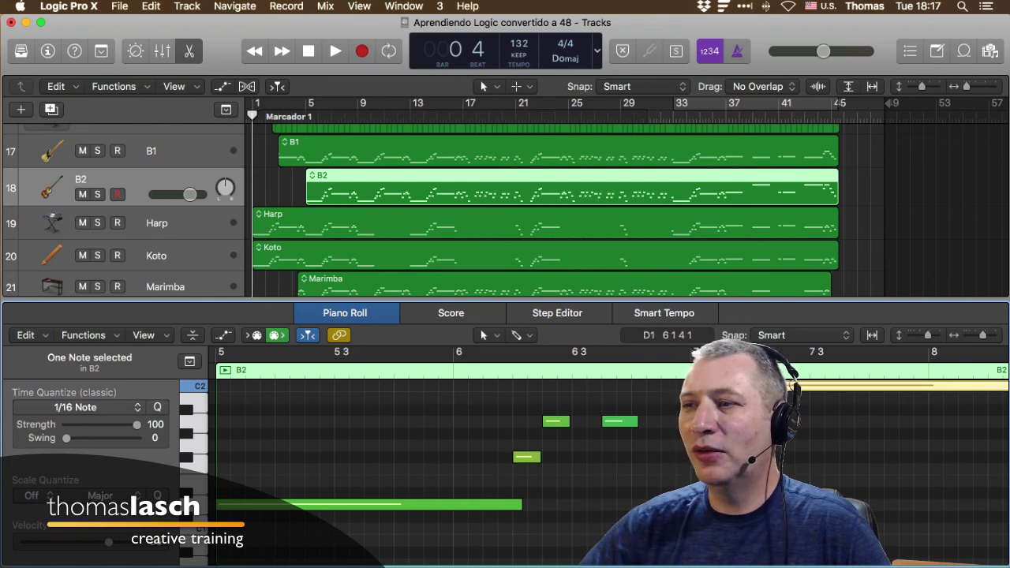
{"action": "mouse_move", "coordinate": [499, 506]}
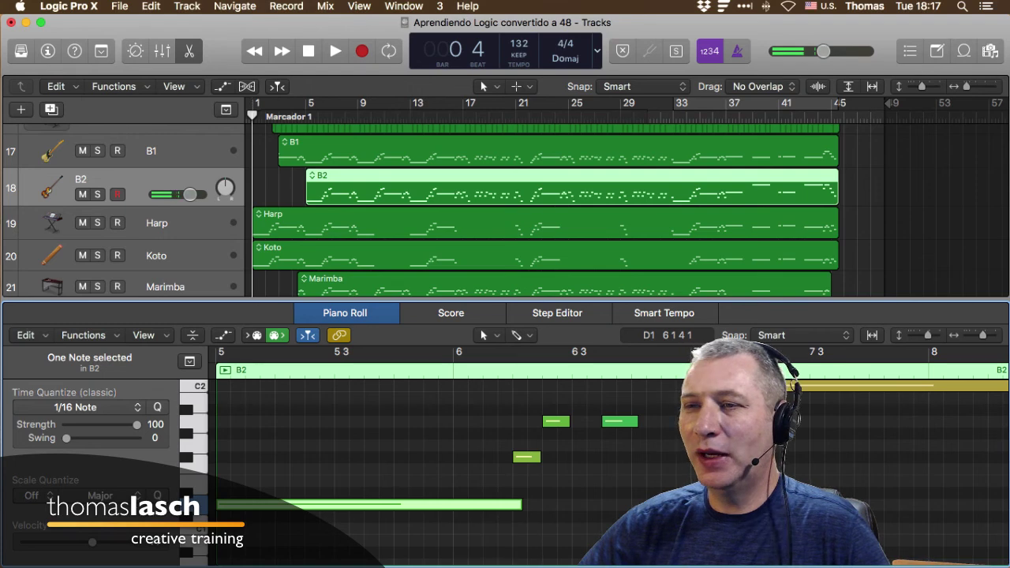
Step: Bring the higher notes of the B2 region into view, then close, reopen and close the Piano Roll pane again
{"action": "scroll", "coordinate": [499, 506], "scroll_direction": "up", "scroll_amount": 3}
{"action": "scroll", "coordinate": [499, 506], "scroll_direction": "up", "scroll_amount": 1}
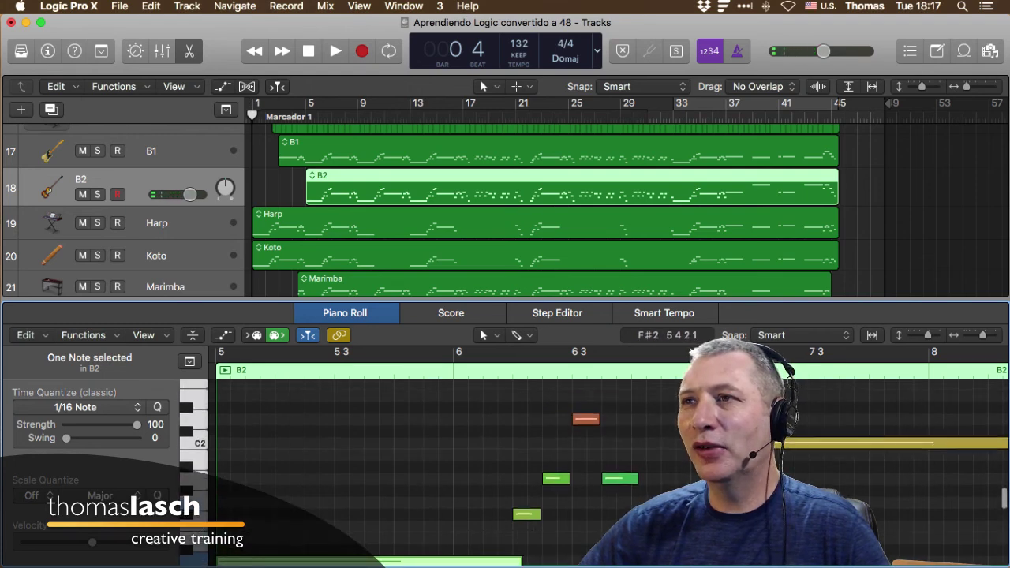
{"action": "key", "text": "e"}
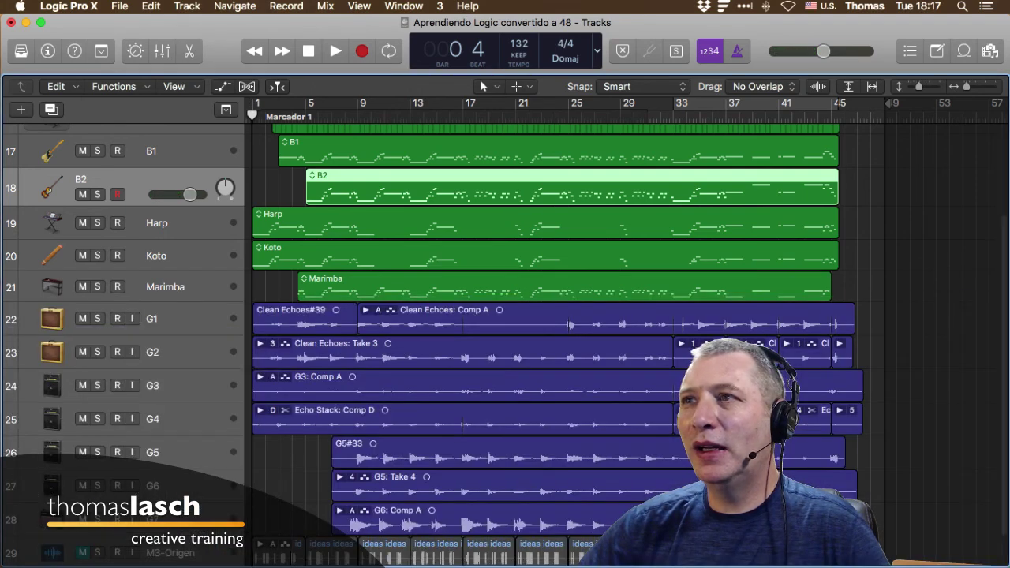
{"action": "key", "text": "e"}
{"action": "key", "text": "e"}
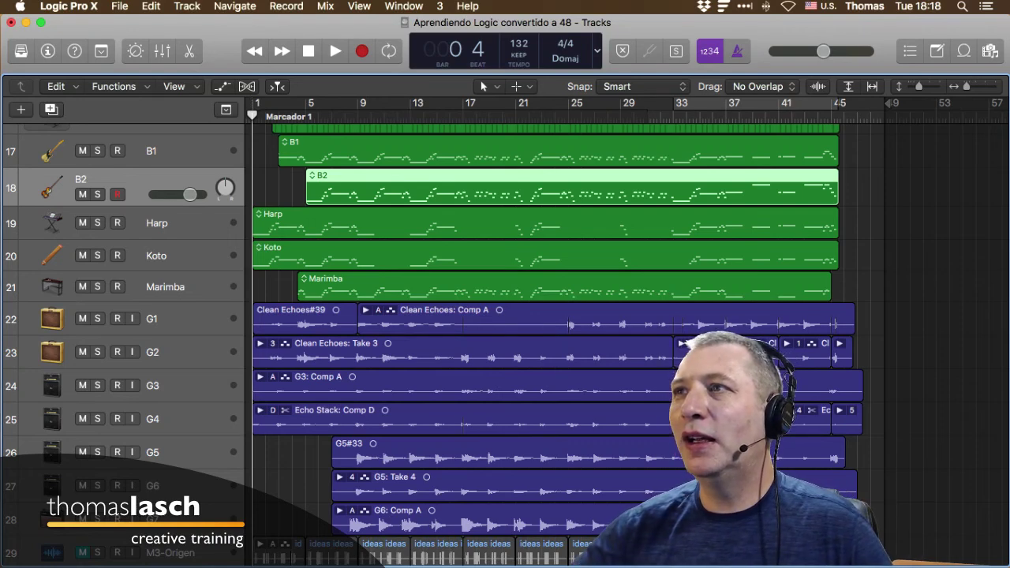
Step: Open the B2 region in a separate Piano Roll window, reposition that window, and clear the note selection
{"action": "key", "text": "super+4"}
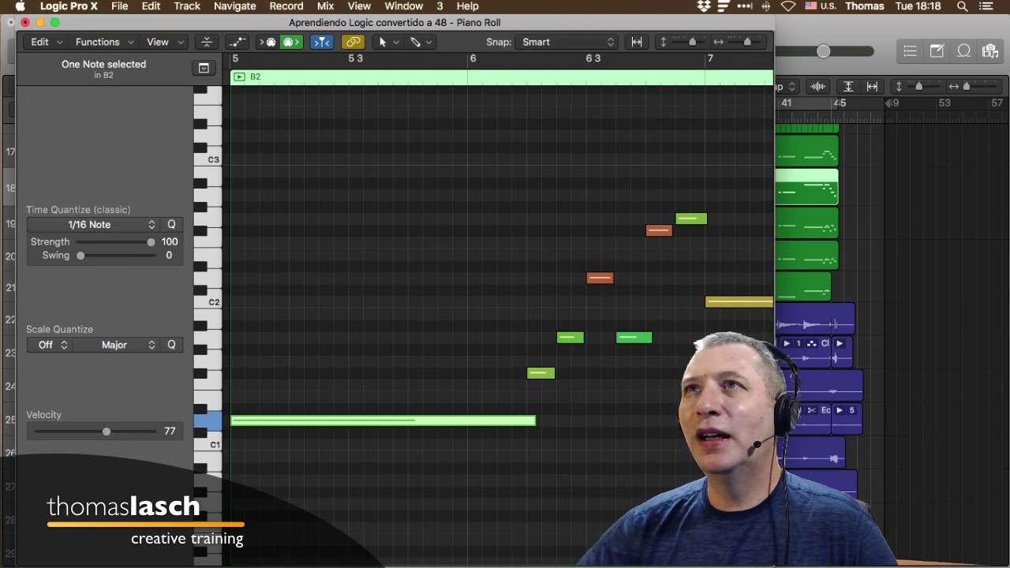
{"action": "left_click_drag", "start_coordinate": [237, 23], "coordinate": [292, 23]}
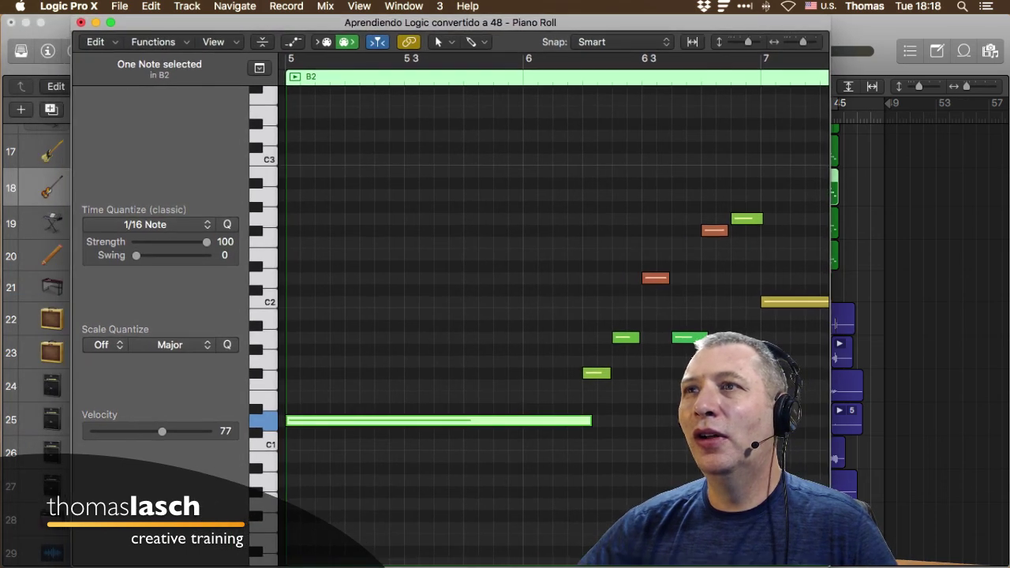
{"action": "left_click", "coordinate": [473, 238]}
Step: Select every G2 note by its pitch, clear that selection, and select only the single G2 note just before bar 7
{"action": "left_click", "coordinate": [268, 219]}
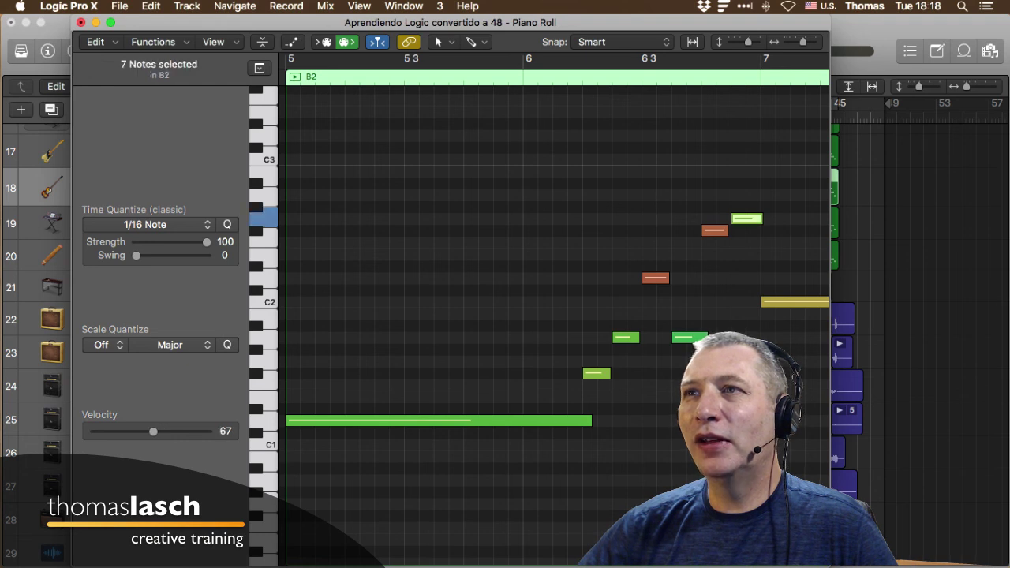
{"action": "left_click", "coordinate": [268, 198]}
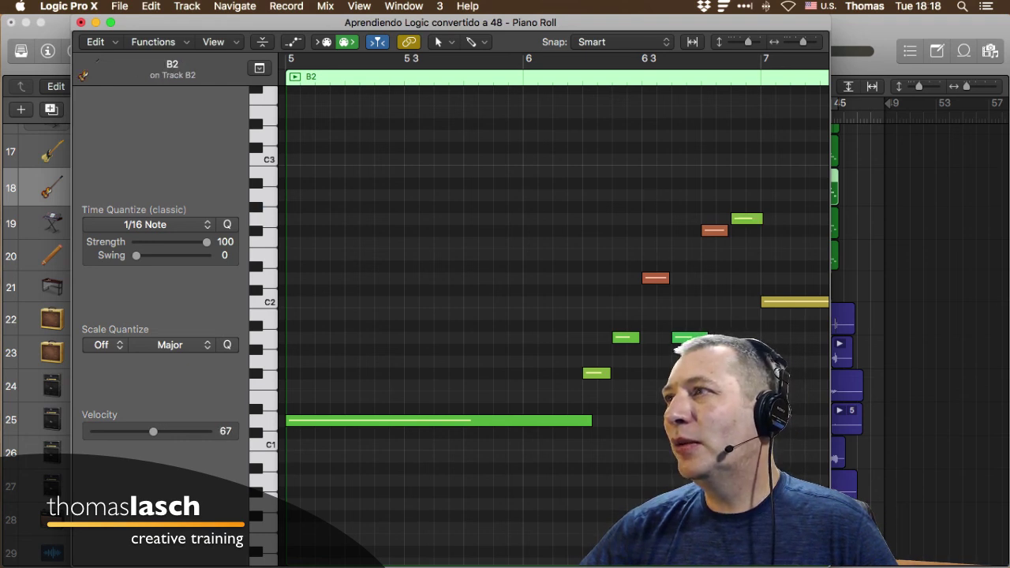
{"action": "left_click", "coordinate": [748, 218]}
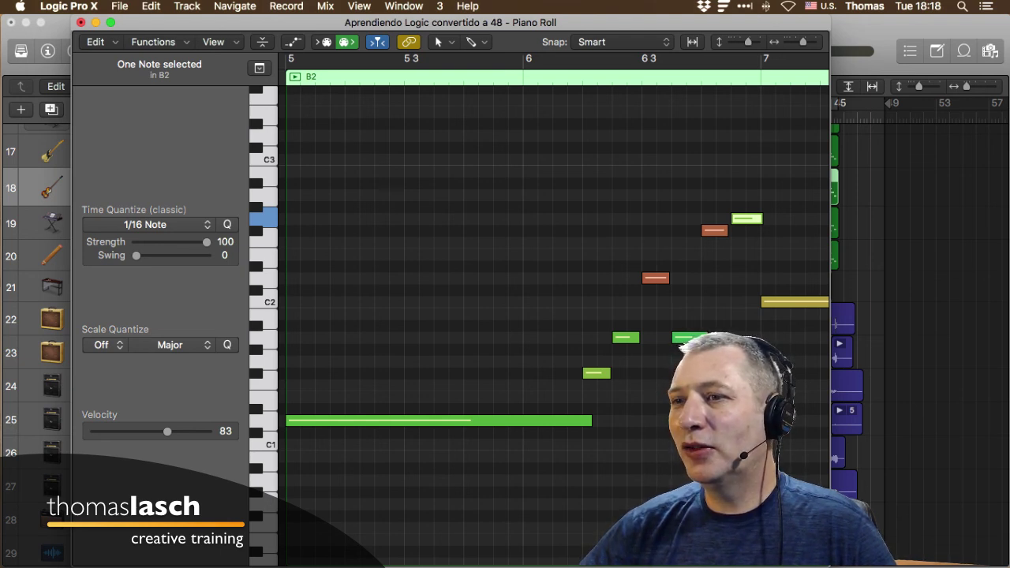
Step: Select the long D1 note, advance to the F#1 note, and slightly adjust the end of the first A1 note
{"action": "left_click", "coordinate": [442, 421]}
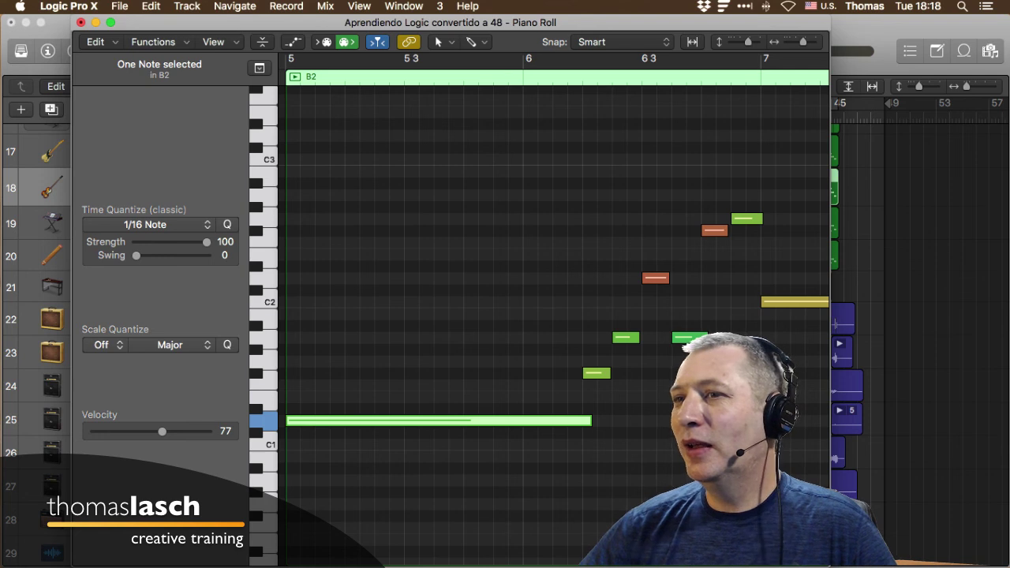
{"action": "key", "text": "Right"}
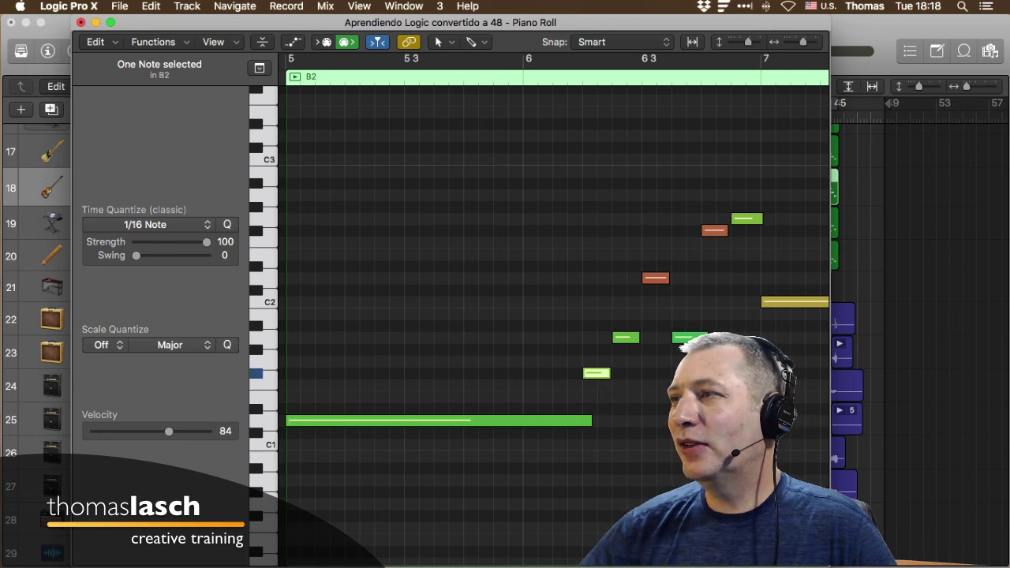
{"action": "mouse_move", "coordinate": [637, 338]}
{"action": "left_mouse_down"}
{"action": "mouse_move", "coordinate": [648, 338]}
{"action": "mouse_move", "coordinate": [625, 314]}
{"action": "mouse_move", "coordinate": [626, 340]}
{"action": "left_mouse_up"}
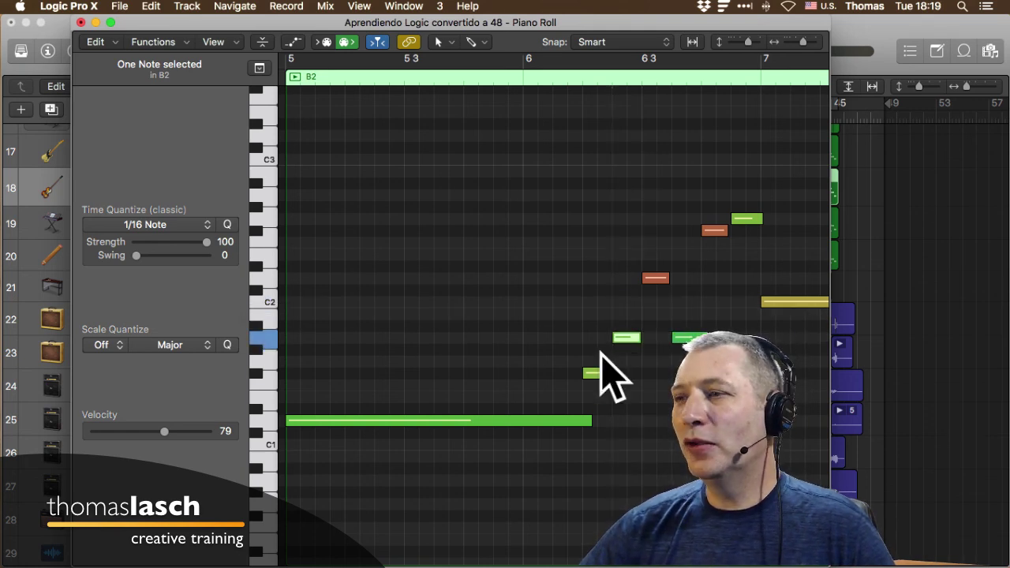
Step: Starting from the long D1 note, step the selection forward and backward through the following notes, ending on F#2
{"action": "left_click", "coordinate": [584, 421]}
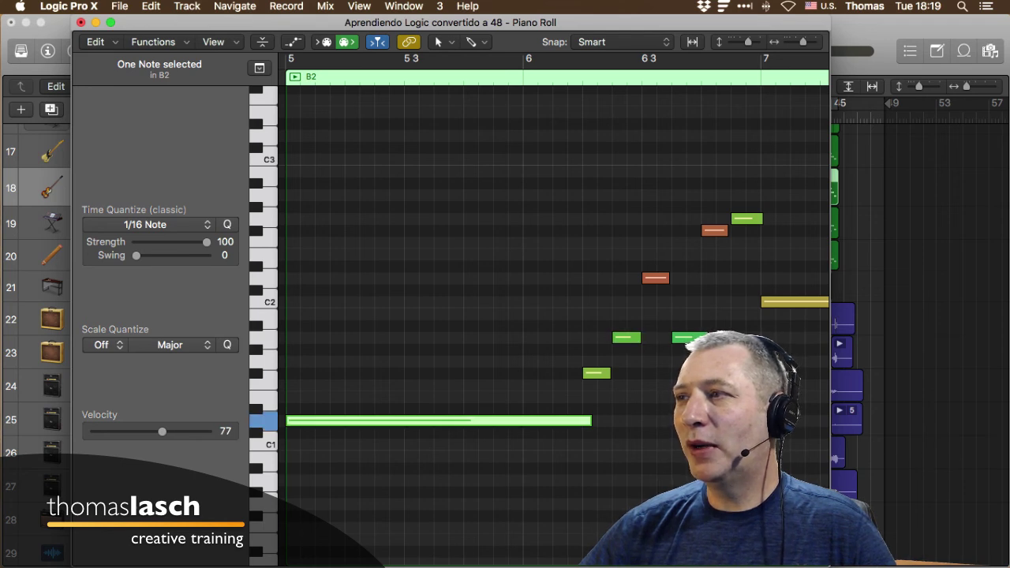
{"action": "key", "text": "Right"}
{"action": "key", "text": "Right"}
{"action": "key", "text": "Right"}
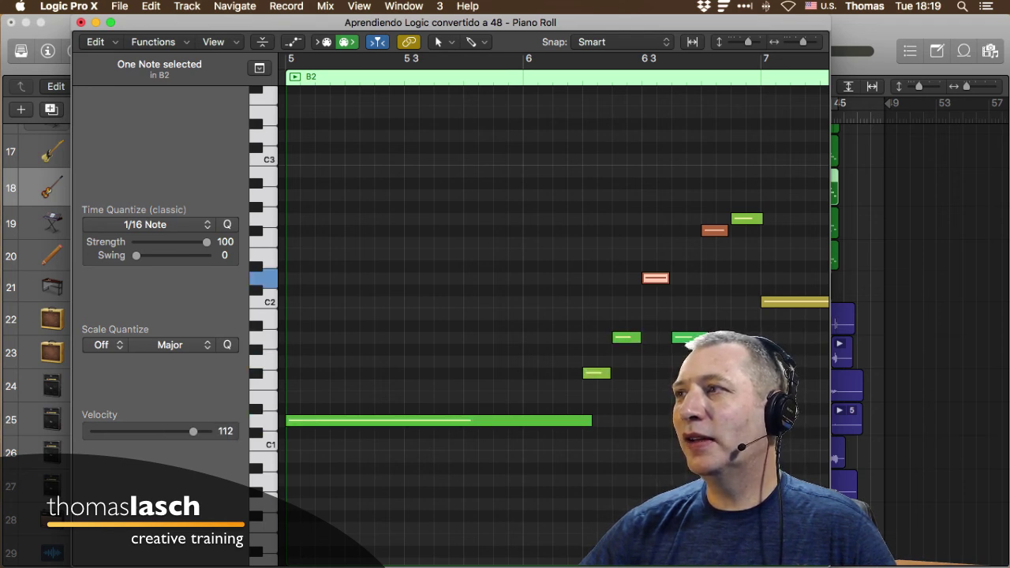
{"action": "key", "text": "Right"}
{"action": "key", "text": "Right"}
{"action": "key", "text": "Left"}
{"action": "key", "text": "Left"}
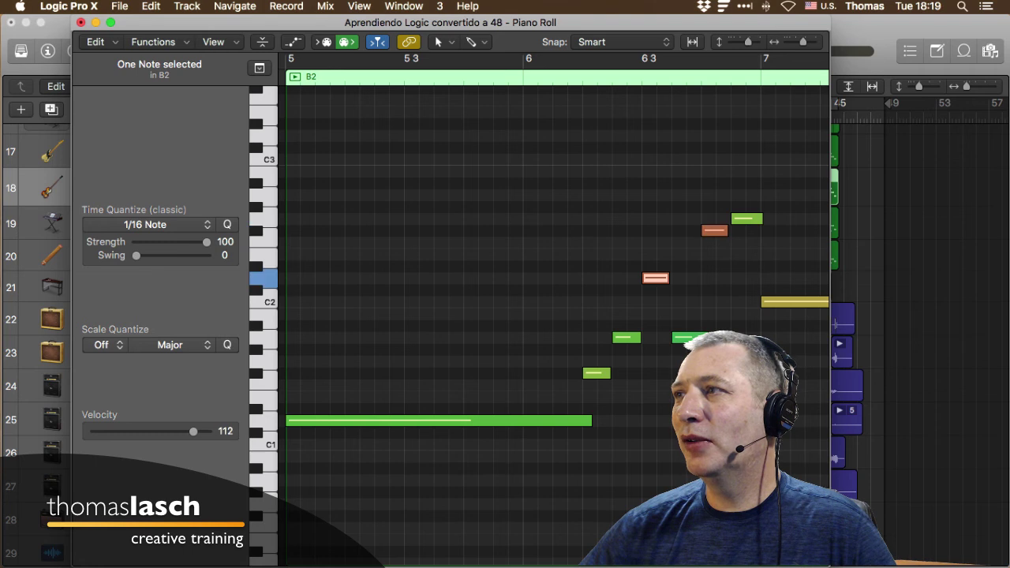
{"action": "key", "text": "Right"}
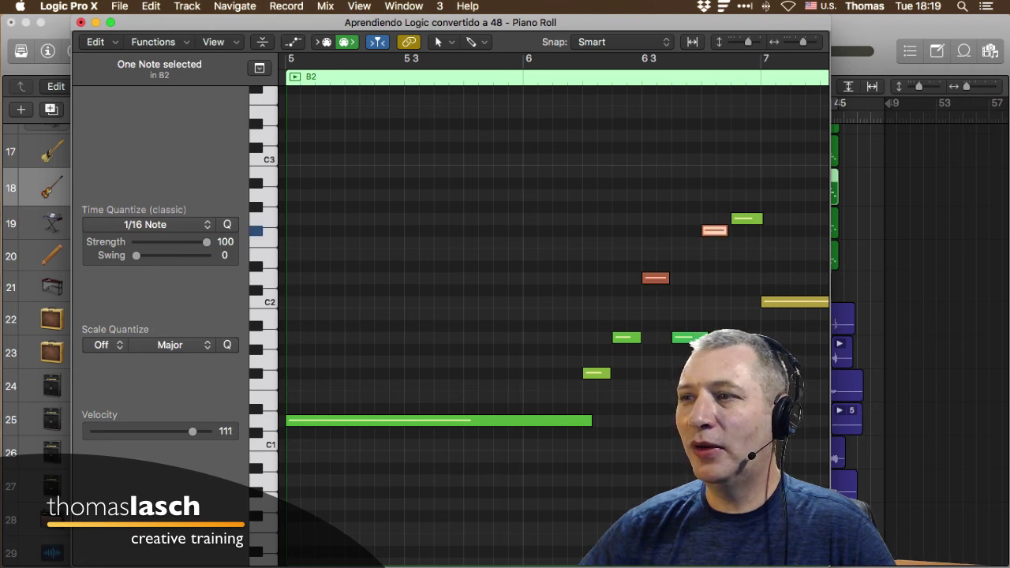
Step: Select the long D1 note in the B2 region and close the separate Piano Roll window
{"action": "left_click", "coordinate": [459, 420]}
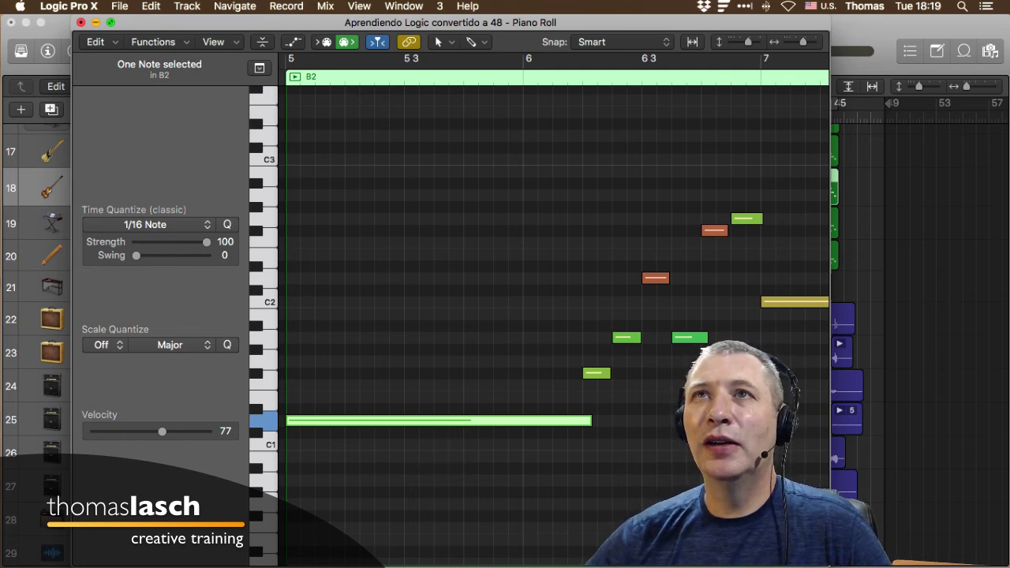
{"action": "left_click", "coordinate": [80, 23]}
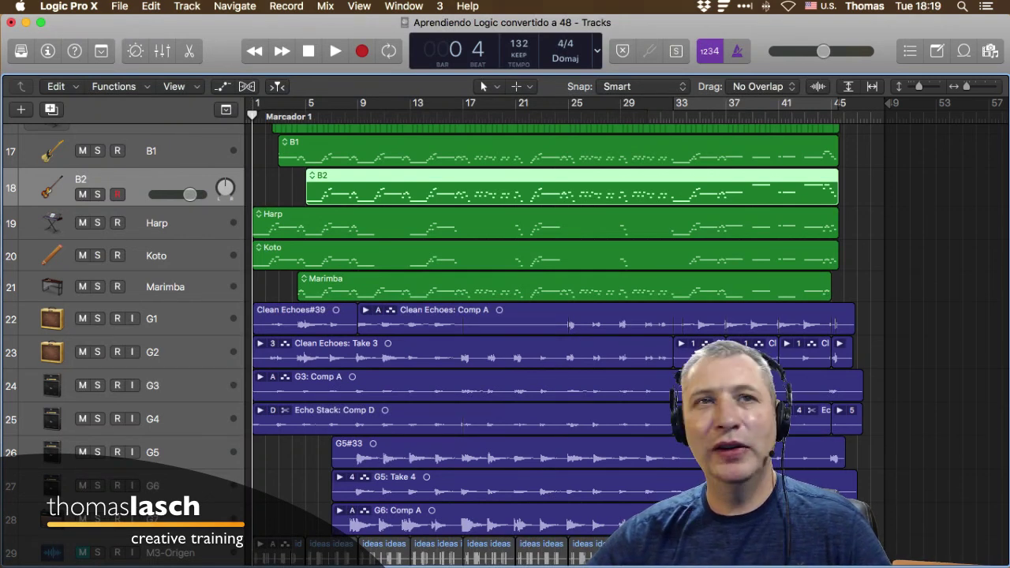
Step: View the Clean Echoes#39 region of track G1 in a separate audio file editor window, and close that window
{"action": "left_click", "coordinate": [305, 319]}
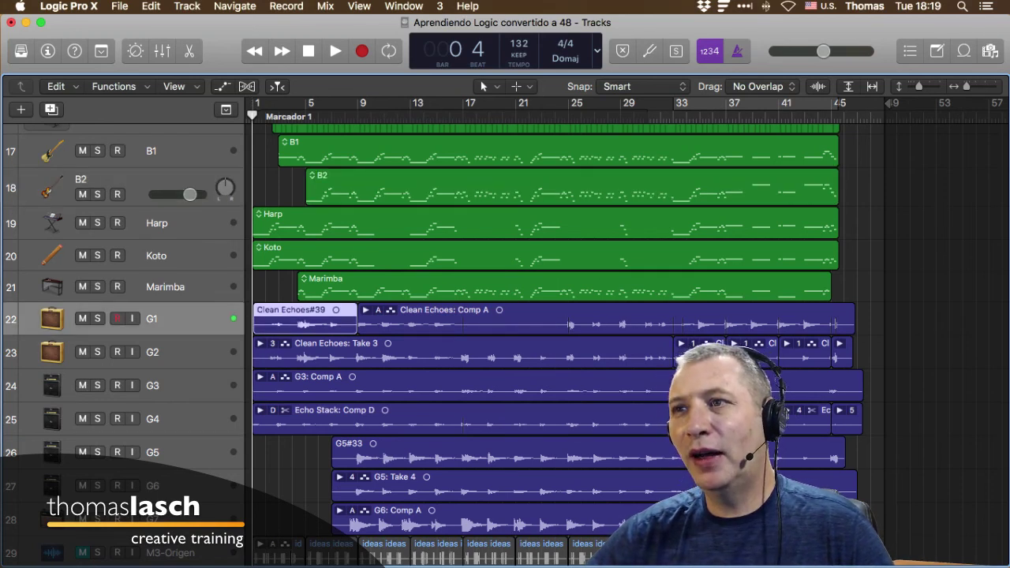
{"action": "key", "text": "super+6"}
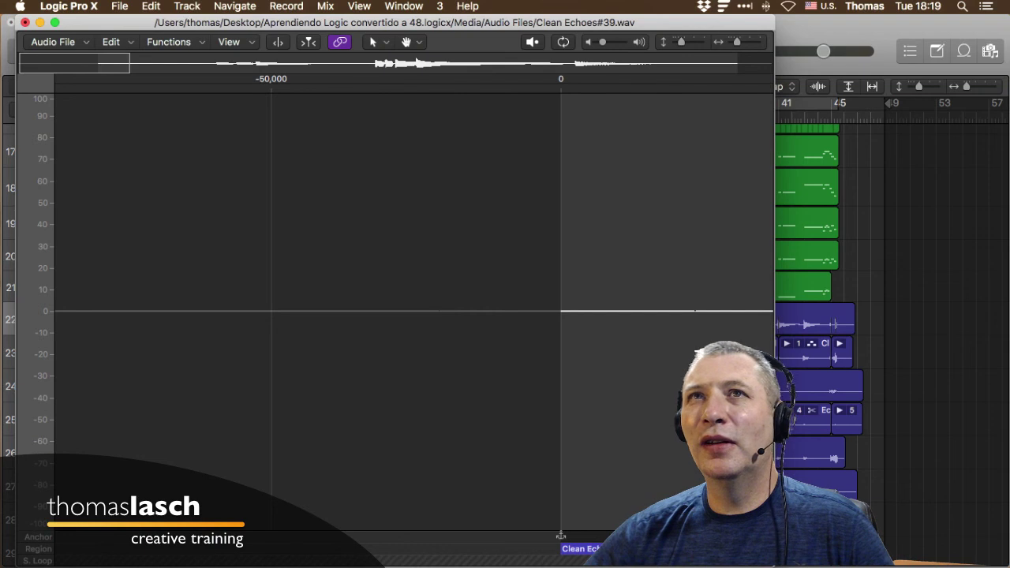
{"action": "key", "text": "super+w"}
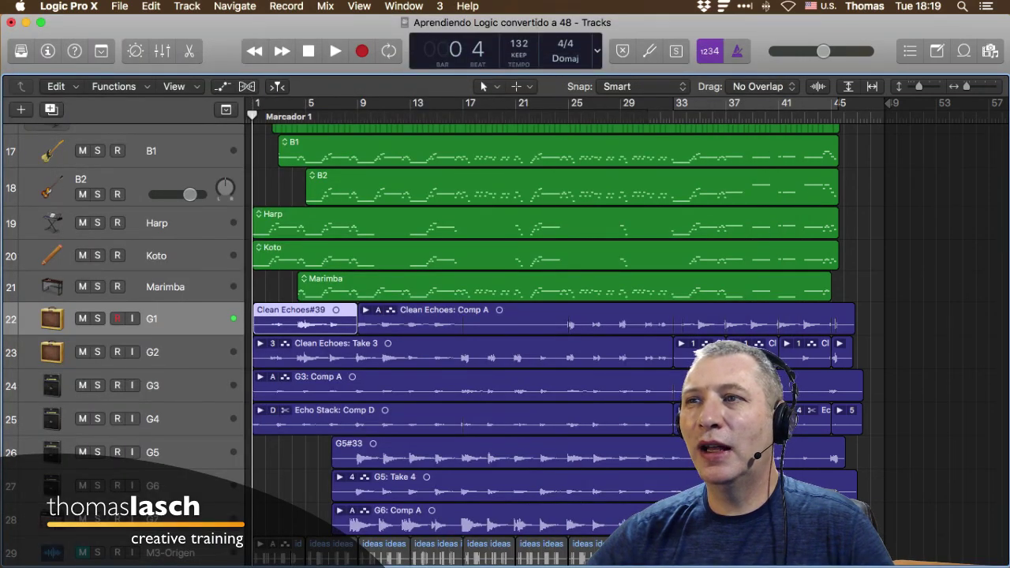
Step: Select the Marimba region, view it in a separate Piano Roll window, and close that window
{"action": "key", "text": "Up"}
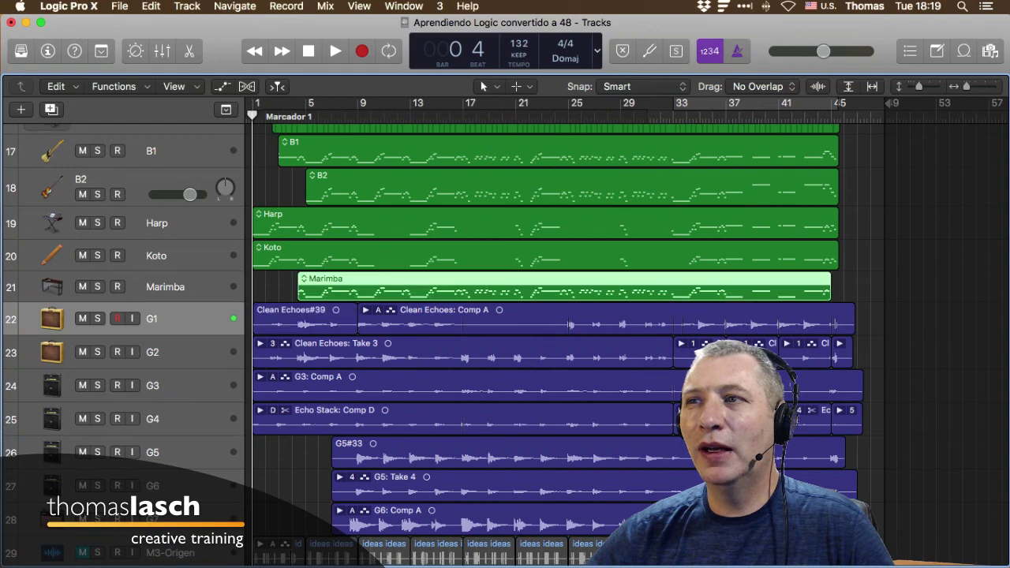
{"action": "key", "text": "super+4"}
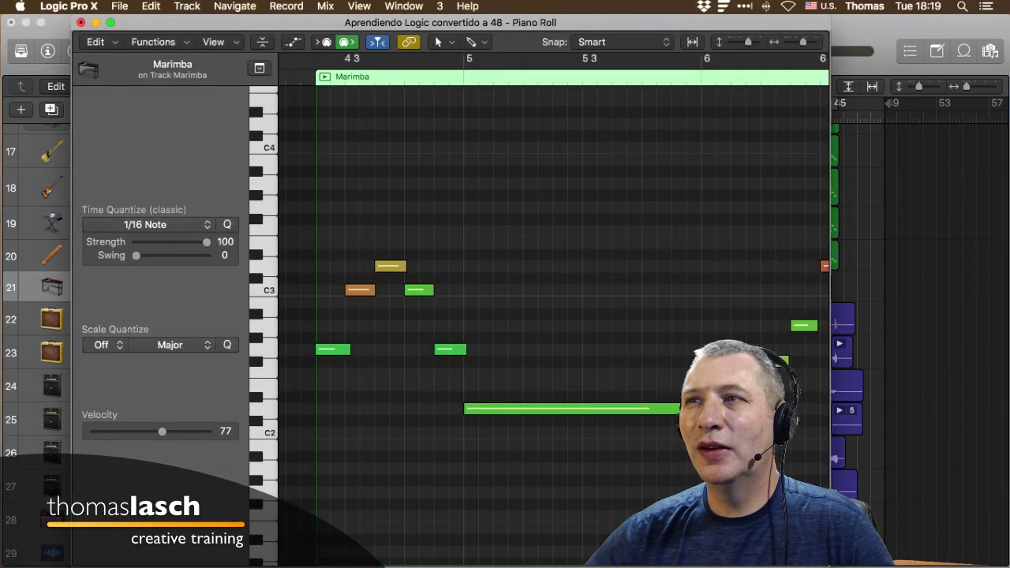
{"action": "key", "text": "super+w"}
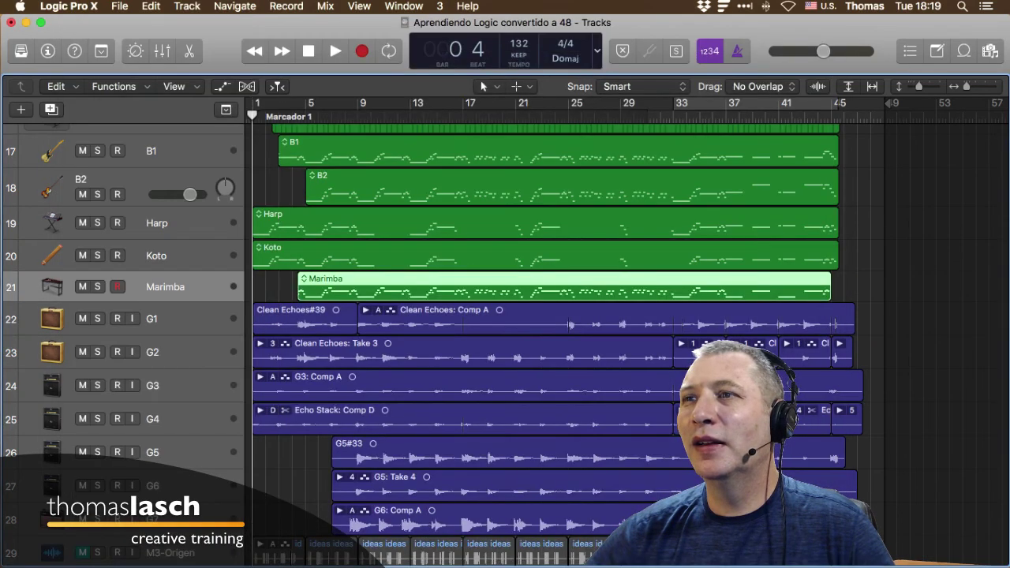
Step: Reopen Clean Echoes#39 in a separate audio file editor window, examine its waveform up to about sample 350,000, and close the window
{"action": "key", "text": "Down"}
{"action": "key", "text": "super+6"}
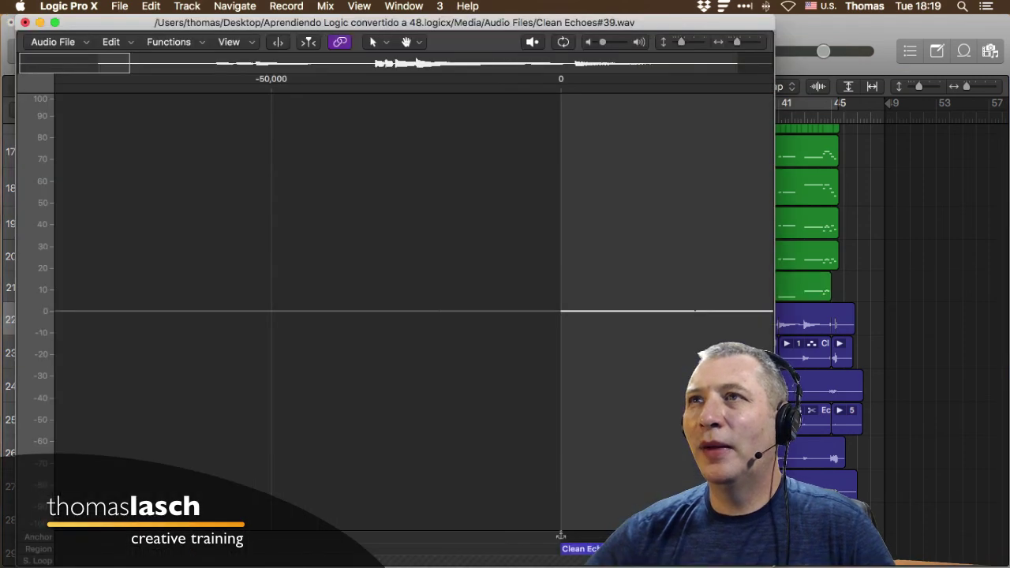
{"action": "scroll", "coordinate": [414, 311], "scroll_direction": "right", "scroll_amount": 12}
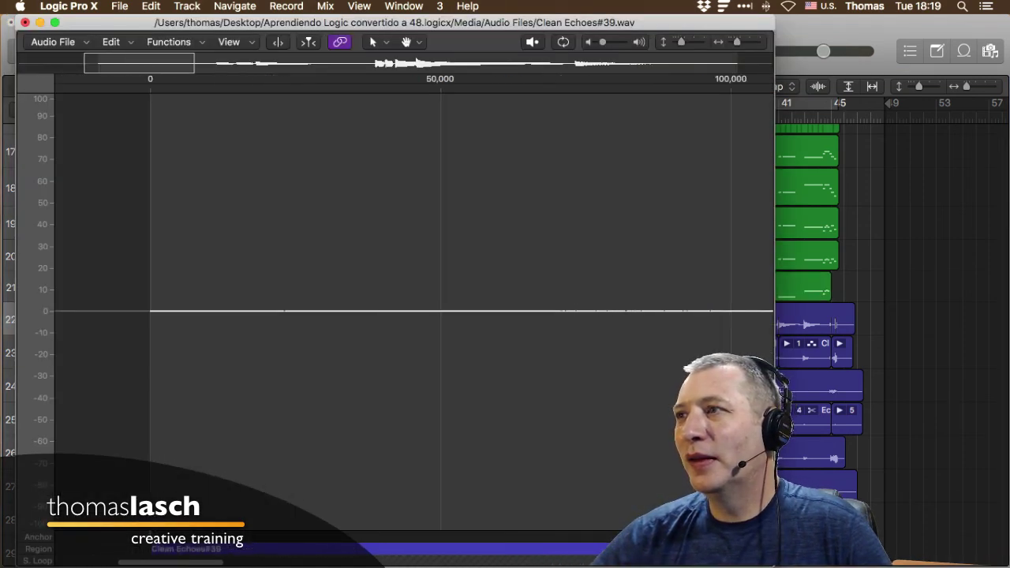
{"action": "scroll", "coordinate": [413, 311], "scroll_direction": "right", "scroll_amount": 12}
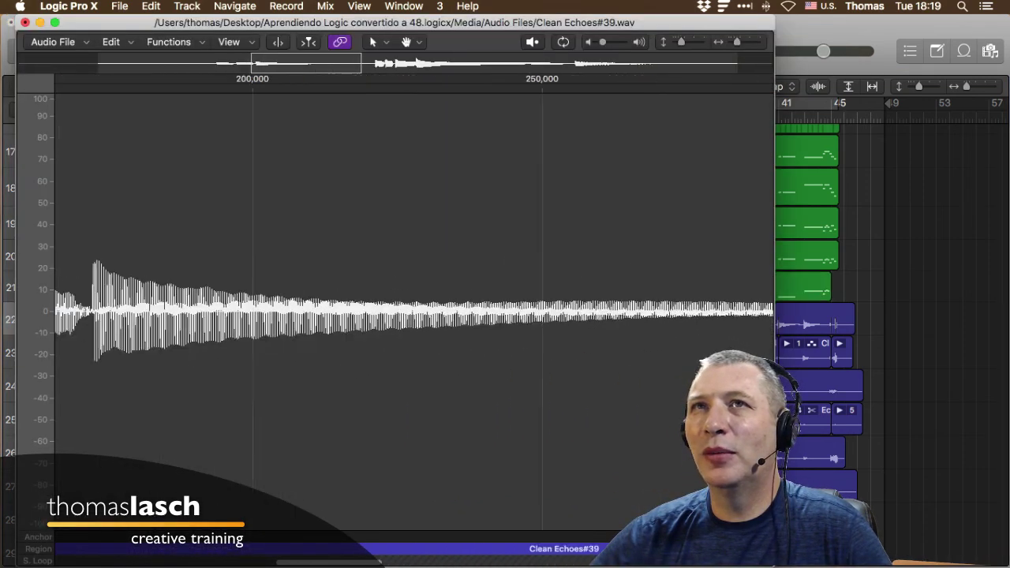
{"action": "scroll", "coordinate": [414, 311], "scroll_direction": "right", "scroll_amount": 12}
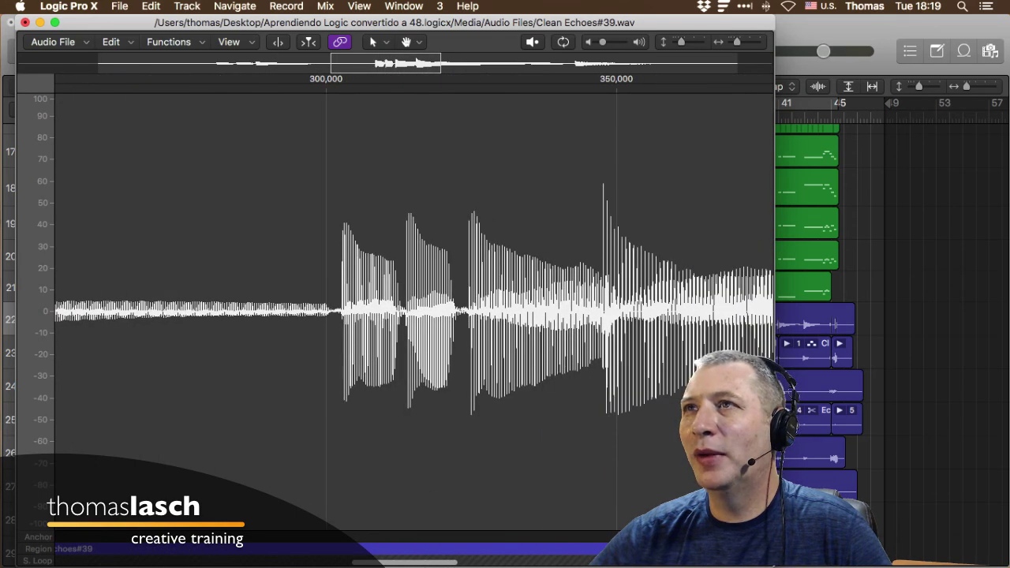
{"action": "key", "text": "super+w"}
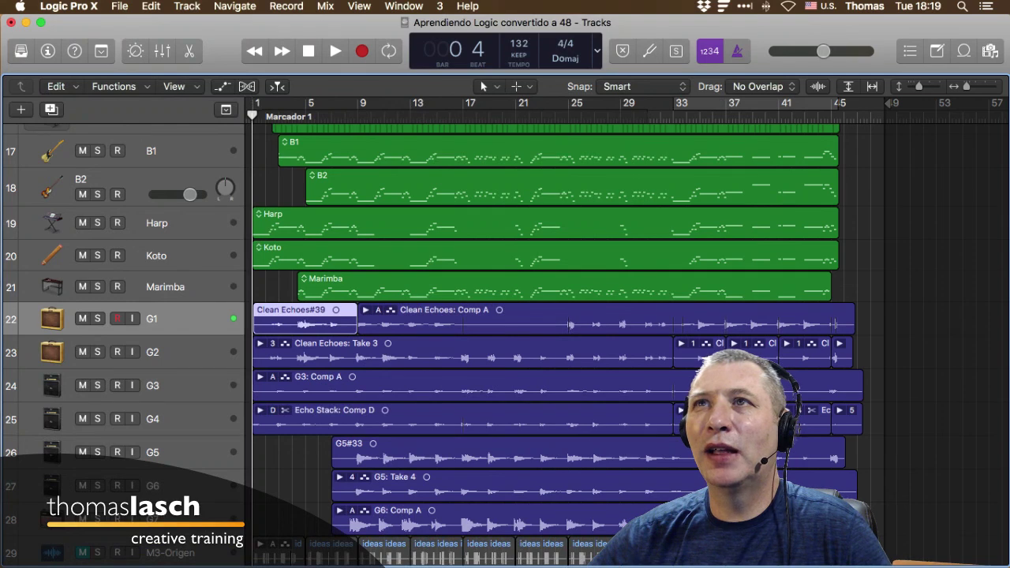
Step: Toggle the editor area within the main window to view the Clean Echoes#39 waveform, leaving the area hidden
{"action": "key", "text": "e"}
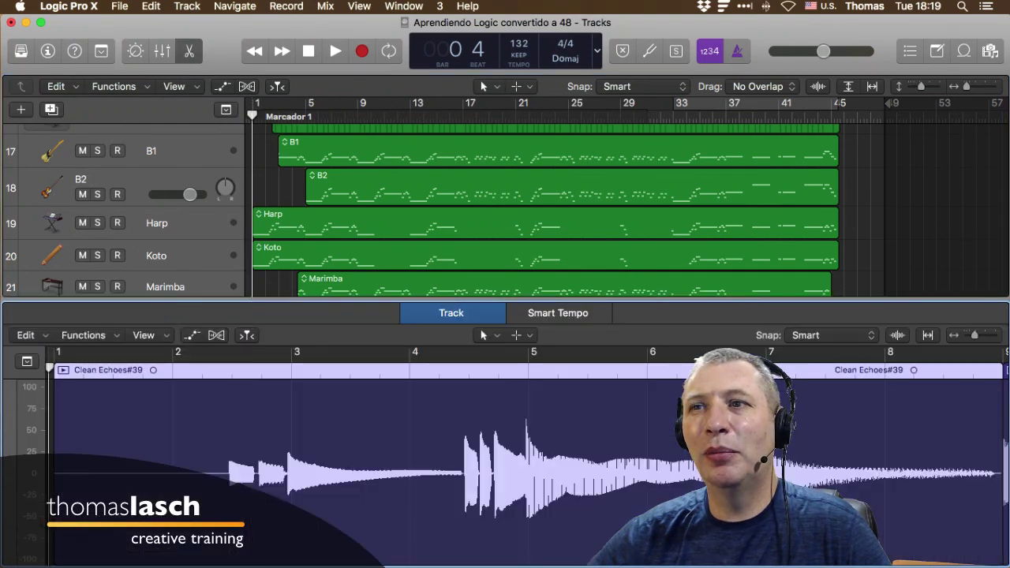
{"action": "key", "text": "e"}
{"action": "key", "text": "e"}
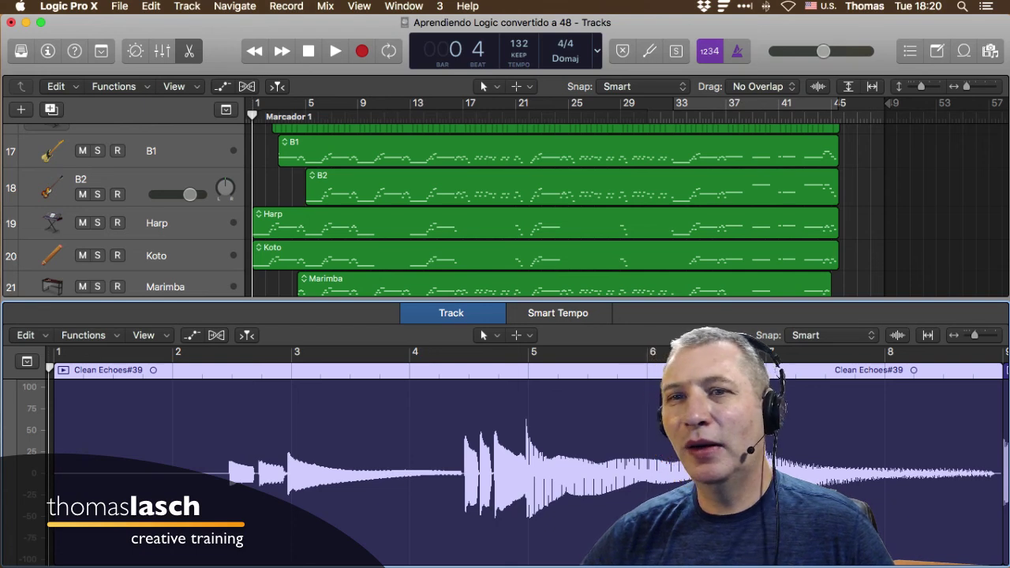
{"action": "mouse_move", "coordinate": [50, 368]}
{"action": "left_mouse_down"}
{"action": "mouse_move", "coordinate": [462, 368]}
{"action": "mouse_move", "coordinate": [52, 368]}
{"action": "left_mouse_up"}
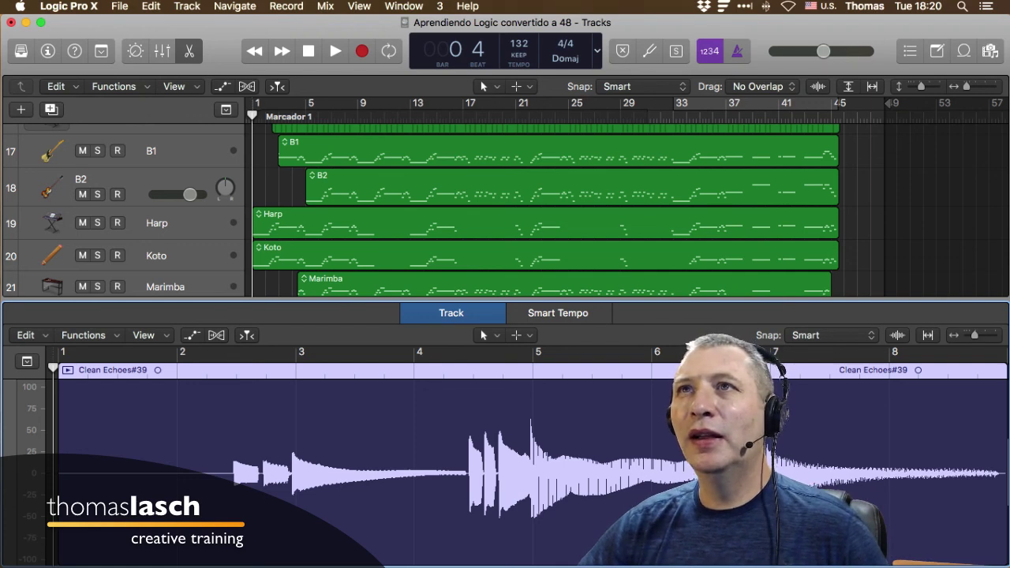
{"action": "key", "text": "e"}
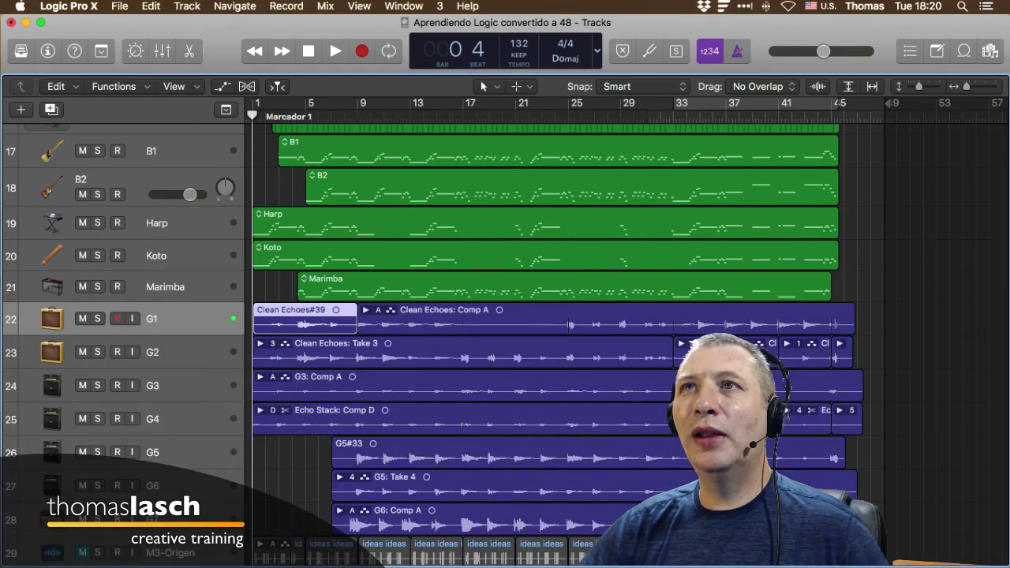
Step: Show the Mixer within the main window and hide it again
{"action": "key", "text": "x"}
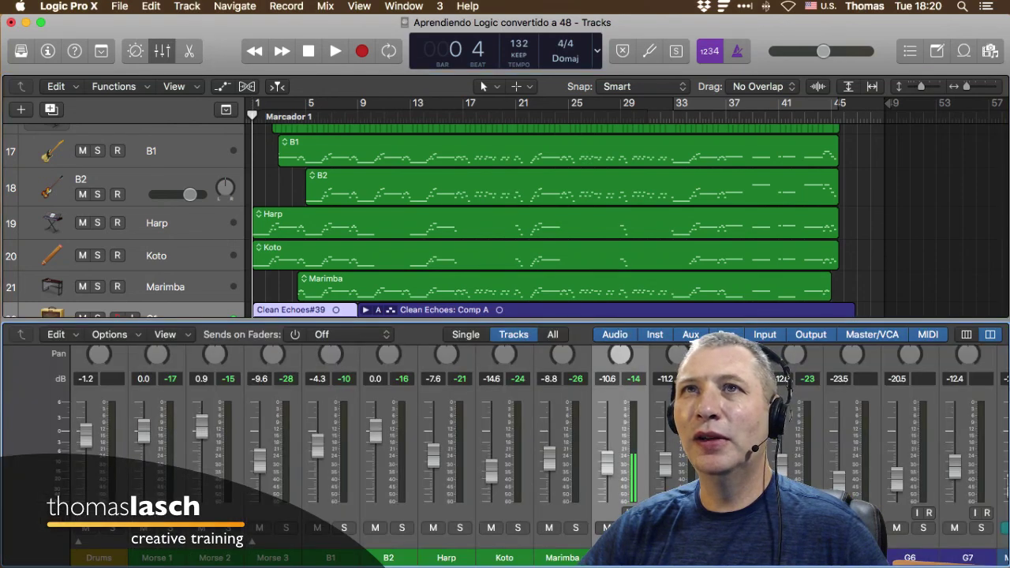
{"action": "key", "text": "x"}
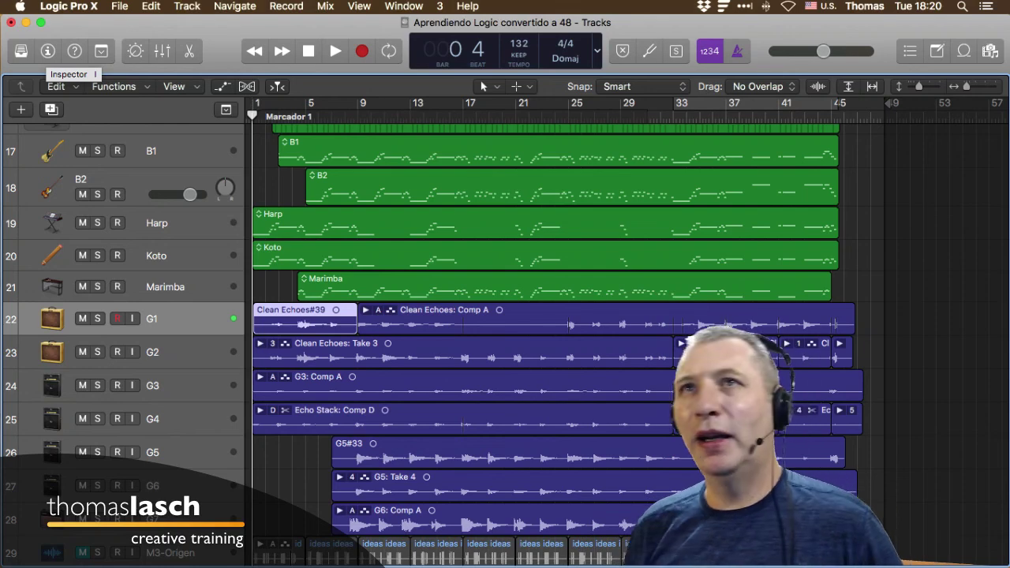
Step: Show the Inspector and move the track selection upward from G1 to B1, one track at a time
{"action": "left_click", "coordinate": [48, 52]}
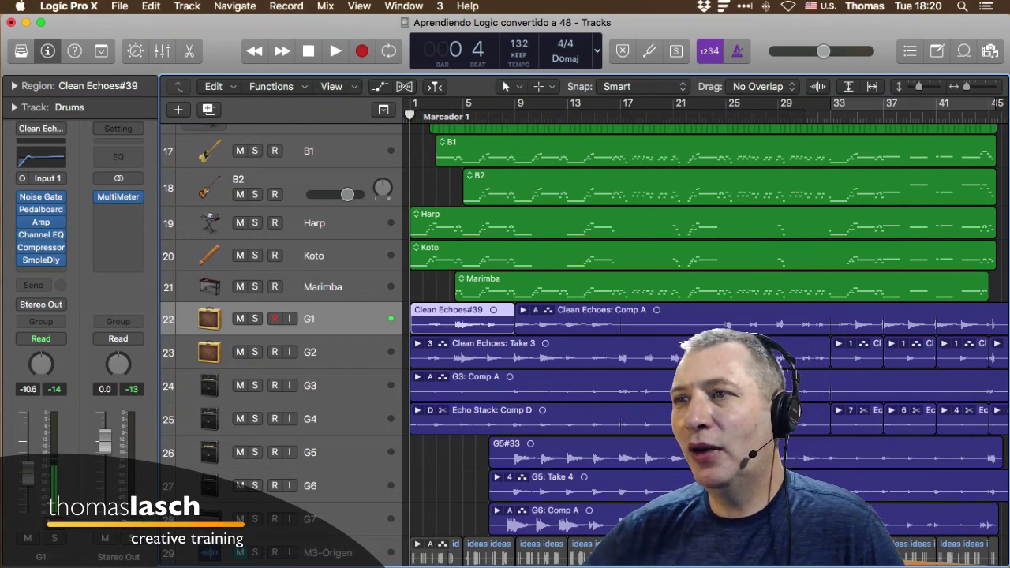
{"action": "key", "text": "Up"}
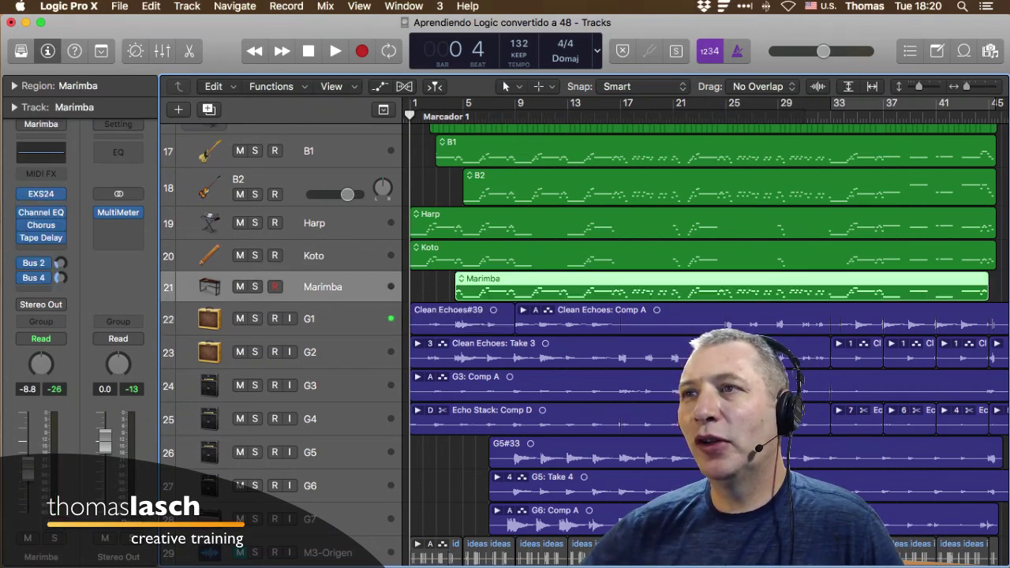
{"action": "key", "text": "Up"}
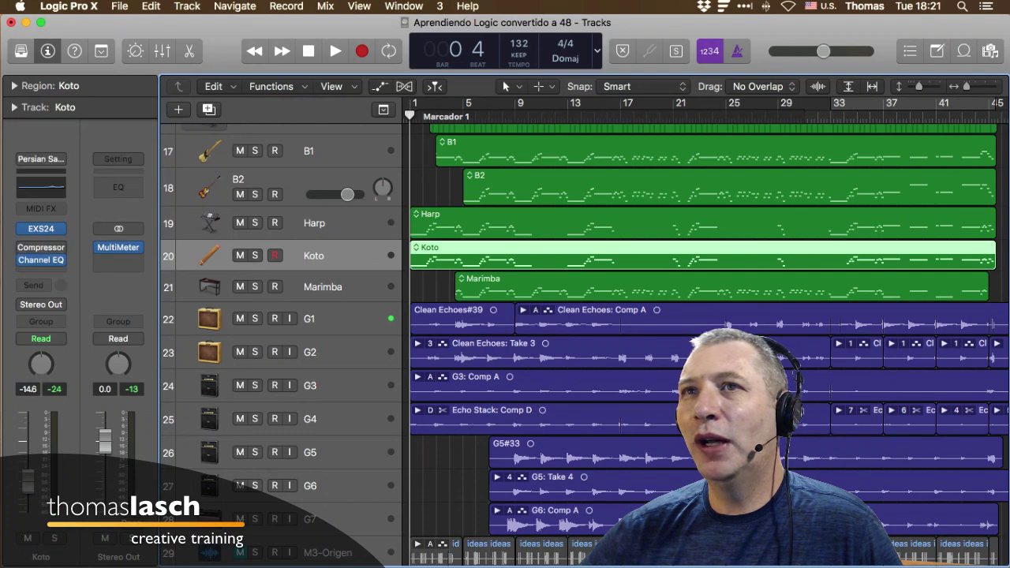
{"action": "key", "text": "Up"}
{"action": "key", "text": "Up"}
{"action": "key", "text": "Up"}
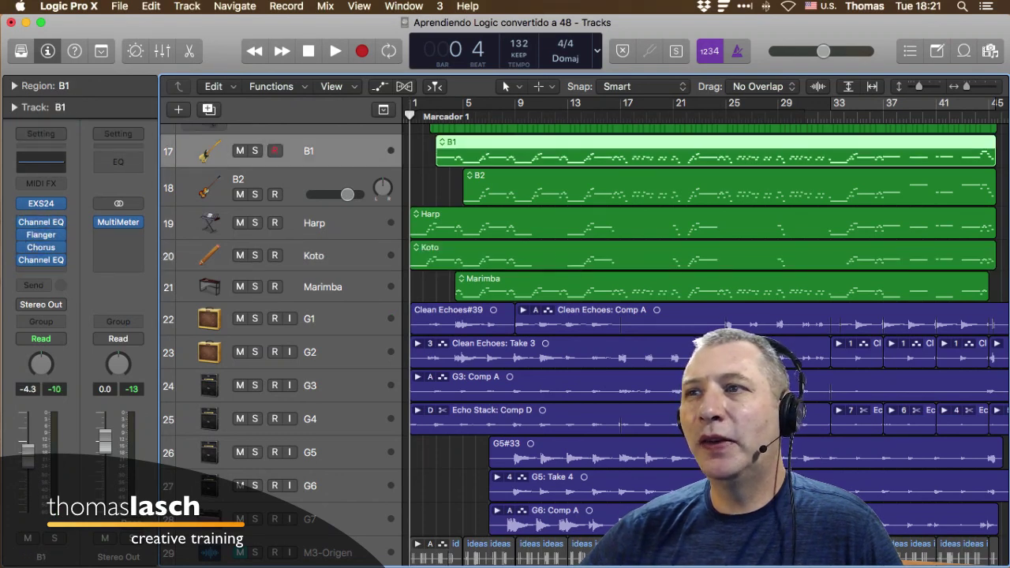
Step: Step the track selection down from B1 to G2 and back up to the Harp track
{"action": "key", "text": "Down"}
{"action": "key", "text": "Down"}
{"action": "key", "text": "Down"}
{"action": "key", "text": "Down"}
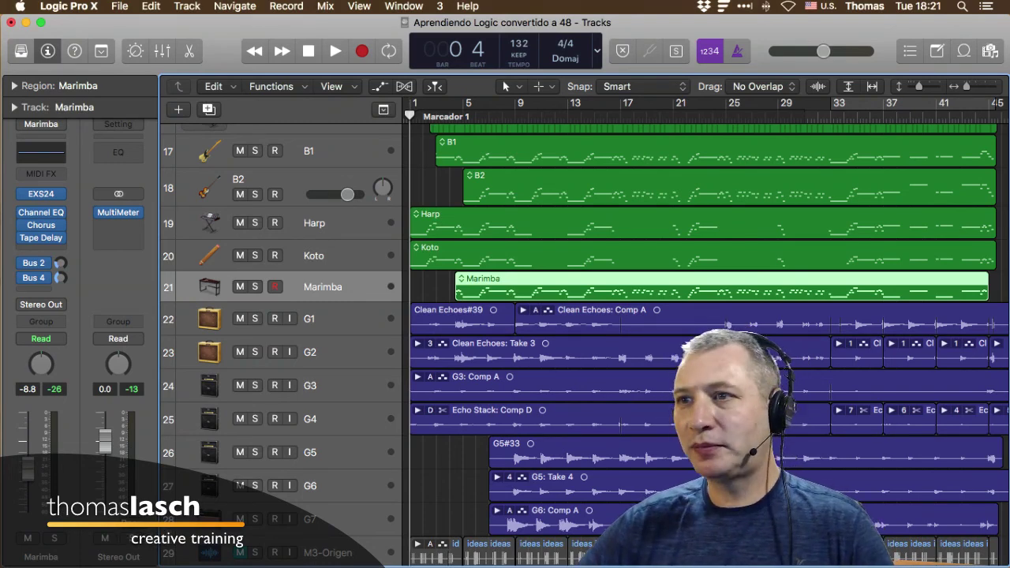
{"action": "key", "text": "Down"}
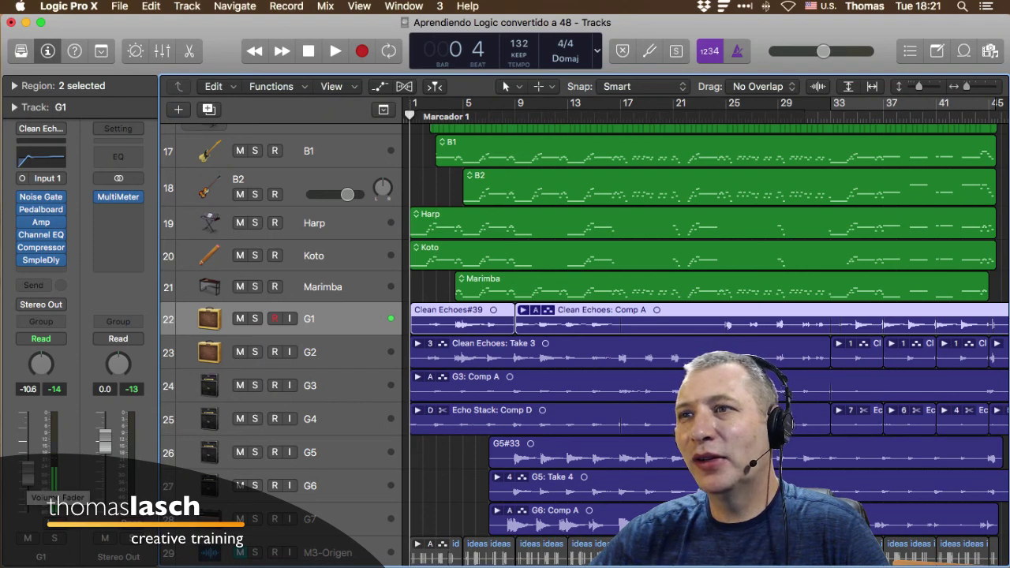
{"action": "key", "text": "Down"}
{"action": "key", "text": "Up"}
{"action": "key", "text": "Up"}
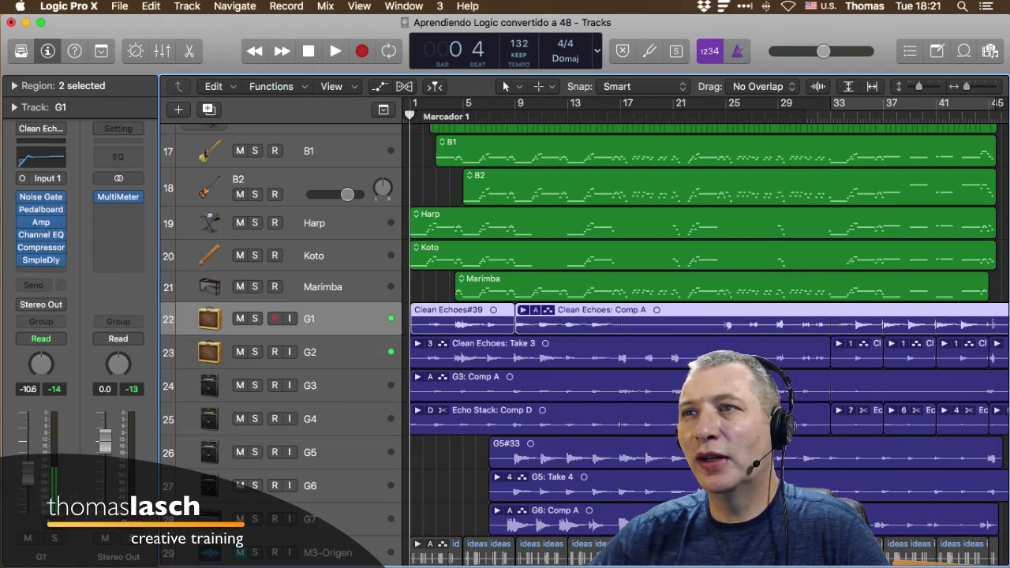
{"action": "key", "text": "Up"}
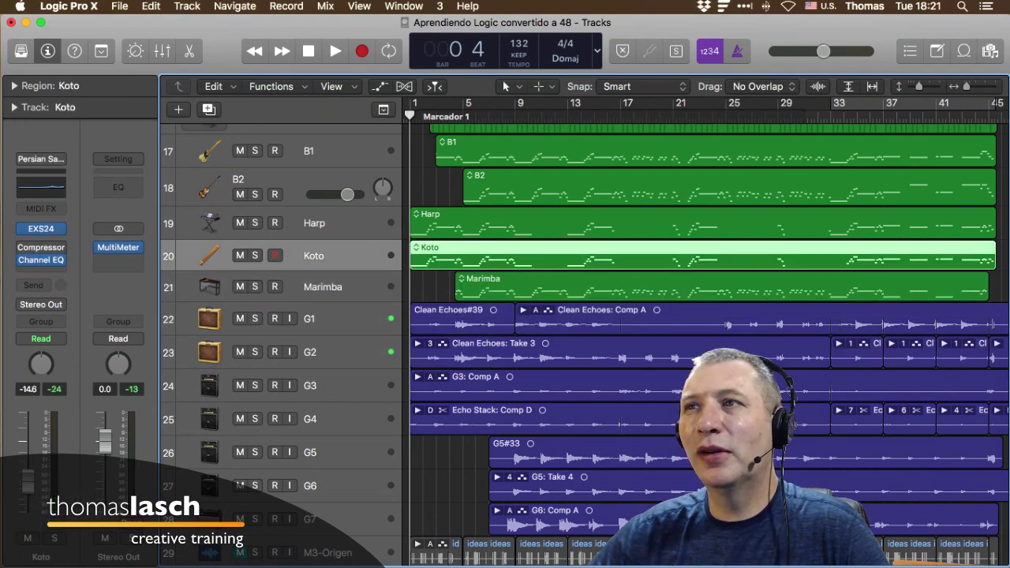
{"action": "key", "text": "Up"}
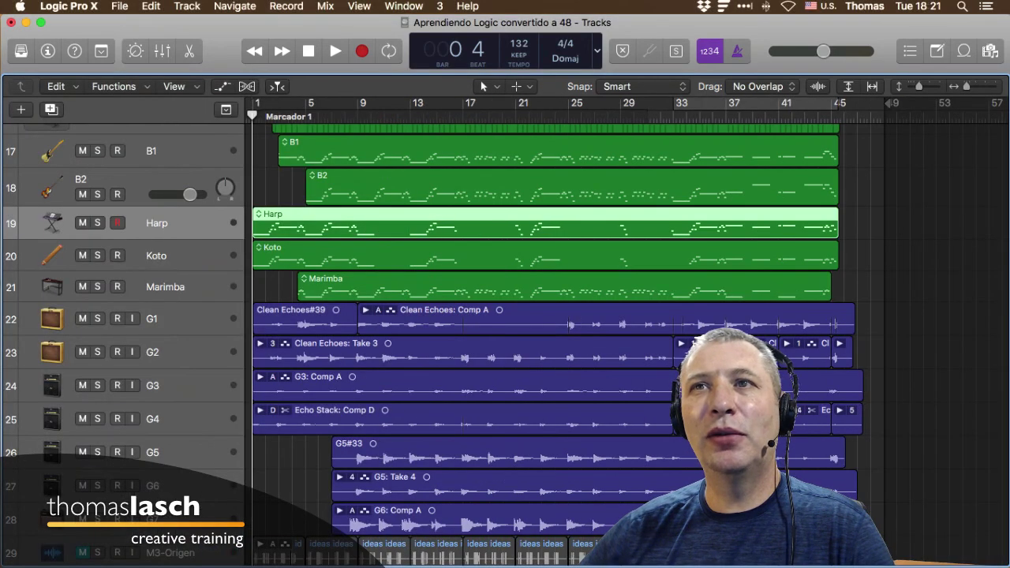
Step: Expand the Harp track's parameters in the Inspector and change its icon to the white synthesizer module, and finally to the black grand piano
{"action": "key", "text": "i"}
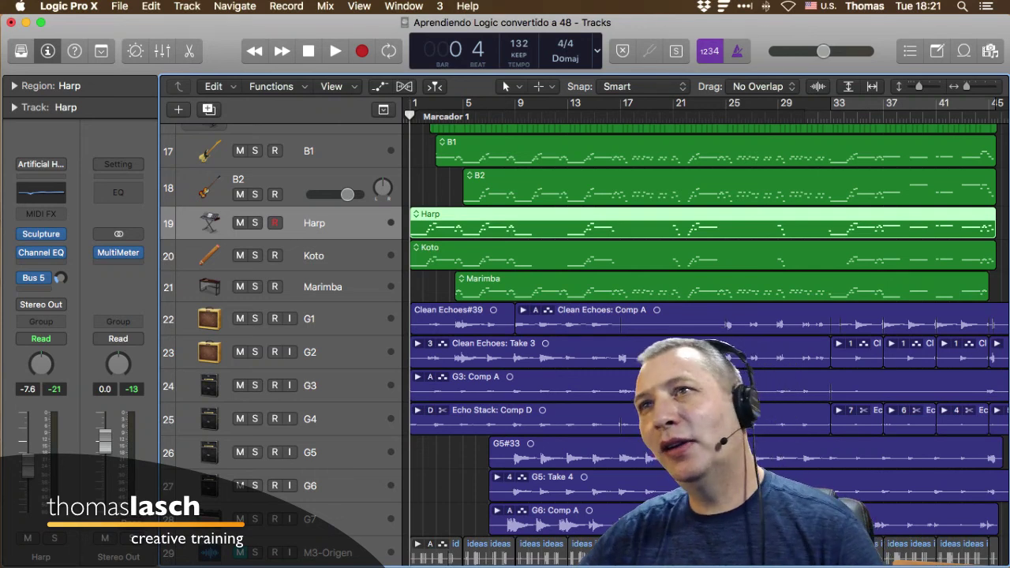
{"action": "left_click", "coordinate": [14, 107]}
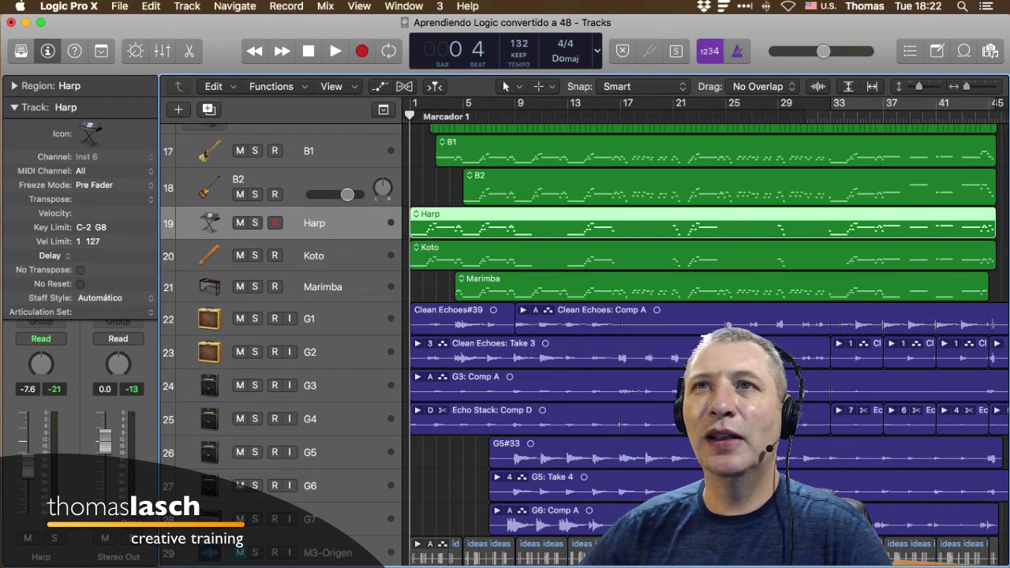
{"action": "left_click", "coordinate": [91, 133]}
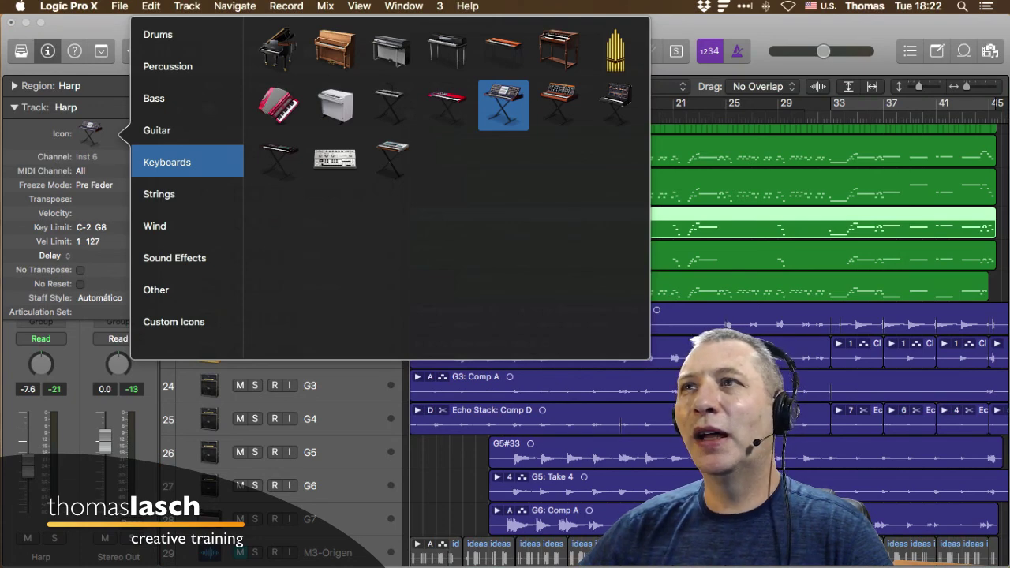
{"action": "left_click", "coordinate": [336, 160]}
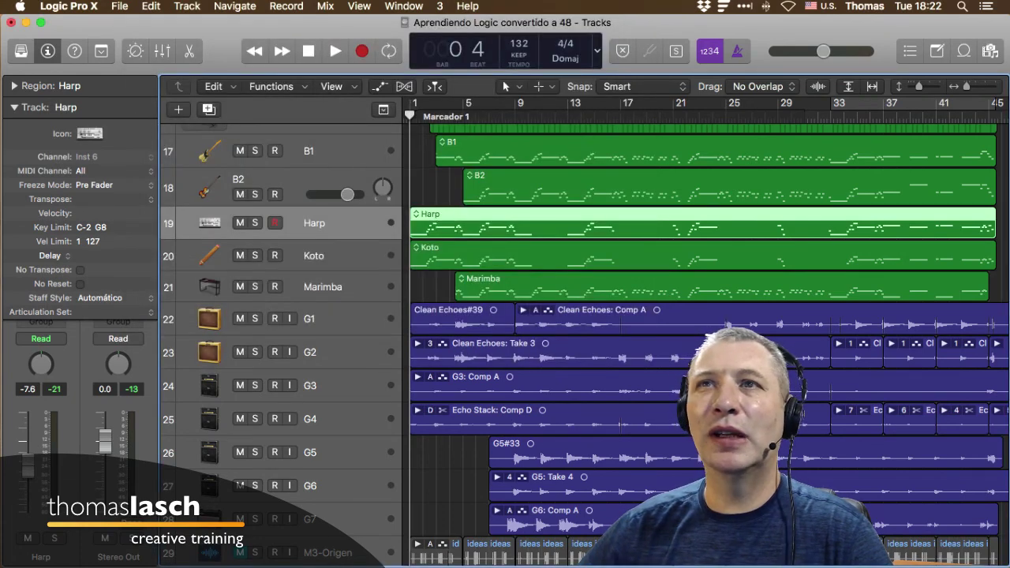
{"action": "left_click", "coordinate": [90, 134]}
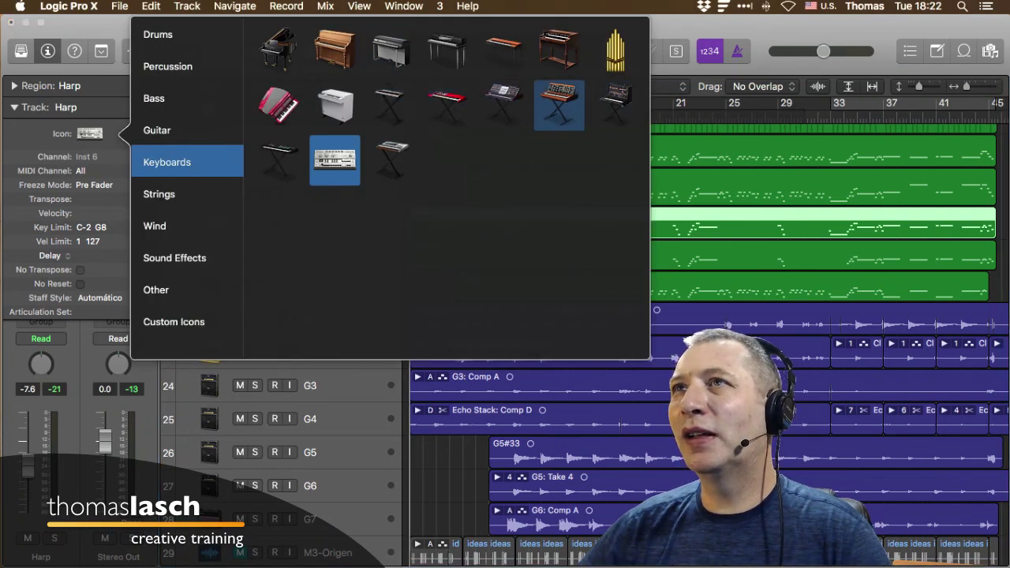
{"action": "left_click", "coordinate": [278, 48]}
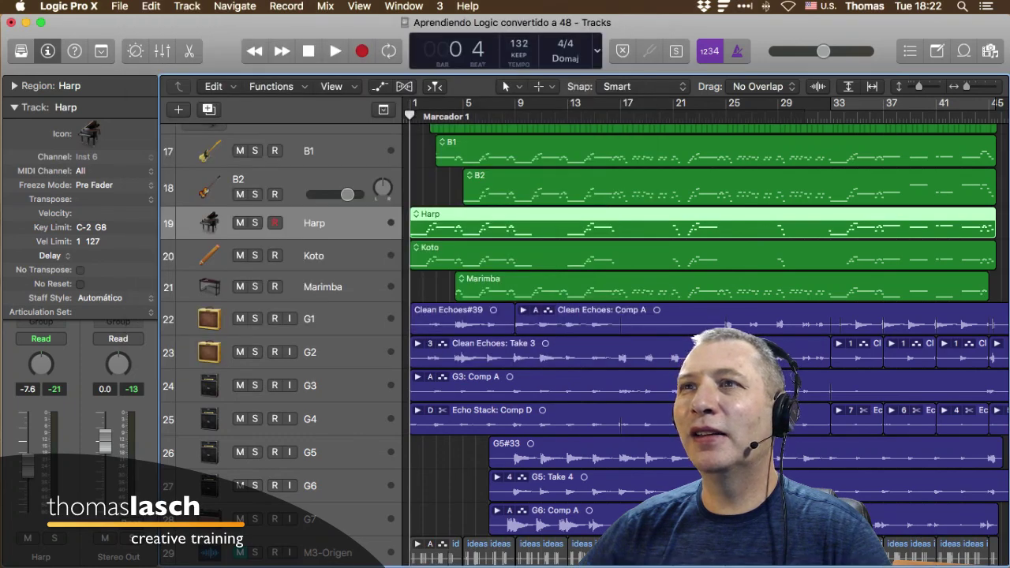
Step: Show the Smart Controls for the Harp track
{"action": "key", "text": "b"}
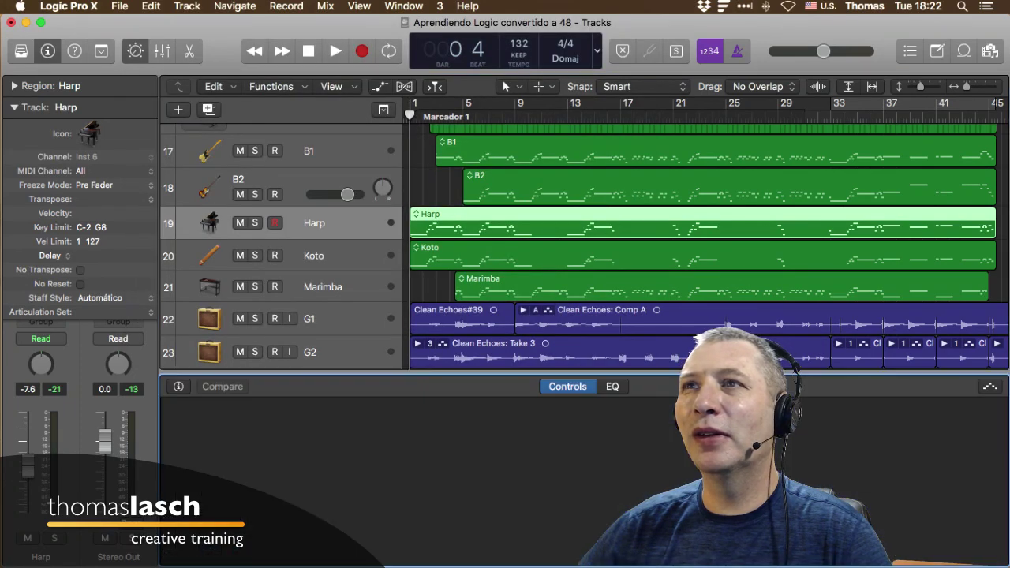
Step: Change the Harp track's icon to the harp from the Strings category and collapse the track parameters in the Inspector
{"action": "left_click", "coordinate": [90, 134]}
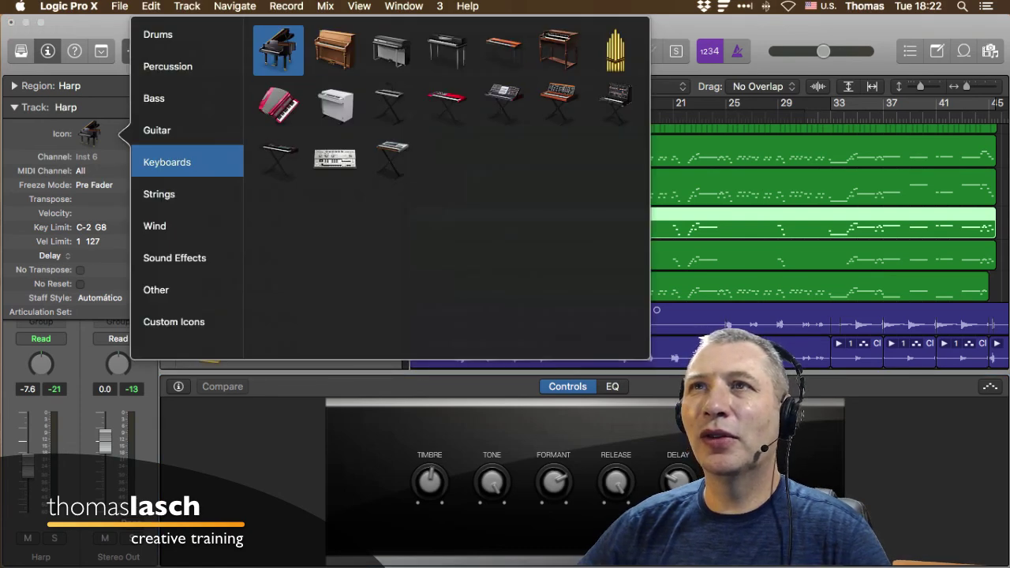
{"action": "left_click", "coordinate": [159, 194]}
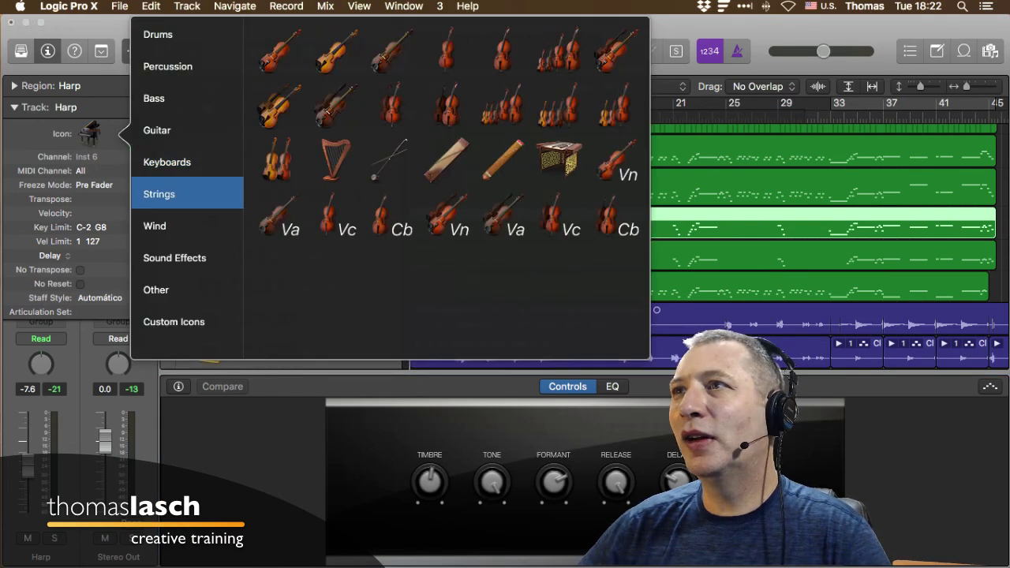
{"action": "left_click", "coordinate": [335, 160]}
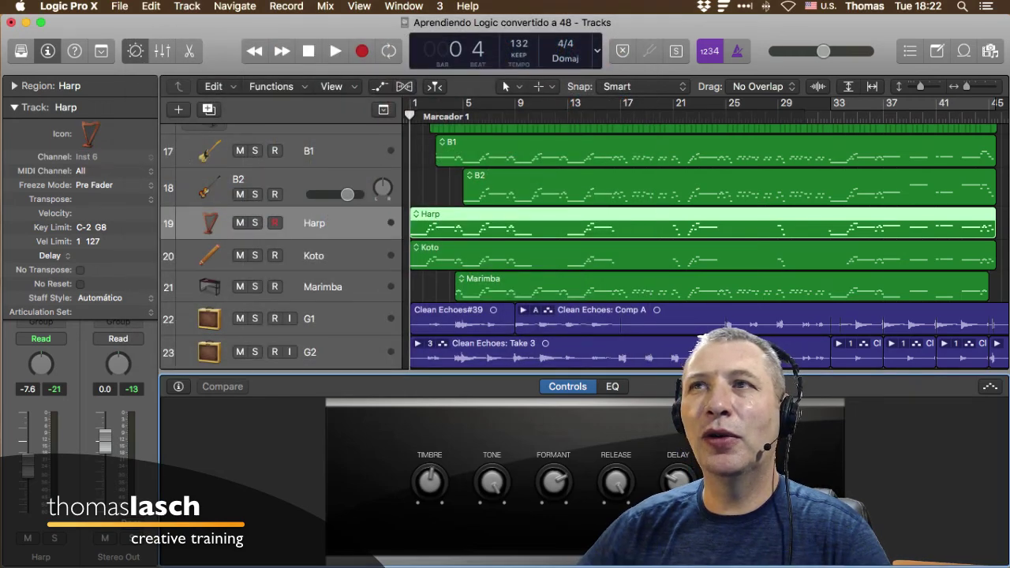
{"action": "left_click", "coordinate": [14, 106]}
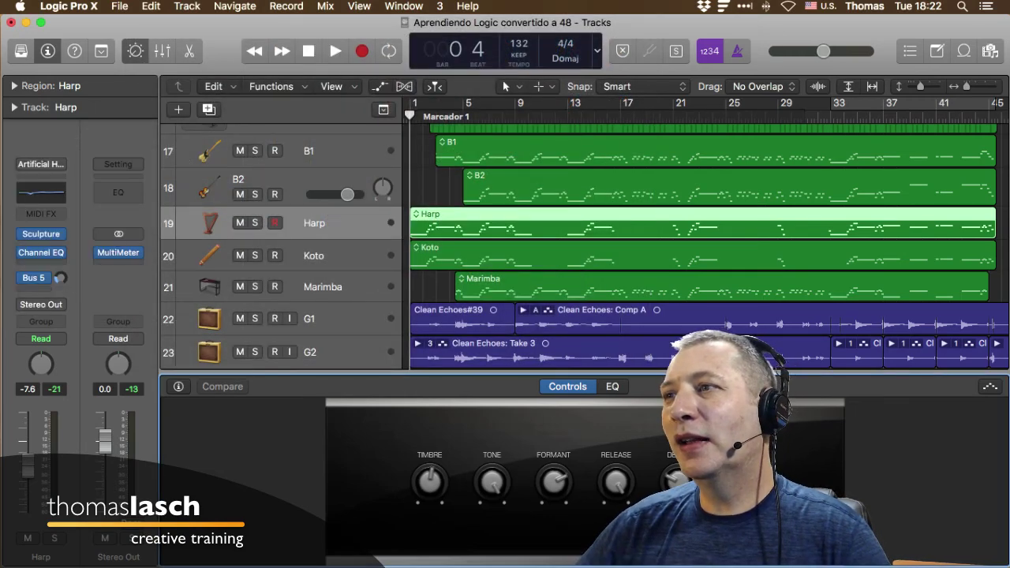
Step: Select the Clean Echoes#39 region on track G1, replacing the Smart Controls view with expanded region parameters in the Inspector
{"action": "left_click", "coordinate": [462, 319]}
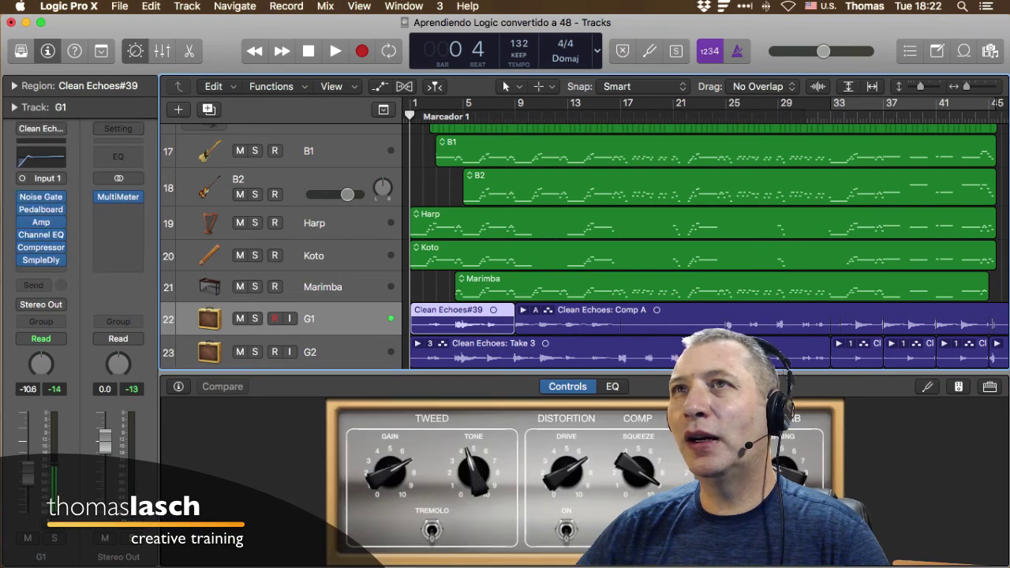
{"action": "key", "text": "b"}
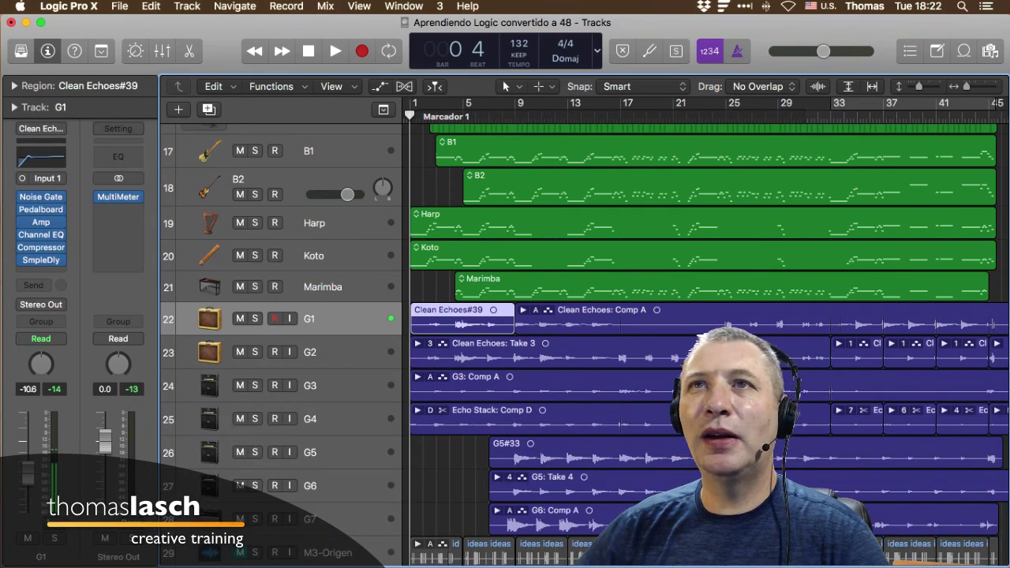
{"action": "left_click", "coordinate": [14, 86]}
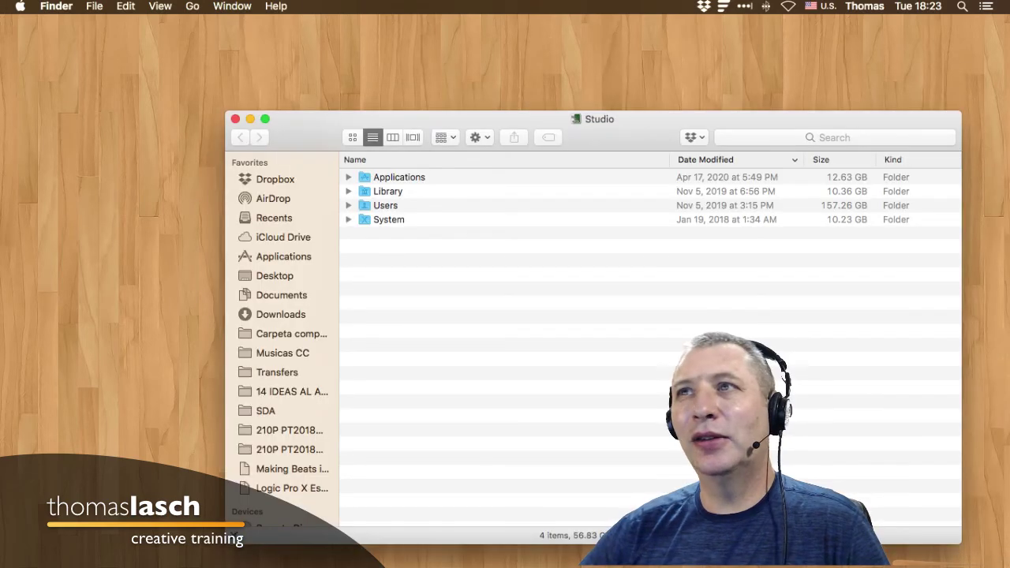
Step: Reposition the Studio Finder window and hide the contents of its Favorites, Devices, Shared and Tags sidebar sections
{"action": "left_click_drag", "start_coordinate": [594, 119], "coordinate": [498, 46]}
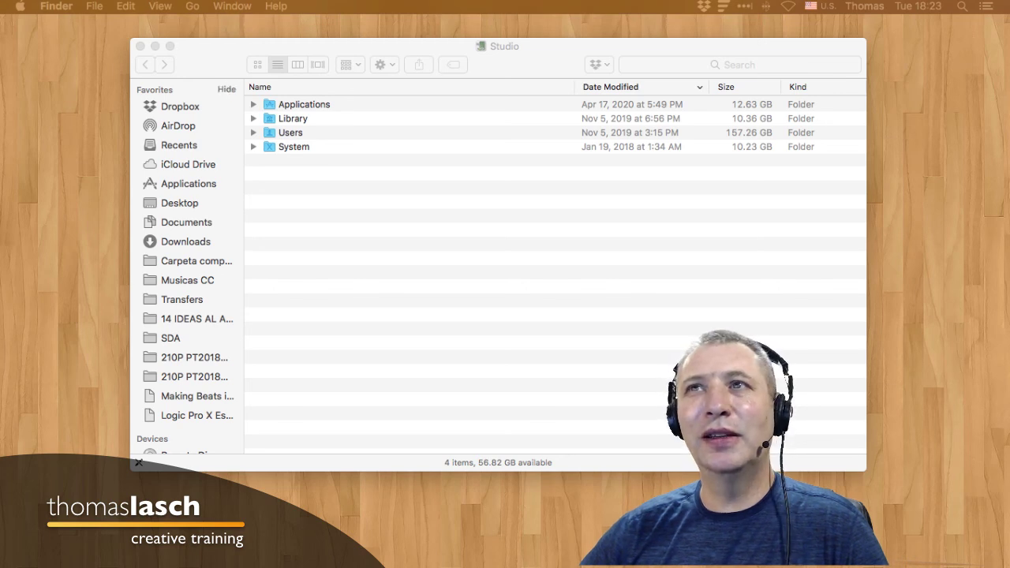
{"action": "left_click", "coordinate": [227, 89]}
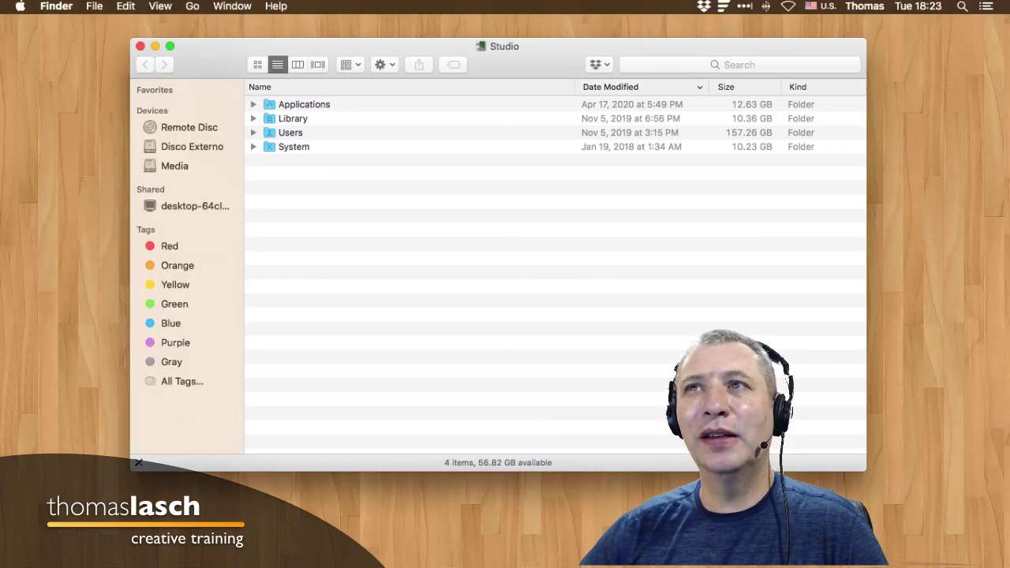
{"action": "left_click", "coordinate": [227, 111]}
{"action": "left_click", "coordinate": [227, 131]}
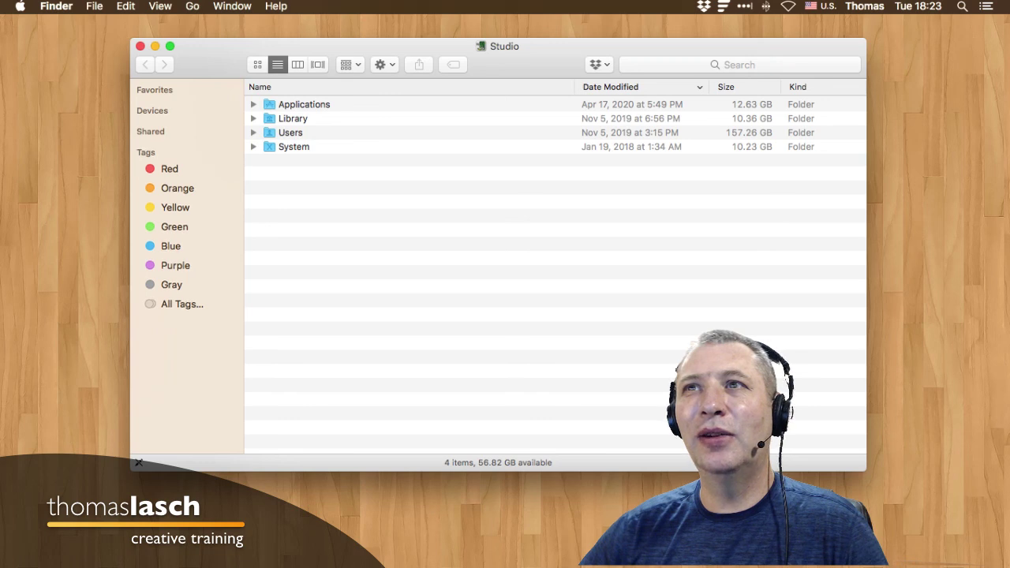
{"action": "left_click", "coordinate": [227, 152]}
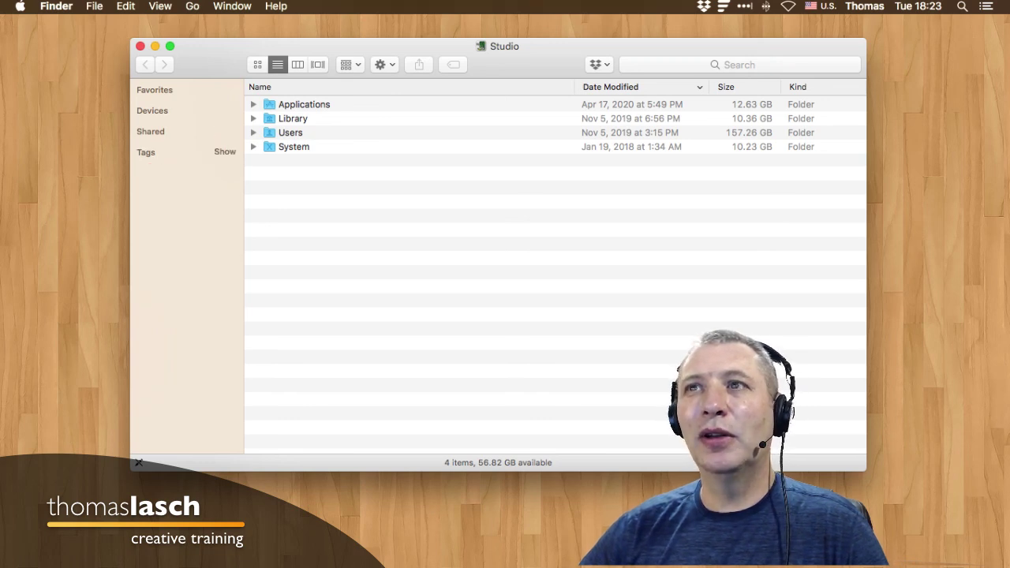
Step: Show the Tags, Shared and Favorites sidebar sections again and close the Finder window
{"action": "left_click", "coordinate": [226, 152]}
{"action": "left_click", "coordinate": [226, 131]}
{"action": "left_click", "coordinate": [226, 89]}
{"action": "left_click", "coordinate": [140, 46]}
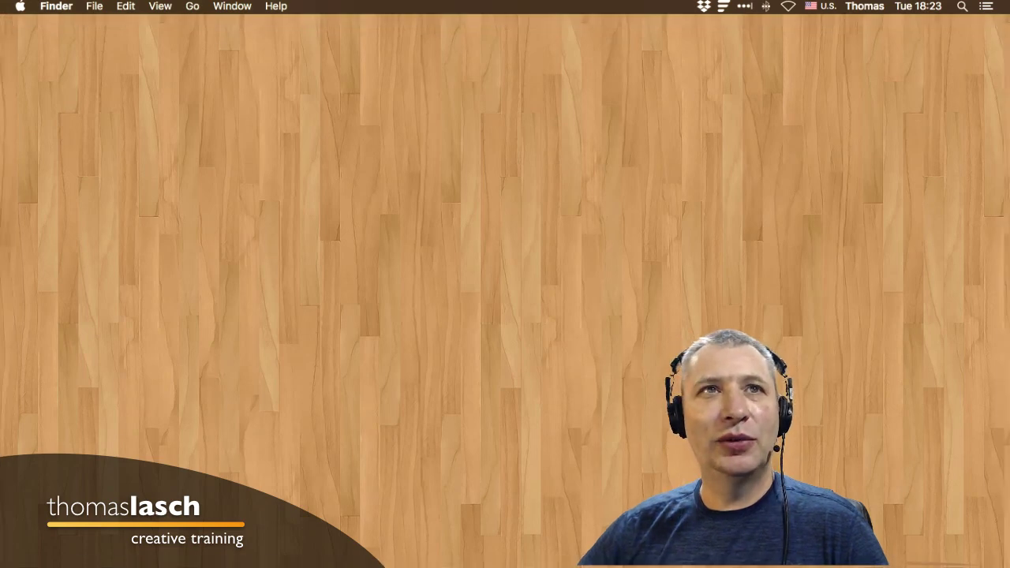
Step: Switch back to Logic Pro X and unfold and fold the take folders on tracks G1, G2 and G3
{"action": "mouse_move", "coordinate": [381, 559]}
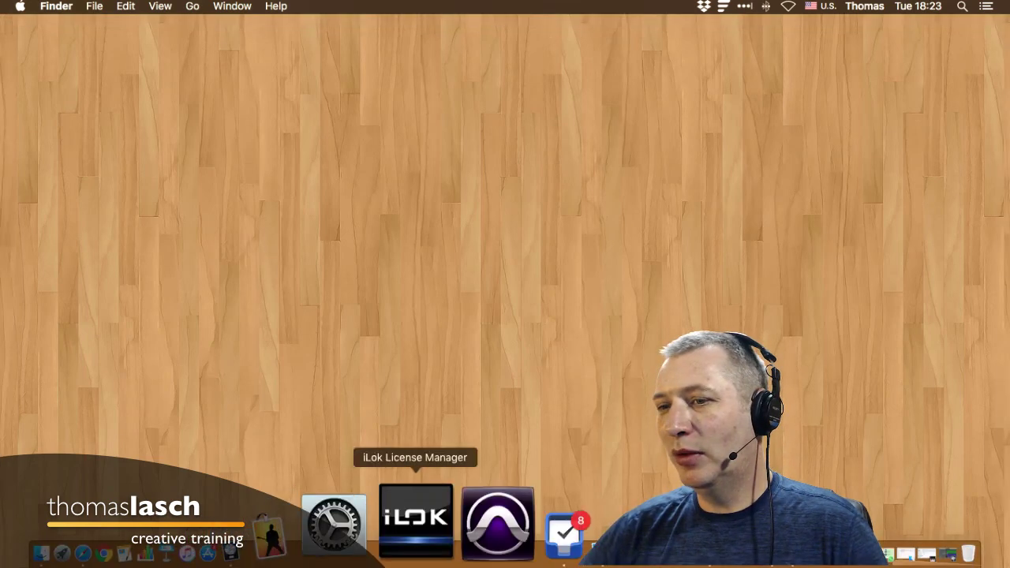
{"action": "left_click", "coordinate": [357, 521]}
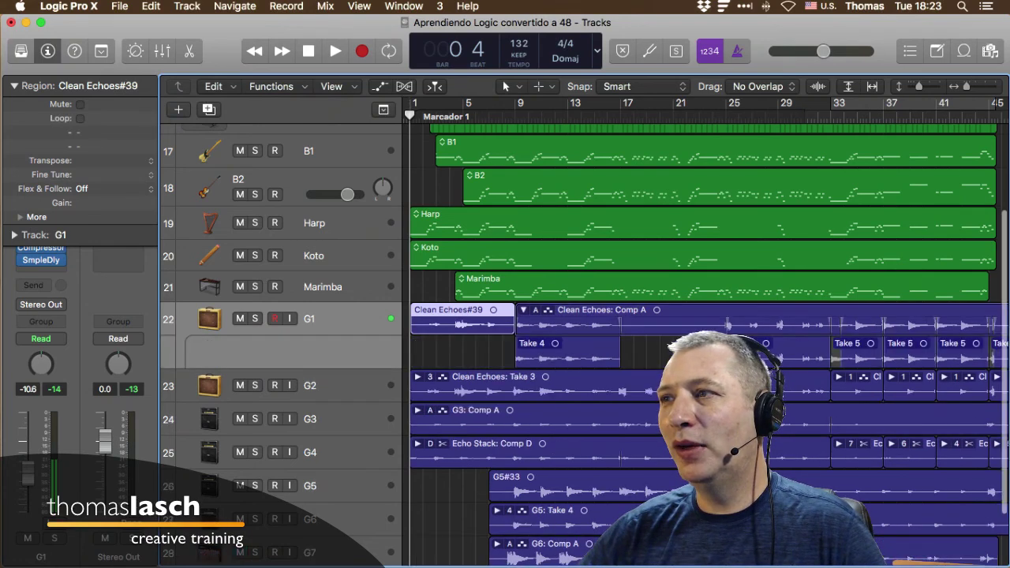
{"action": "key", "text": "ctrl+f"}
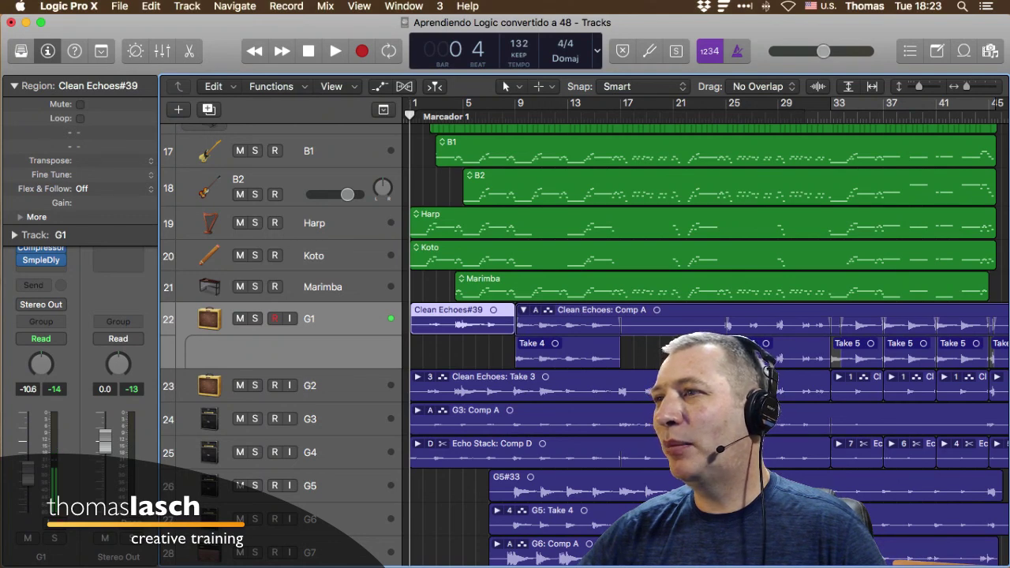
{"action": "key", "text": "ctrl+f"}
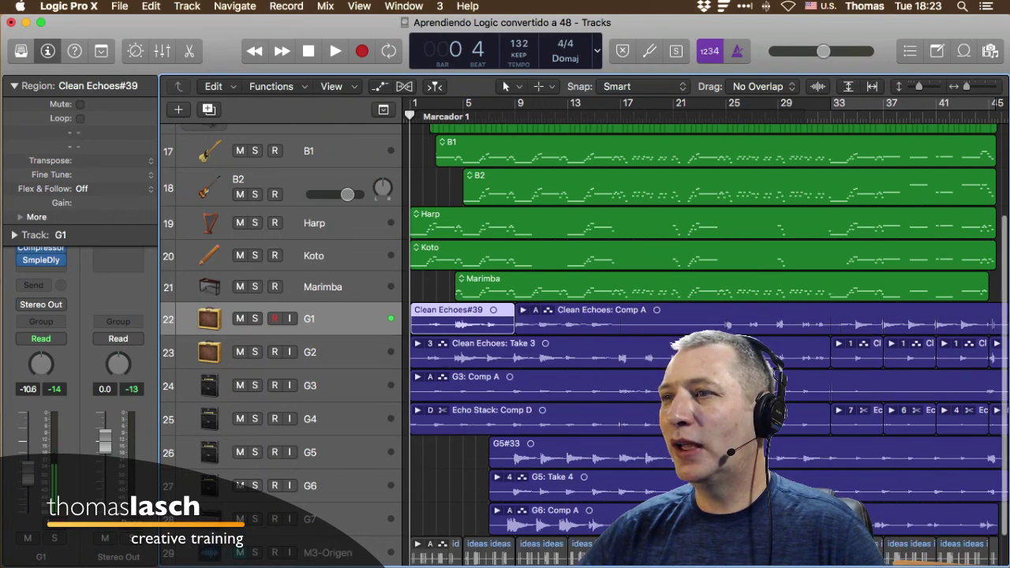
{"action": "left_click", "coordinate": [419, 343]}
{"action": "key", "text": "ctrl+f"}
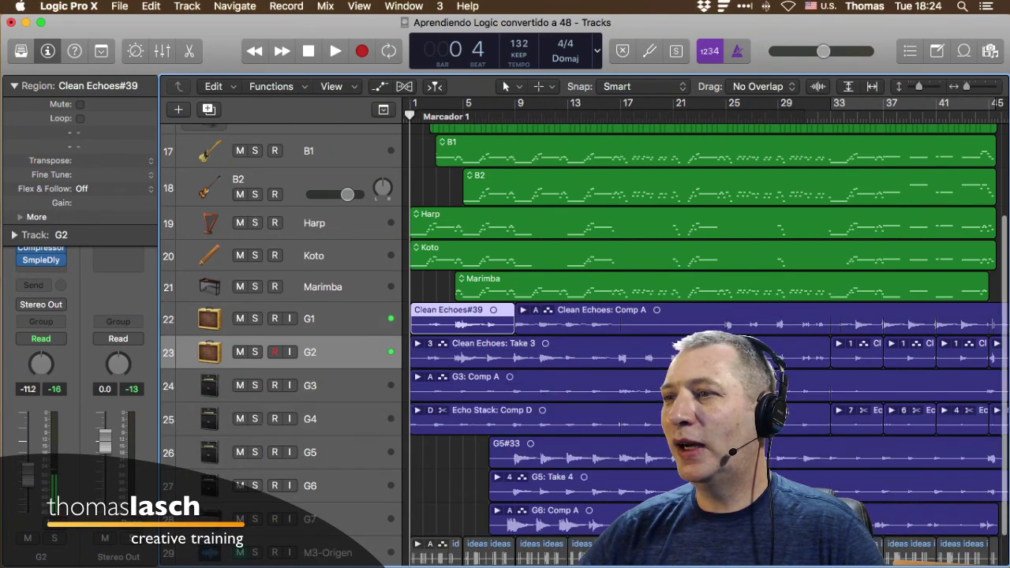
{"action": "left_click", "coordinate": [418, 377]}
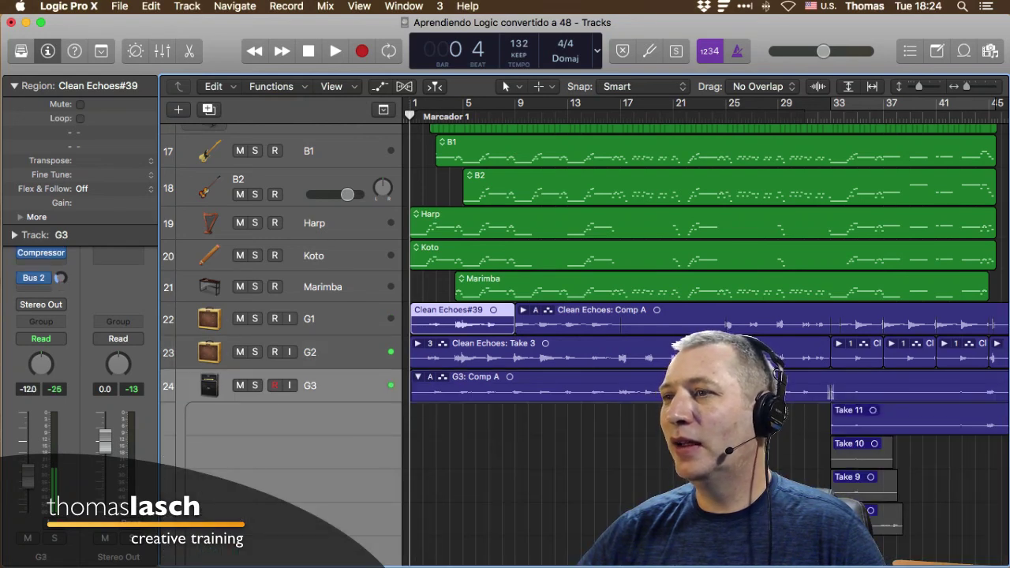
{"action": "key", "text": "ctrl+f"}
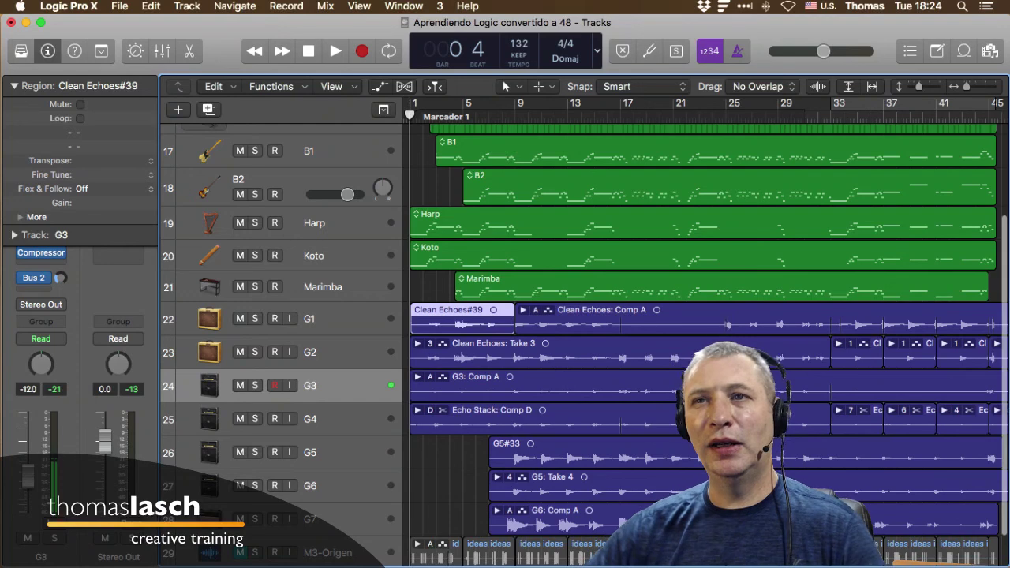
Step: Select the B2 region and collapse the region parameters in the Inspector
{"action": "left_click", "coordinate": [600, 186]}
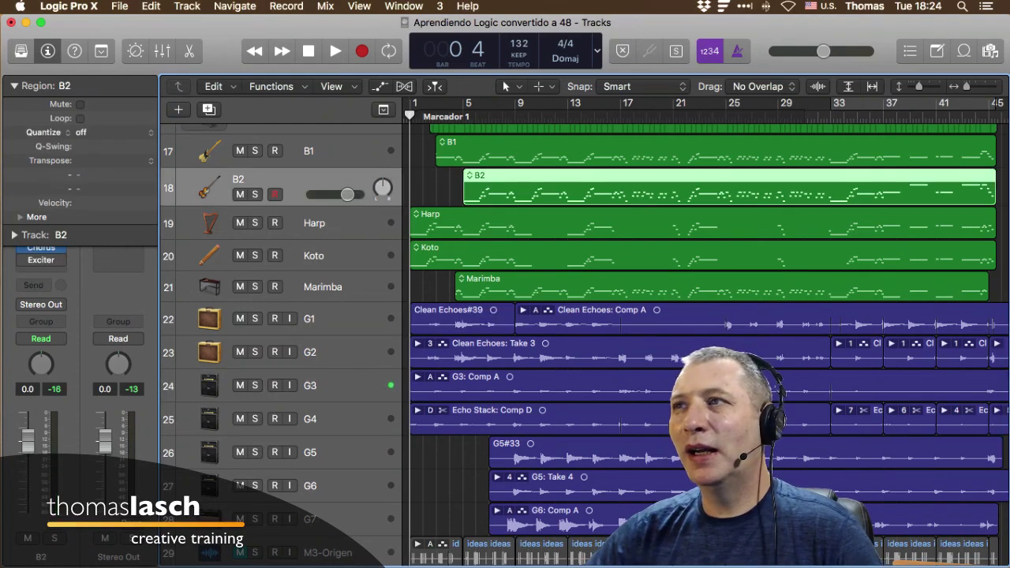
{"action": "scroll", "coordinate": [600, 187], "scroll_direction": "up", "scroll_amount": 5}
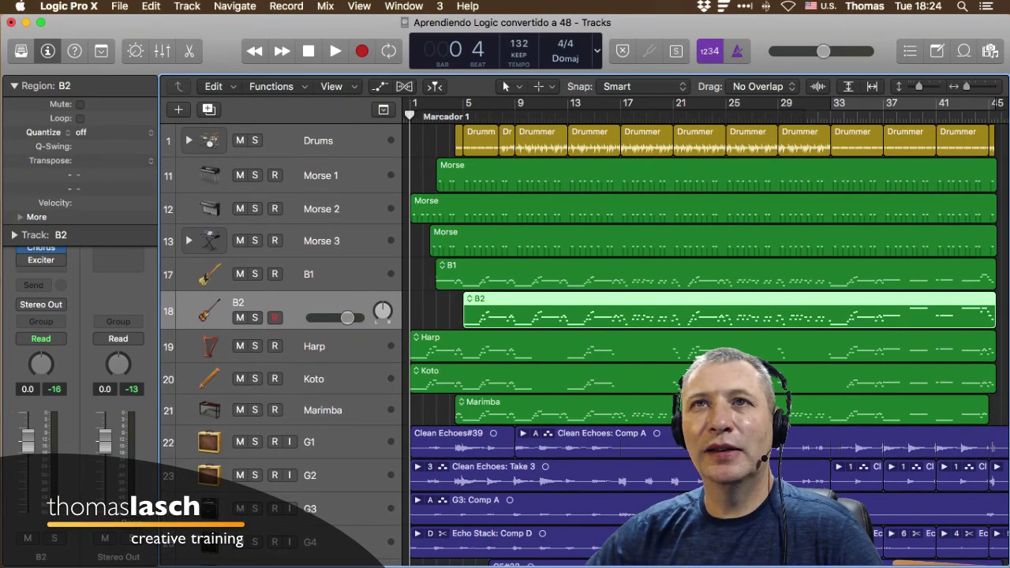
{"action": "left_click", "coordinate": [14, 86]}
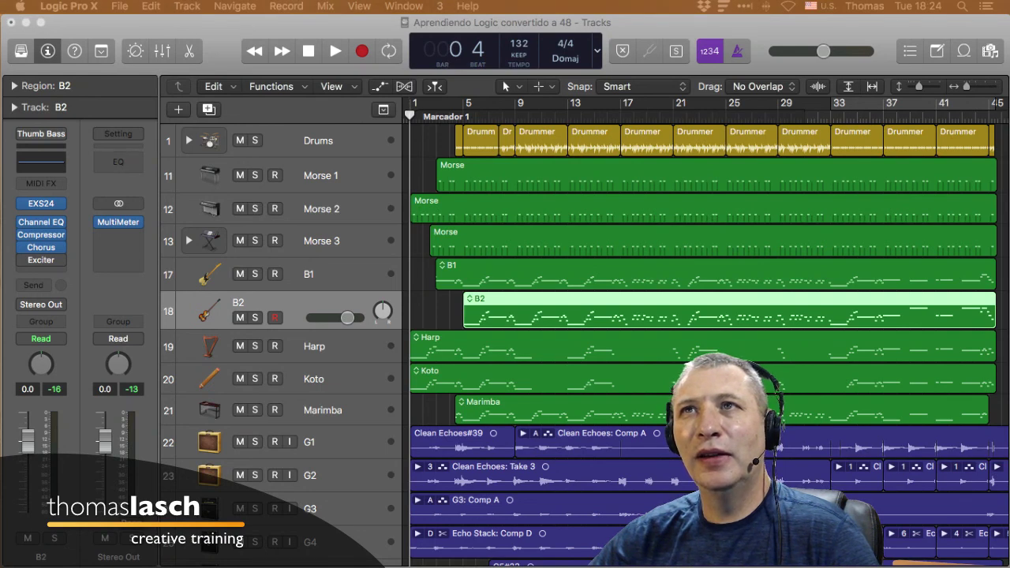
Step: Show the Mixer below the tracks and hide it again
{"action": "key", "text": "x"}
{"action": "key", "text": "x"}
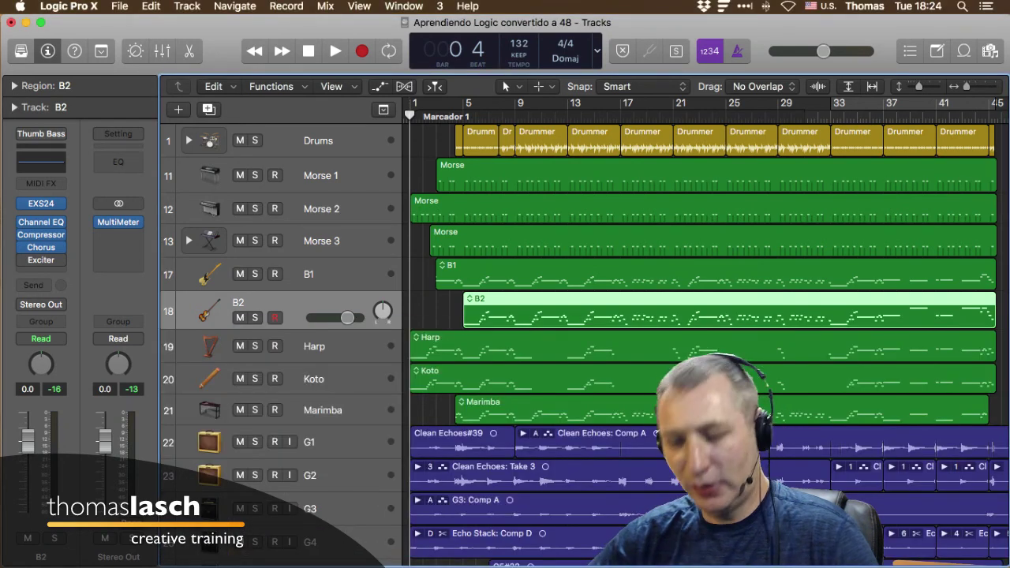
{"action": "key", "text": "x"}
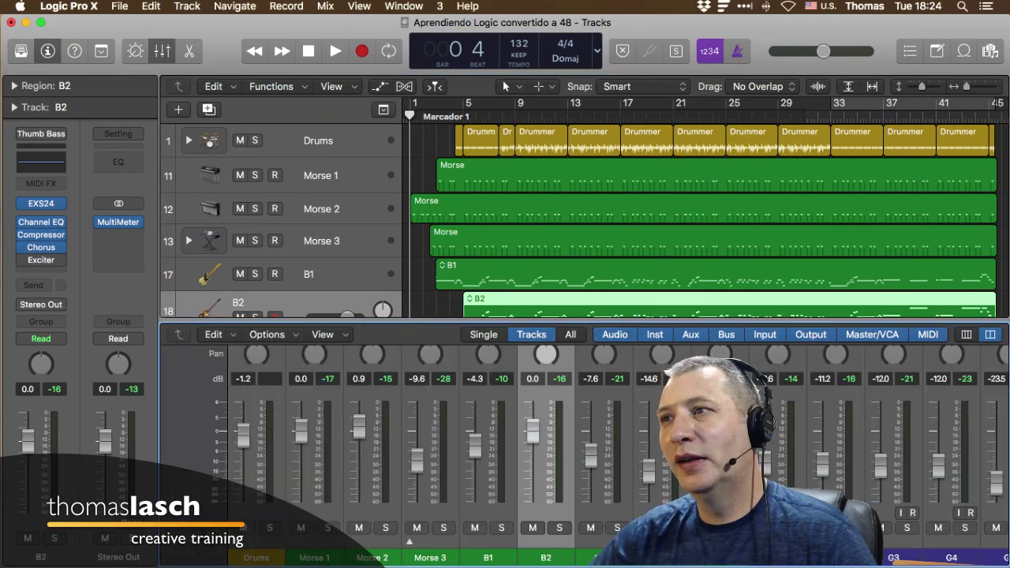
{"action": "key", "text": "x"}
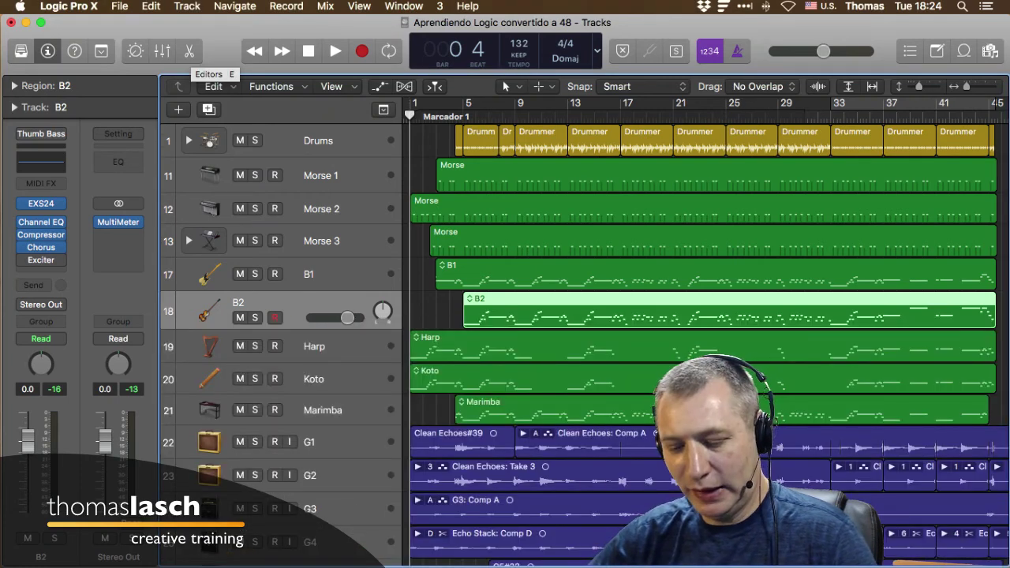
Step: Show the Piano Roll editor for the B2 region below the tracks and hide it again
{"action": "left_click", "coordinate": [189, 50]}
{"action": "key", "text": "e"}
{"action": "key", "text": "e"}
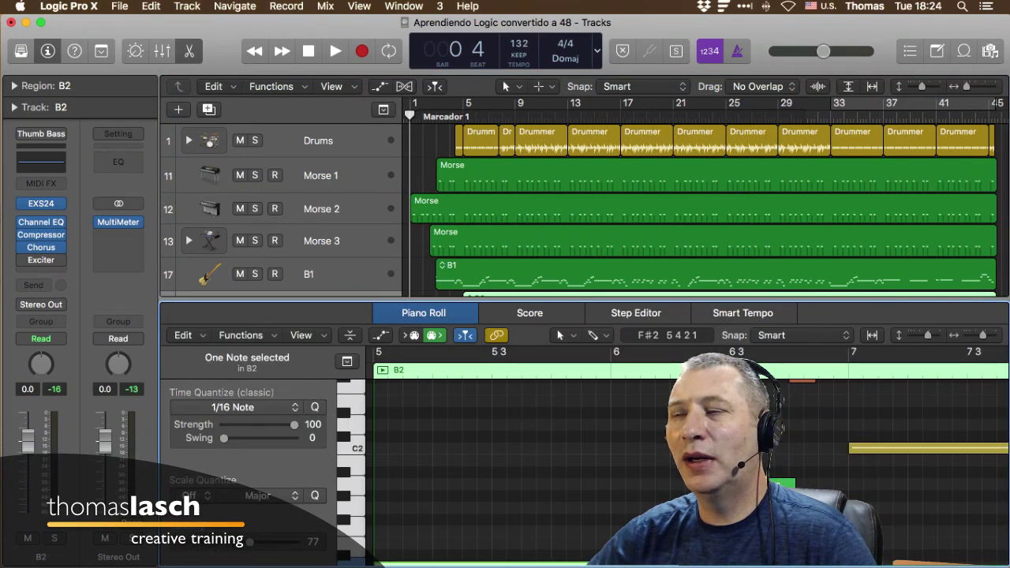
{"action": "key", "text": "e"}
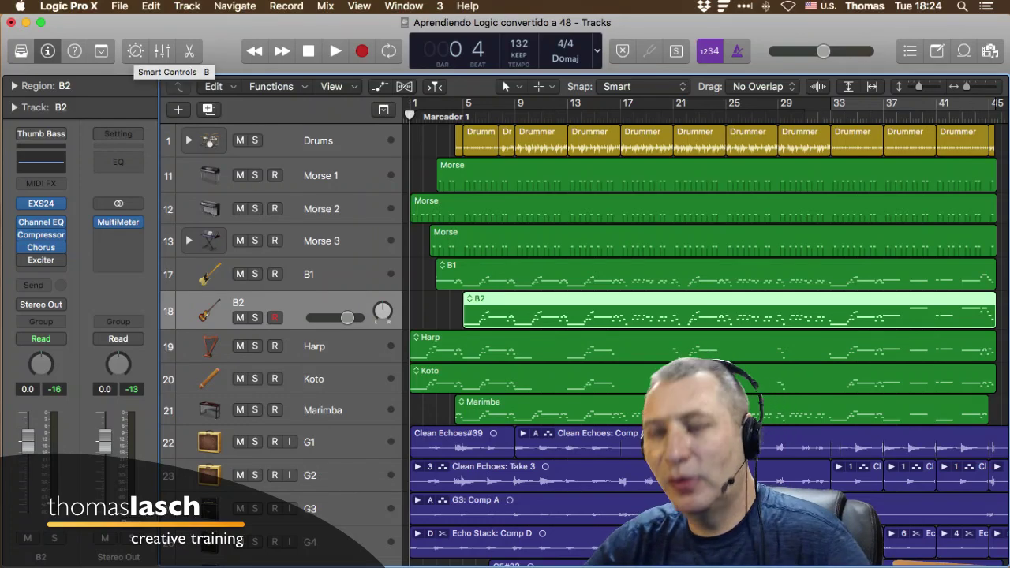
Step: Show the Smart Controls for track B2 in a slightly taller pane and set Amp Attack to 0.000 ms
{"action": "left_click", "coordinate": [135, 50]}
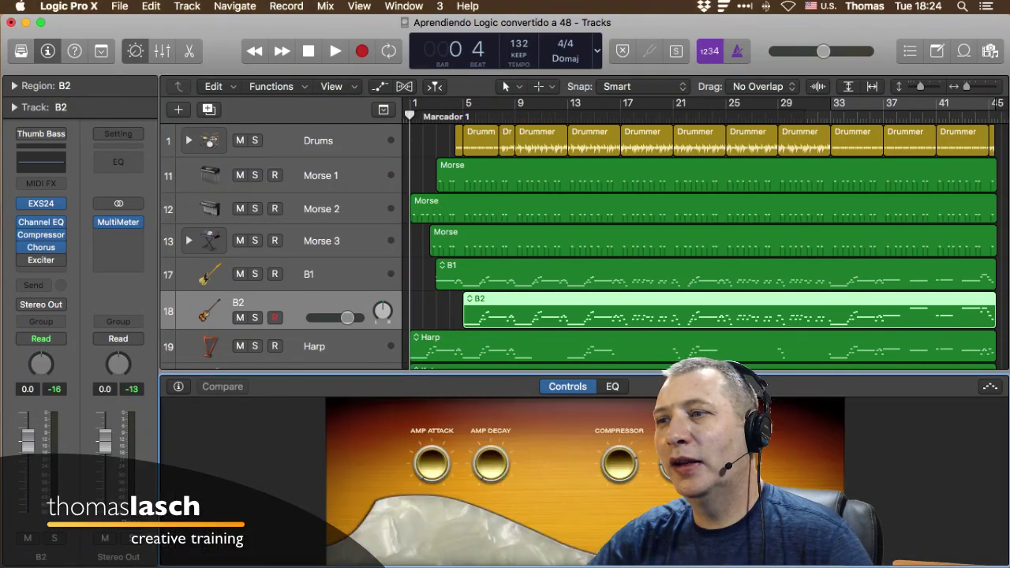
{"action": "left_click_drag", "start_coordinate": [703, 373], "coordinate": [703, 358]}
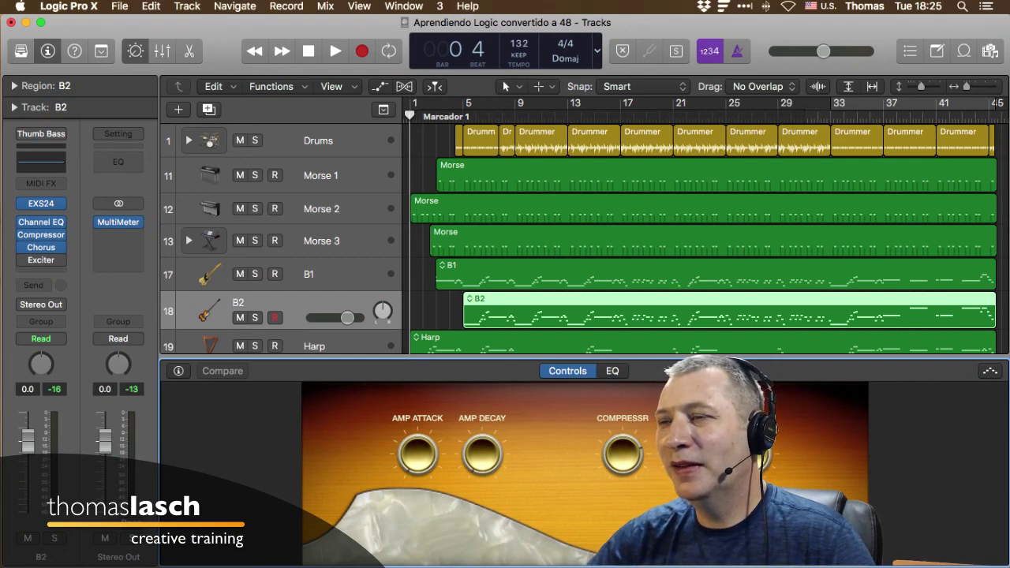
{"action": "left_click_drag", "start_coordinate": [710, 358], "coordinate": [710, 365]}
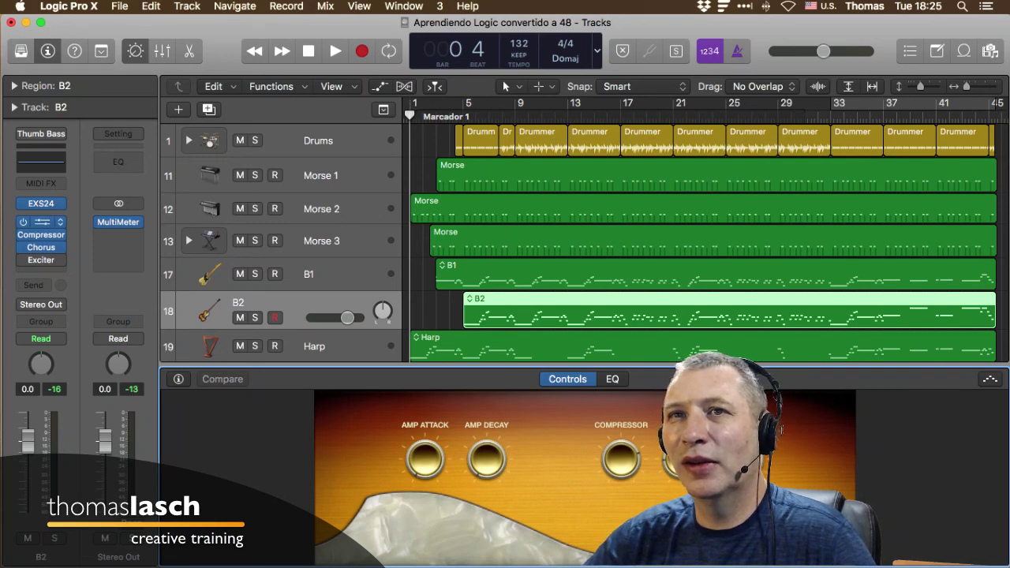
{"action": "left_click_drag", "start_coordinate": [425, 459], "coordinate": [425, 454]}
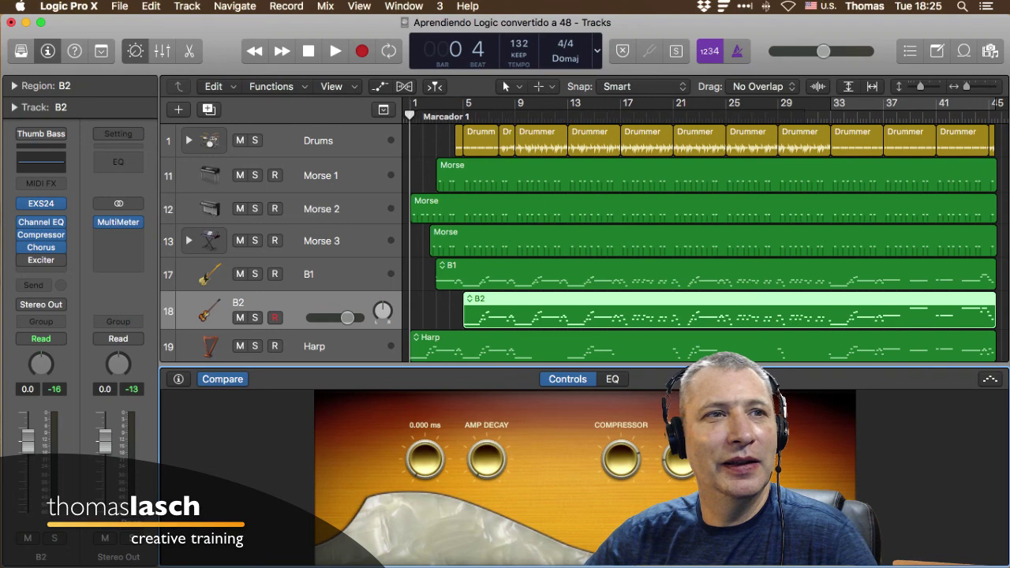
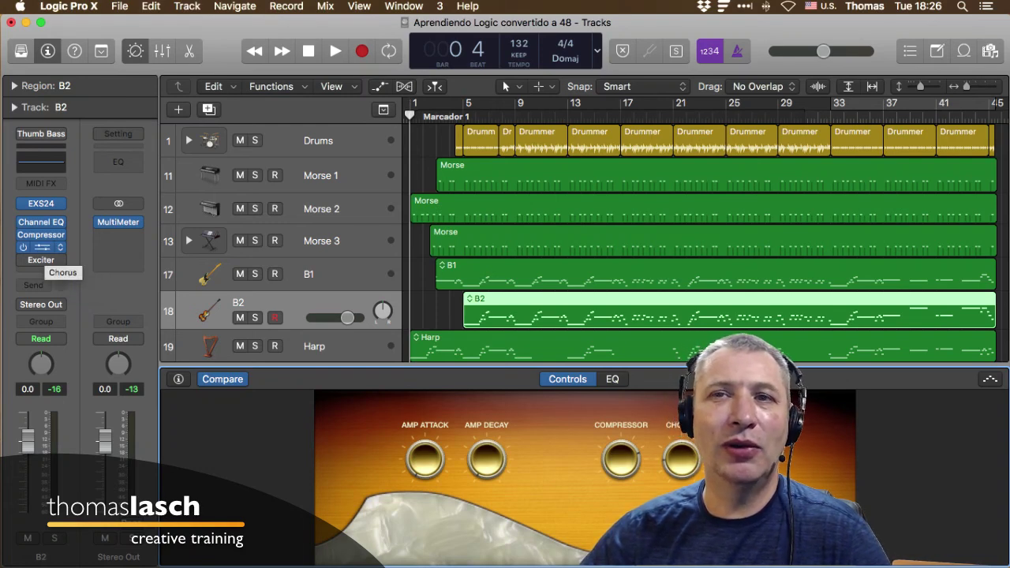
Step: Open the Chorus plug-in on B2's channel strip and look through the plug-in categories available for its slot
{"action": "left_click", "coordinate": [40, 272]}
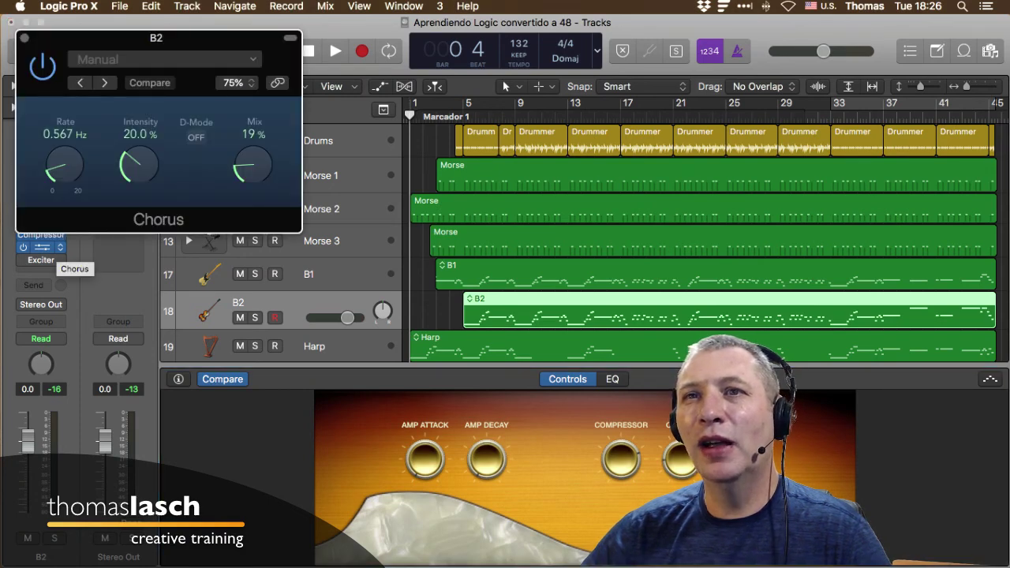
{"action": "left_click", "coordinate": [59, 247]}
{"action": "mouse_move", "coordinate": [59, 249]}
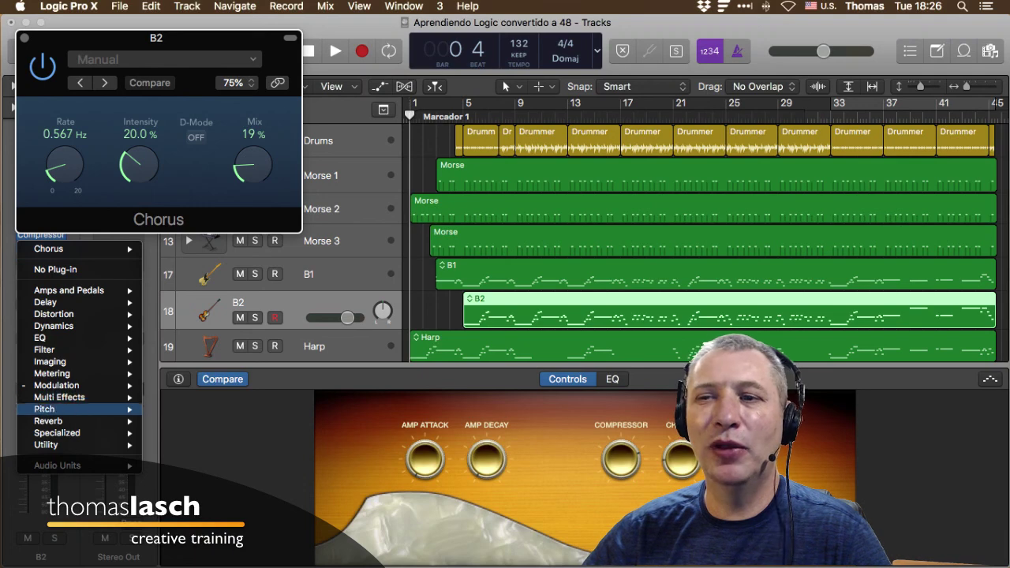
{"action": "key", "text": "Escape"}
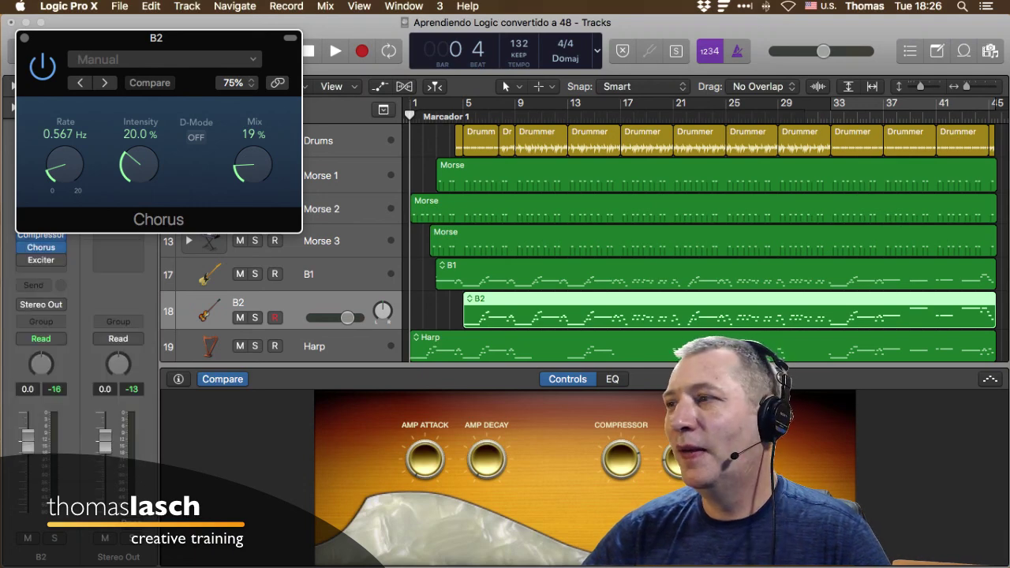
Step: Set the Chorus plug-in's Mix to 33 % and close its window
{"action": "left_click_drag", "start_coordinate": [252, 166], "coordinate": [253, 155]}
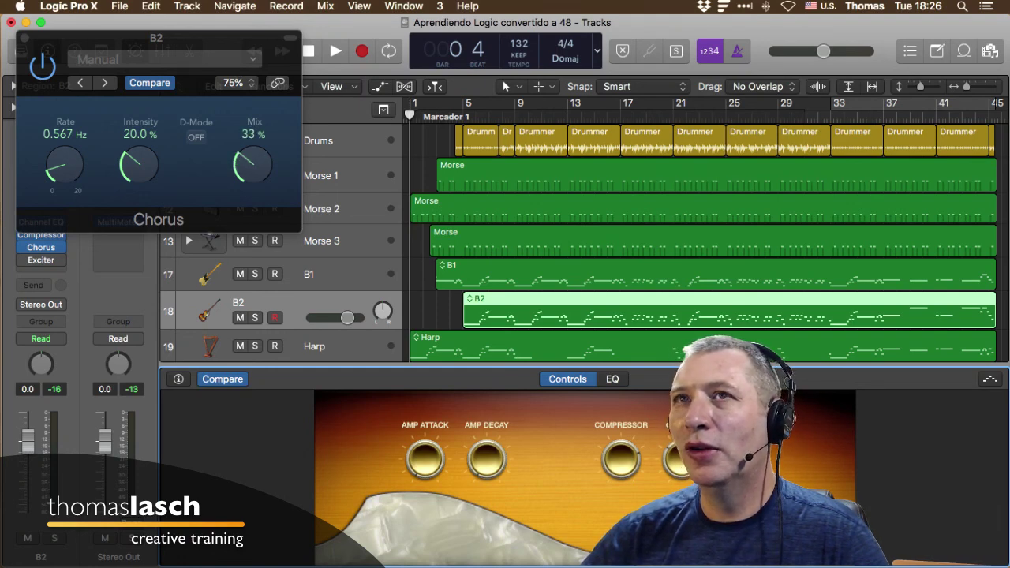
{"action": "left_click", "coordinate": [25, 37]}
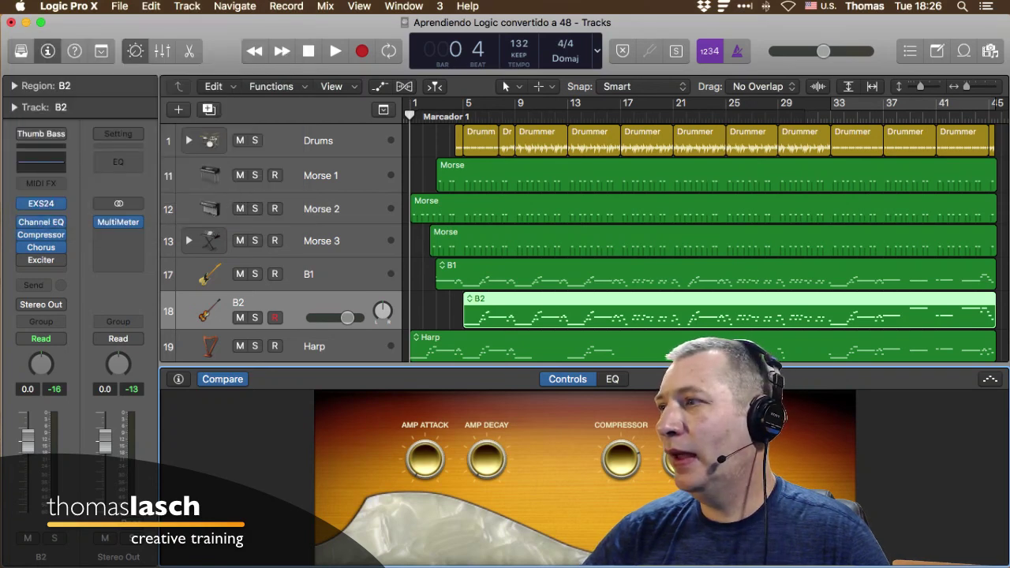
Step: Set the Compressor knob in B2's Smart Controls to -20.0 dB, briefly opening and closing the Chorus plug-in for comparison
{"action": "mouse_move", "coordinate": [621, 460]}
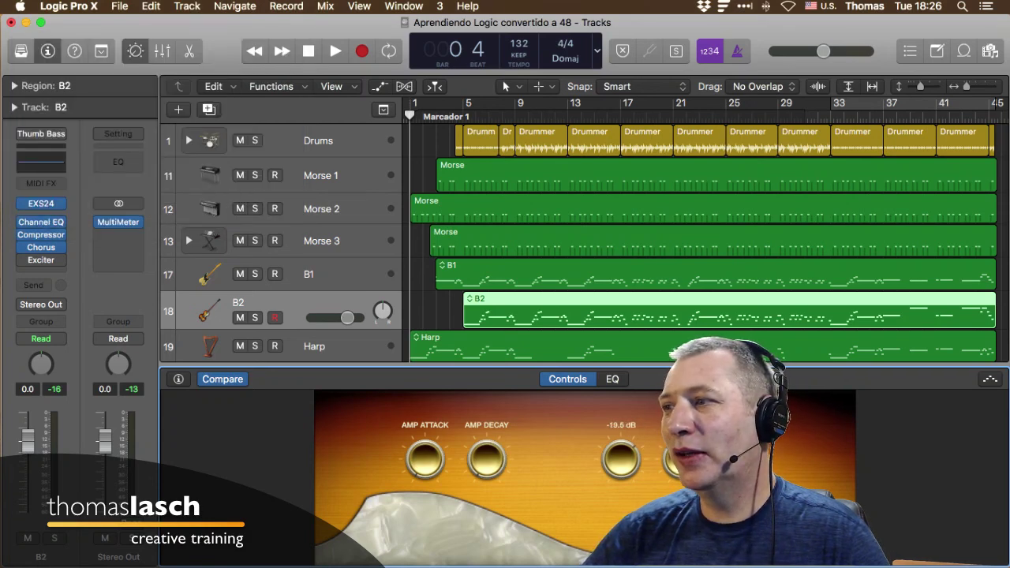
{"action": "left_click_drag", "start_coordinate": [621, 460], "coordinate": [621, 462]}
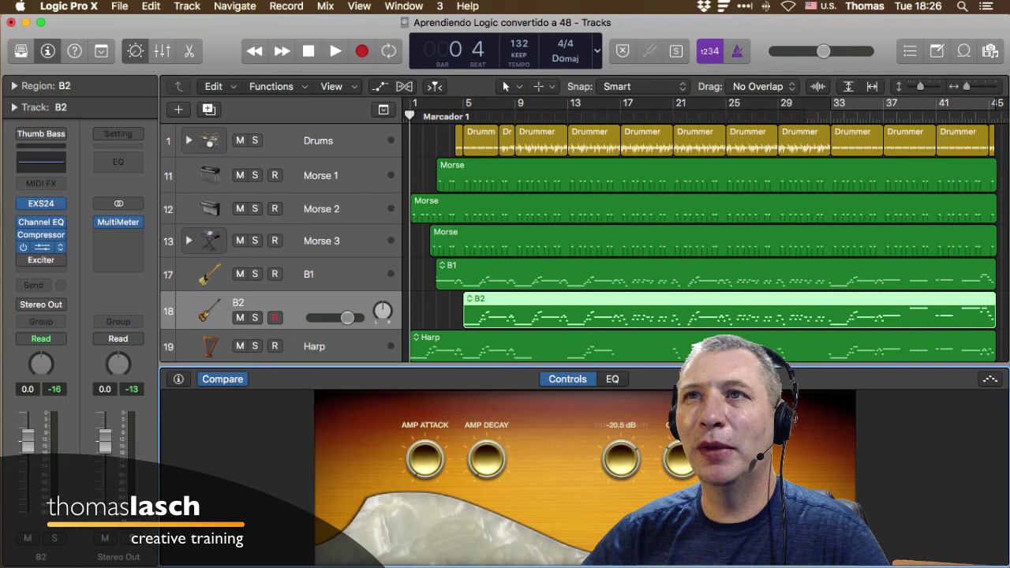
{"action": "left_click", "coordinate": [41, 247]}
{"action": "left_click_drag", "start_coordinate": [621, 460], "coordinate": [621, 459]}
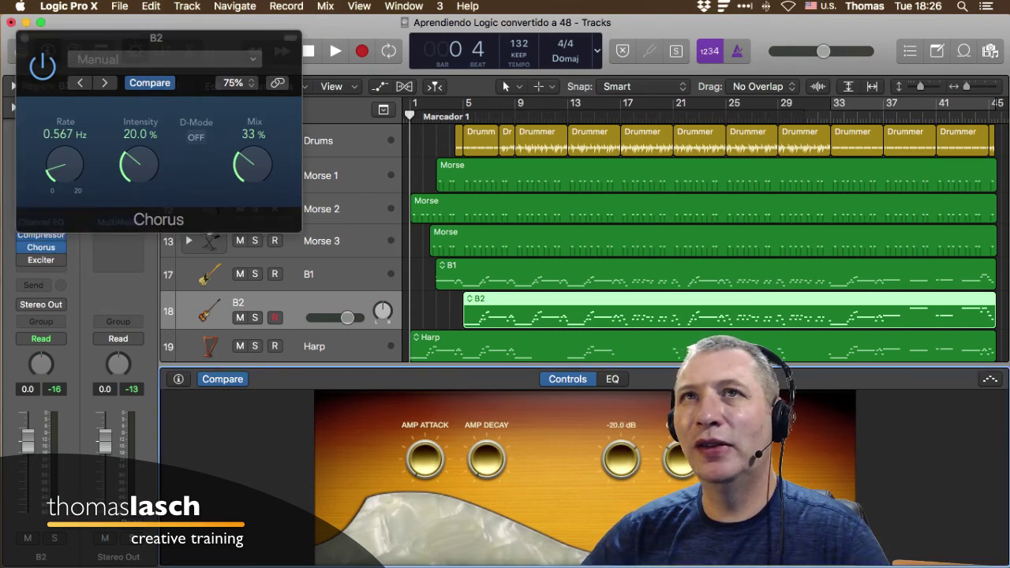
{"action": "left_click", "coordinate": [25, 37]}
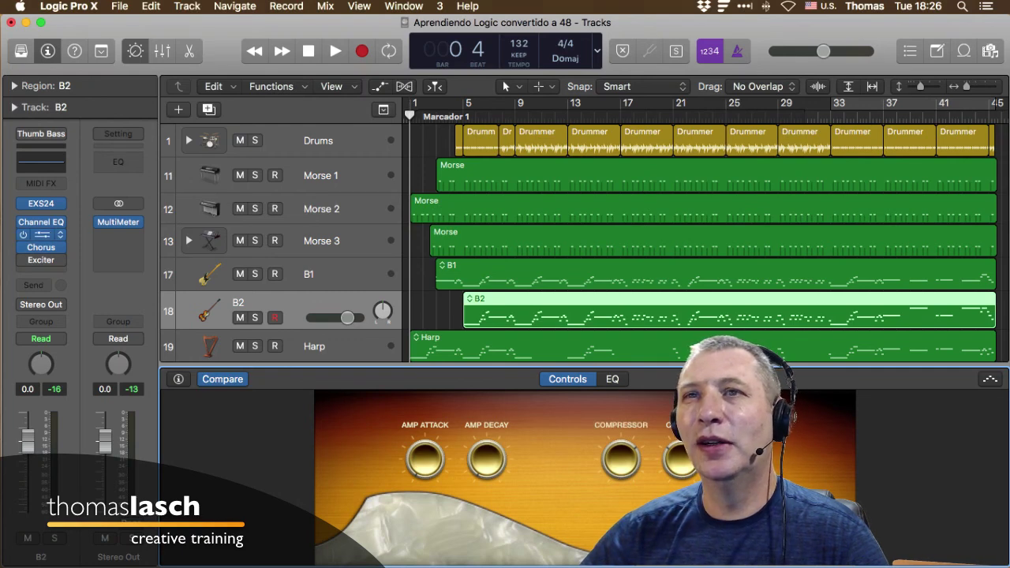
Step: Open the Compressor plug-in on B2's channel strip, adjust the Compressor Smart Control, and shrink the plug-in window to 50% view
{"action": "left_click", "coordinate": [41, 235]}
{"action": "left_click_drag", "start_coordinate": [356, 38], "coordinate": [336, 30]}
{"action": "left_click_drag", "start_coordinate": [680, 561], "coordinate": [490, 436]}
{"action": "left_click_drag", "start_coordinate": [621, 460], "coordinate": [621, 467]}
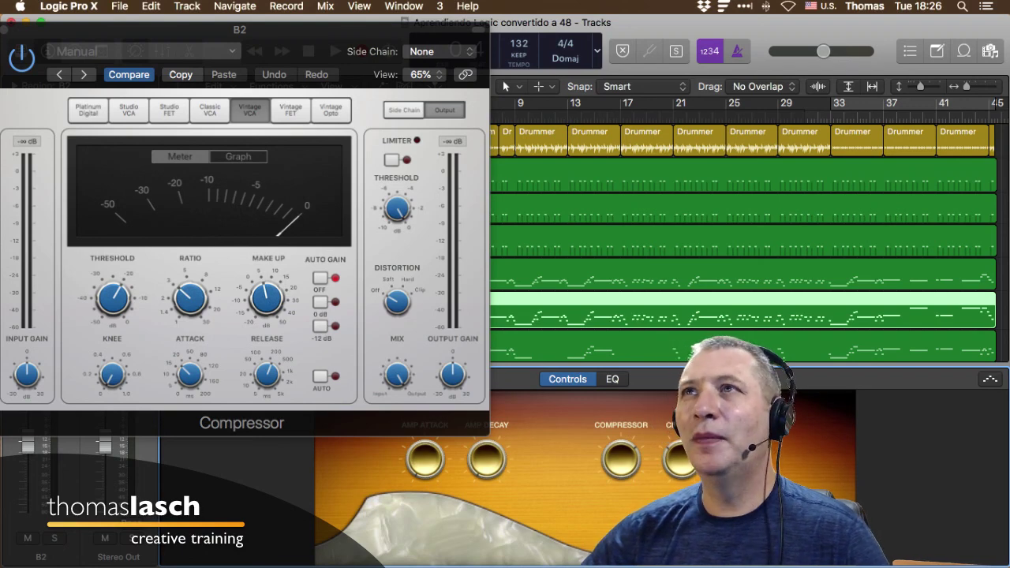
{"action": "left_click_drag", "start_coordinate": [240, 29], "coordinate": [308, 23]}
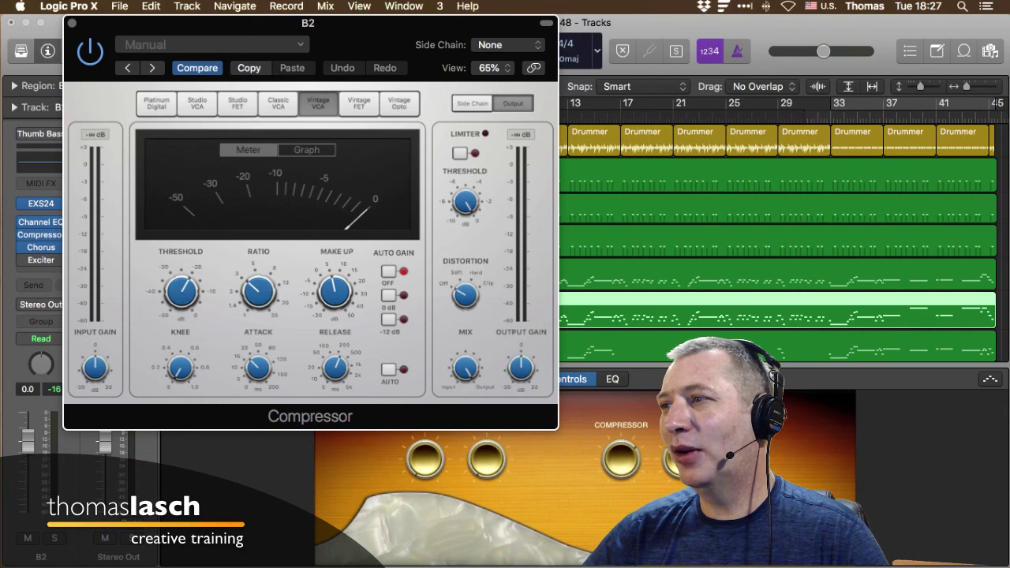
{"action": "key", "text": "super+w"}
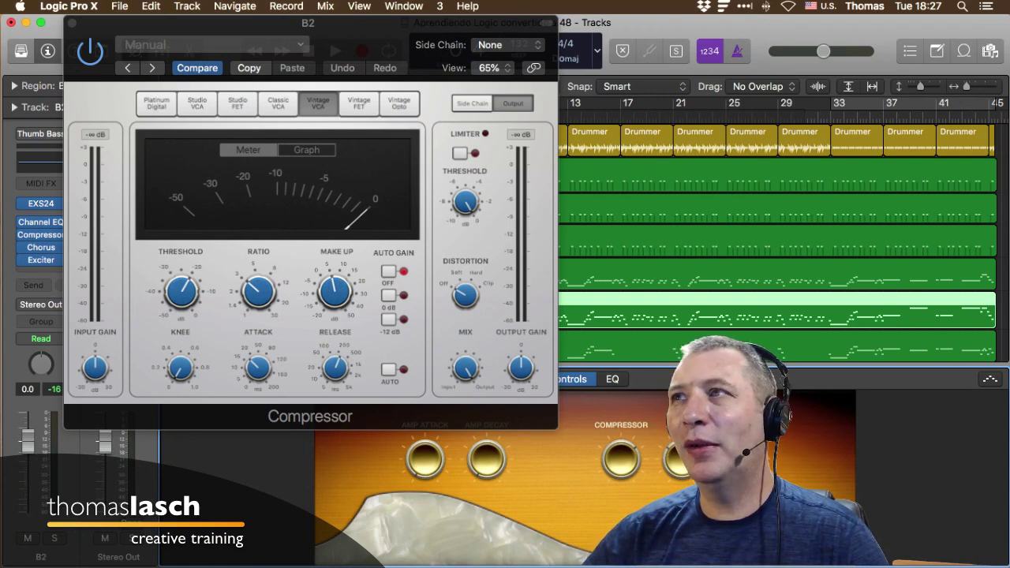
{"action": "left_click_drag", "start_coordinate": [557, 428], "coordinate": [445, 356]}
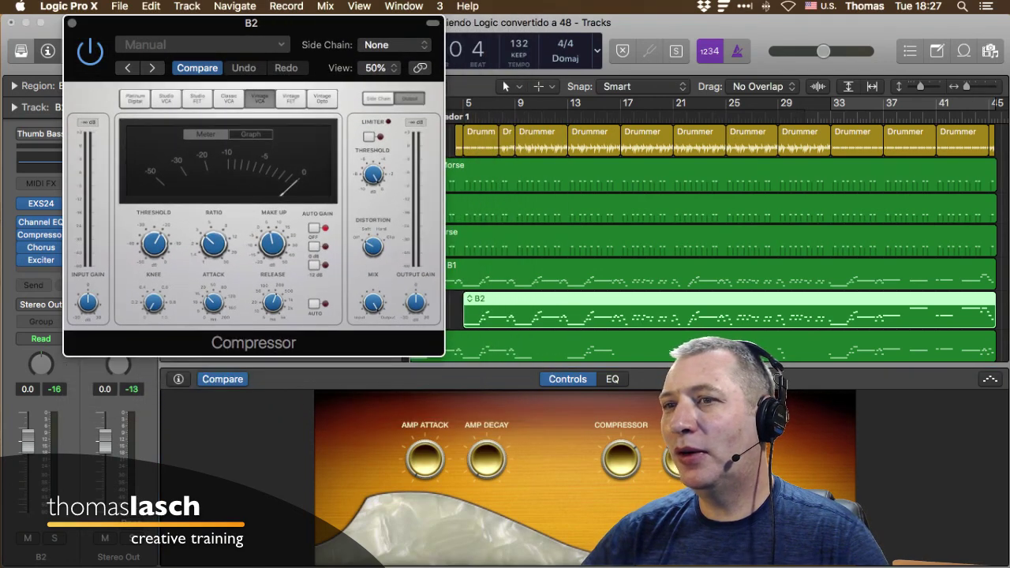
Step: Show the Smart Controls inspector and use Learn to map the Exciter knob to the Compressor's Distortion, testing it at OFF
{"action": "left_click", "coordinate": [178, 380]}
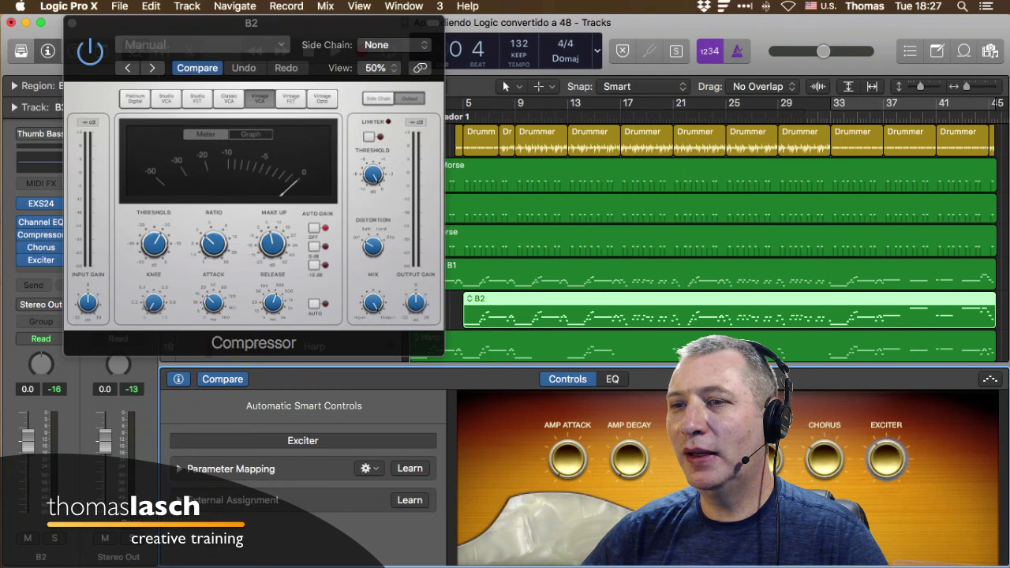
{"action": "left_click", "coordinate": [410, 468]}
{"action": "left_click", "coordinate": [409, 468]}
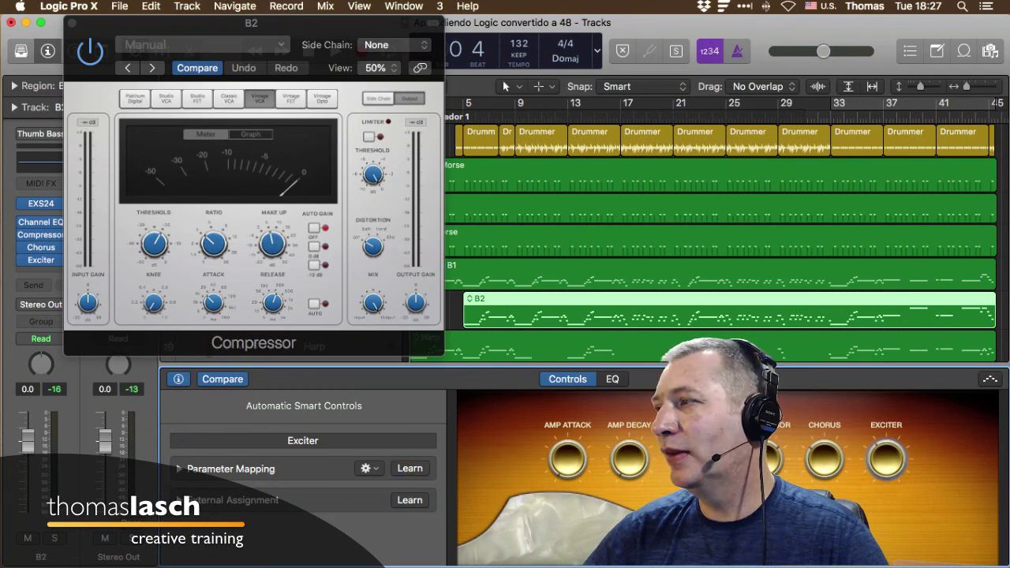
{"action": "mouse_move", "coordinate": [887, 459]}
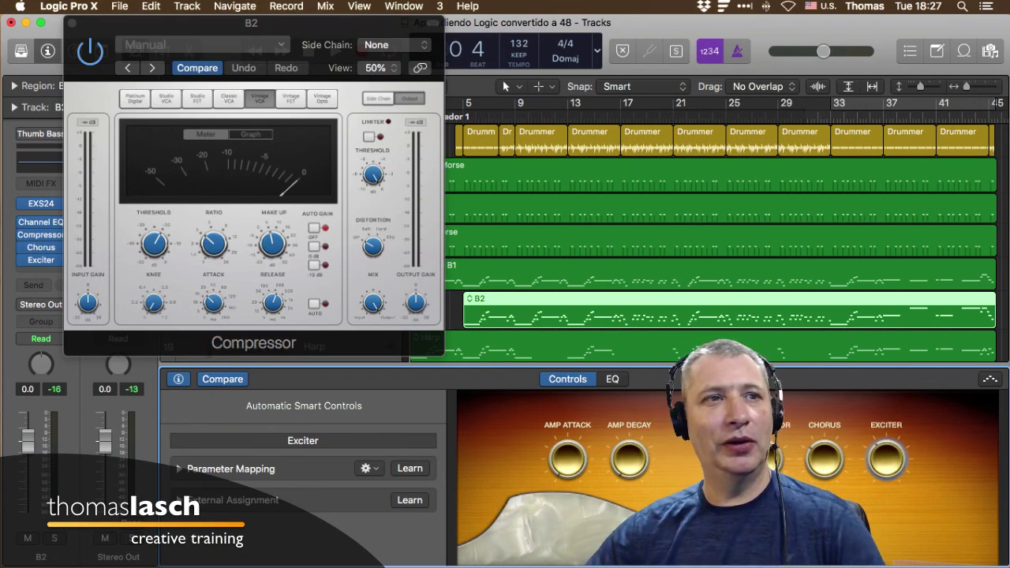
{"action": "left_click", "coordinate": [409, 469]}
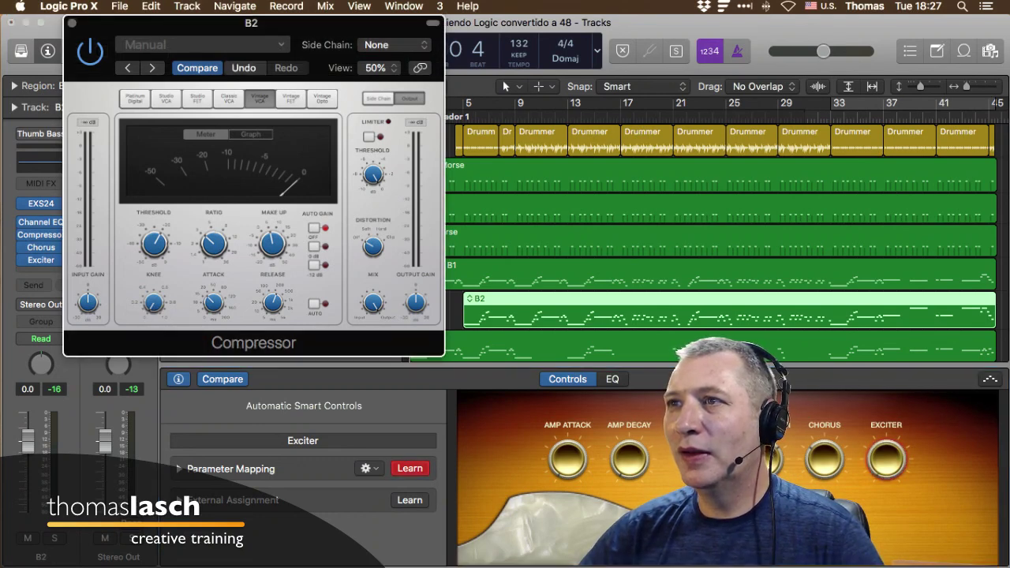
{"action": "mouse_move", "coordinate": [373, 246]}
{"action": "left_mouse_down"}
{"action": "mouse_move", "coordinate": [374, 236]}
{"action": "mouse_move", "coordinate": [373, 246]}
{"action": "left_mouse_up"}
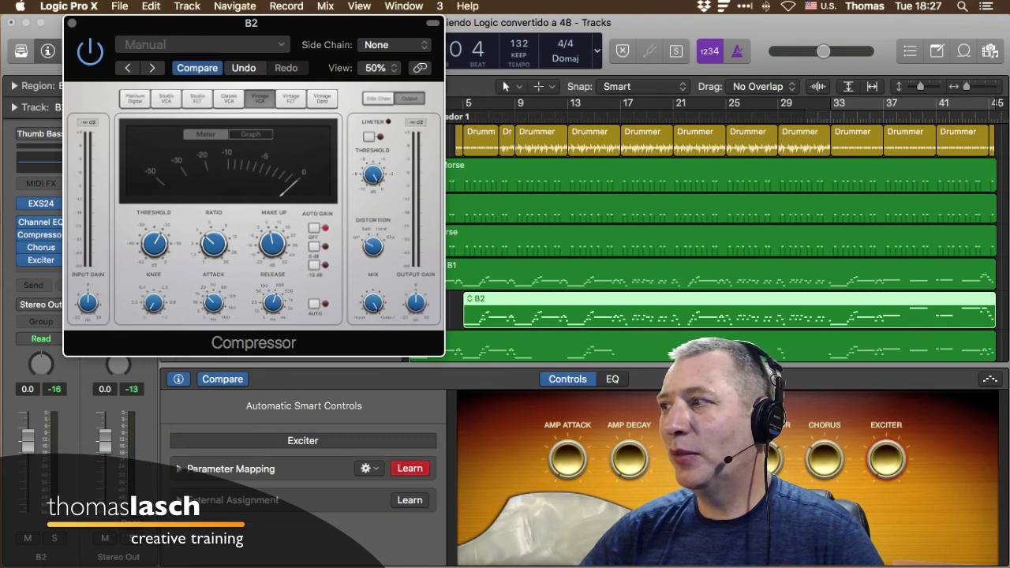
{"action": "left_click_drag", "start_coordinate": [886, 459], "coordinate": [887, 472]}
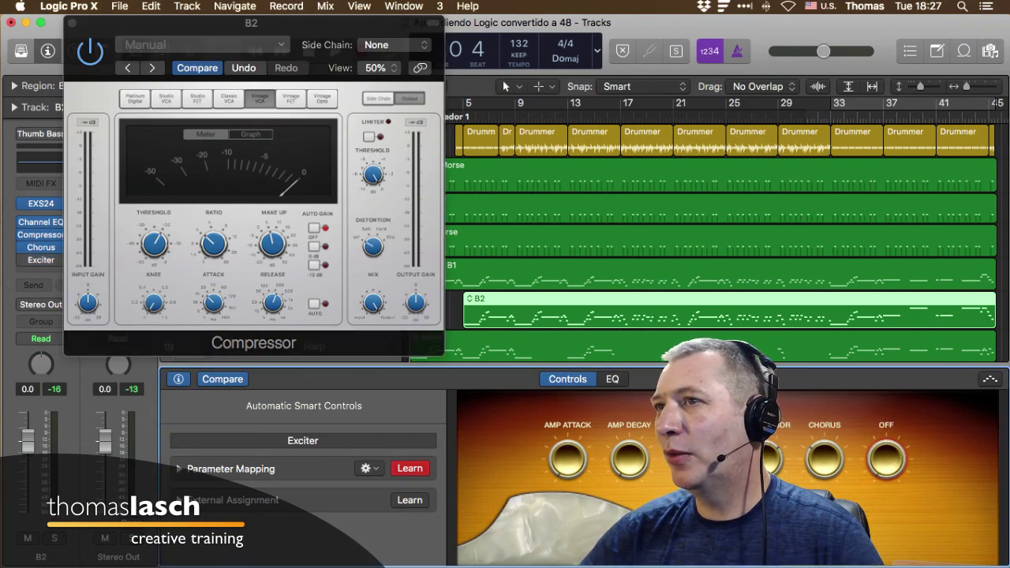
{"action": "mouse_move", "coordinate": [374, 246]}
{"action": "left_mouse_down"}
{"action": "mouse_move", "coordinate": [374, 236]}
{"action": "mouse_move", "coordinate": [374, 246]}
{"action": "left_mouse_up"}
{"action": "left_click", "coordinate": [410, 469]}
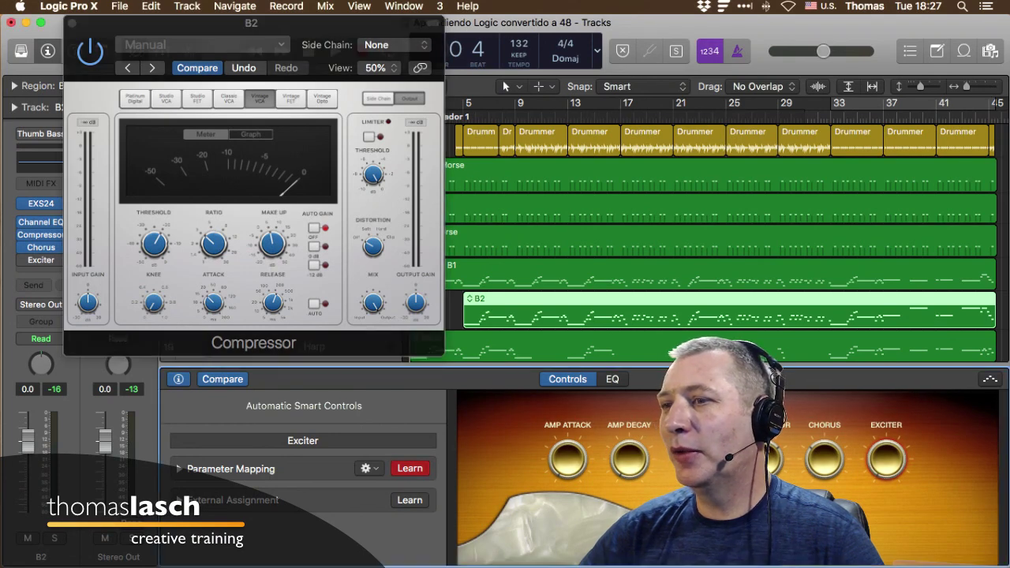
{"action": "left_click_drag", "start_coordinate": [887, 459], "coordinate": [886, 453]}
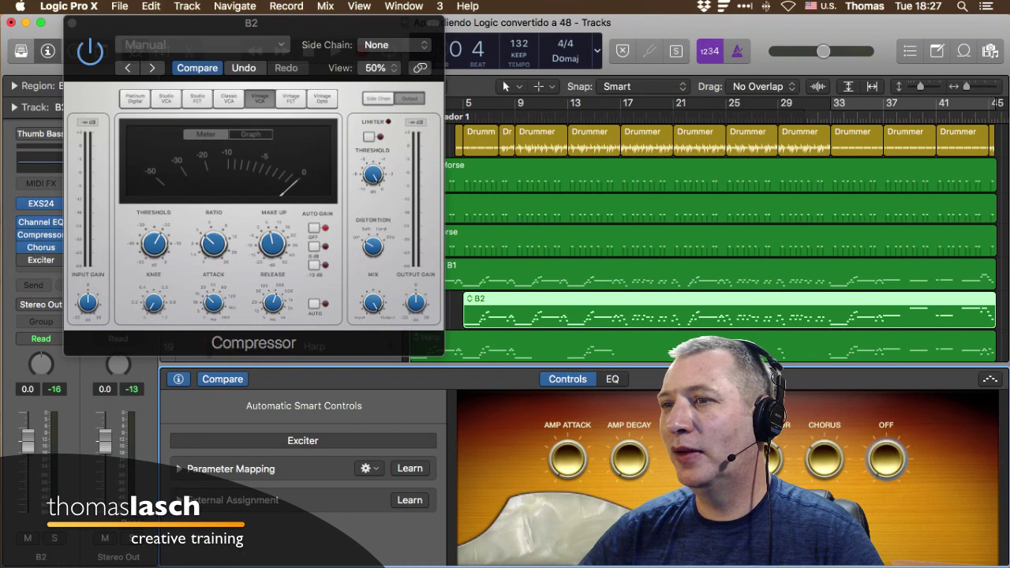
Step: Use Learn to map the Exciter knob to the Compressor's Output Gain, then turn the knob to -3.0 dB
{"action": "left_click", "coordinate": [410, 469]}
{"action": "left_click", "coordinate": [416, 303]}
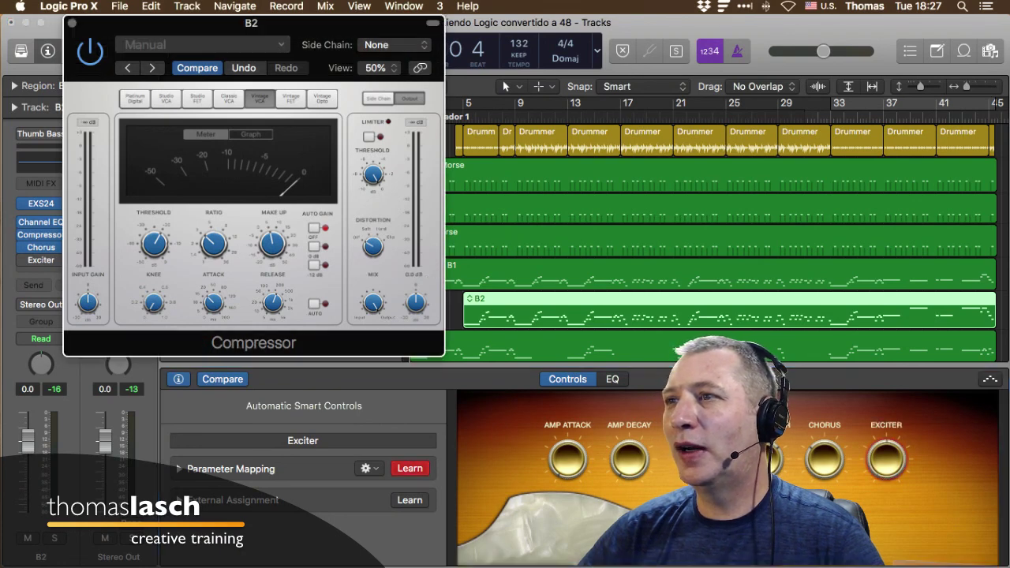
{"action": "mouse_move", "coordinate": [416, 303]}
{"action": "left_mouse_down"}
{"action": "mouse_move", "coordinate": [416, 284]}
{"action": "mouse_move", "coordinate": [416, 297]}
{"action": "left_mouse_up"}
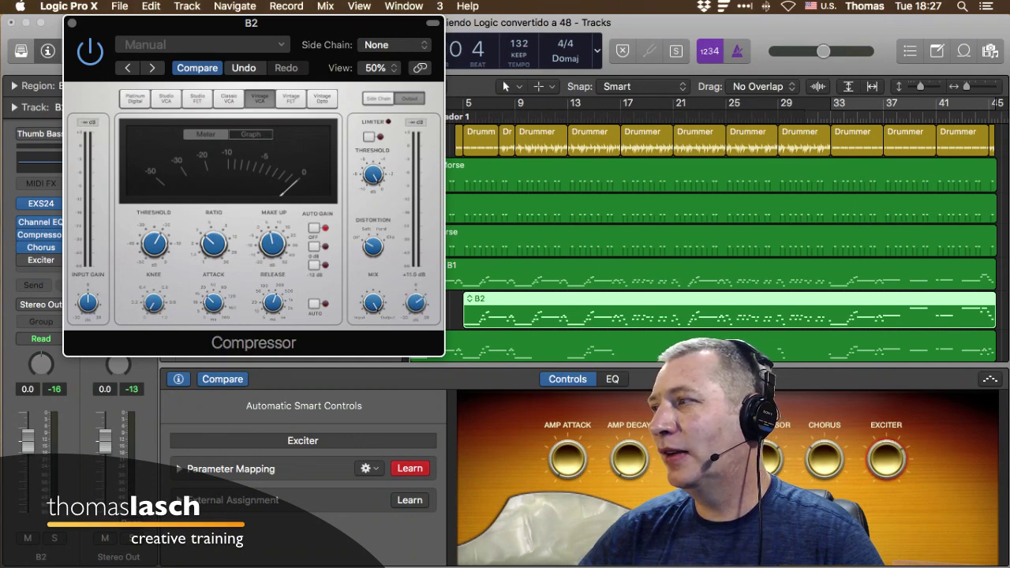
{"action": "left_click", "coordinate": [887, 460]}
{"action": "left_click_drag", "start_coordinate": [886, 459], "coordinate": [886, 471]}
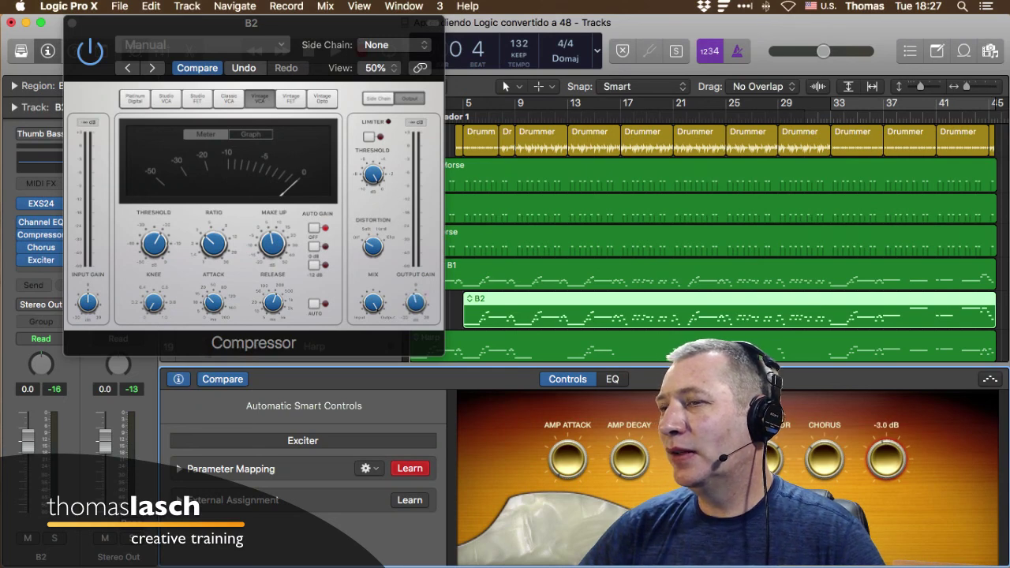
Step: Hide the Smart Controls inspector, close the Compressor window, and hide the Smart Controls
{"action": "left_click", "coordinate": [179, 379]}
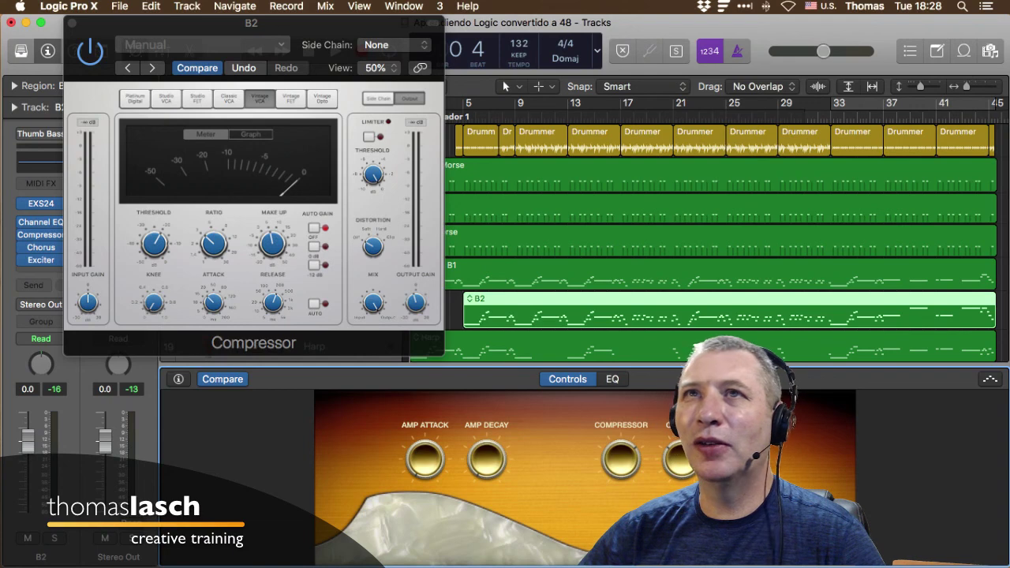
{"action": "left_click", "coordinate": [72, 23]}
{"action": "left_click", "coordinate": [72, 22]}
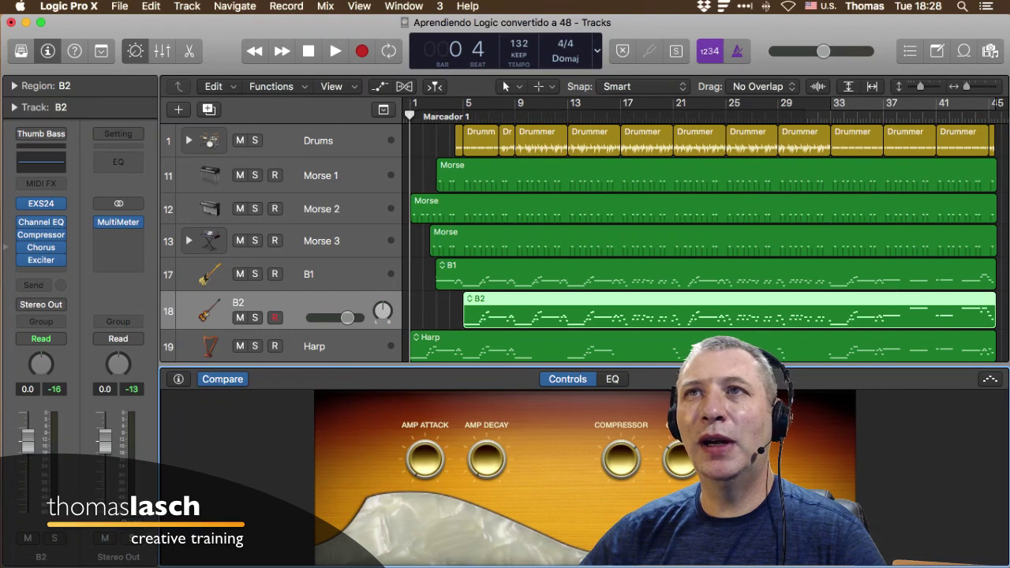
{"action": "left_click", "coordinate": [135, 51]}
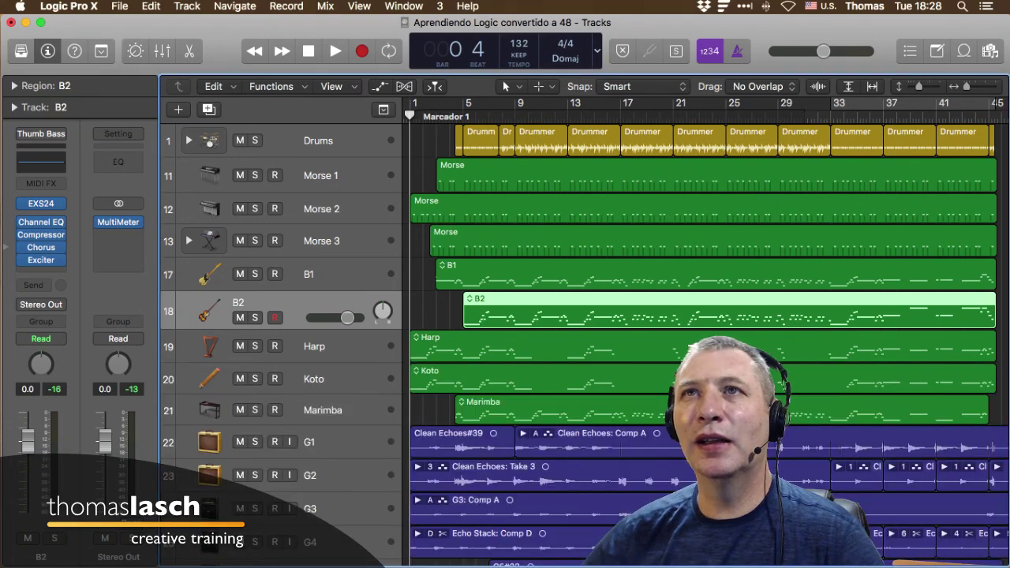
Step: Show the Toolbar, toggle Track Zoom so that it ends switched off for track B2, and hide the Toolbar again
{"action": "left_click", "coordinate": [101, 51]}
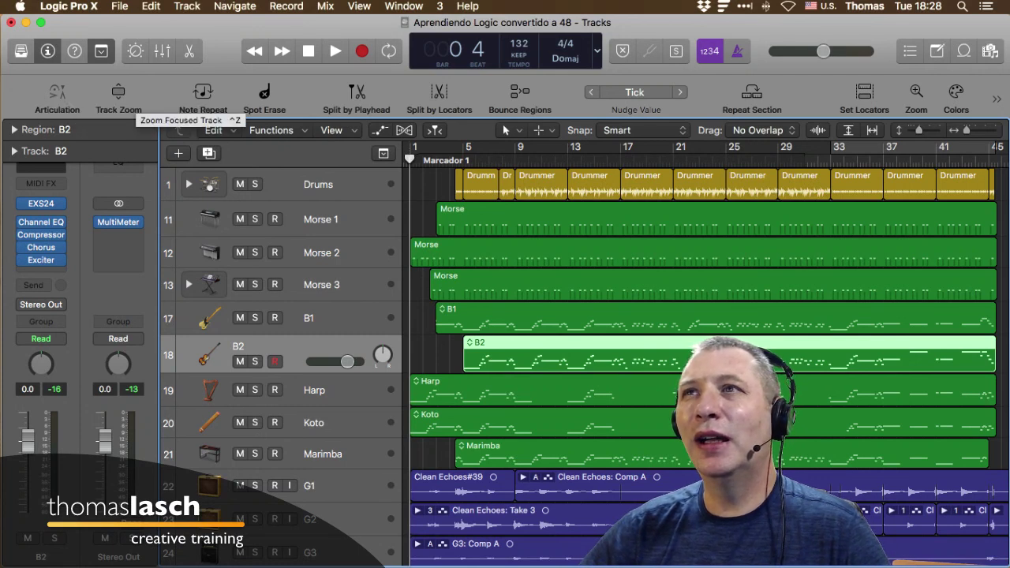
{"action": "left_click", "coordinate": [118, 92]}
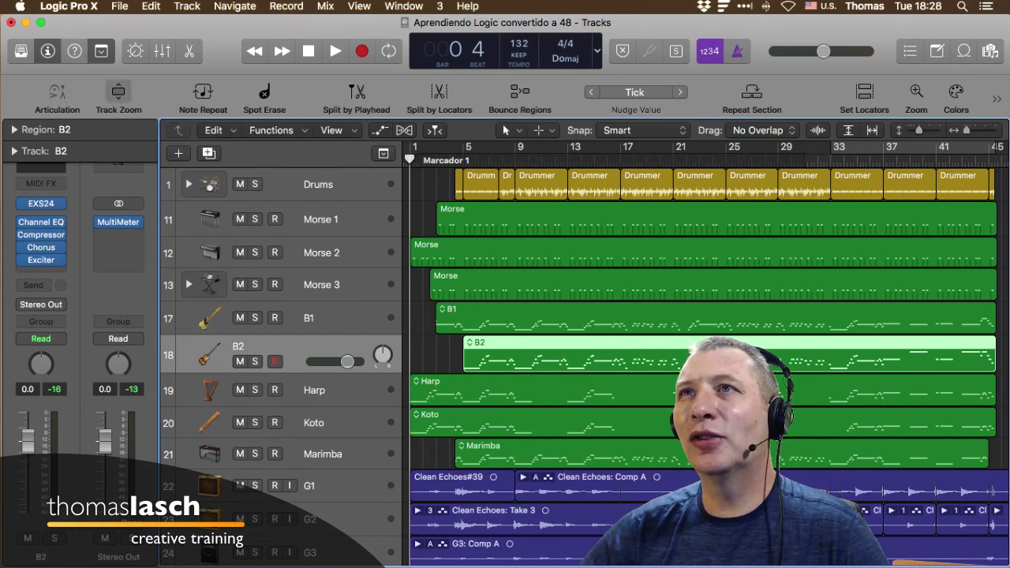
{"action": "left_click", "coordinate": [119, 92]}
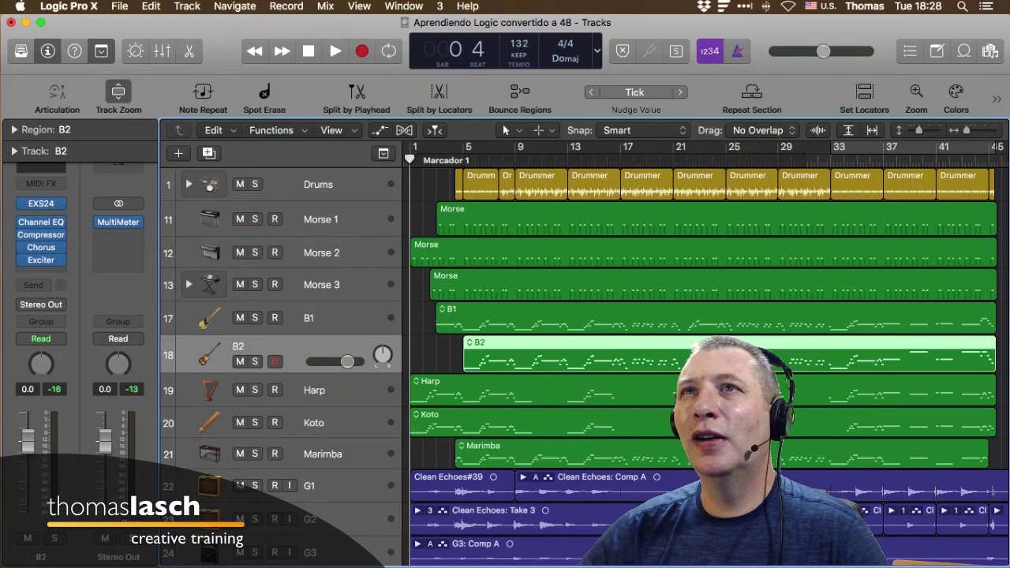
{"action": "left_click", "coordinate": [119, 91]}
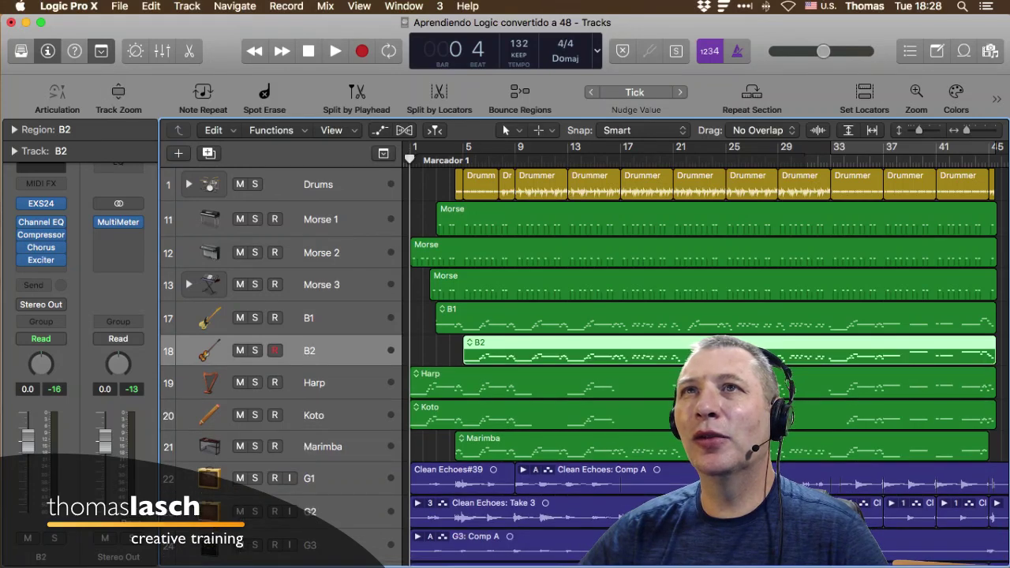
{"action": "left_click", "coordinate": [101, 51]}
{"action": "left_click", "coordinate": [101, 52]}
{"action": "left_click", "coordinate": [101, 51]}
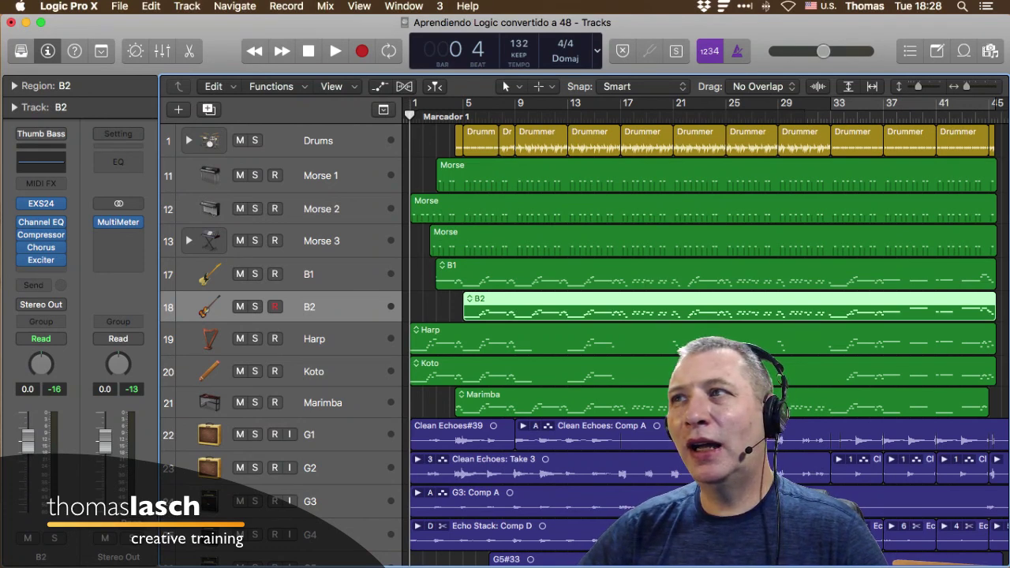
Step: Show the Morse region on track Morse 2 in a separate Piano Roll window, move that window, and close it
{"action": "left_click", "coordinate": [702, 208]}
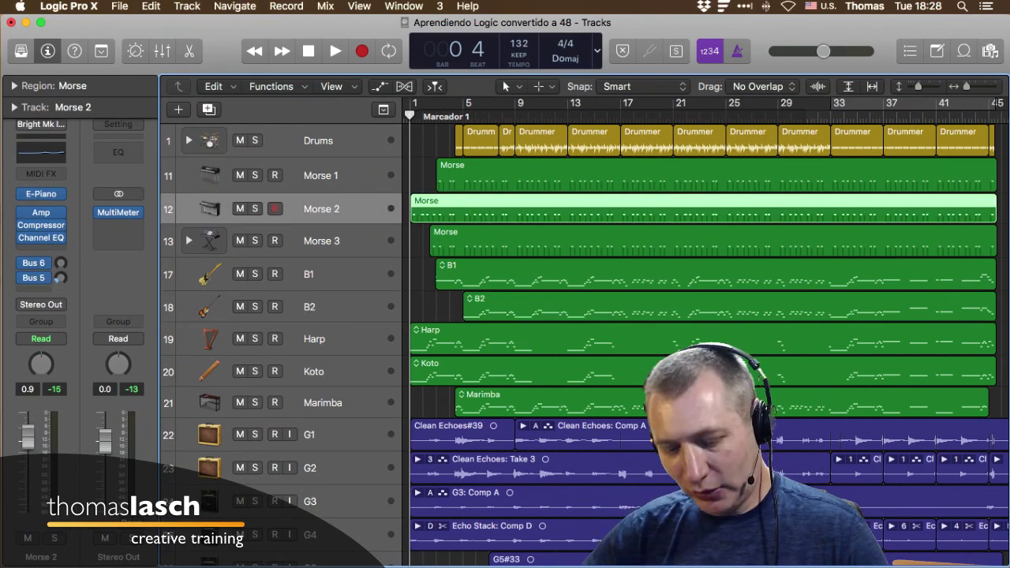
{"action": "key", "text": "super+4"}
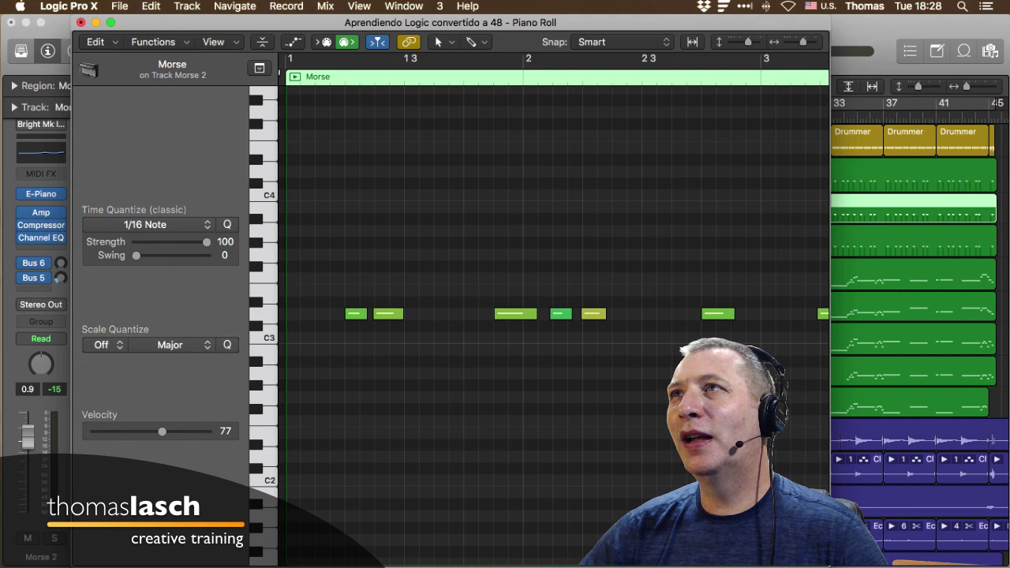
{"action": "left_click_drag", "start_coordinate": [450, 22], "coordinate": [486, 28]}
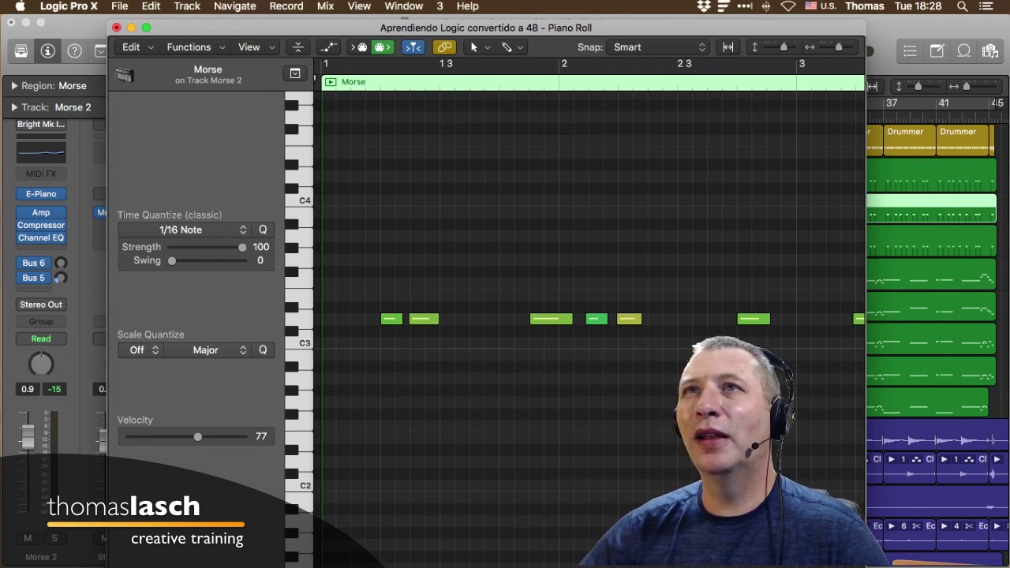
{"action": "key", "text": "super+w"}
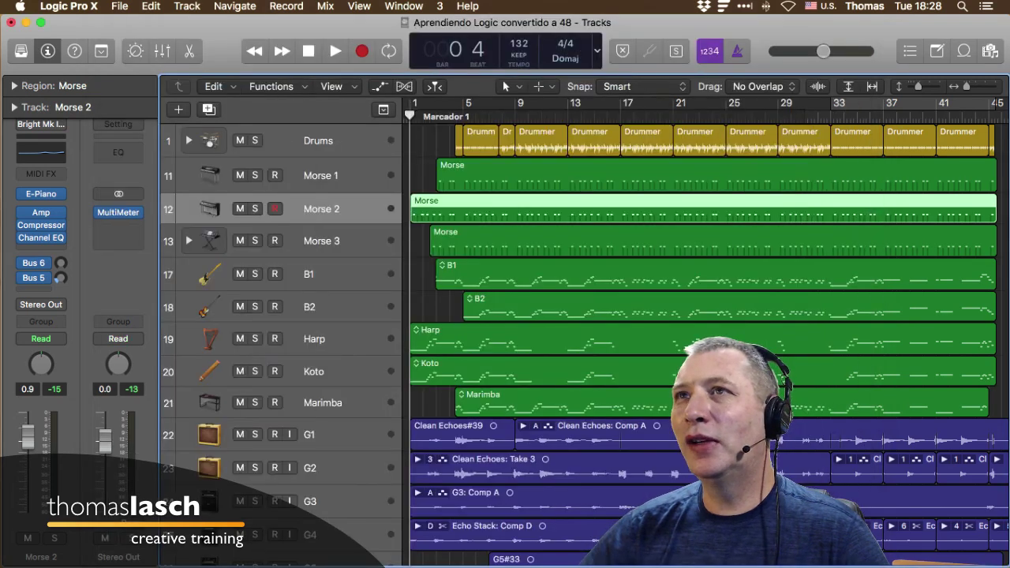
Step: Show the Piano Roll below the tracks and switch to the Score editor to view the Morse region's notation
{"action": "key", "text": "p"}
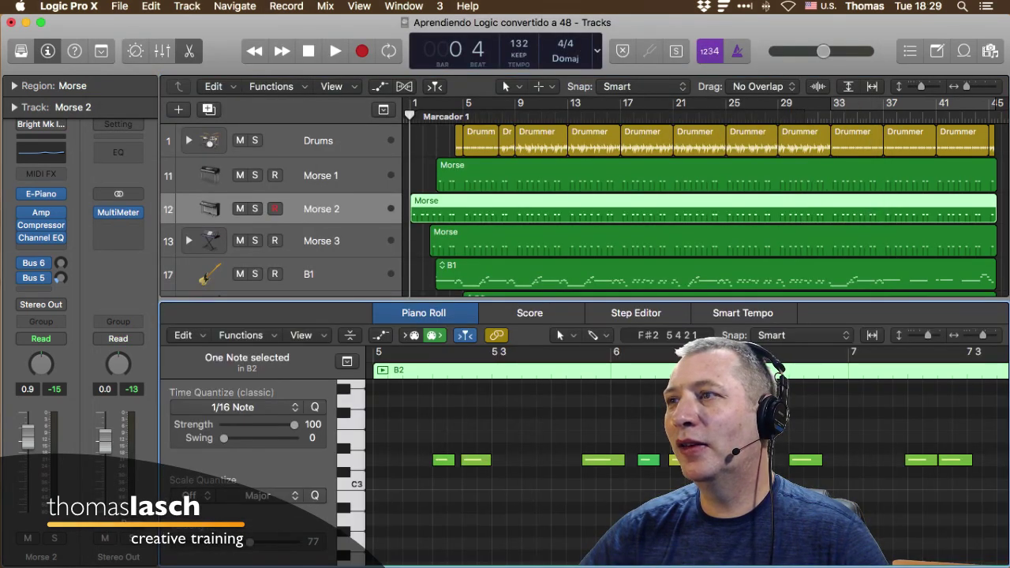
{"action": "key", "text": "n"}
{"action": "scroll", "coordinate": [585, 473], "scroll_direction": "down", "scroll_amount": 6}
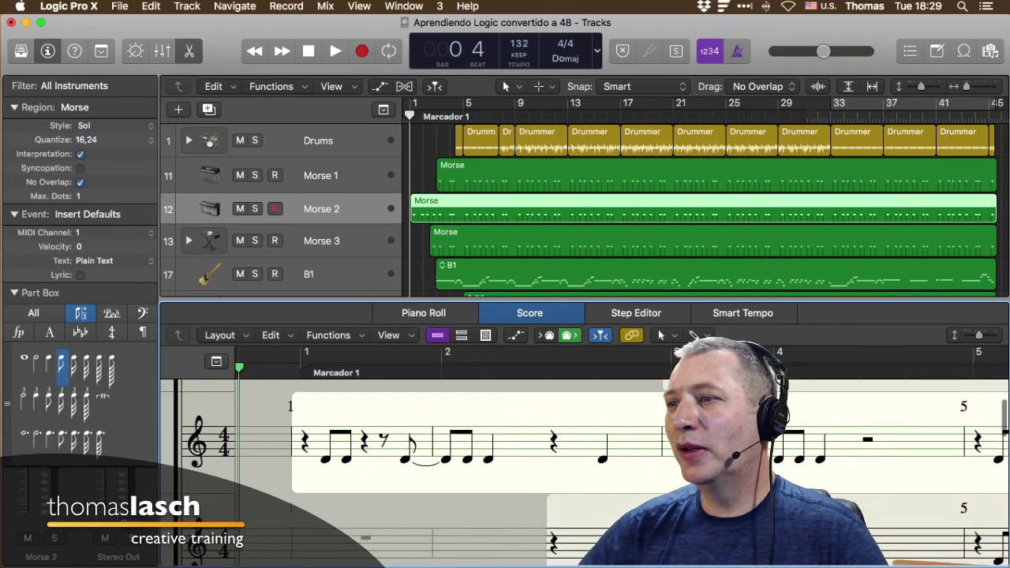
Step: Look over the notation in the Score editor, cycling through wrapped view and page view and back to linear view
{"action": "scroll", "coordinate": [584, 473], "scroll_direction": "up", "scroll_amount": 2}
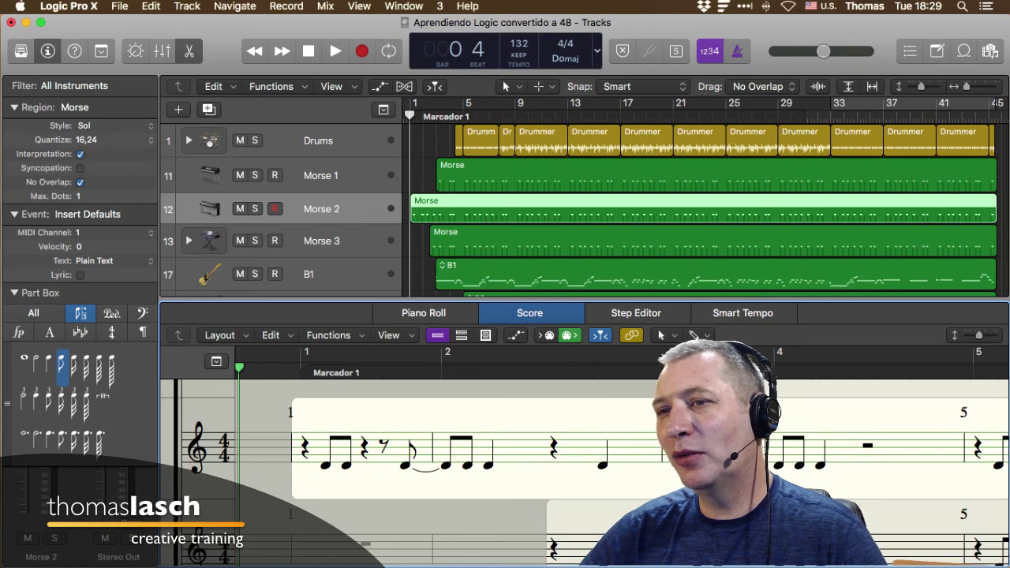
{"action": "scroll", "coordinate": [584, 474], "scroll_direction": "down", "scroll_amount": 2}
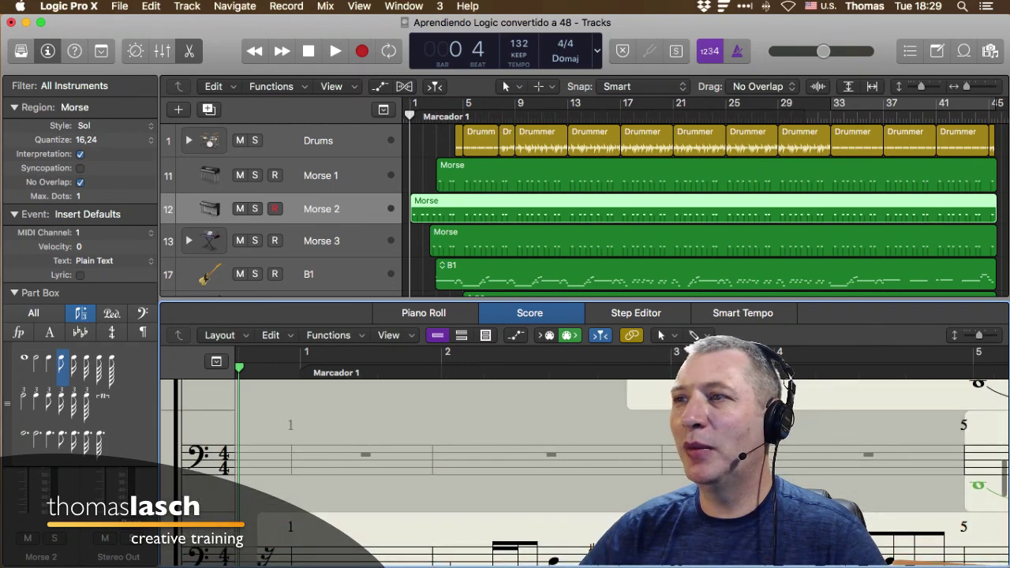
{"action": "scroll", "coordinate": [584, 474], "scroll_direction": "up", "scroll_amount": 2}
{"action": "key", "text": "ctrl+p"}
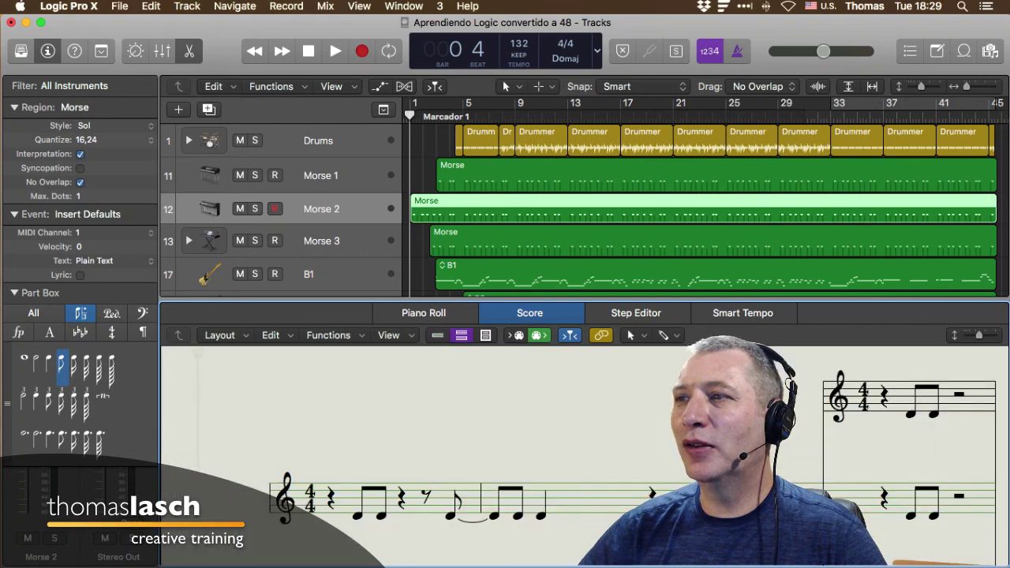
{"action": "key", "text": "ctrl+p"}
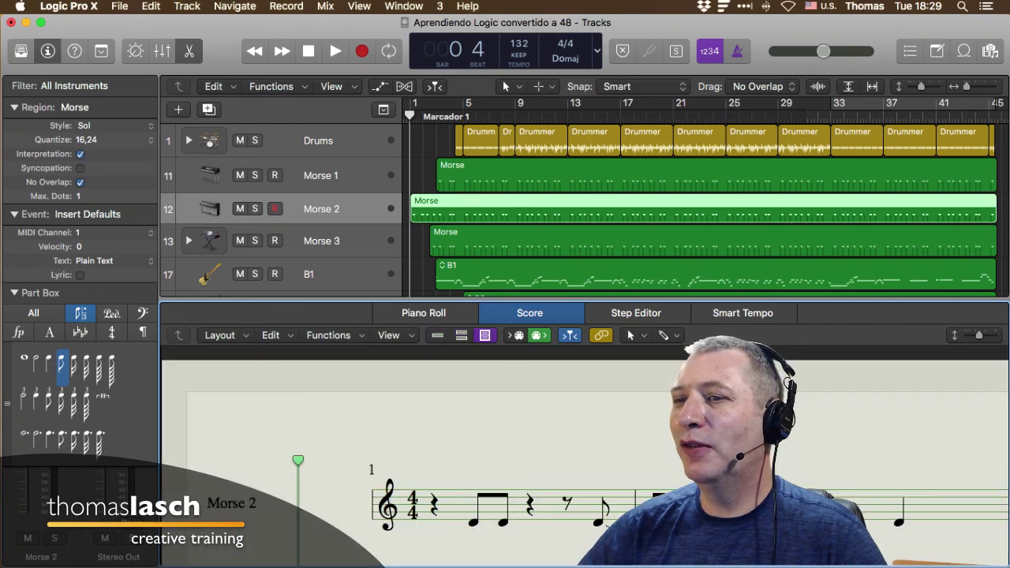
{"action": "key", "text": "ctrl+p"}
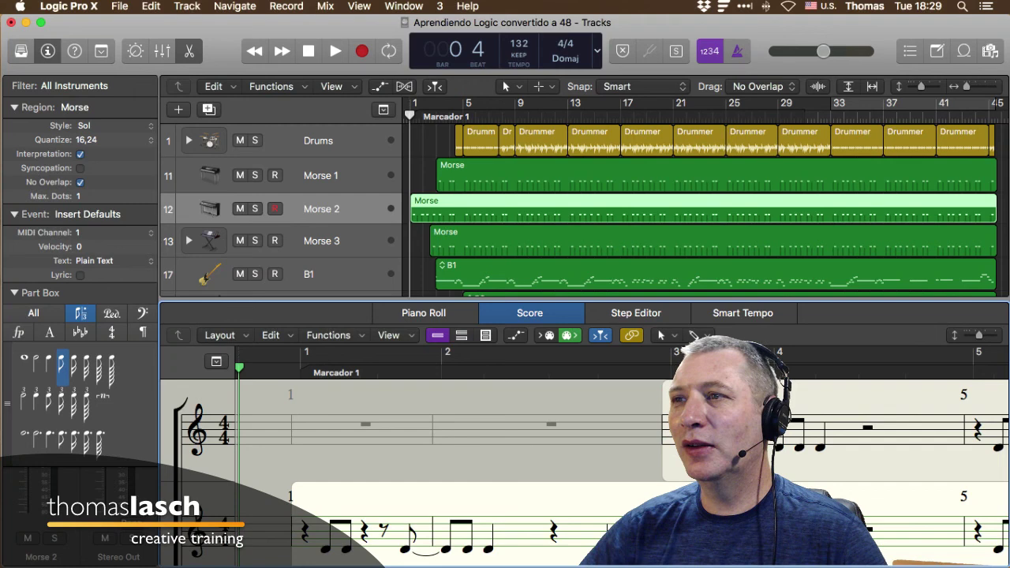
Step: Switch to the Piano Roll and hide the editor area, and step the track selection to Morse 3 and back to Morse 2
{"action": "key", "text": "p"}
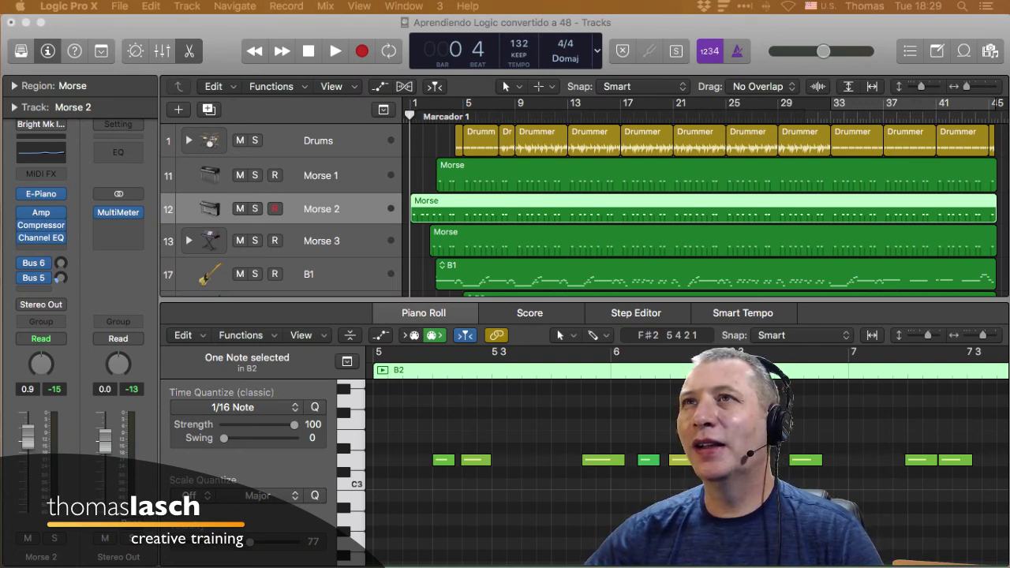
{"action": "key", "text": "e"}
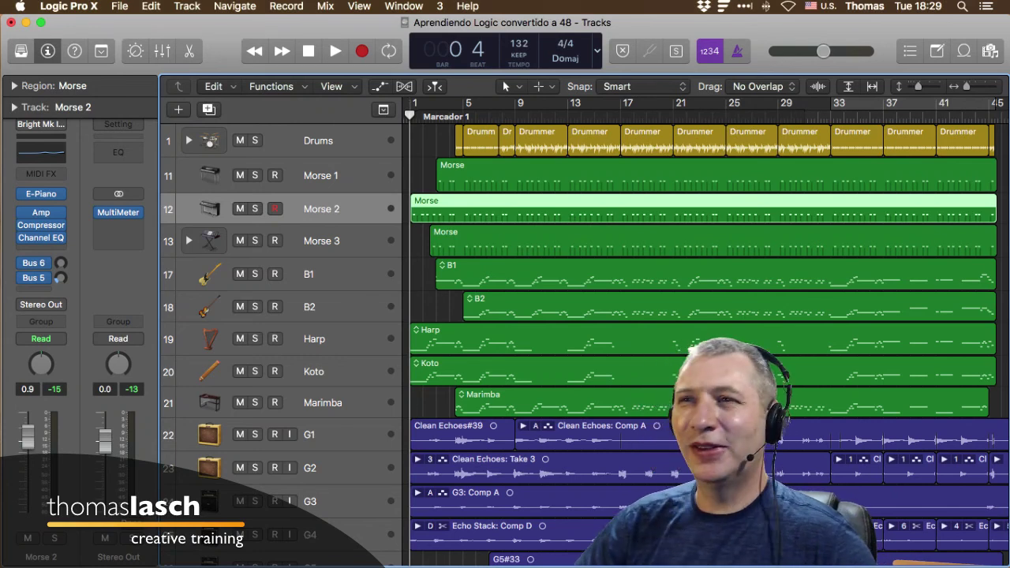
{"action": "key", "text": "Down"}
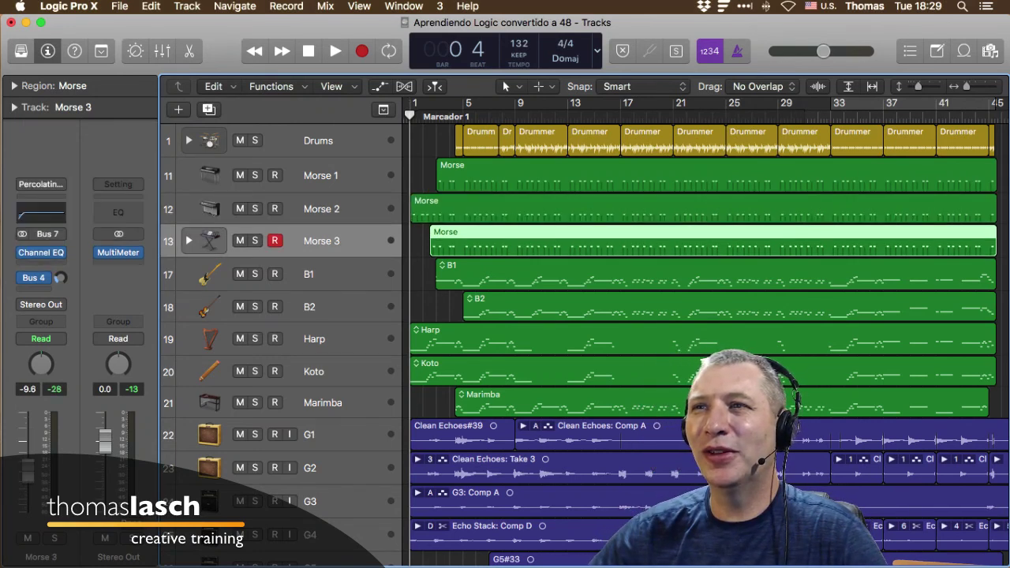
{"action": "key", "text": "Up"}
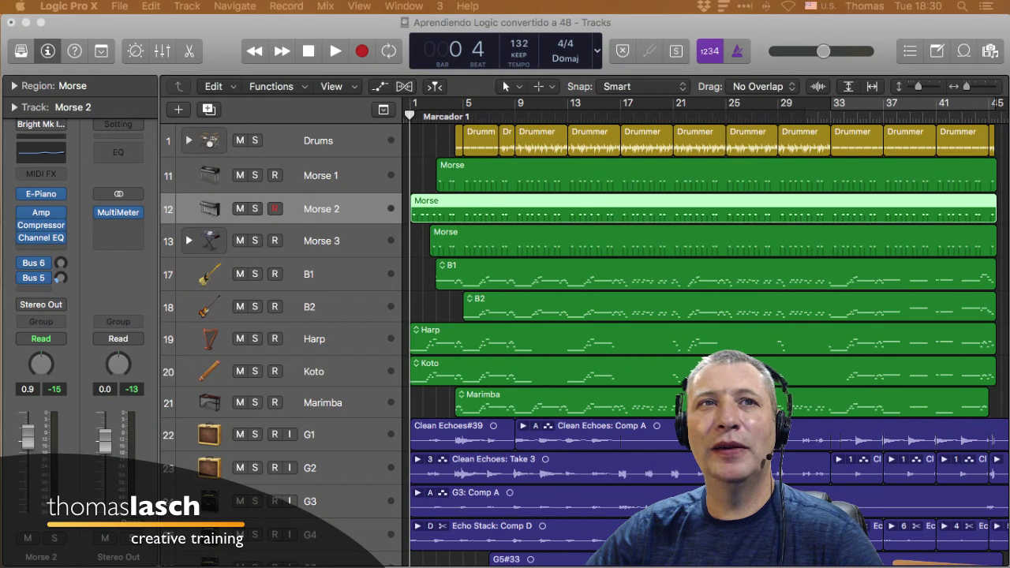
Step: Review the list of available screensets and recall Screenset 1
{"action": "key", "text": "super+Tab"}
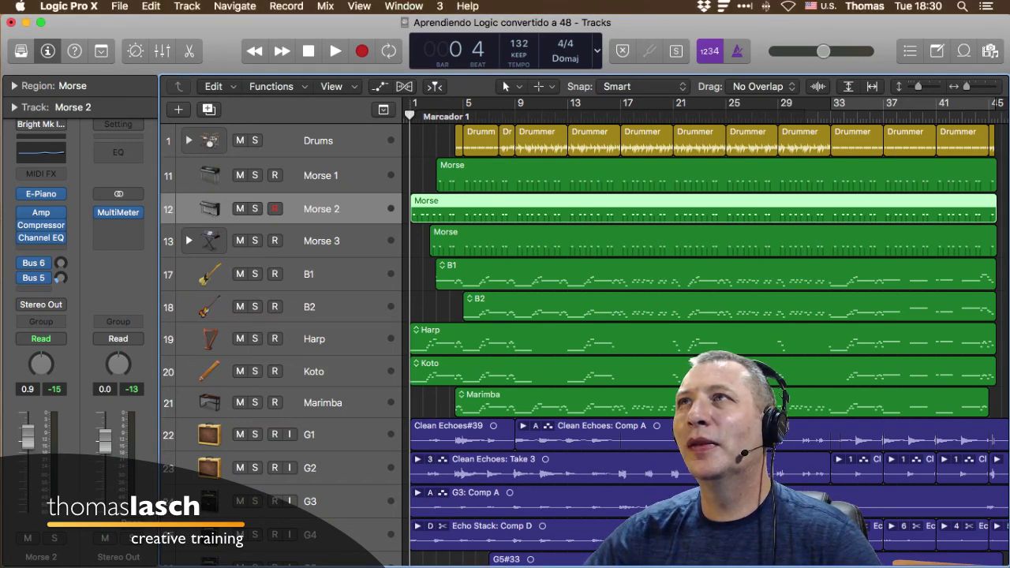
{"action": "left_click", "coordinate": [440, 7]}
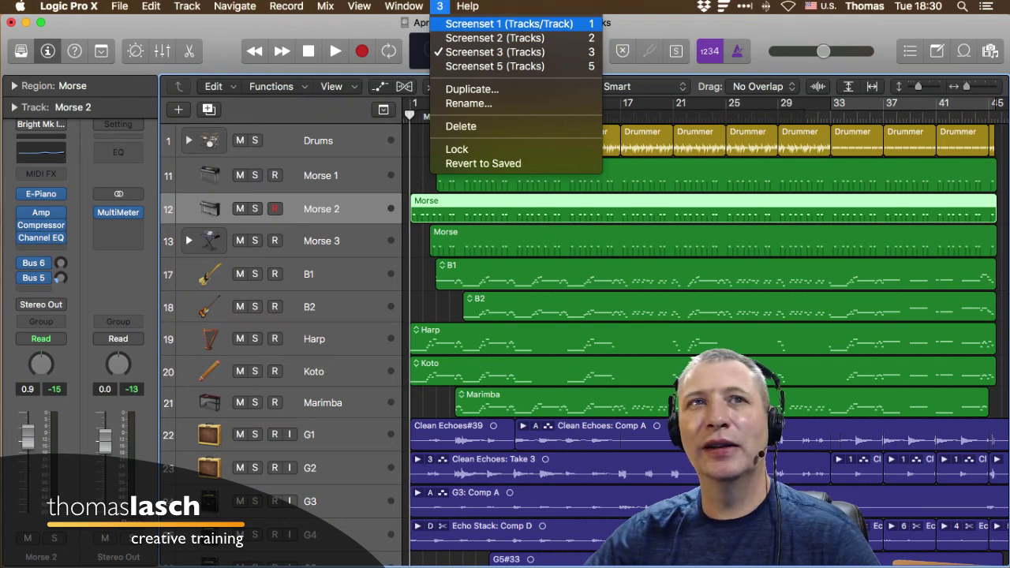
{"action": "key", "text": "Escape"}
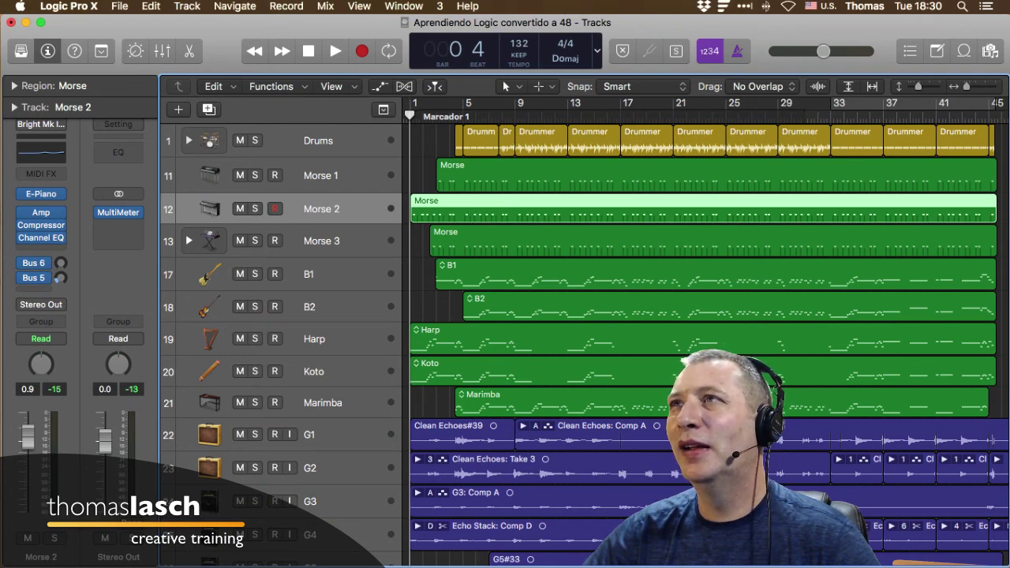
{"action": "left_click", "coordinate": [440, 6]}
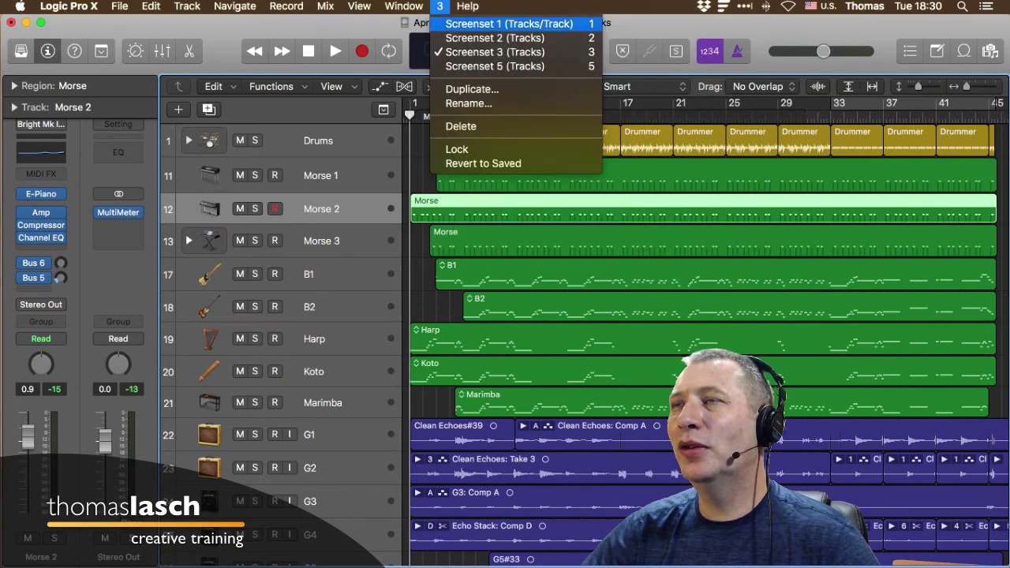
{"action": "key", "text": "Escape"}
{"action": "key", "text": "1"}
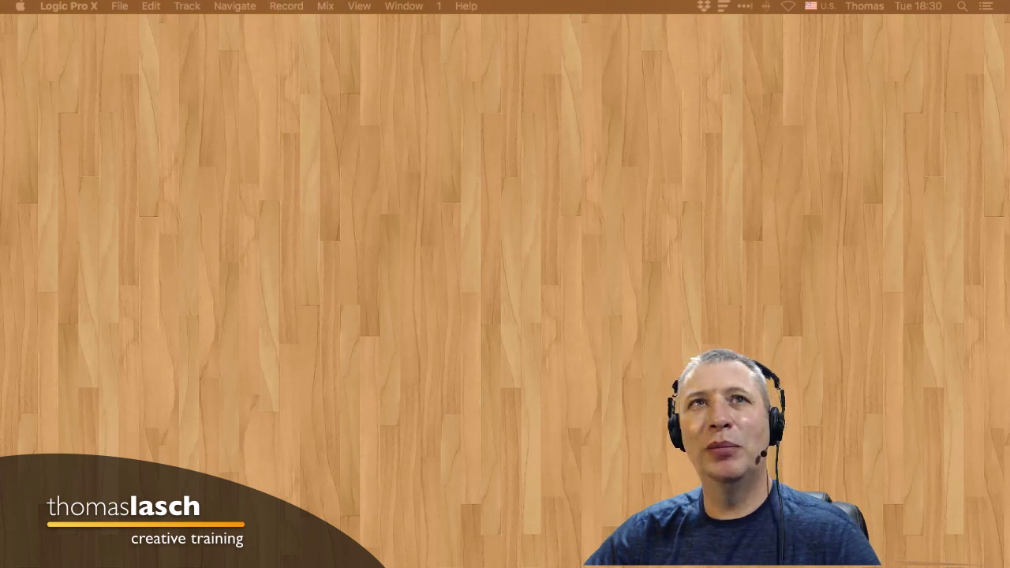
{"action": "left_click_drag", "start_coordinate": [0, 22], "coordinate": [259, 22]}
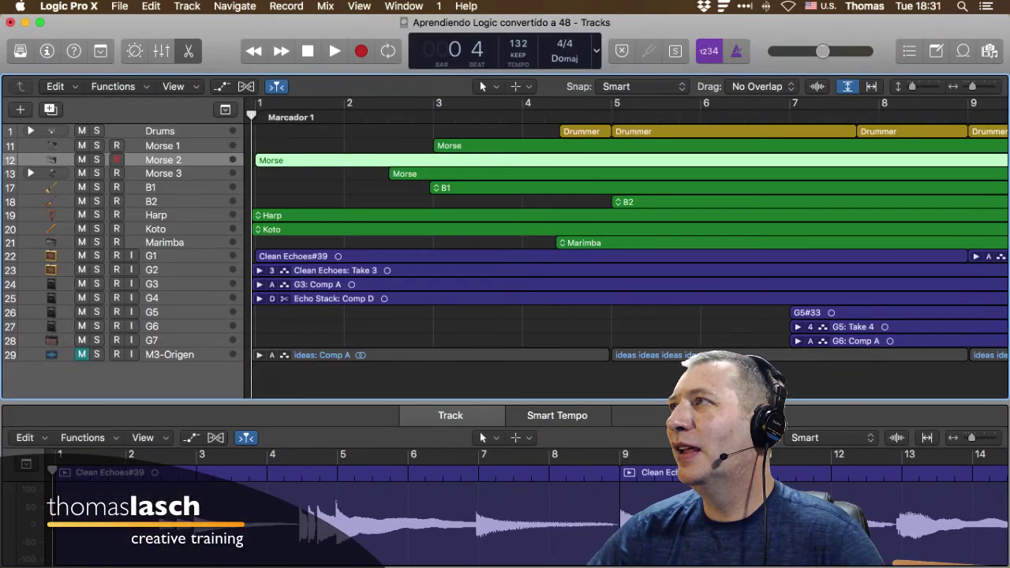
Step: Select all files in the Project Audio browser, view the sample rate options of Copy/Convert Files, and cancel the dialog
{"action": "key", "text": "f"}
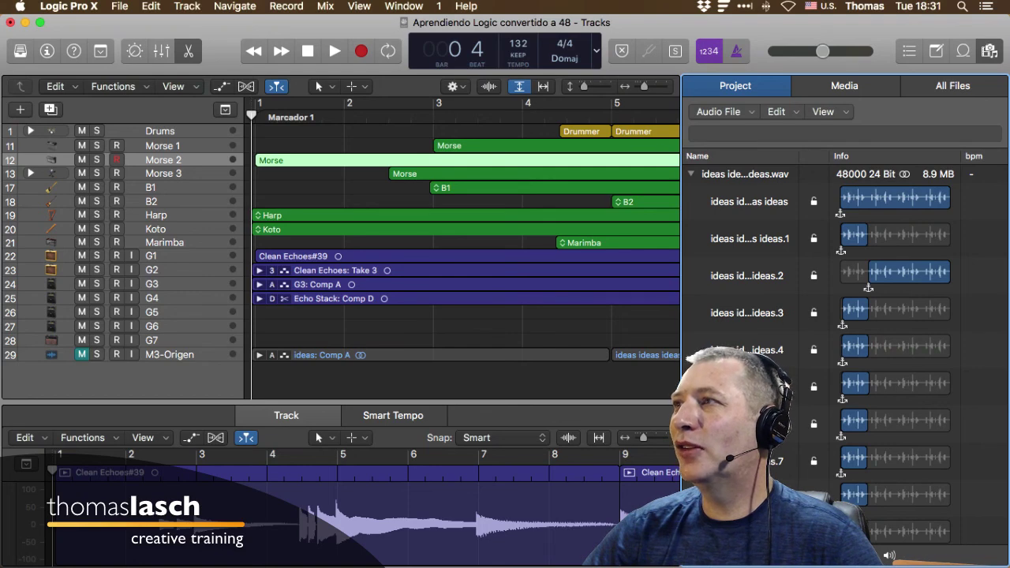
{"action": "key", "text": "super+a"}
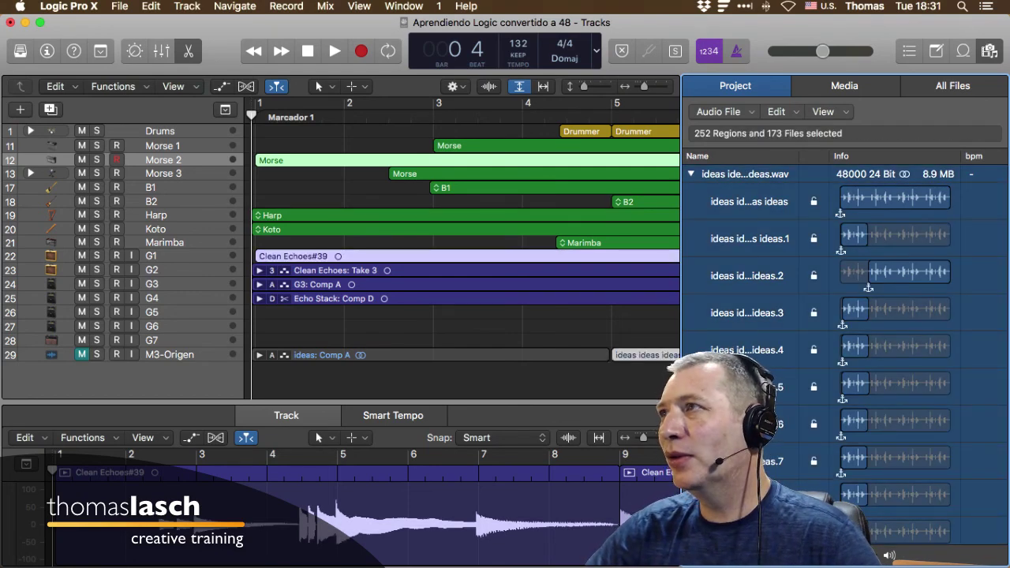
{"action": "left_click", "coordinate": [724, 113]}
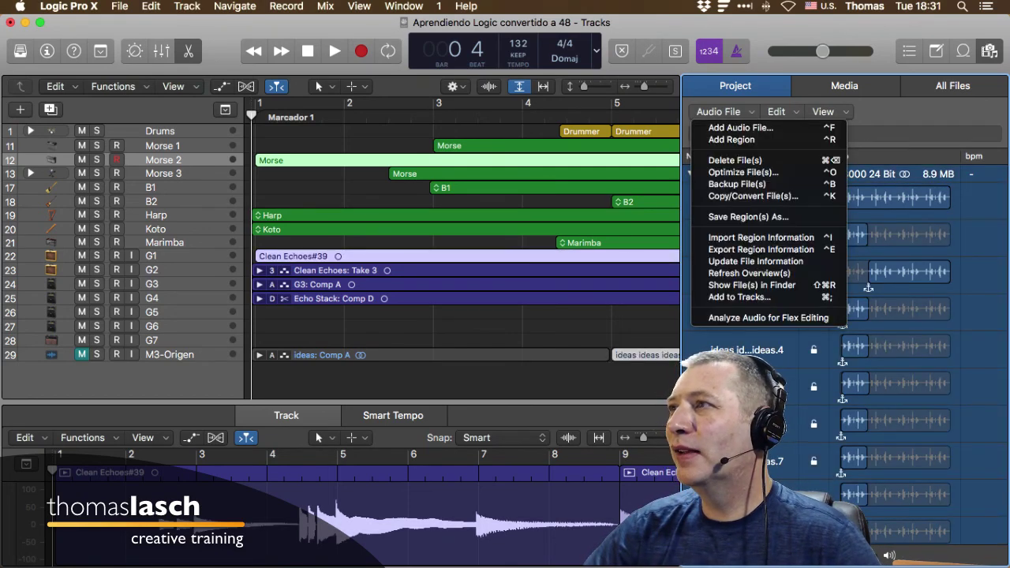
{"action": "left_click", "coordinate": [754, 195]}
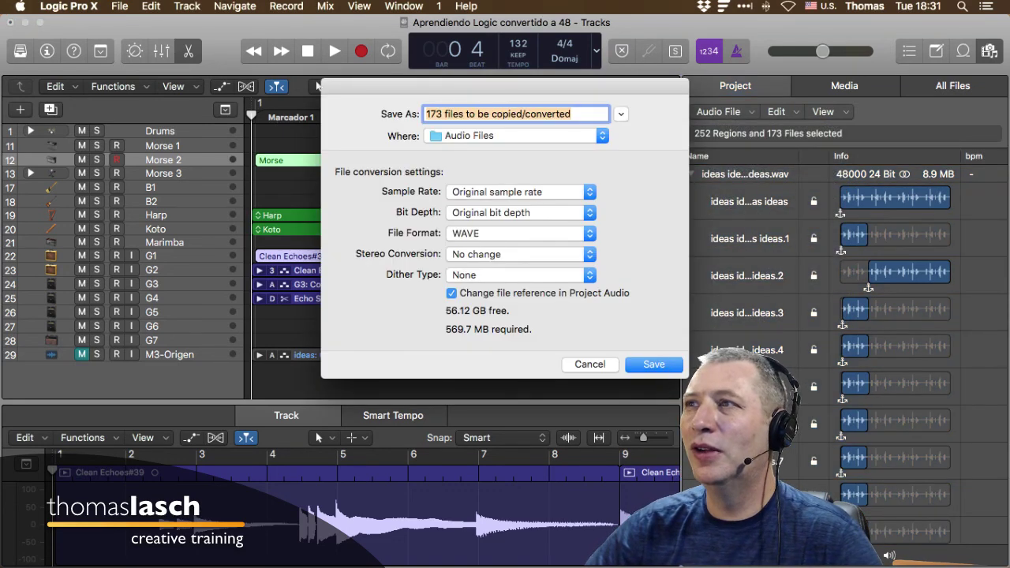
{"action": "left_click", "coordinate": [521, 192]}
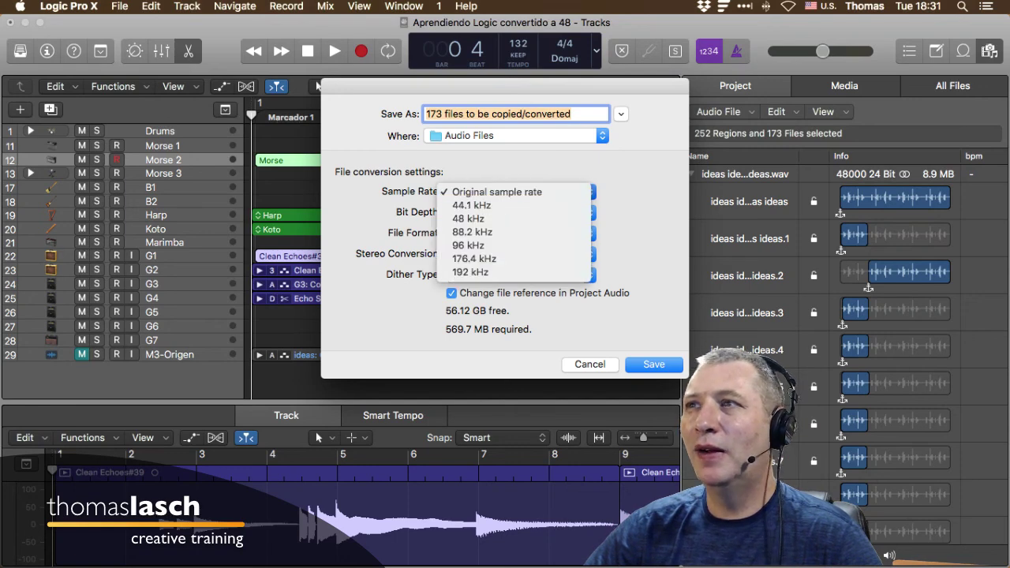
{"action": "key", "text": "Escape"}
{"action": "key", "text": "Escape"}
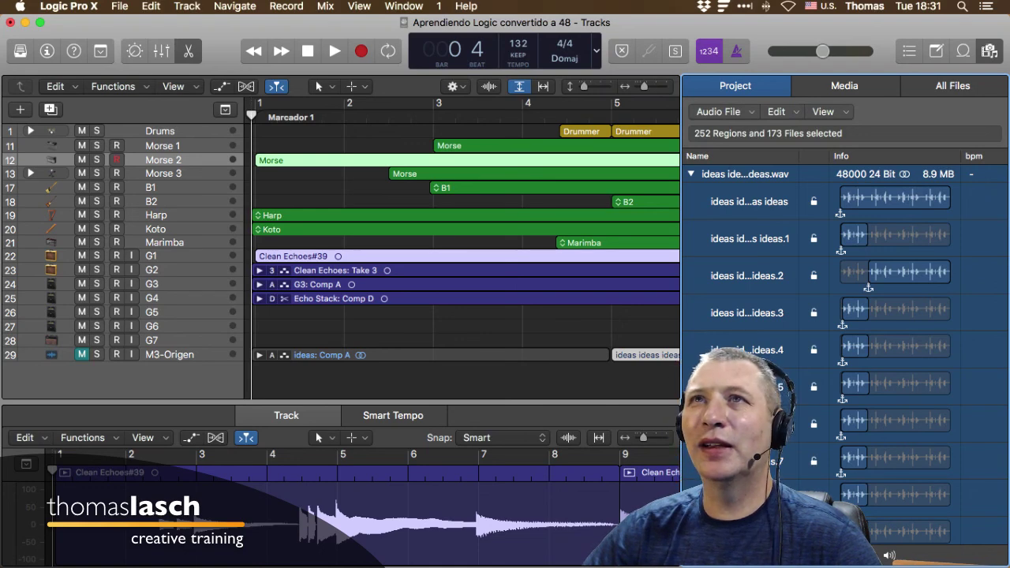
Step: View the sample rate in the project's Audio settings and close the settings window
{"action": "left_click", "coordinate": [119, 6]}
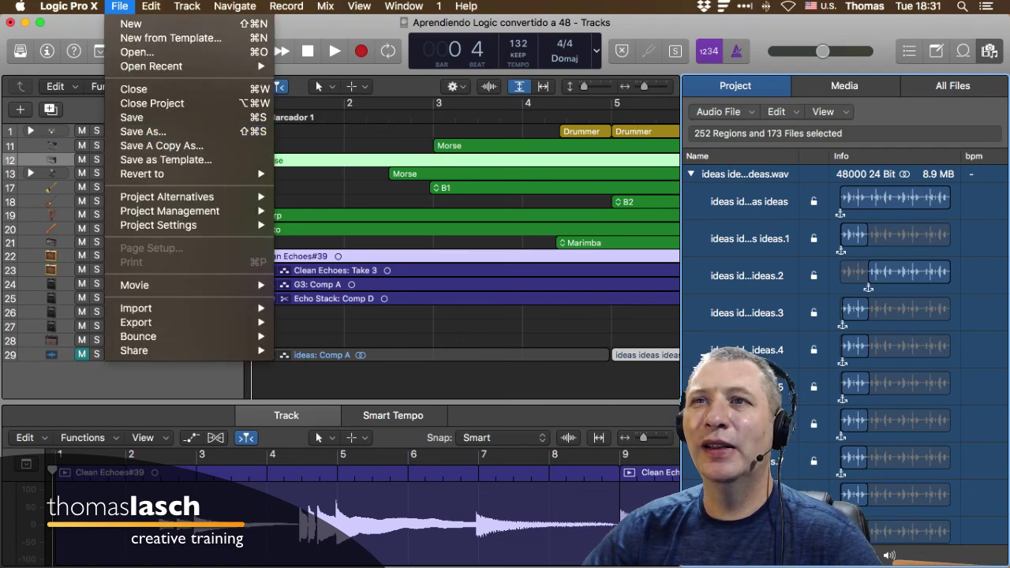
{"action": "mouse_move", "coordinate": [158, 225]}
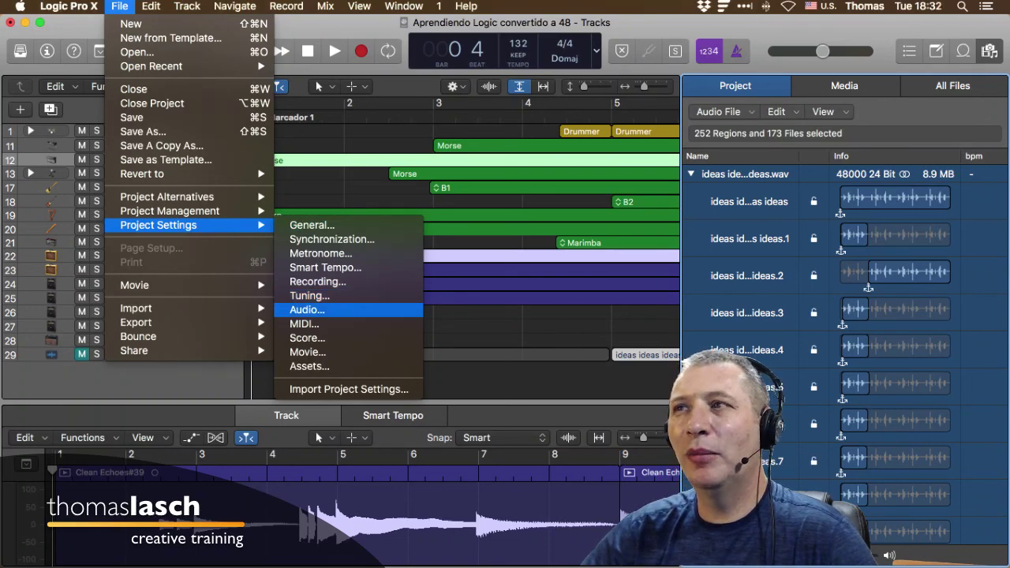
{"action": "left_click", "coordinate": [308, 309]}
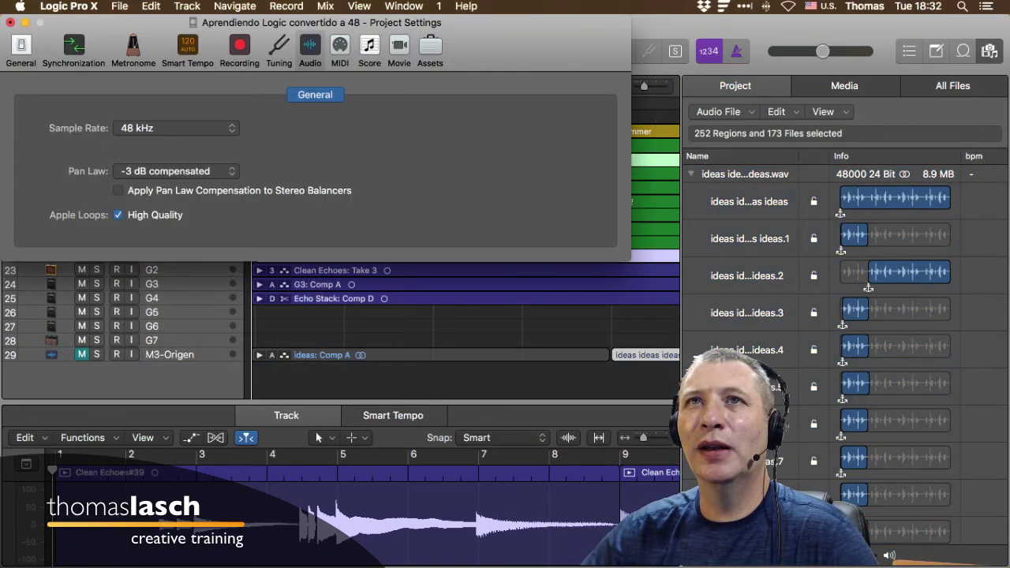
{"action": "key", "text": "super+w"}
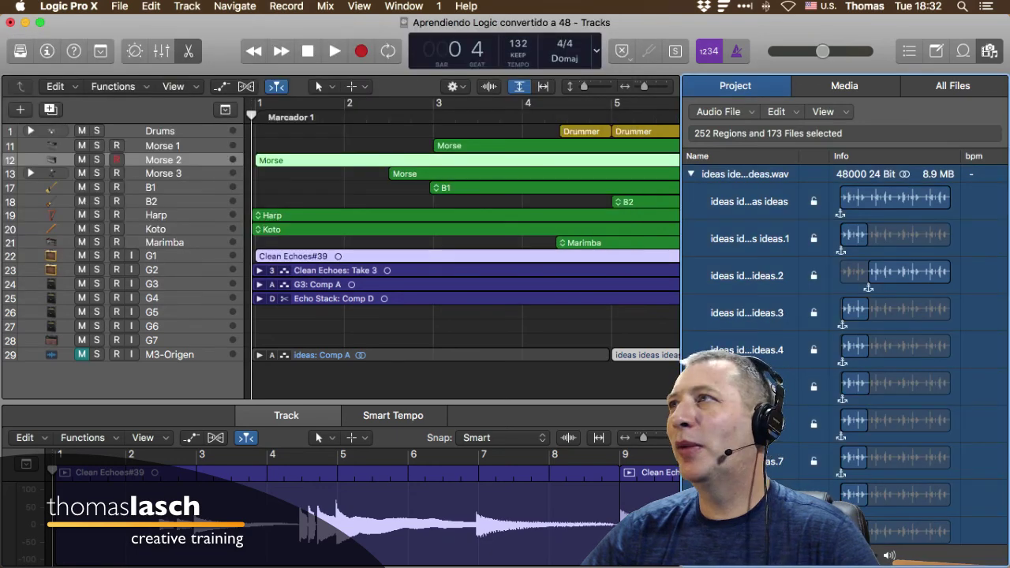
Step: Hide the Project Audio browser and the audio track editor, and choose Screenset 1 in the screenset list
{"action": "key", "text": "f"}
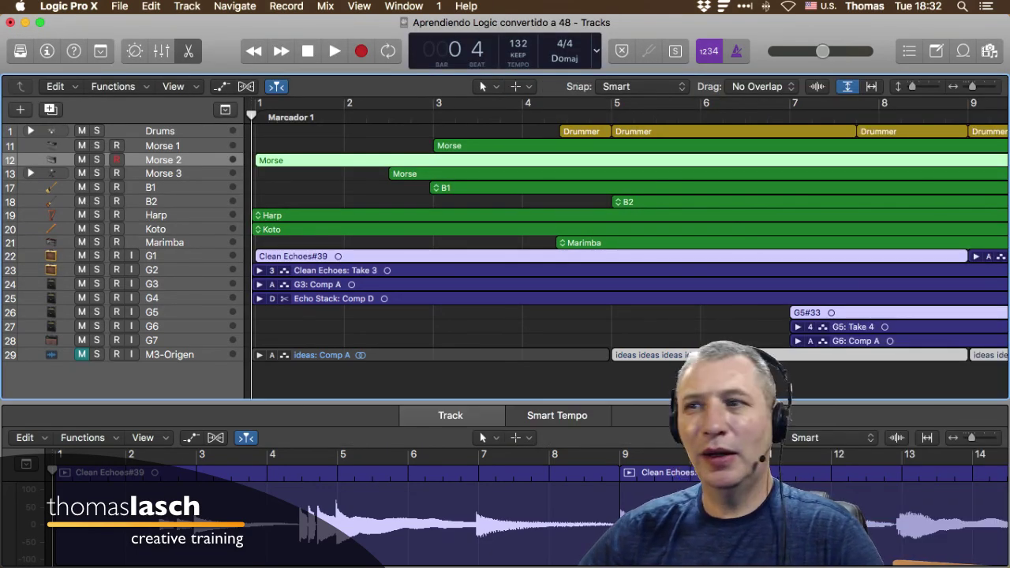
{"action": "key", "text": "e"}
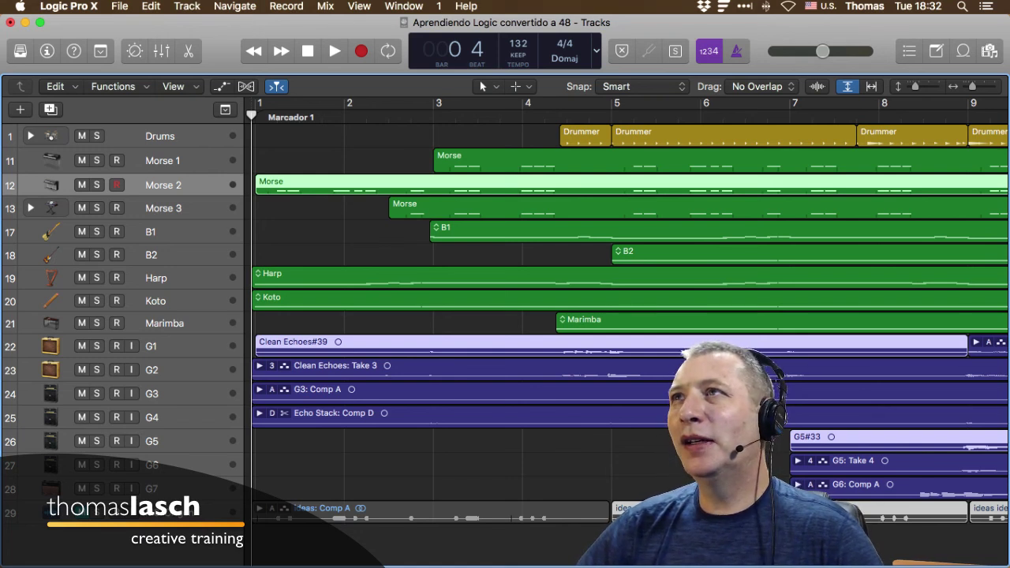
{"action": "left_click", "coordinate": [439, 6]}
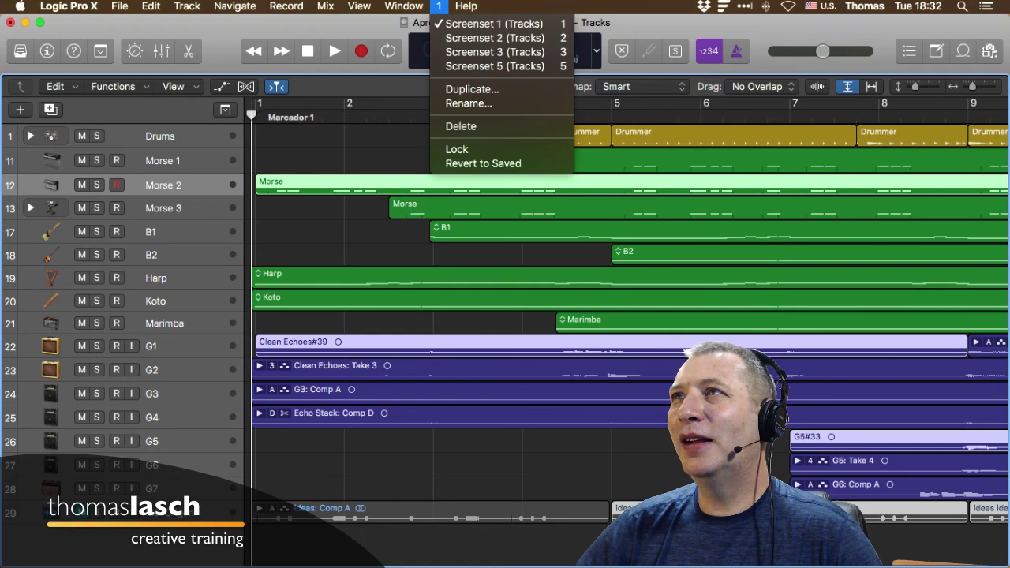
{"action": "left_click", "coordinate": [494, 24]}
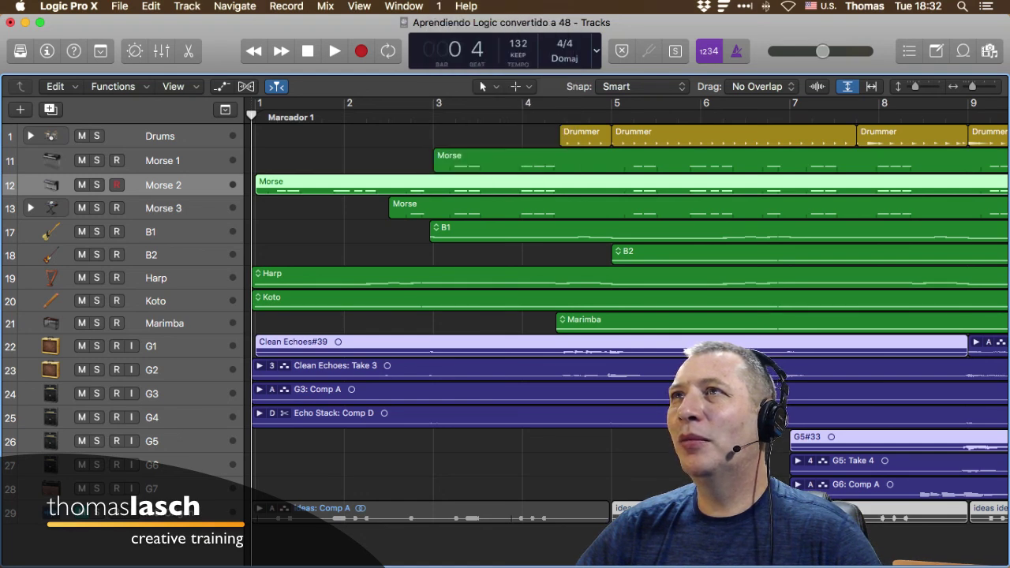
Step: Delete Screensets 1, 2, 3 and 5 one after another
{"action": "left_click", "coordinate": [439, 7]}
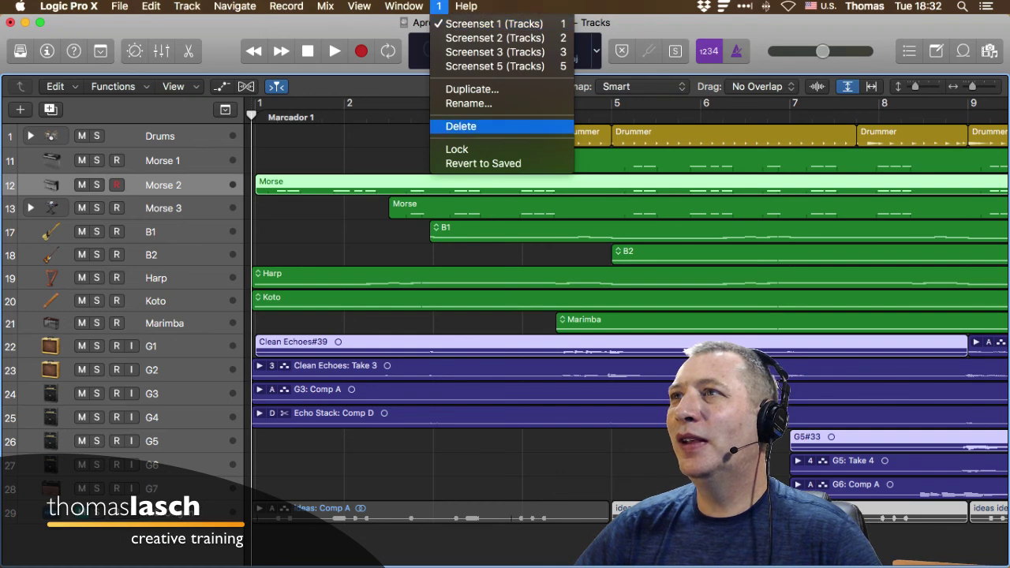
{"action": "left_click", "coordinate": [462, 126]}
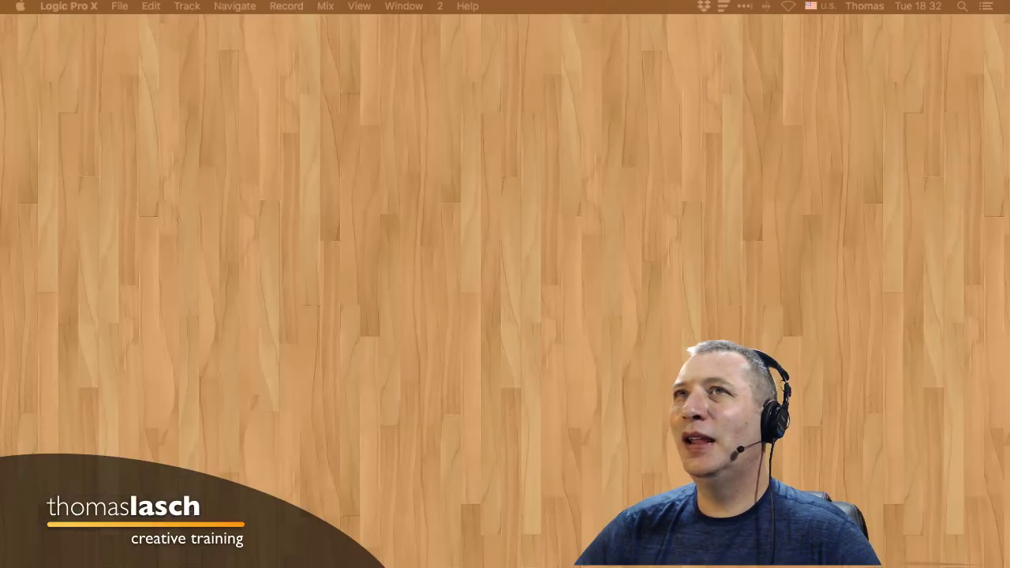
{"action": "left_click", "coordinate": [440, 6]}
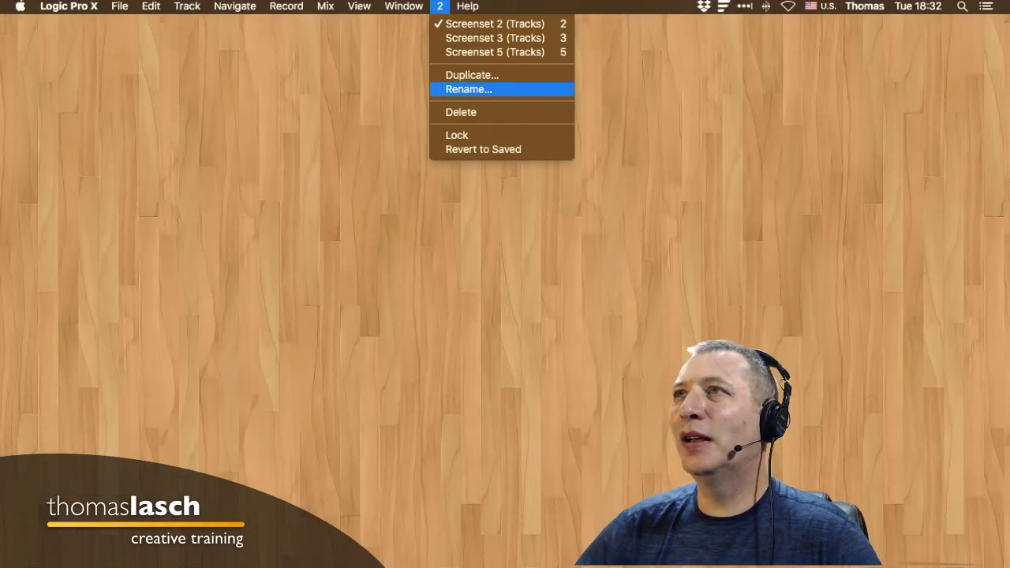
{"action": "left_click", "coordinate": [461, 112]}
{"action": "left_click", "coordinate": [440, 6]}
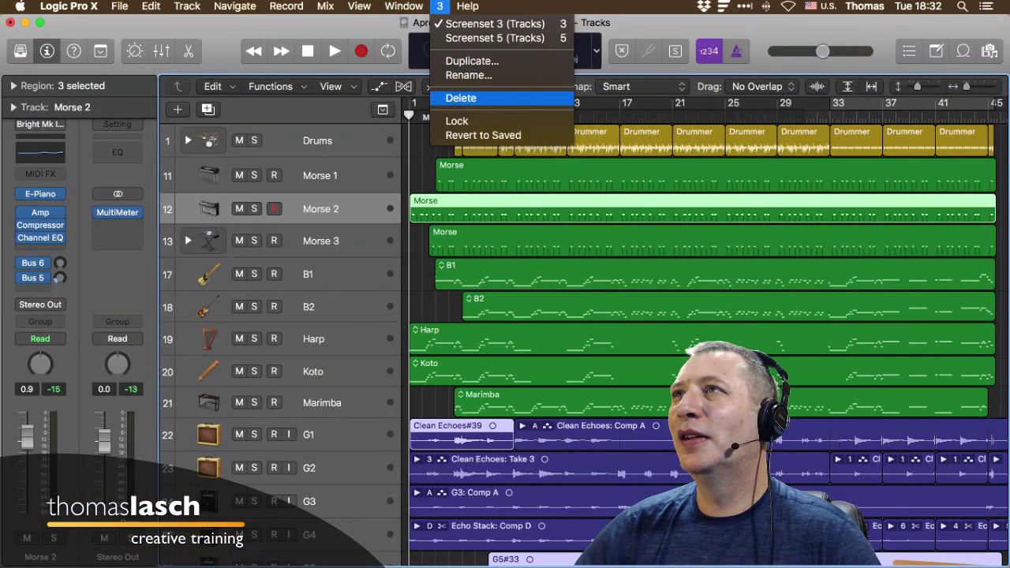
{"action": "left_click", "coordinate": [461, 99]}
{"action": "left_click", "coordinate": [440, 7]}
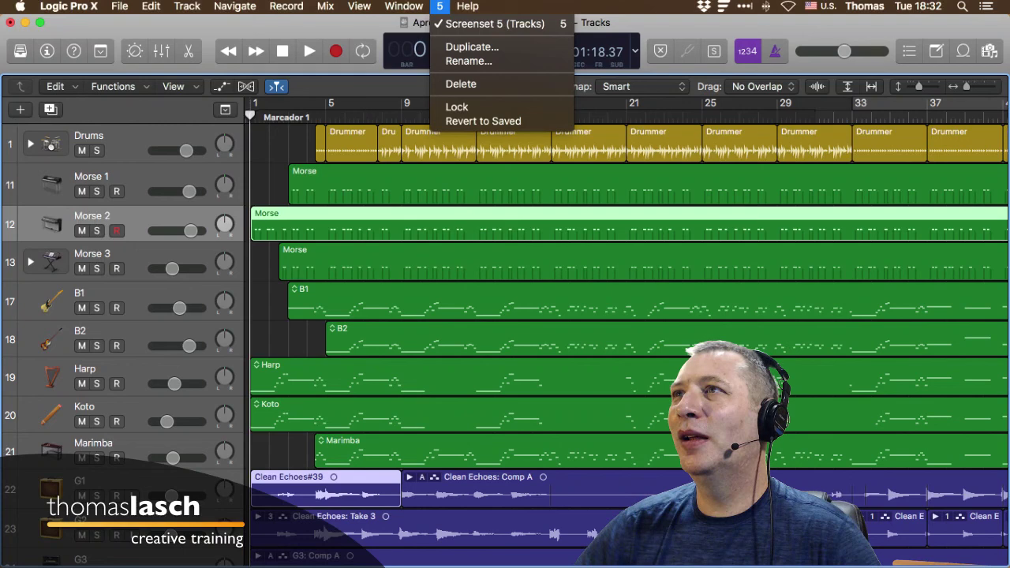
{"action": "left_click", "coordinate": [461, 83]}
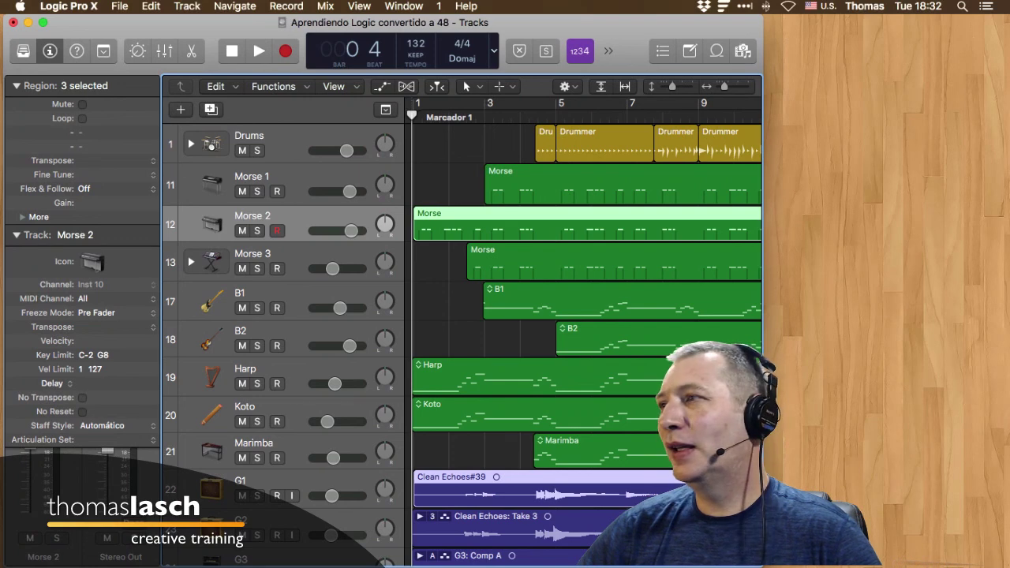
Step: Shrink the main window in Screenset 1 and show the Project Audio browser and the Mixer
{"action": "left_click_drag", "start_coordinate": [762, 564], "coordinate": [772, 470]}
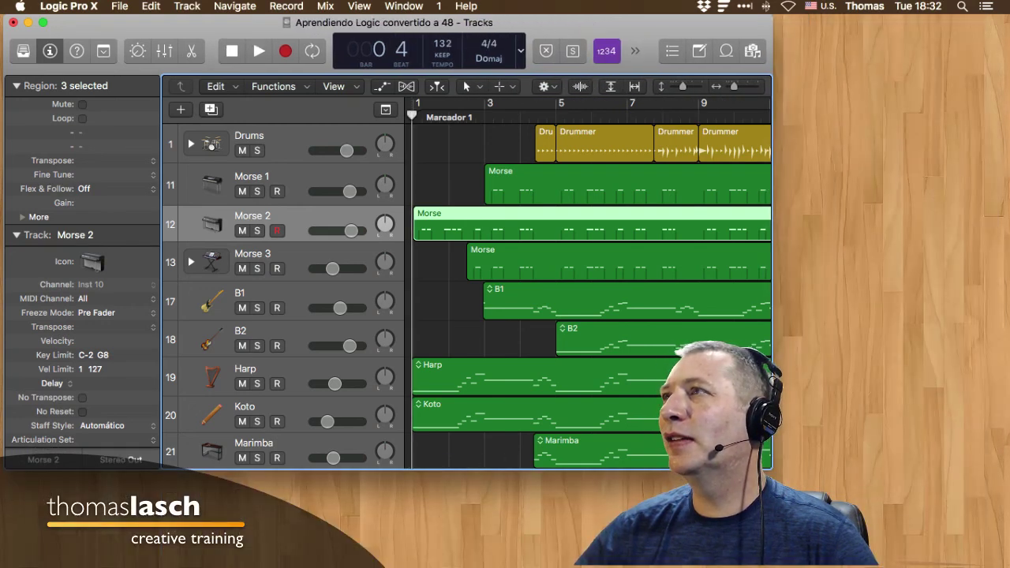
{"action": "key", "text": "f"}
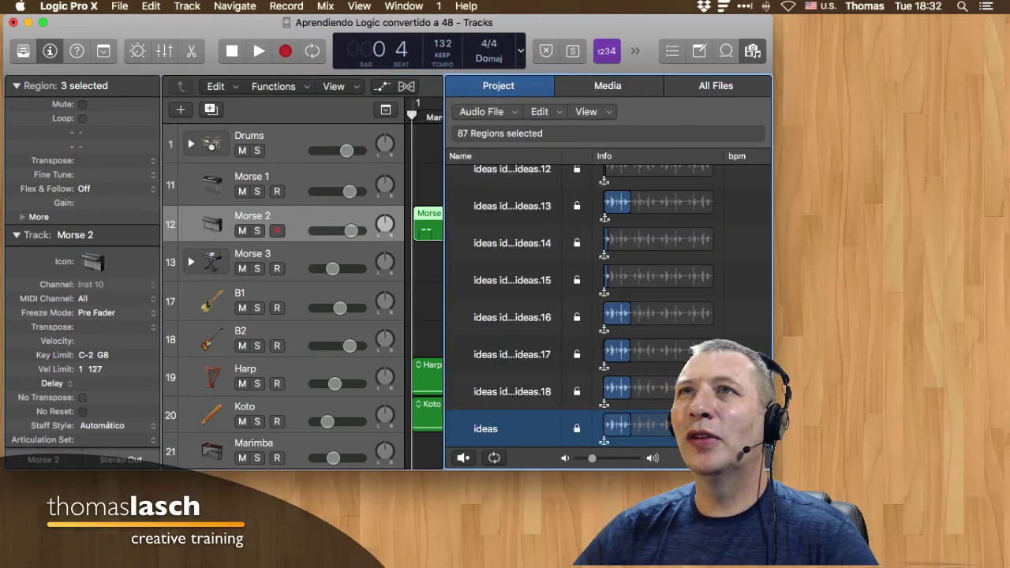
{"action": "key", "text": "x"}
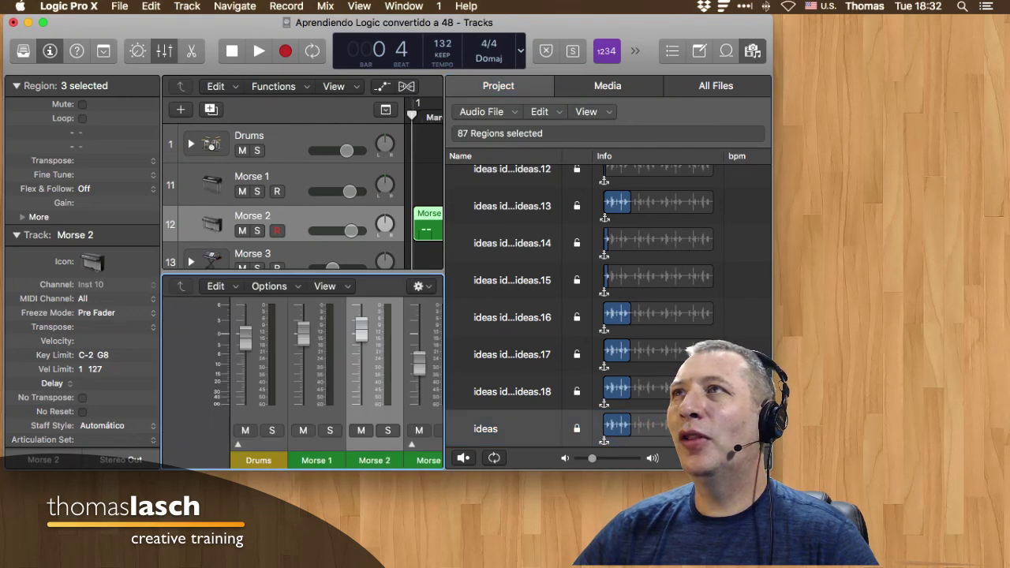
Step: Duplicate Screenset 1 to number 2
{"action": "left_click", "coordinate": [439, 6]}
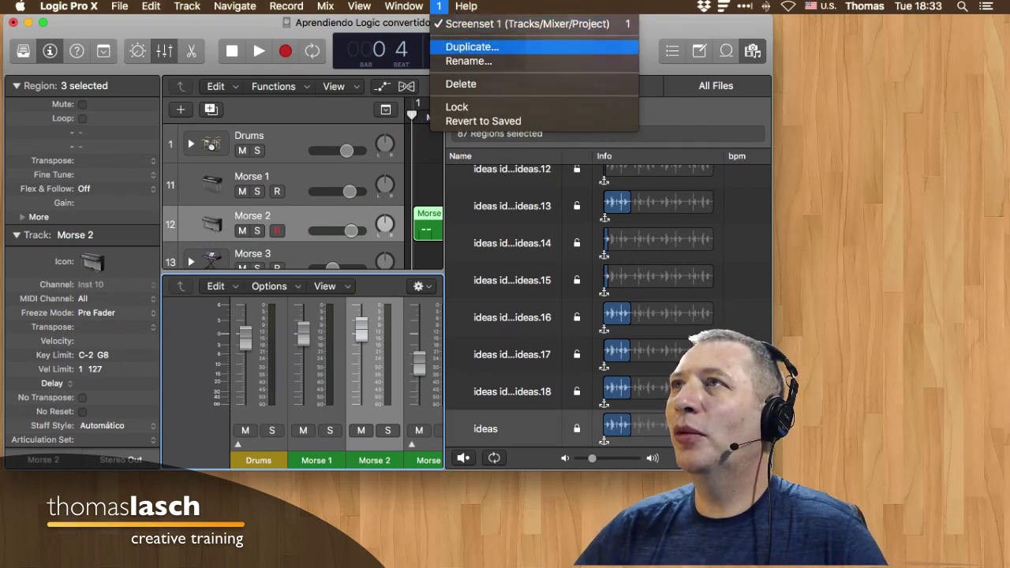
{"action": "left_click", "coordinate": [472, 47]}
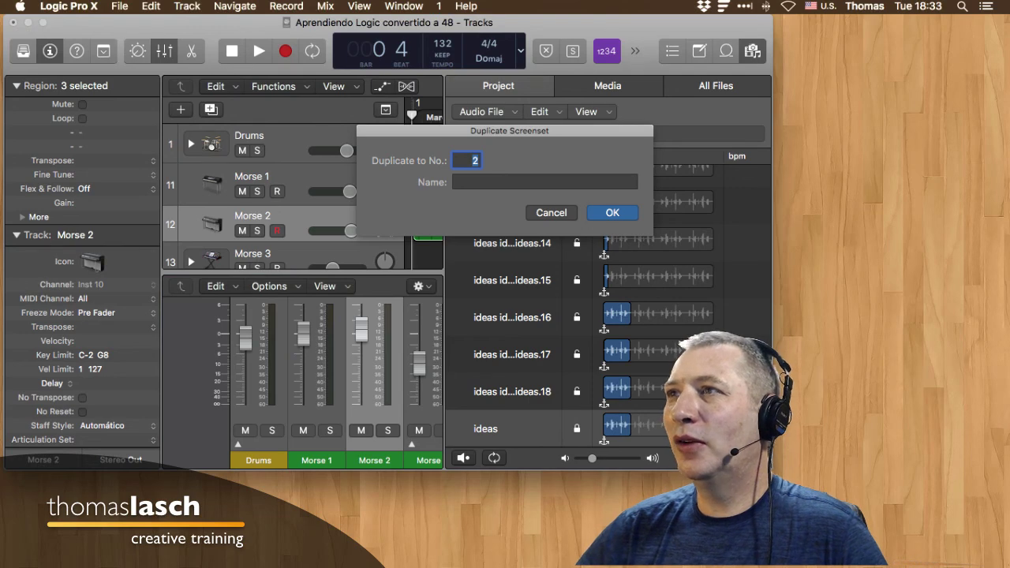
{"action": "key", "text": "Return"}
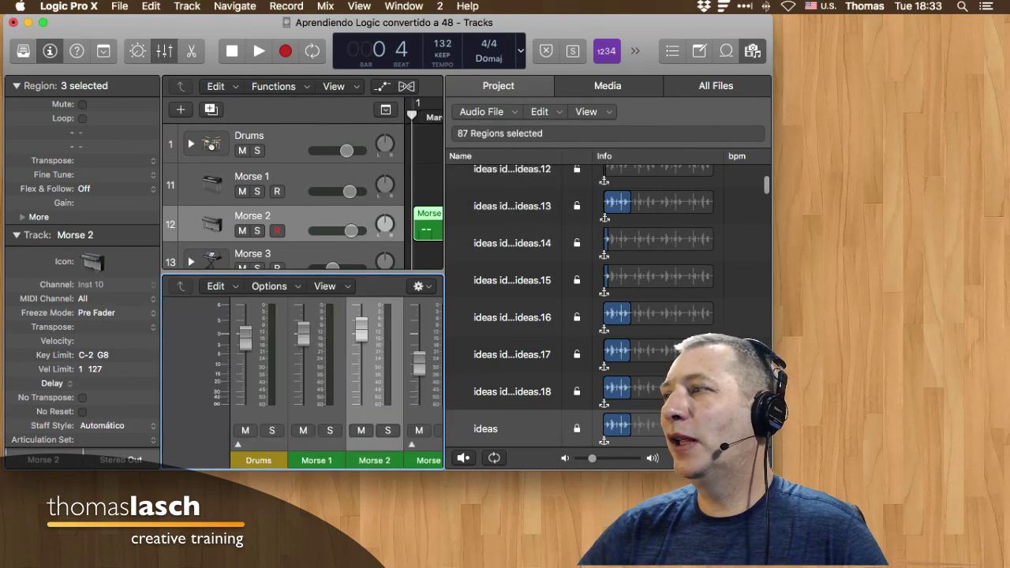
Step: In Screenset 2, enlarge the main window, hide the browser and the Mixer, and show the Smart Controls
{"action": "left_click_drag", "start_coordinate": [772, 469], "coordinate": [961, 517]}
{"action": "left_click", "coordinate": [942, 50]}
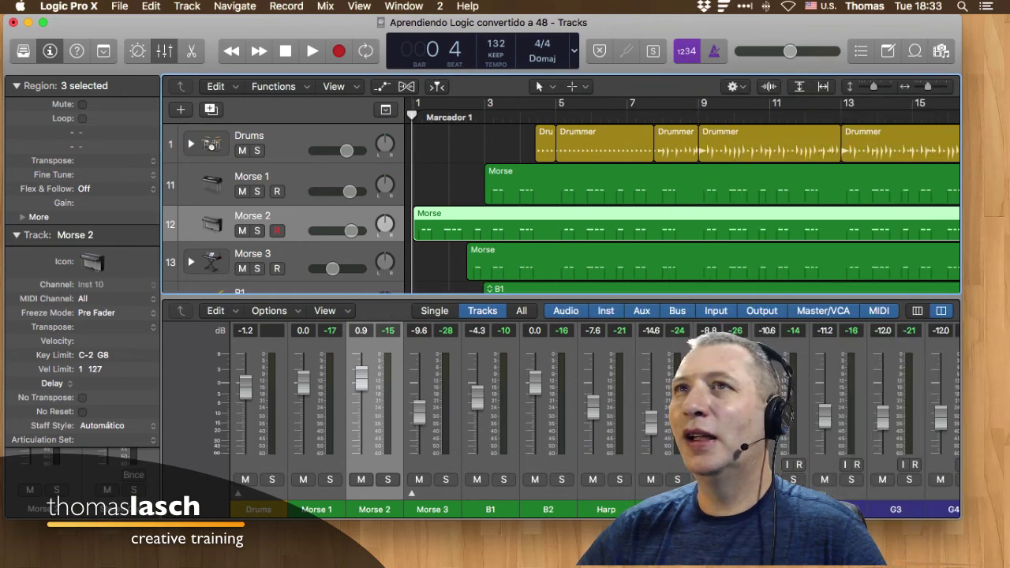
{"action": "key", "text": "x"}
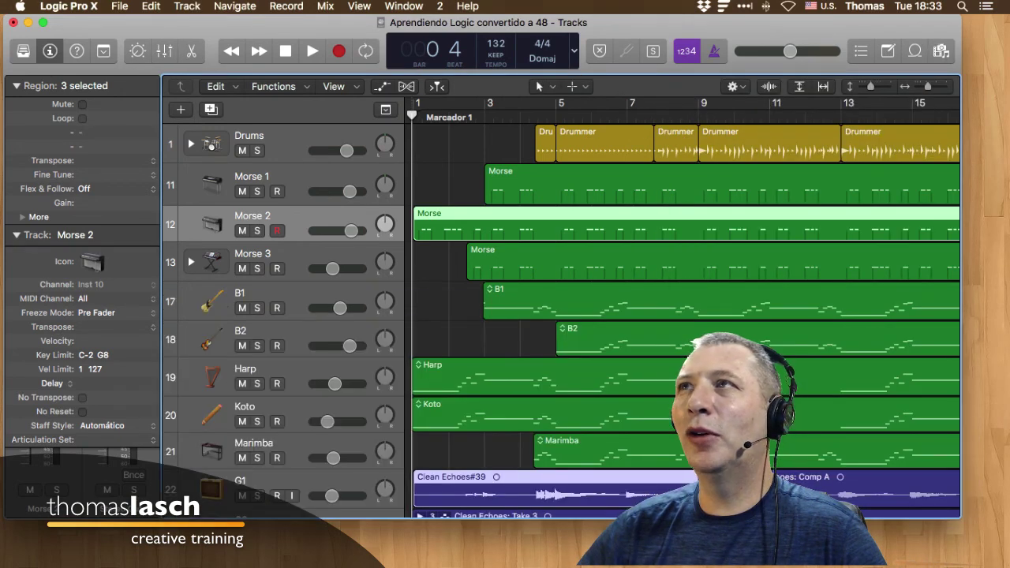
{"action": "key", "text": "b"}
Step: Switch back and forth between Screenset 1 and Screenset 2 to compare their layouts, ending on Screenset 2
{"action": "left_click", "coordinate": [440, 6]}
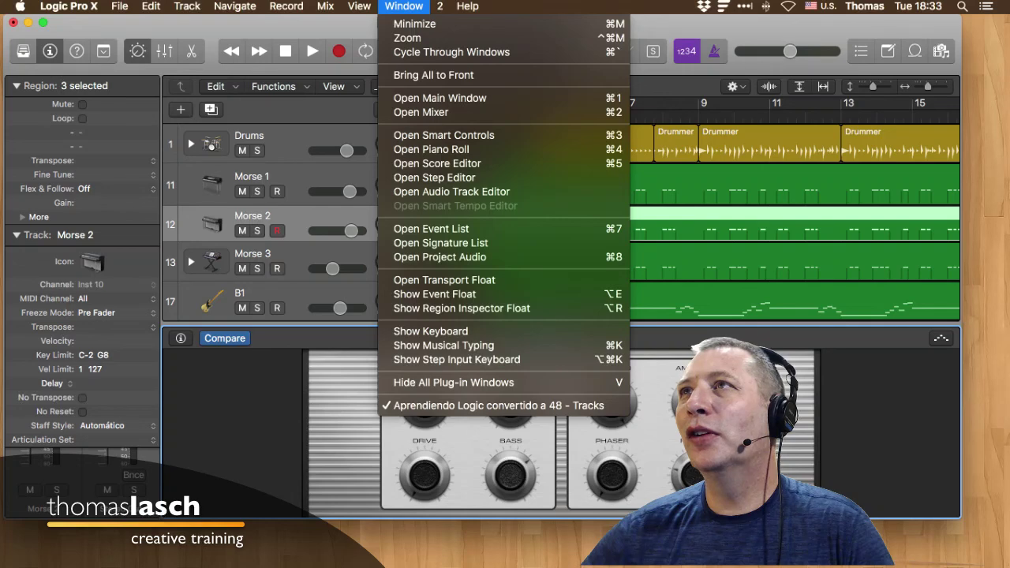
{"action": "left_click", "coordinate": [404, 6]}
{"action": "left_click", "coordinate": [440, 7]}
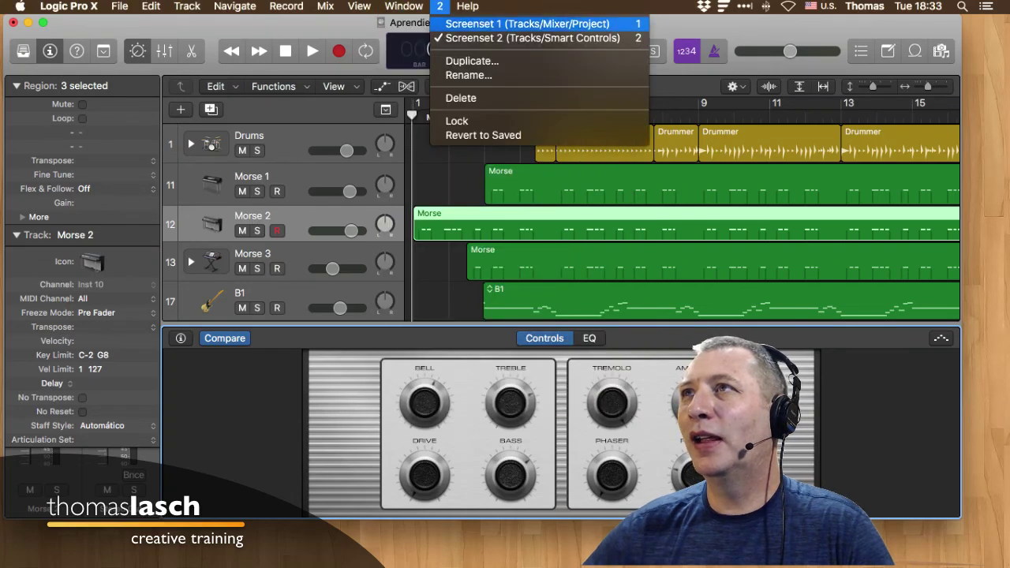
{"action": "left_click", "coordinate": [527, 24]}
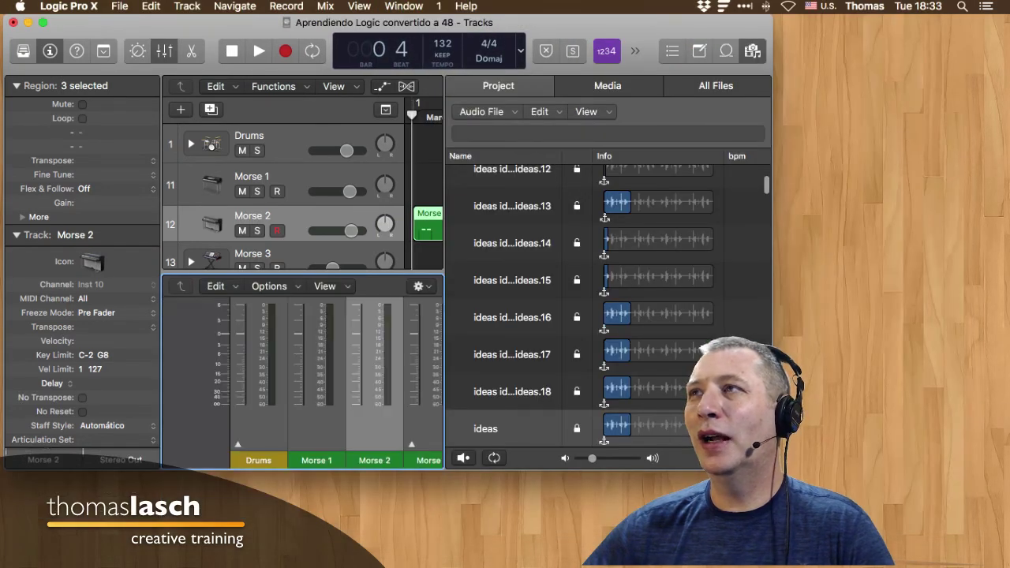
{"action": "left_click", "coordinate": [439, 6]}
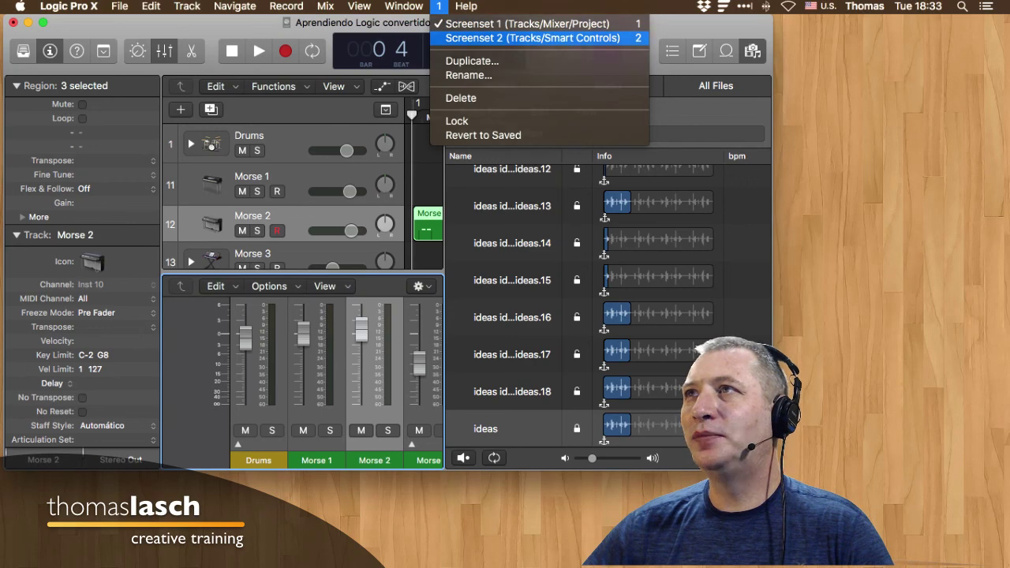
{"action": "left_click", "coordinate": [532, 38]}
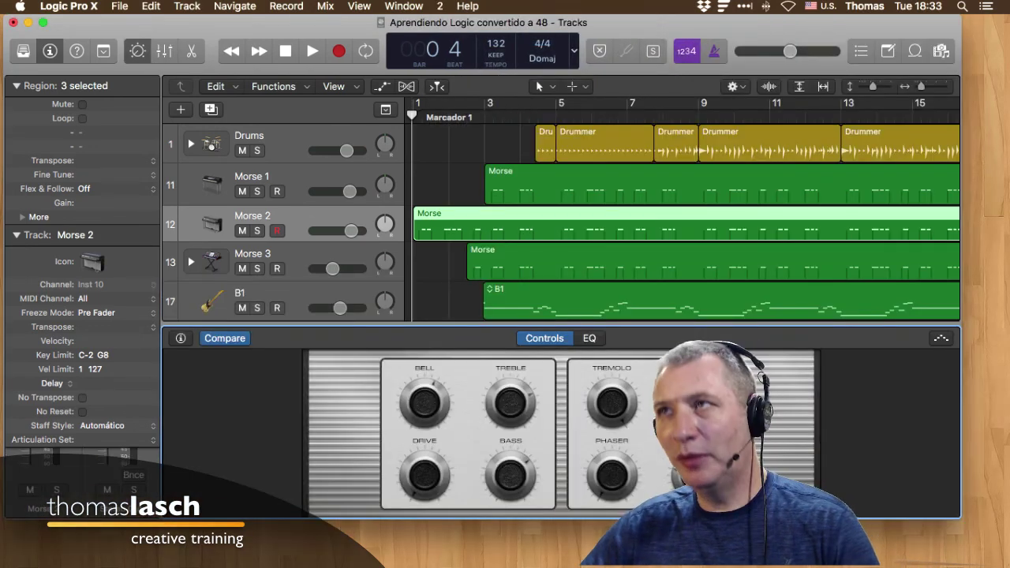
{"action": "key", "text": "3"}
{"action": "key", "text": "1"}
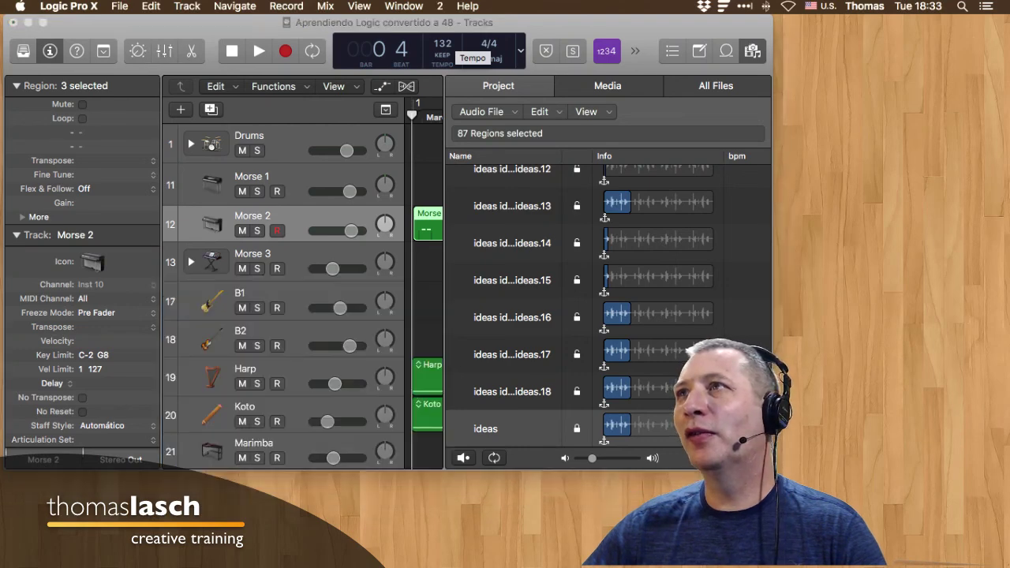
{"action": "key", "text": "2"}
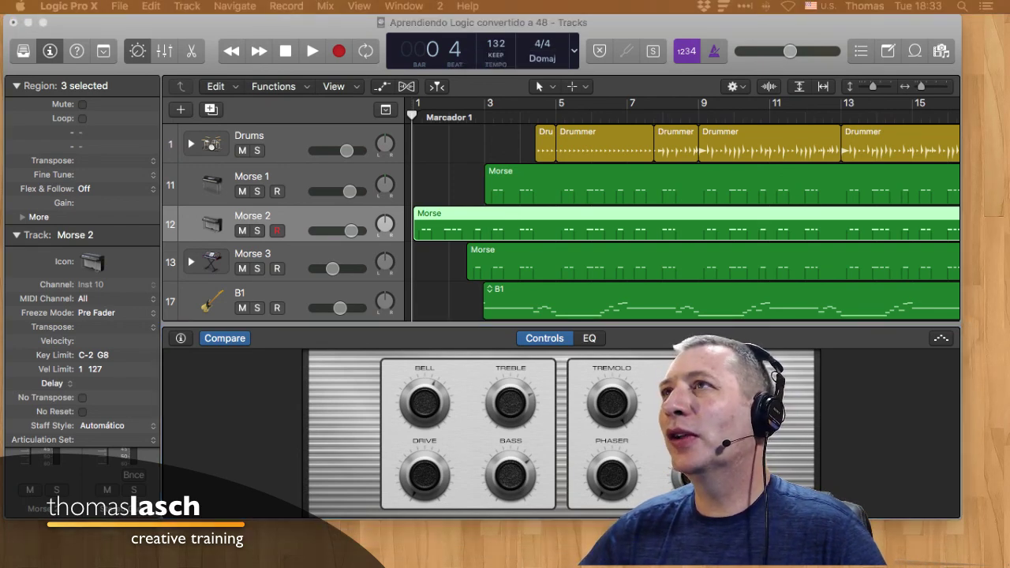
Step: Recall Screenset 1 and hide its Mixer and Project Audio browser
{"action": "left_click", "coordinate": [441, 7]}
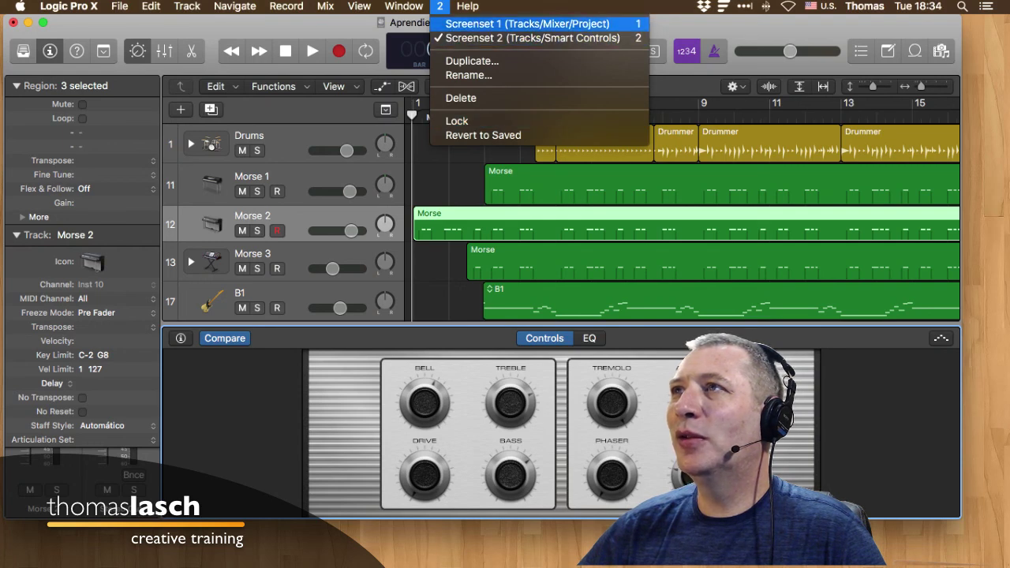
{"action": "left_click", "coordinate": [527, 24]}
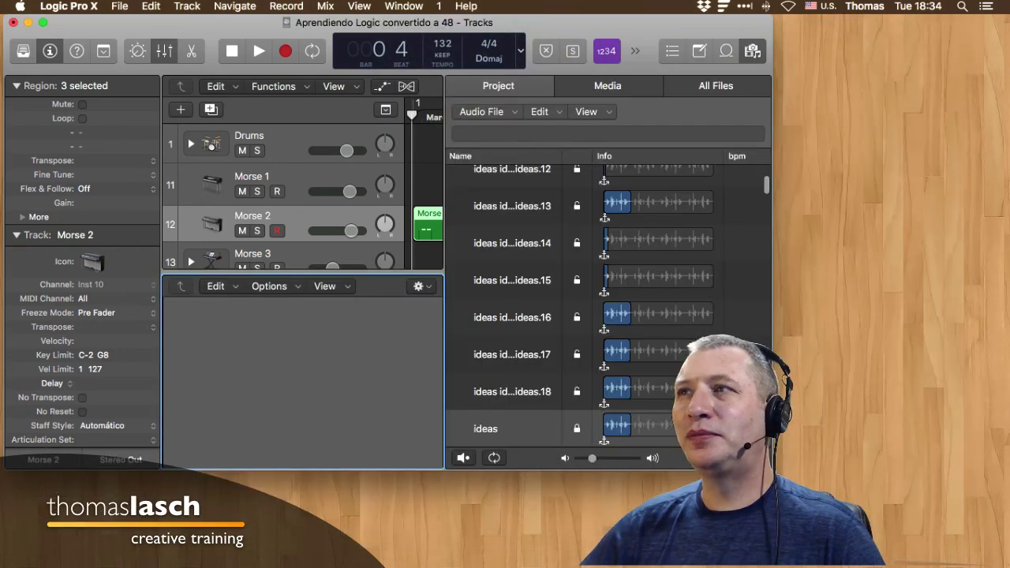
{"action": "key", "text": "x"}
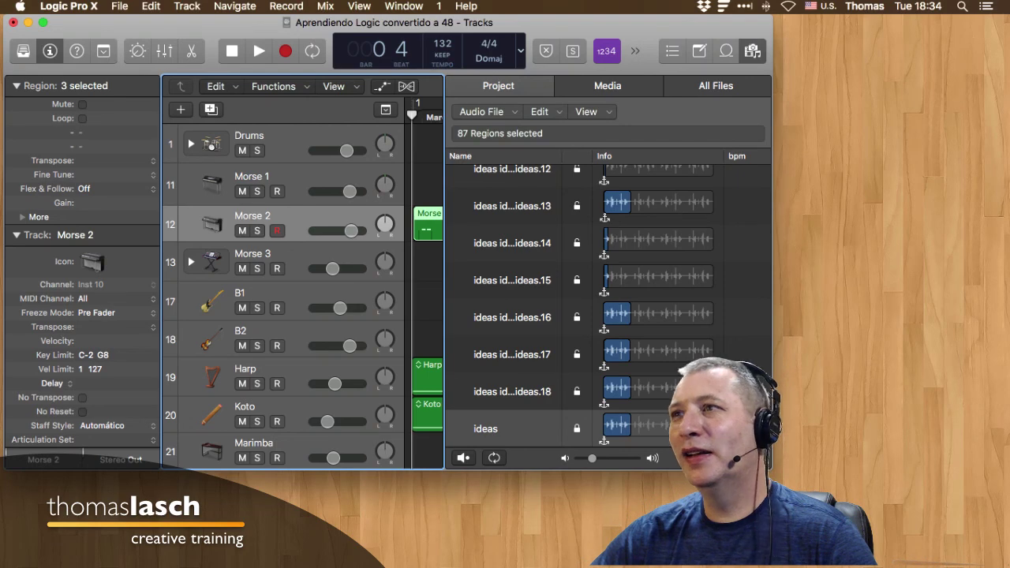
{"action": "key", "text": "f"}
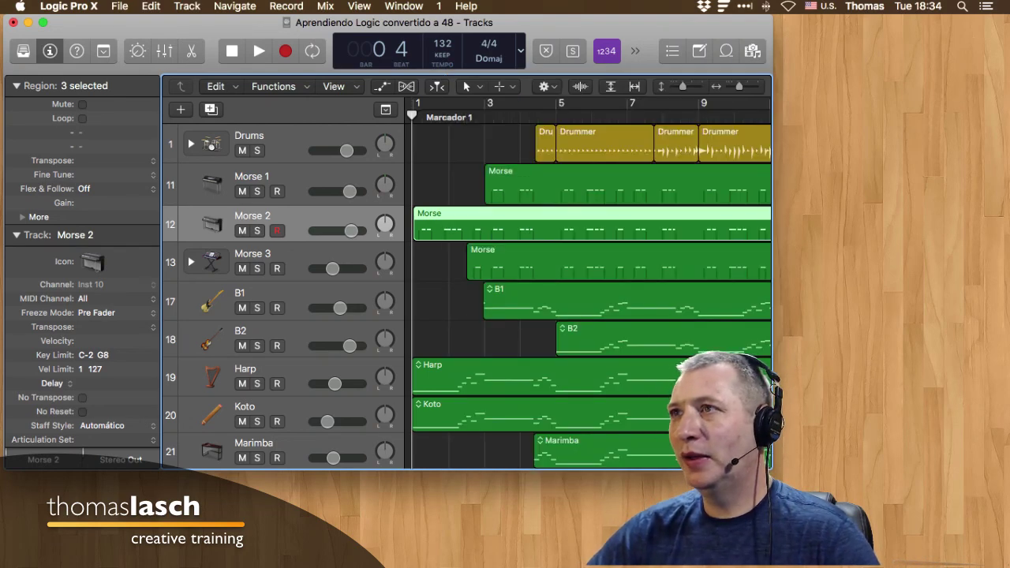
Step: Open the Piano Roll in a separate window for the Morse region and duplicate the layout to Screenset 3
{"action": "key", "text": "super+4"}
{"action": "left_click_drag", "start_coordinate": [486, 23], "coordinate": [471, 26]}
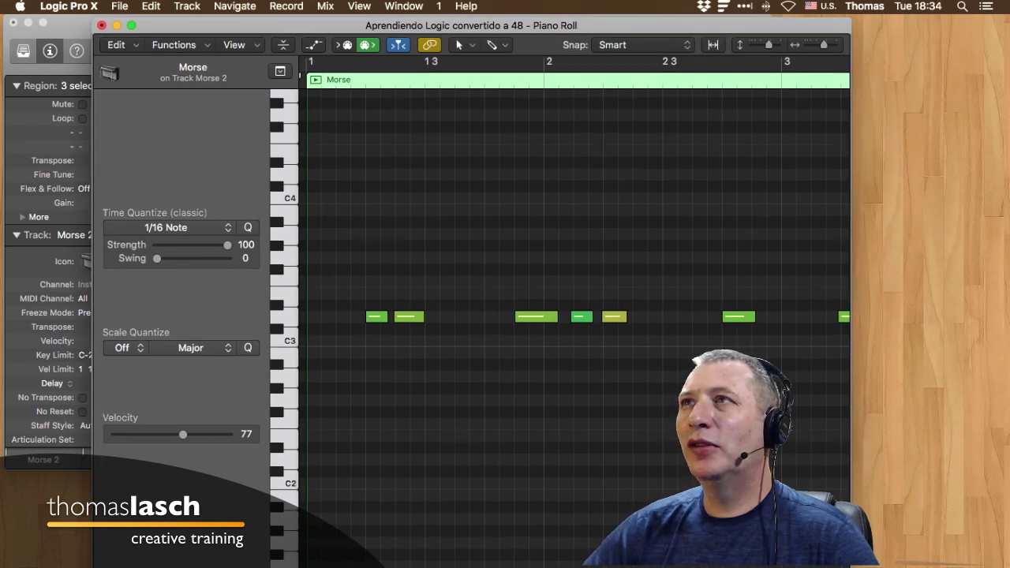
{"action": "left_click", "coordinate": [439, 6]}
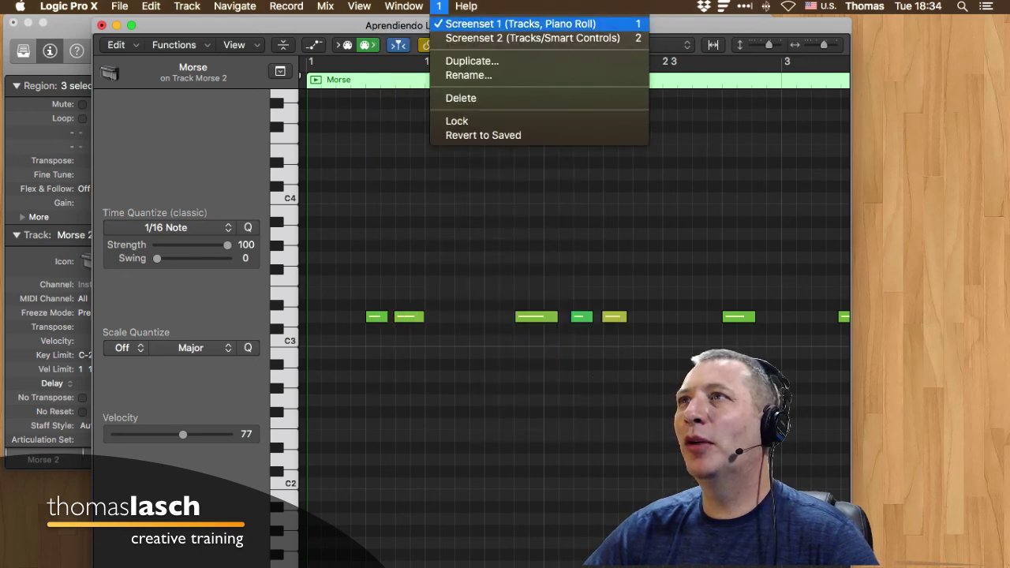
{"action": "left_click", "coordinate": [472, 61]}
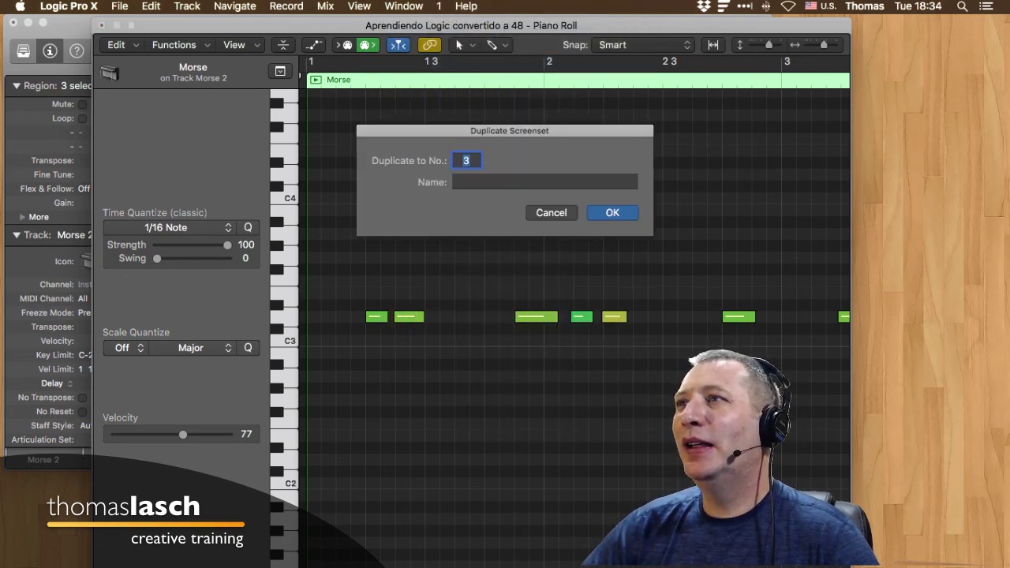
{"action": "key", "text": "Return"}
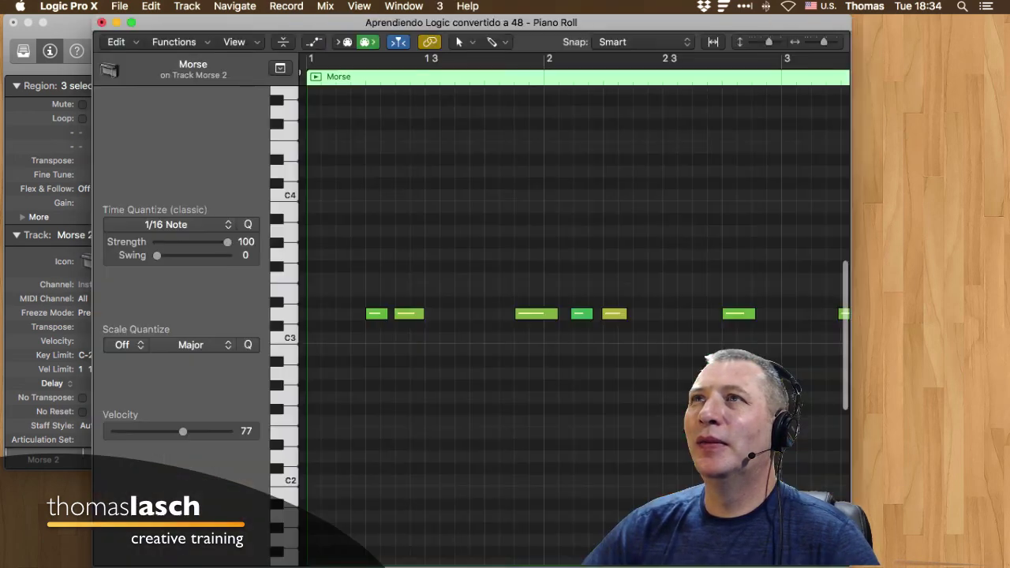
Step: Close and reopen the Piano Roll window in Screenset 3, and close the Piano Roll window in Screenset 1
{"action": "left_click", "coordinate": [101, 22]}
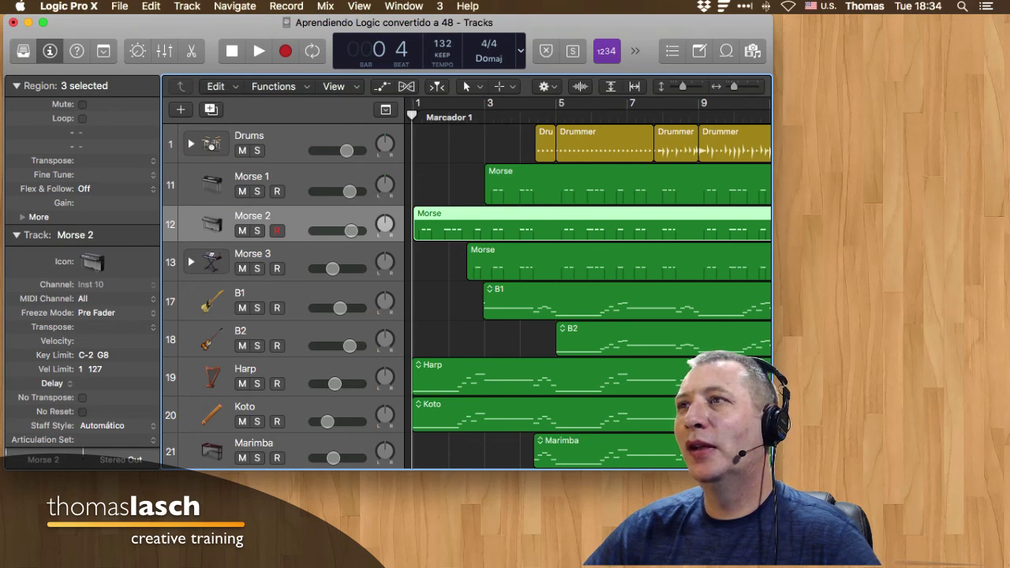
{"action": "key", "text": "super+4"}
{"action": "left_click", "coordinate": [440, 6]}
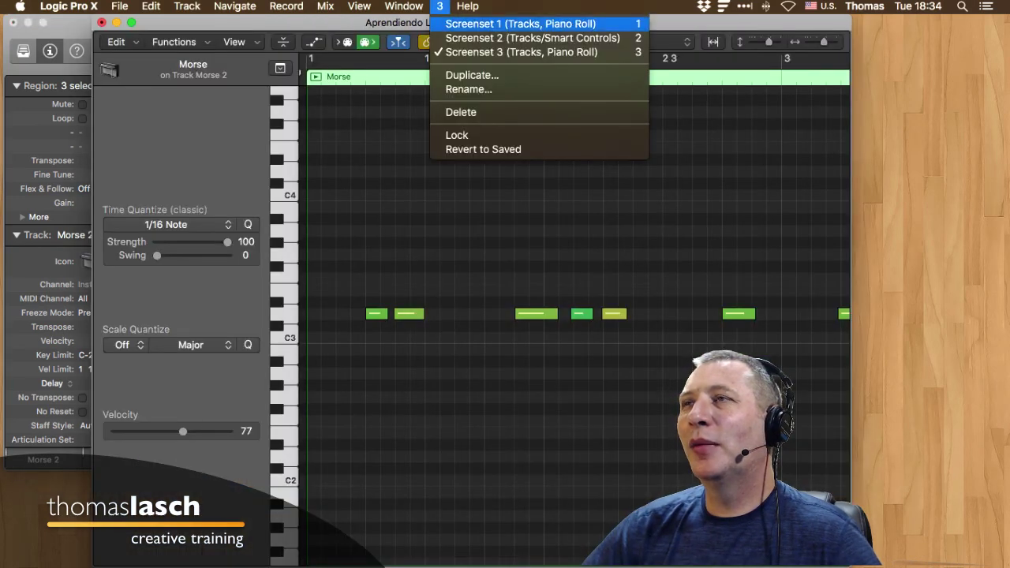
{"action": "left_click", "coordinate": [521, 24]}
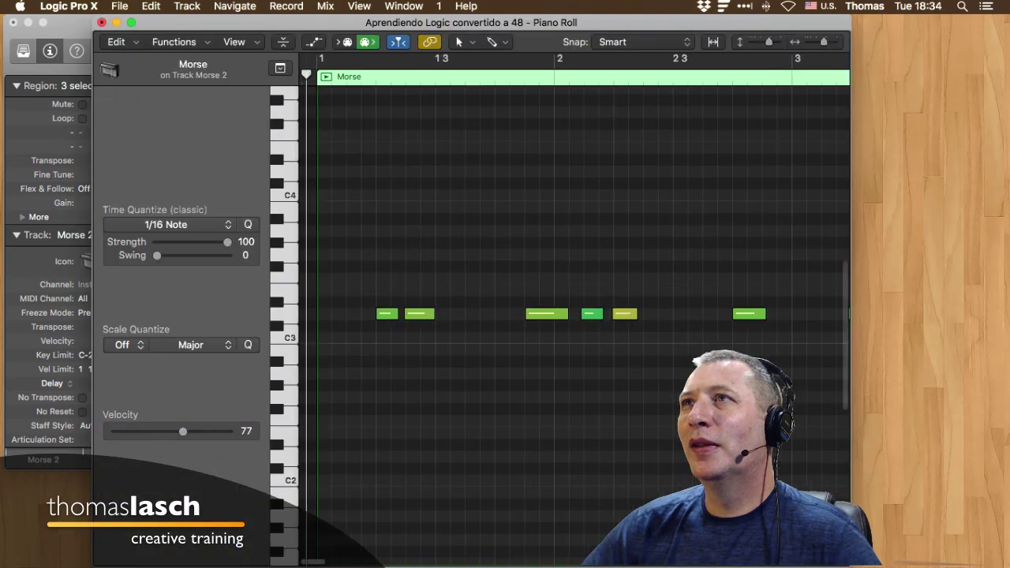
{"action": "left_click", "coordinate": [102, 22]}
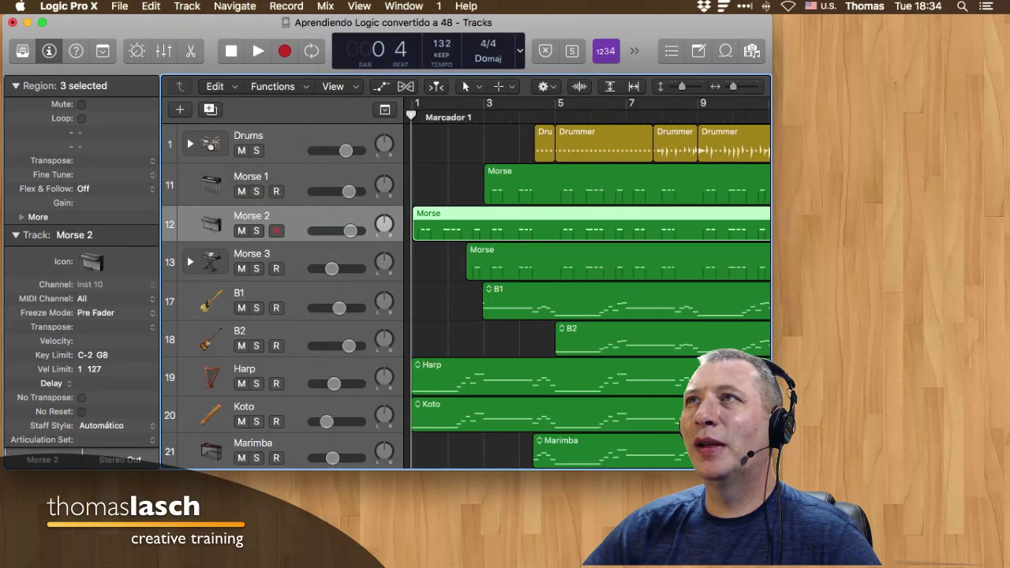
Step: View the screenset list, recall Screenset 3 with its Piano Roll window, and return to Screenset 1
{"action": "left_click", "coordinate": [439, 6]}
{"action": "left_click", "coordinate": [439, 6]}
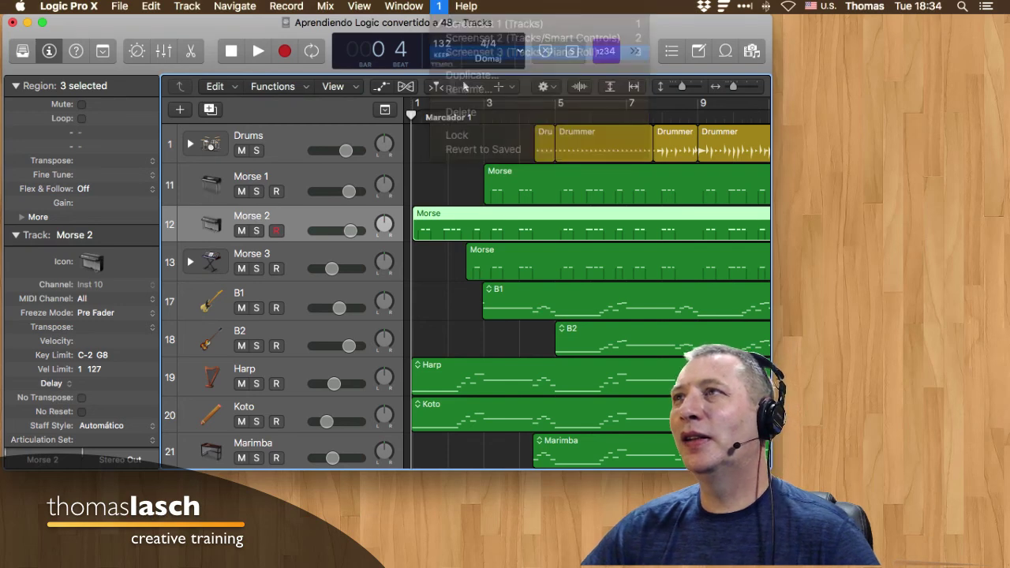
{"action": "key", "text": "3"}
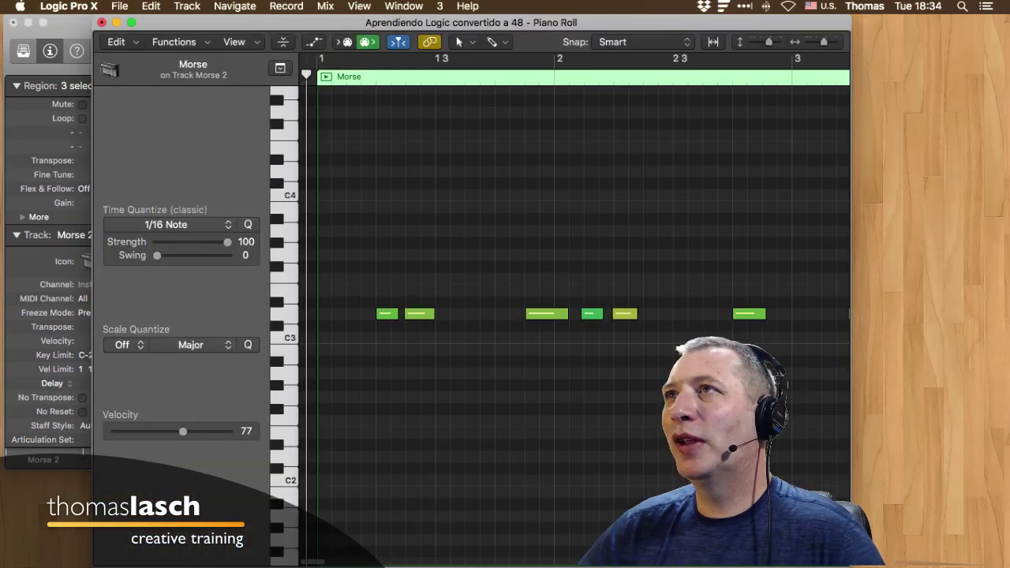
{"action": "left_click", "coordinate": [439, 7]}
{"action": "left_click", "coordinate": [494, 24]}
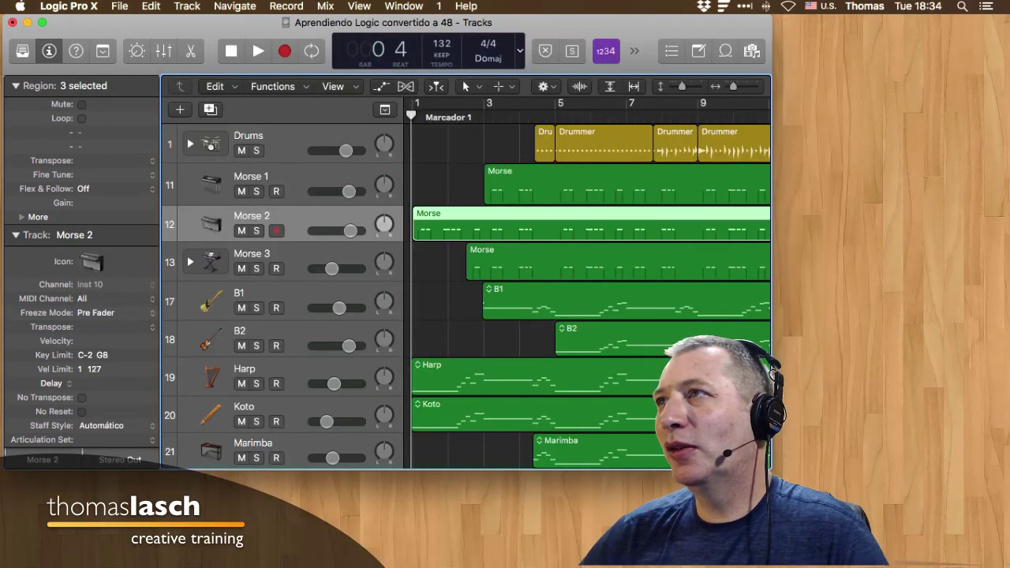
Step: Enlarge the main window to fill the screen, and view the Mixer in a separate window before closing it
{"action": "left_click_drag", "start_coordinate": [772, 471], "coordinate": [1009, 567]}
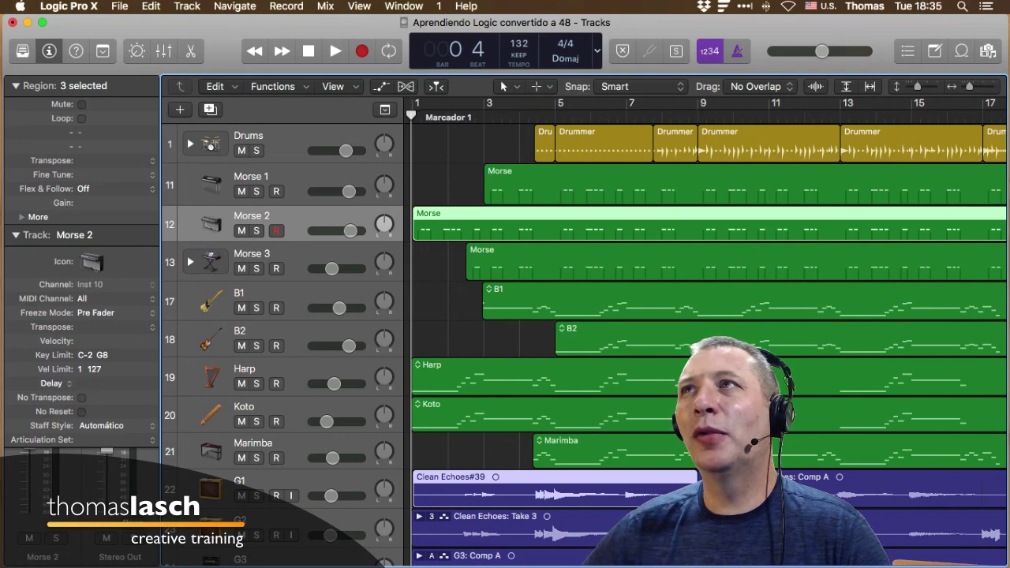
{"action": "left_click", "coordinate": [403, 6]}
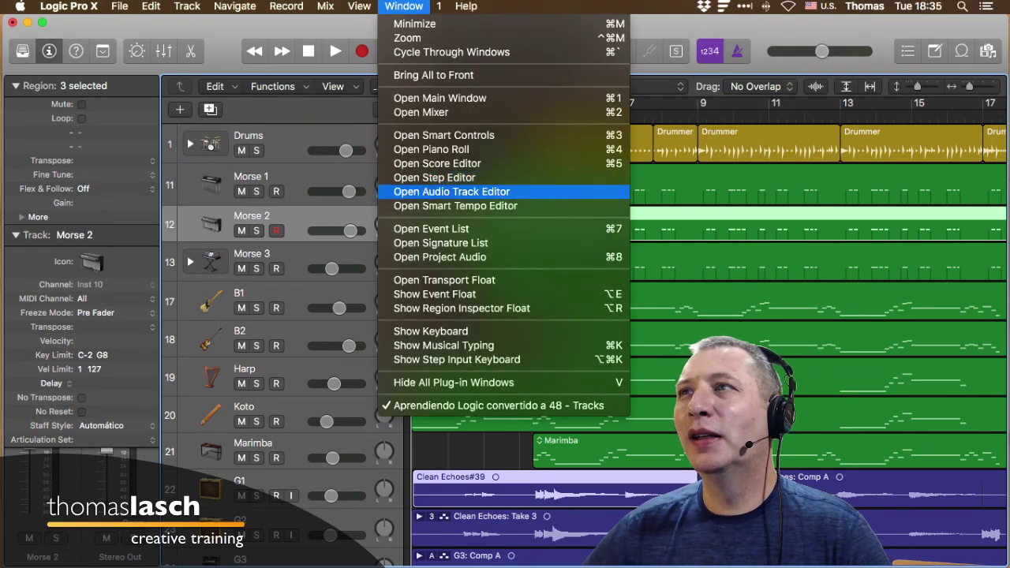
{"action": "left_click", "coordinate": [421, 112]}
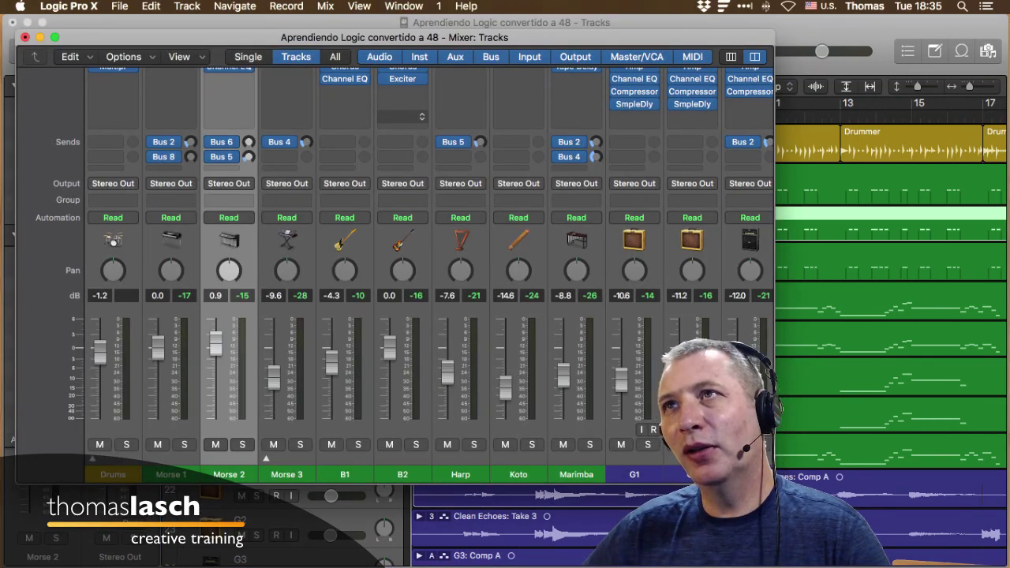
{"action": "key", "text": "super+w"}
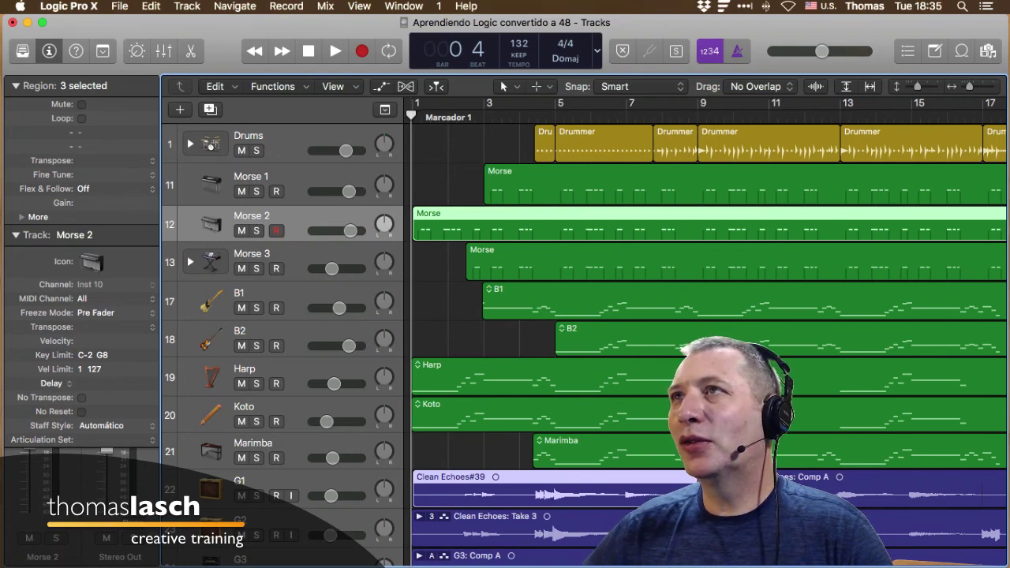
Step: Open the Piano Roll in a separate window for the Morse region on track Morse 2 and minimize that window
{"action": "left_click", "coordinate": [403, 6]}
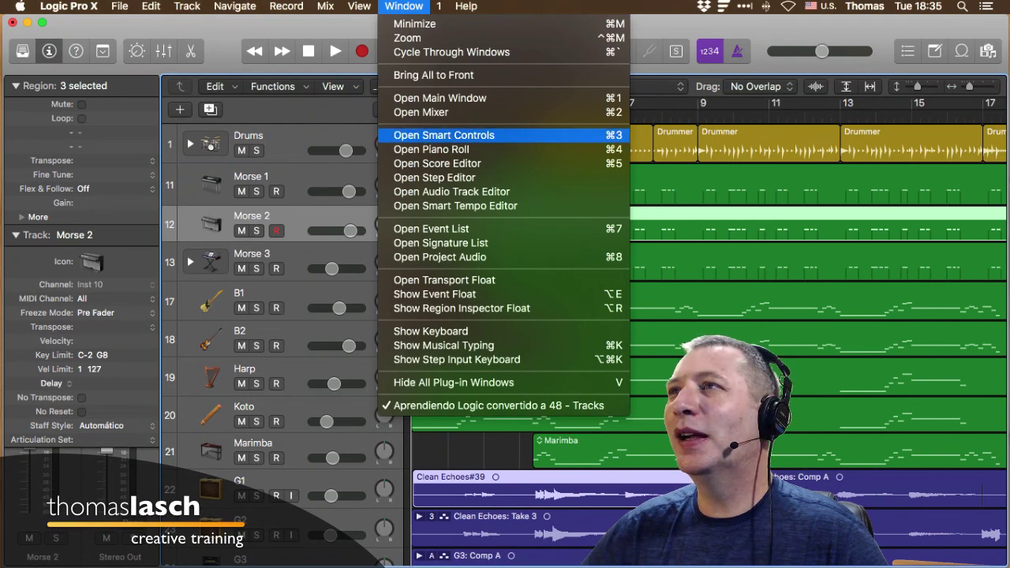
{"action": "left_click", "coordinate": [432, 149]}
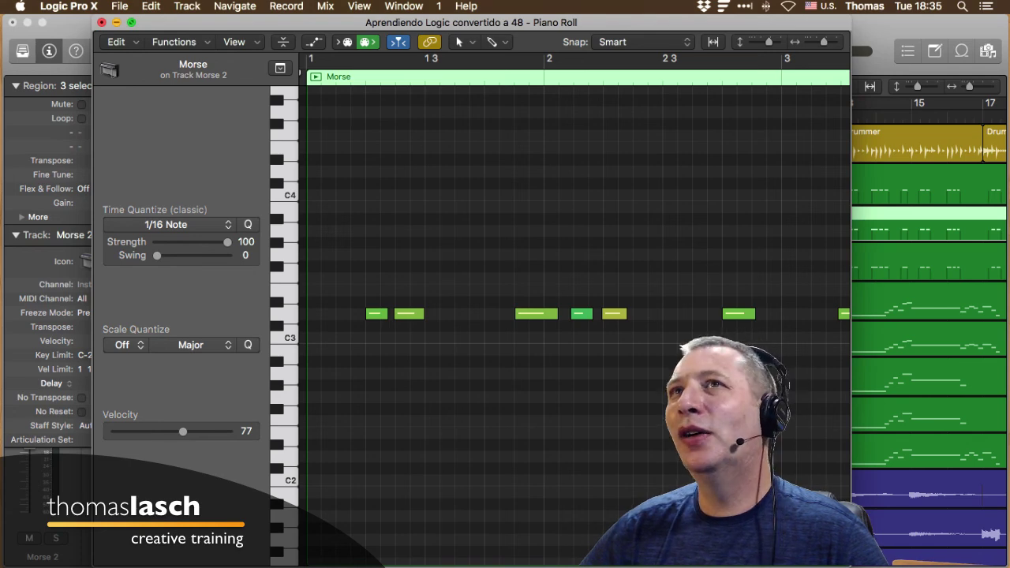
{"action": "left_click", "coordinate": [116, 22]}
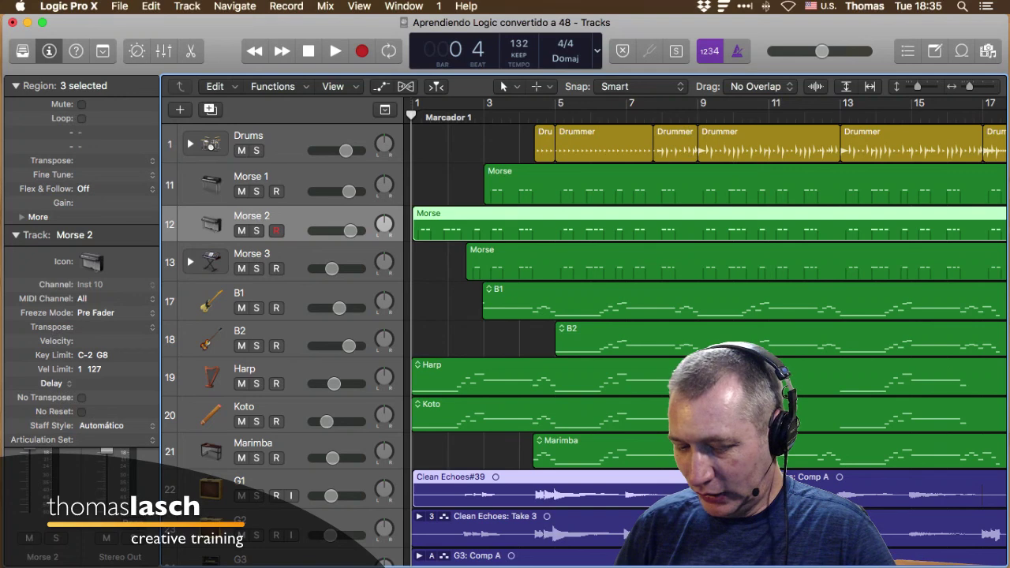
Step: Open another separate Piano Roll window for the Morse region and close it, repeating this twice
{"action": "key", "text": "super+4"}
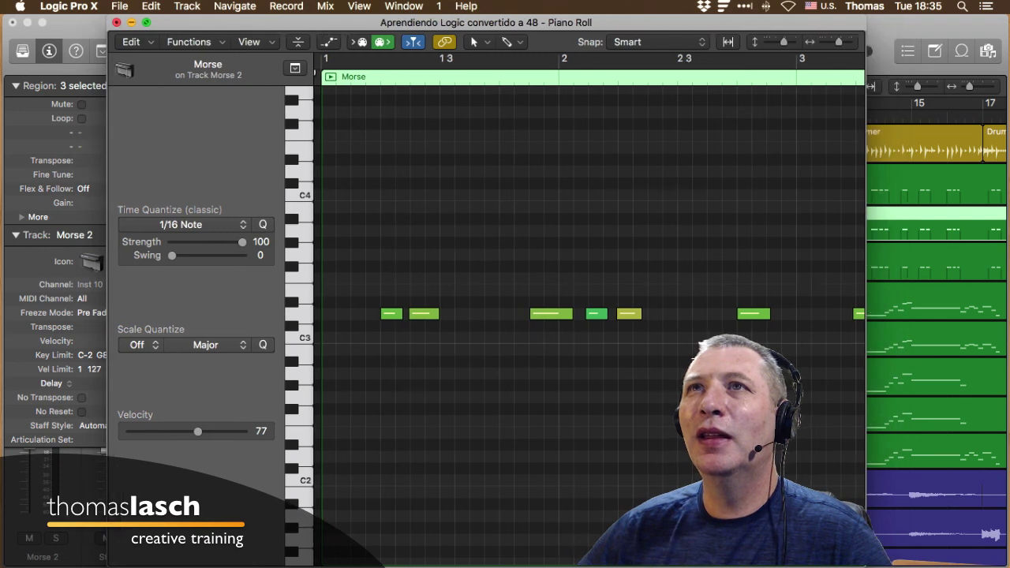
{"action": "left_click", "coordinate": [116, 22]}
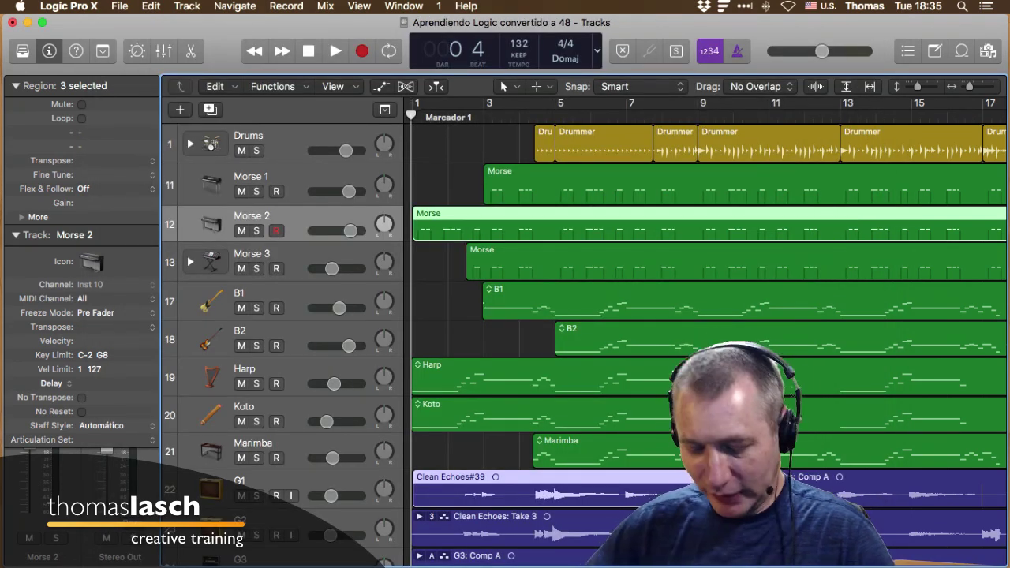
{"action": "key", "text": "super+4"}
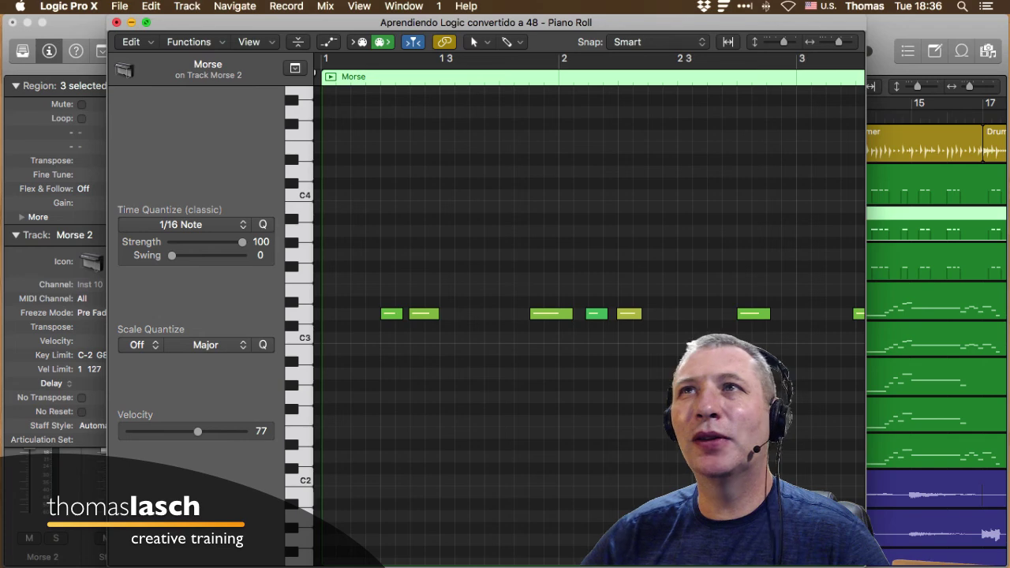
{"action": "left_click", "coordinate": [116, 22]}
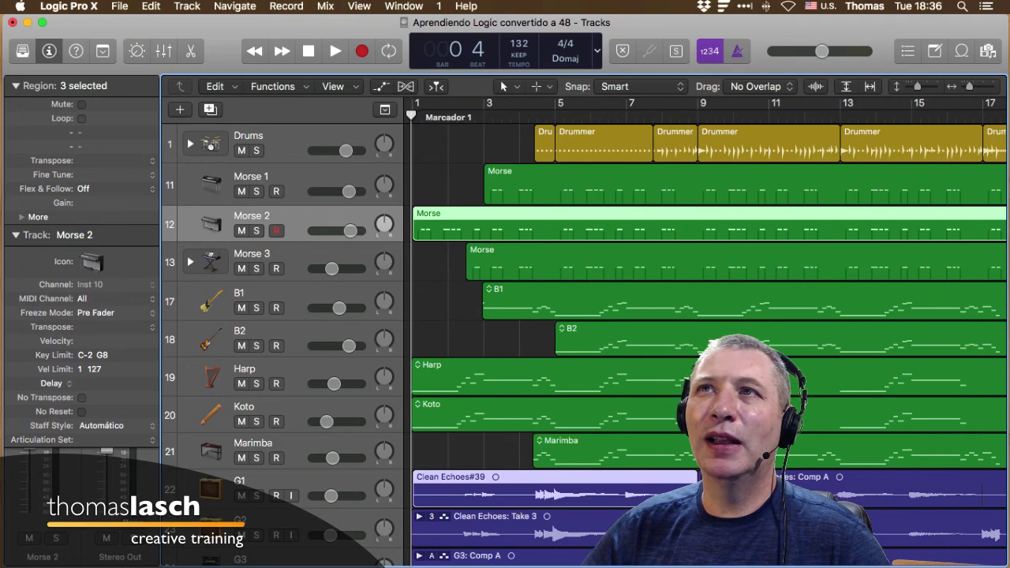
Step: Show and hide the editor area of the main window twice, and view the list of window commands
{"action": "key", "text": "e"}
{"action": "key", "text": "e"}
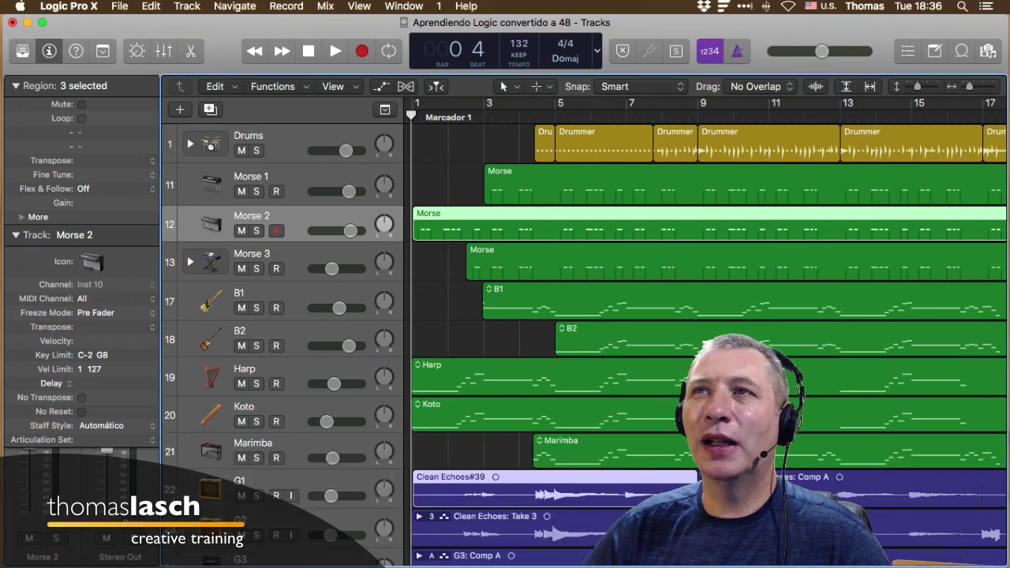
{"action": "key", "text": "e"}
{"action": "key", "text": "e"}
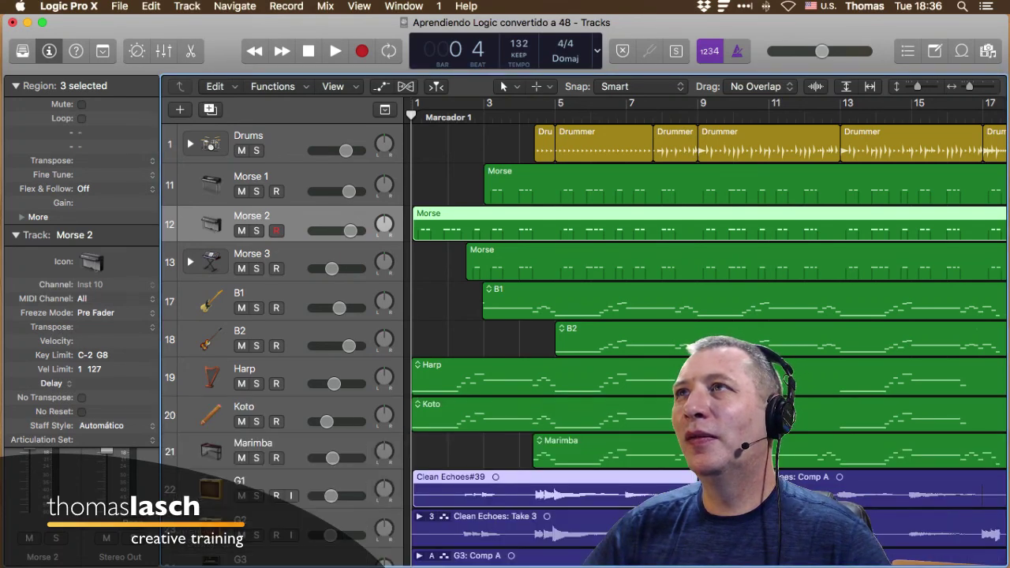
{"action": "left_click", "coordinate": [404, 7]}
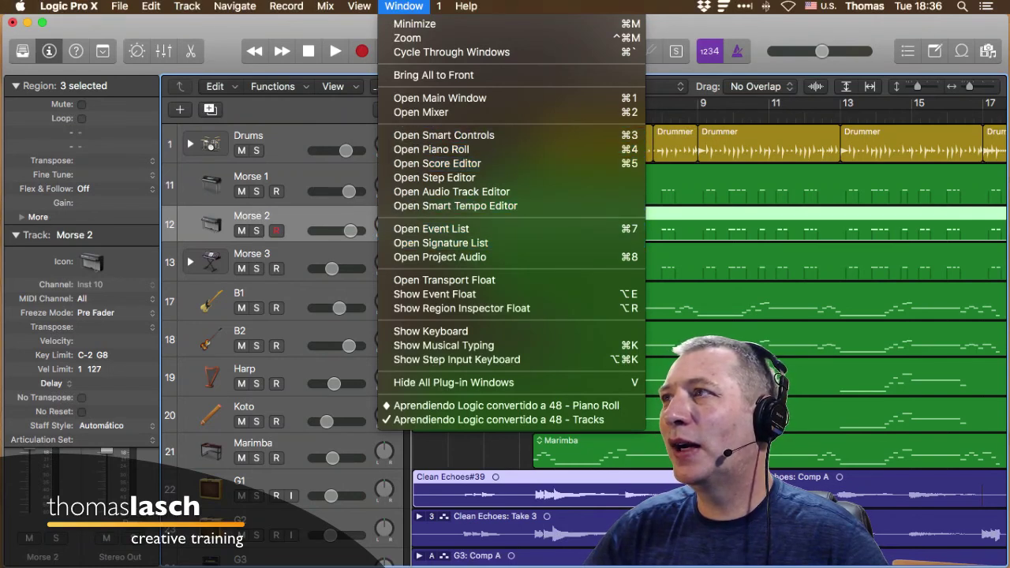
{"action": "key", "text": "Escape"}
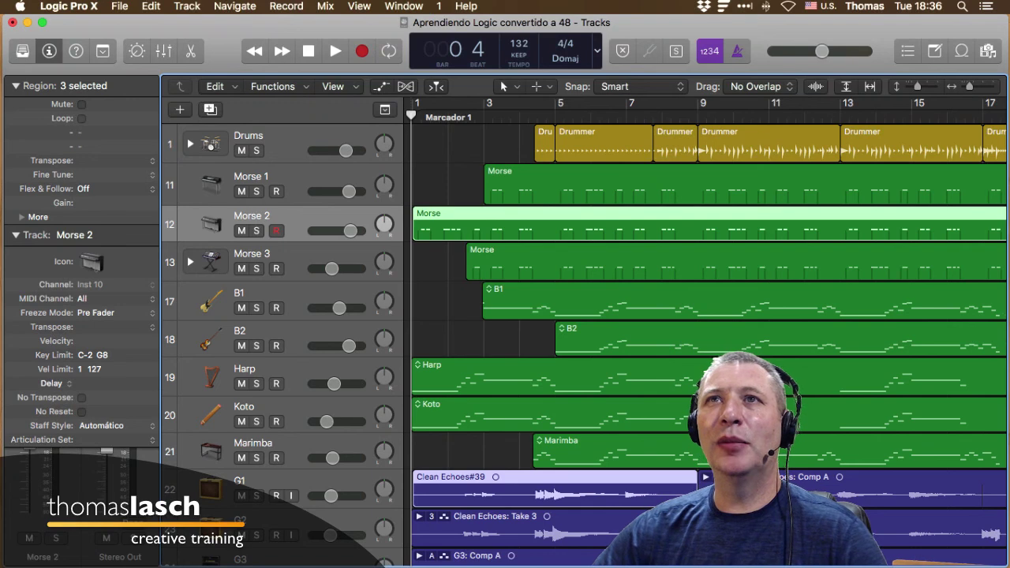
Step: Enable the additional Audio option in the Advanced preferences and close the Preferences window
{"action": "left_click", "coordinate": [69, 6]}
{"action": "mouse_move", "coordinate": [77, 48]}
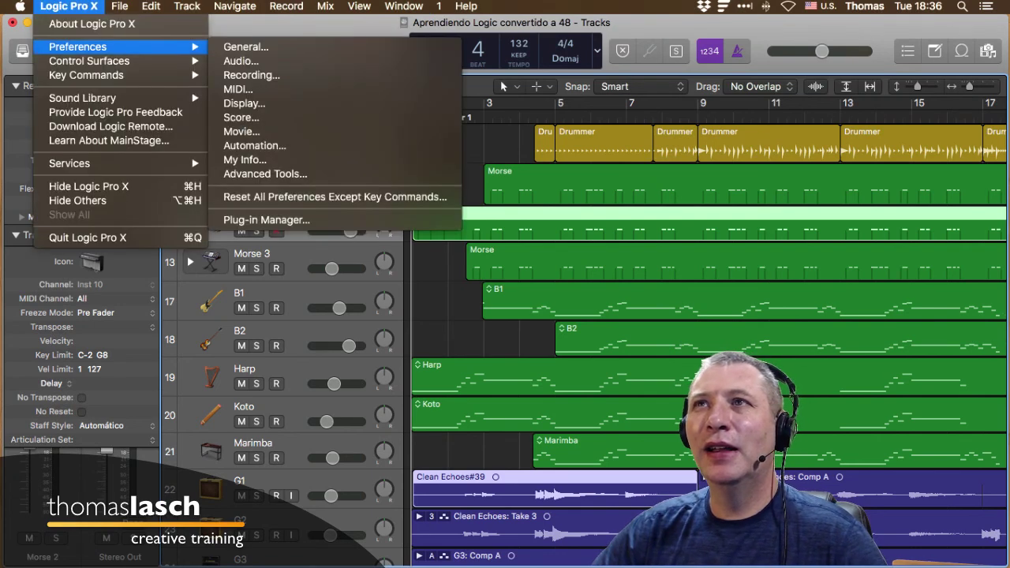
{"action": "left_click", "coordinate": [246, 48]}
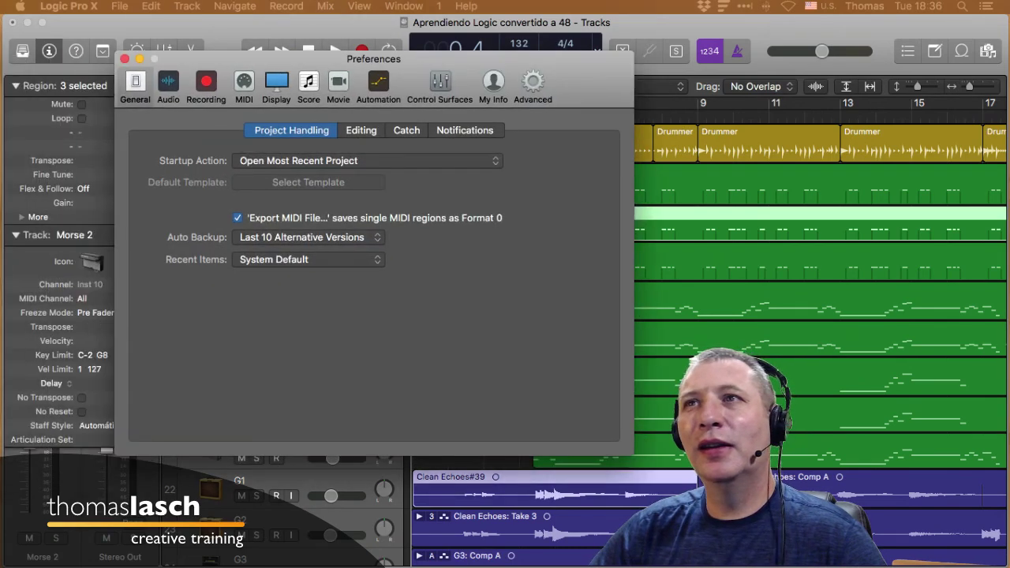
{"action": "left_click_drag", "start_coordinate": [374, 60], "coordinate": [435, 61]}
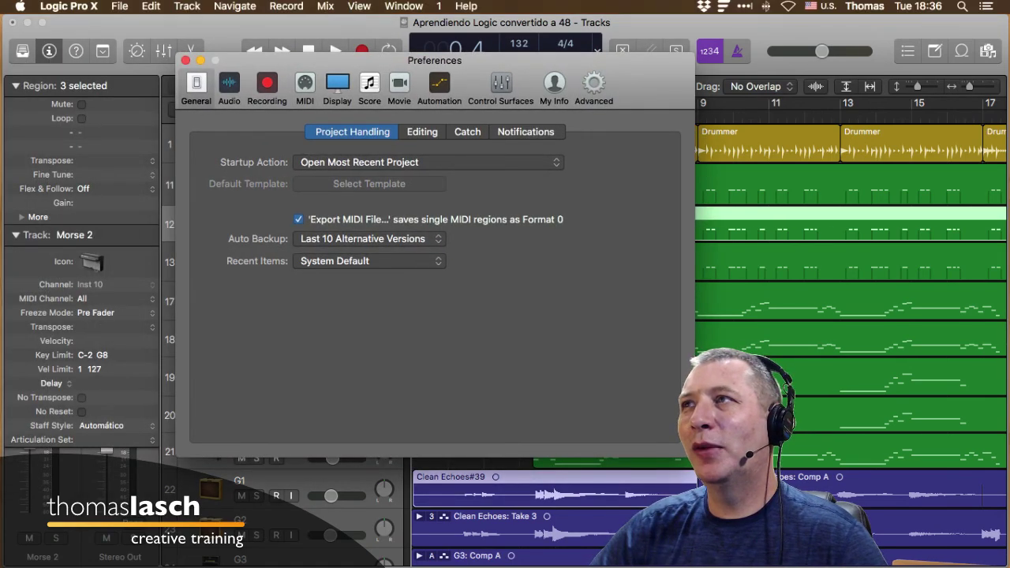
{"action": "left_click", "coordinate": [593, 88]}
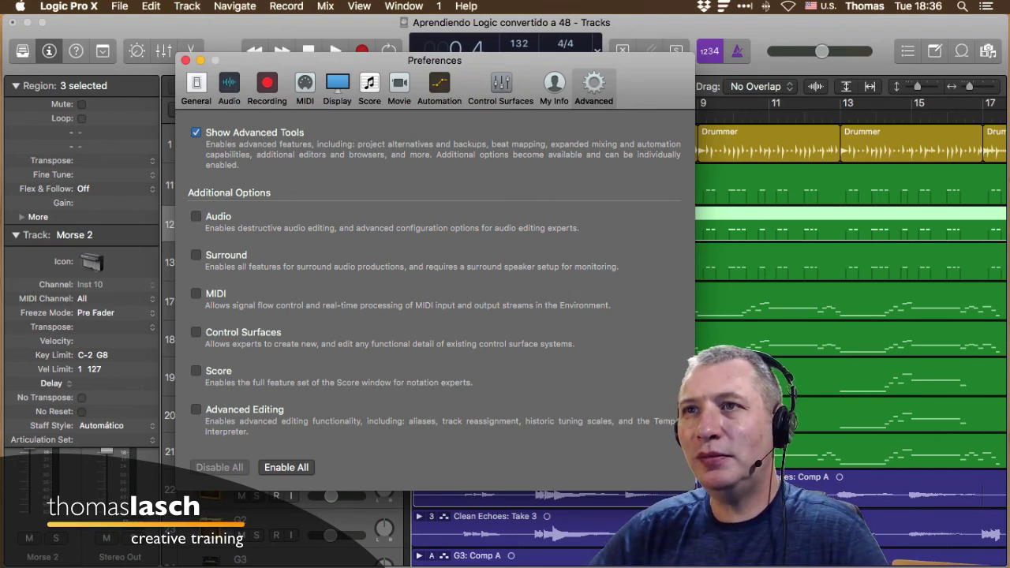
{"action": "left_click", "coordinate": [195, 216]}
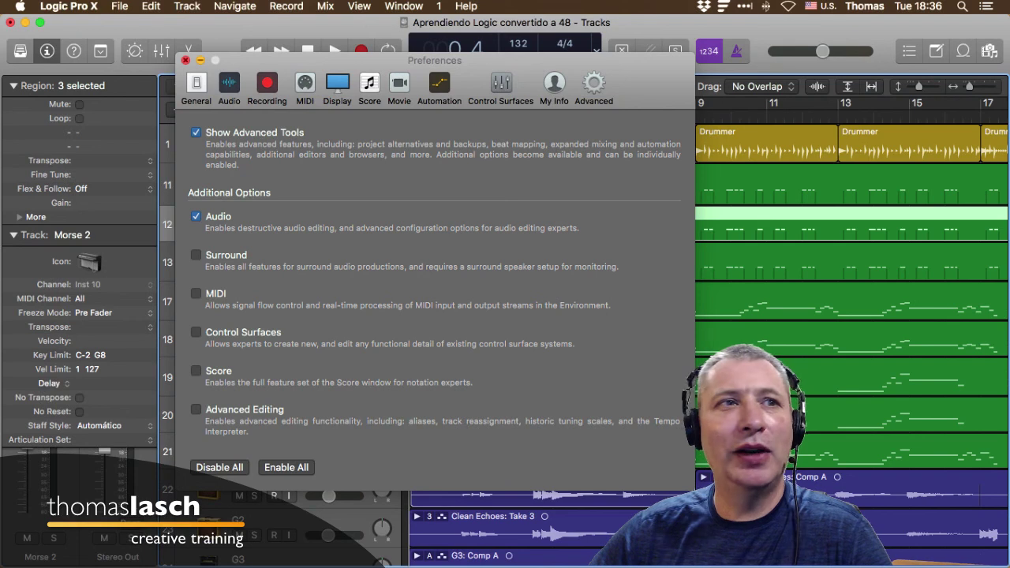
{"action": "left_click", "coordinate": [184, 60]}
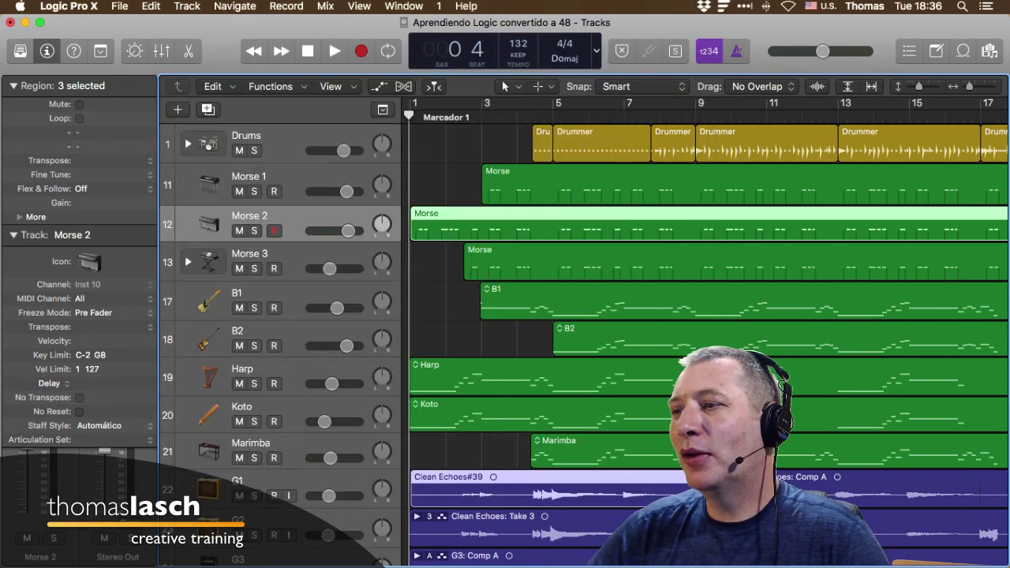
Step: Open the Audio File Editor in a separate window, examine the Clean Echoes#39 waveform, and minimize the window
{"action": "left_click", "coordinate": [403, 7]}
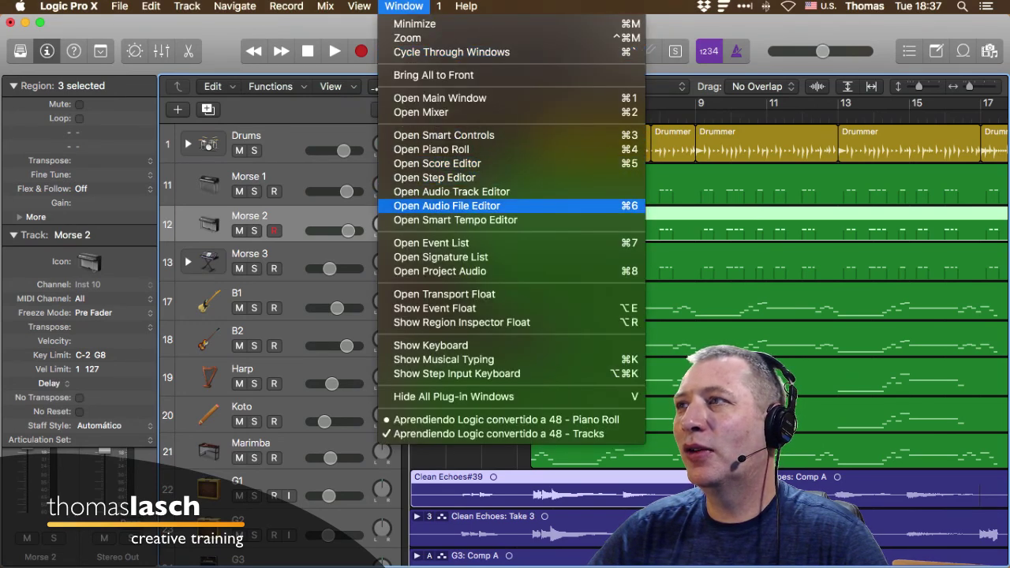
{"action": "key", "text": "Return"}
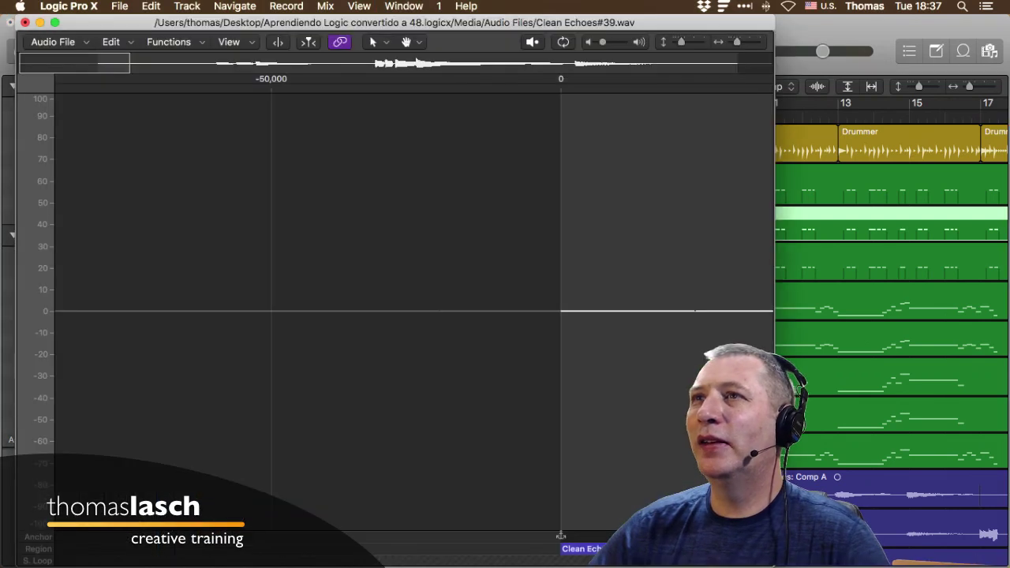
{"action": "scroll", "coordinate": [415, 312], "scroll_direction": "right", "scroll_amount": 10}
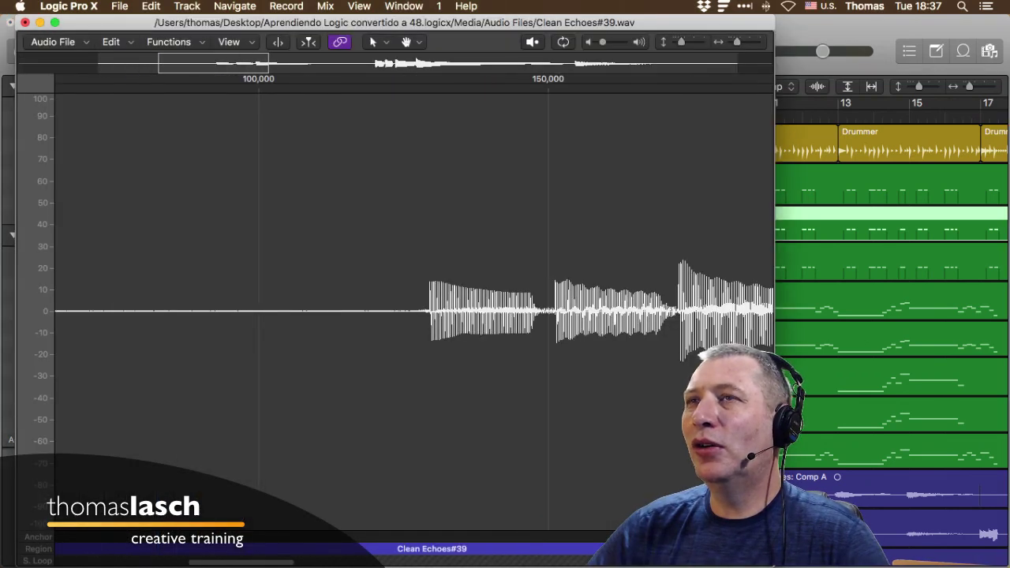
{"action": "scroll", "coordinate": [414, 311], "scroll_direction": "right", "scroll_amount": 3}
{"action": "left_click", "coordinate": [41, 23]}
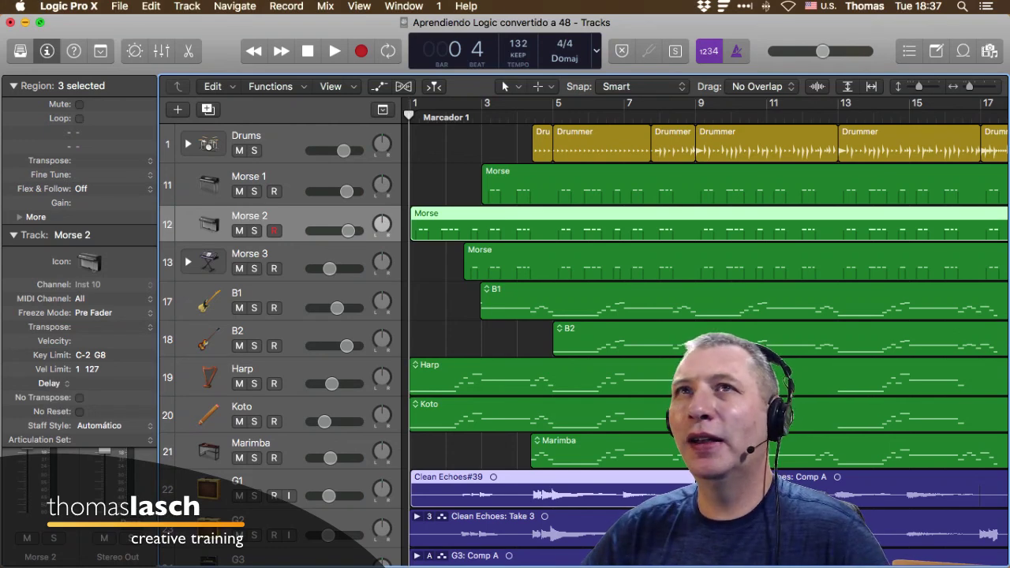
Step: View the General and Audio device preferences, close Preferences, and display the file and project commands
{"action": "left_click", "coordinate": [68, 5]}
{"action": "mouse_move", "coordinate": [77, 46]}
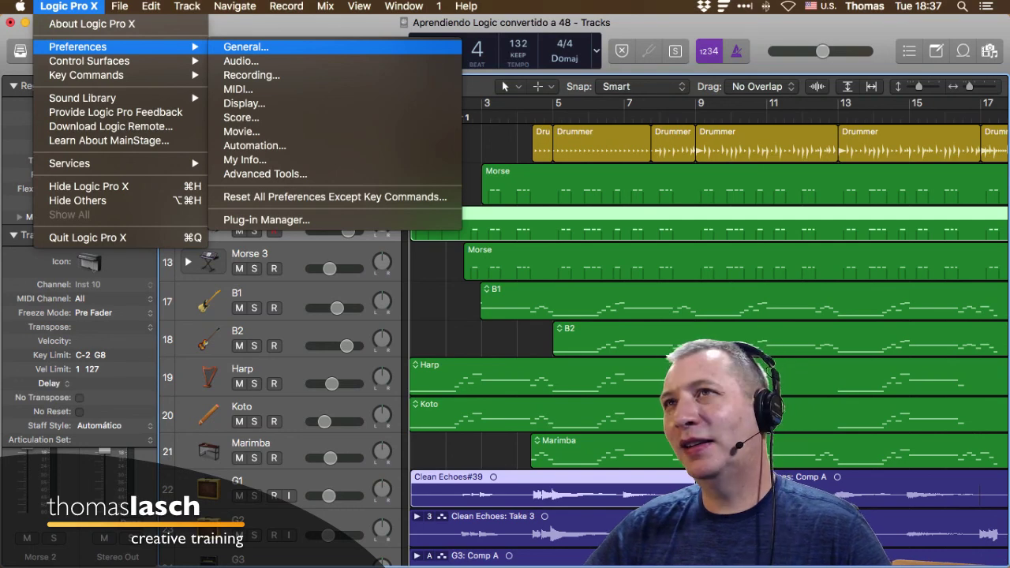
{"action": "left_click", "coordinate": [246, 47]}
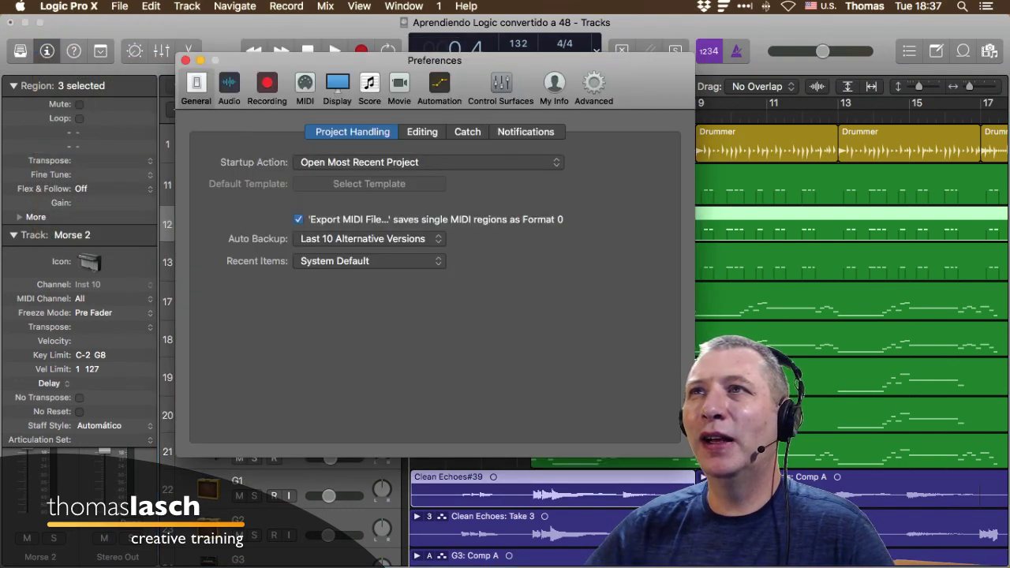
{"action": "left_click", "coordinate": [229, 87]}
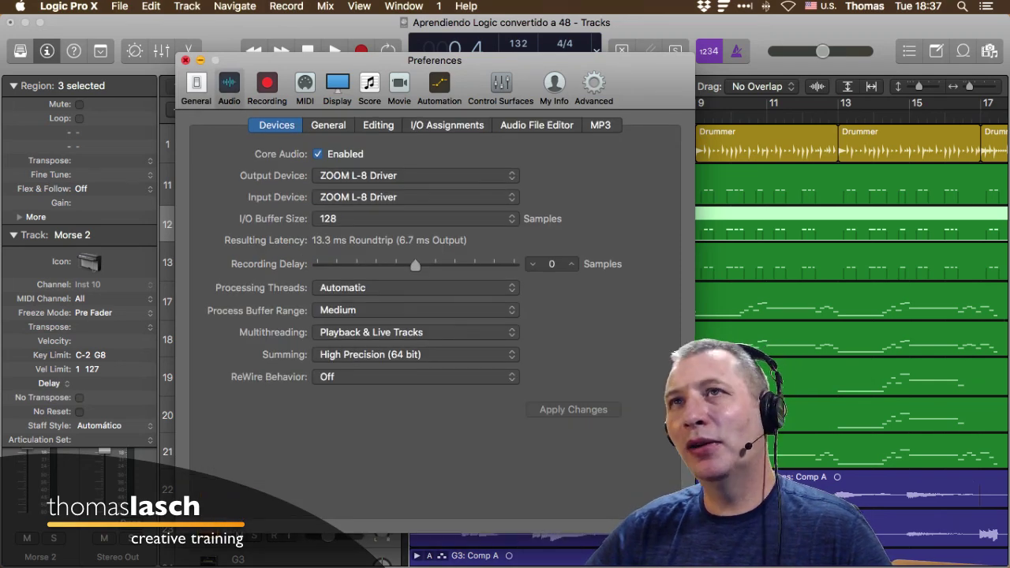
{"action": "left_click", "coordinate": [184, 60]}
{"action": "left_click", "coordinate": [119, 5]}
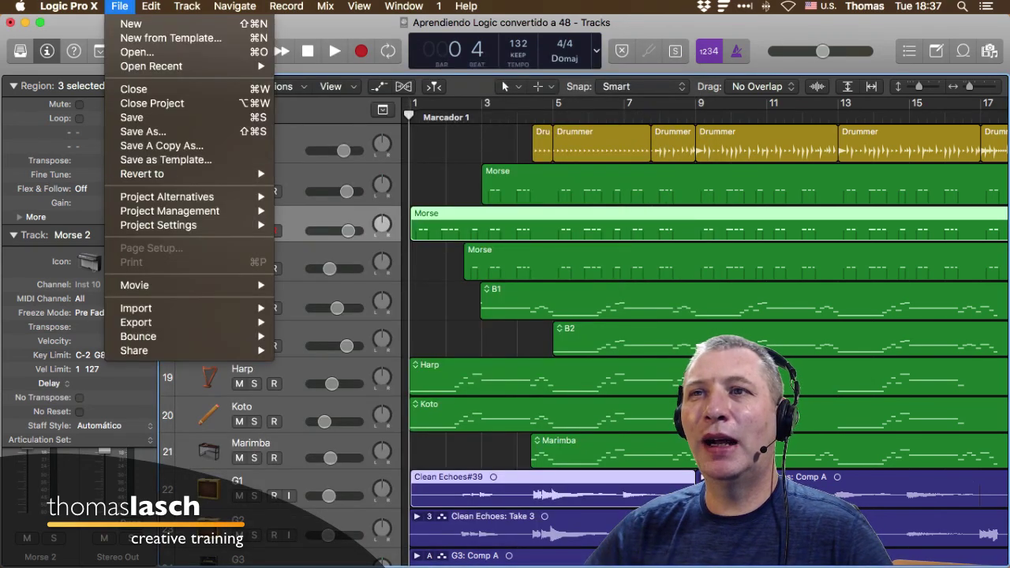
{"action": "mouse_move", "coordinate": [158, 225]}
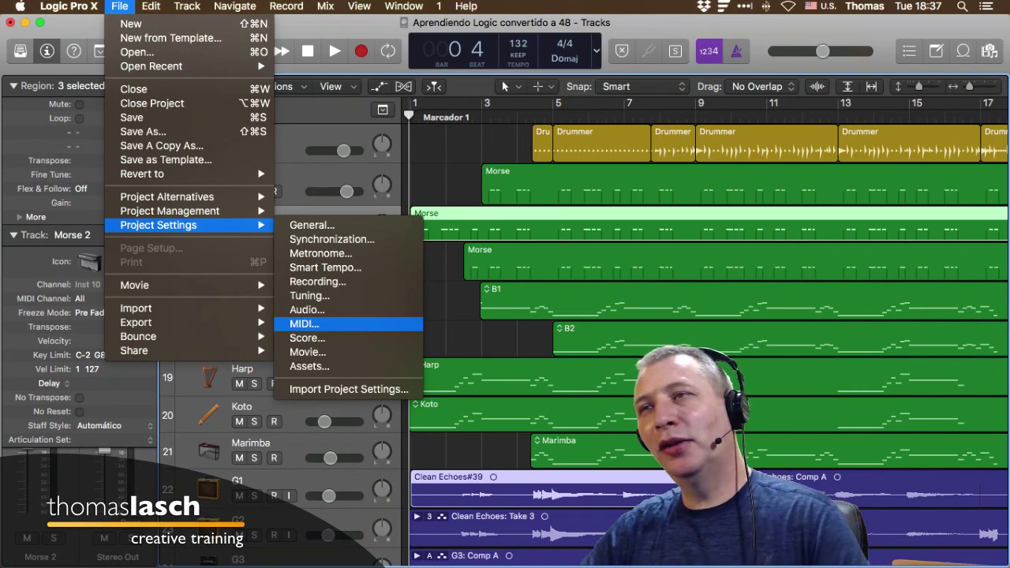
{"action": "key", "text": "Escape"}
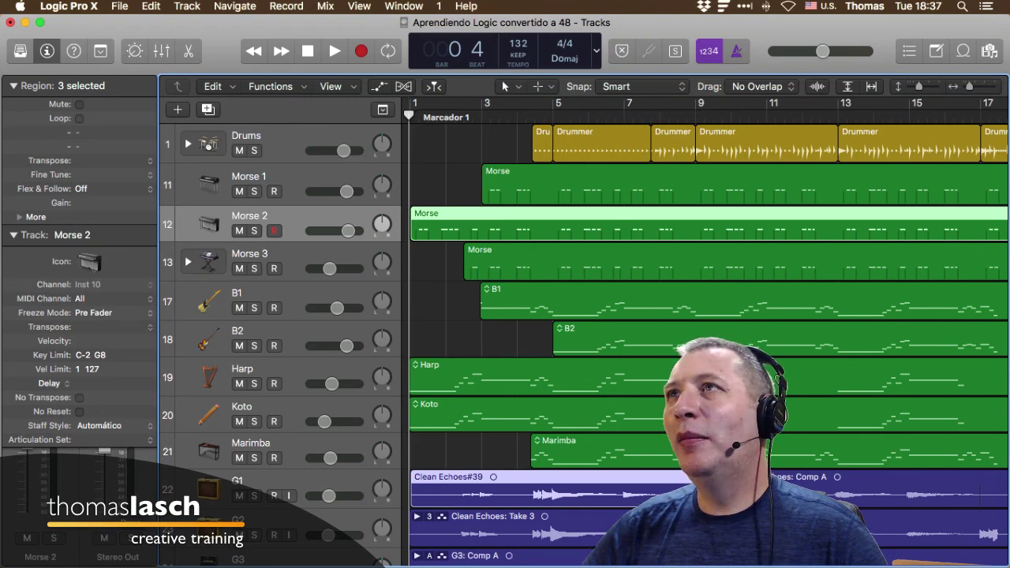
Step: Open the Morse region's Event List and Piano Roll in separate windows and place the Piano Roll beside the list
{"action": "left_click", "coordinate": [404, 6]}
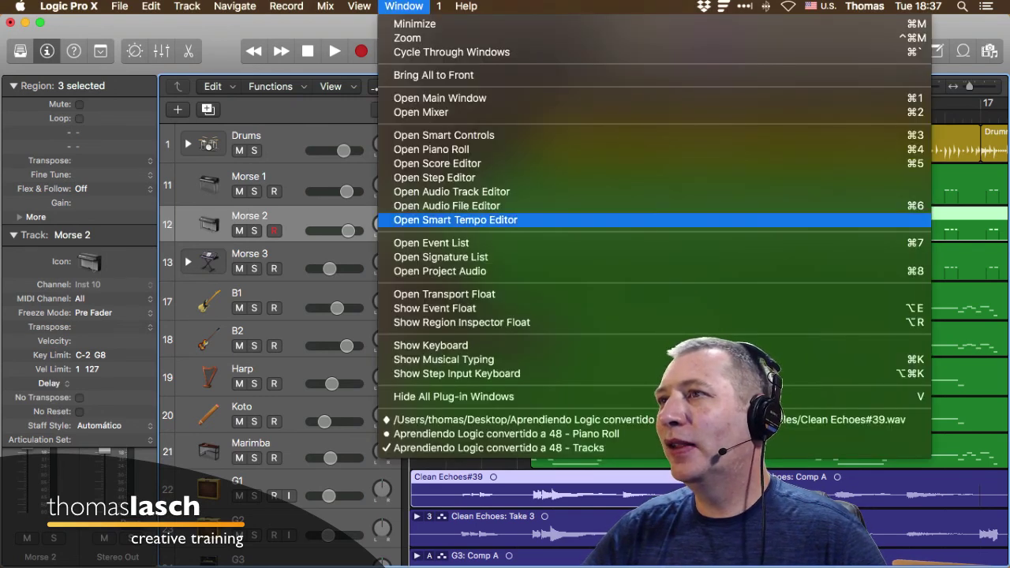
{"action": "key", "text": "Escape"}
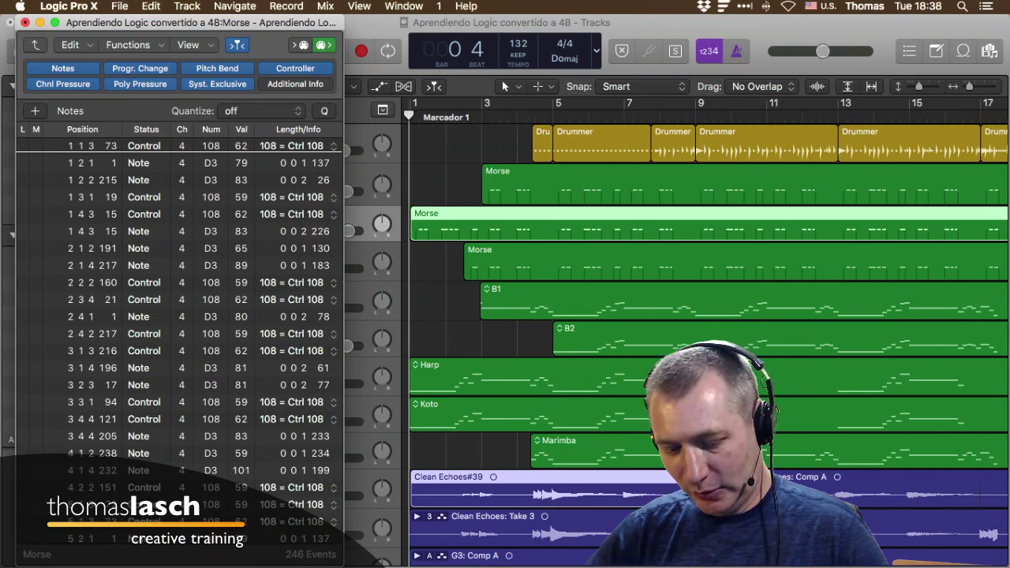
{"action": "key", "text": "super+4"}
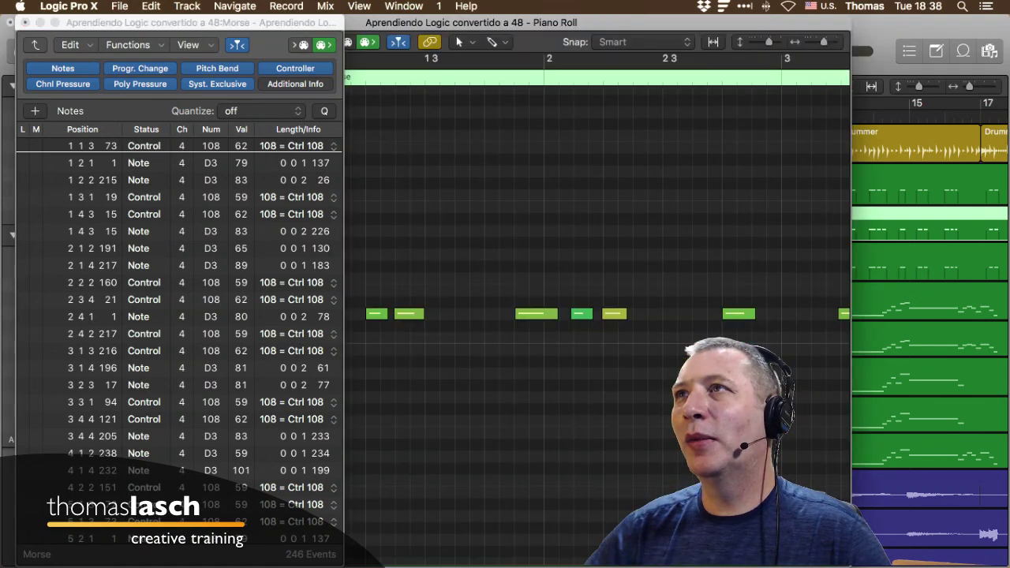
{"action": "left_click_drag", "start_coordinate": [474, 23], "coordinate": [675, 22]}
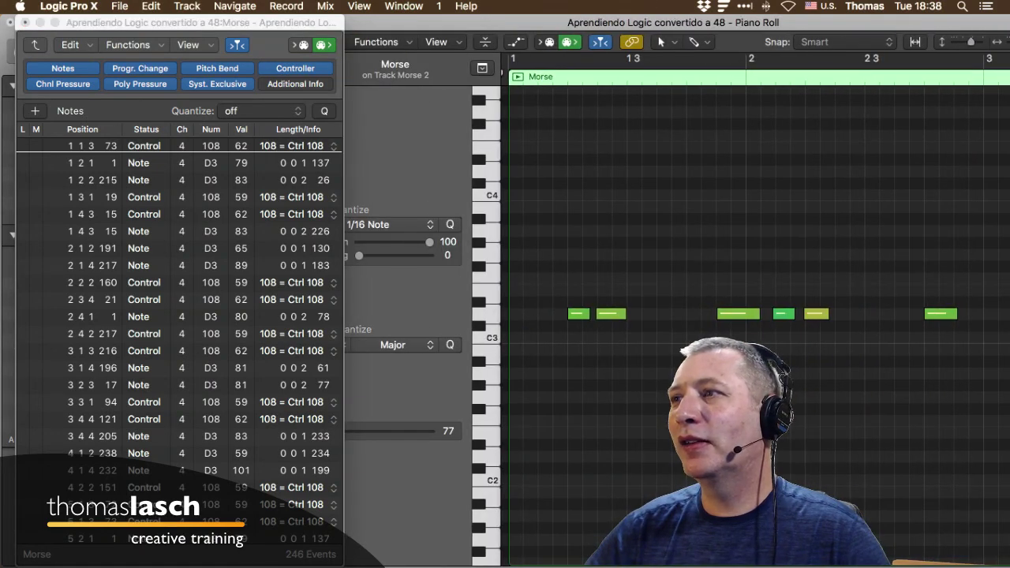
Step: Select the region's second note in the Piano Roll and step forward through the next three notes to follow them in the Event List
{"action": "left_click", "coordinate": [611, 313]}
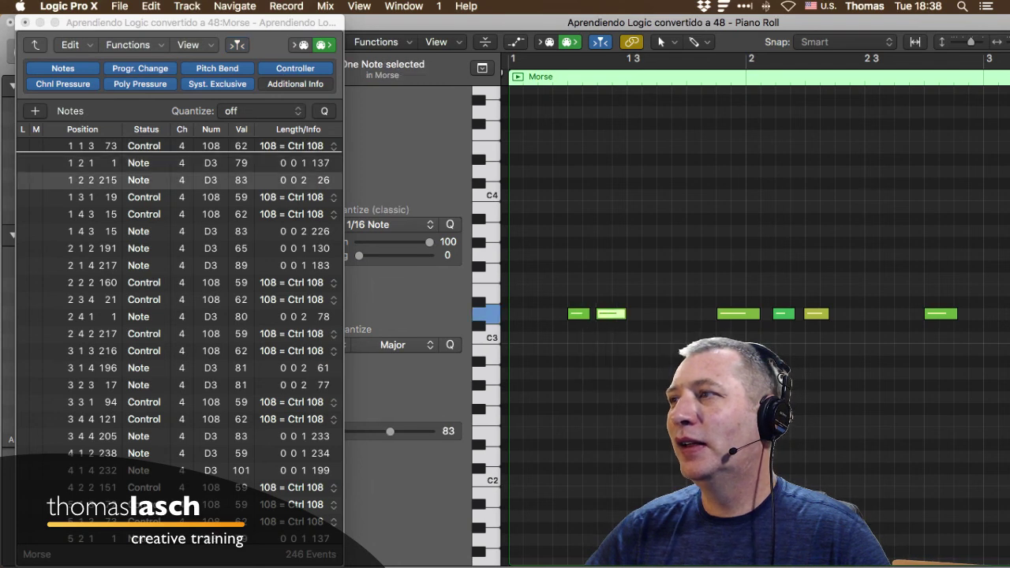
{"action": "key", "text": "Right"}
{"action": "key", "text": "Right"}
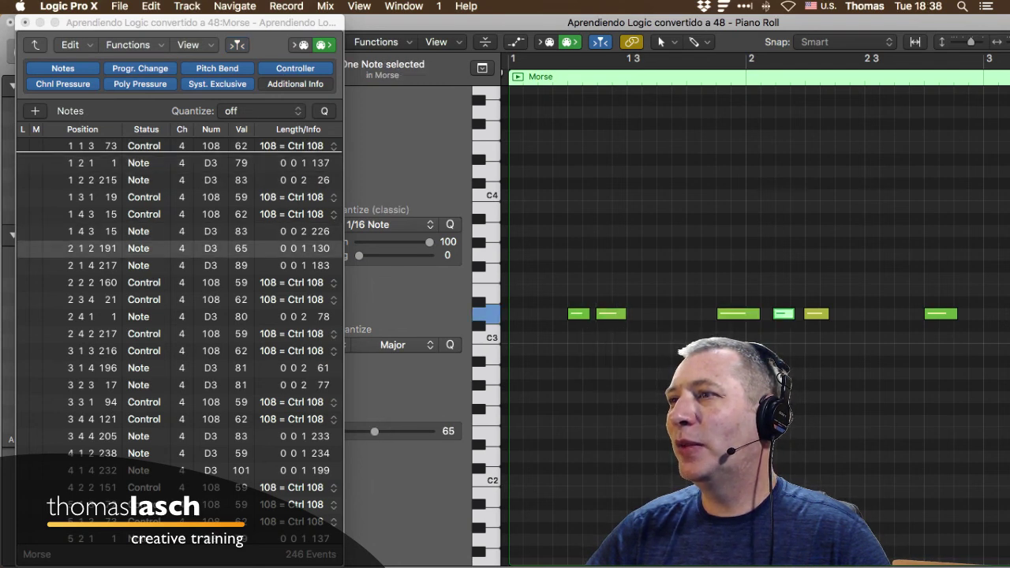
{"action": "key", "text": "Right"}
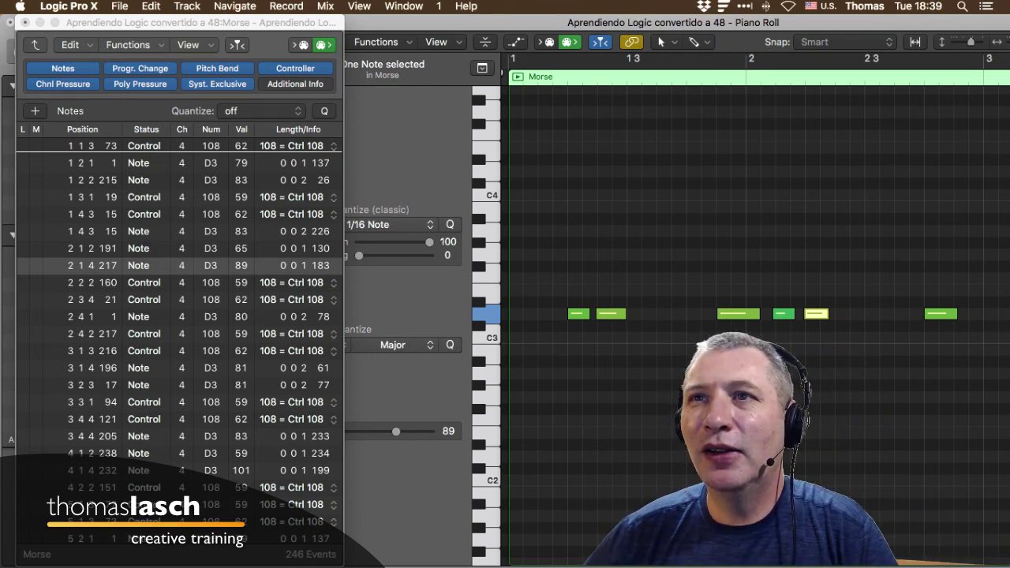
Step: Select individual note and control events in the Event List and step down to the control event at 3 1 3 216
{"action": "left_click", "coordinate": [144, 197]}
{"action": "left_click", "coordinate": [139, 180]}
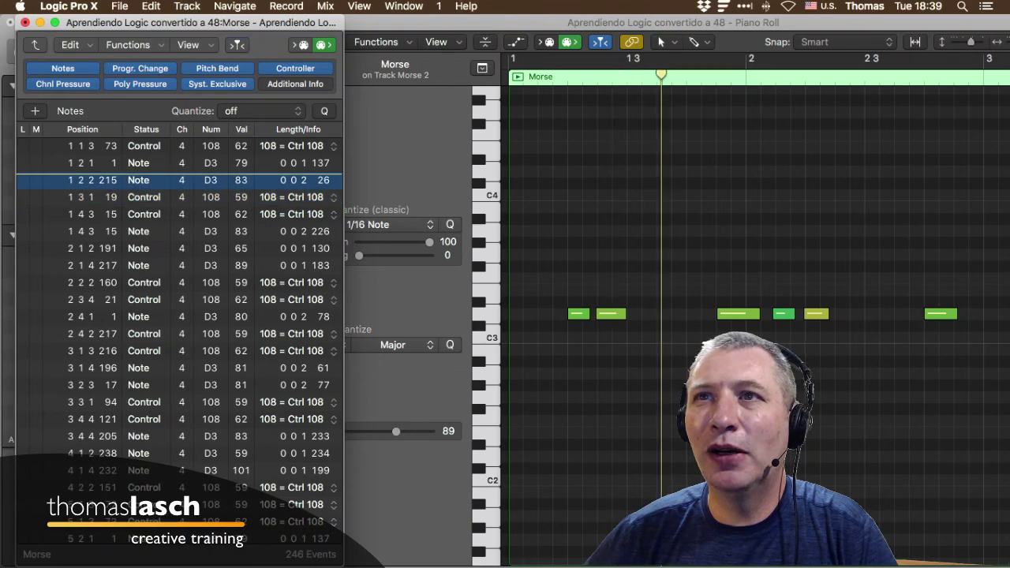
{"action": "left_click", "coordinate": [139, 164]}
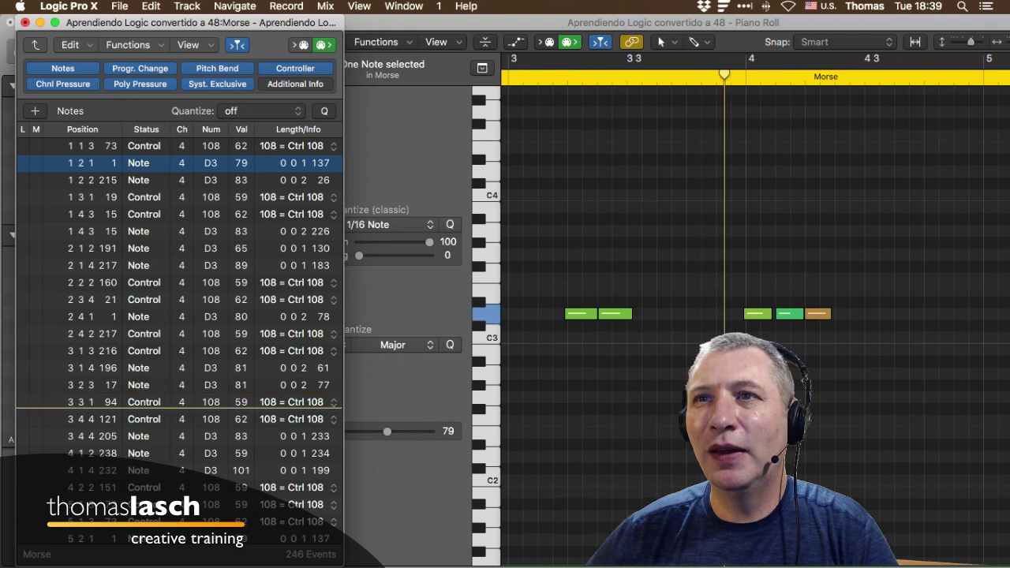
{"action": "left_click", "coordinate": [142, 197]}
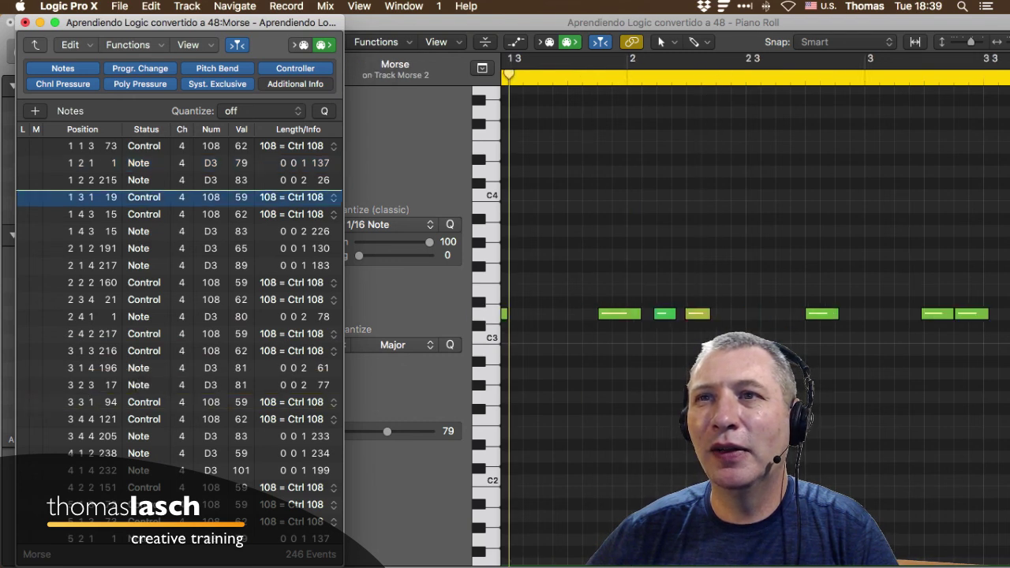
{"action": "left_click", "coordinate": [142, 232]}
{"action": "left_click", "coordinate": [142, 265]}
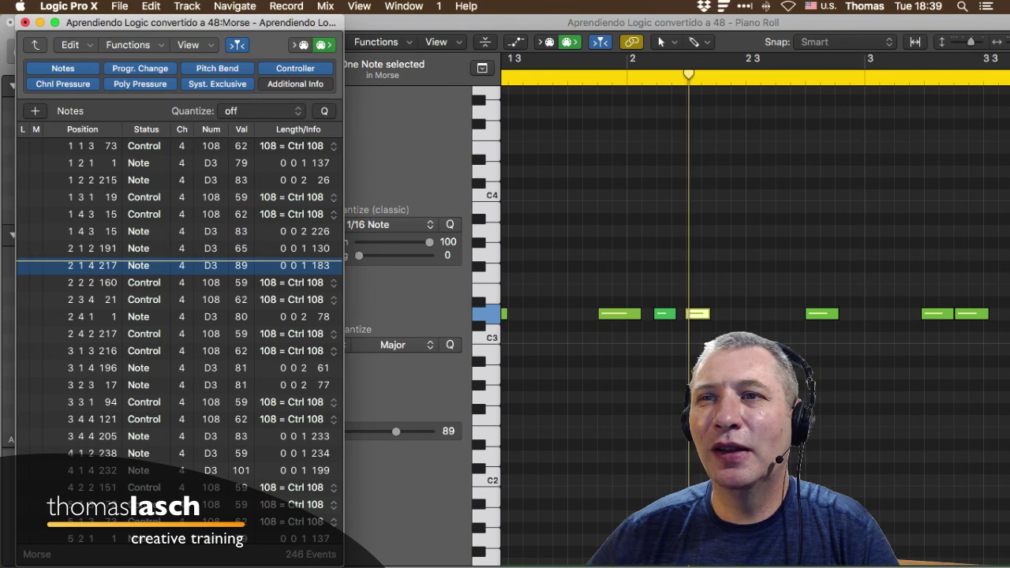
{"action": "key", "text": "Down"}
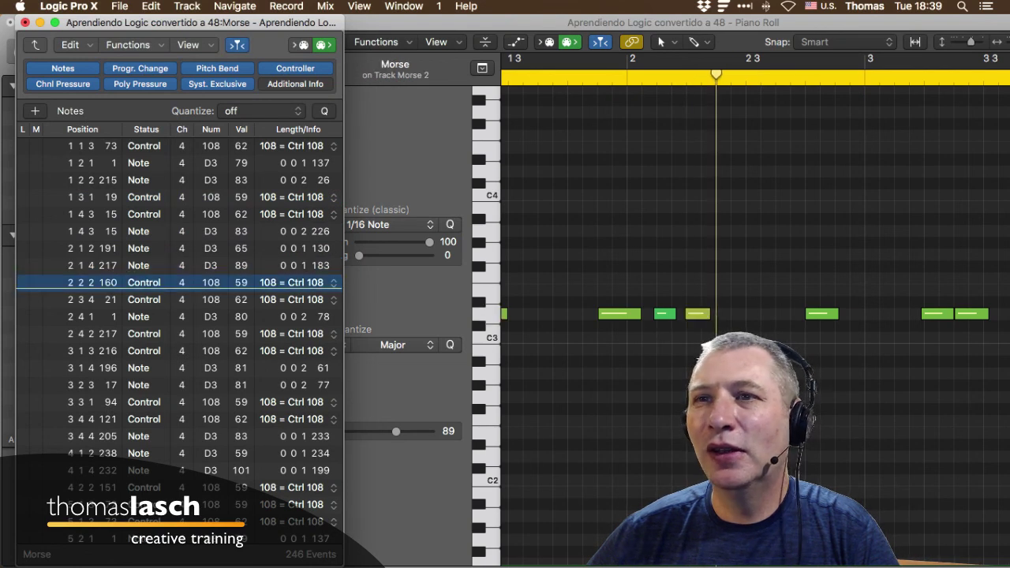
{"action": "key", "text": "Down"}
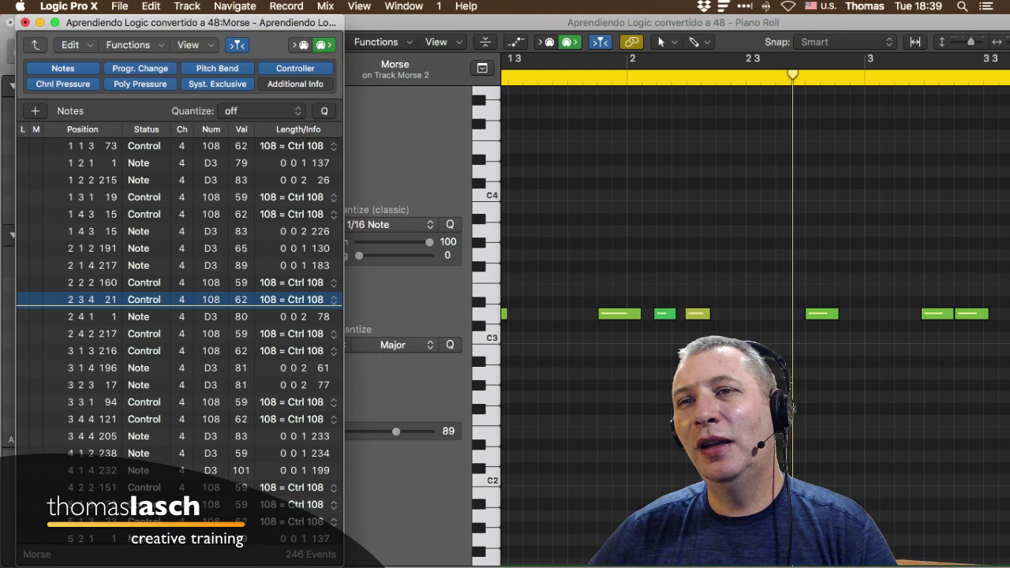
{"action": "key", "text": "Down"}
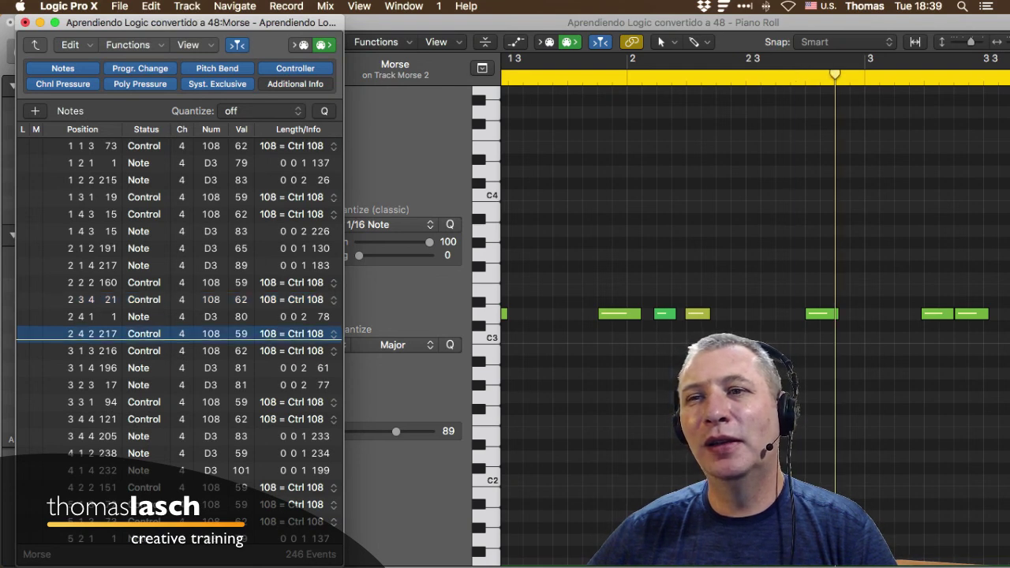
{"action": "key", "text": "Down"}
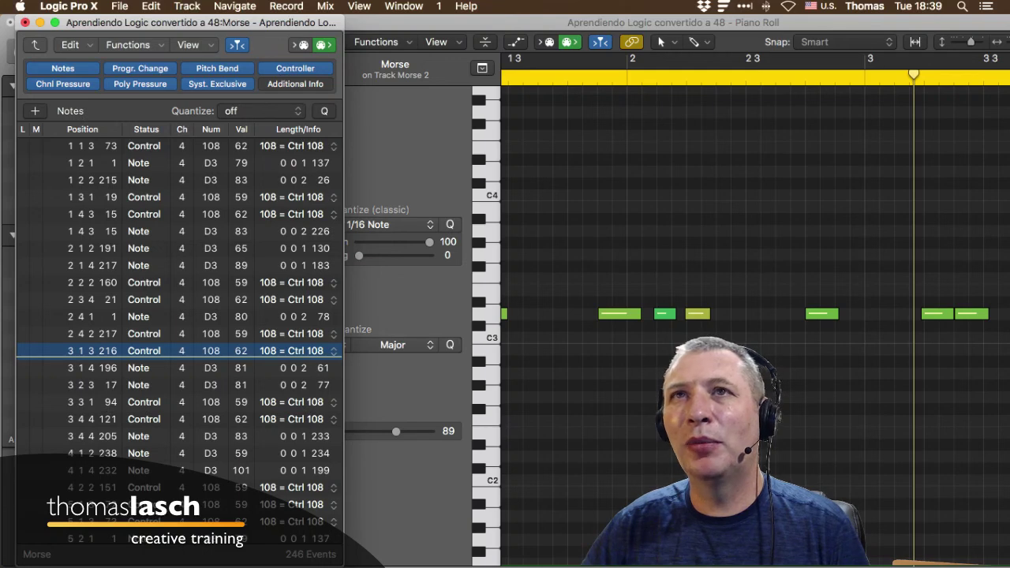
Step: Close the Event List and Piano Roll windows and move the playhead back to bar 1
{"action": "left_click", "coordinate": [25, 22]}
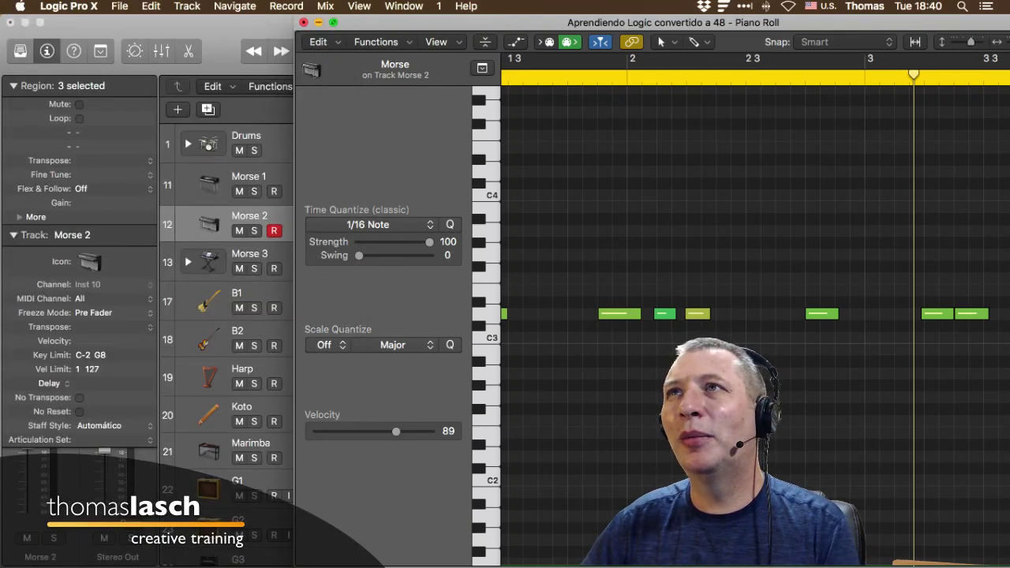
{"action": "left_click", "coordinate": [306, 22]}
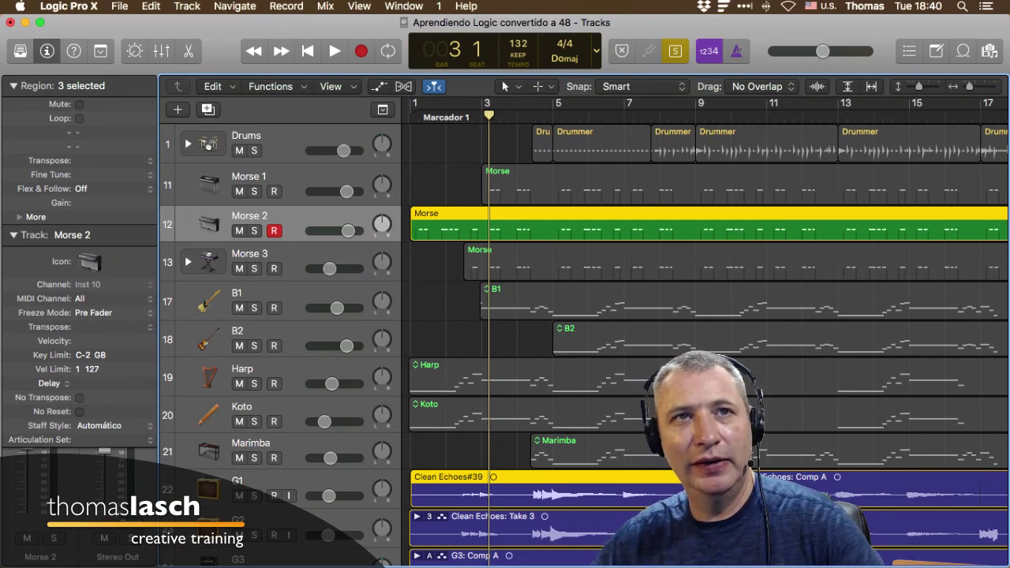
{"action": "left_click_drag", "start_coordinate": [489, 115], "coordinate": [410, 115]}
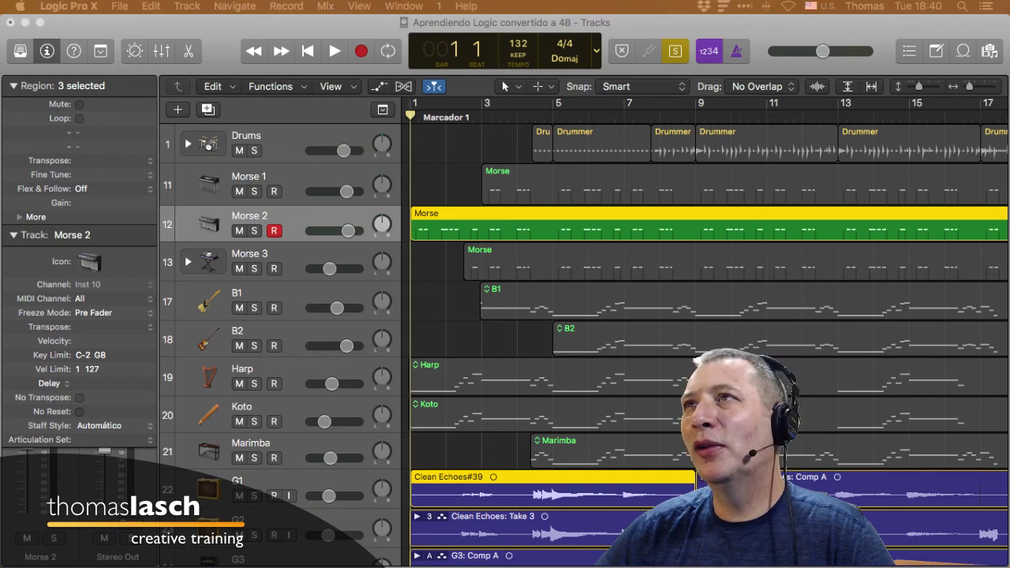
Step: Display the project's list of available screensets
{"action": "left_click", "coordinate": [439, 6]}
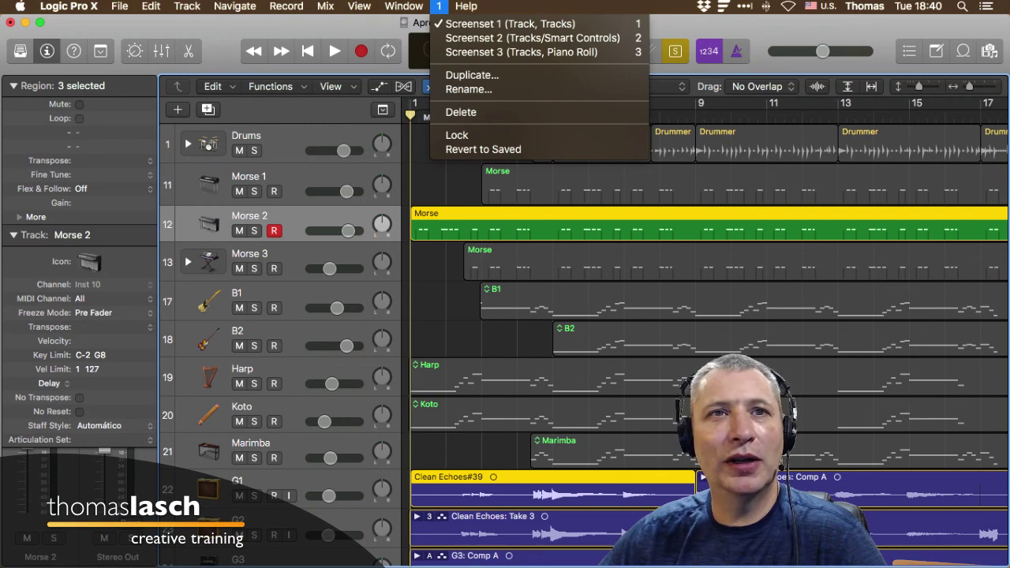
{"action": "key", "text": "Escape"}
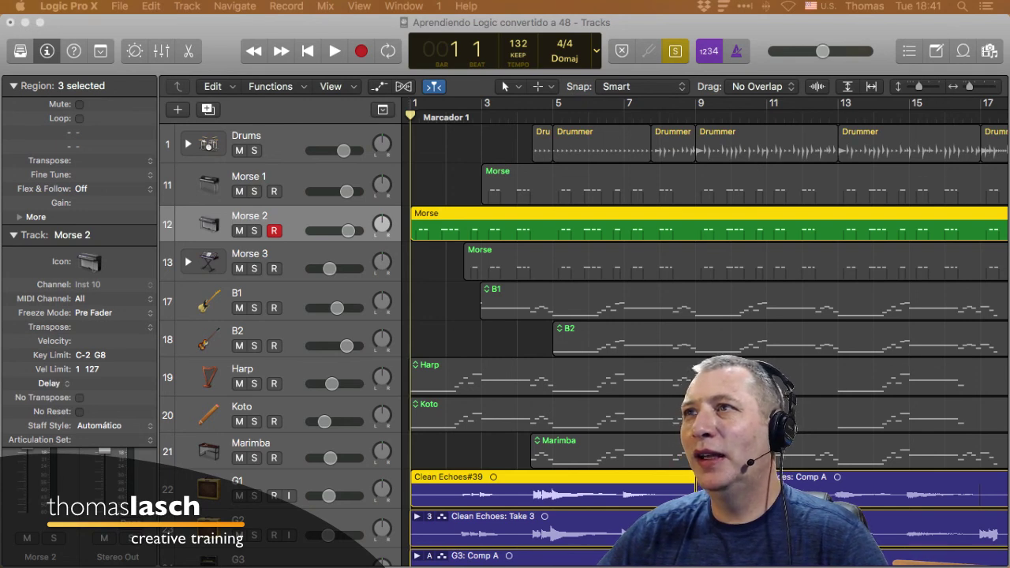
Step: Deselect all regions and play the project with Solo mode on, stopping in bar 3
{"action": "left_click", "coordinate": [474, 339]}
{"action": "key", "text": "space"}
{"action": "key", "text": "space"}
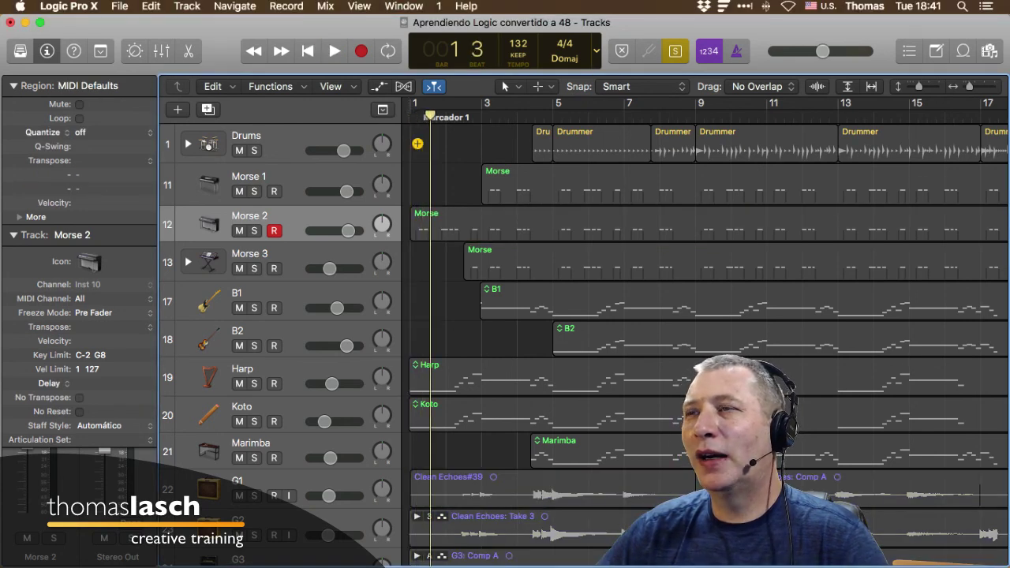
{"action": "key", "text": "space"}
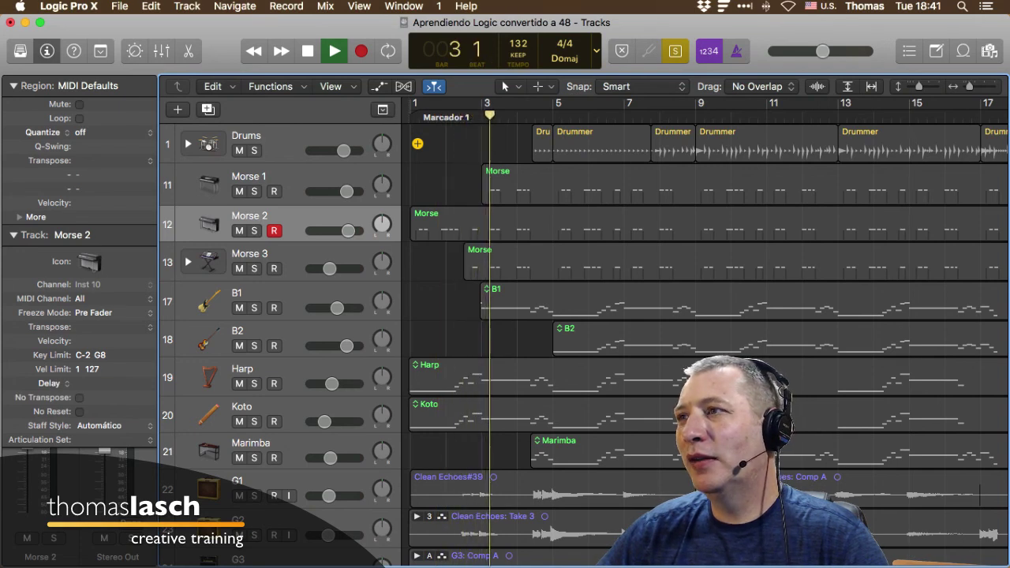
{"action": "key", "text": "space"}
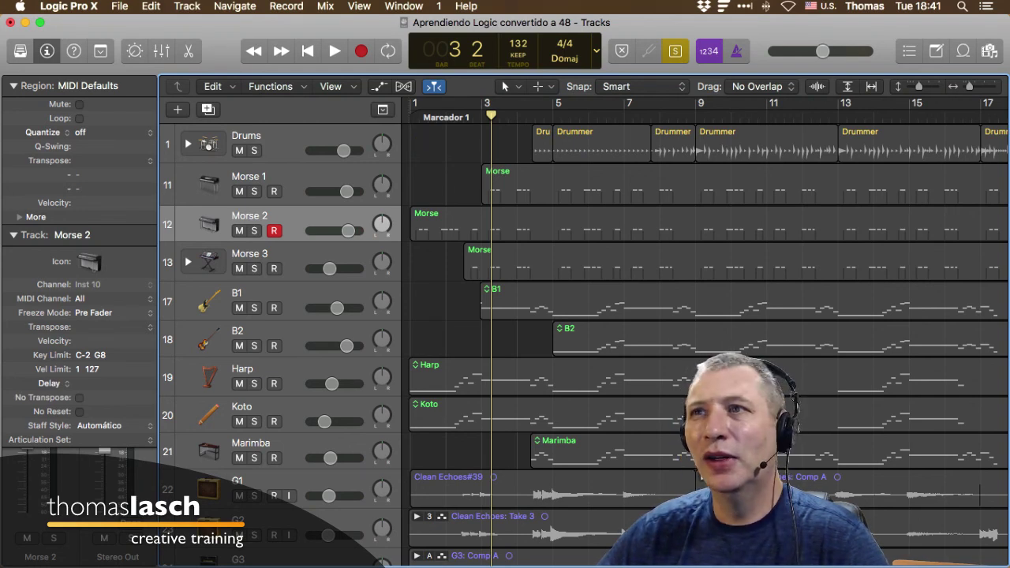
Step: Look through the whole track list and along the arrangement from its beginning to its last regions
{"action": "scroll", "coordinate": [584, 345], "scroll_direction": "down", "scroll_amount": 10}
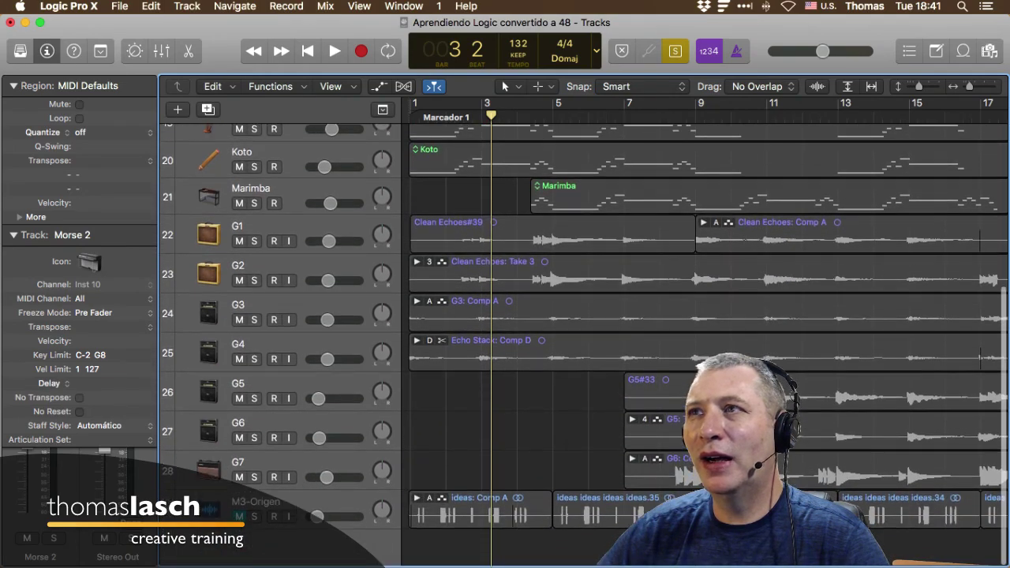
{"action": "scroll", "coordinate": [584, 345], "scroll_direction": "up", "scroll_amount": 10}
{"action": "scroll", "coordinate": [584, 345], "scroll_direction": "down", "scroll_amount": 10}
{"action": "scroll", "coordinate": [584, 345], "scroll_direction": "up", "scroll_amount": 10}
{"action": "scroll", "coordinate": [584, 345], "scroll_direction": "right", "scroll_amount": 5}
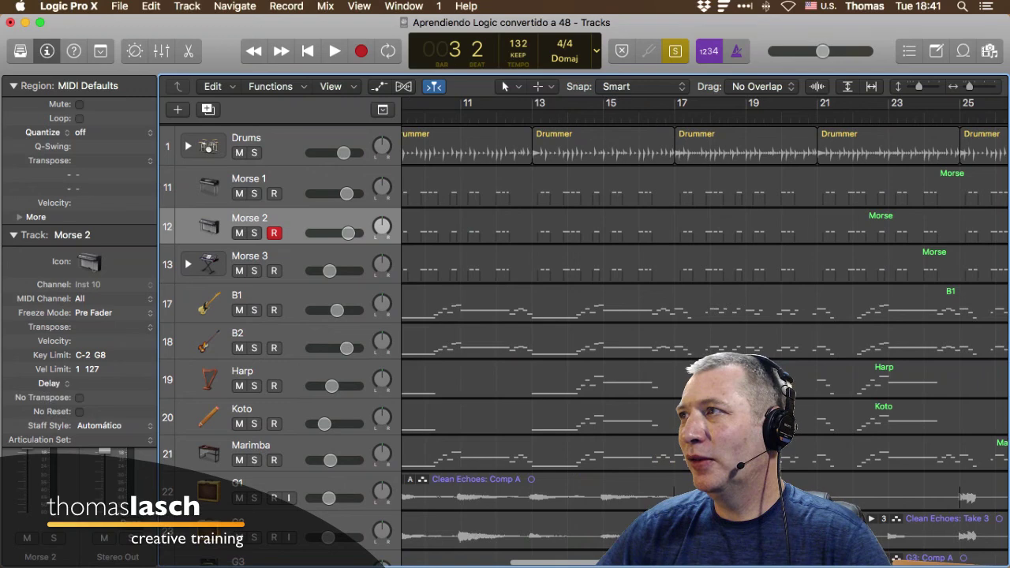
{"action": "scroll", "coordinate": [655, 273], "scroll_direction": "right", "scroll_amount": 10}
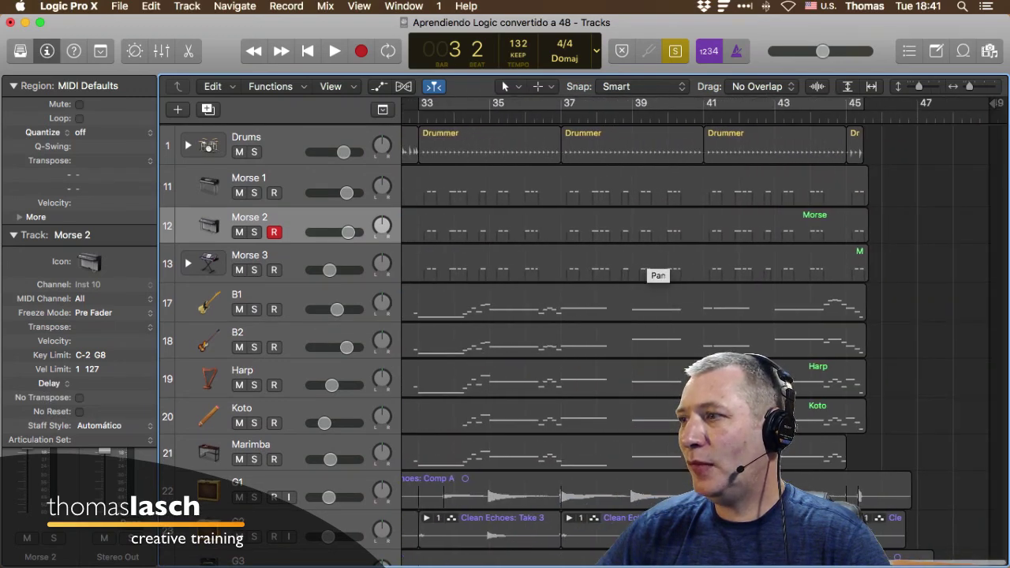
{"action": "scroll", "coordinate": [655, 272], "scroll_direction": "left", "scroll_amount": 15}
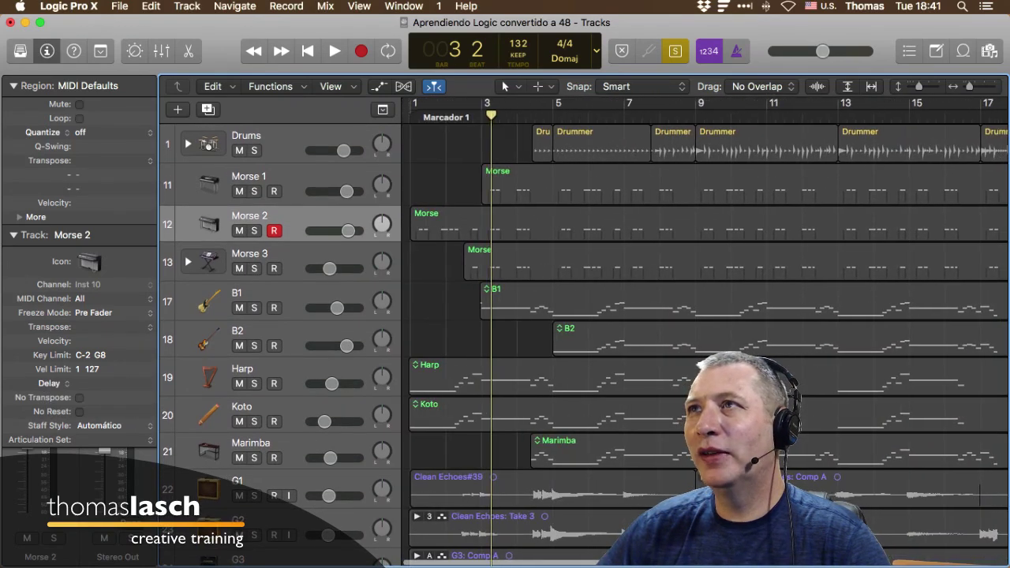
Step: Turn off the project's Solo mode and briefly solo the Drums track before releasing its solo
{"action": "key", "text": "ctrl+s"}
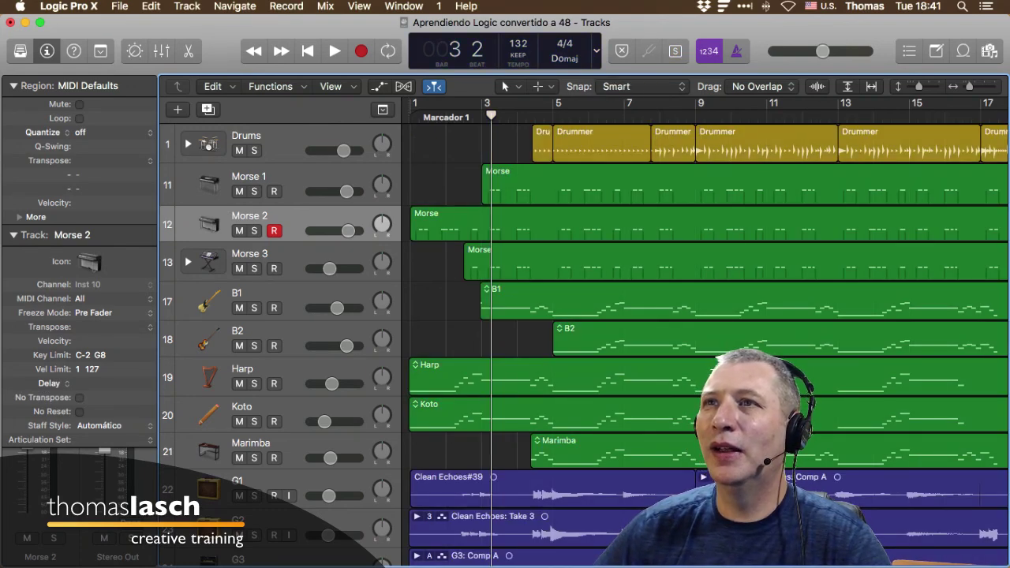
{"action": "key", "text": "ctrl+s"}
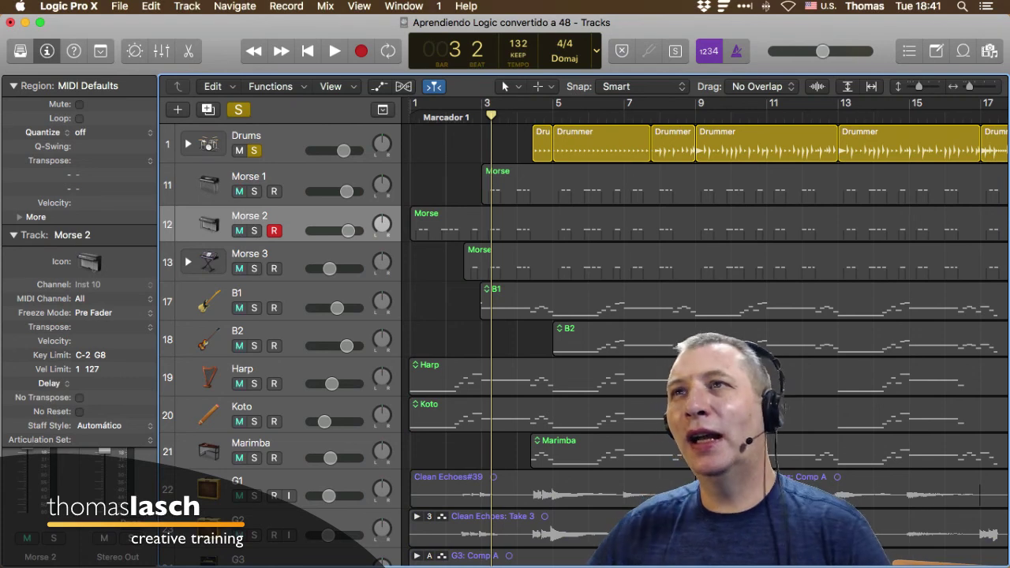
{"action": "key", "text": "ctrl+s"}
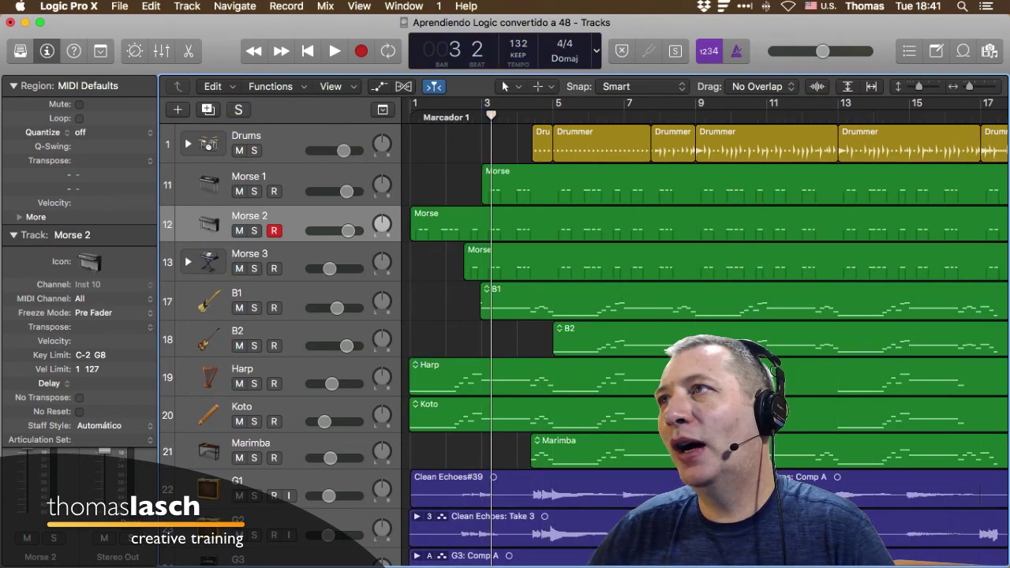
Step: Open the Morse region of the Morse 1 track in the main window's Piano Roll editor and clear the region selection
{"action": "left_click", "coordinate": [497, 172]}
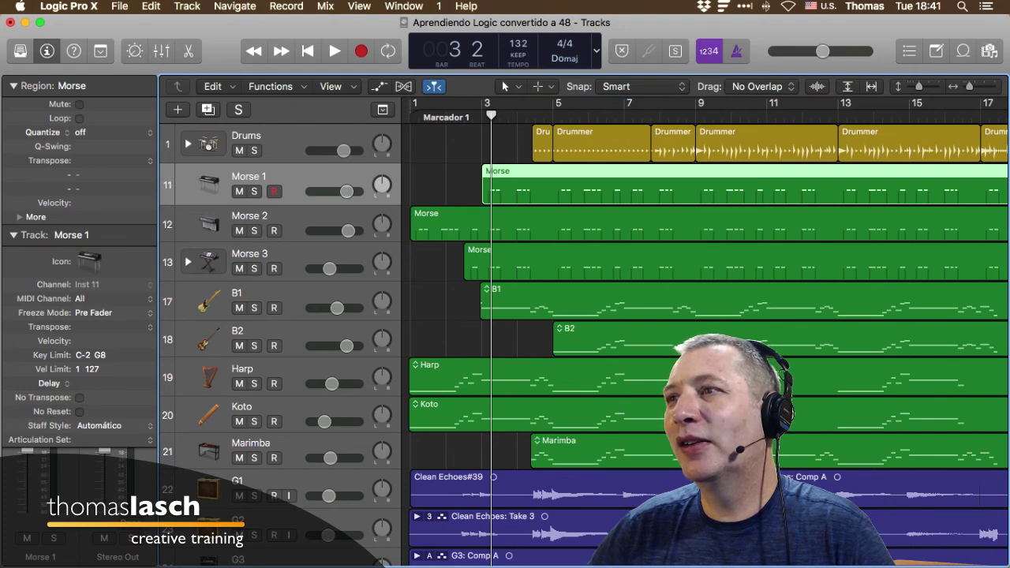
{"action": "key", "text": "p"}
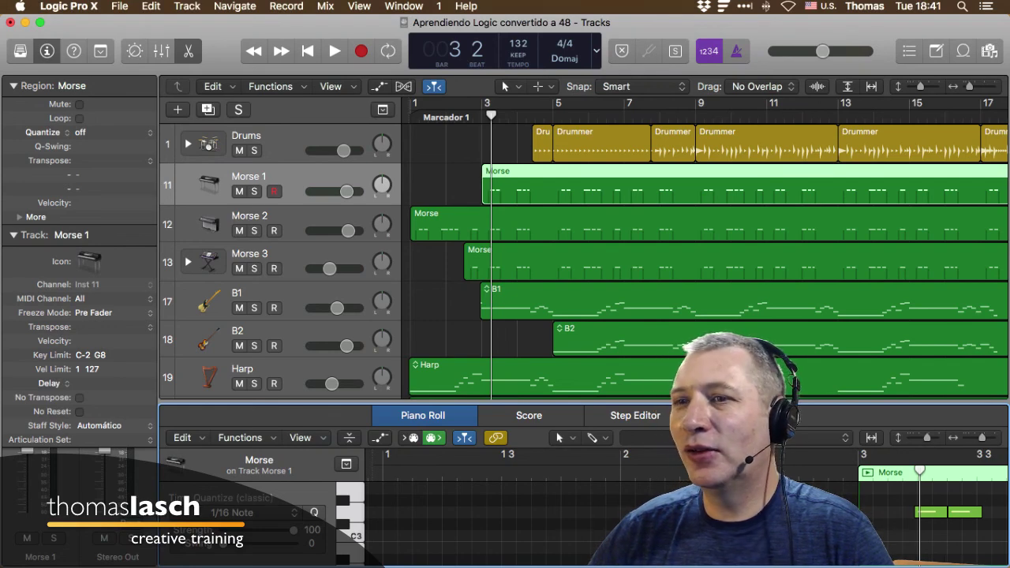
{"action": "left_click", "coordinate": [447, 186]}
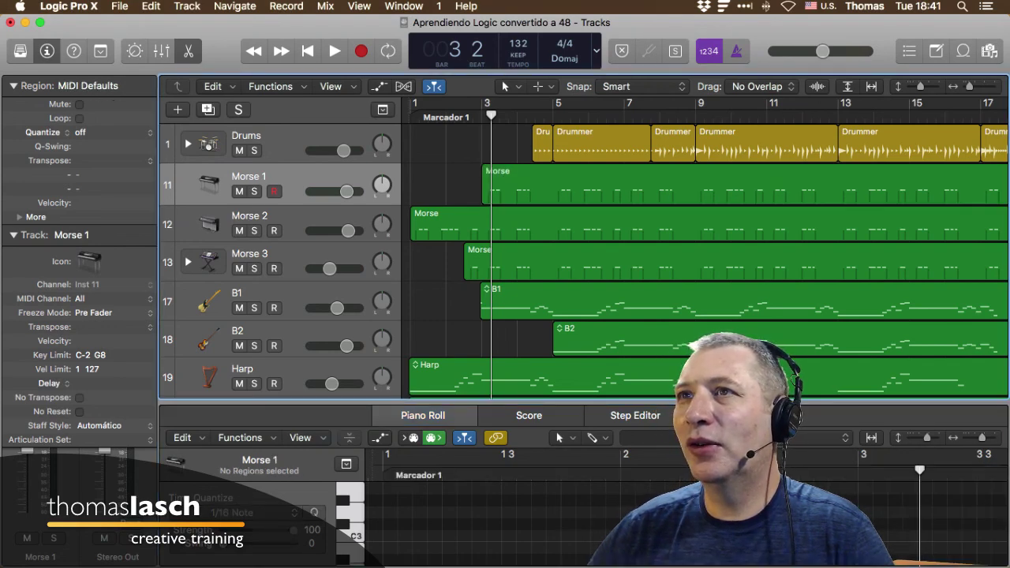
Step: Solo the Drums track, toggle the project's Solo mode on, and release all solos again
{"action": "left_click", "coordinate": [254, 151]}
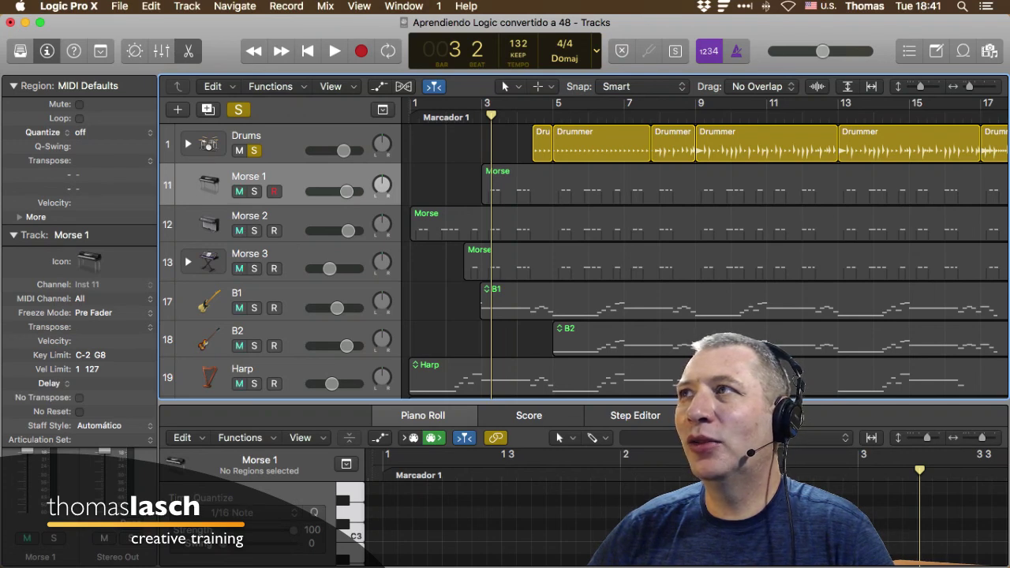
{"action": "key", "text": "ctrl+s"}
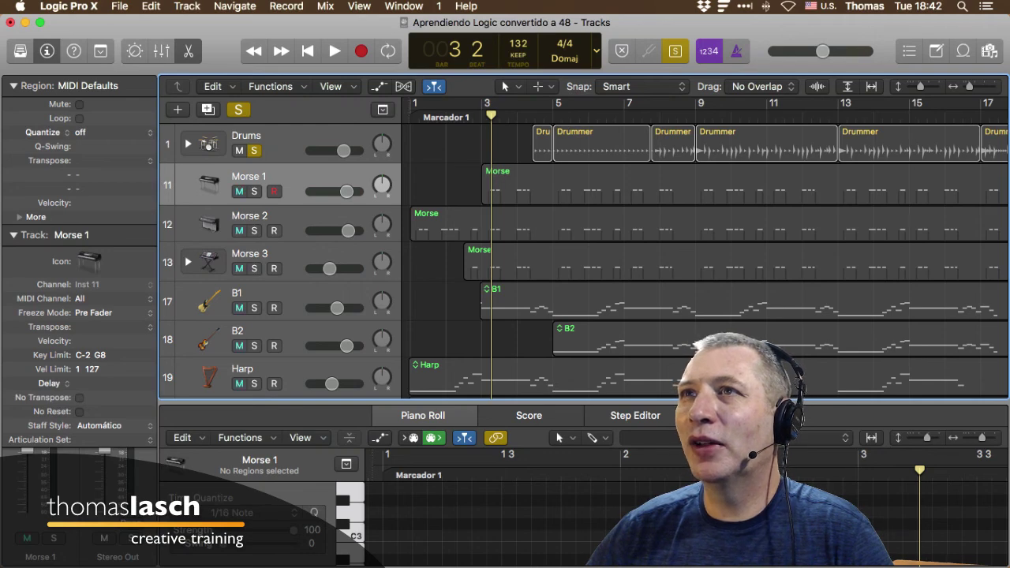
{"action": "key", "text": "ctrl+alt+super+s"}
{"action": "key", "text": "ctrl+s"}
{"action": "key", "text": "ctrl+s"}
{"action": "key", "text": "ctrl+s"}
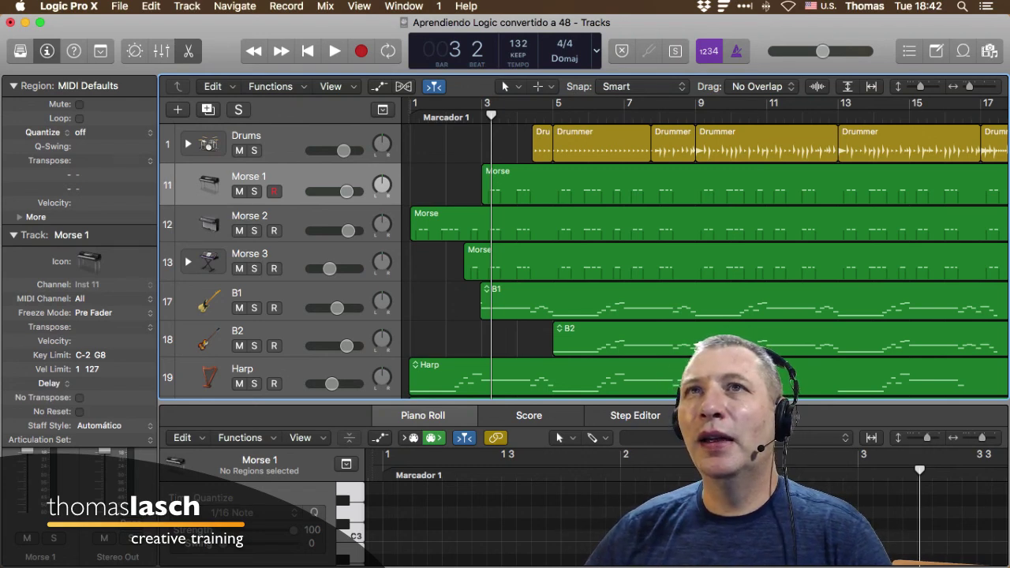
Step: Hide the inspector and move the playhead to bar 4
{"action": "key", "text": "i"}
{"action": "left_click_drag", "start_coordinate": [334, 116], "coordinate": [360, 115]}
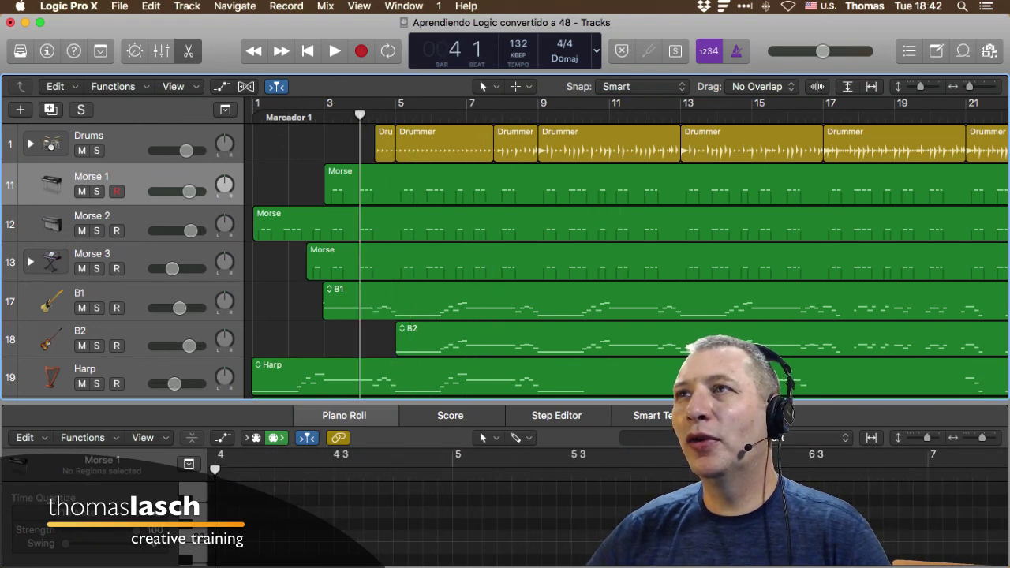
Step: Paste a copy of the short first Drummer region at bar 1 beat 3 on the Drums track, and undo the paste
{"action": "left_click", "coordinate": [385, 144]}
{"action": "left_click_drag", "start_coordinate": [360, 116], "coordinate": [272, 115]}
{"action": "left_click", "coordinate": [260, 143]}
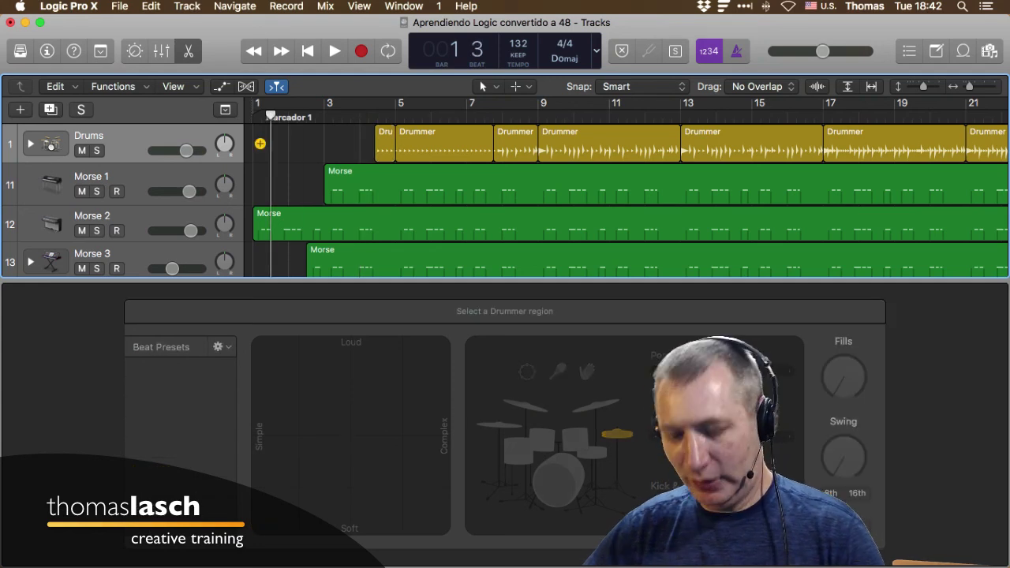
{"action": "left_click", "coordinate": [260, 144]}
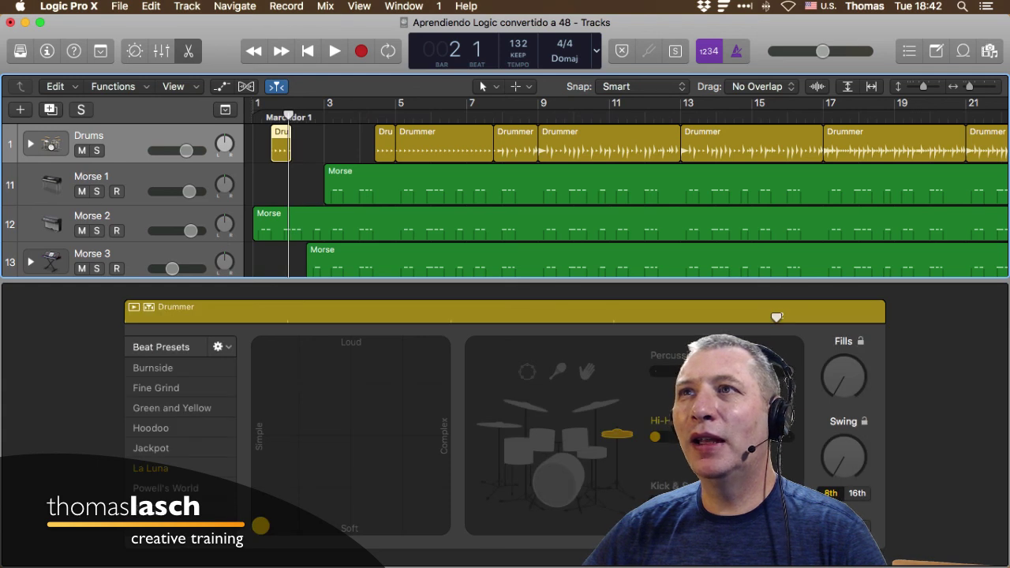
{"action": "key", "text": "super+z"}
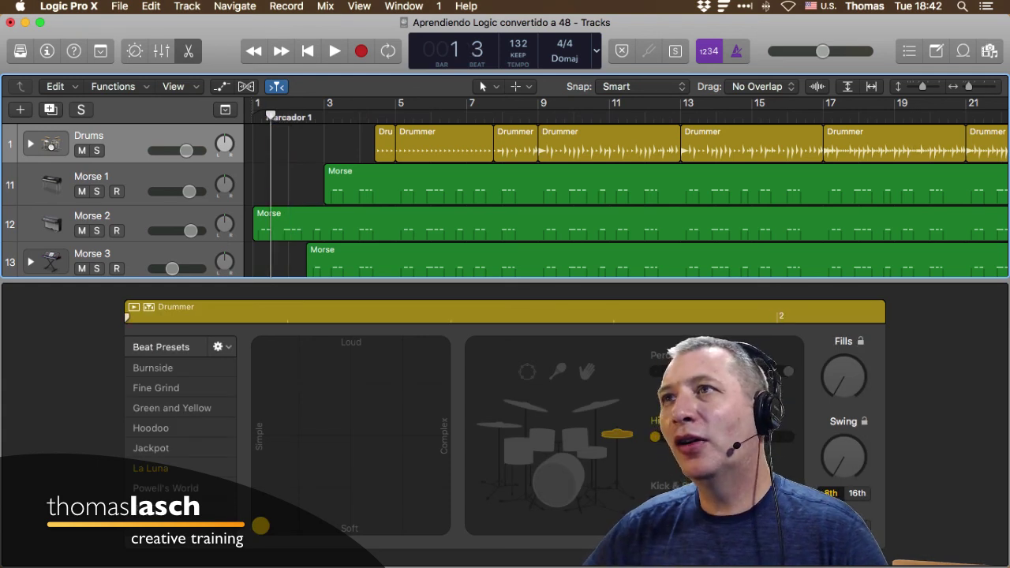
Step: Paste the copied Drummer region at bar 47, past the end of the Drums track's regions, and undo it
{"action": "scroll", "coordinate": [626, 197], "scroll_direction": "right", "scroll_amount": 10}
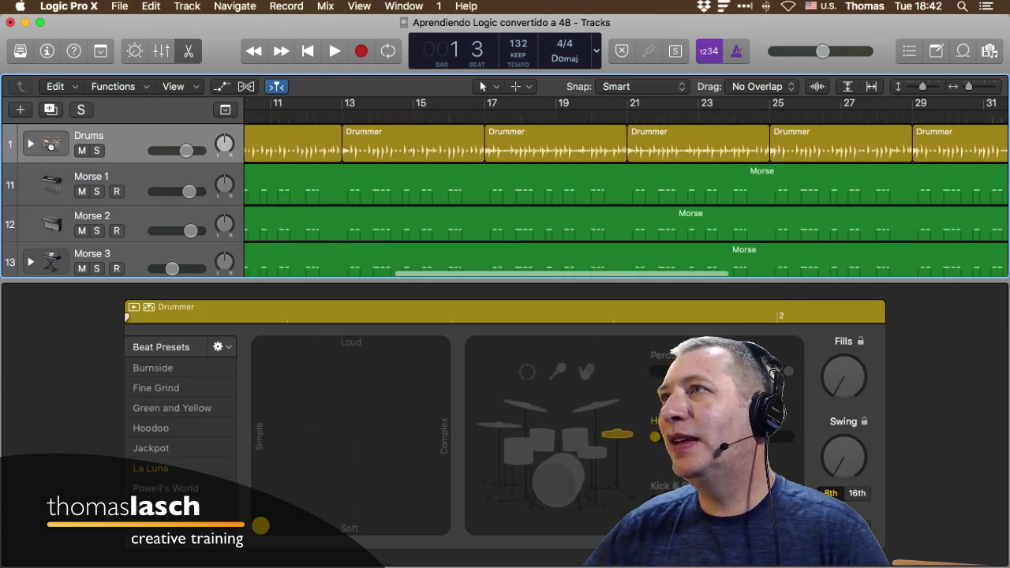
{"action": "scroll", "coordinate": [626, 197], "scroll_direction": "right", "scroll_amount": 15}
{"action": "left_click", "coordinate": [922, 111]}
{"action": "key", "text": "space"}
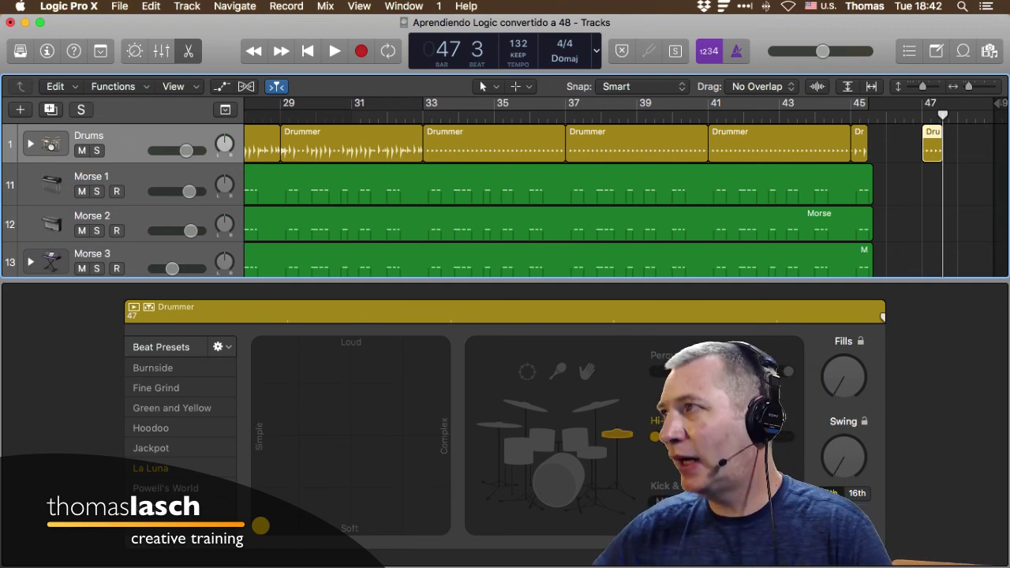
{"action": "key", "text": "super+v"}
{"action": "key", "text": "super+z"}
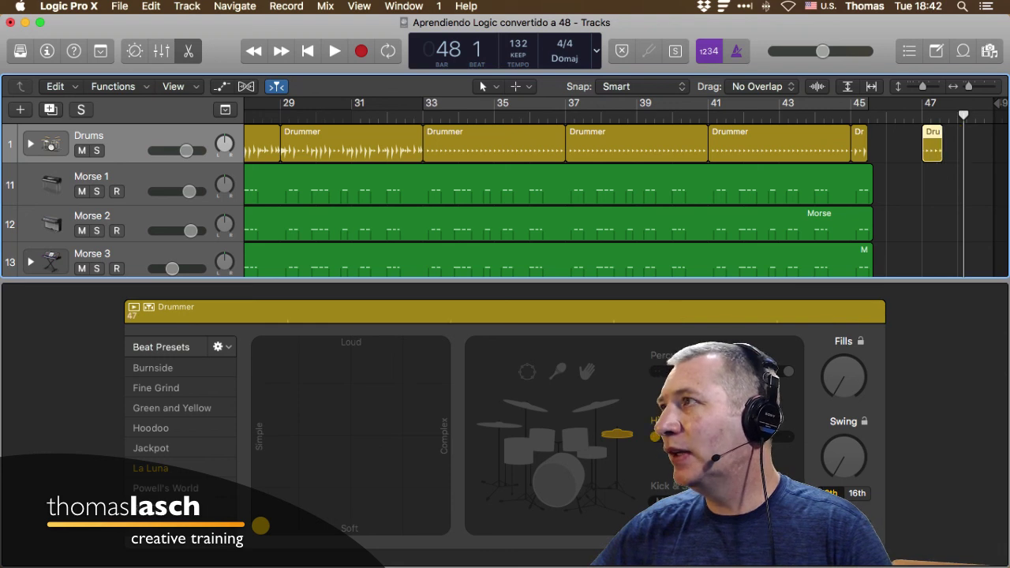
{"action": "key", "text": "super+z"}
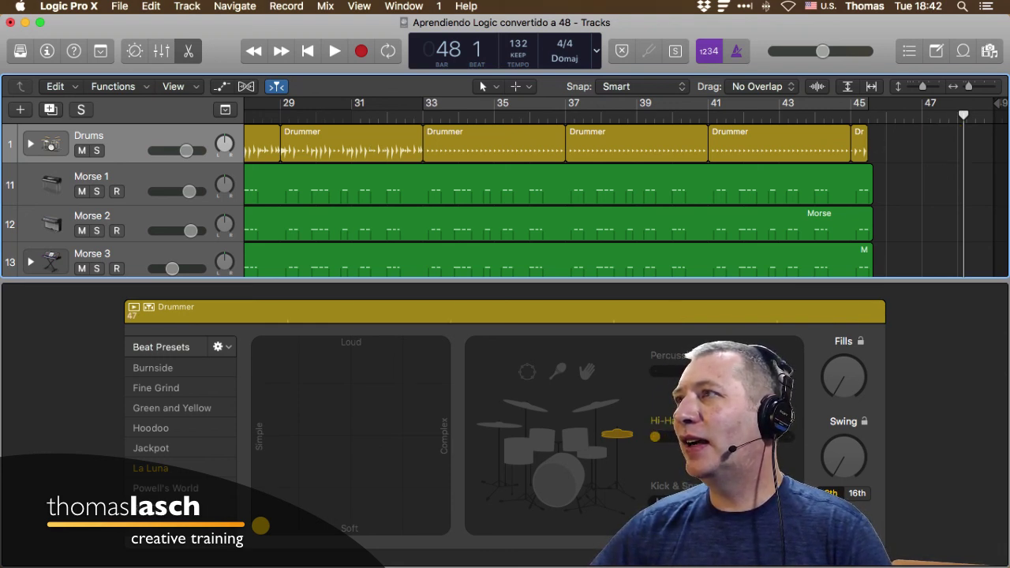
Step: Place a copy of the last short Drummer region at about bar 47 beat 2 on the Drums track and delete the copy
{"action": "left_click", "coordinate": [860, 142]}
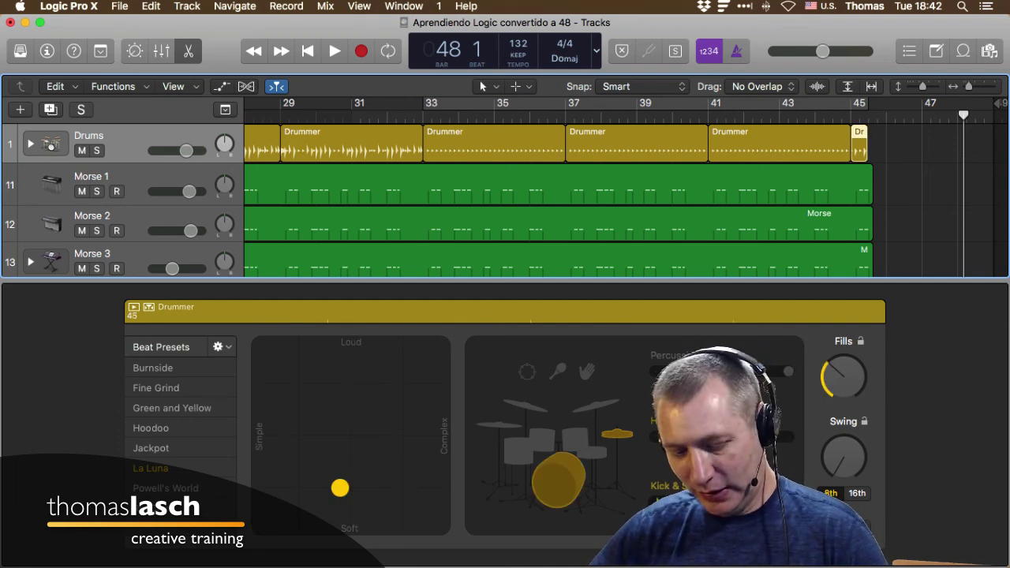
{"action": "left_click_drag", "start_coordinate": [860, 142], "coordinate": [939, 142]}
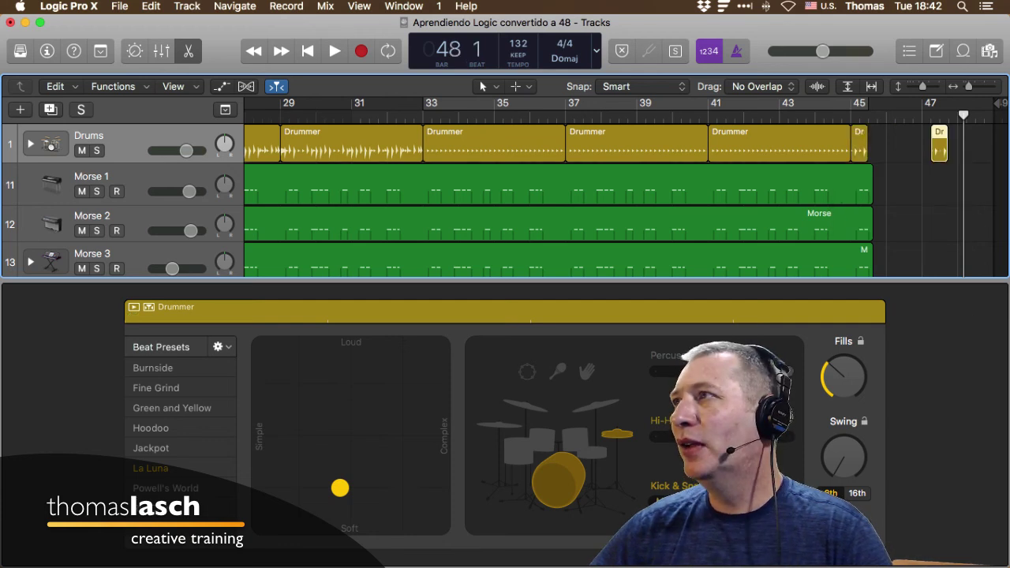
{"action": "key", "text": "space"}
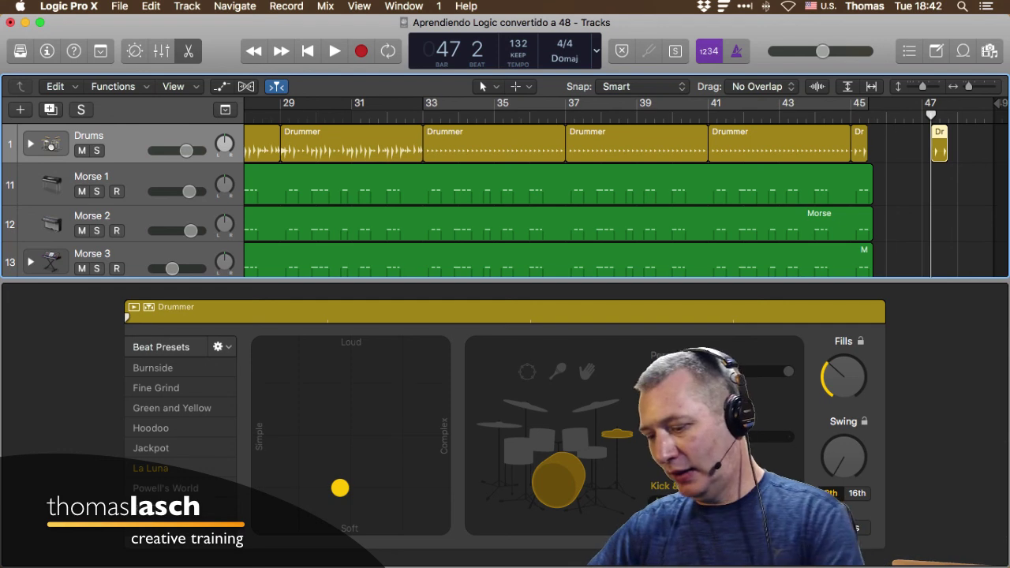
{"action": "key", "text": "Delete"}
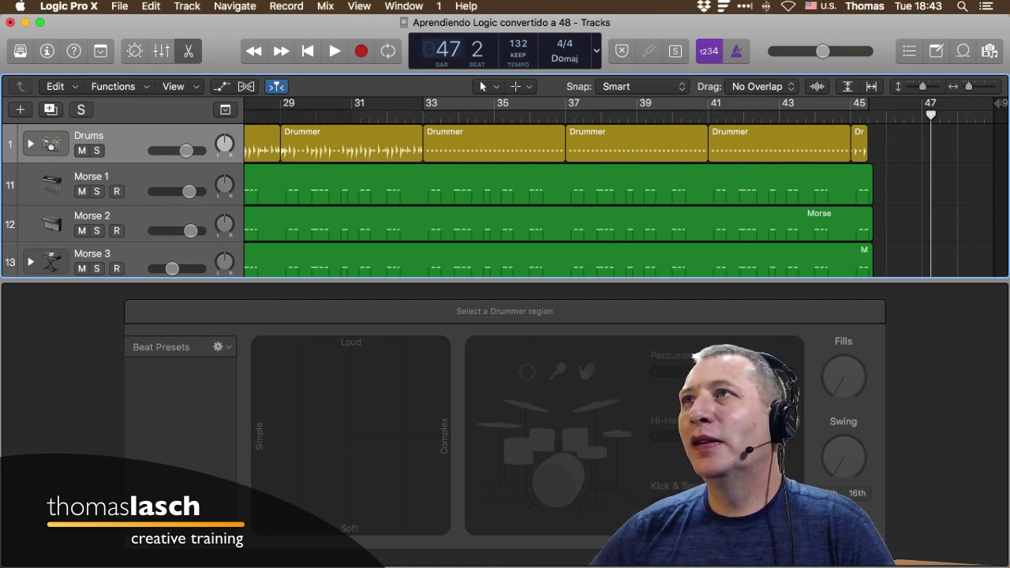
Step: Step the playhead bar by bar forward and backward along the arrangement, ending at bar 31
{"action": "key", "text": "period"}
{"action": "key", "text": "period"}
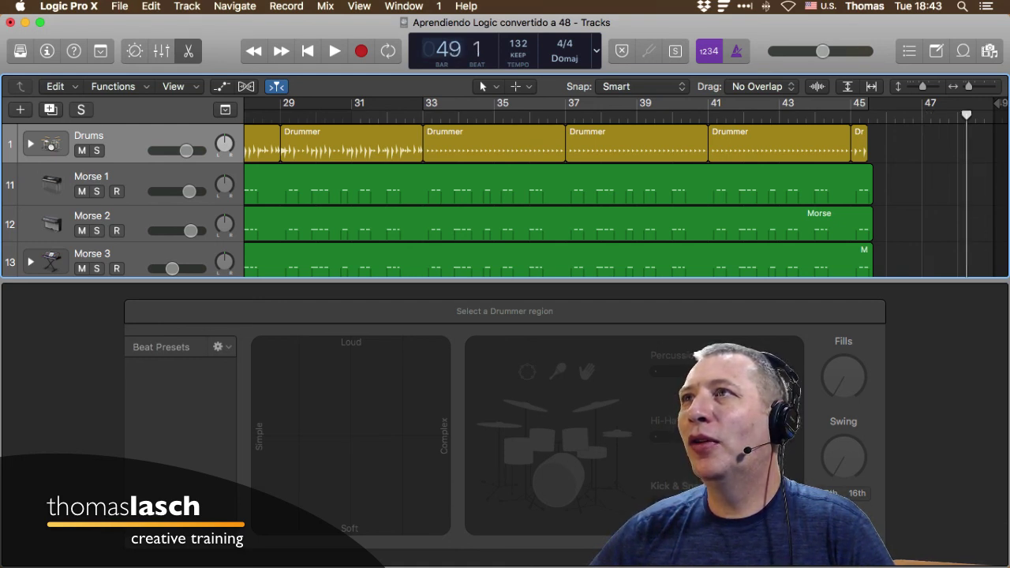
{"action": "key", "text": "comma"}
{"action": "key", "text": "comma"}
{"action": "key", "text": "comma"}
{"action": "key", "text": "comma"}
{"action": "key", "text": "comma"}
{"action": "key", "text": "comma"}
{"action": "key", "text": "comma"}
{"action": "key", "text": "comma"}
{"action": "key", "text": "comma"}
{"action": "key", "text": "comma"}
{"action": "key", "text": "comma"}
{"action": "key", "text": "comma"}
{"action": "key", "text": "comma"}
{"action": "key", "text": "comma"}
{"action": "key", "text": "comma"}
{"action": "key", "text": "comma"}
{"action": "key", "text": "comma"}
{"action": "key", "text": "comma"}
{"action": "key", "text": "period"}
{"action": "key", "text": "period"}
{"action": "key", "text": "period"}
{"action": "key", "text": "period"}
{"action": "key", "text": "period"}
{"action": "key", "text": "period"}
{"action": "key", "text": "period"}
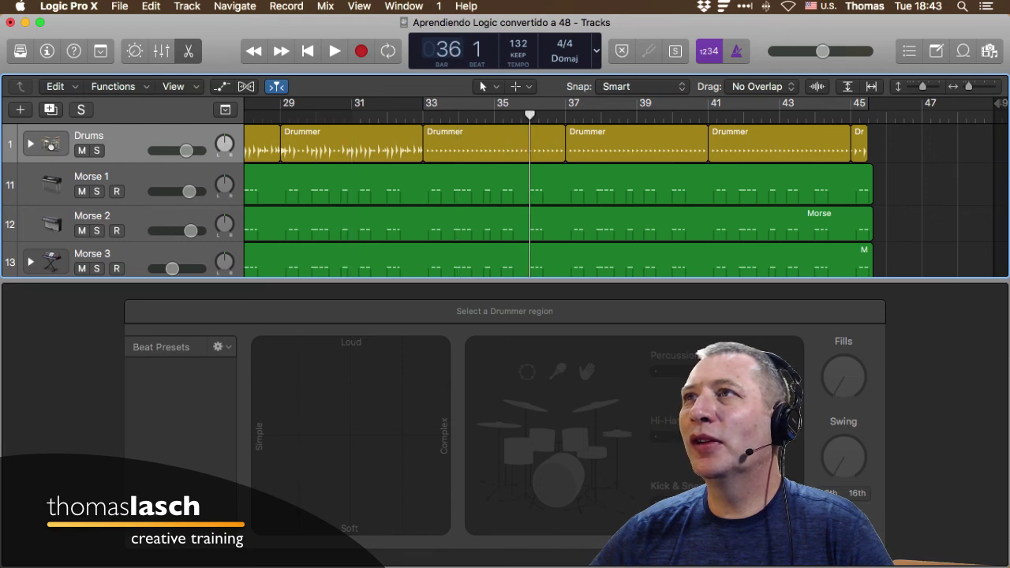
{"action": "key", "text": "comma"}
{"action": "key", "text": "comma"}
{"action": "key", "text": "comma"}
{"action": "key", "text": "comma"}
{"action": "key", "text": "comma"}
{"action": "key", "text": "comma"}
{"action": "key", "text": "comma"}
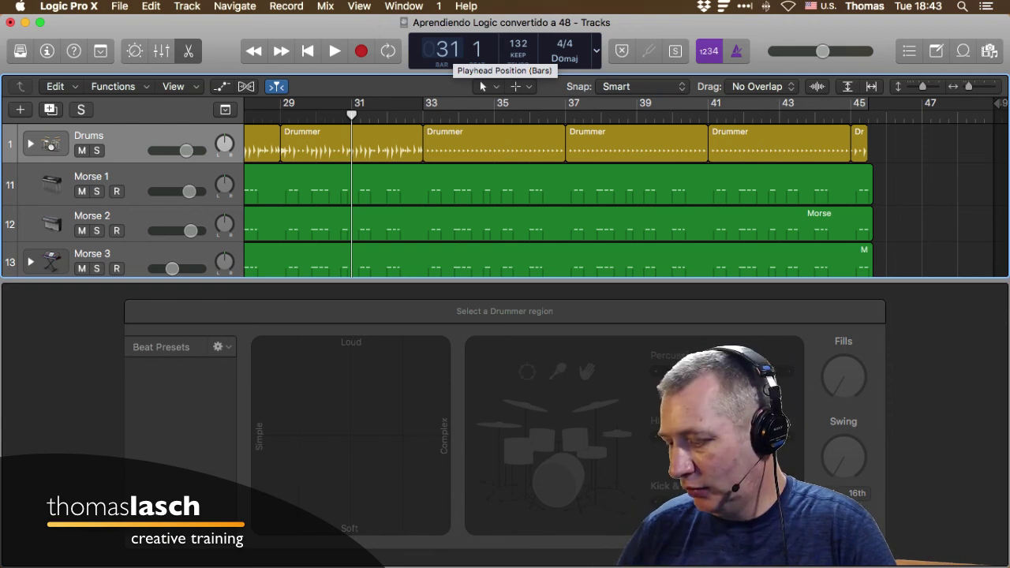
{"action": "key", "text": "1"}
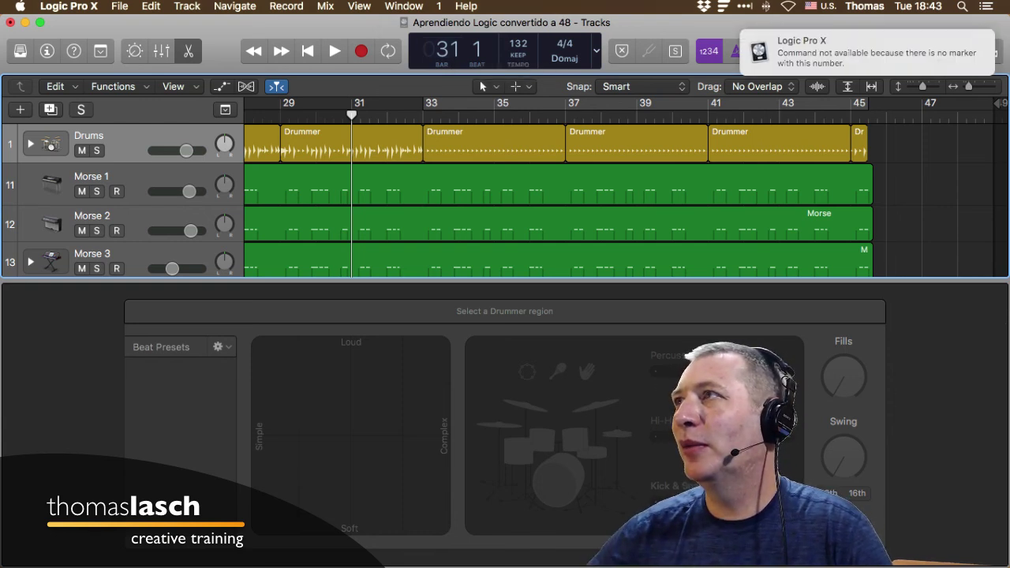
{"action": "key", "text": "1"}
{"action": "key", "text": "Return"}
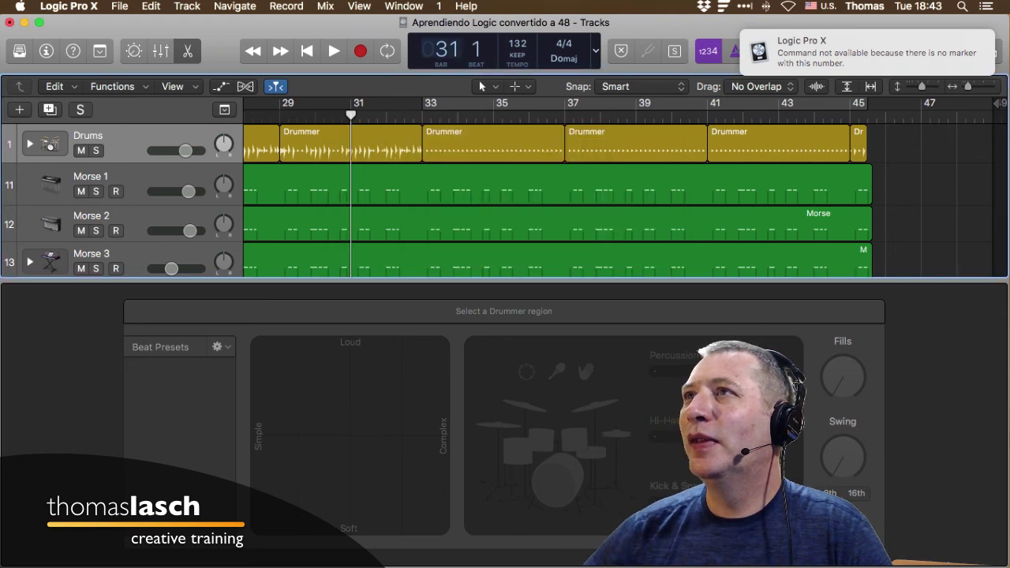
Step: Send the playhead to bar 25 by entering the bar number as its position
{"action": "key", "text": "/"}
{"action": "type", "text": "25"}
{"action": "key", "text": "Return"}
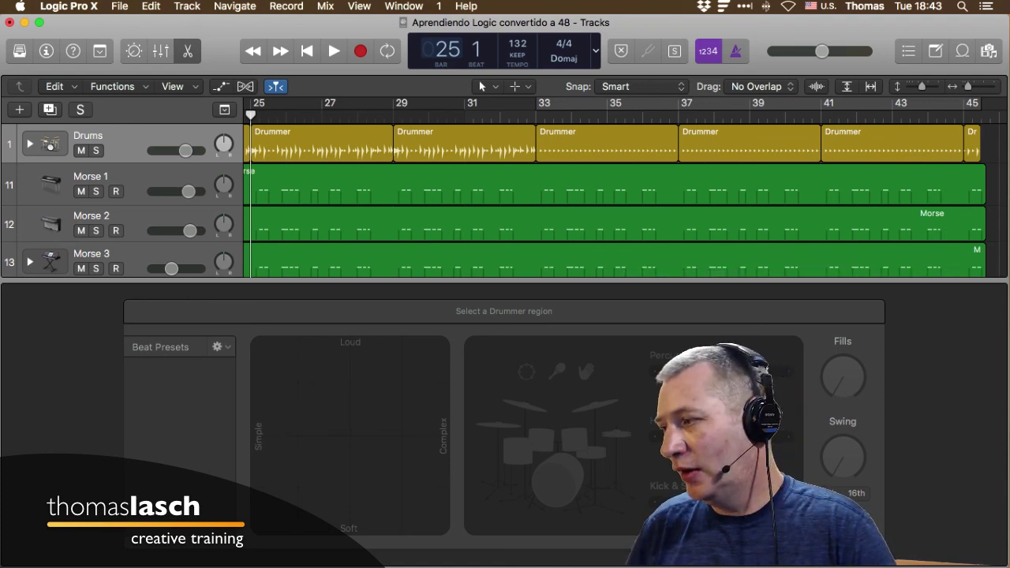
Step: Enter the position 25 2 1 to move the playhead to bar 25 beat 2
{"action": "key", "text": "slash"}
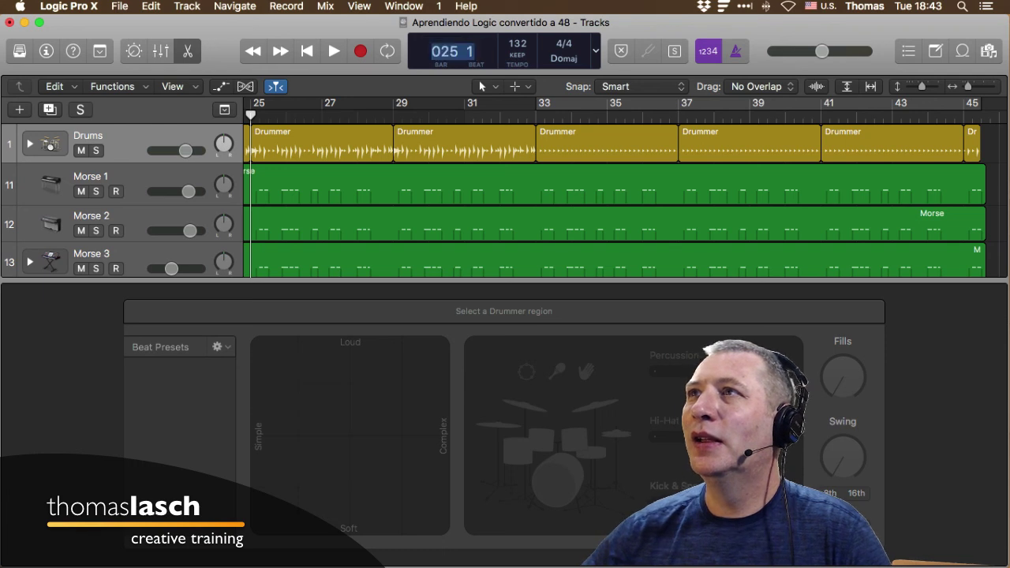
{"action": "type", "text": "25"}
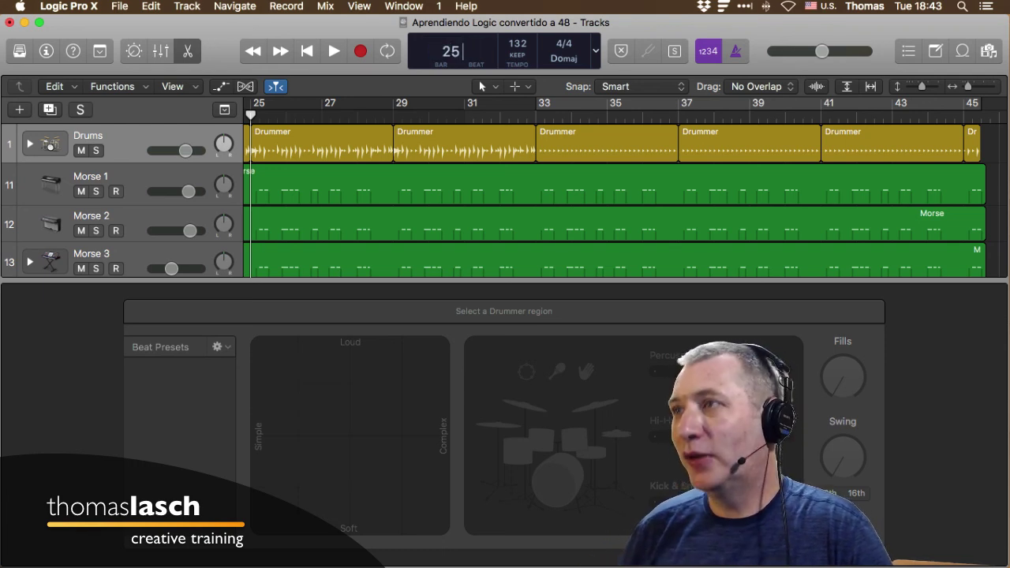
{"action": "type", "text": " 2 1"}
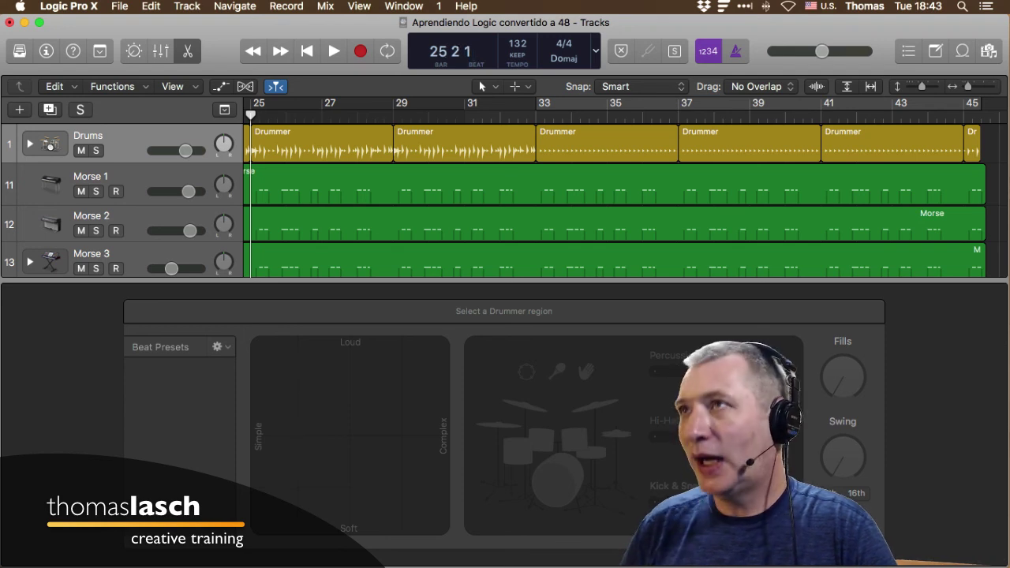
{"action": "key", "text": "Return"}
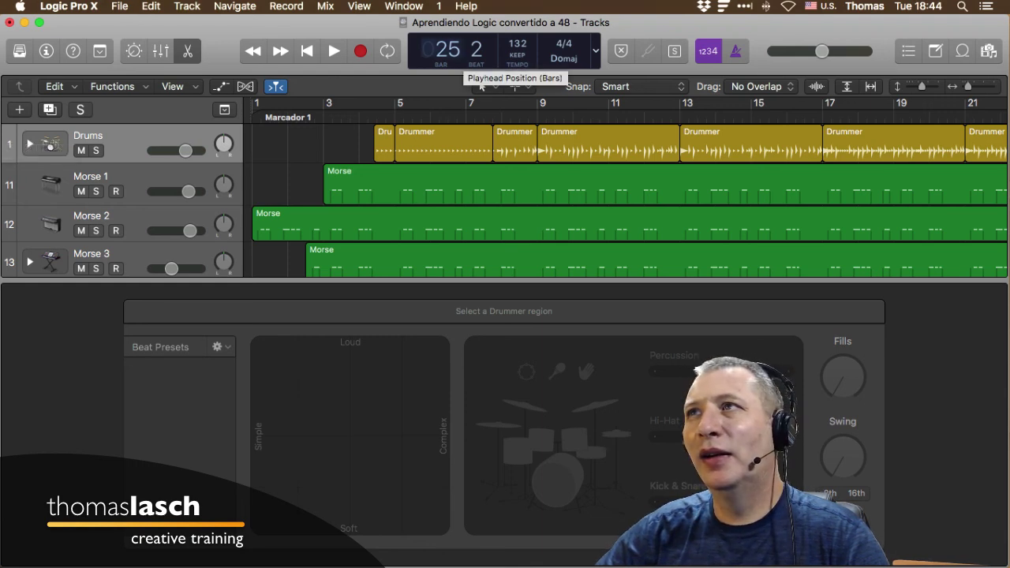
Step: Open the playhead's bar and beat values for editing, and lower the project tempo to 129
{"action": "double_click", "coordinate": [448, 50]}
{"action": "double_click", "coordinate": [470, 52]}
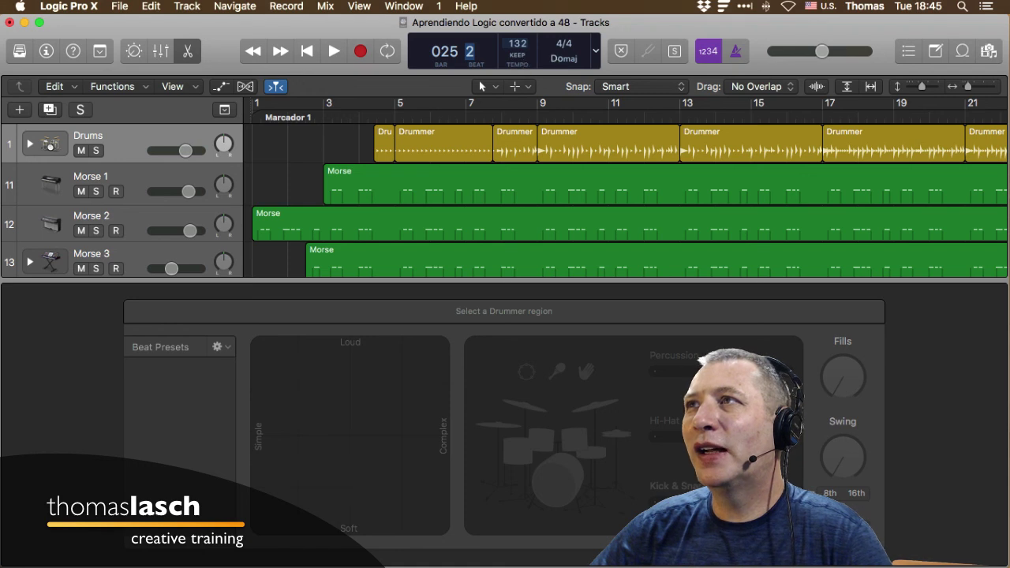
{"action": "left_click_drag", "start_coordinate": [518, 44], "coordinate": [518, 48]}
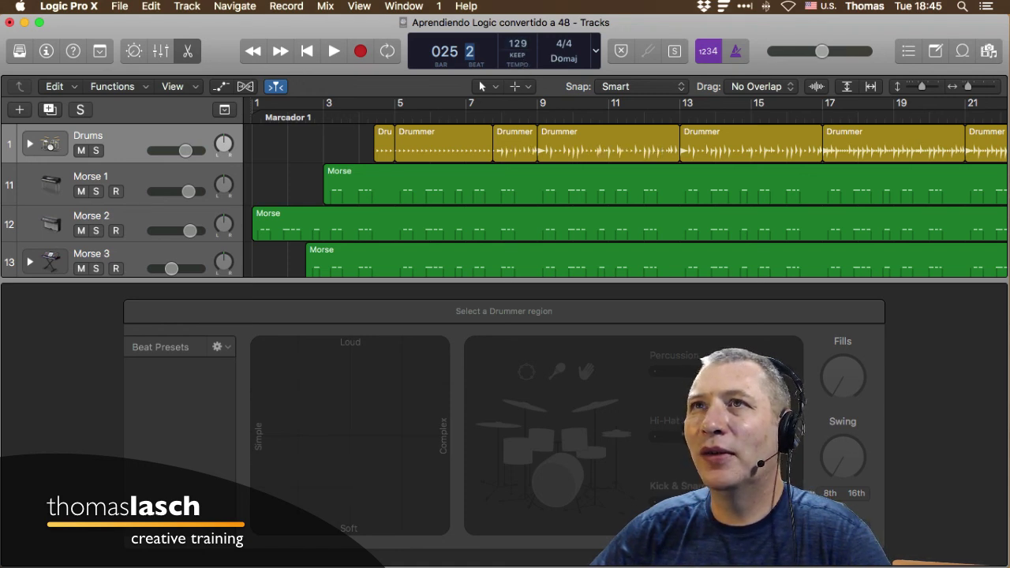
Step: Close the Drummer editor to show the whole arrangement and lower the project tempo to 77
{"action": "key", "text": "e"}
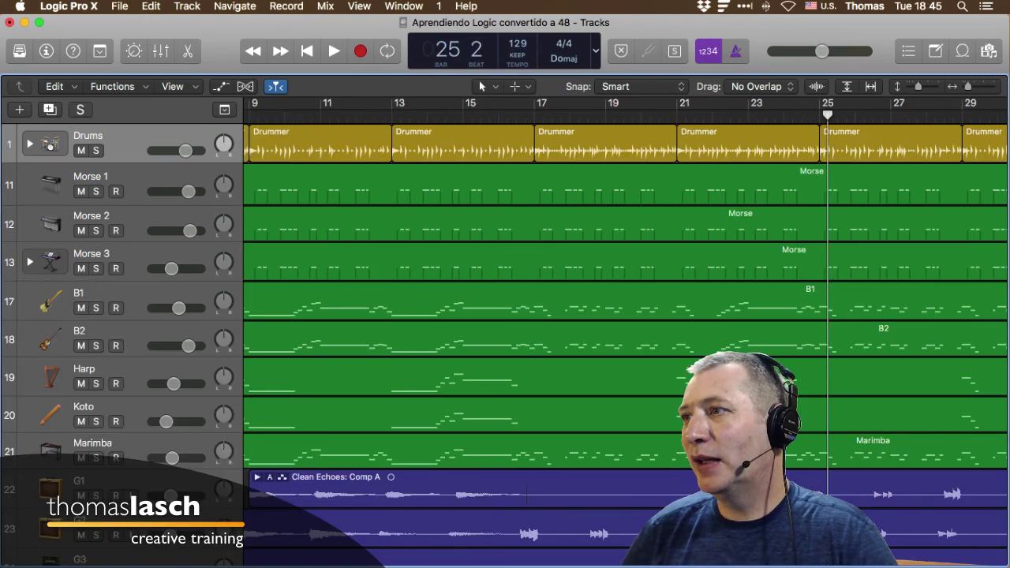
{"action": "key", "text": "super+Left"}
{"action": "key", "text": "super+Left"}
{"action": "left_click_drag", "start_coordinate": [518, 44], "coordinate": [518, 86]}
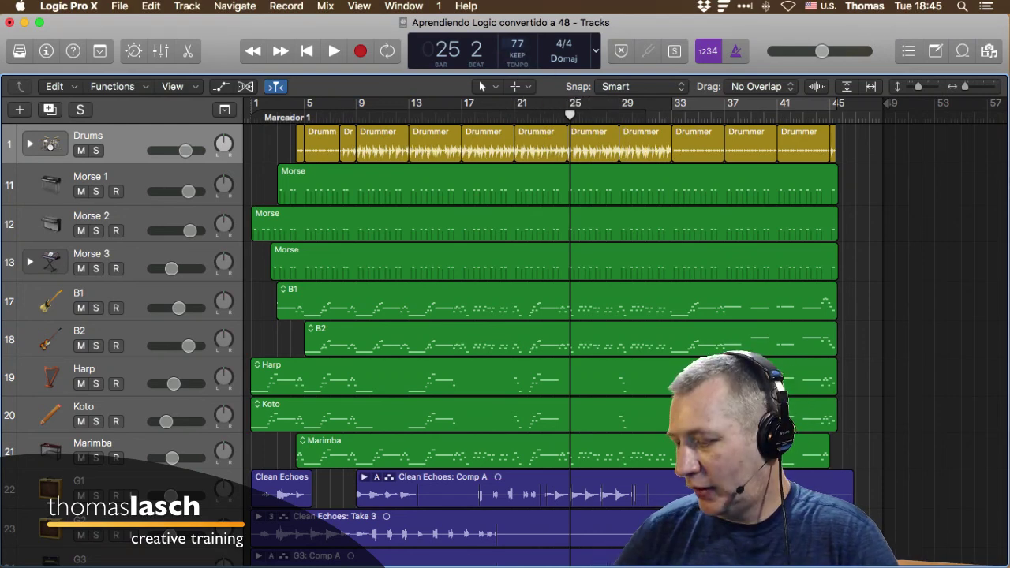
Step: With the playhead returned to the project start, set the tempo to 132 and save the project
{"action": "key", "text": "Return"}
{"action": "double_click", "coordinate": [518, 43]}
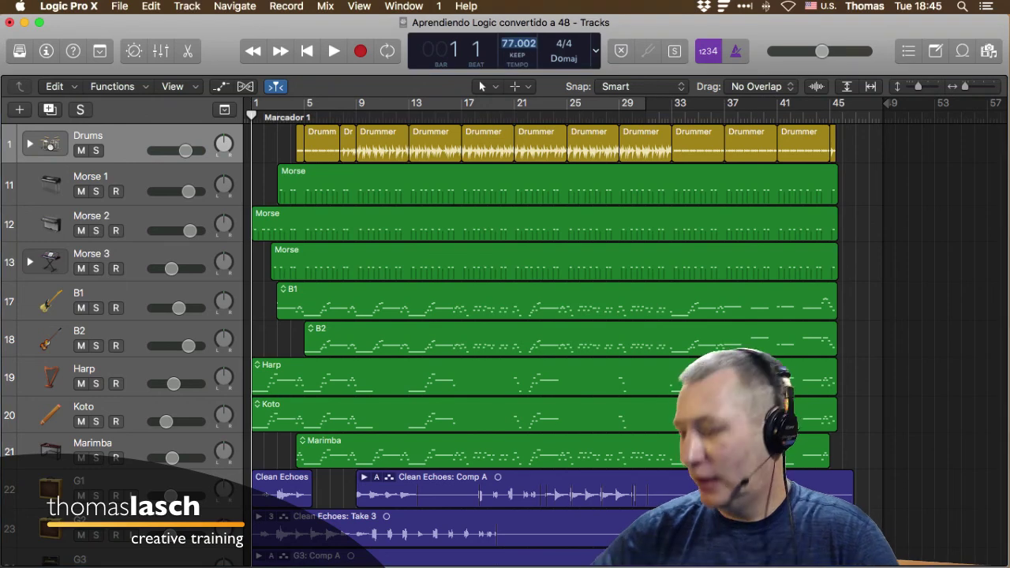
{"action": "type", "text": "132"}
{"action": "key", "text": "Return"}
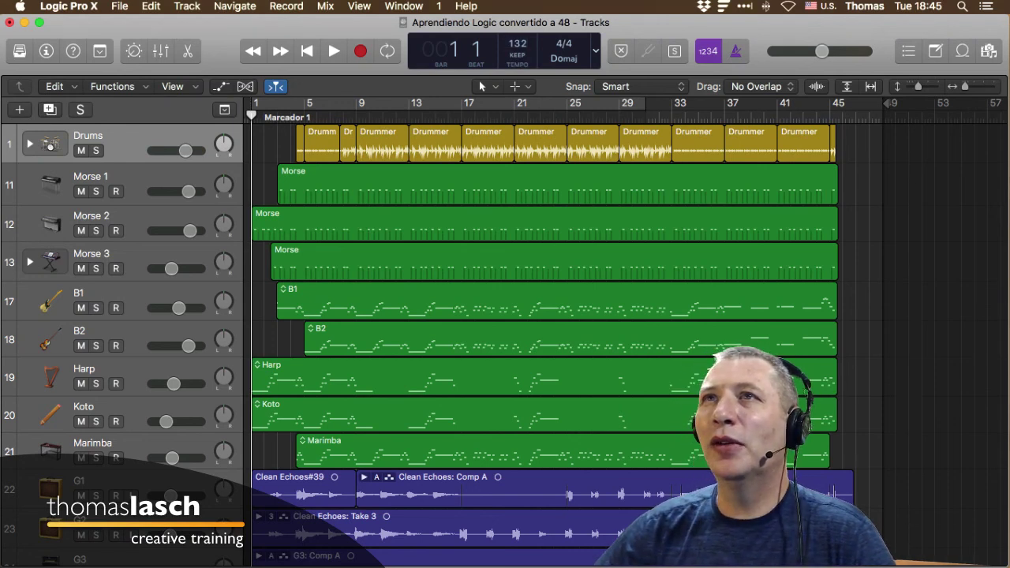
{"action": "left_click", "coordinate": [119, 5]}
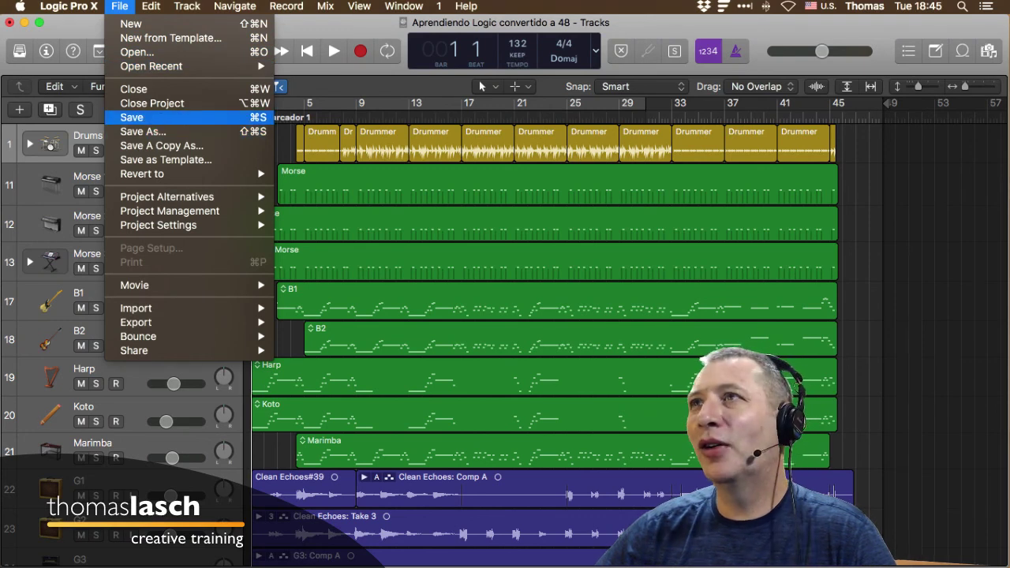
{"action": "left_click", "coordinate": [132, 117]}
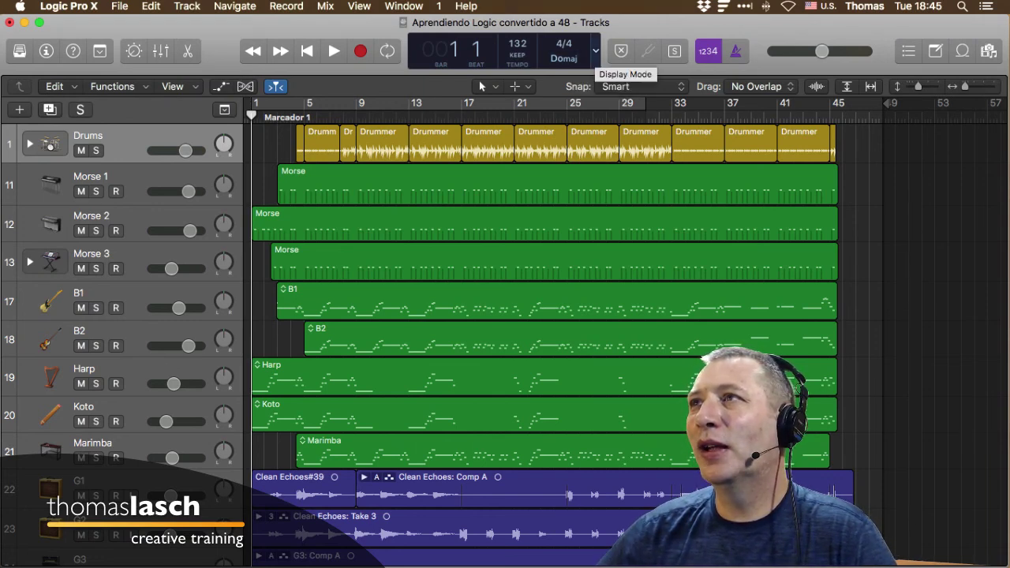
Step: Switch the control bar's display mode to Beats & Project (Large)
{"action": "left_click", "coordinate": [595, 50]}
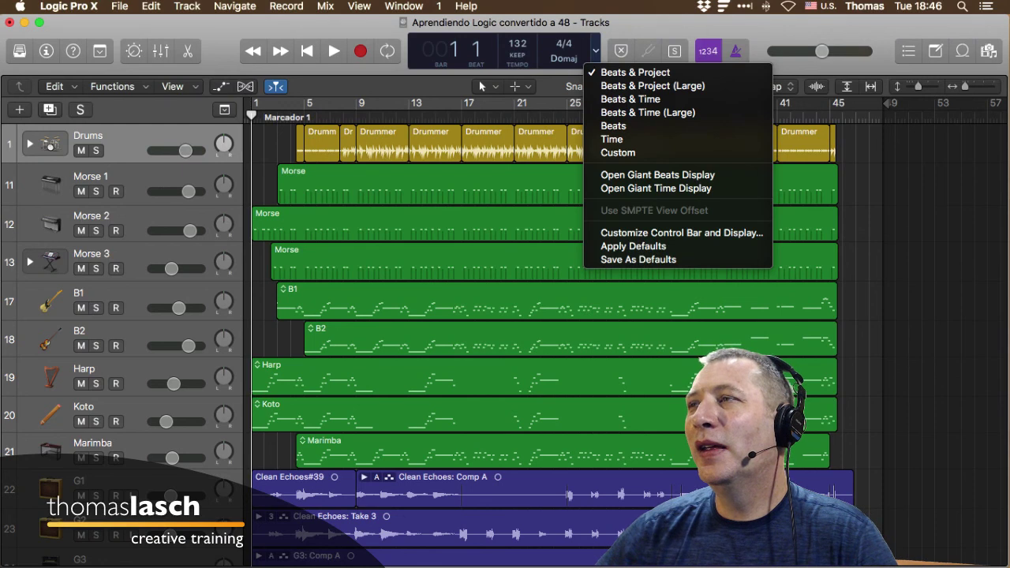
{"action": "left_click", "coordinate": [653, 85]}
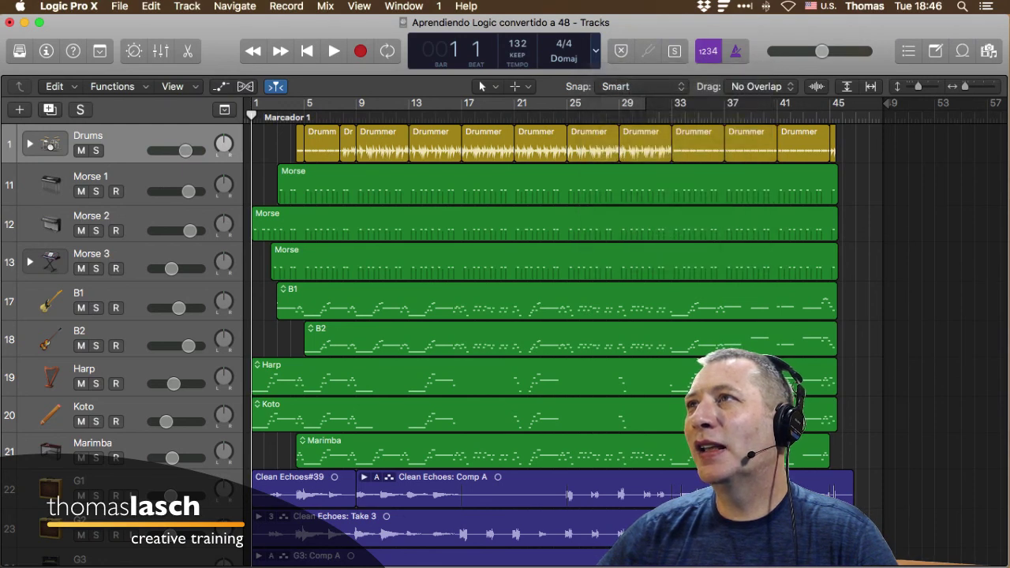
Step: Switch the control bar's display mode to Beats & Time (Large)
{"action": "left_click", "coordinate": [634, 51]}
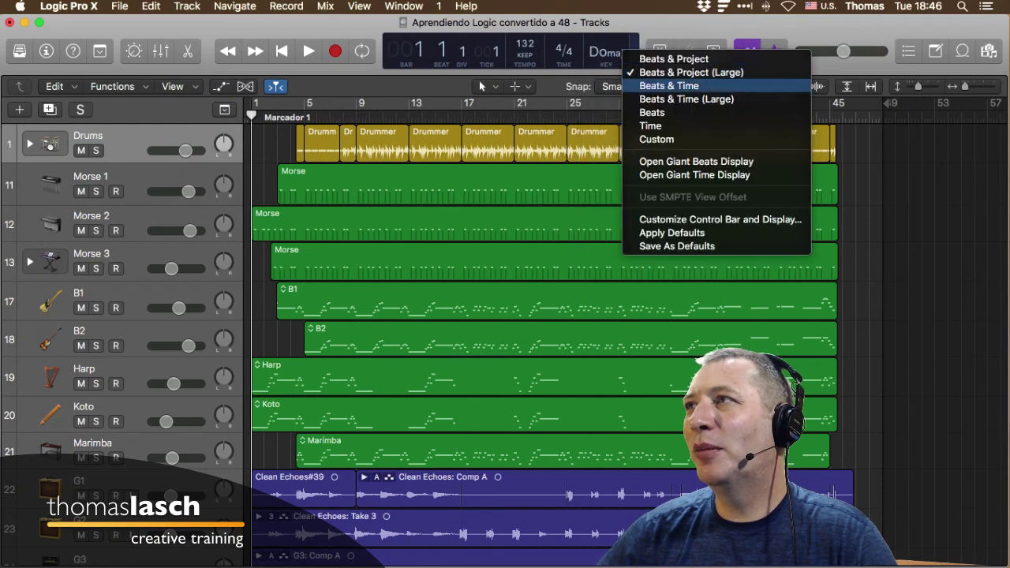
{"action": "left_click", "coordinate": [655, 84]}
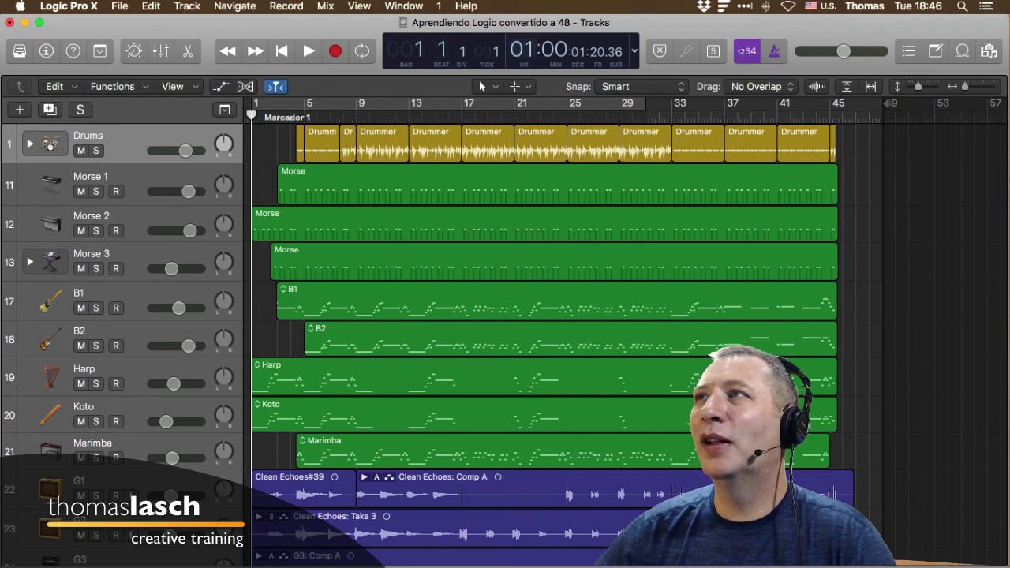
Step: In the control bar customization, add the Pause transport button and remove it again
{"action": "right_click", "coordinate": [637, 52]}
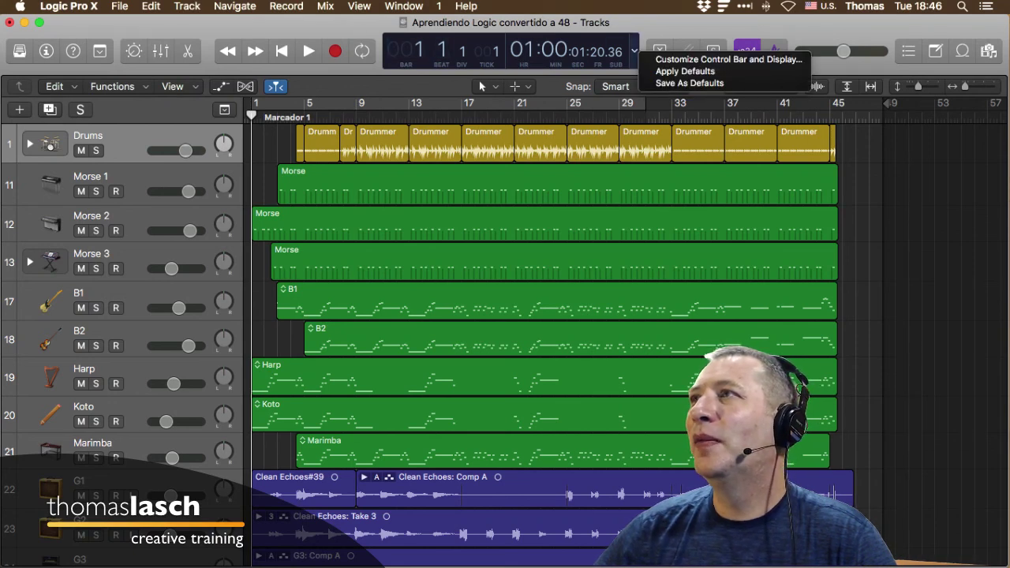
{"action": "left_click", "coordinate": [728, 60]}
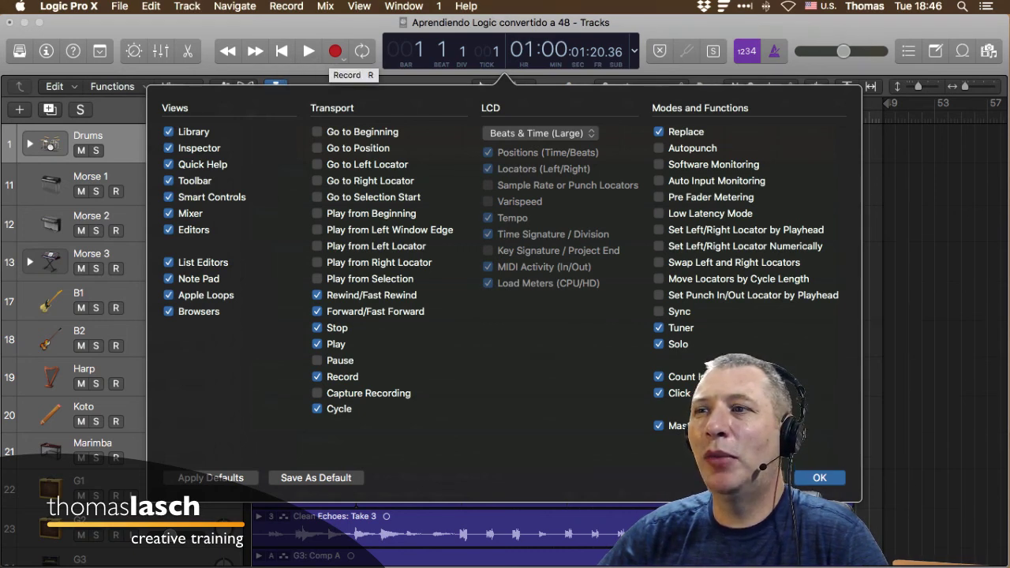
{"action": "left_click", "coordinate": [316, 360]}
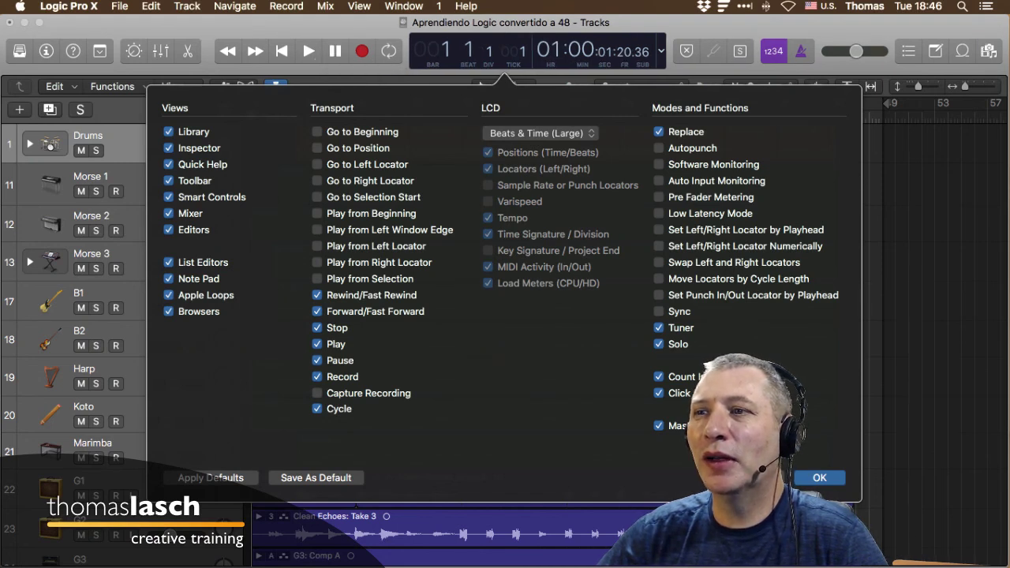
{"action": "left_click", "coordinate": [317, 360]}
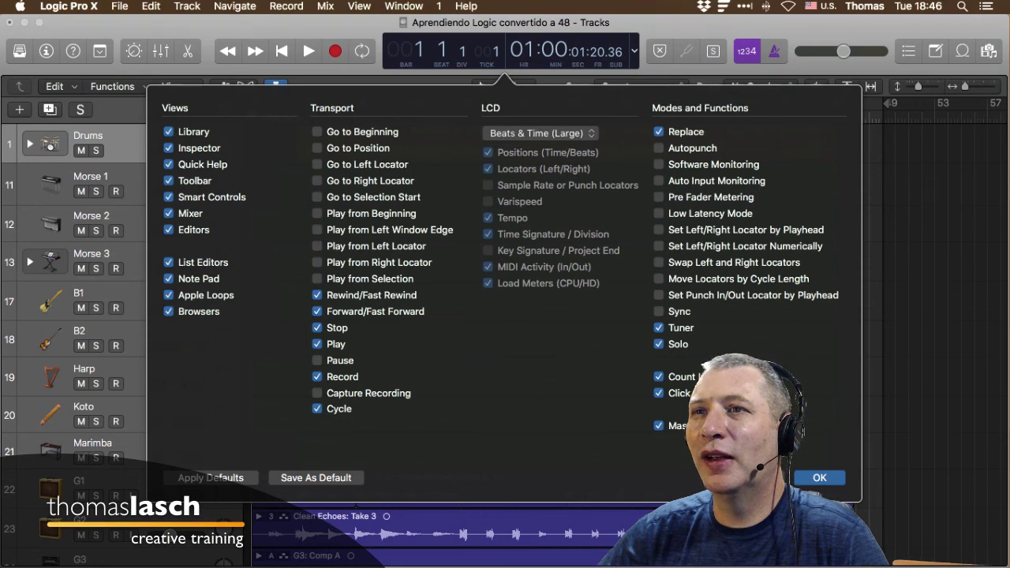
Step: Hide the Rewind and Forward transport buttons, show them again, and close the control bar customization
{"action": "left_click", "coordinate": [317, 295]}
{"action": "left_click", "coordinate": [317, 312]}
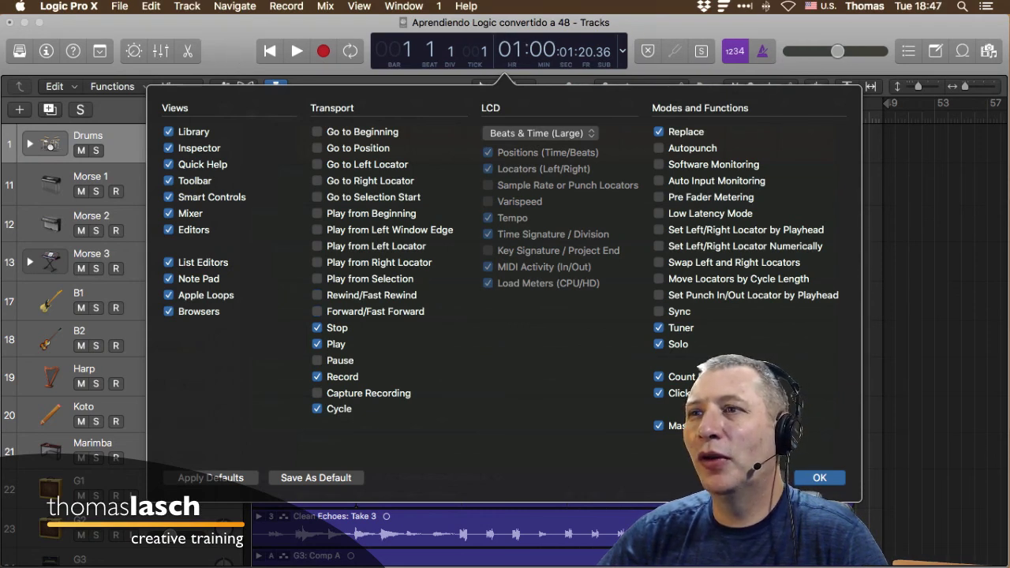
{"action": "left_click", "coordinate": [318, 296]}
{"action": "left_click", "coordinate": [317, 311]}
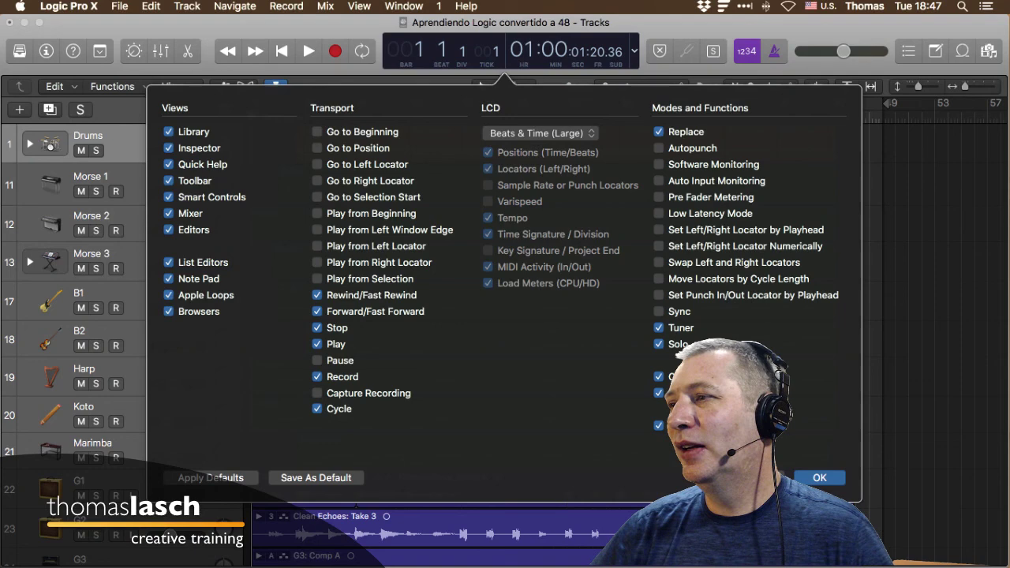
{"action": "left_click", "coordinate": [819, 478]}
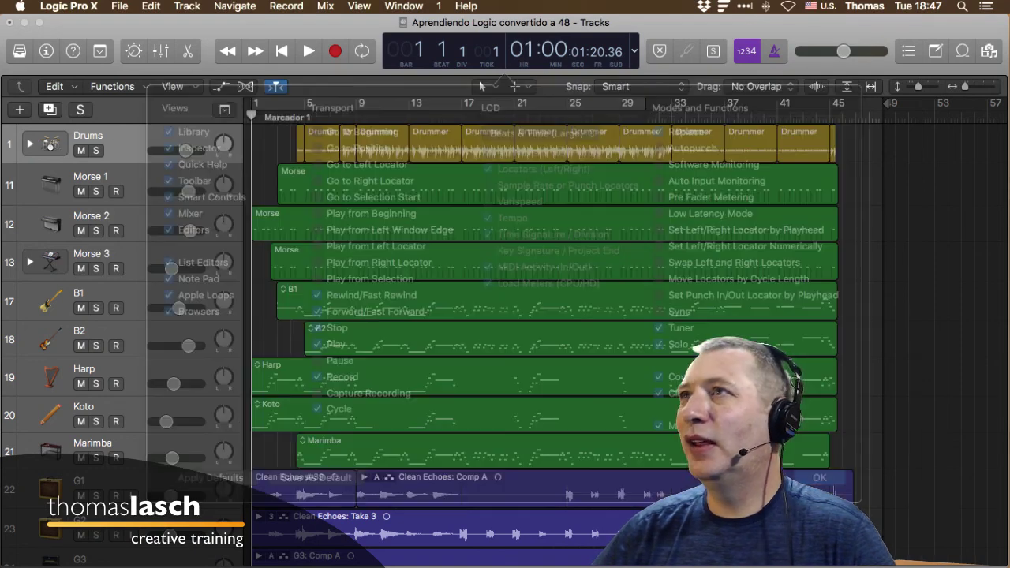
{"action": "right_click", "coordinate": [637, 52]}
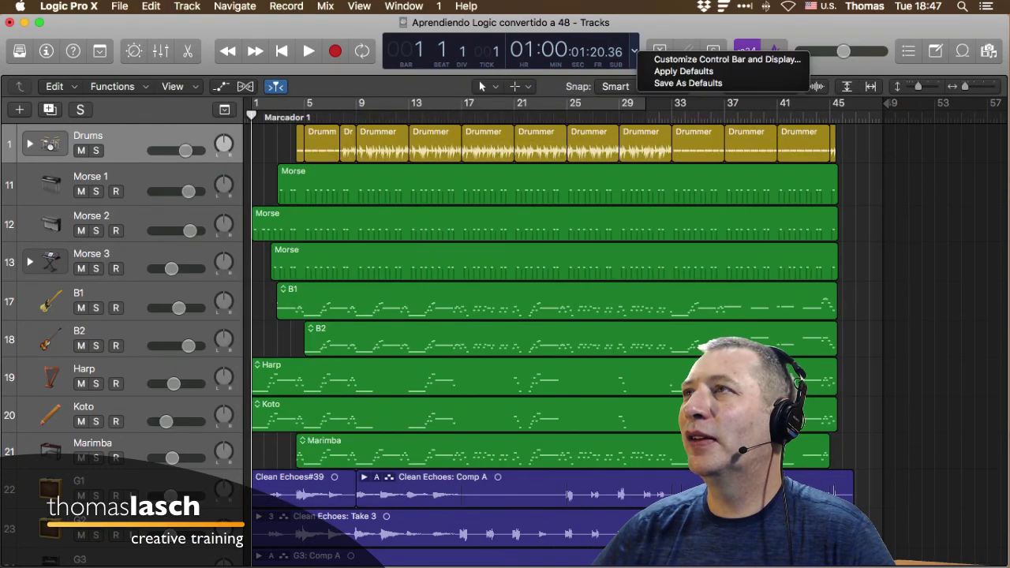
{"action": "left_click", "coordinate": [636, 52]}
{"action": "right_click", "coordinate": [595, 40]}
{"action": "left_click", "coordinate": [596, 43]}
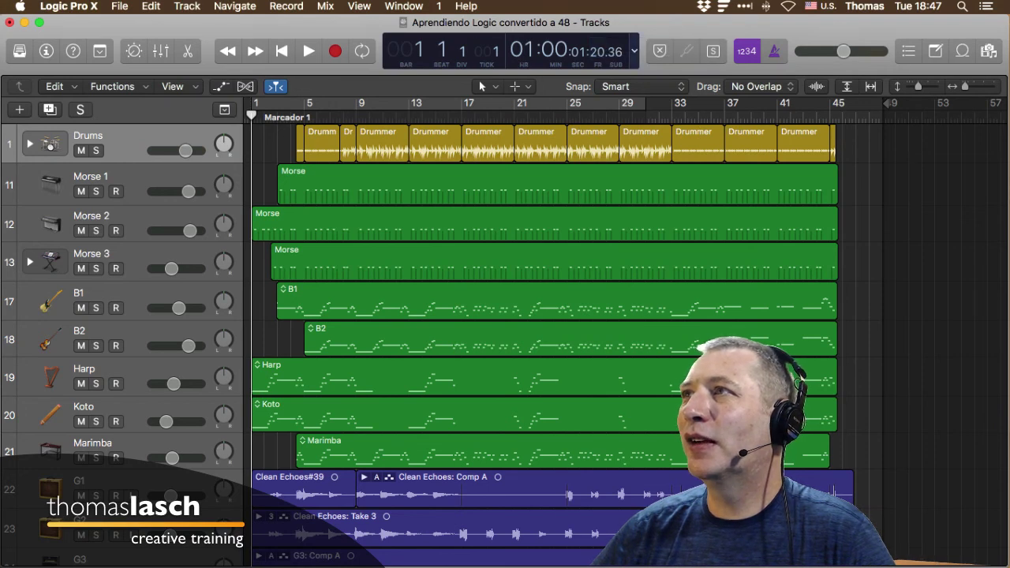
{"action": "right_click", "coordinate": [645, 52]}
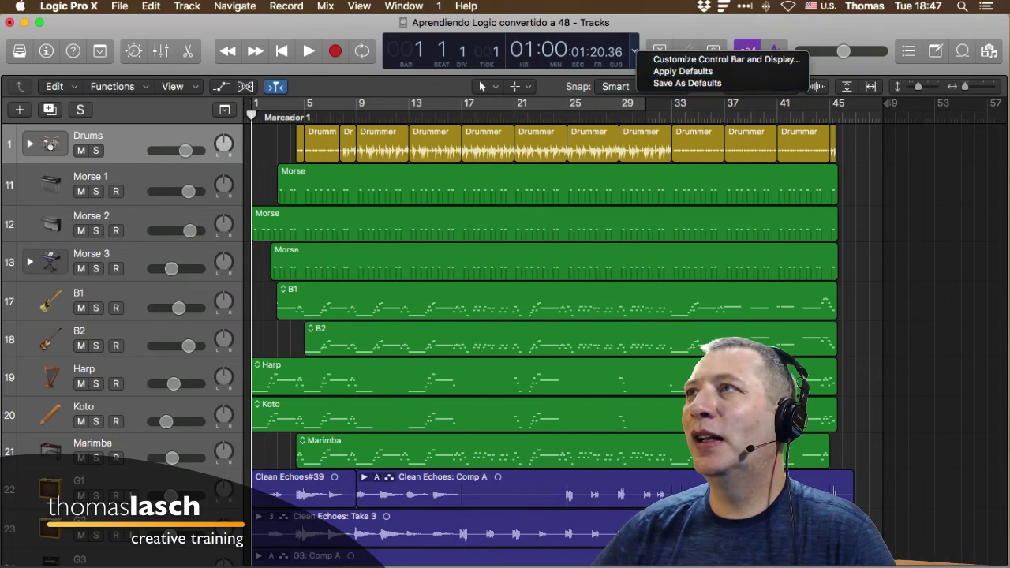
{"action": "key", "text": "Escape"}
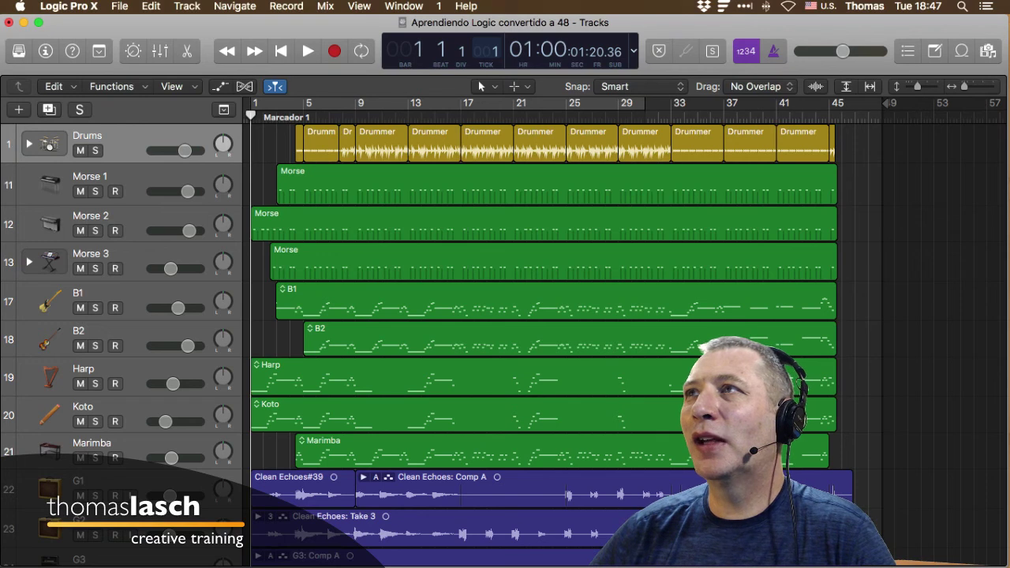
Step: Set the playhead's tick value to 239 and advance the position to division 2, tick 1
{"action": "double_click", "coordinate": [487, 51]}
{"action": "double_click", "coordinate": [477, 51]}
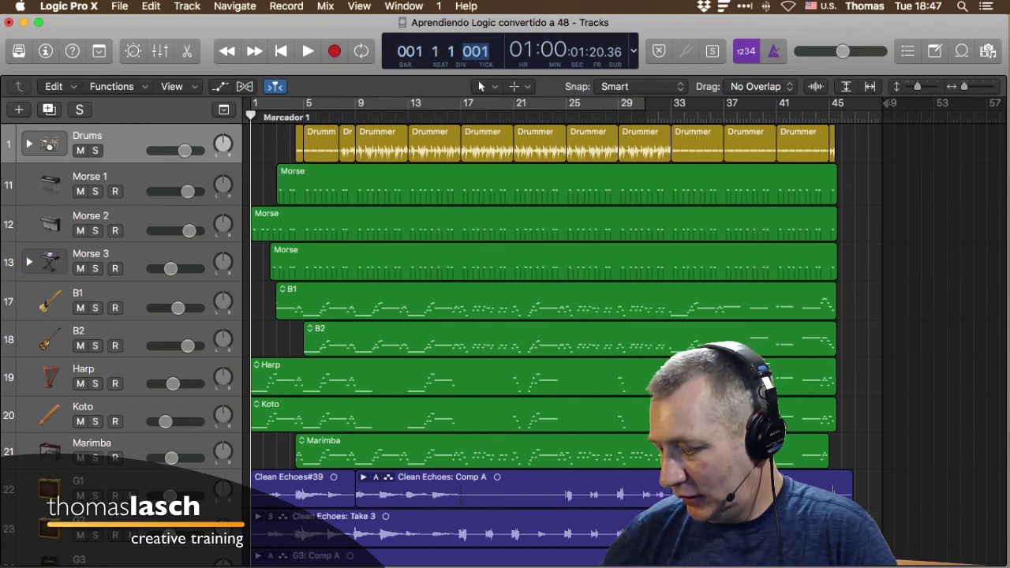
{"action": "type", "text": "239"}
{"action": "key", "text": "Return"}
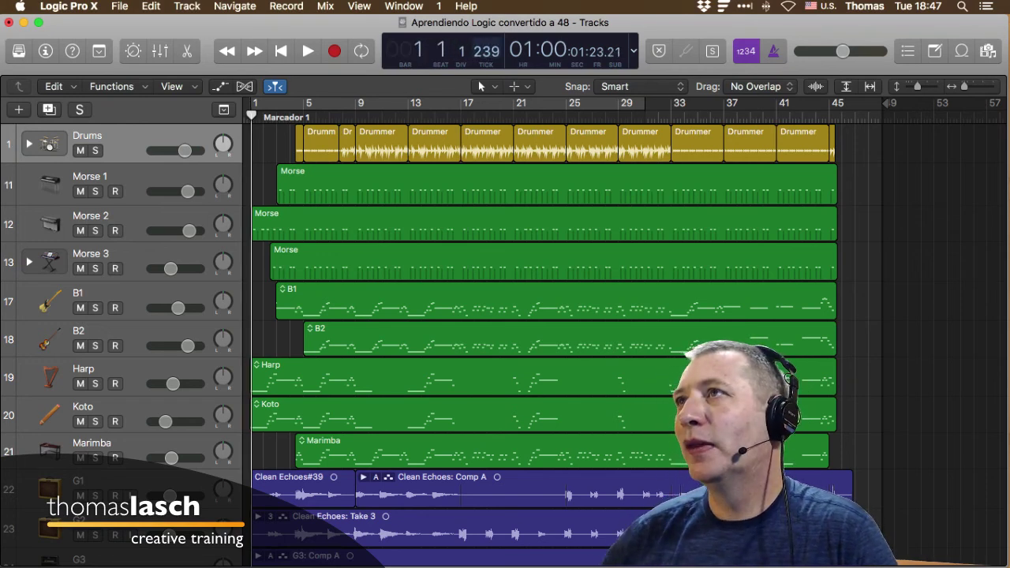
{"action": "left_click_drag", "start_coordinate": [487, 51], "coordinate": [487, 48]}
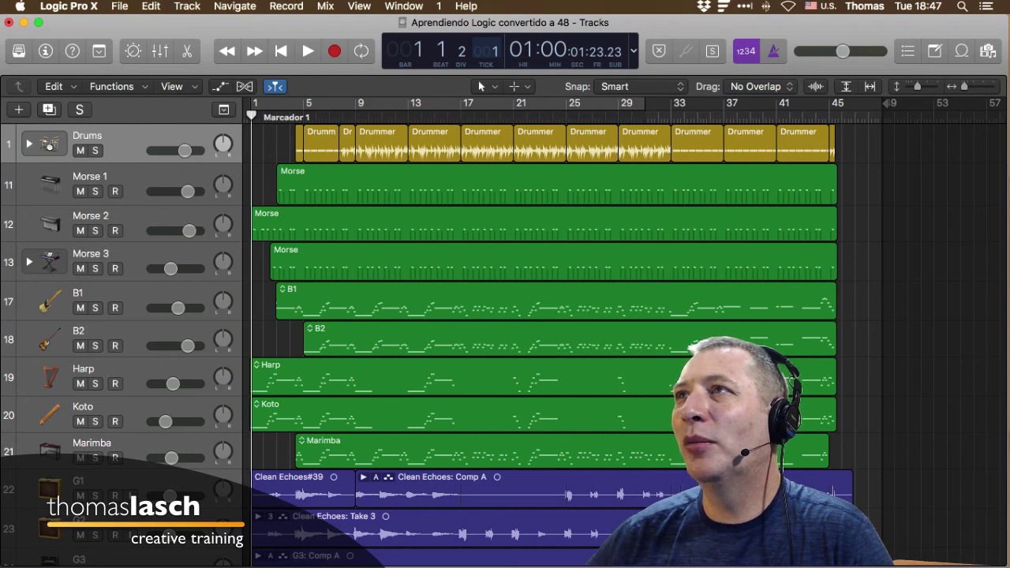
{"action": "left_click_drag", "start_coordinate": [487, 48], "coordinate": [487, 49]}
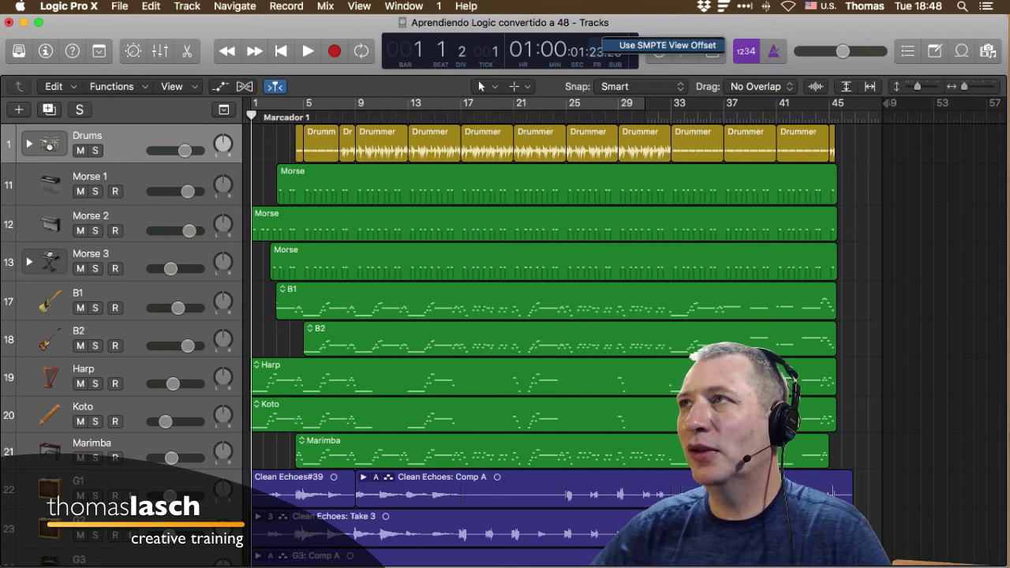
Step: Turn on the SMPTE view offset and switch the control bar's display mode to Time
{"action": "left_click", "coordinate": [668, 45]}
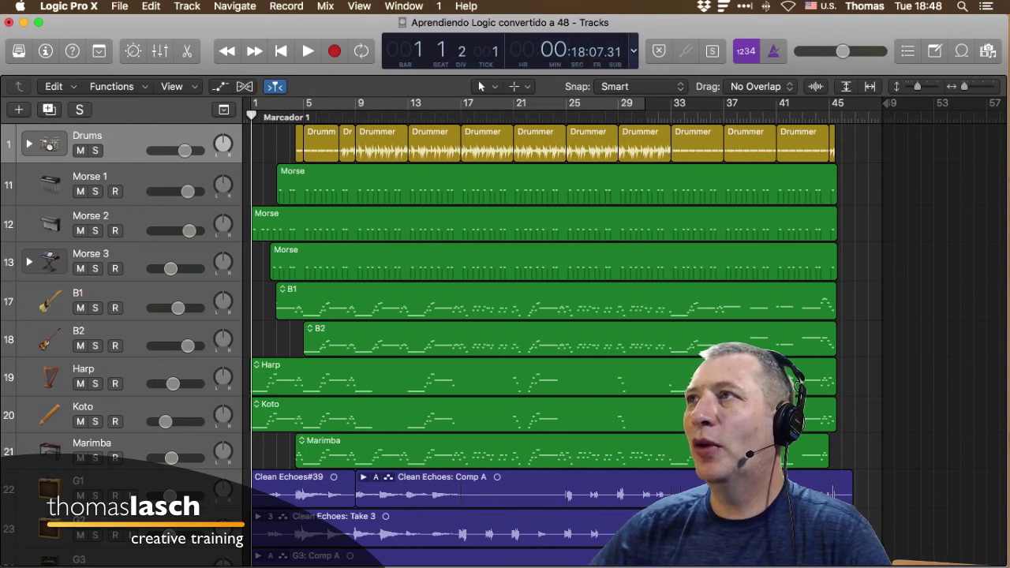
{"action": "left_click", "coordinate": [634, 50]}
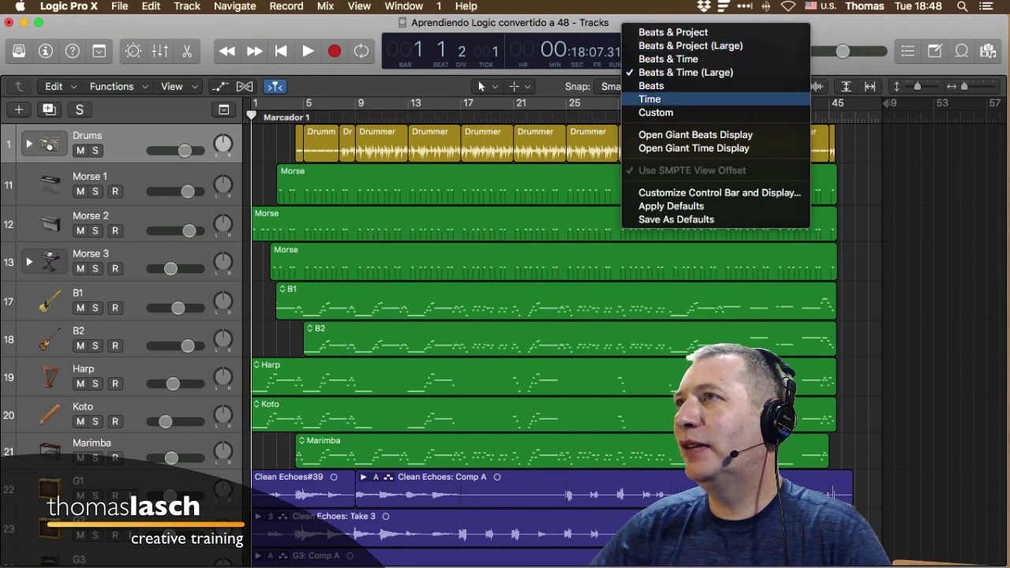
{"action": "left_click", "coordinate": [650, 100]}
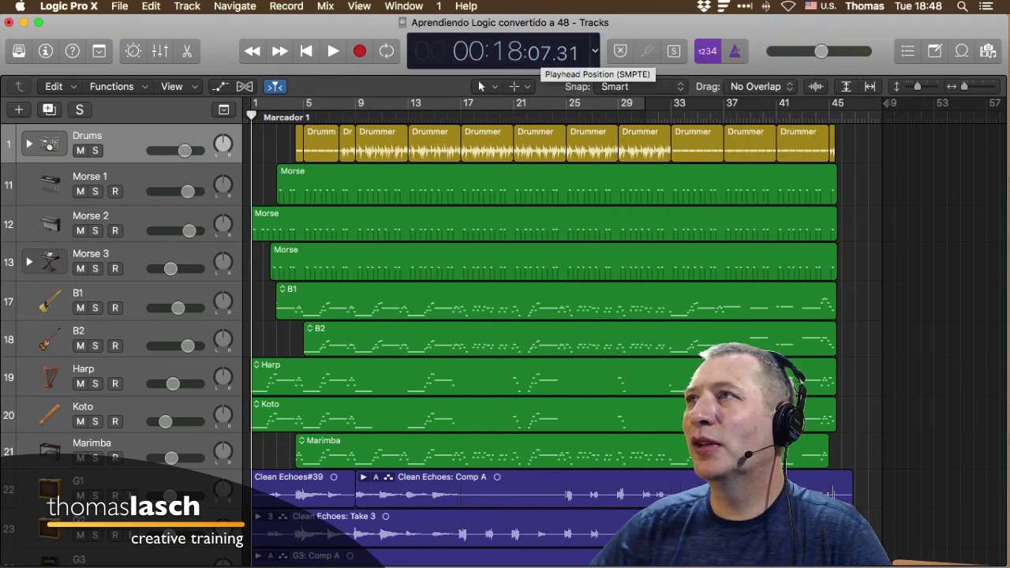
Step: Switch the control bar's display mode to Beats & Project
{"action": "left_click", "coordinate": [595, 52]}
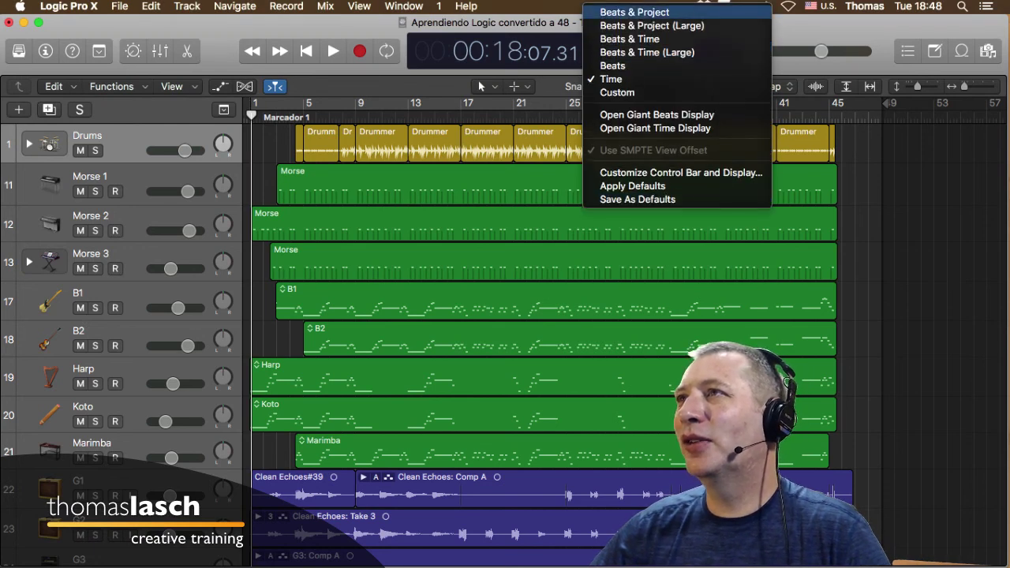
{"action": "left_click", "coordinate": [635, 11]}
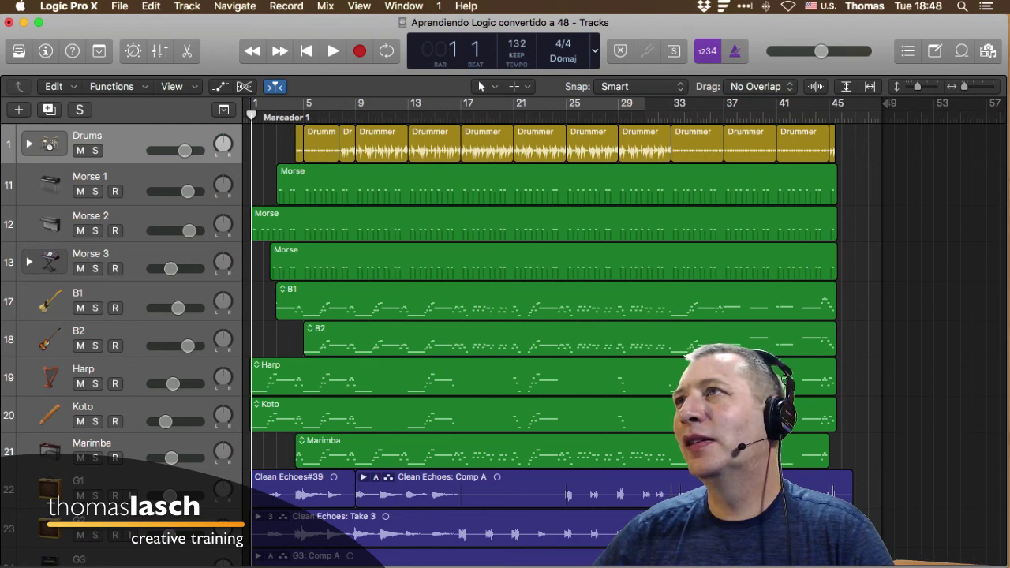
Step: Examine the available time signatures and key signatures for the project, keeping 4/4 and Do major
{"action": "left_click", "coordinate": [564, 45]}
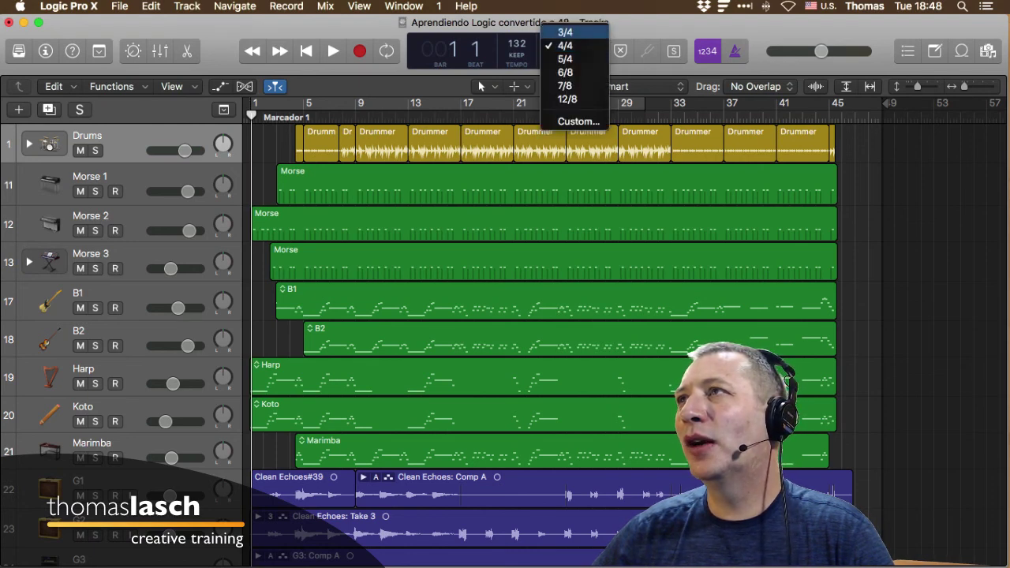
{"action": "left_click", "coordinate": [566, 45]}
{"action": "left_click", "coordinate": [564, 45]}
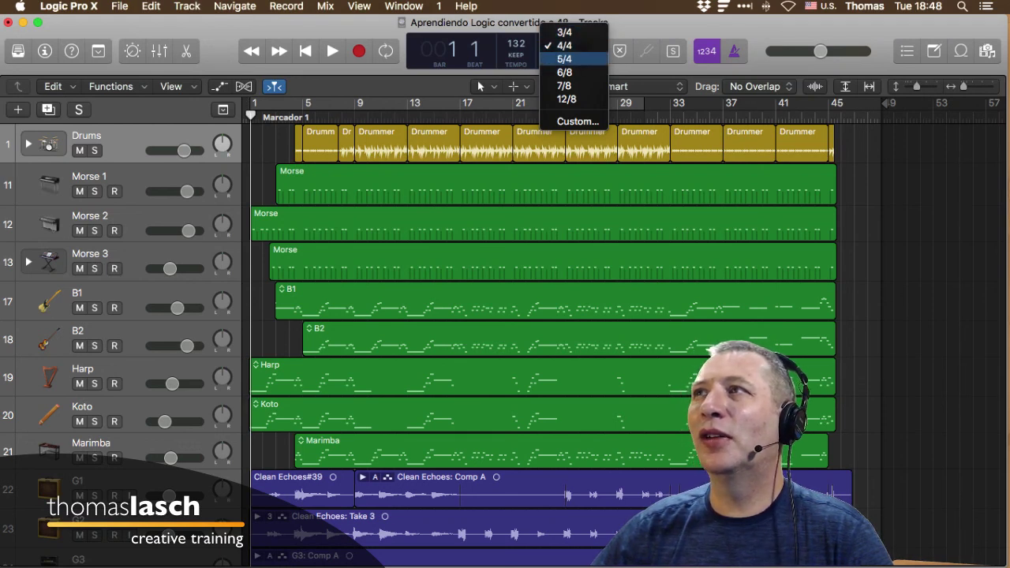
{"action": "left_click", "coordinate": [565, 20]}
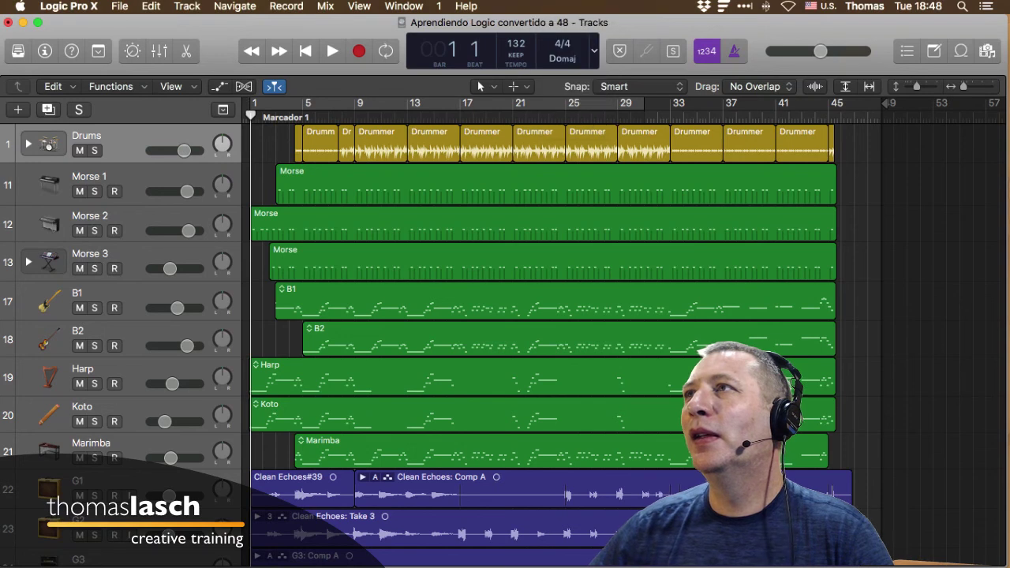
{"action": "left_click", "coordinate": [562, 58]}
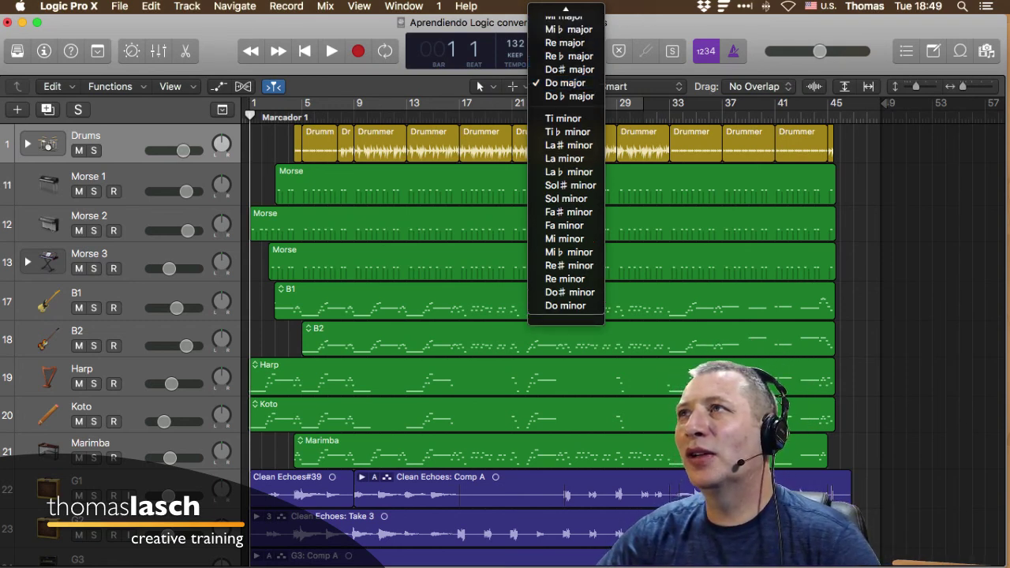
{"action": "key", "text": "Escape"}
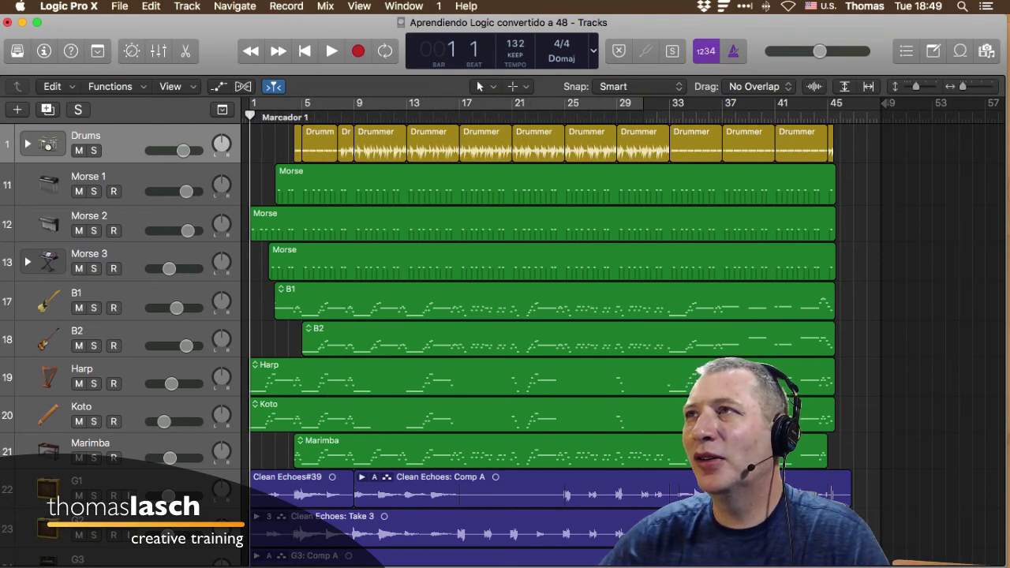
{"action": "left_click", "coordinate": [562, 59]}
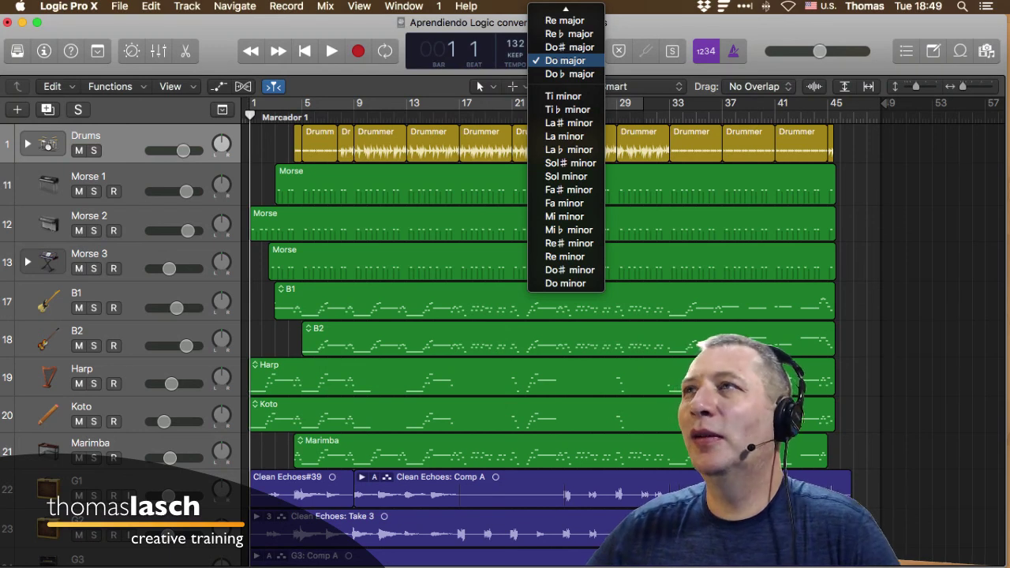
{"action": "key", "text": "Escape"}
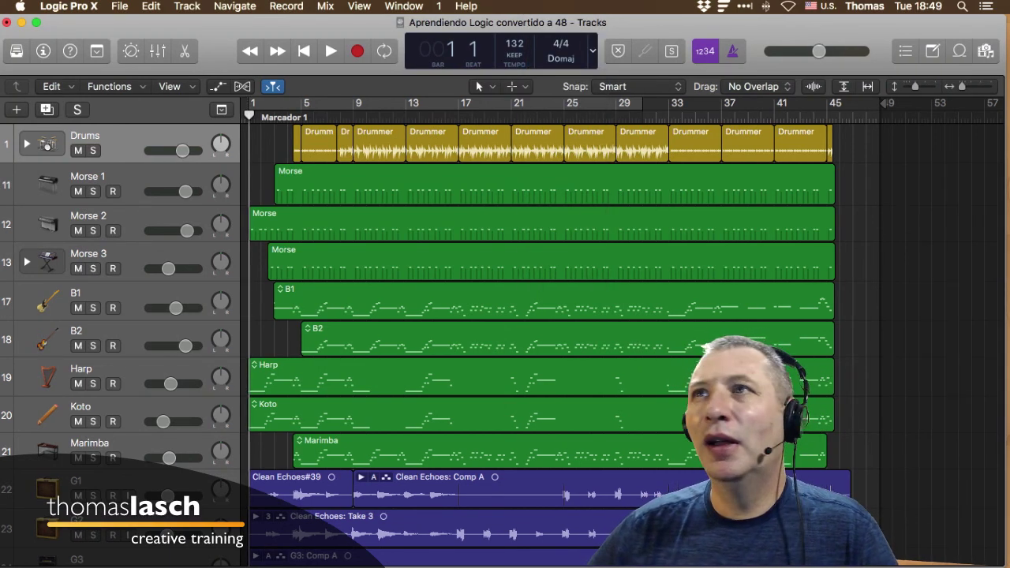
Step: Toggle Cycle mode several times, leave it on, and set the cycle range from bar 9 to bar 13
{"action": "key", "text": "c"}
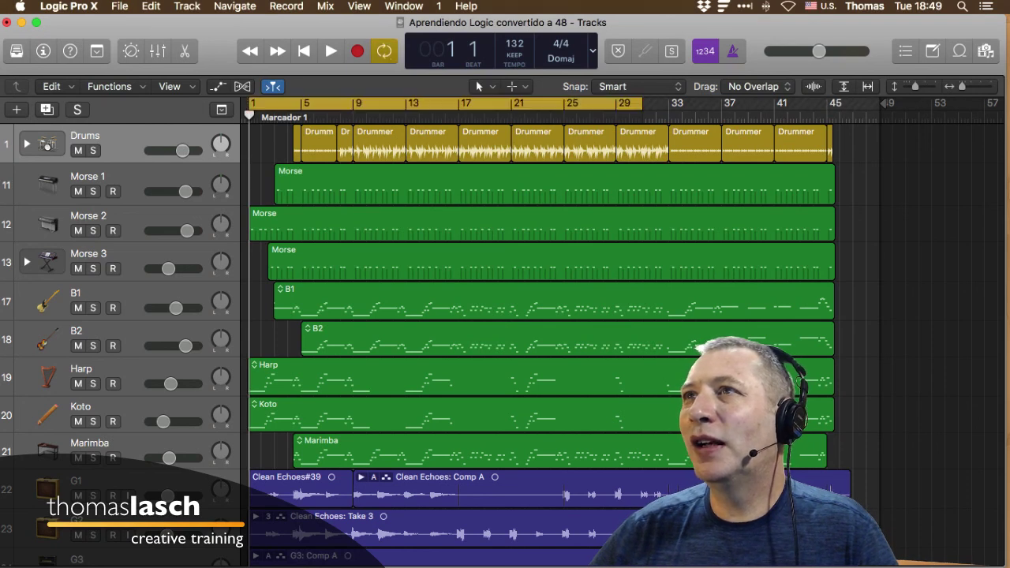
{"action": "key", "text": "c"}
{"action": "key", "text": "c"}
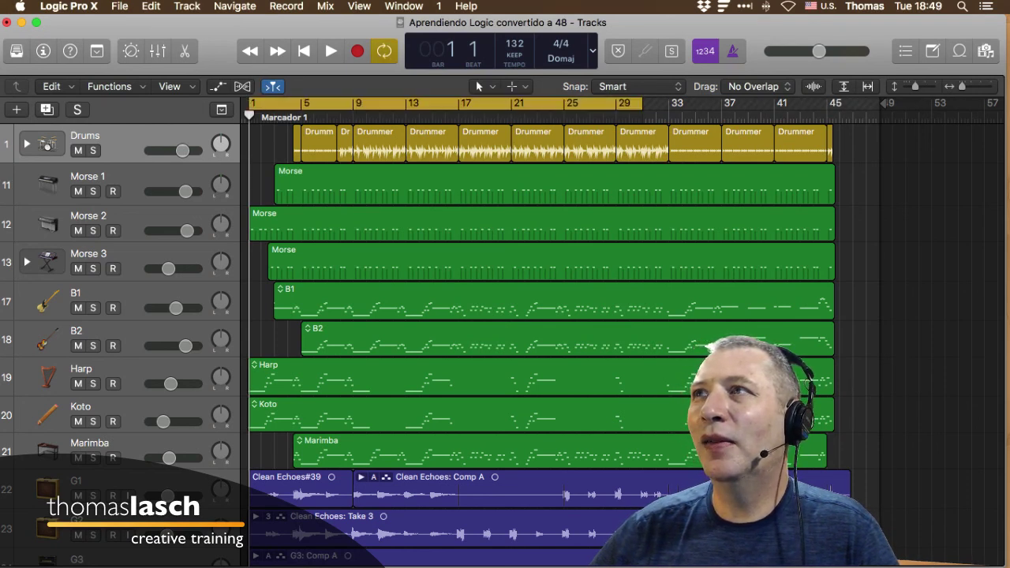
{"action": "key", "text": "c"}
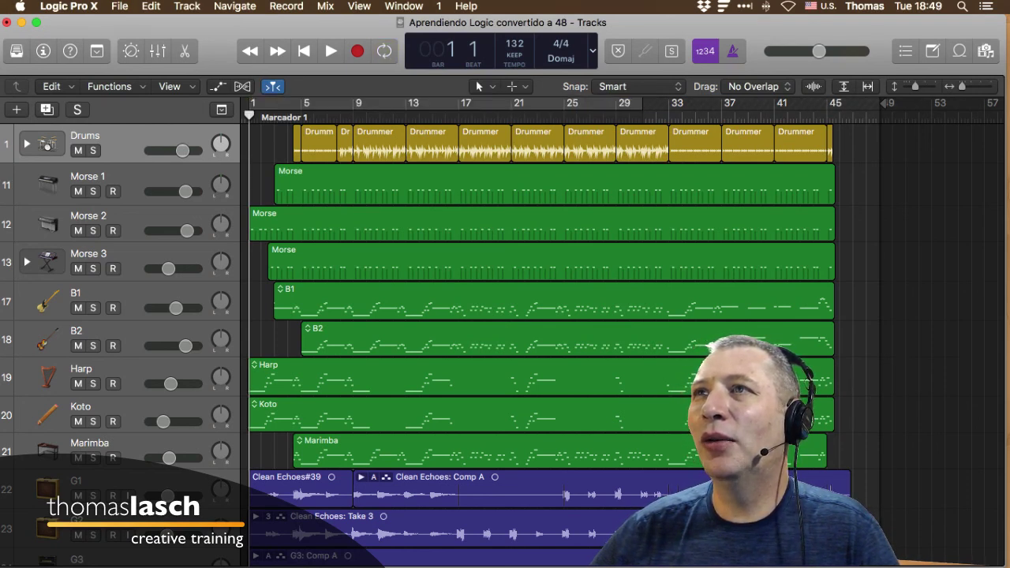
{"action": "key", "text": "c"}
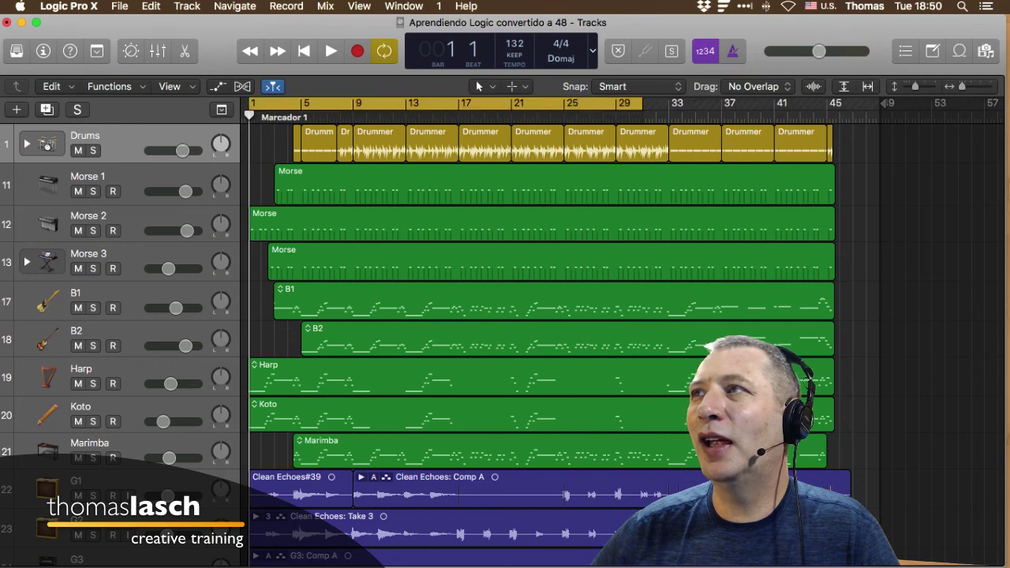
{"action": "left_click_drag", "start_coordinate": [641, 103], "coordinate": [407, 102]}
{"action": "left_click_drag", "start_coordinate": [251, 103], "coordinate": [349, 102]}
Step: Start playback of the cycled section and lower the master volume slightly
{"action": "key", "text": "space"}
{"action": "left_click_drag", "start_coordinate": [819, 51], "coordinate": [810, 50]}
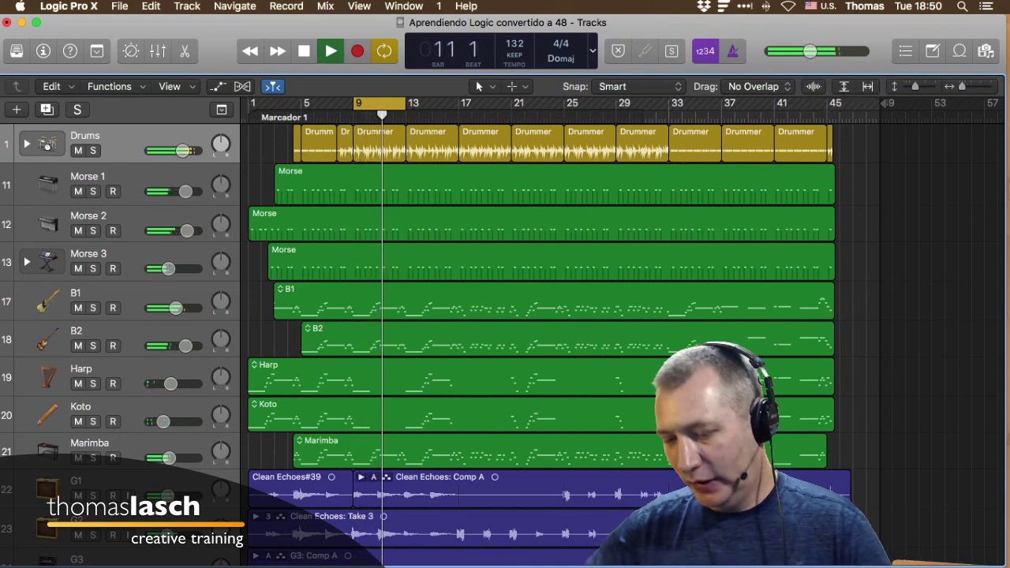
{"action": "key", "text": "super+Right"}
{"action": "key", "text": "super+Right"}
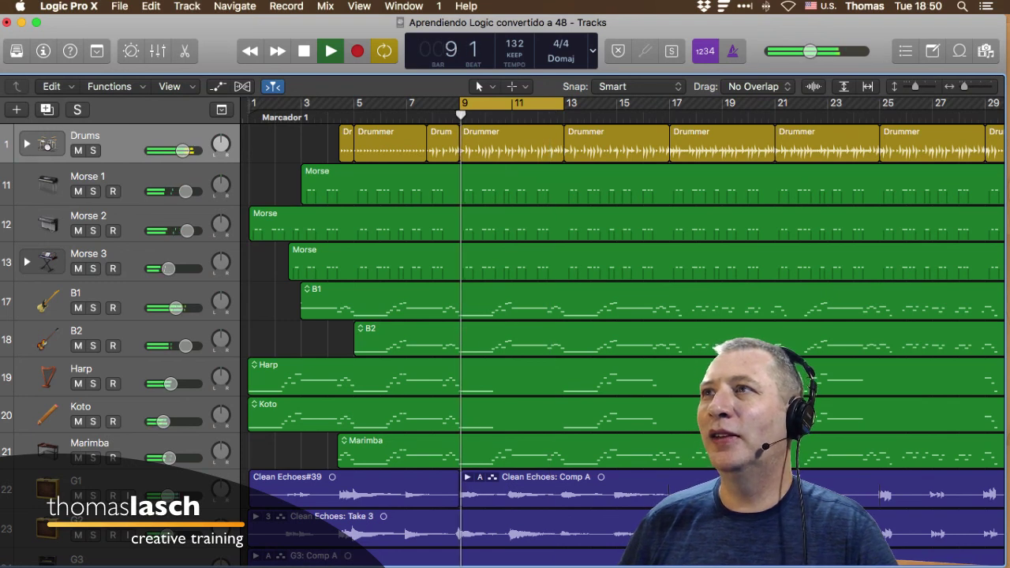
Step: Stop playback and toggle Cycle mode several times, leaving it on
{"action": "key", "text": "space"}
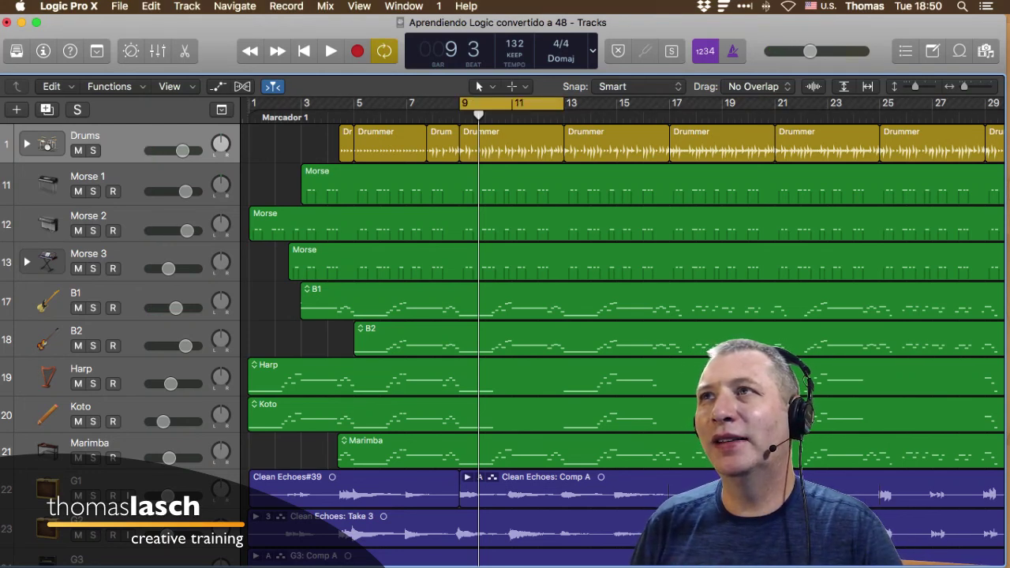
{"action": "key", "text": "c"}
{"action": "key", "text": "c"}
{"action": "key", "text": "c"}
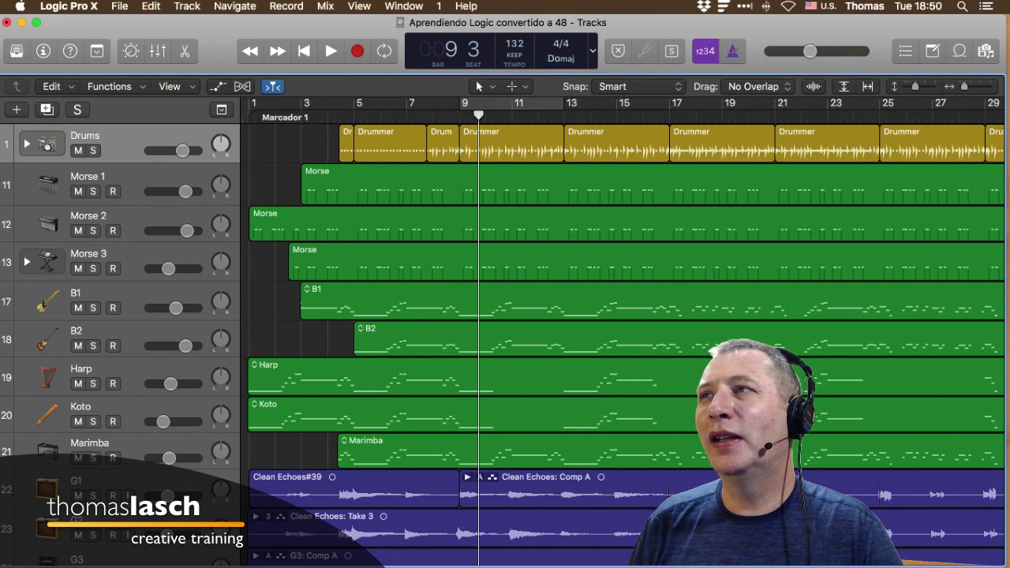
{"action": "key", "text": "c"}
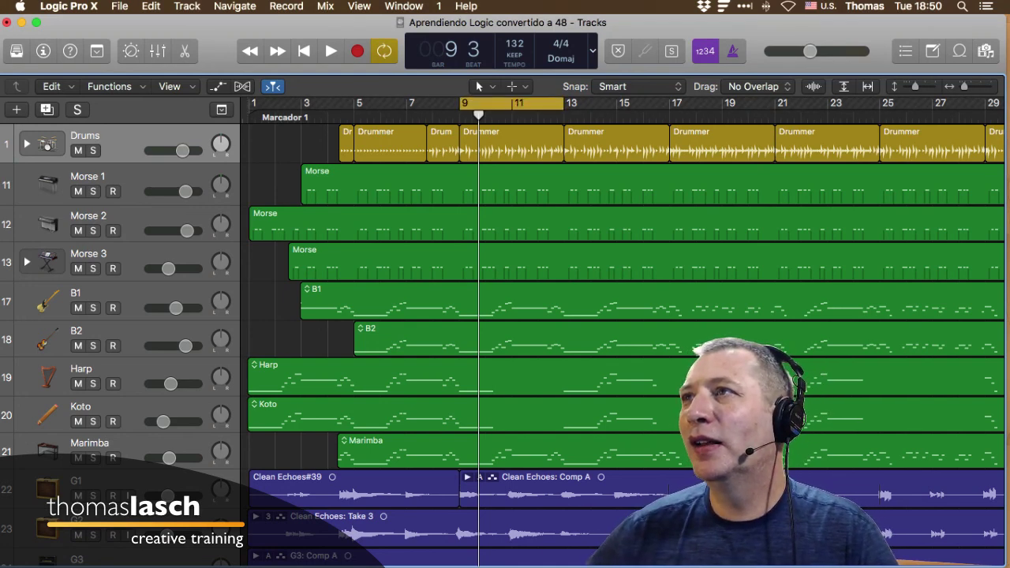
Step: Move the cycle range to bars 13 to 17 and switch the control bar's display mode to Custom
{"action": "left_click_drag", "start_coordinate": [503, 104], "coordinate": [610, 104]}
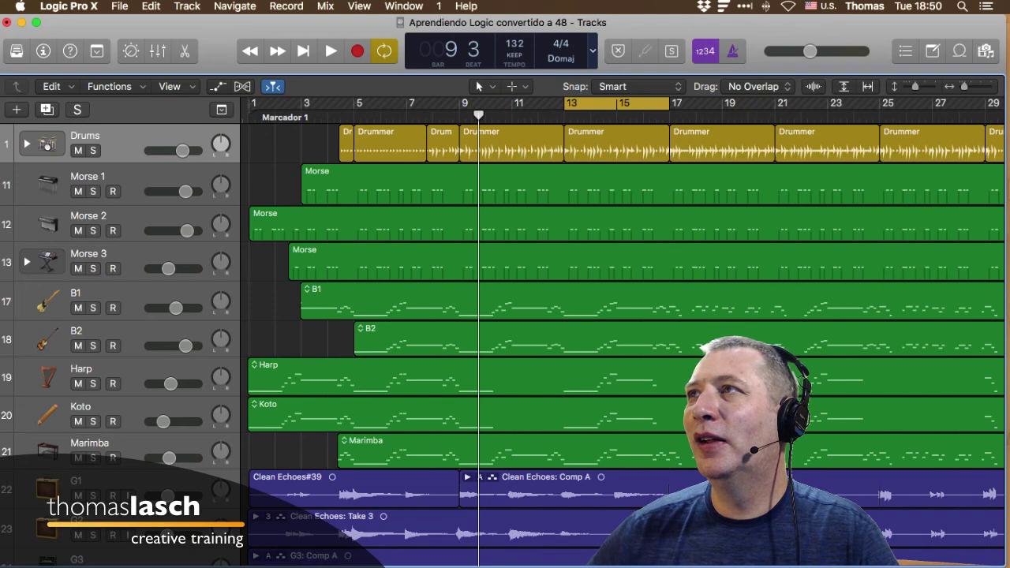
{"action": "left_click", "coordinate": [593, 51]}
{"action": "left_click", "coordinate": [615, 152]}
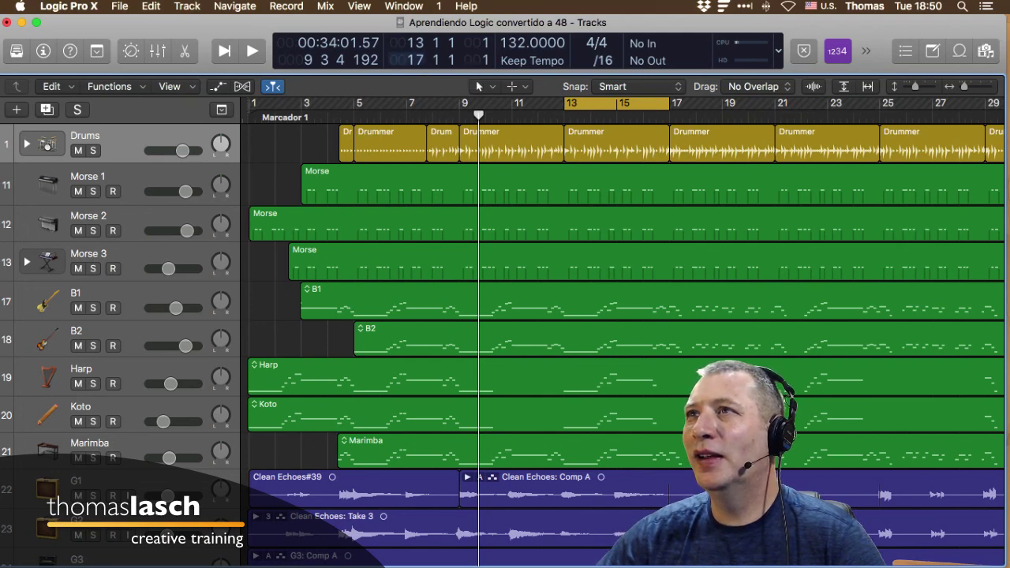
Step: Extend the cycle's end to bar 18 using its locator value, and shorten it again to bar 17 in the ruler
{"action": "mouse_move", "coordinate": [415, 60]}
{"action": "left_mouse_down"}
{"action": "mouse_move", "coordinate": [414, 45]}
{"action": "mouse_move", "coordinate": [414, 69]}
{"action": "mouse_move", "coordinate": [415, 59]}
{"action": "left_mouse_up"}
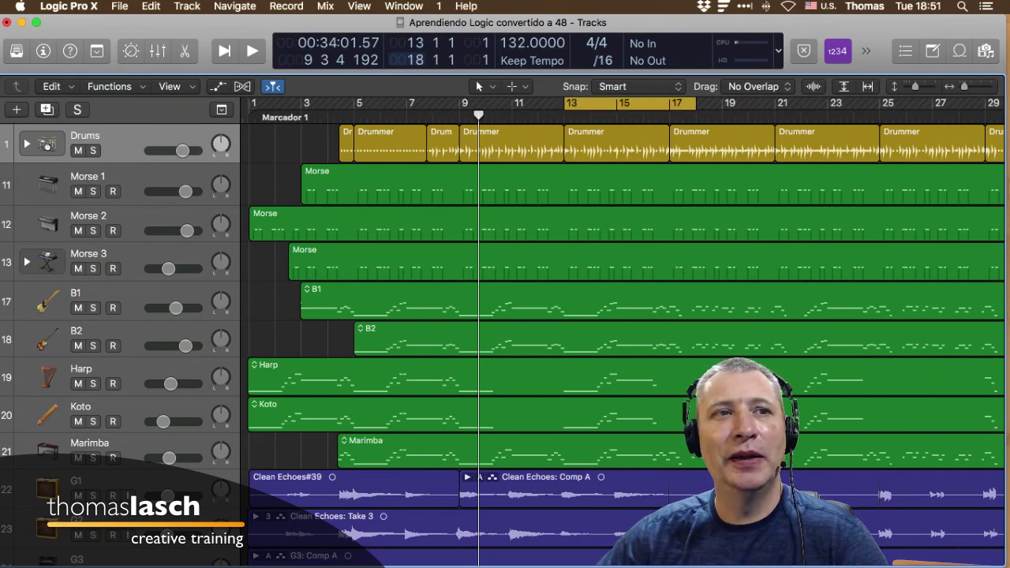
{"action": "left_click_drag", "start_coordinate": [694, 103], "coordinate": [670, 103]}
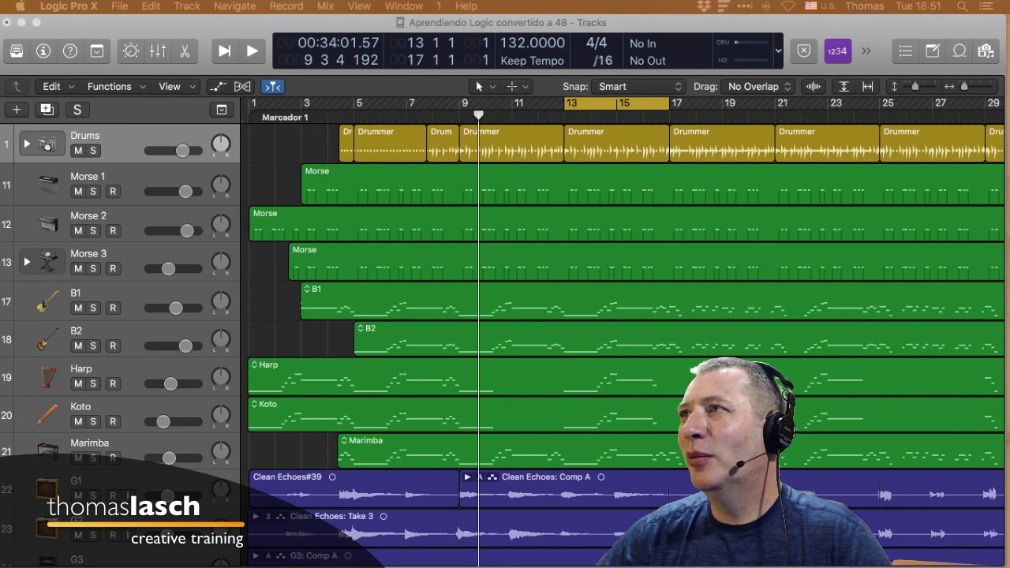
{"action": "left_click", "coordinate": [602, 103]}
{"action": "key", "text": "c"}
{"action": "mouse_move", "coordinate": [670, 103]}
{"action": "left_mouse_down"}
{"action": "mouse_move", "coordinate": [722, 103]}
{"action": "mouse_move", "coordinate": [670, 103]}
{"action": "left_mouse_up"}
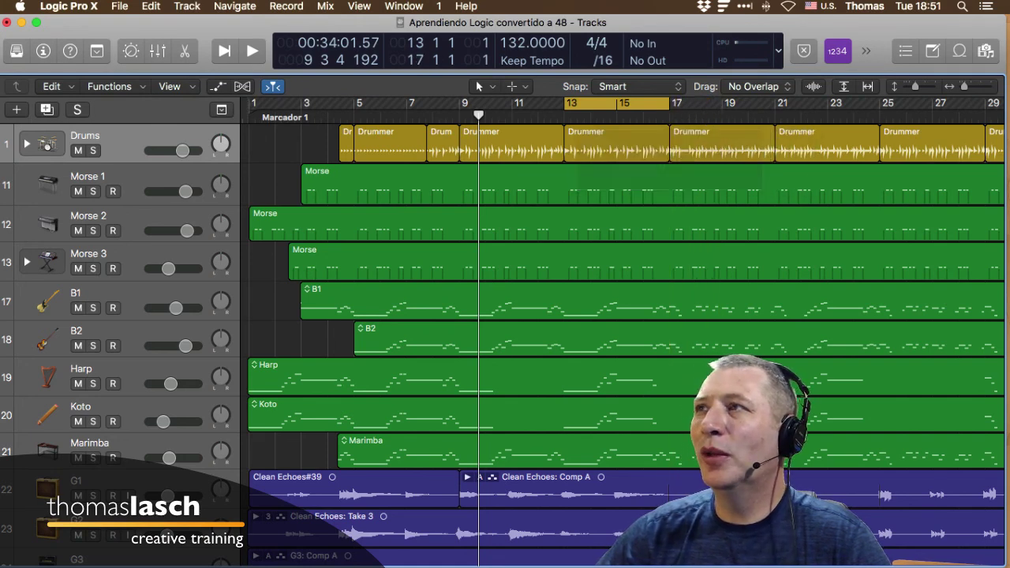
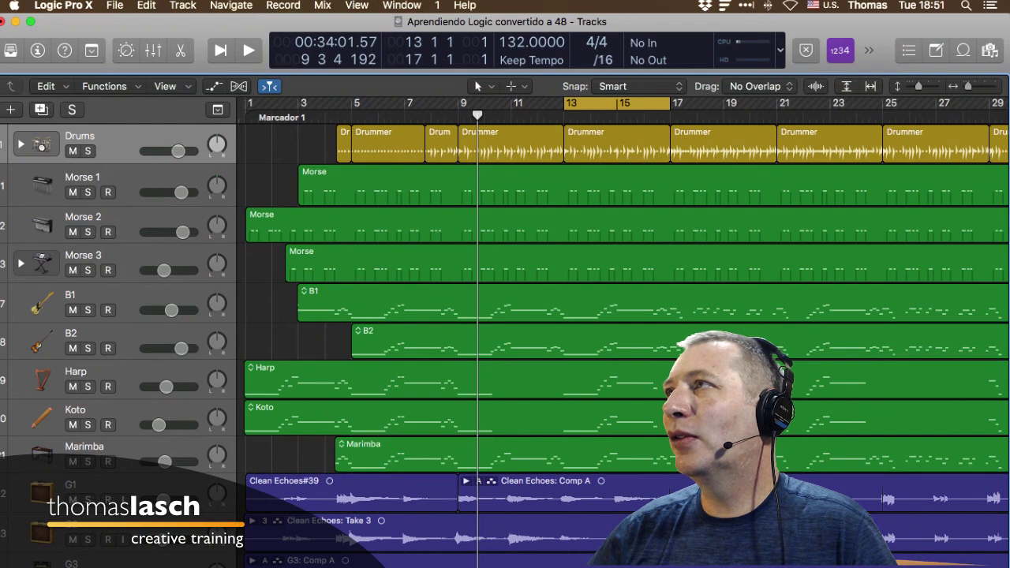
Step: Switch the control bar's display mode from Custom back to Beats & Project
{"action": "left_click", "coordinate": [780, 49]}
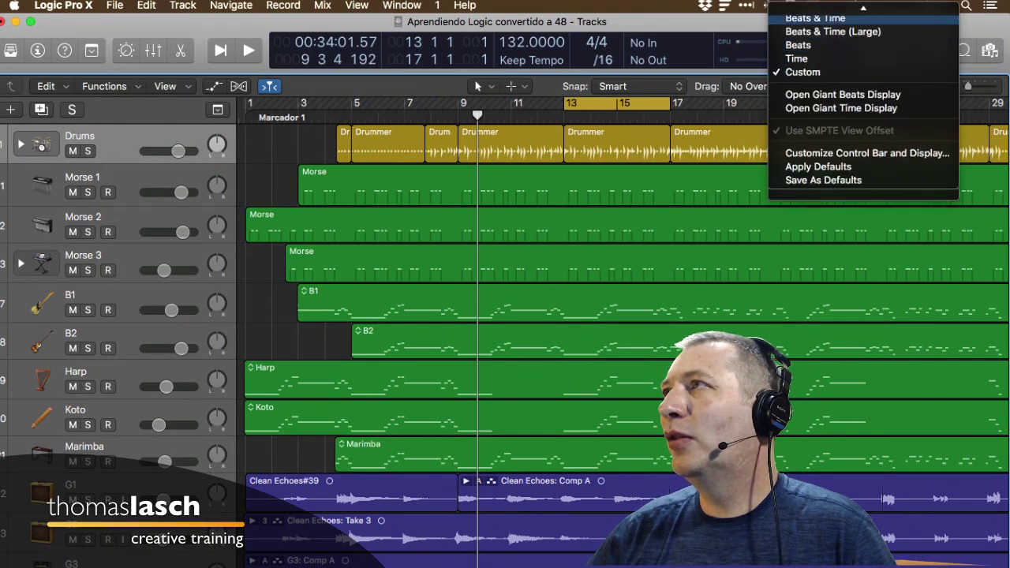
{"action": "left_click", "coordinate": [813, 10]}
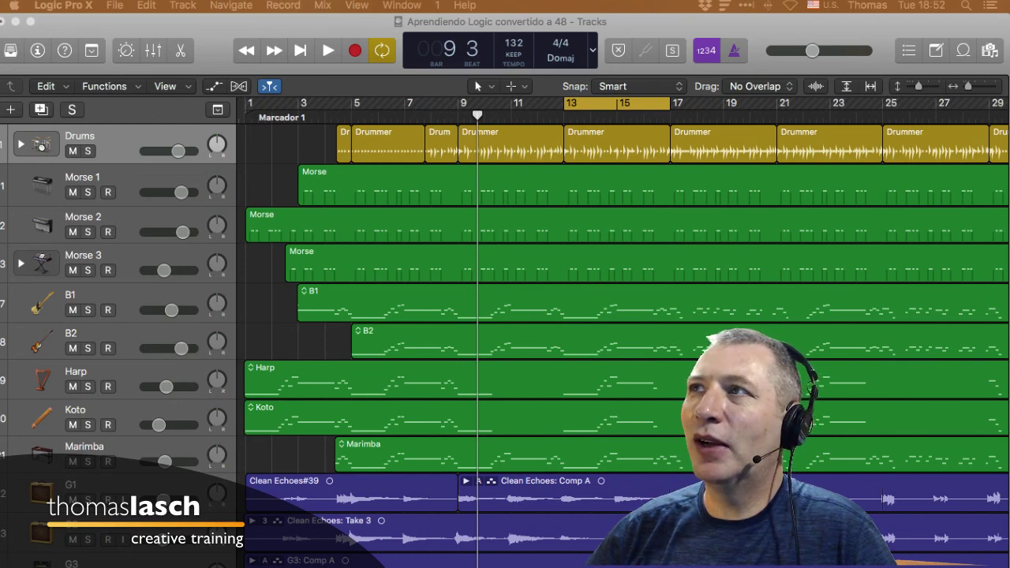
Step: Examine the tools available for the main and secondary tool of the Tracks area
{"action": "left_click", "coordinate": [483, 86]}
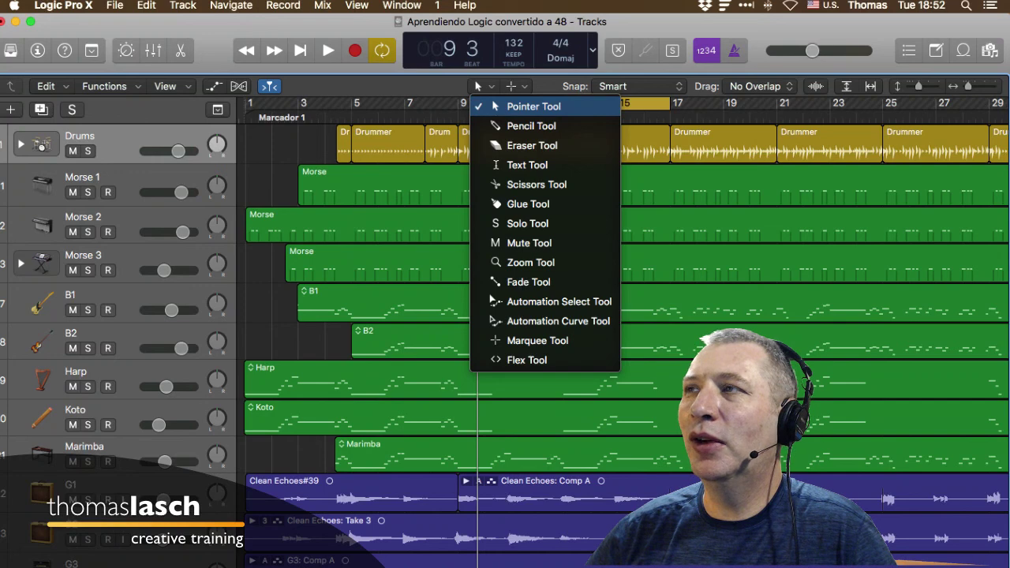
{"action": "key", "text": "Escape"}
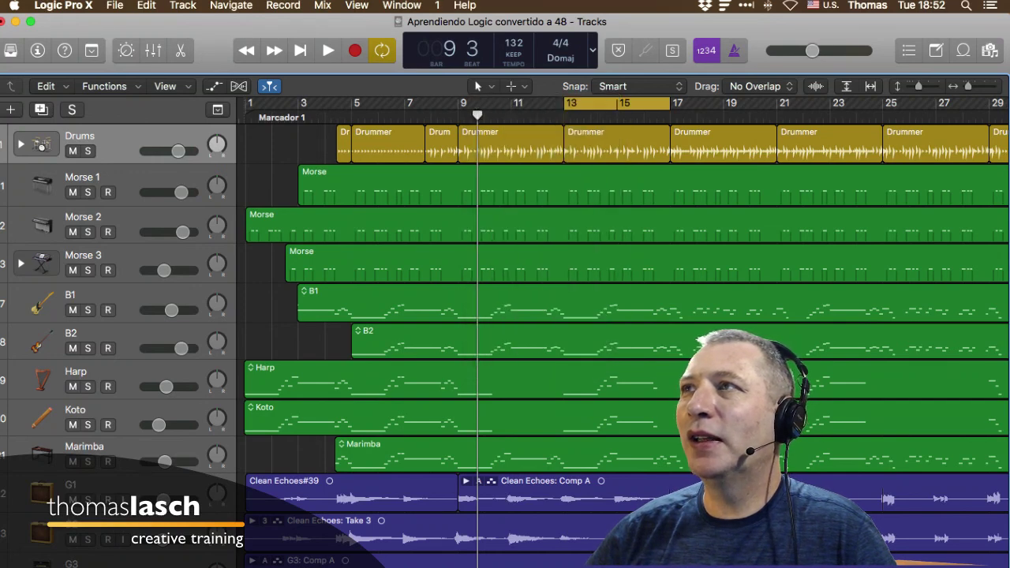
{"action": "left_click", "coordinate": [516, 86]}
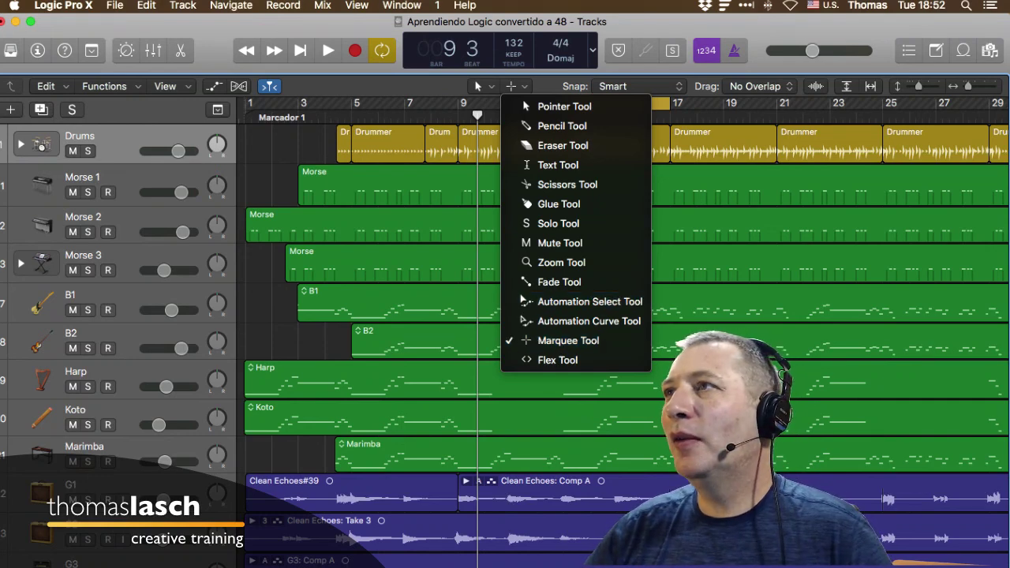
{"action": "key", "text": "Escape"}
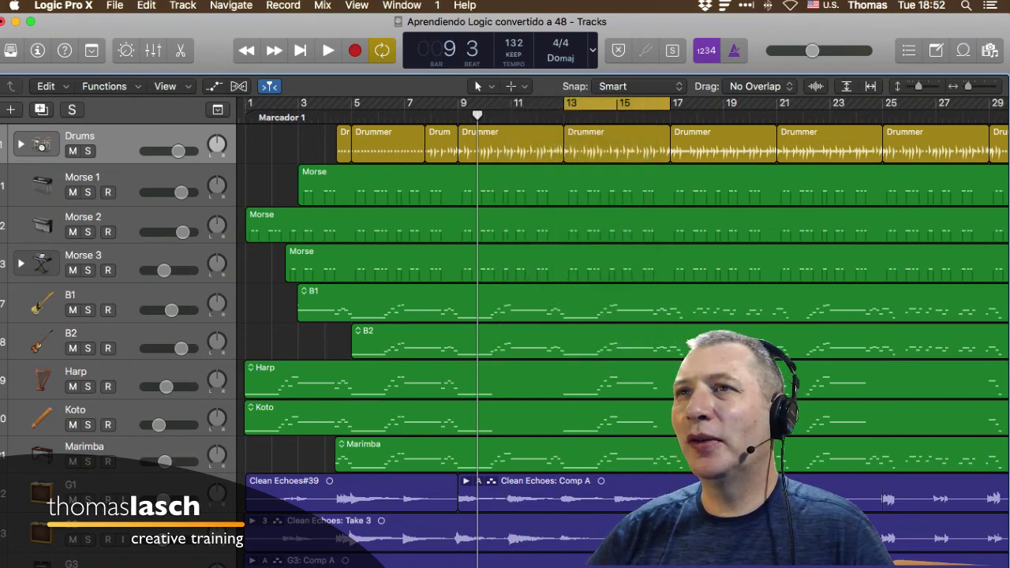
Step: Enlarge the Drums track's height and review both tool choices, keeping the Pointer Tool as main and the Marquee Tool as secondary
{"action": "left_click_drag", "start_coordinate": [134, 164], "coordinate": [134, 256]}
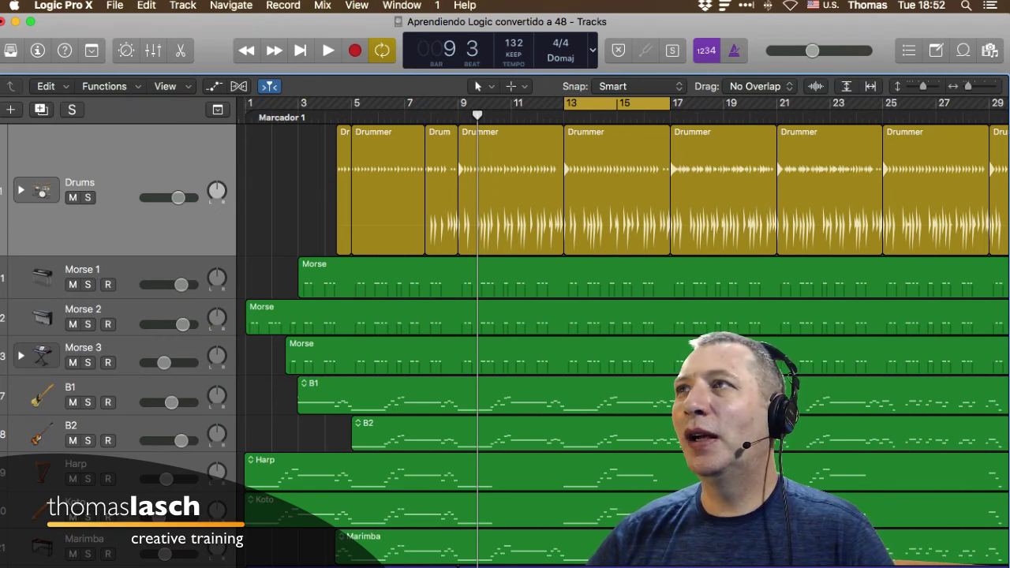
{"action": "left_click", "coordinate": [516, 86]}
{"action": "left_click", "coordinate": [515, 86]}
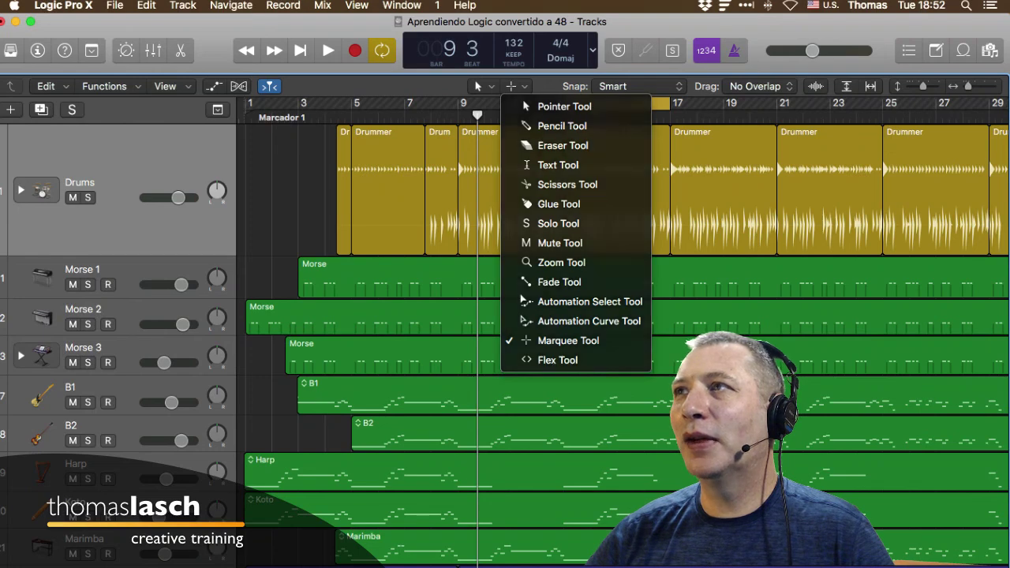
{"action": "left_click", "coordinate": [515, 86]}
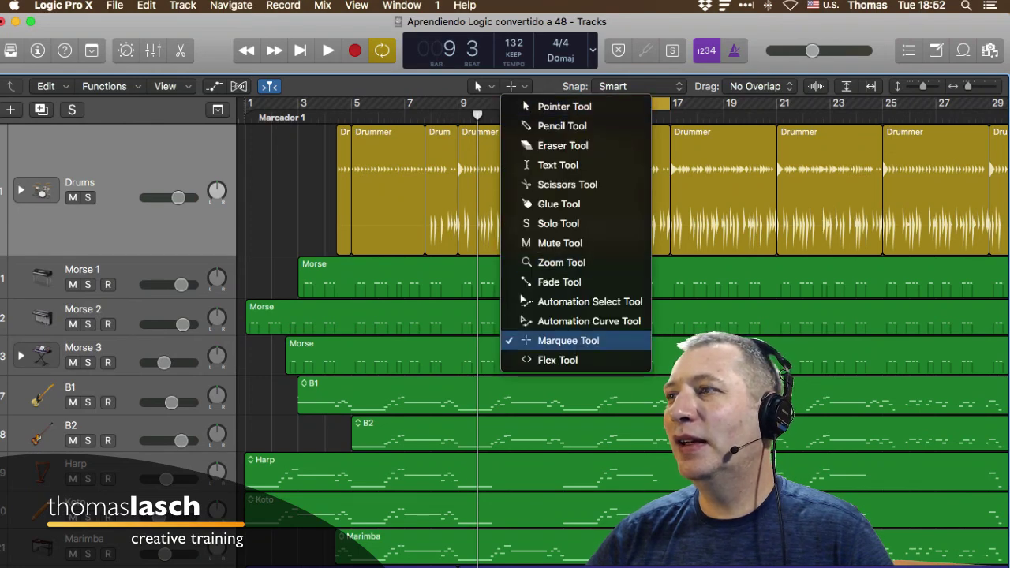
{"action": "left_click", "coordinate": [484, 86]}
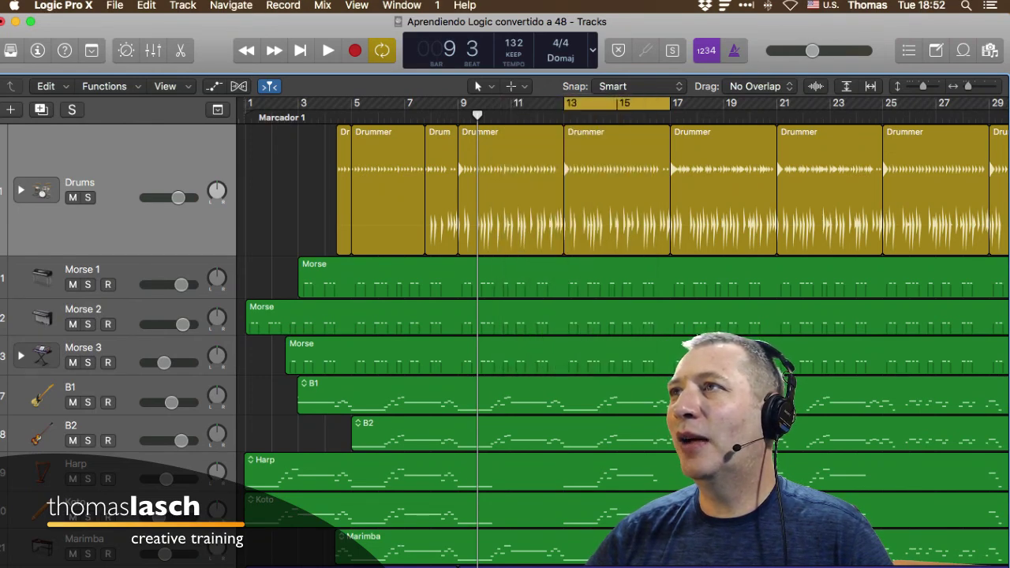
{"action": "left_click", "coordinate": [484, 86]}
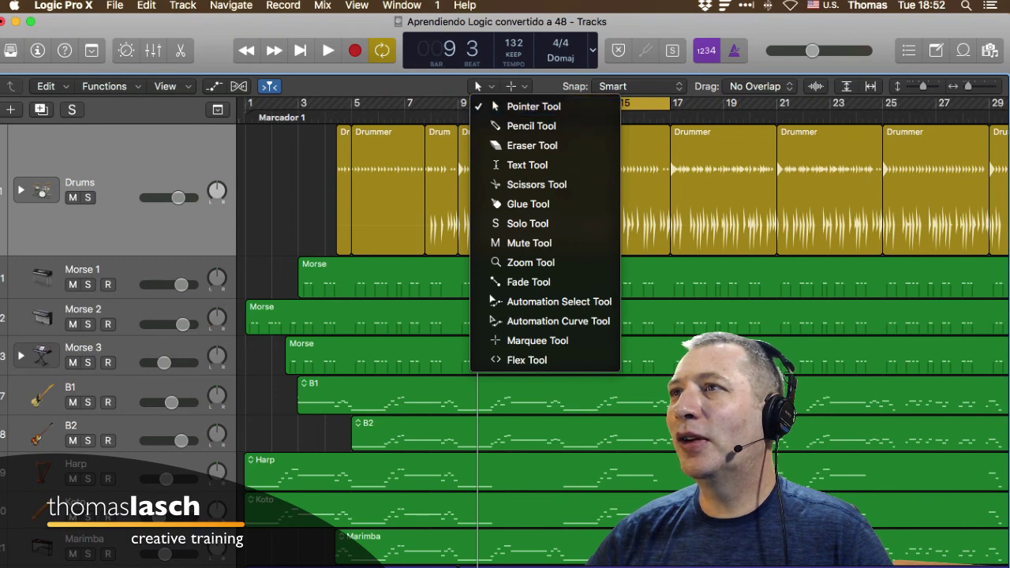
{"action": "left_click", "coordinate": [480, 86]}
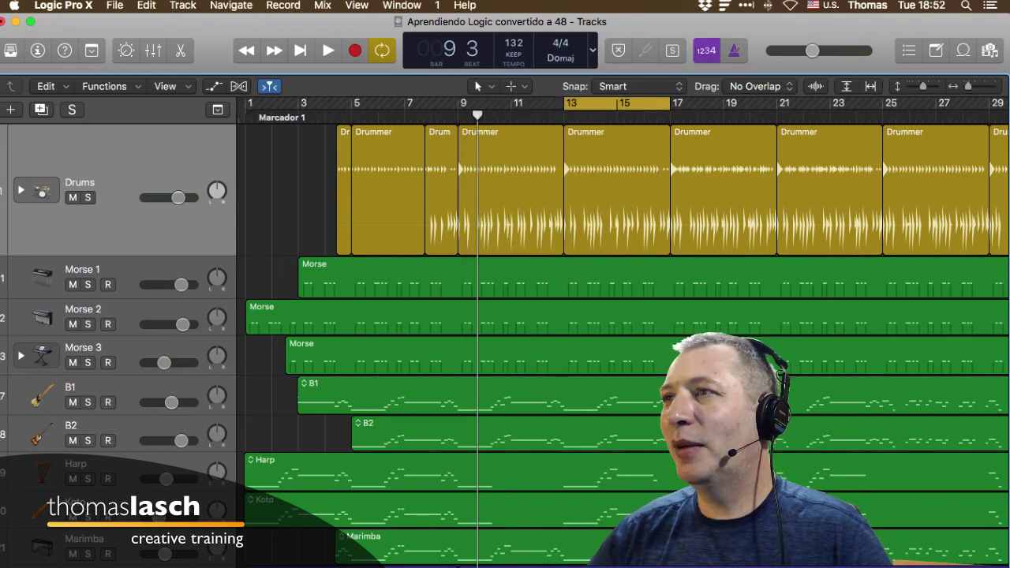
Step: Set the main tool to the Pencil Tool and return to the Pointer Tool through the pop-up tool list at the pointer
{"action": "key", "text": "t"}
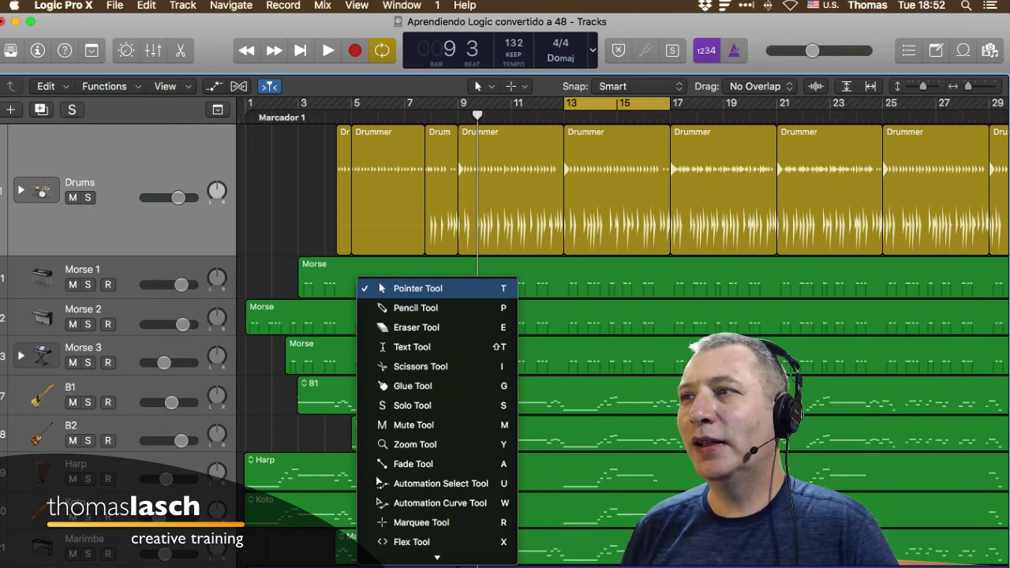
{"action": "left_click", "coordinate": [483, 87]}
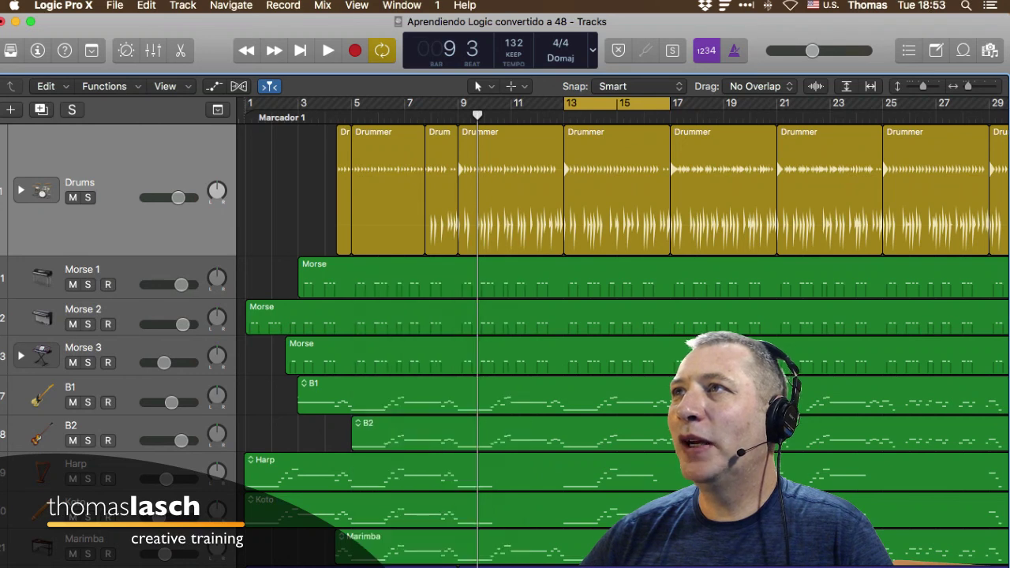
{"action": "left_click", "coordinate": [483, 87]}
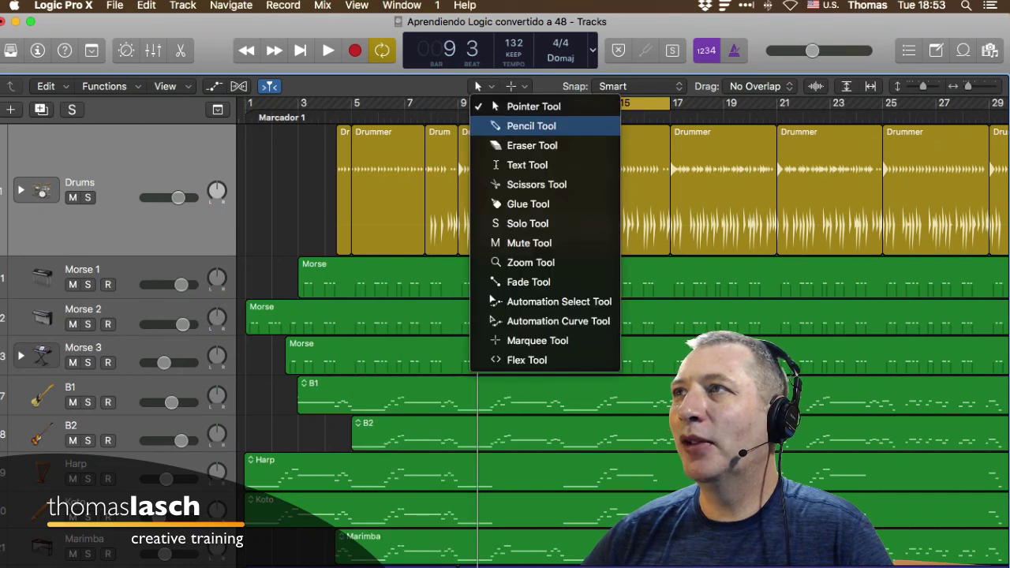
{"action": "left_click", "coordinate": [531, 126]}
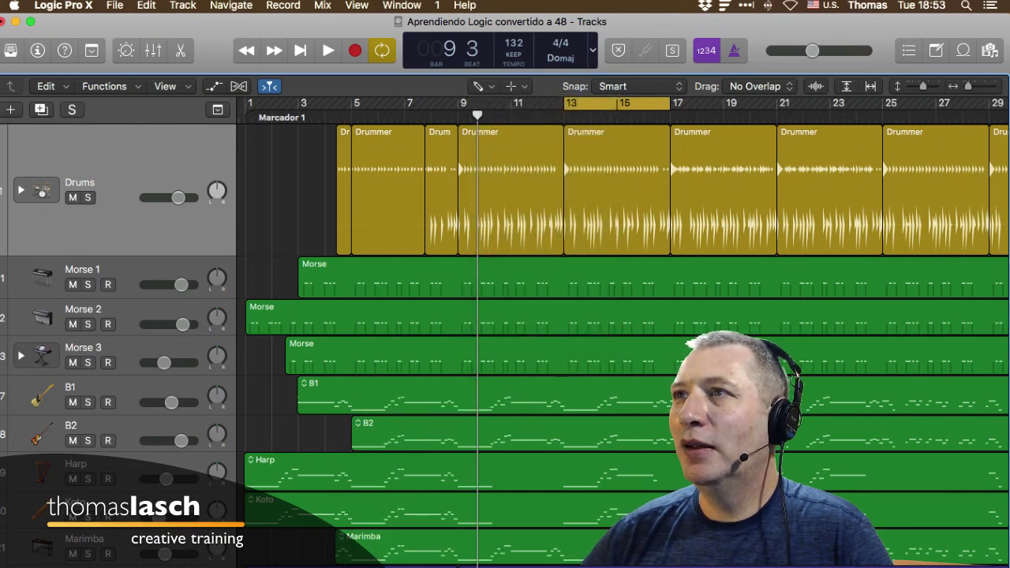
{"action": "key", "text": "t"}
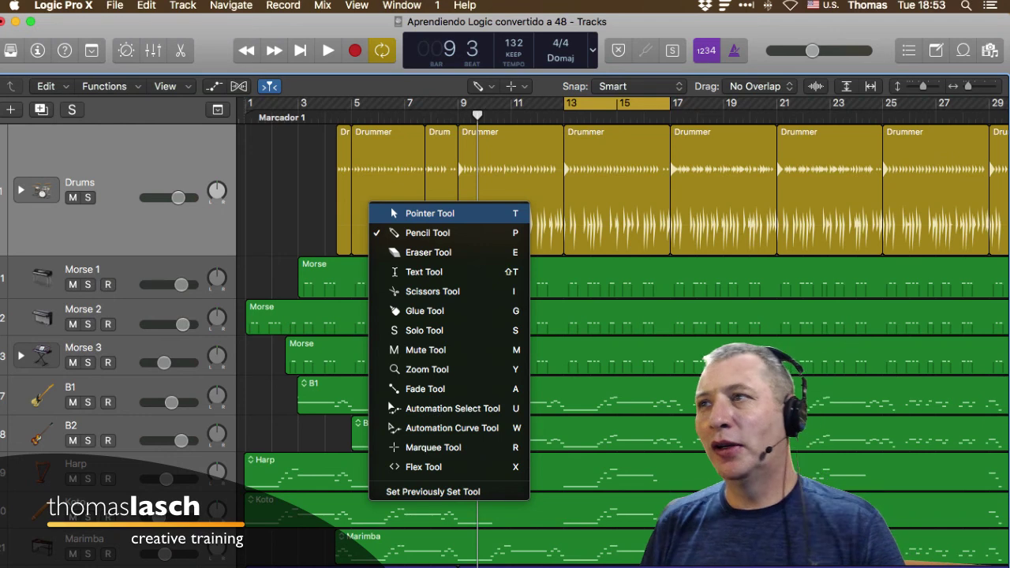
{"action": "key", "text": "t"}
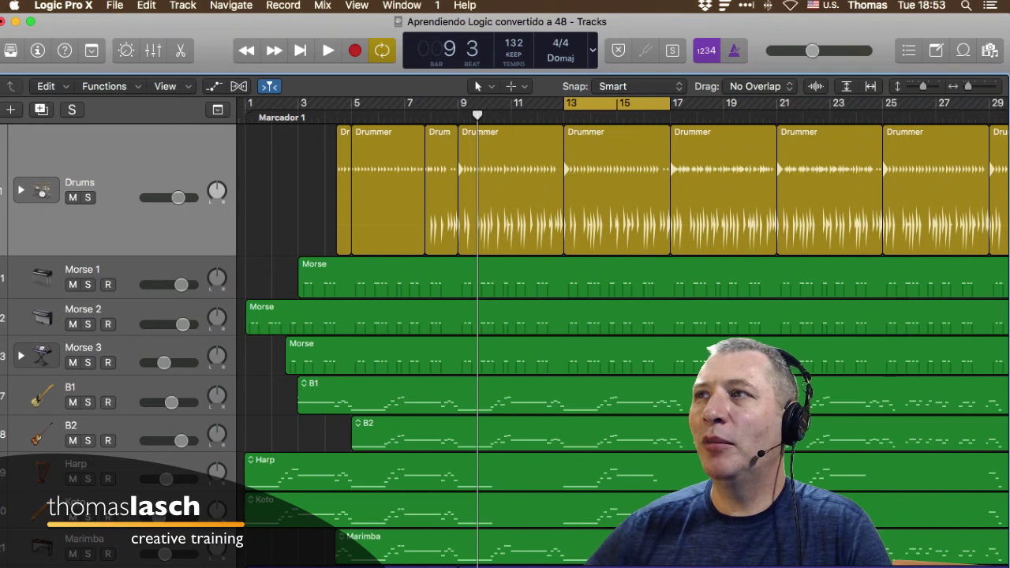
Step: Choose the Solo Tool as the main tool and apply it to the Morse region on the Morse 1 track
{"action": "key", "text": "t"}
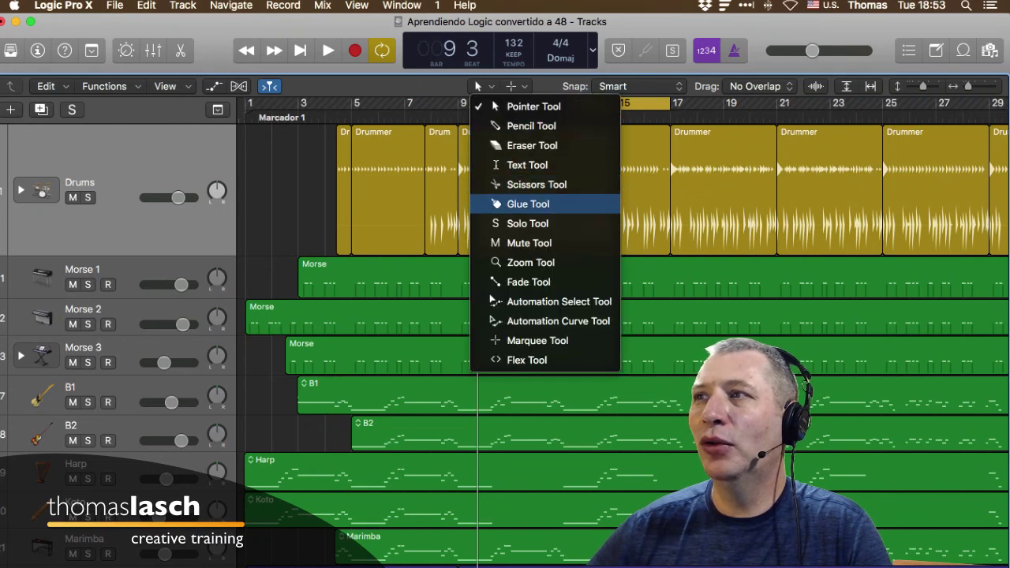
{"action": "key", "text": "Down"}
{"action": "key", "text": "Return"}
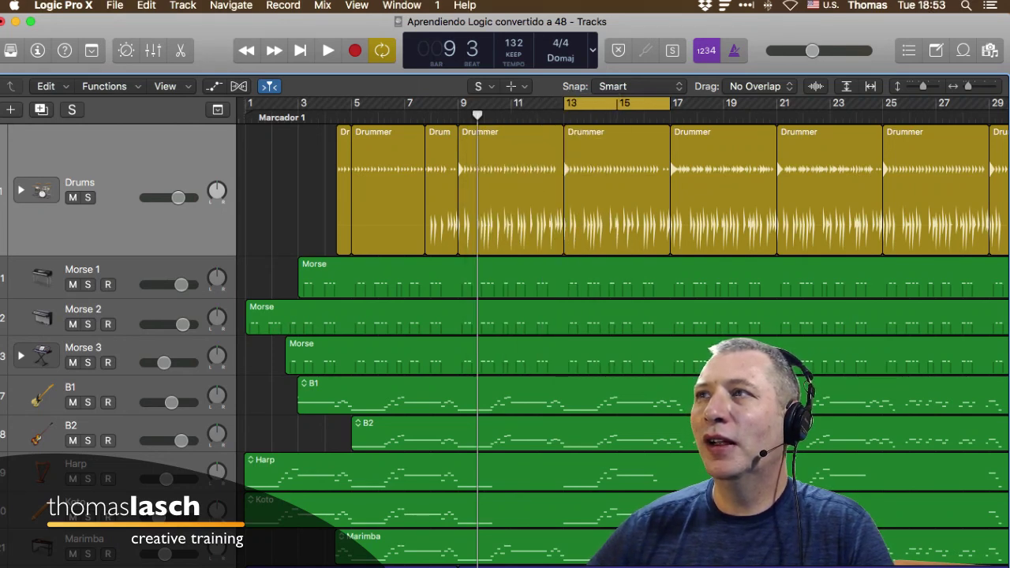
{"action": "left_click", "coordinate": [506, 277]}
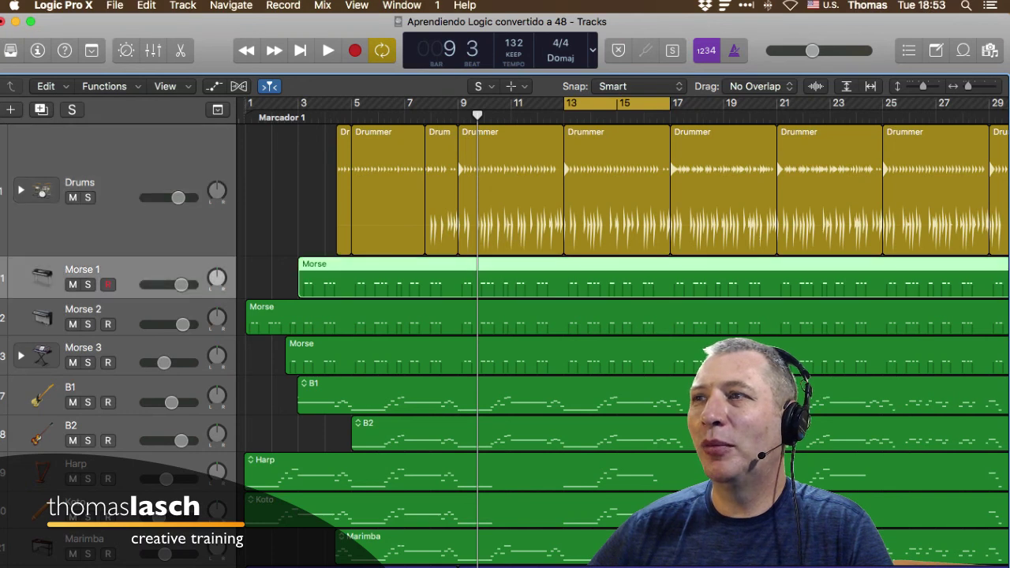
Step: Open the Piano Roll editor for the selected Morse region below the tracks
{"action": "key", "text": "p"}
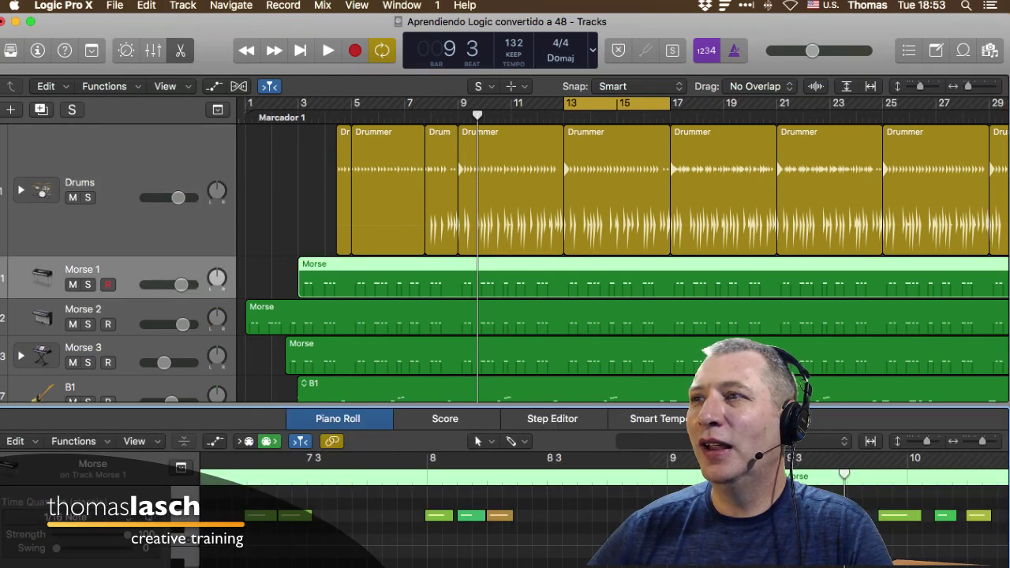
{"action": "right_click", "coordinate": [472, 267]}
{"action": "key", "text": "Escape"}
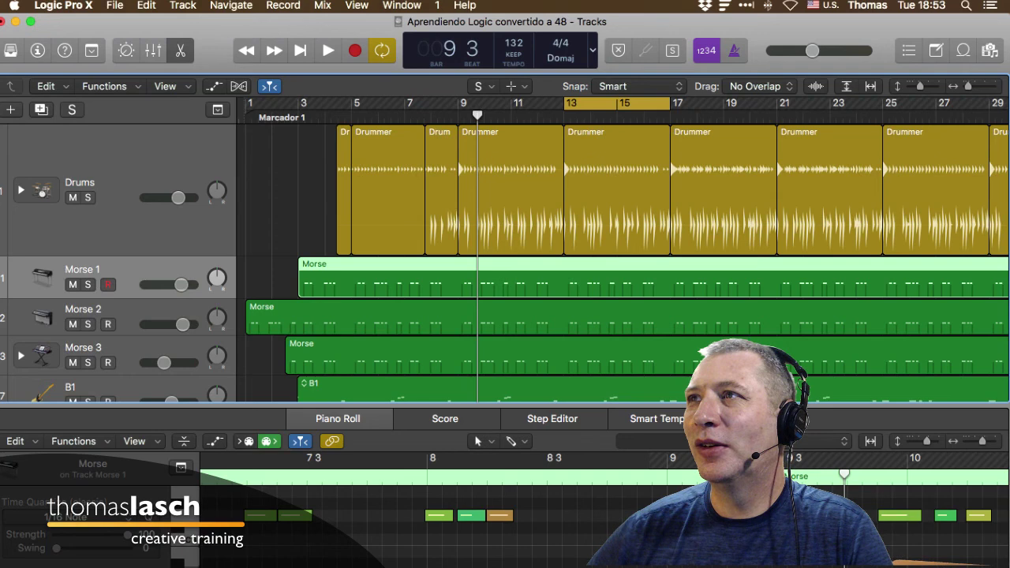
Step: Recheck the main tool choices in the Tracks area, keeping the Solo Tool, and deselect all regions
{"action": "key", "text": "t"}
{"action": "key", "text": "Escape"}
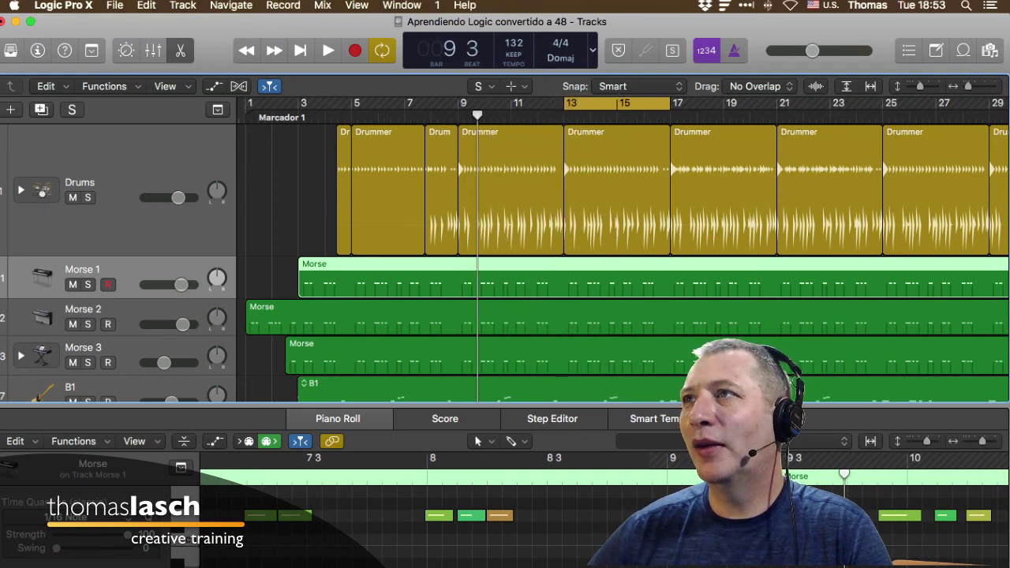
{"action": "key", "text": "t"}
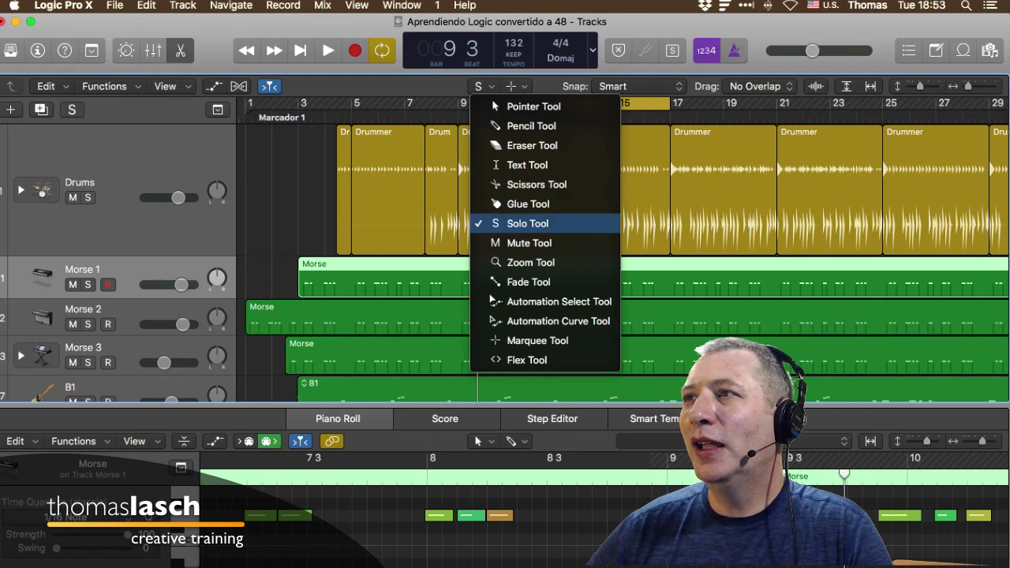
{"action": "key", "text": "Escape"}
{"action": "key", "text": "alt+shift+d"}
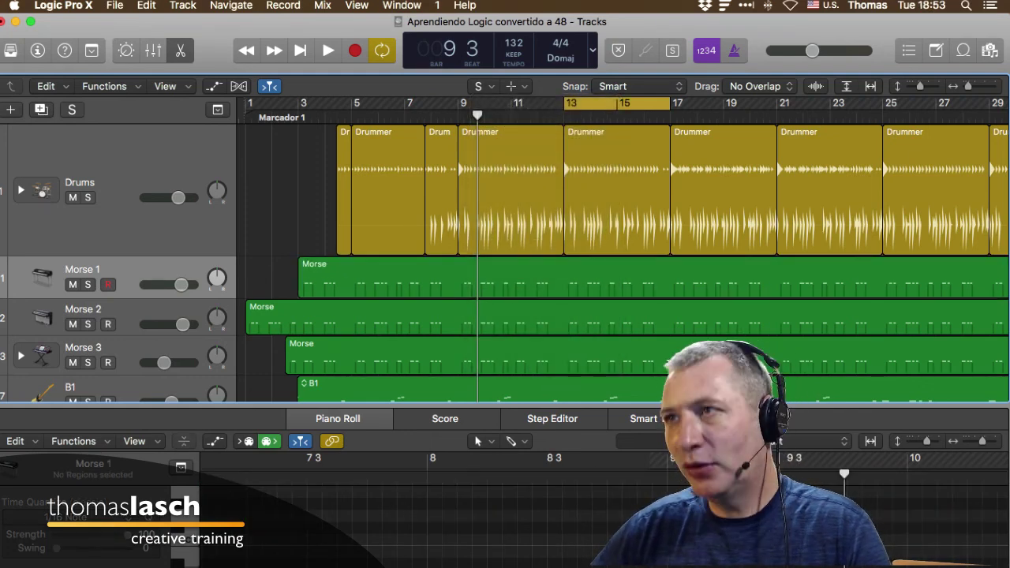
Step: Return the main tool in the Tracks area to the Pointer Tool and review the available main tools
{"action": "key", "text": "t"}
{"action": "key", "text": "t"}
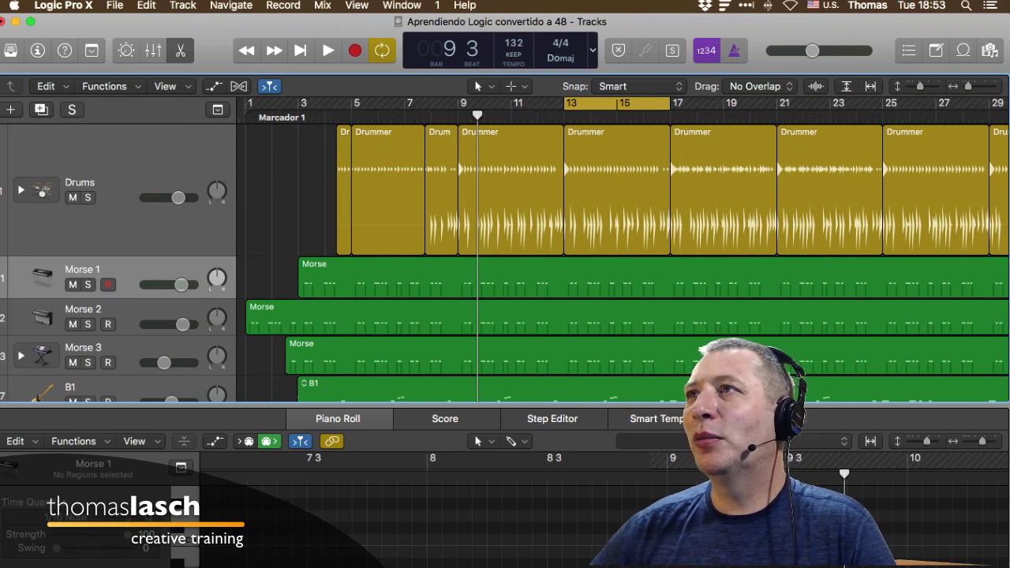
{"action": "left_click", "coordinate": [477, 86]}
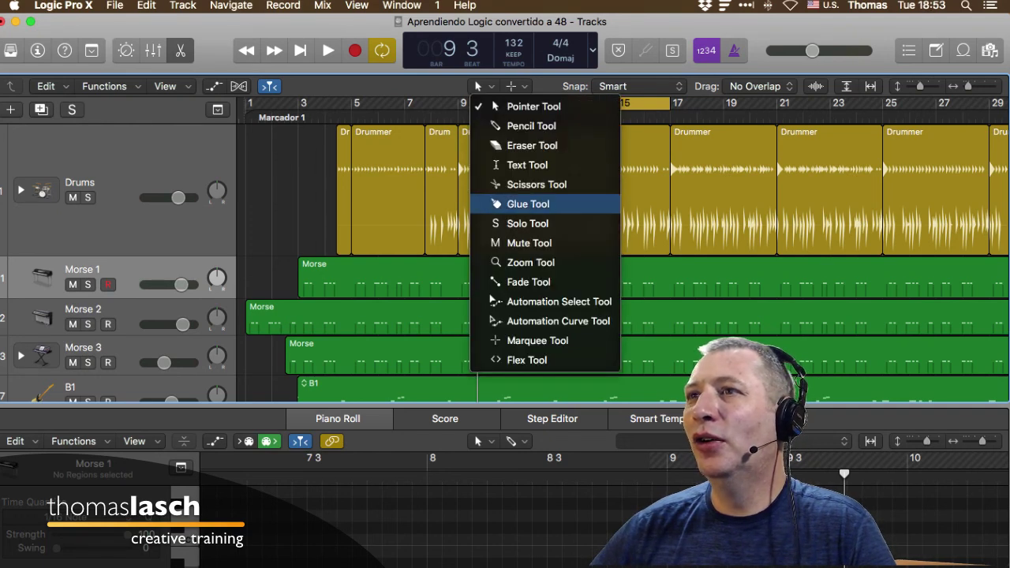
{"action": "key", "text": "Escape"}
Step: Switch the main tool in turn to the Glue Tool, Mute Tool and Fade Tool through the pop-up tool list at the pointer
{"action": "key", "text": "t"}
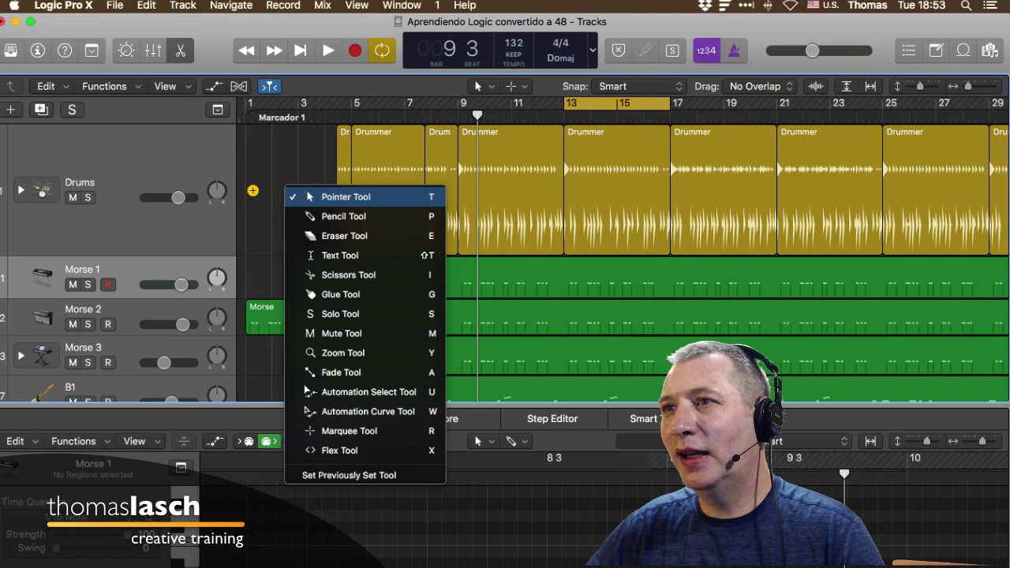
{"action": "key", "text": "g"}
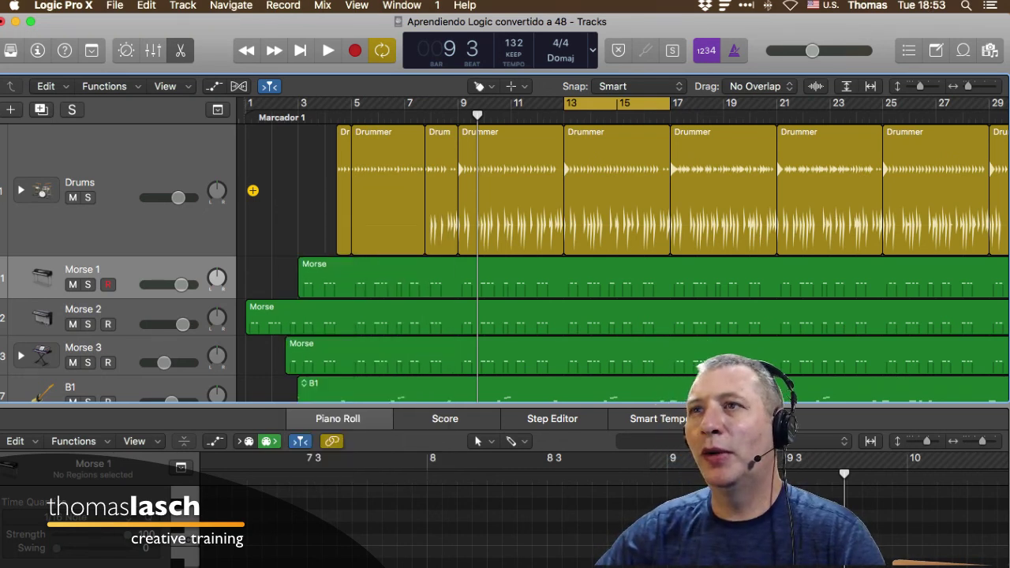
{"action": "key", "text": "t"}
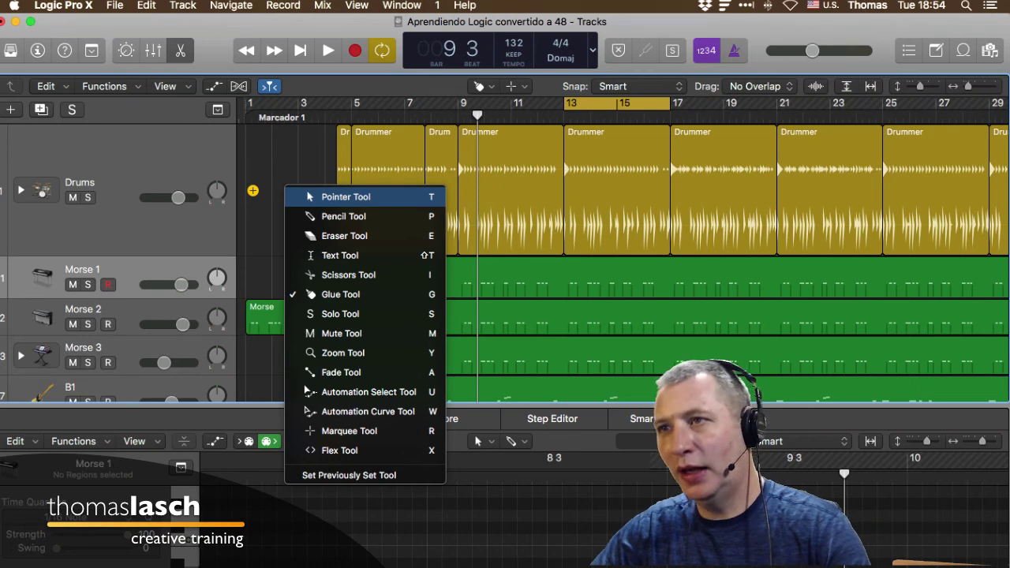
{"action": "key", "text": "m"}
{"action": "key", "text": "t"}
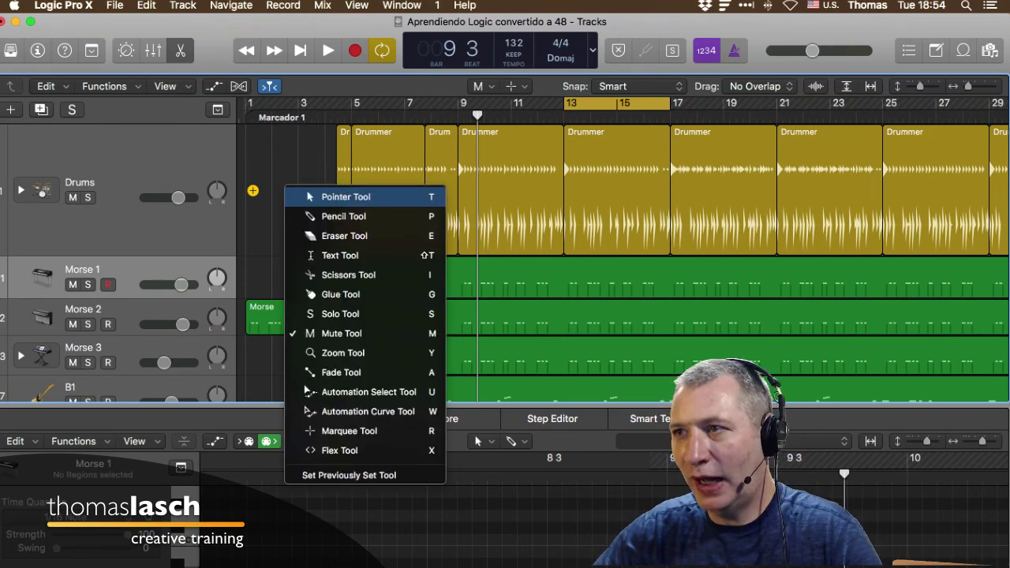
{"action": "key", "text": "t"}
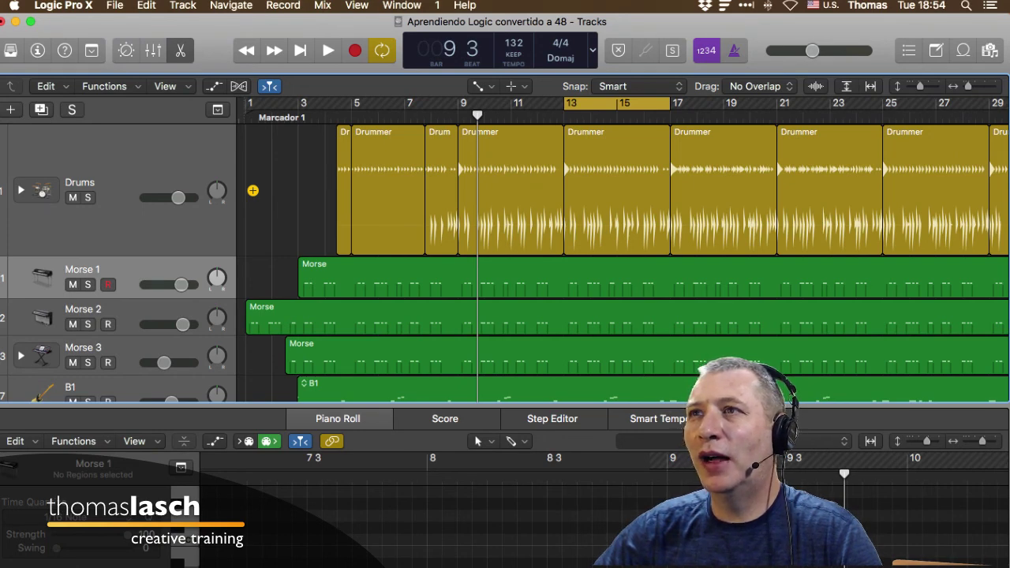
Step: Return to the Pointer Tool and show the Clean Echoes#39 region of track G1 in an enlarged Track editor
{"action": "scroll", "coordinate": [624, 261], "scroll_direction": "down", "scroll_amount": 10}
{"action": "key", "text": "t"}
{"action": "key", "text": "t"}
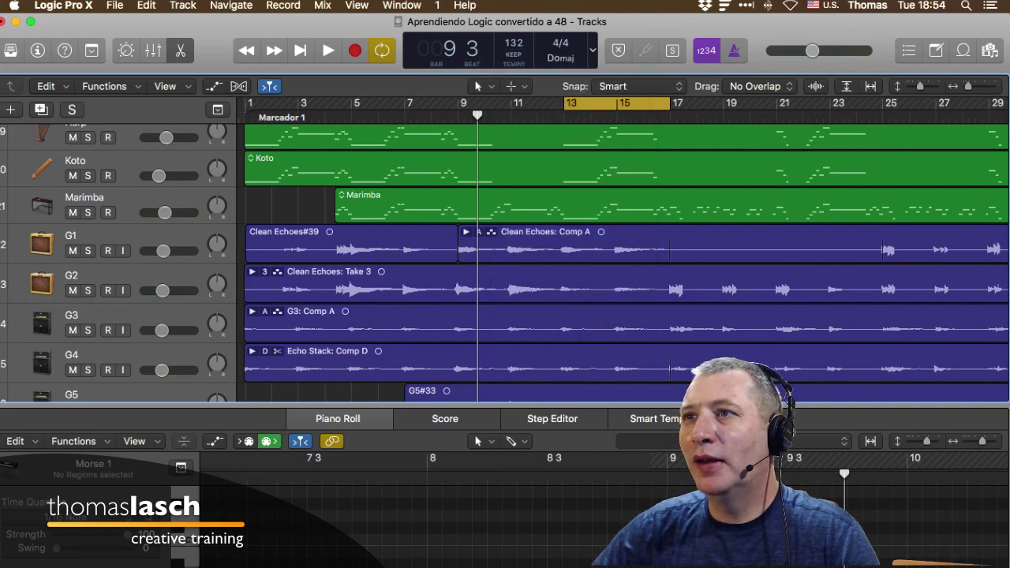
{"action": "left_click", "coordinate": [356, 247]}
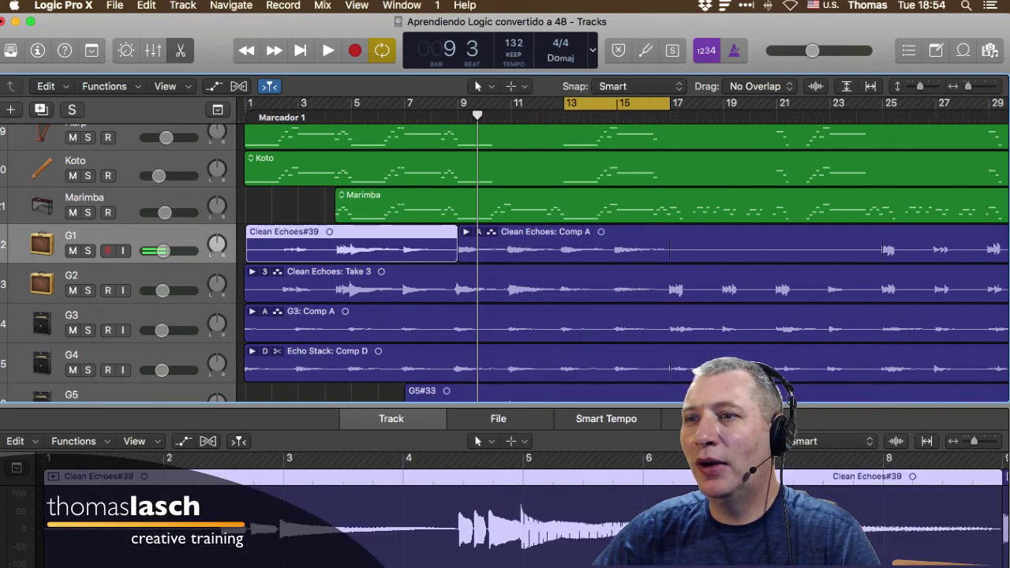
{"action": "left_click", "coordinate": [292, 207]}
{"action": "scroll", "coordinate": [355, 244], "scroll_direction": "down", "scroll_amount": 2}
{"action": "left_click_drag", "start_coordinate": [355, 405], "coordinate": [355, 299]}
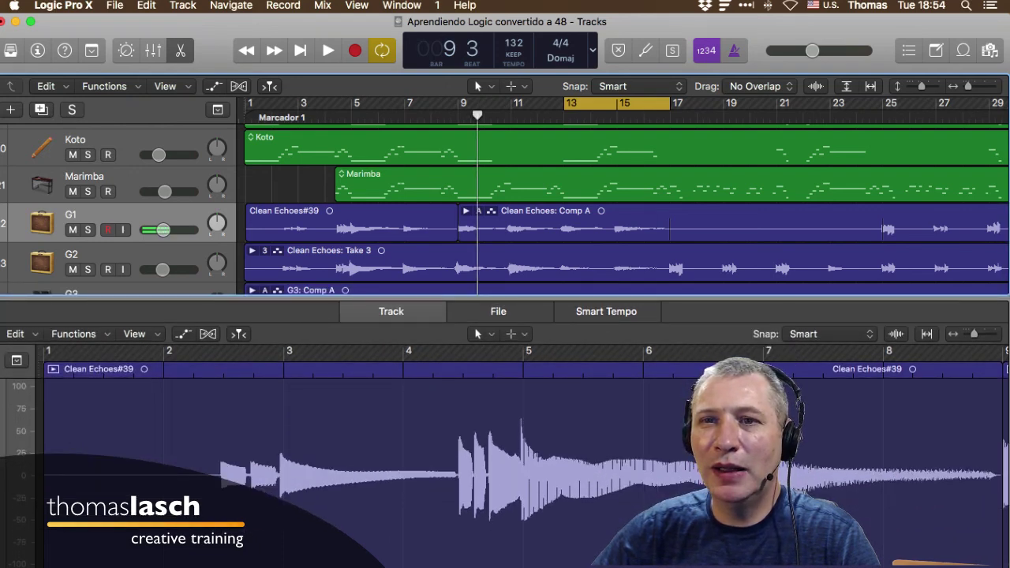
Step: Try a fade-in from bar 1 to about bar 3 on the Clean Echoes#39 region in the Track editor and undo it
{"action": "left_click_drag", "start_coordinate": [46, 384], "coordinate": [320, 384]}
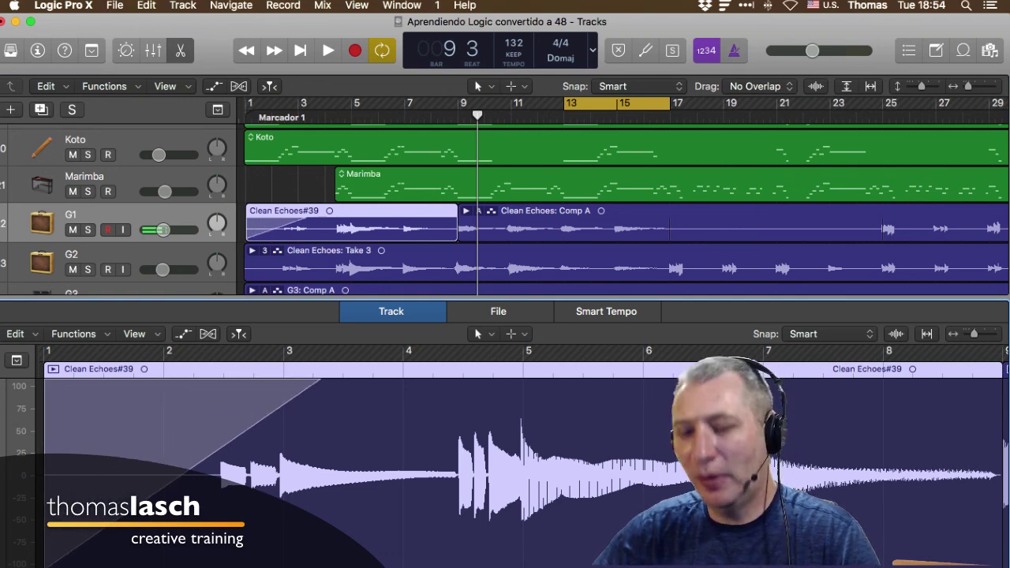
{"action": "key", "text": "super+z"}
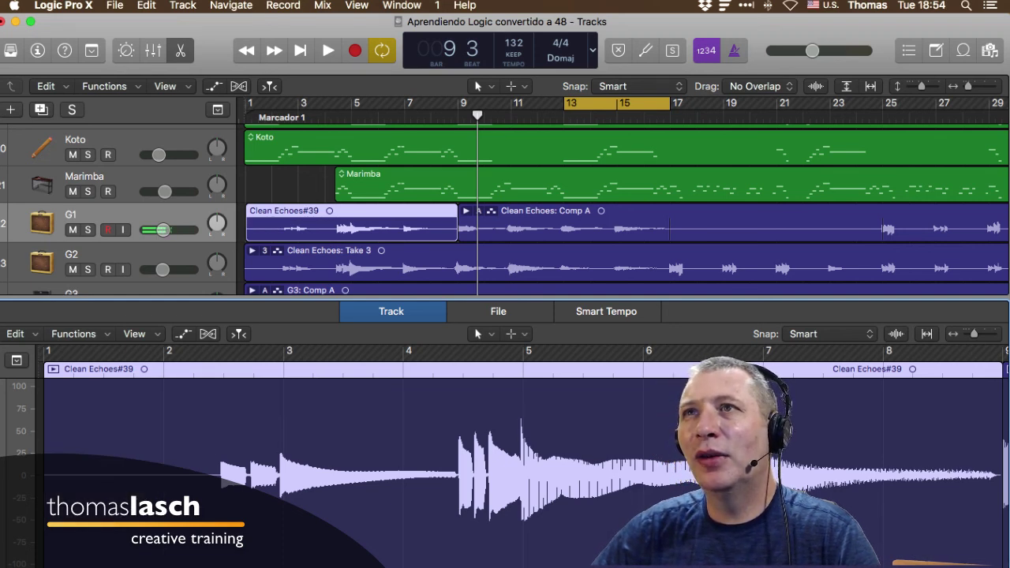
Step: Close the editor below the tracks and set the main tool of the Tracks area to the Fade Tool
{"action": "key", "text": "e"}
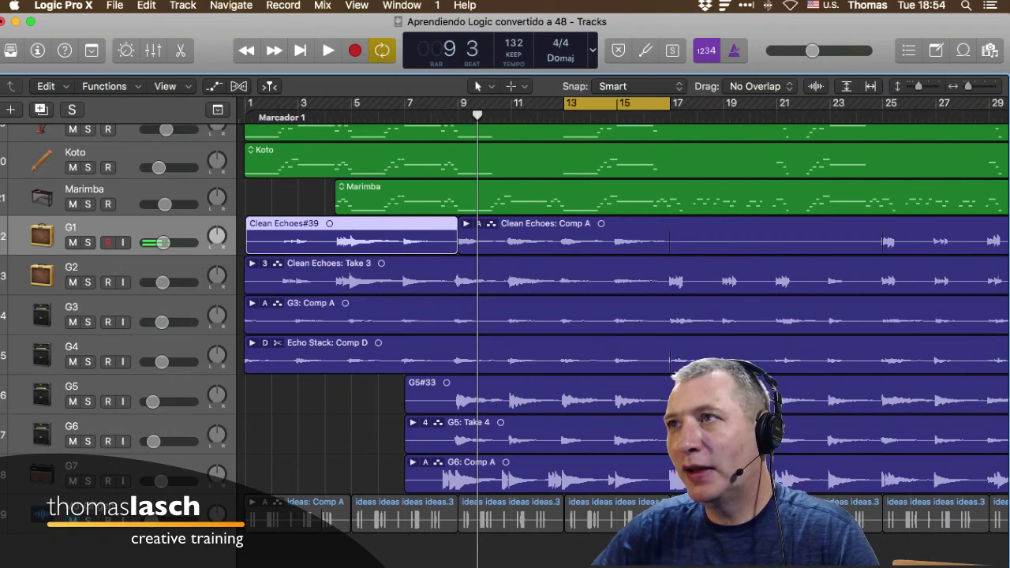
{"action": "key", "text": "t"}
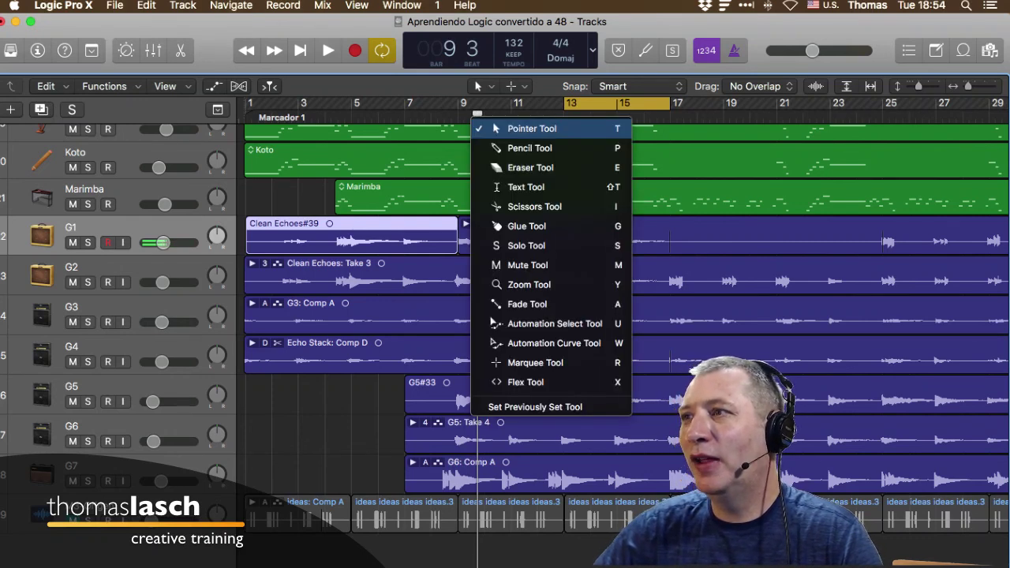
{"action": "key", "text": "Escape"}
{"action": "key", "text": "a"}
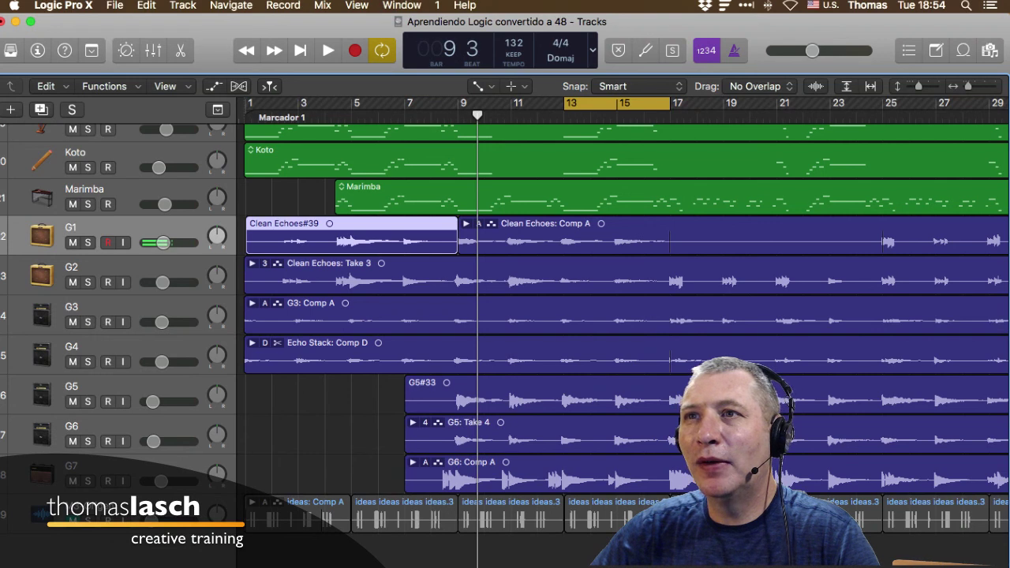
Step: Draw a fade-in and a fade-out on the Clean Echoes#39 region, and shrink both fades back to nothing
{"action": "left_click_drag", "start_coordinate": [247, 234], "coordinate": [284, 234]}
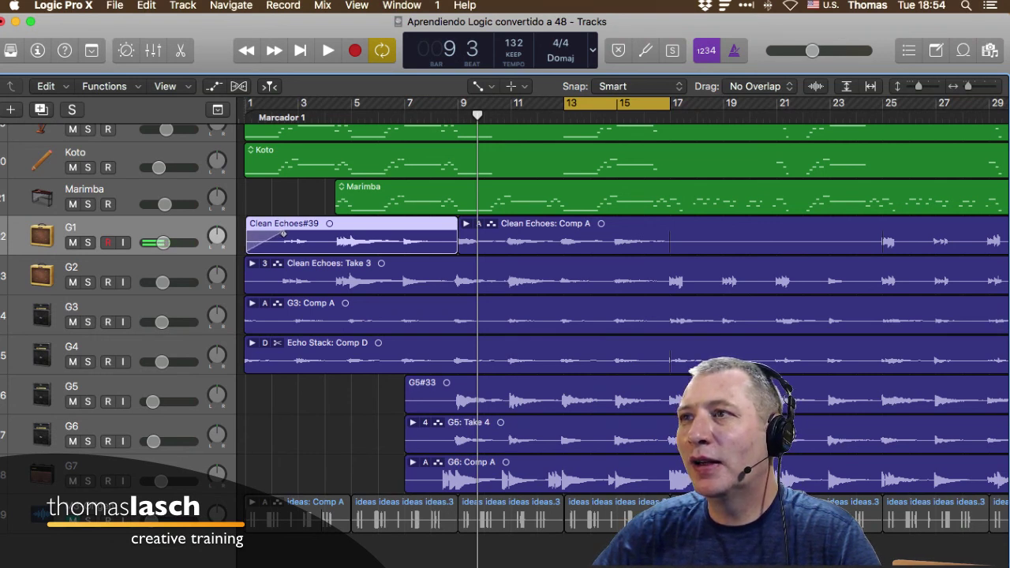
{"action": "left_click_drag", "start_coordinate": [456, 235], "coordinate": [420, 235]}
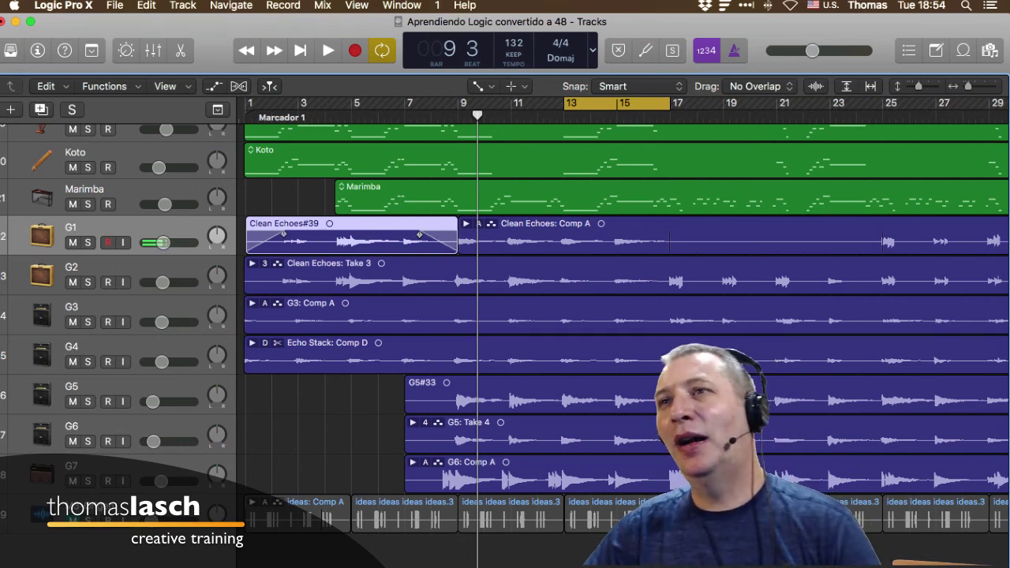
{"action": "left_click_drag", "start_coordinate": [284, 234], "coordinate": [246, 235]}
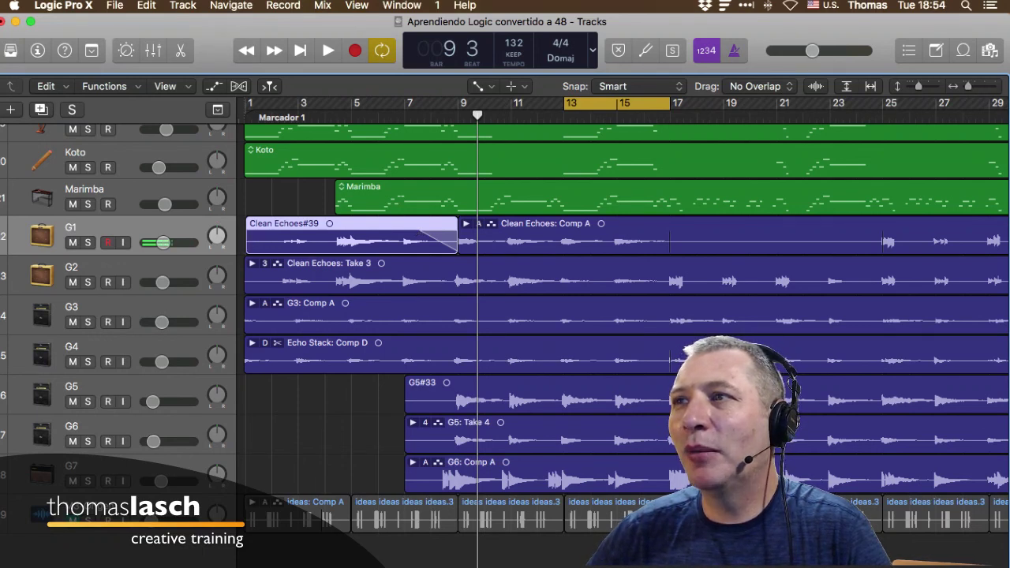
{"action": "left_click_drag", "start_coordinate": [418, 235], "coordinate": [458, 235]}
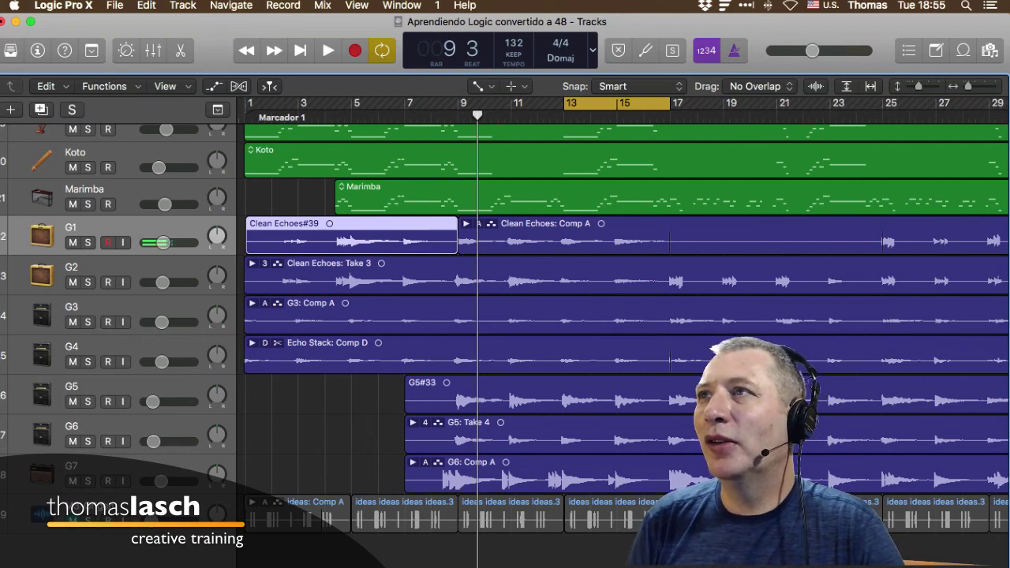
Step: Return the main tool to the Pointer Tool and set the Command-click tool to the Mute Tool
{"action": "key", "text": "t"}
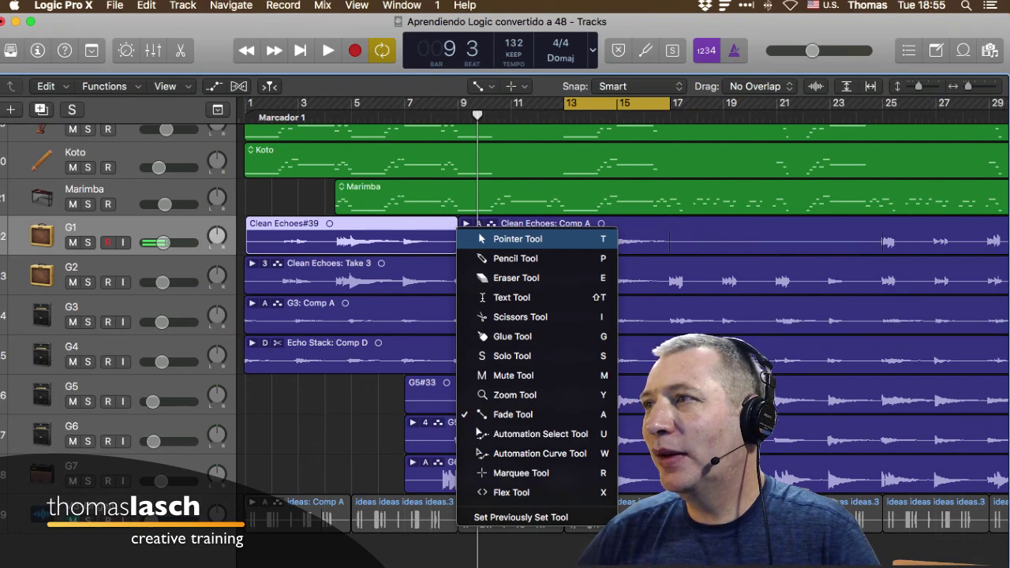
{"action": "key", "text": "t"}
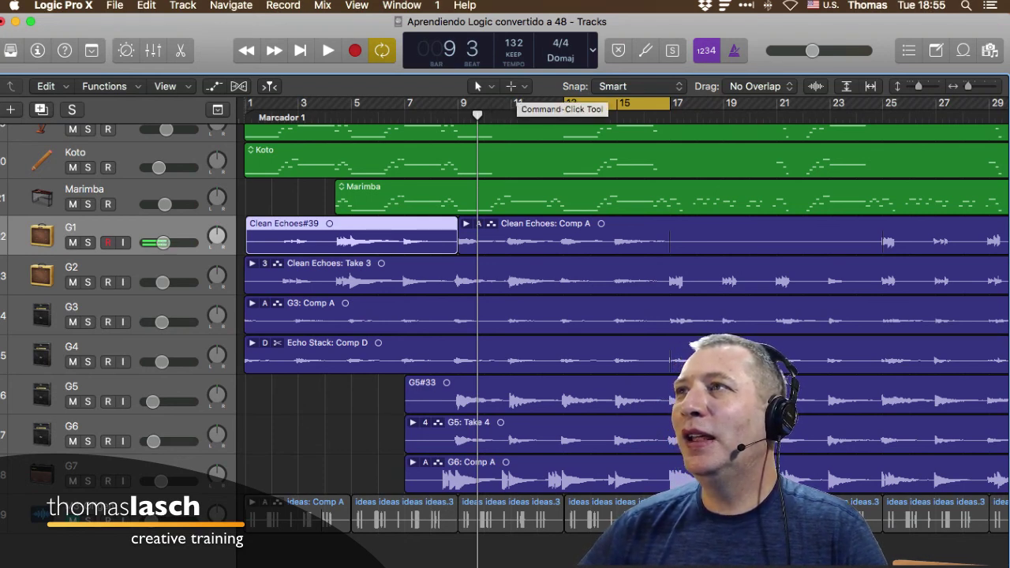
{"action": "left_click", "coordinate": [515, 87]}
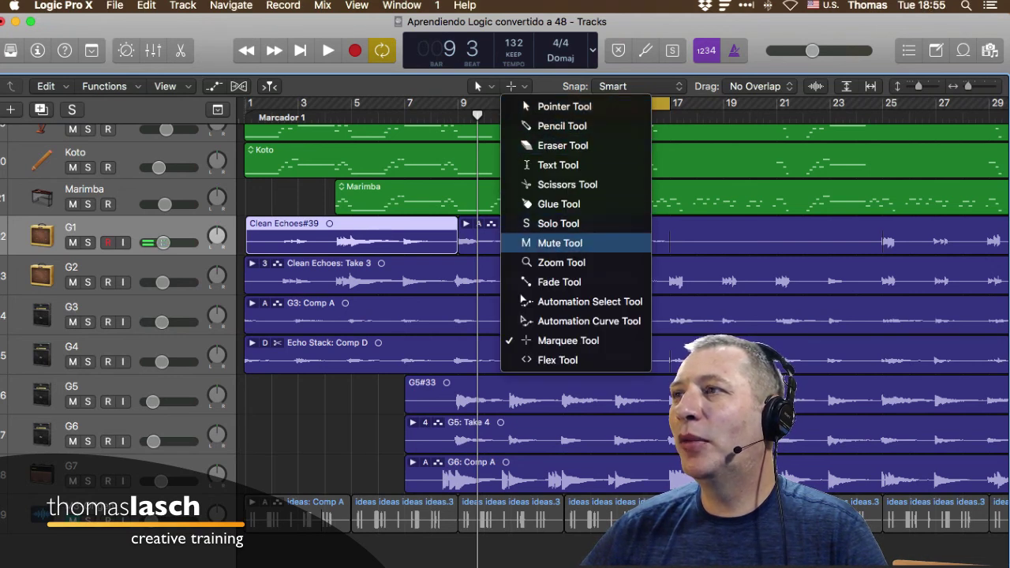
{"action": "left_click", "coordinate": [560, 243]}
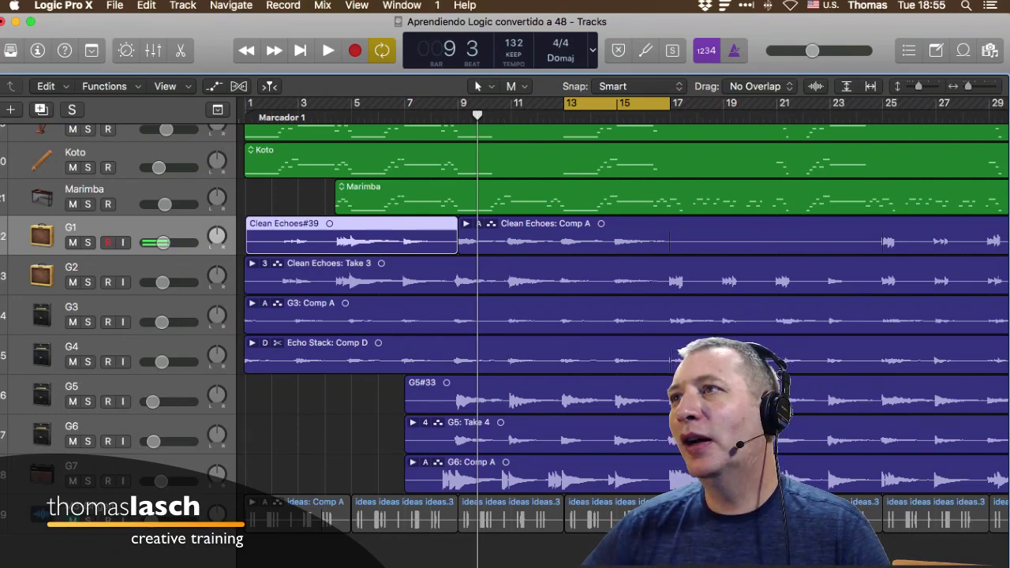
Step: Mute the Marimba region and the Clean Echoes: Comp A region on track G1, and unmute both again
{"action": "left_click", "coordinate": [505, 199], "text": "super"}
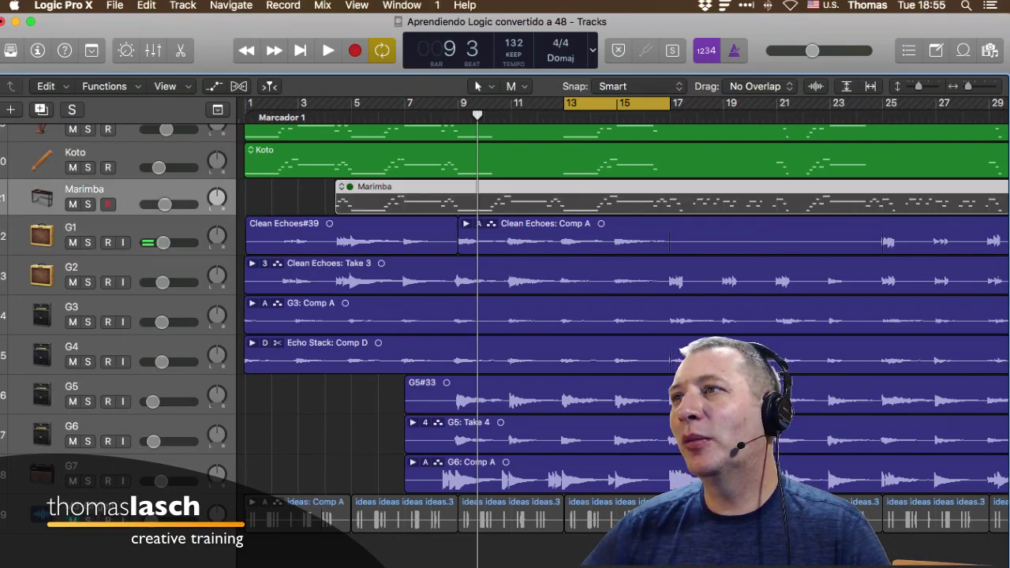
{"action": "left_click", "coordinate": [545, 237], "text": "super"}
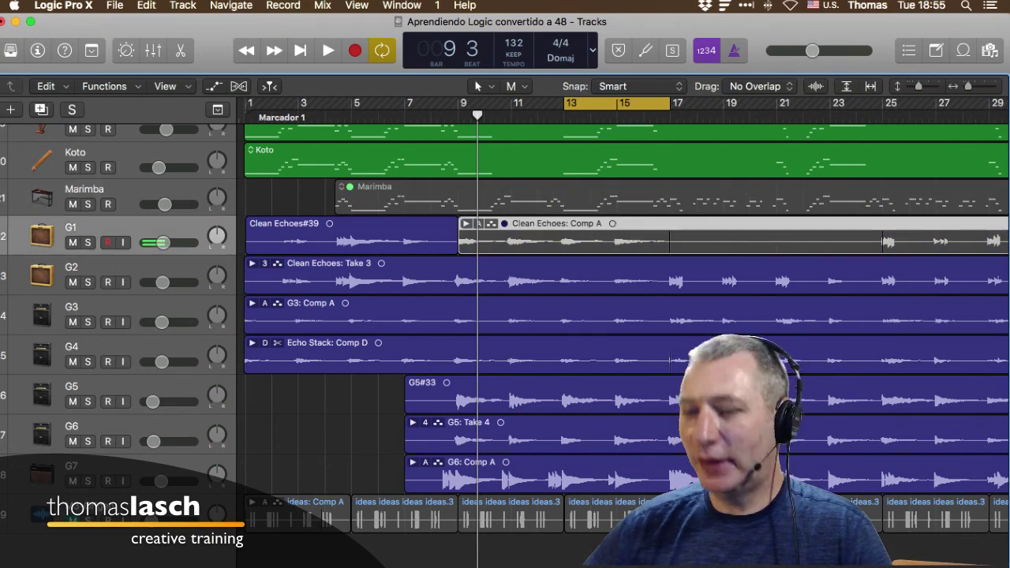
{"action": "key", "text": "ctrl+m"}
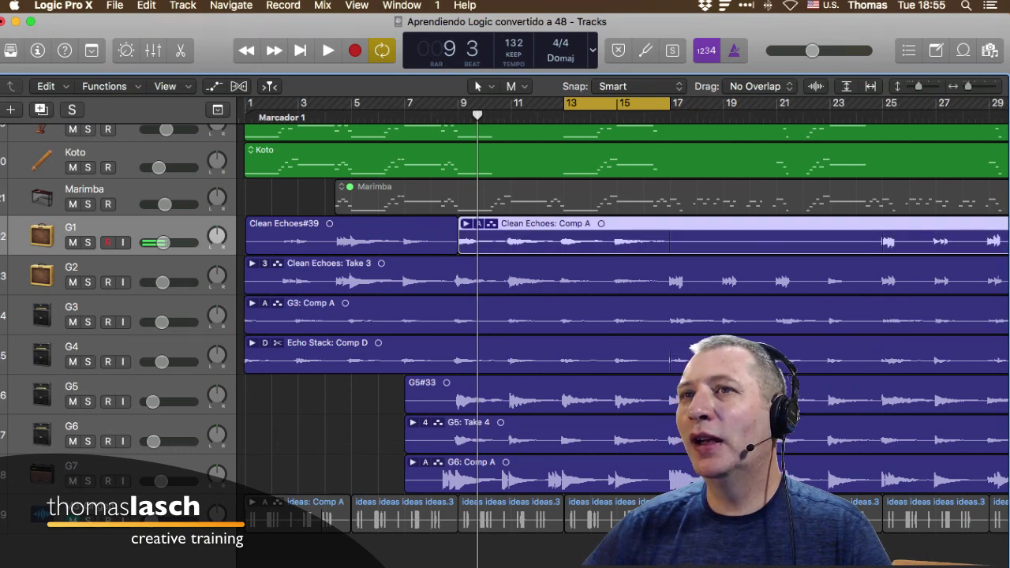
{"action": "left_click", "coordinate": [552, 195], "text": "super"}
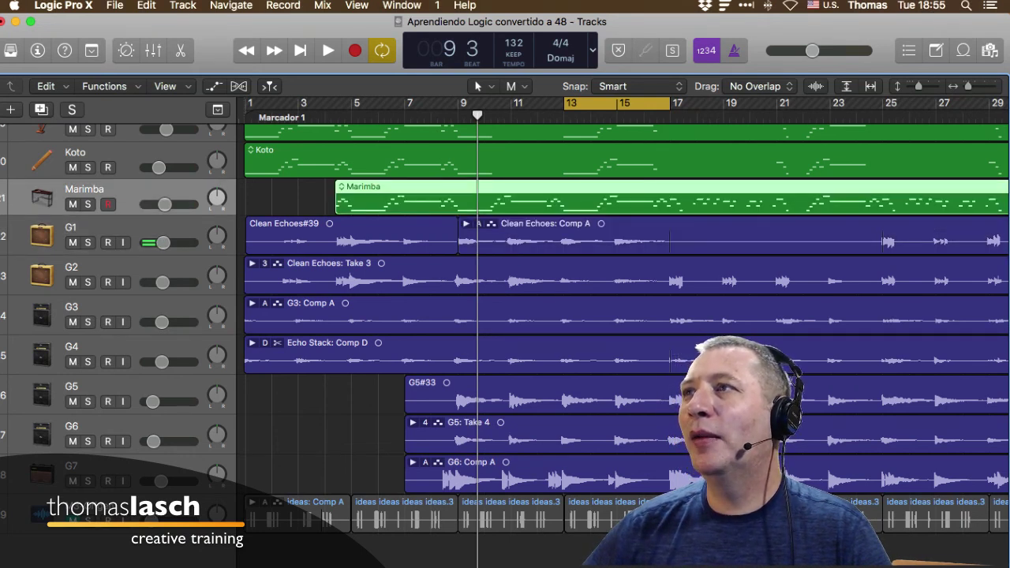
Step: Set the Command-click tool to the Zoom Tool and magnify a small part of the Marimba region around bar 11
{"action": "left_click", "coordinate": [518, 86]}
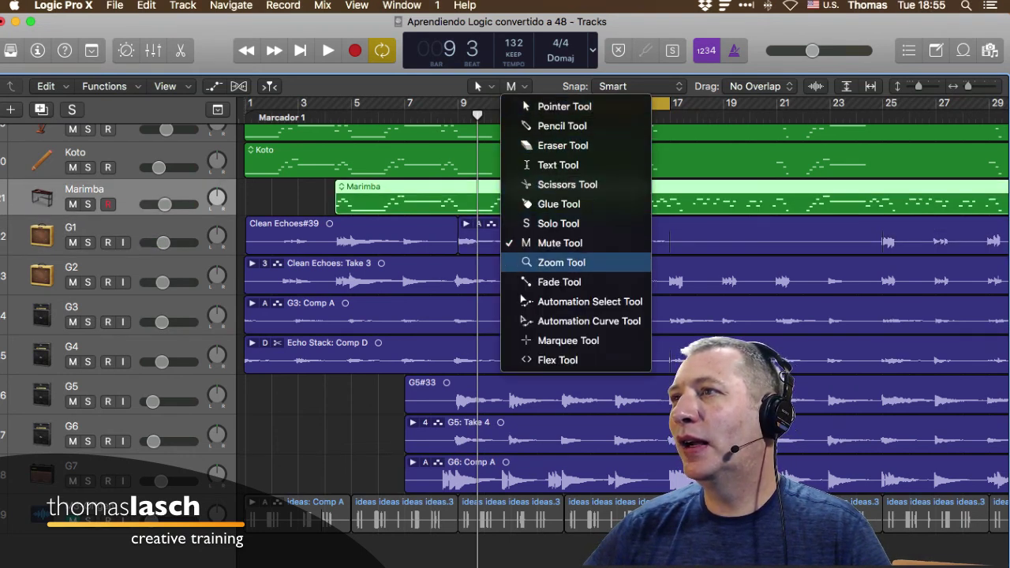
{"action": "left_click", "coordinate": [553, 262]}
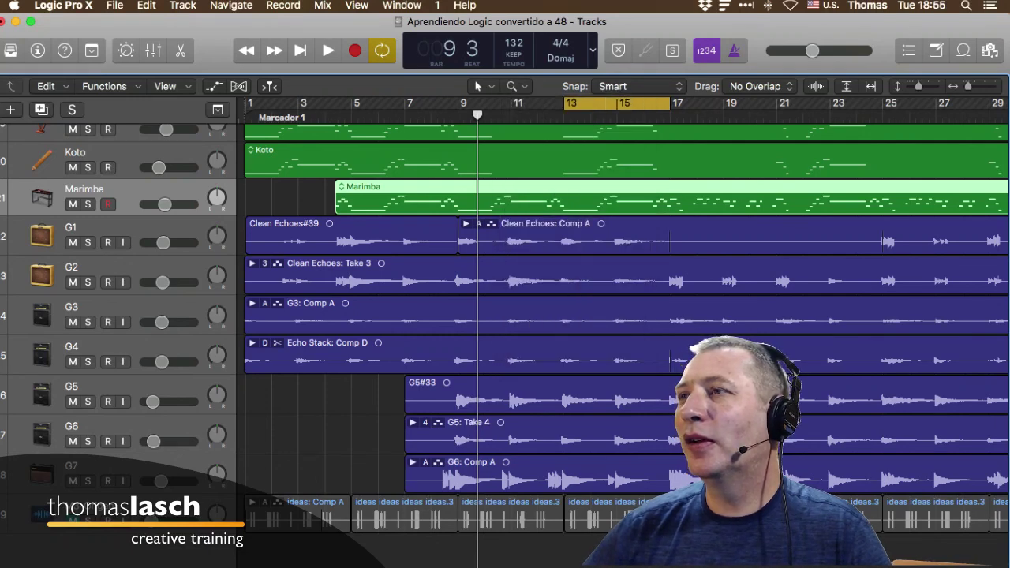
{"action": "left_click_drag", "start_coordinate": [518, 192], "coordinate": [566, 191]}
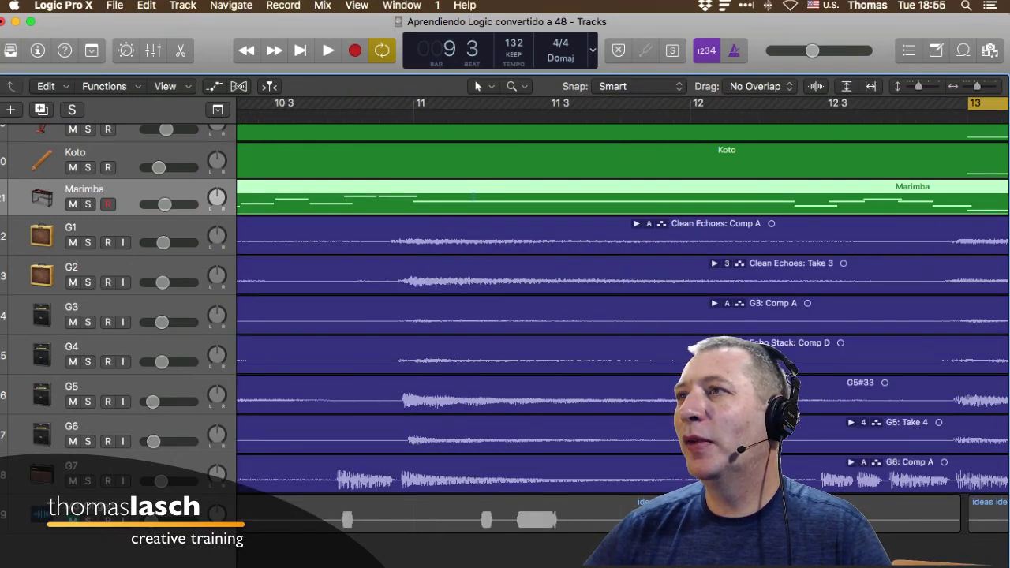
{"action": "left_click_drag", "start_coordinate": [472, 189], "coordinate": [516, 207]}
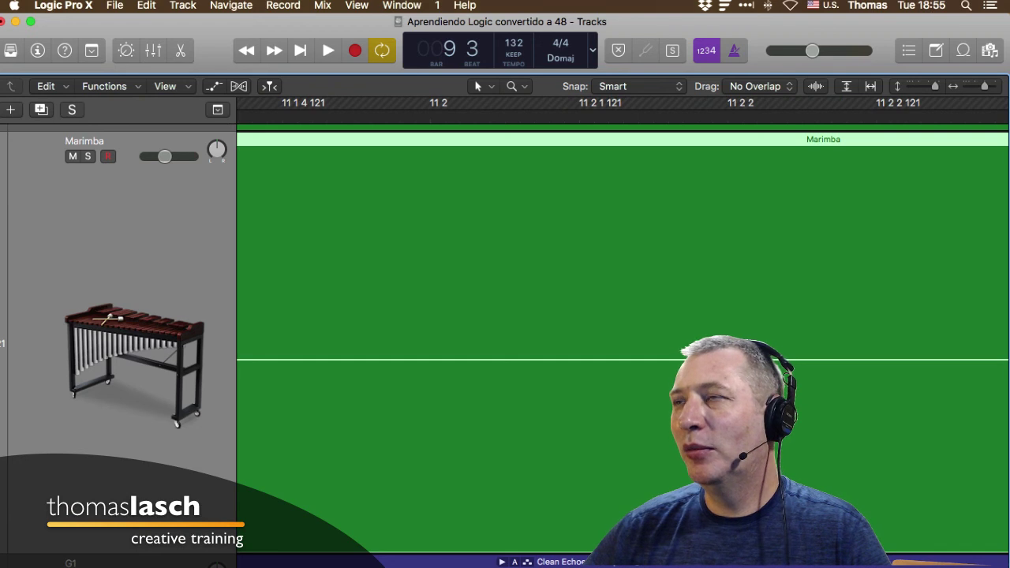
Step: Zoom out horizontally until the whole Marimba region fits in the Tracks area
{"action": "key", "text": "super+Left"}
{"action": "key", "text": "super+Left"}
{"action": "key", "text": "super+Left"}
{"action": "key", "text": "super+Left"}
{"action": "key", "text": "super+Left"}
{"action": "key", "text": "super+Left"}
{"action": "key", "text": "super+Left"}
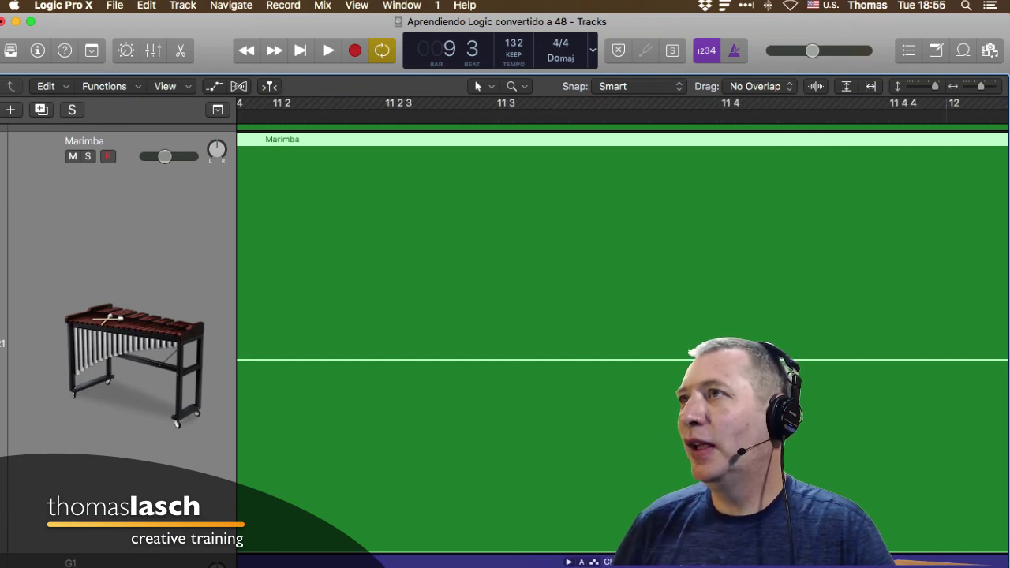
{"action": "key", "text": "super+Left"}
{"action": "key", "text": "super+Left"}
{"action": "key", "text": "super+Left"}
{"action": "key", "text": "super+Left"}
{"action": "key", "text": "super+Left"}
{"action": "key", "text": "super+Left"}
{"action": "key", "text": "super+Left"}
{"action": "key", "text": "super+Left"}
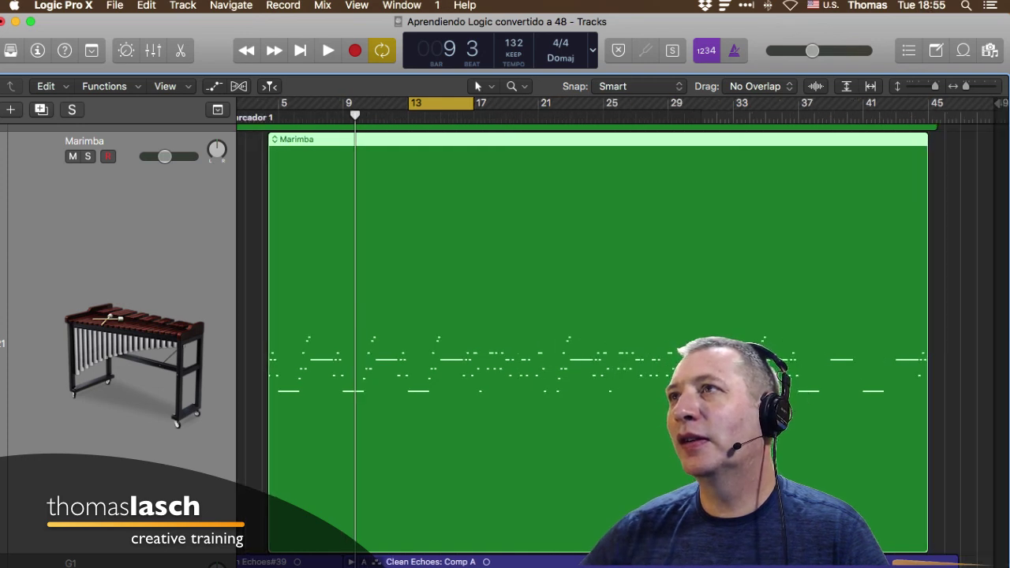
Step: Set the Command-click tool to the Marquee Tool and leave the main tool as the Pointer Tool
{"action": "left_click", "coordinate": [517, 87]}
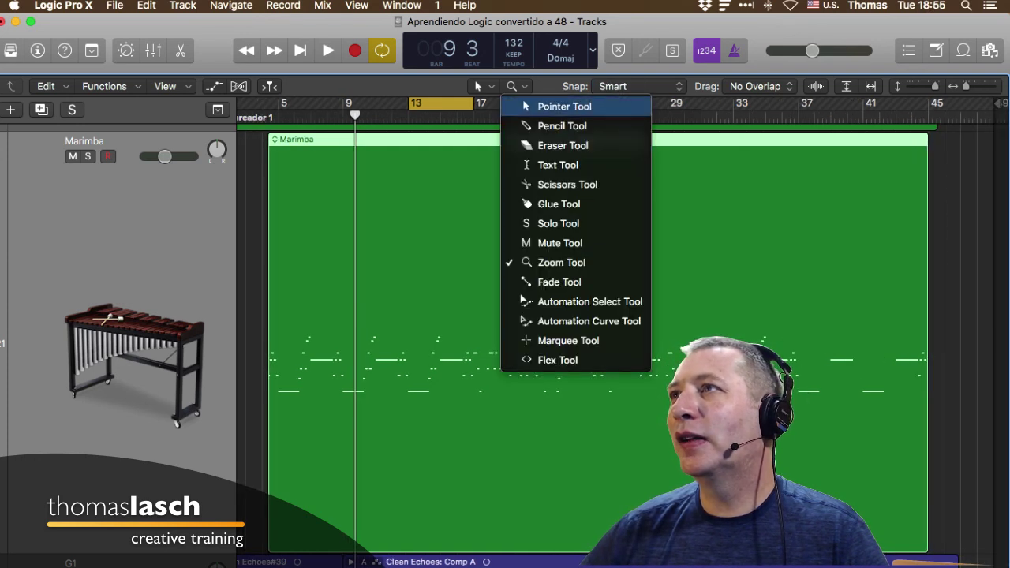
{"action": "key", "text": "Escape"}
{"action": "left_click", "coordinate": [517, 87]}
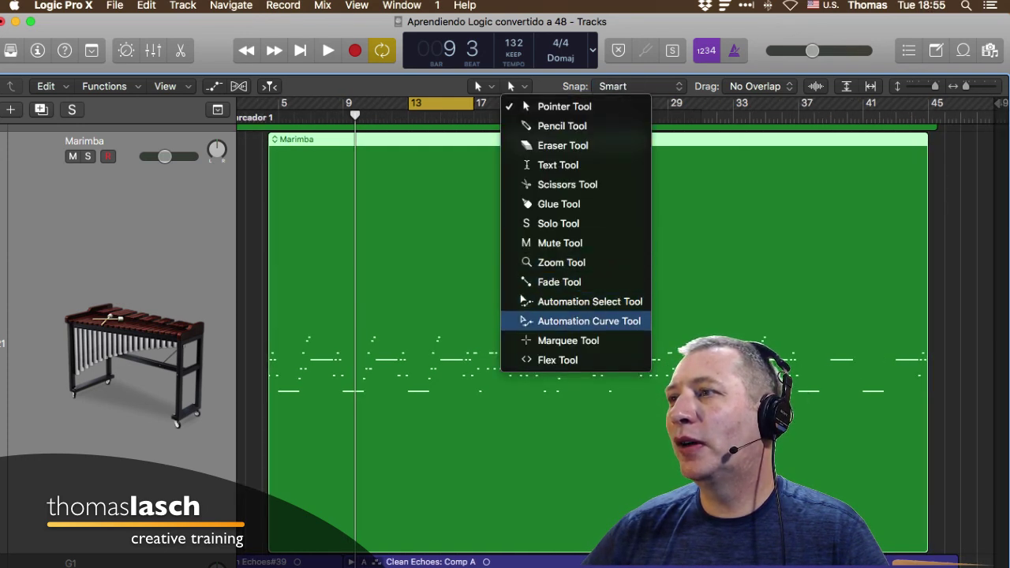
{"action": "left_click", "coordinate": [568, 341]}
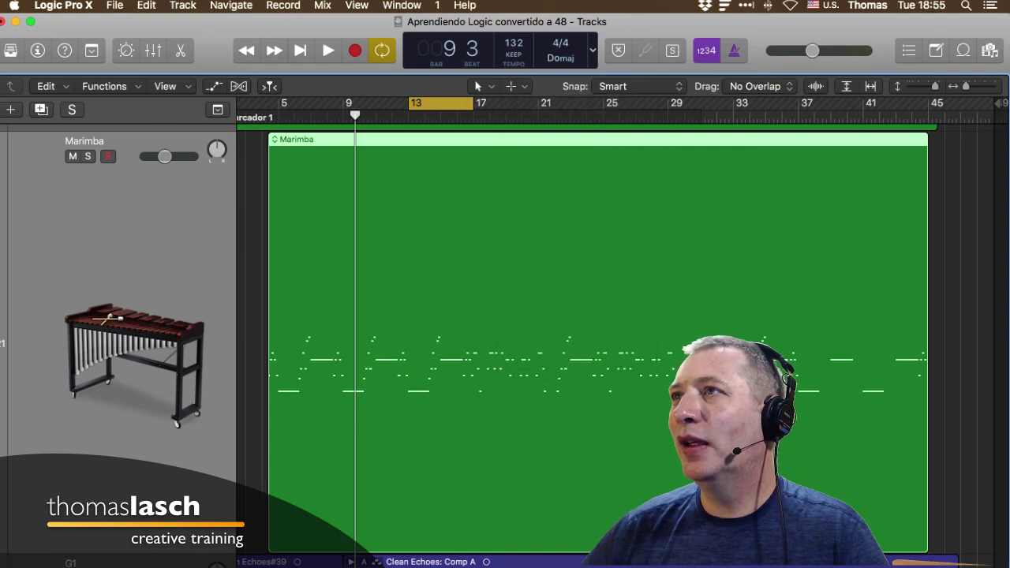
{"action": "left_click", "coordinate": [484, 87]}
{"action": "key", "text": "Escape"}
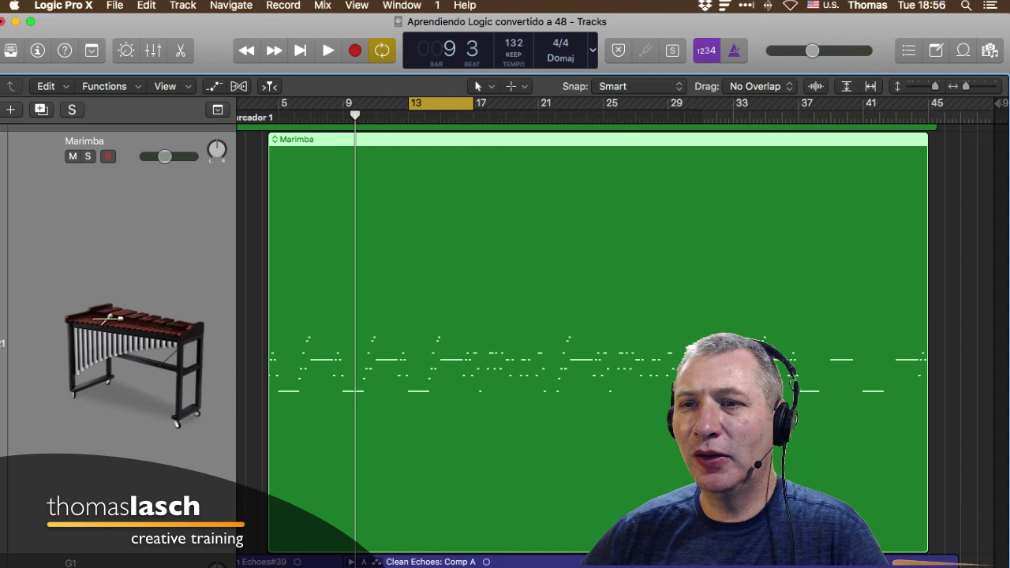
Step: Reduce the Marimba track's individual height and zoom out vertically until tracks G1 to G4 fit in the Tracks area
{"action": "left_click_drag", "start_coordinate": [159, 562], "coordinate": [167, 302]}
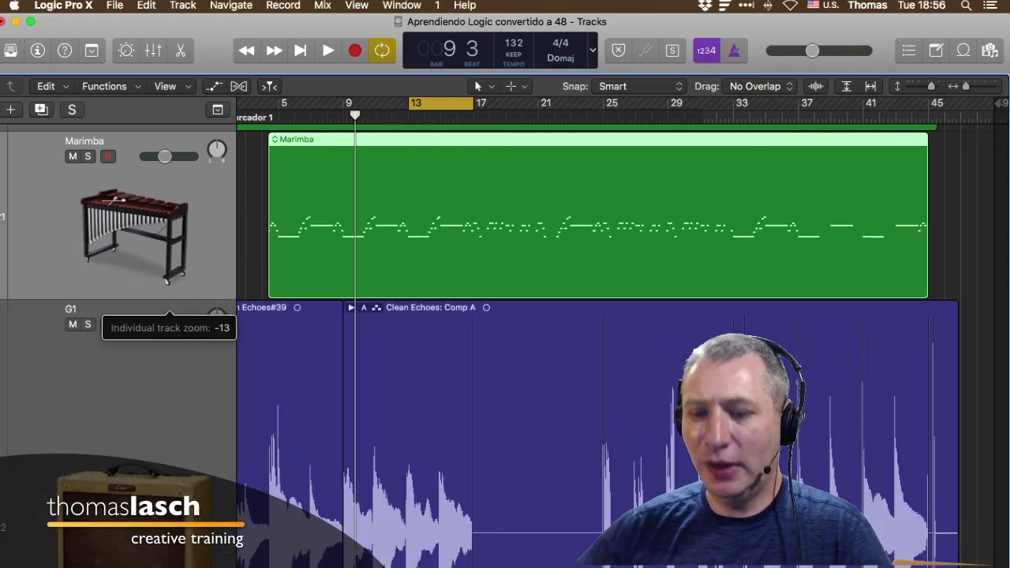
{"action": "key", "text": "super+Up"}
{"action": "key", "text": "super+Up"}
{"action": "key", "text": "super+Up"}
{"action": "key", "text": "super+Up"}
{"action": "key", "text": "super+Up"}
{"action": "key", "text": "super+Up"}
{"action": "key", "text": "super+Up"}
{"action": "key", "text": "super+Up"}
{"action": "key", "text": "super+Up"}
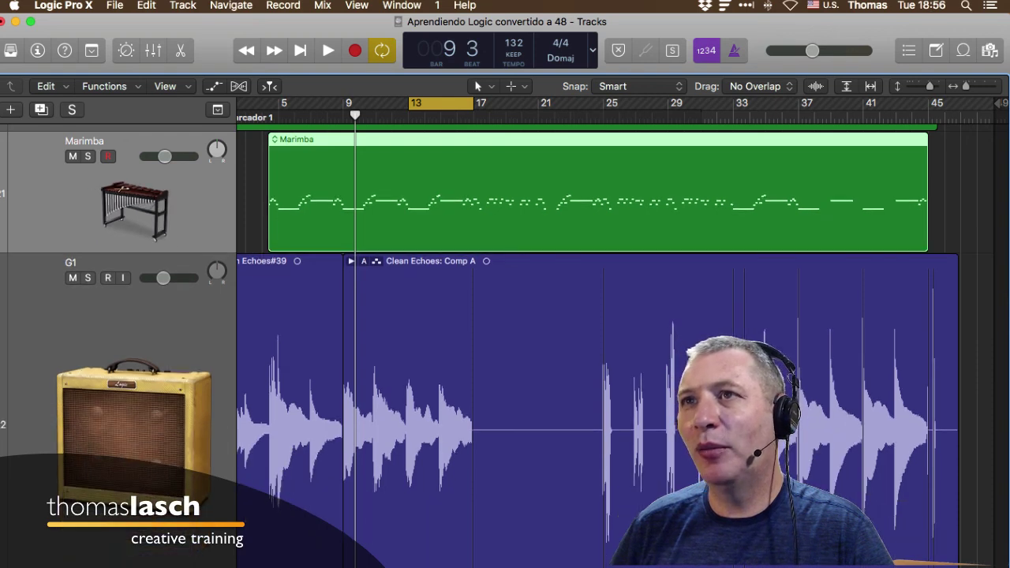
{"action": "key", "text": "super+Up"}
{"action": "key", "text": "super+Up"}
{"action": "key", "text": "super+Up"}
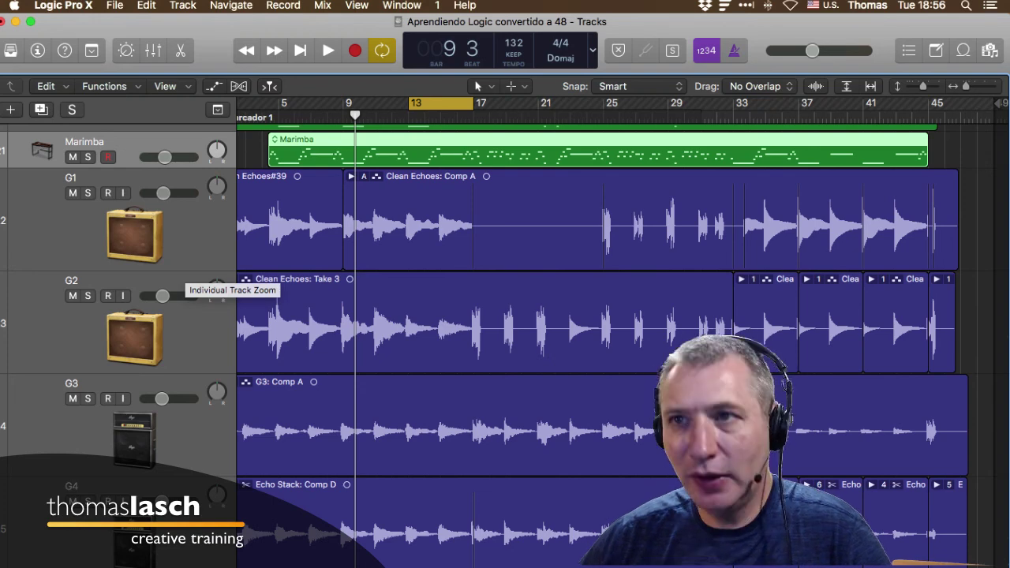
Step: Reset the individual zoom of all tracks and zoom out vertically until Morse 2 through G7 fit as compact rows
{"action": "left_click", "coordinate": [185, 271], "text": "shift"}
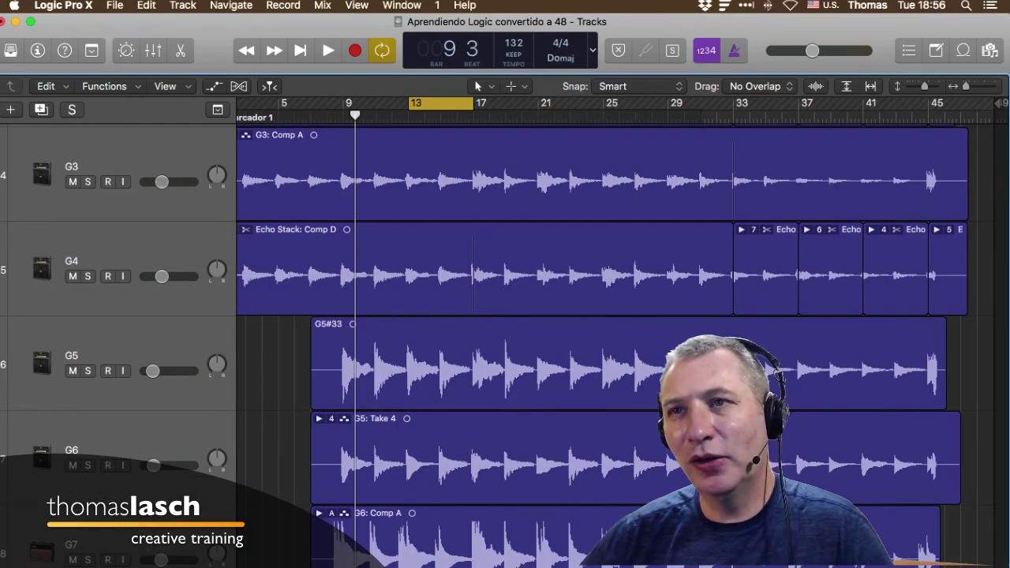
{"action": "key", "text": "super+Up"}
{"action": "key", "text": "super+Up"}
{"action": "key", "text": "super+Up"}
{"action": "key", "text": "super+Up"}
{"action": "key", "text": "super+Up"}
{"action": "key", "text": "super+Up"}
{"action": "key", "text": "super+Up"}
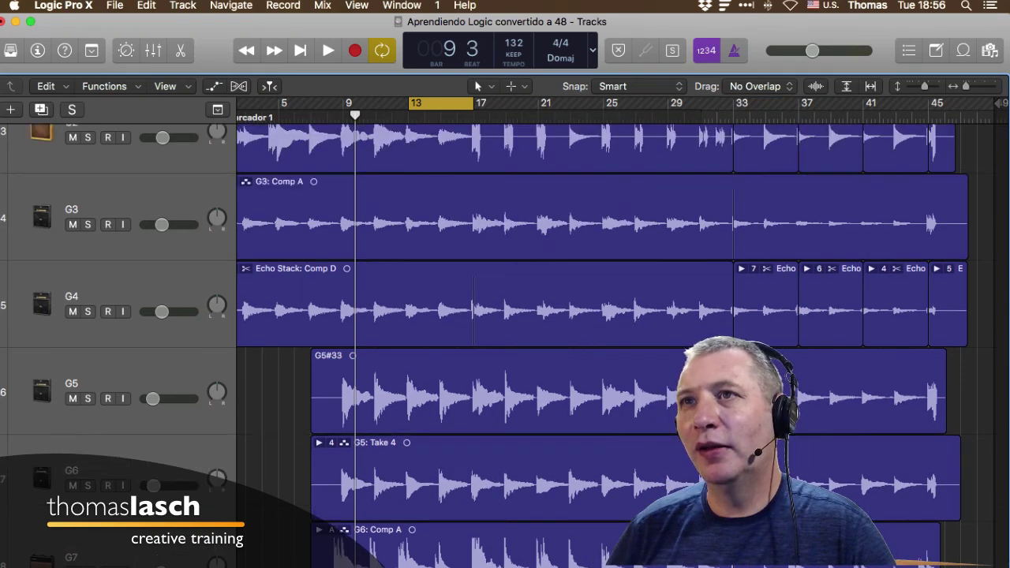
{"action": "key", "text": "super+Up"}
{"action": "key", "text": "super+Up"}
{"action": "key", "text": "super+Up"}
{"action": "key", "text": "super+Up"}
{"action": "key", "text": "super+Up"}
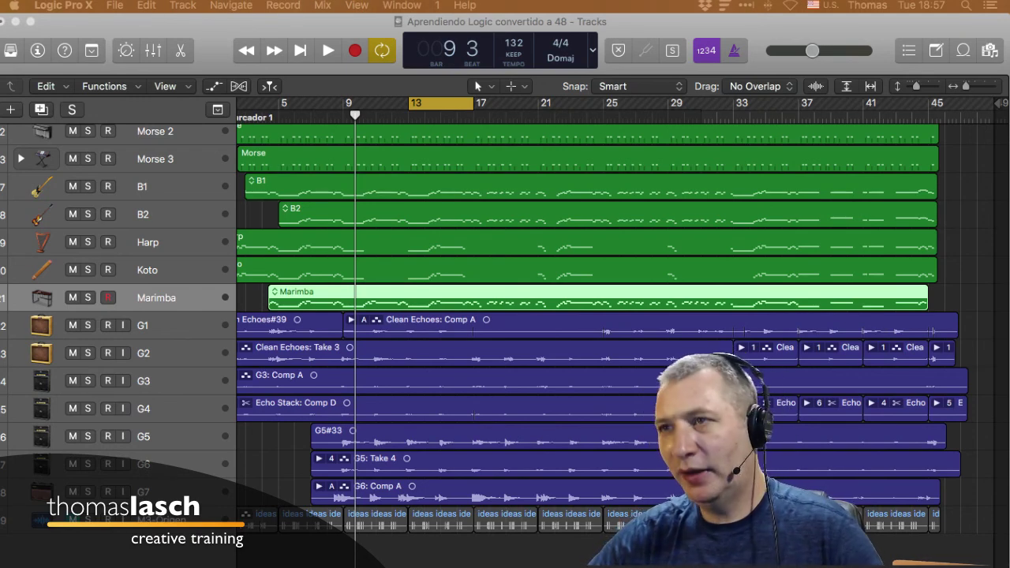
Step: Open the Marimba region in a separate Piano Roll window and close that window again
{"action": "double_click", "coordinate": [289, 301]}
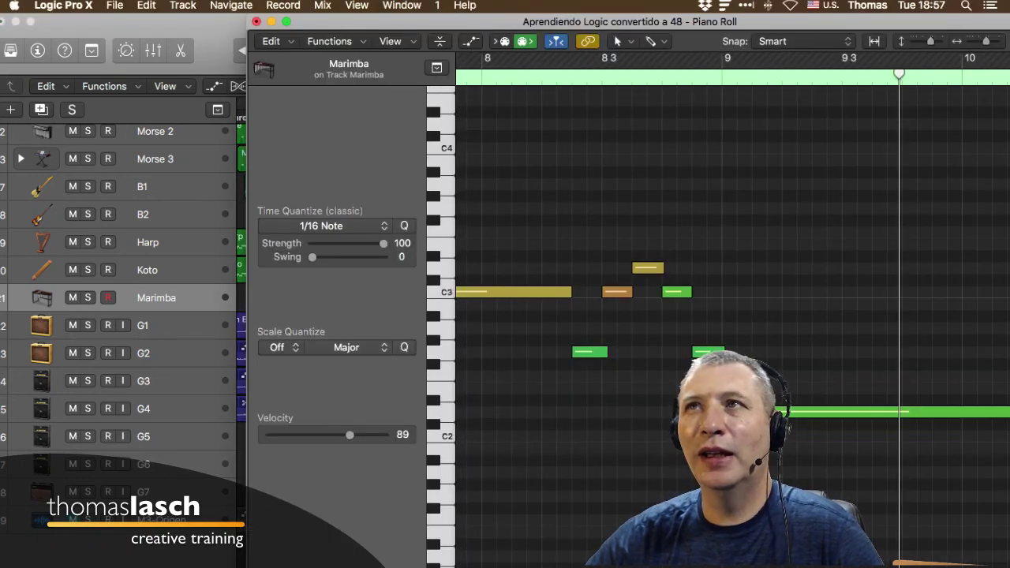
{"action": "left_click", "coordinate": [256, 21]}
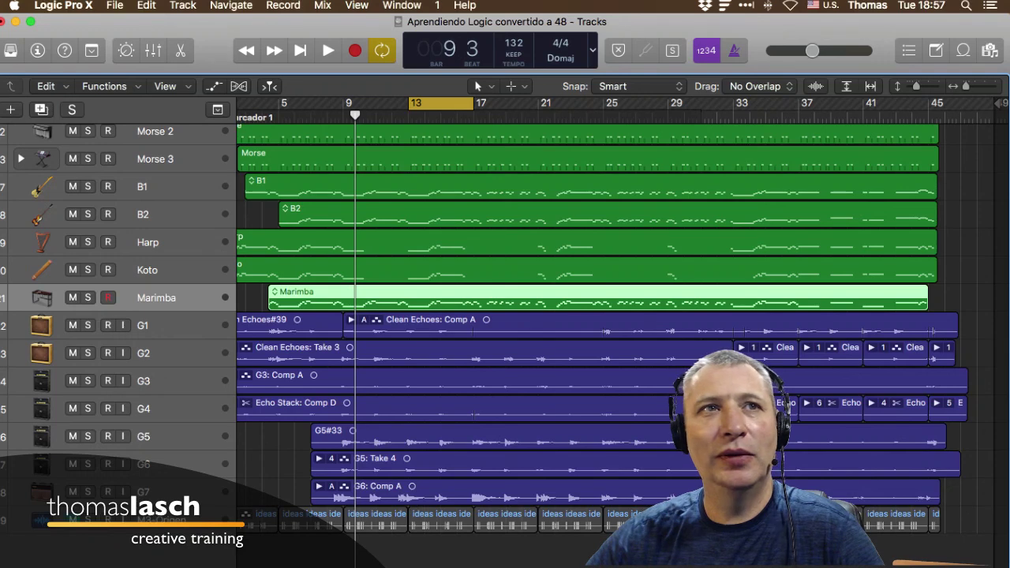
{"action": "key", "text": "super+Tab"}
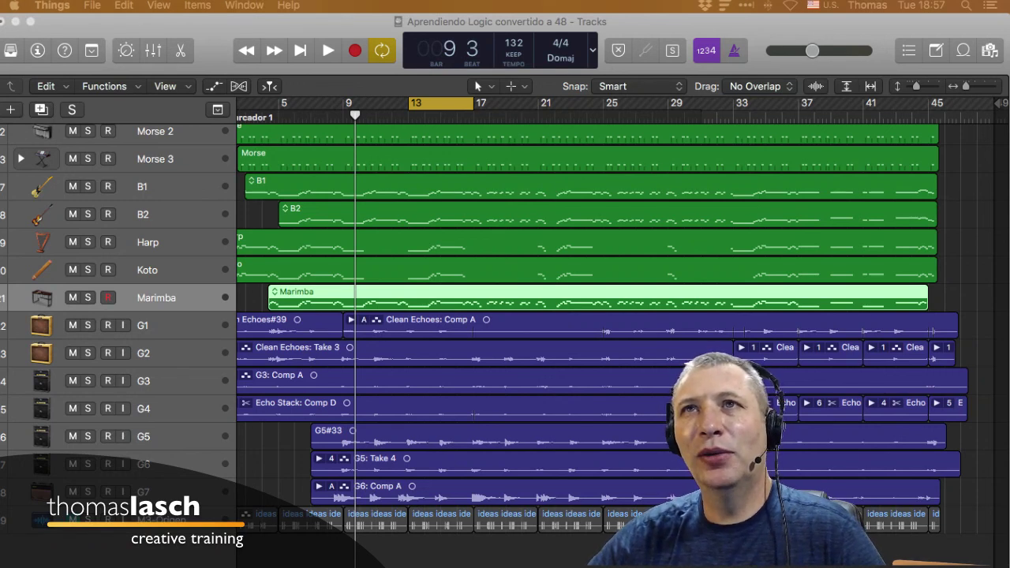
{"action": "key", "text": "super+Tab"}
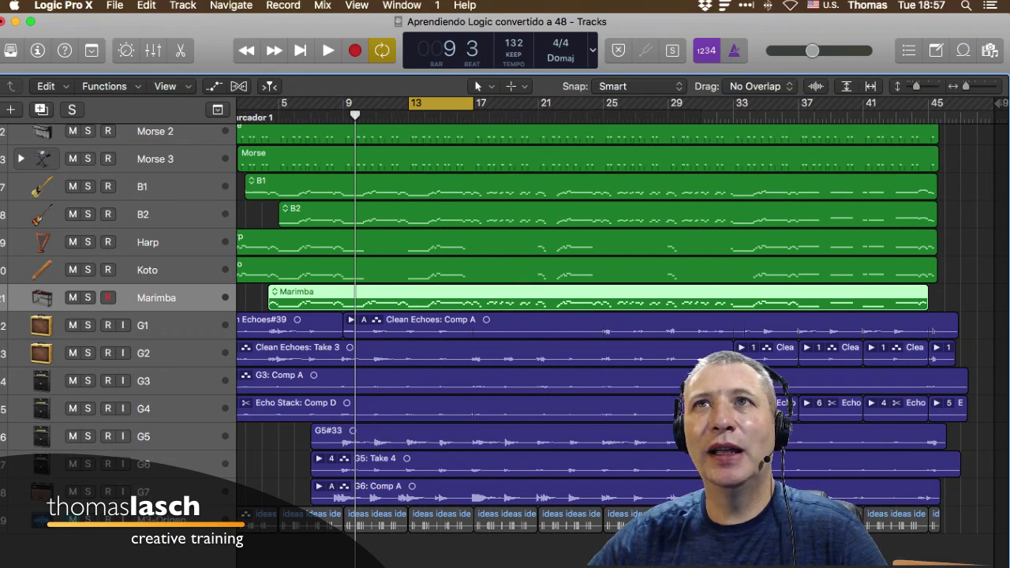
Step: Open the Key Commands editor and move its window clear of the track names and icons
{"action": "left_click", "coordinate": [64, 4]}
{"action": "mouse_move", "coordinate": [73, 46]}
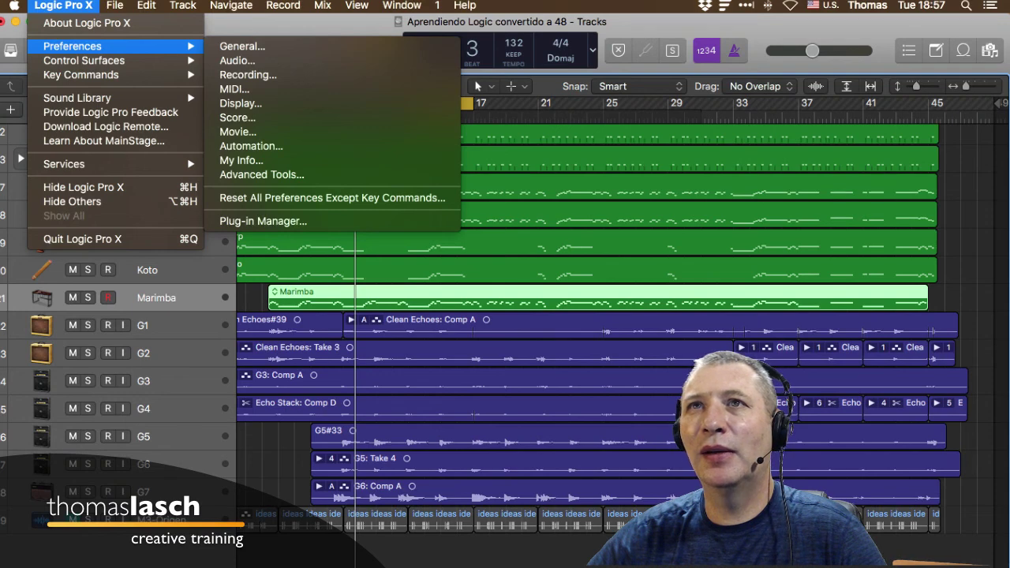
{"action": "mouse_move", "coordinate": [80, 74]}
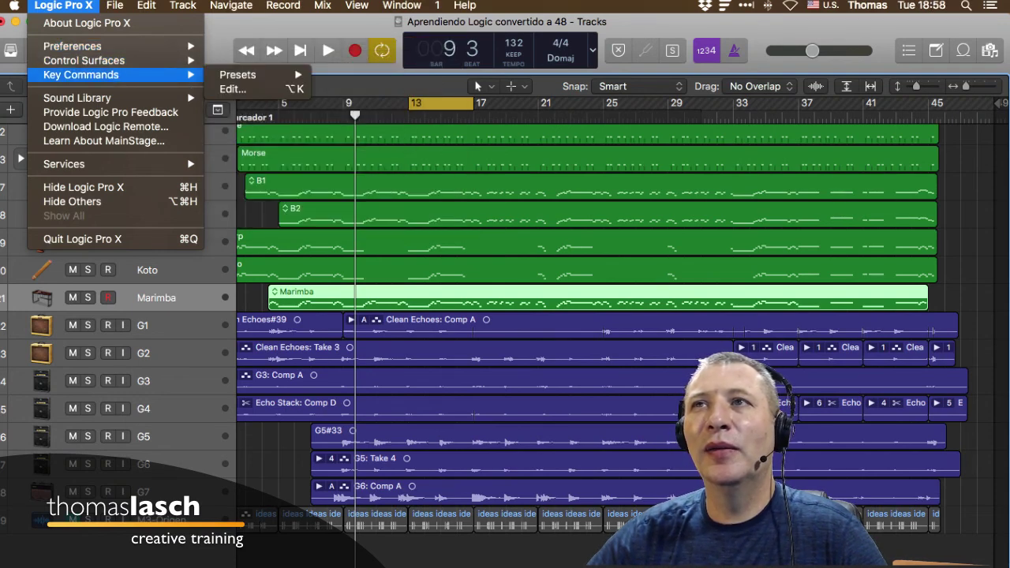
{"action": "mouse_move", "coordinate": [237, 74]}
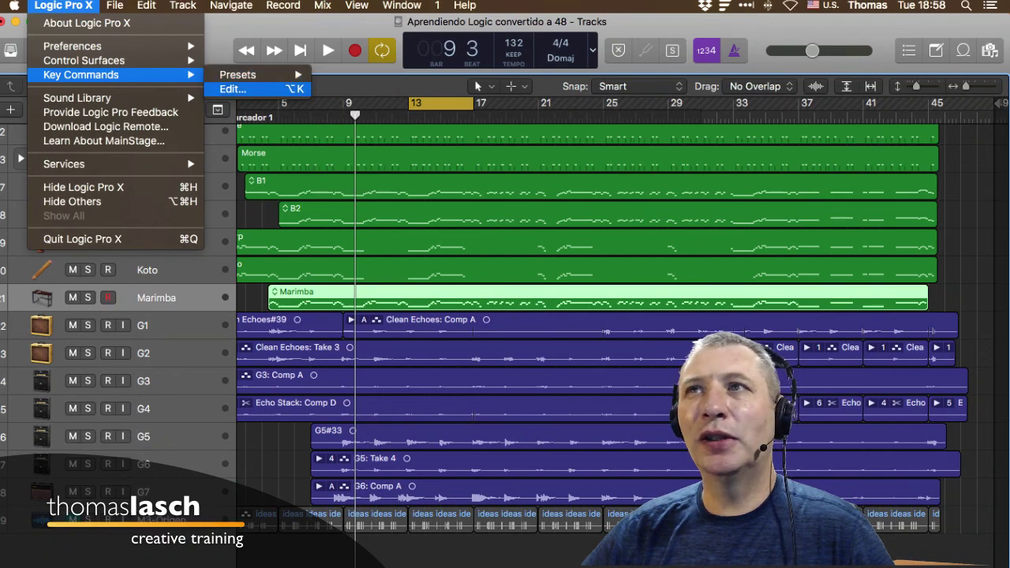
{"action": "left_click", "coordinate": [232, 88]}
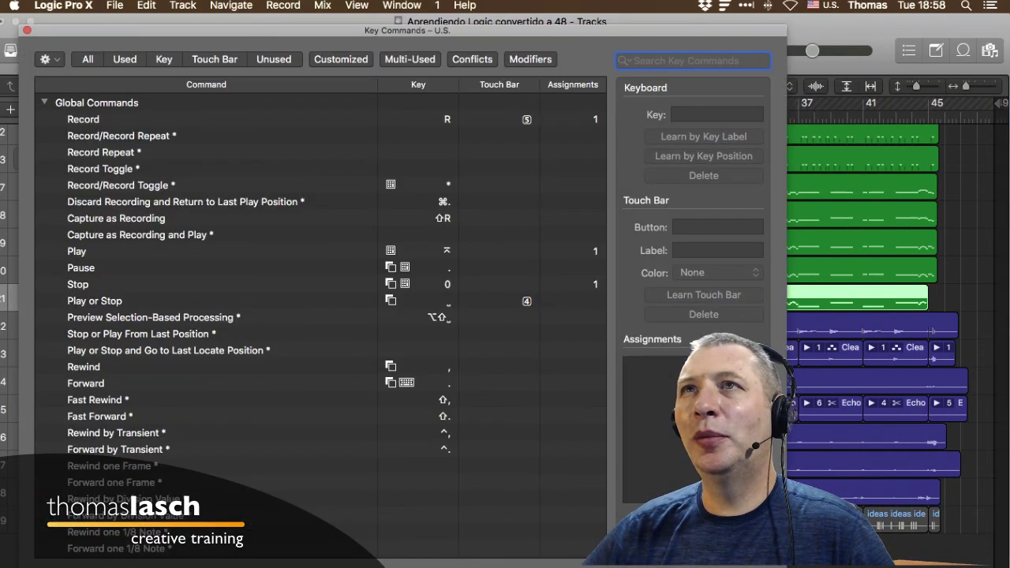
{"action": "left_click_drag", "start_coordinate": [268, 30], "coordinate": [312, 21]}
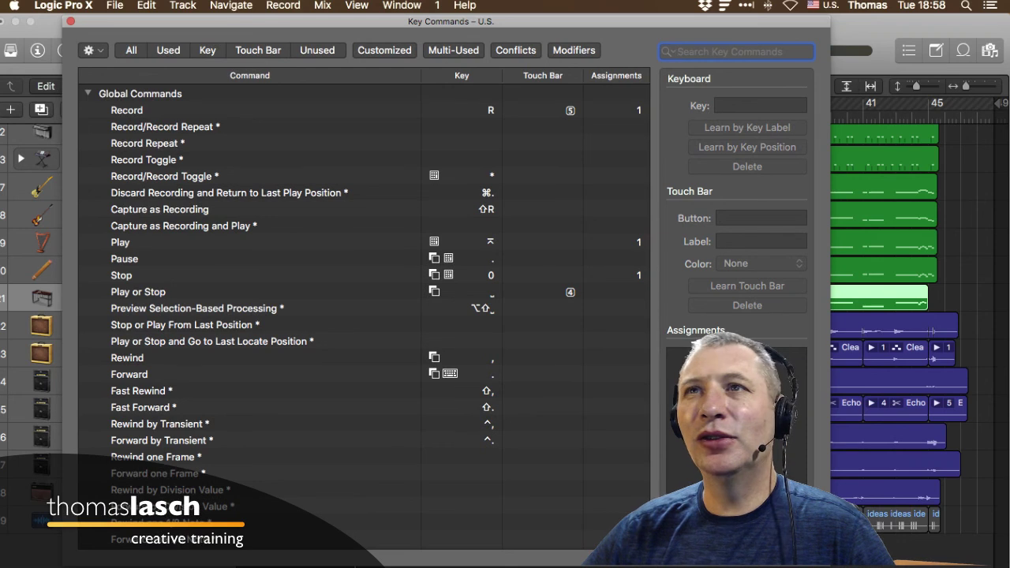
{"action": "left_click_drag", "start_coordinate": [312, 21], "coordinate": [444, 19]}
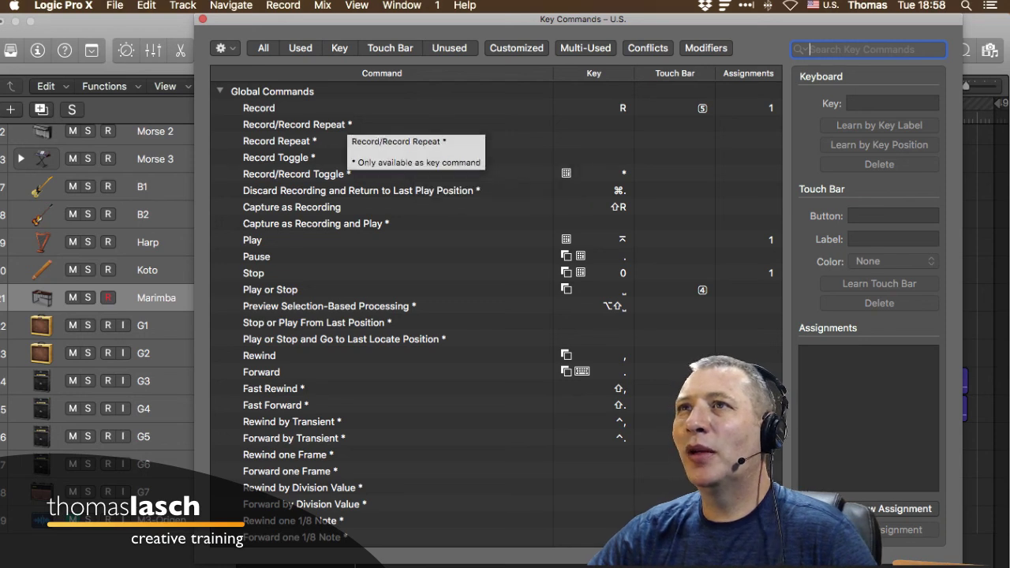
Step: Examine the key assignments of transport commands such as Record, Capture as Recording, Play, Rewind, Forward and Fast Forward
{"action": "left_click", "coordinate": [277, 109]}
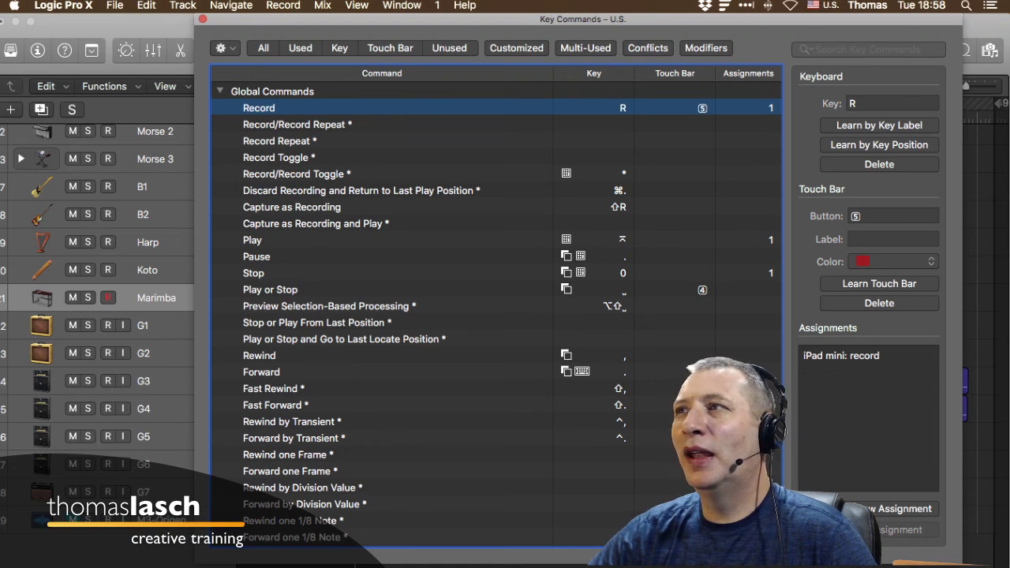
{"action": "key", "text": "shift+r"}
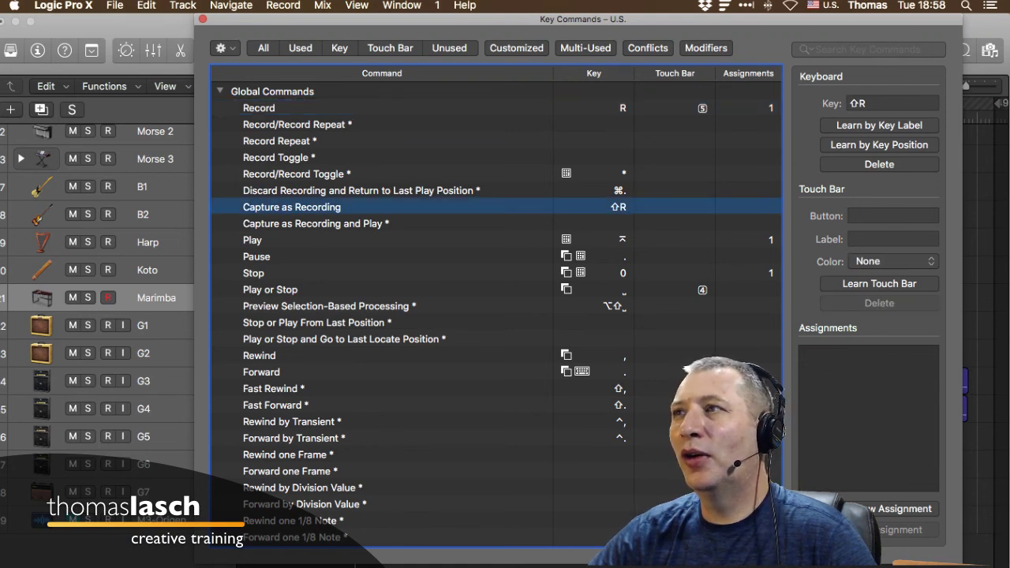
{"action": "key", "text": "KP_Enter"}
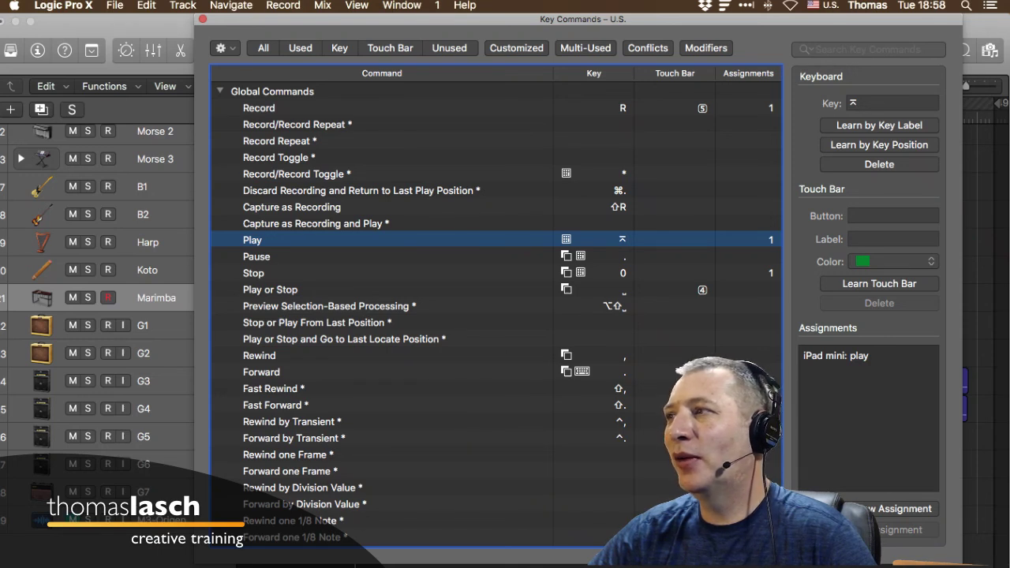
{"action": "left_click", "coordinate": [316, 323]}
{"action": "left_click", "coordinate": [316, 356]}
{"action": "left_click", "coordinate": [316, 373]}
{"action": "left_click", "coordinate": [316, 405]}
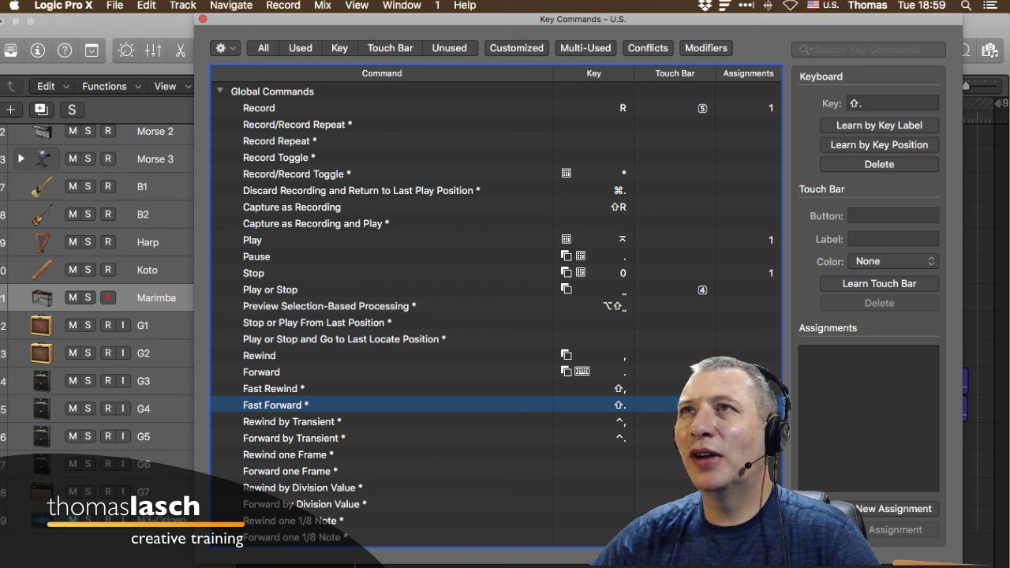
Step: View the key commands filtered by Used, Touch Bar, Unused and Customized, and return to the full list
{"action": "left_click", "coordinate": [263, 48]}
{"action": "left_click", "coordinate": [263, 48]}
{"action": "left_click", "coordinate": [300, 48]}
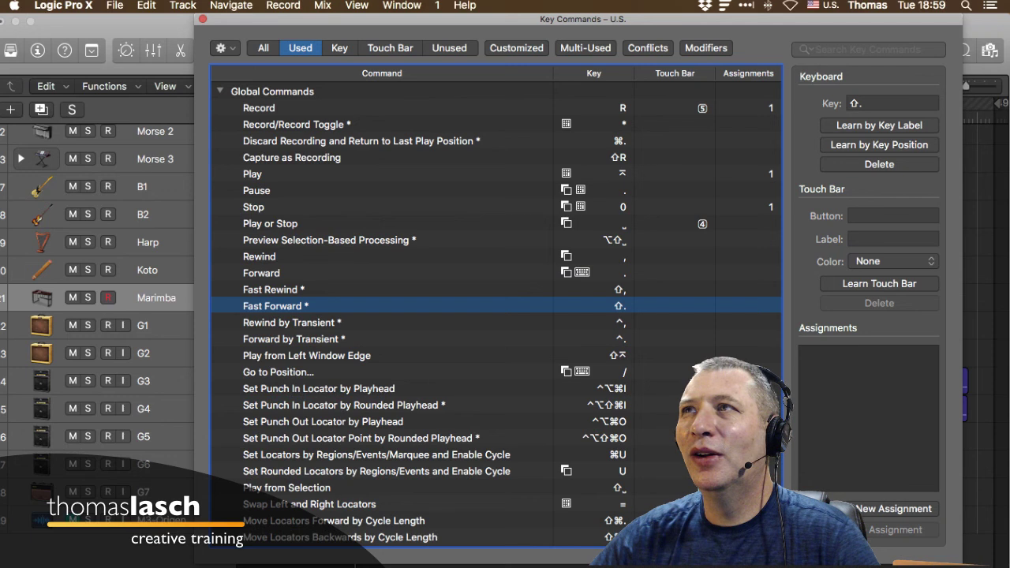
{"action": "left_click", "coordinate": [390, 48]}
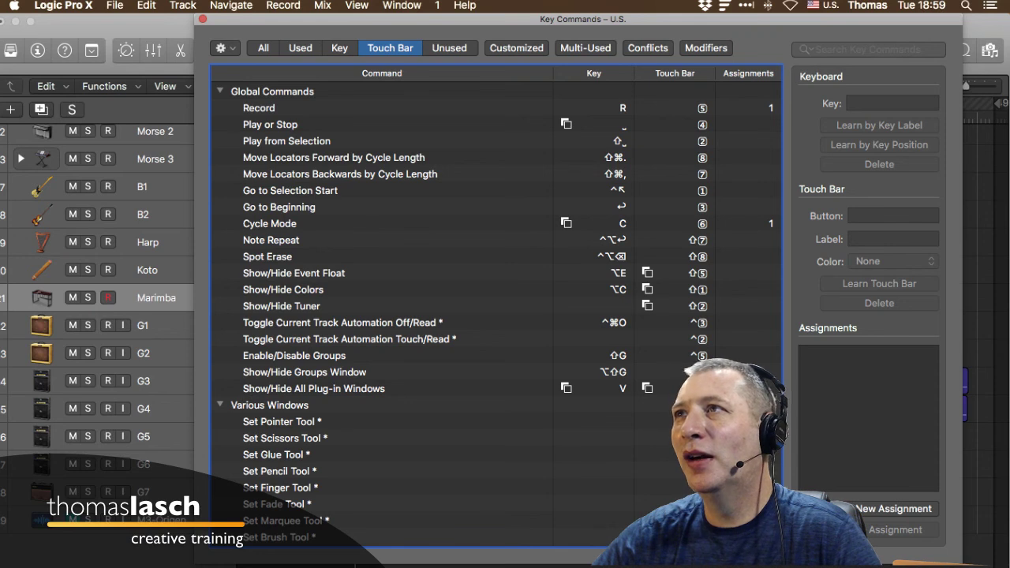
{"action": "left_click", "coordinate": [449, 48]}
{"action": "left_click", "coordinate": [517, 48]}
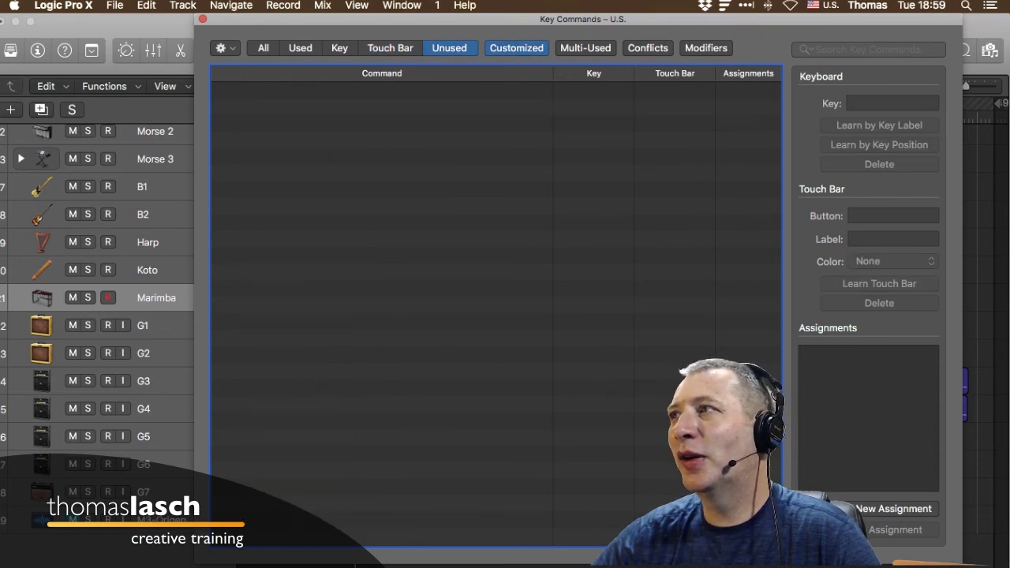
{"action": "left_click", "coordinate": [264, 49]}
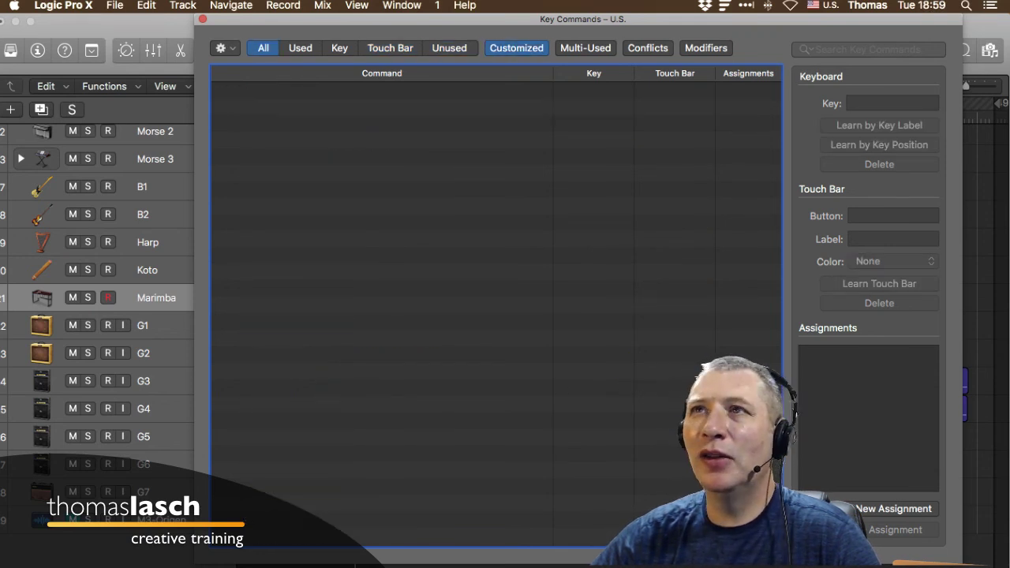
{"action": "left_click", "coordinate": [516, 48]}
{"action": "left_click", "coordinate": [516, 49]}
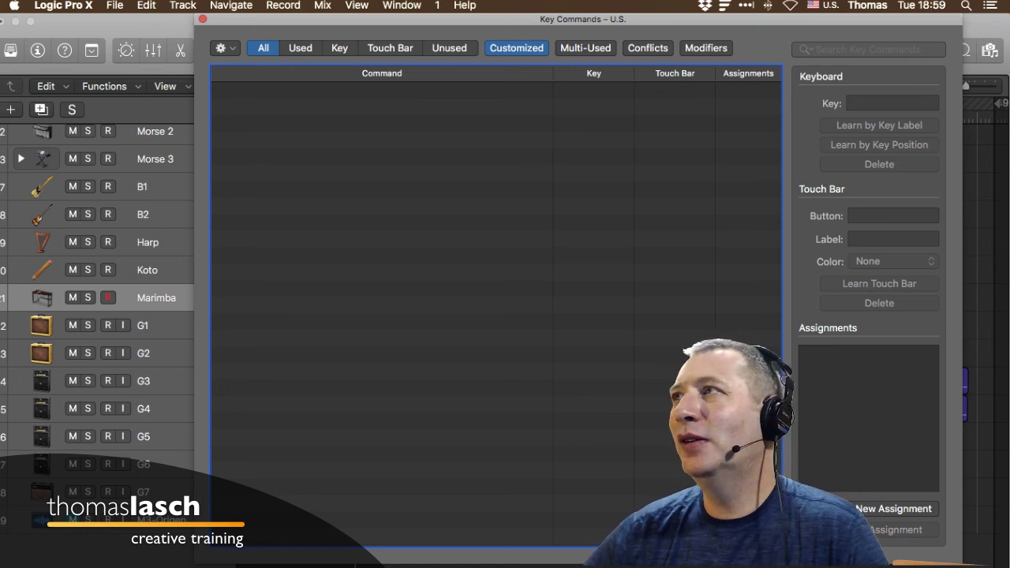
Step: Try to assign ⌃⌥⌘R to the Record command by key position, and end learn mode
{"action": "left_click", "coordinate": [860, 49]}
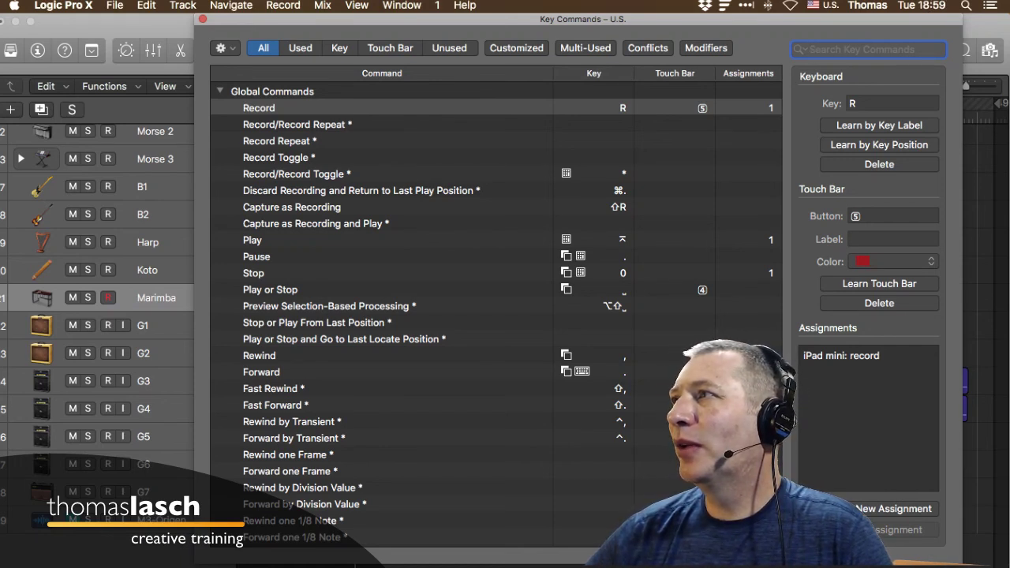
{"action": "left_click", "coordinate": [879, 146]}
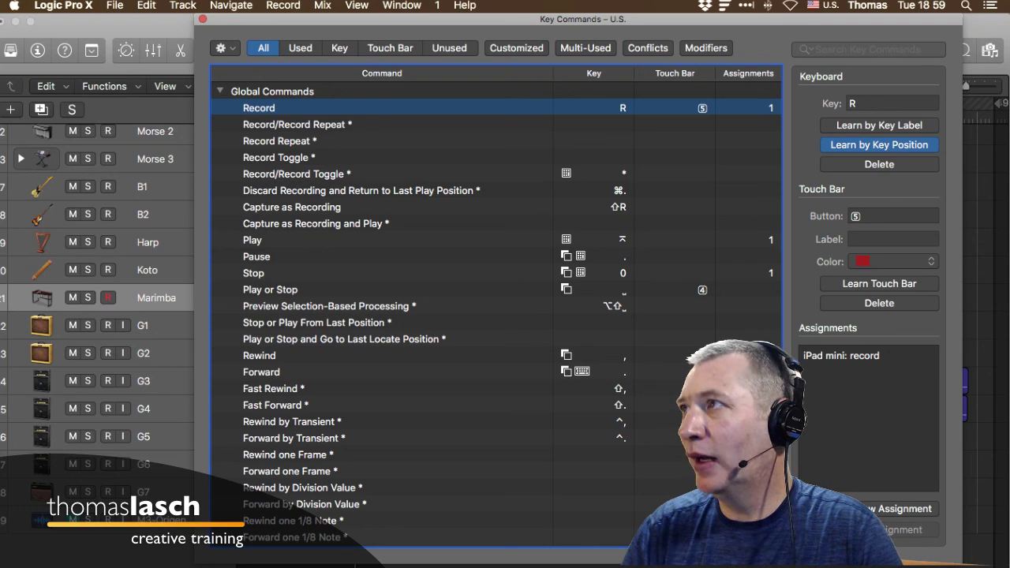
{"action": "key", "text": "ctrl+alt+r"}
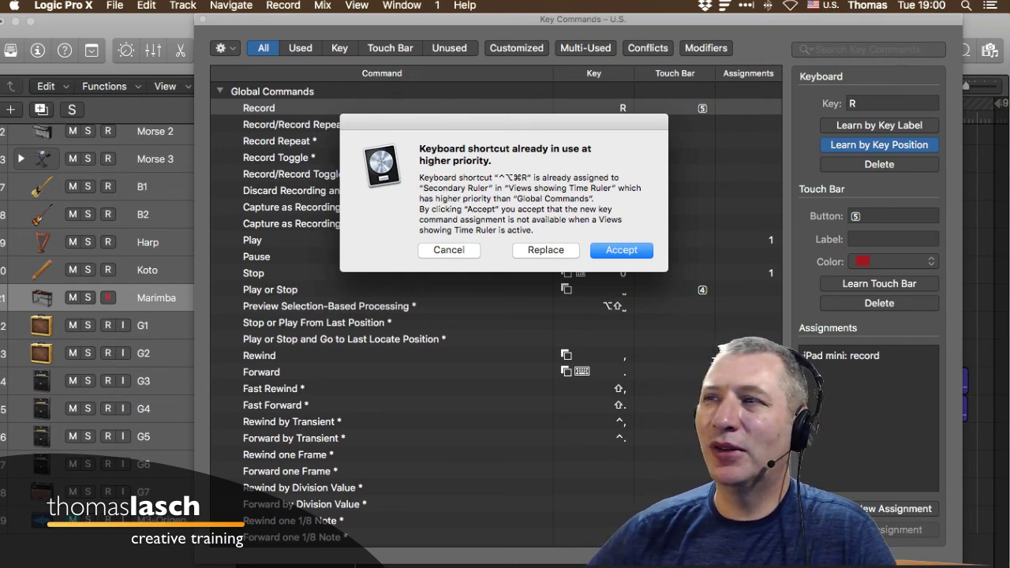
{"action": "key", "text": "Return"}
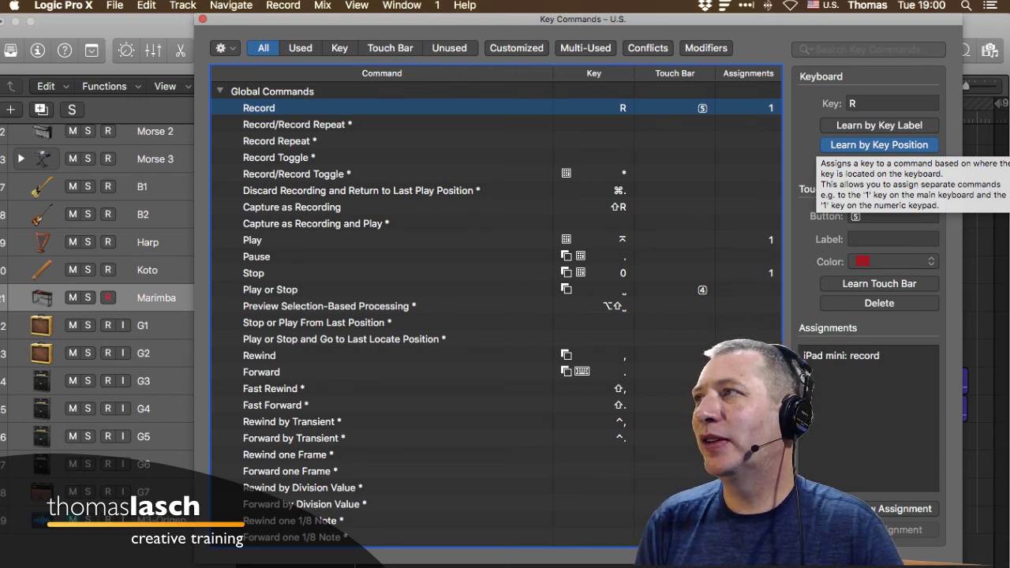
{"action": "left_click", "coordinate": [879, 146]}
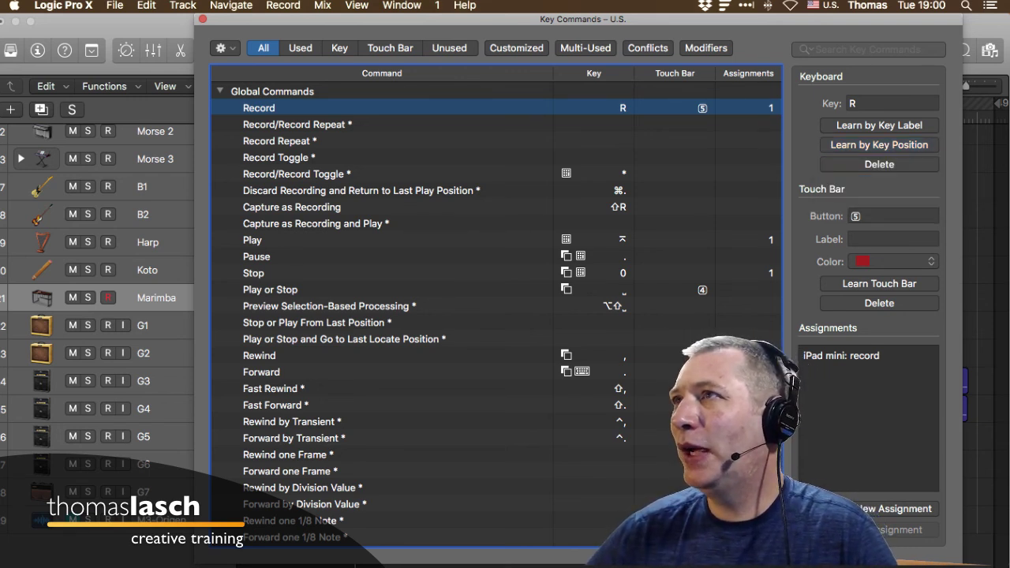
{"action": "left_click", "coordinate": [517, 48]}
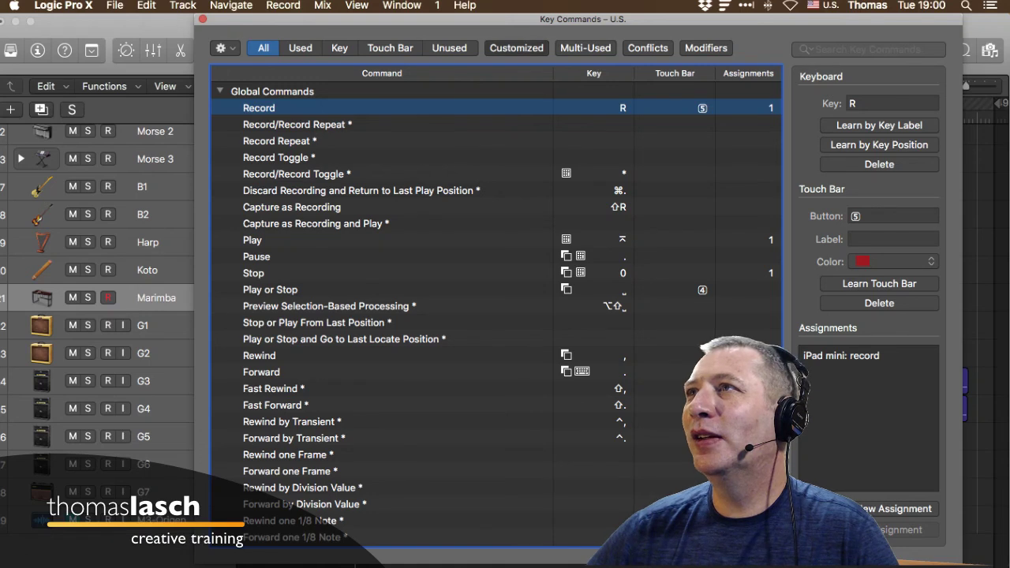
Step: Search the key commands for "play" and clear the search
{"action": "left_click", "coordinate": [516, 48]}
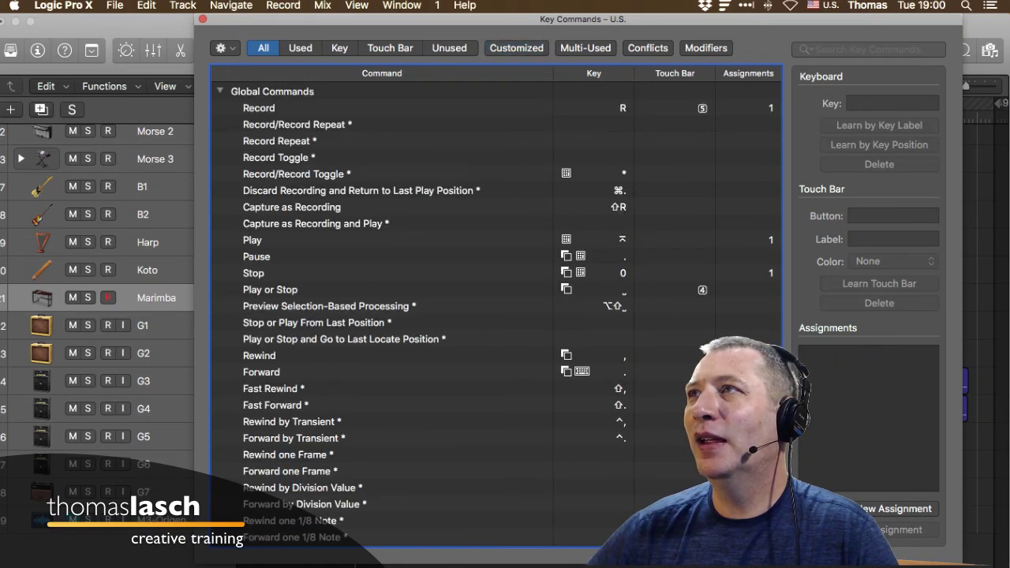
{"action": "left_click", "coordinate": [868, 49]}
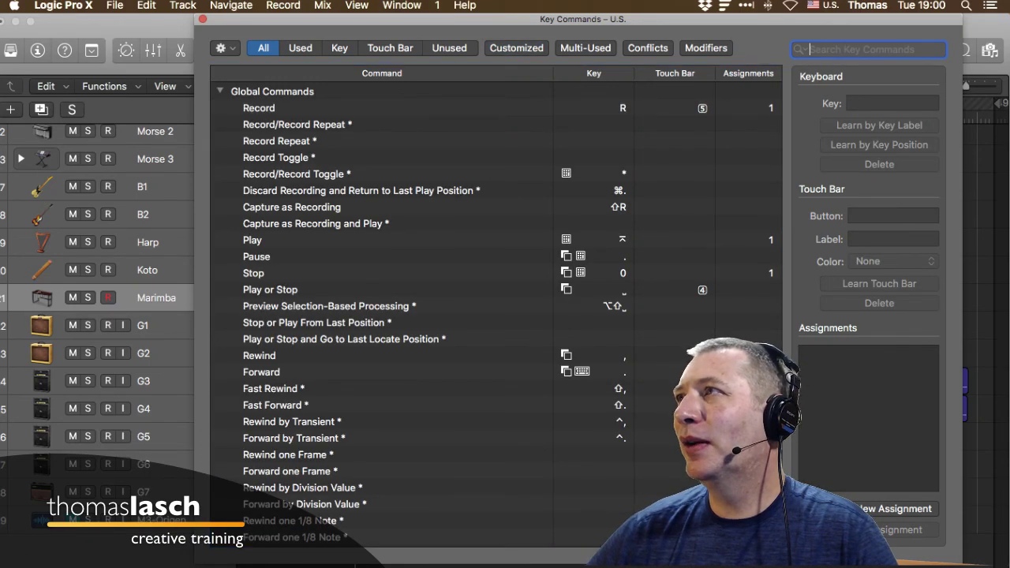
{"action": "type", "text": "play"}
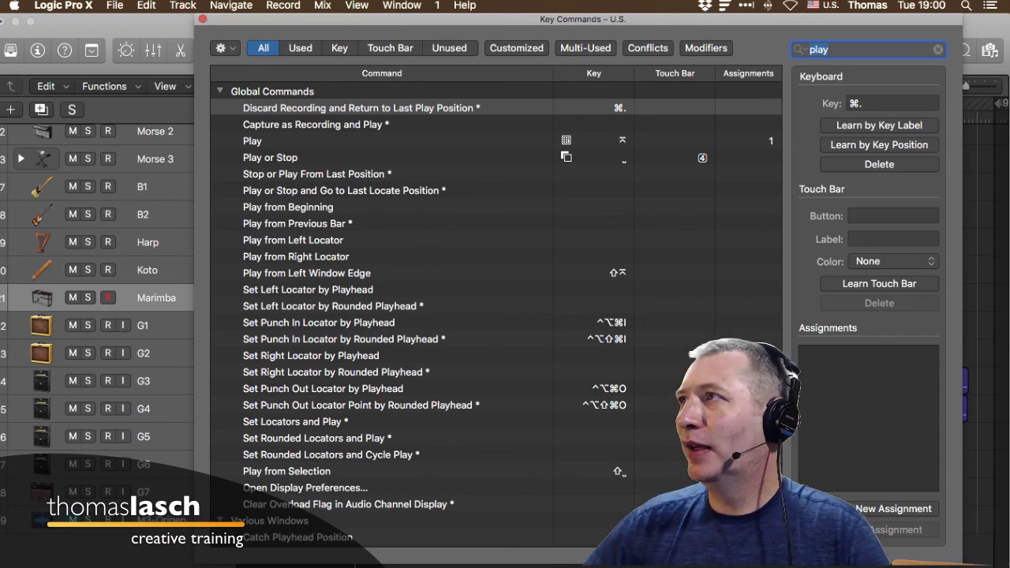
{"action": "key", "text": "BackSpace"}
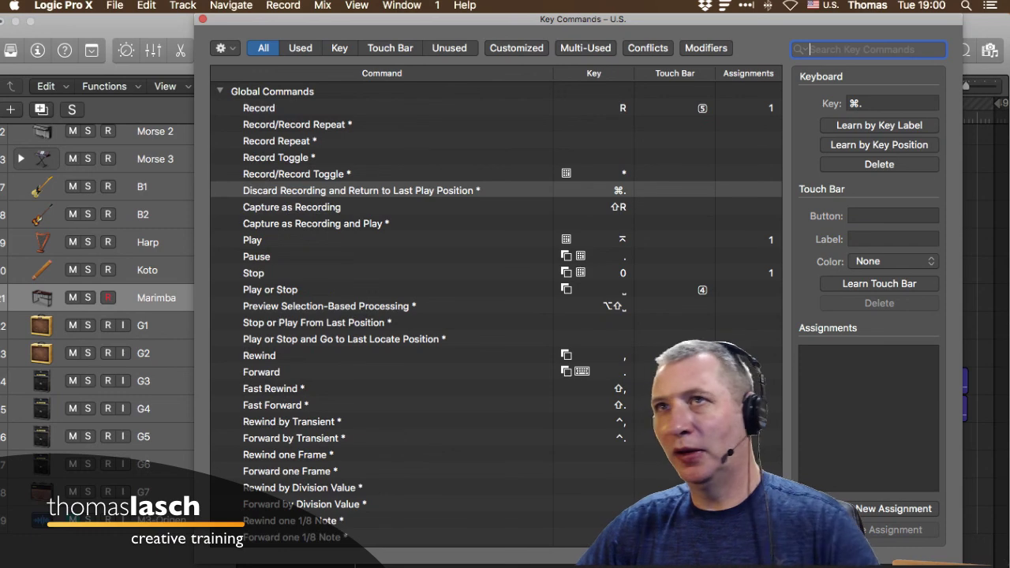
Step: Close the Key Commands editor, then reopen and close it two more times
{"action": "left_click", "coordinate": [203, 19]}
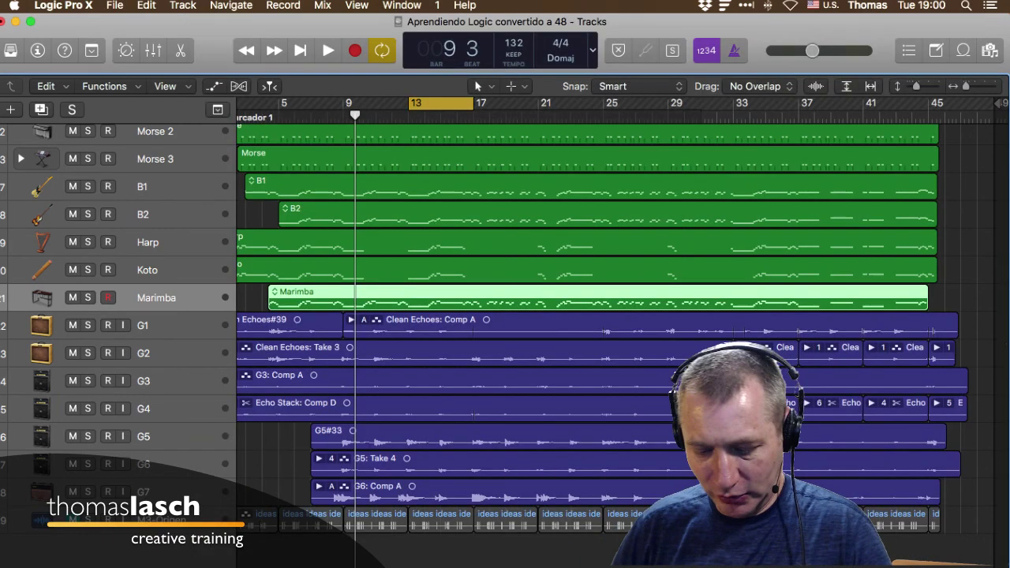
{"action": "key", "text": "alt+k"}
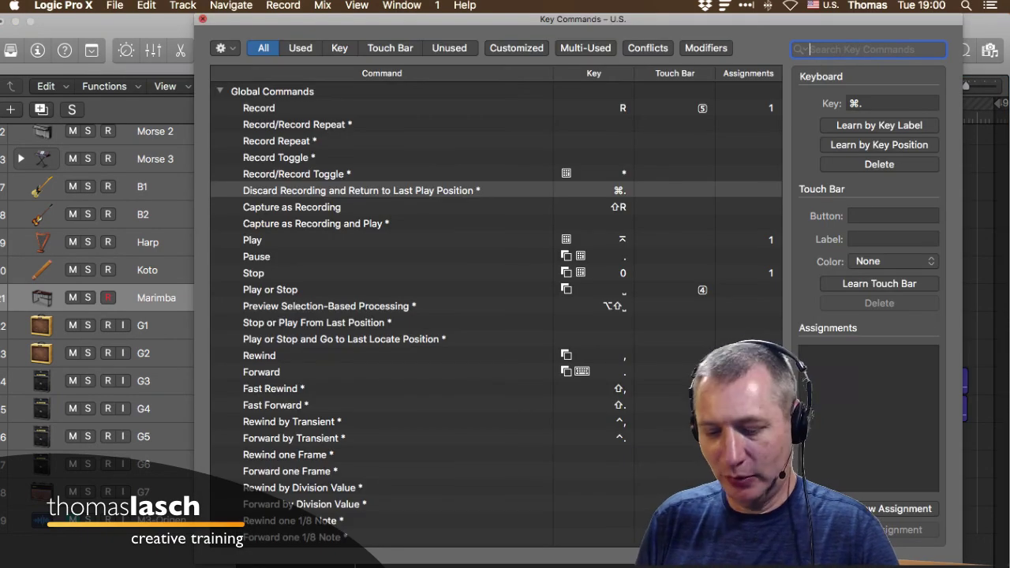
{"action": "left_click", "coordinate": [203, 19]}
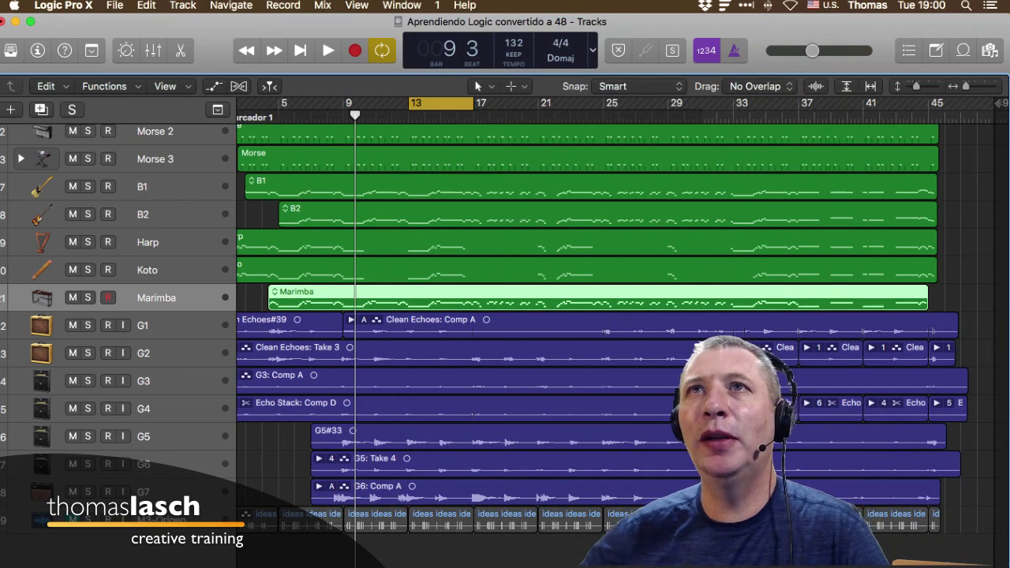
{"action": "left_click", "coordinate": [64, 5]}
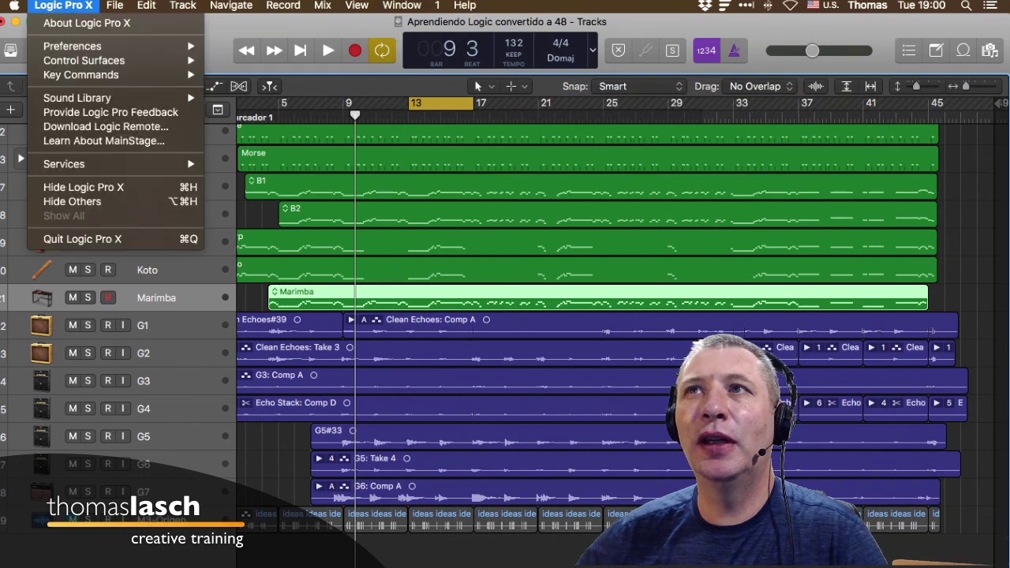
{"action": "mouse_move", "coordinate": [81, 74]}
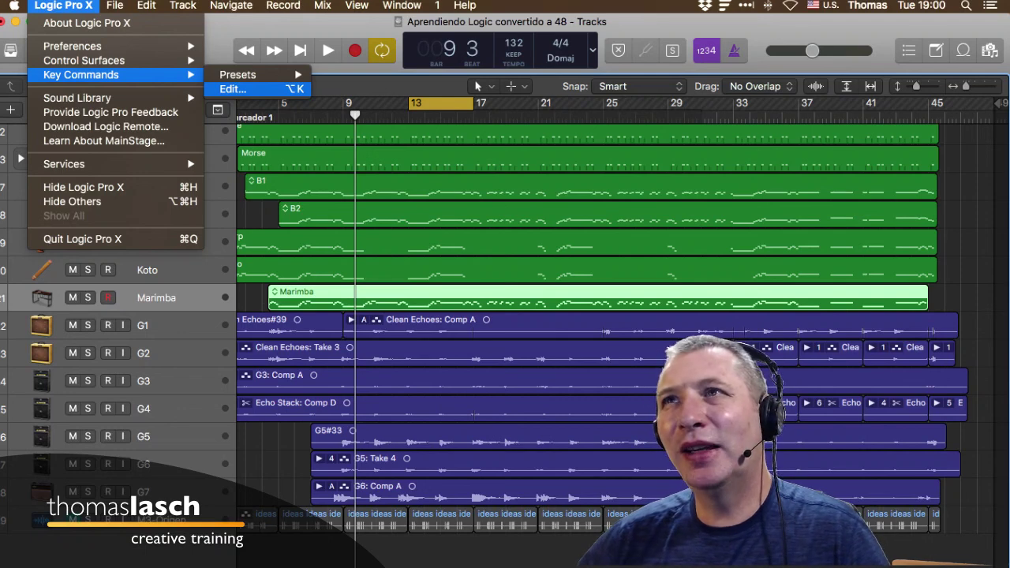
{"action": "left_click", "coordinate": [233, 89]}
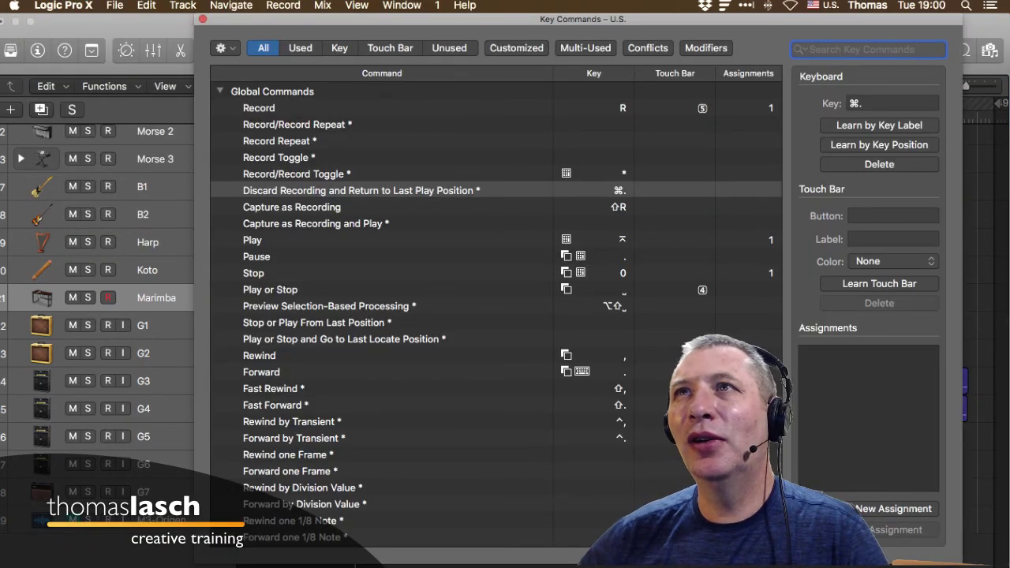
{"action": "key", "text": "super+w"}
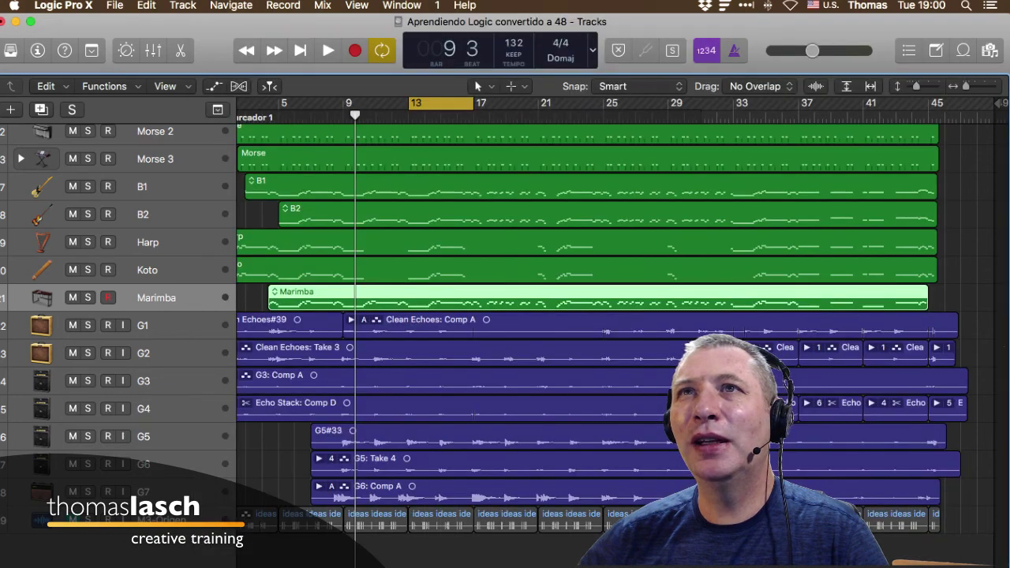
Step: Load the Pro Tools key command preset and acknowledge the reserved shortcut messages
{"action": "left_click", "coordinate": [63, 5]}
{"action": "mouse_move", "coordinate": [82, 75]}
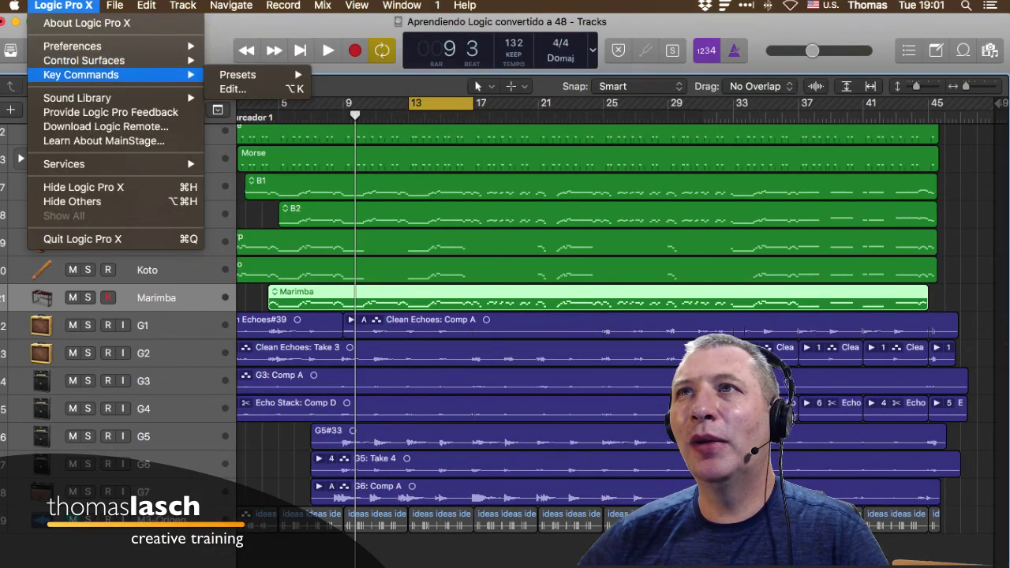
{"action": "mouse_move", "coordinate": [238, 75]}
{"action": "left_click", "coordinate": [356, 174]}
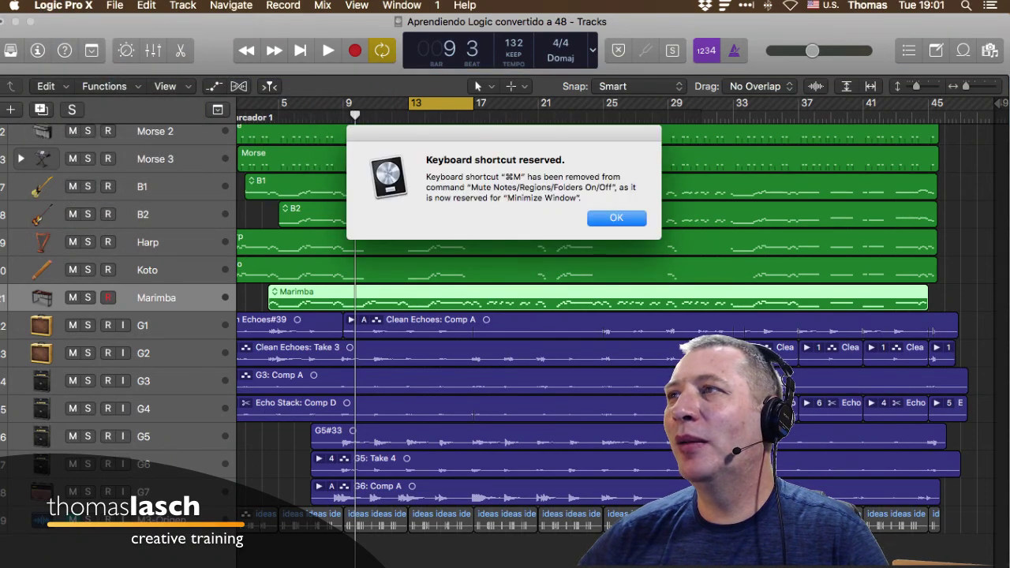
{"action": "key", "text": "Return"}
{"action": "key", "text": "Return"}
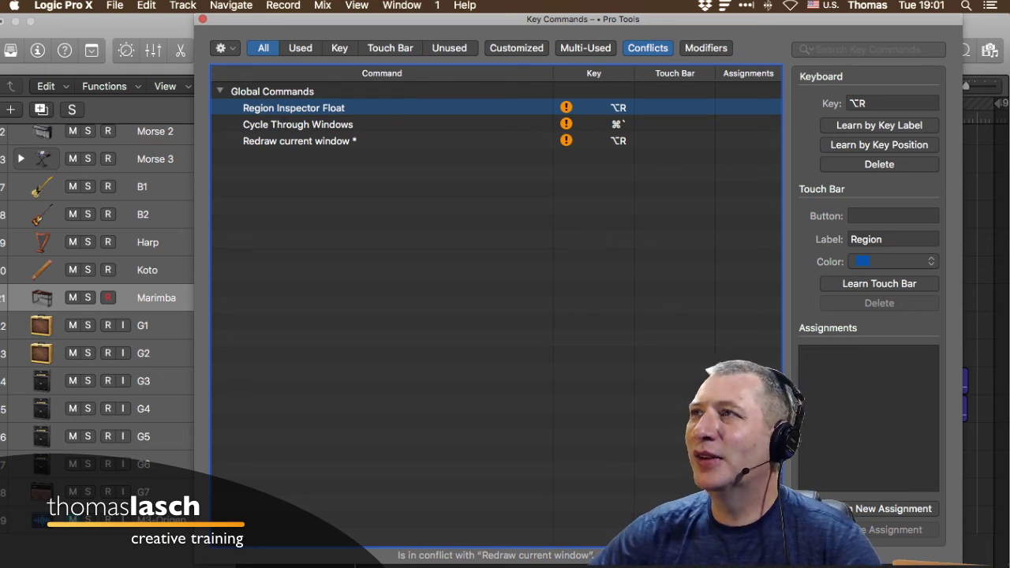
Step: Turn off the Conflicts filter and examine the Pro Tools preset's transport assignments, selecting the Record command
{"action": "left_click", "coordinate": [648, 48]}
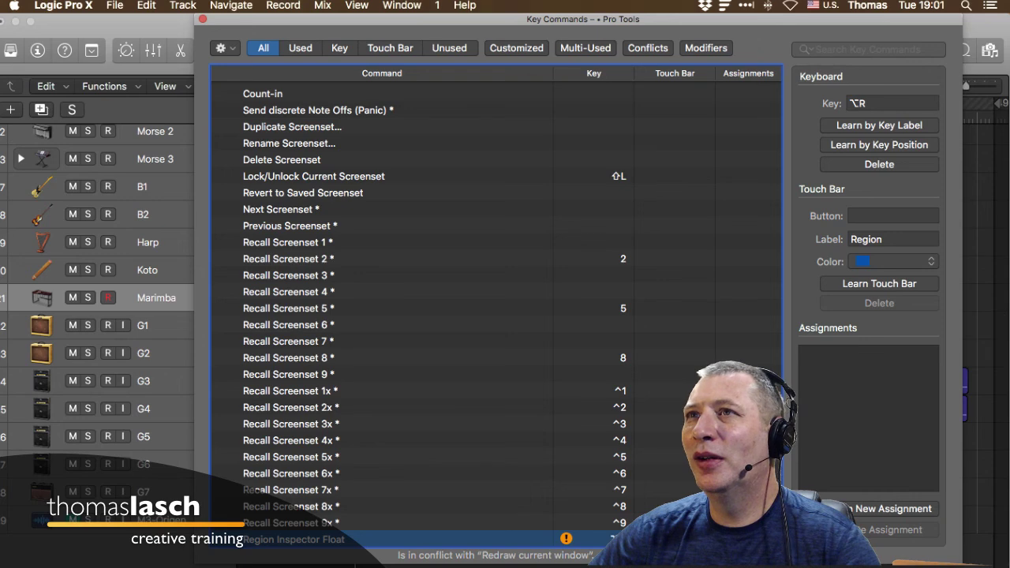
{"action": "scroll", "coordinate": [497, 307], "scroll_direction": "up", "scroll_amount": 20}
{"action": "scroll", "coordinate": [497, 308], "scroll_direction": "up", "scroll_amount": 20}
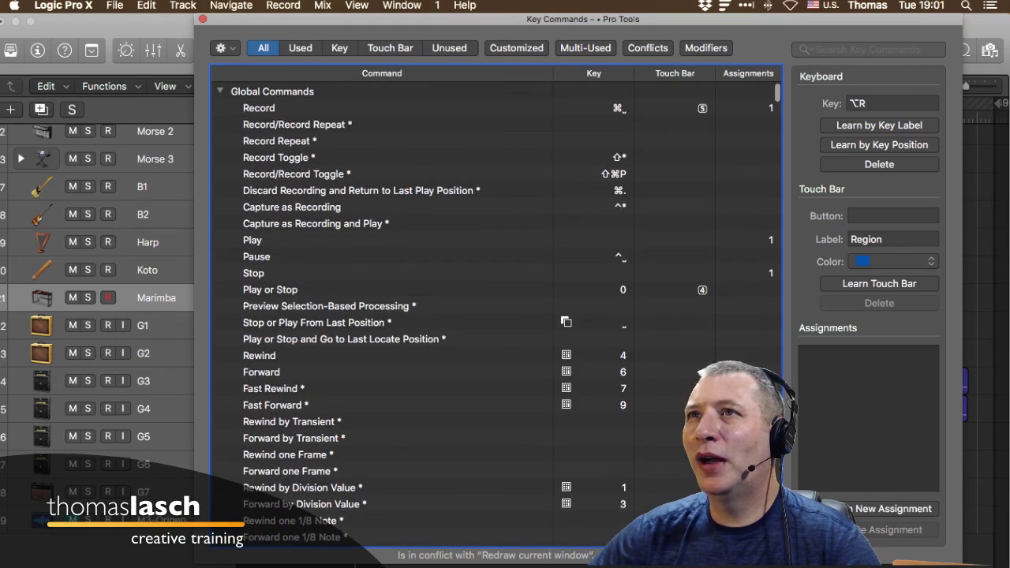
{"action": "left_click", "coordinate": [259, 108]}
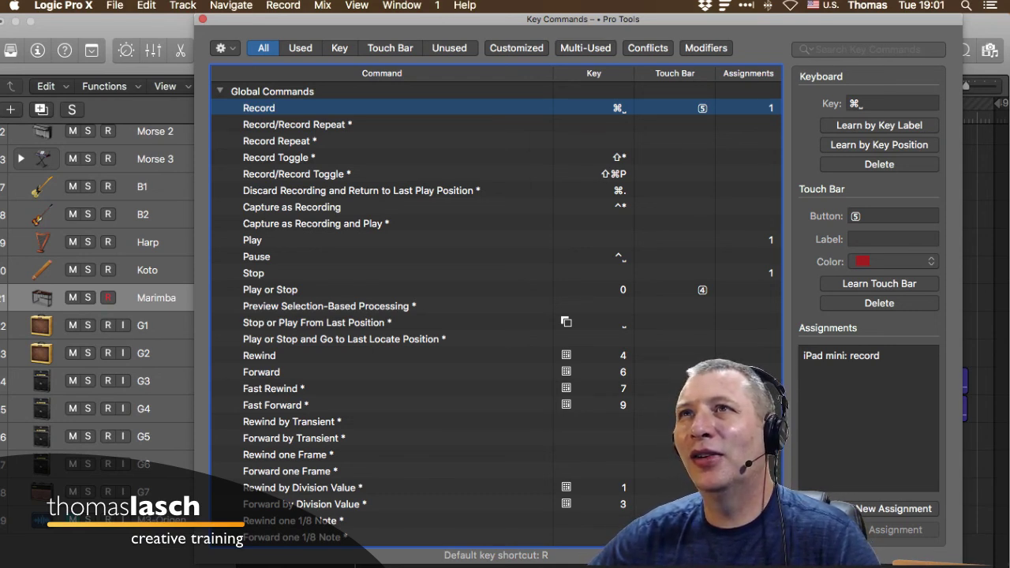
Step: Copy the key commands to the clipboard and paste them into a new TextEdit document
{"action": "left_click", "coordinate": [223, 48]}
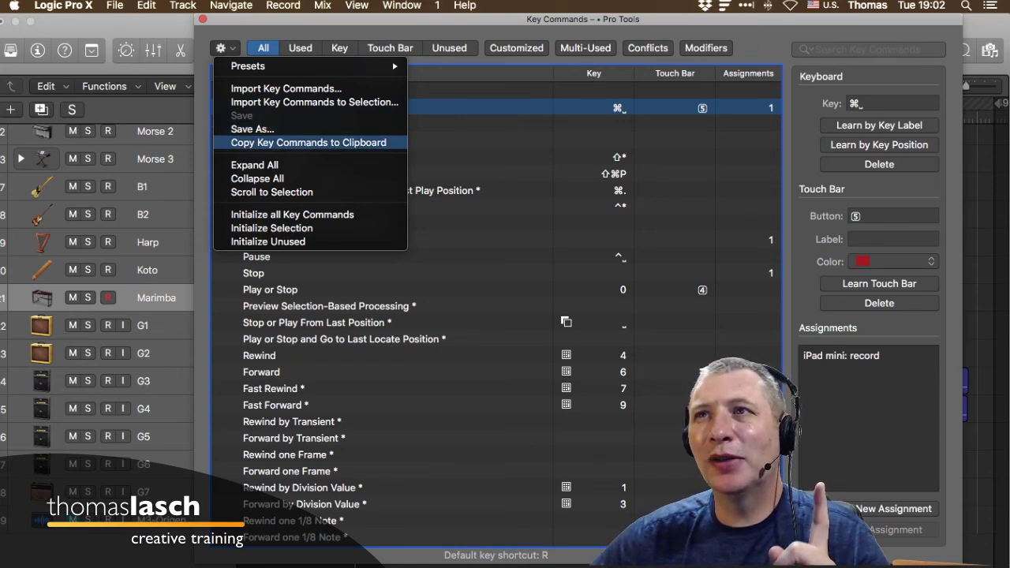
{"action": "left_click", "coordinate": [308, 143]}
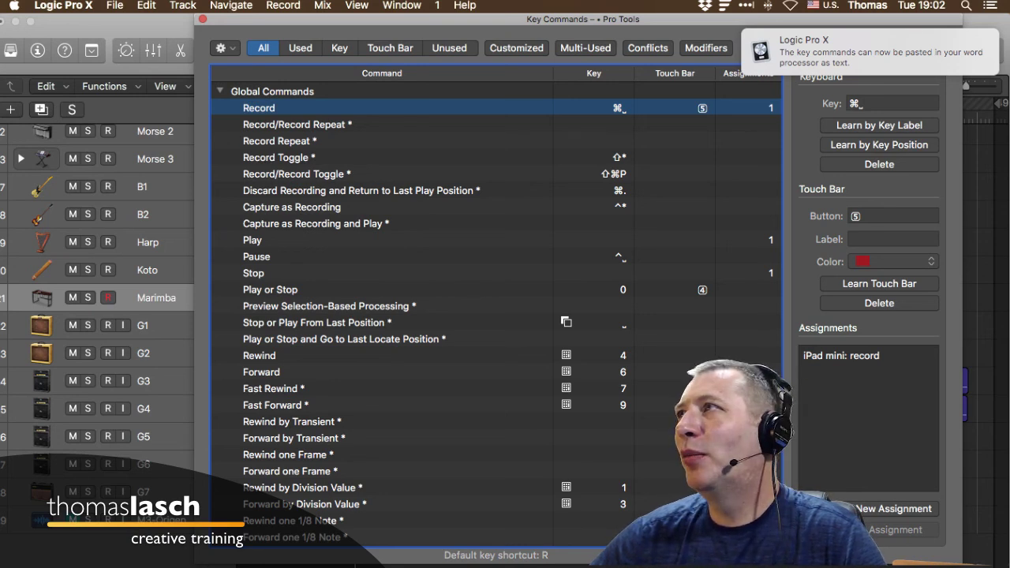
{"action": "key", "text": "super+space"}
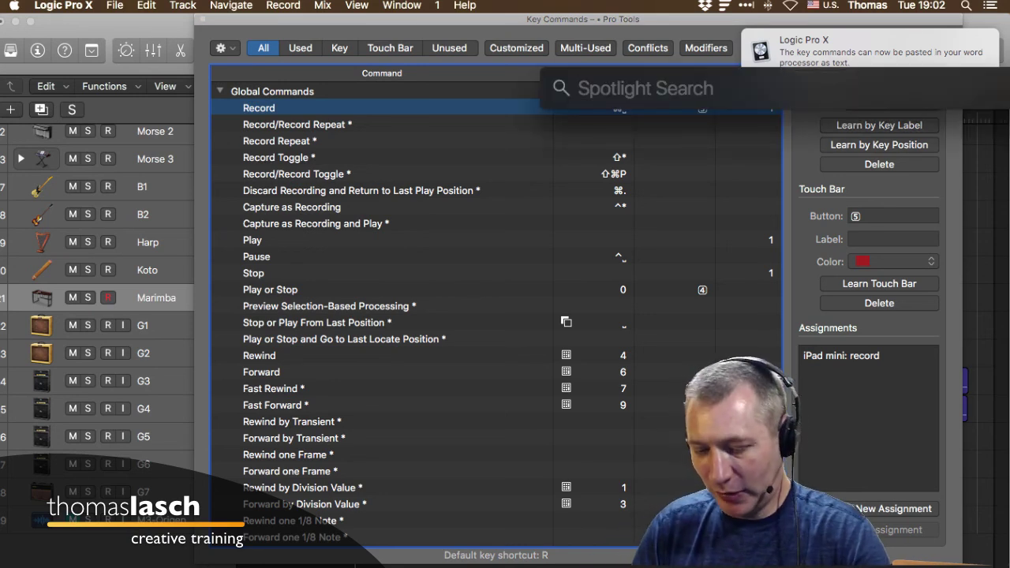
{"action": "type", "text": "textEdit"}
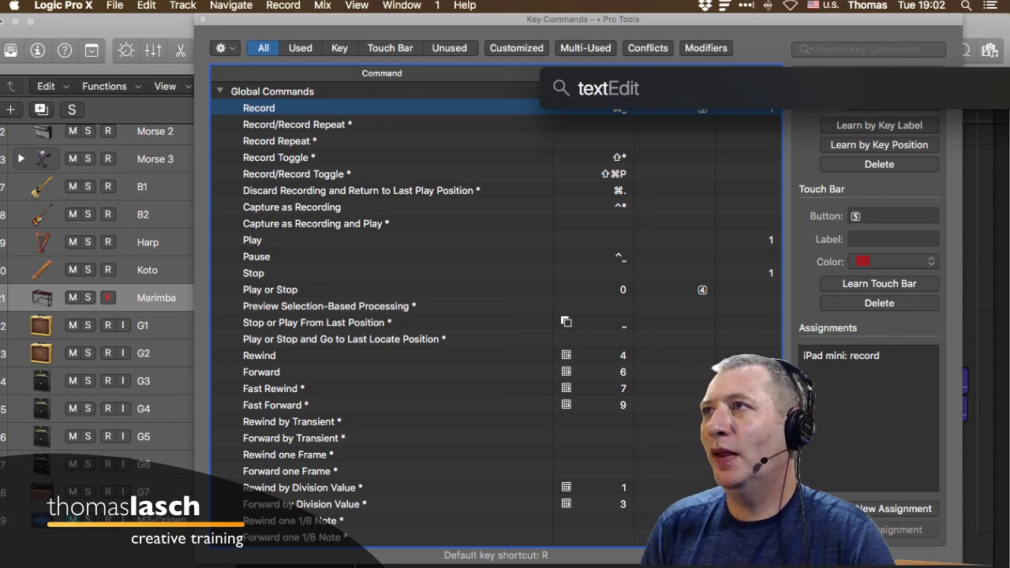
{"action": "key", "text": "Return"}
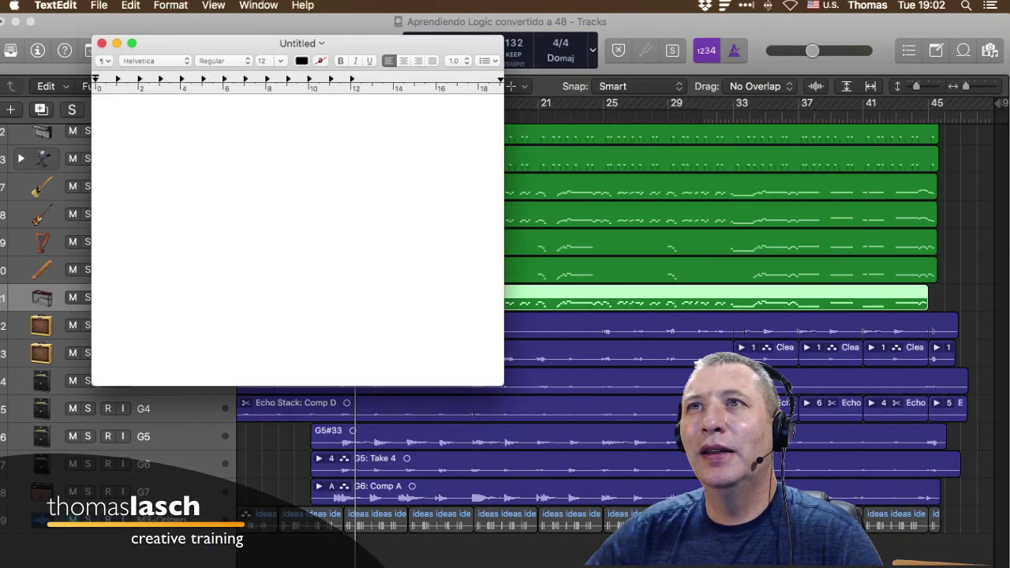
{"action": "key", "text": "super+v"}
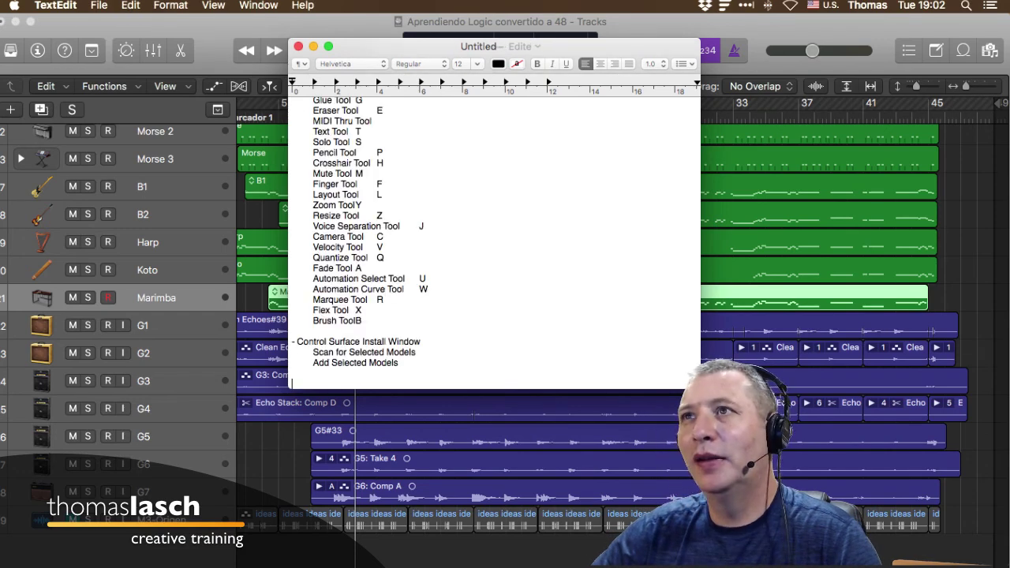
Step: Enlarge the document window and examine the pasted key command list up to its beginning
{"action": "left_click_drag", "start_coordinate": [700, 389], "coordinate": [845, 543]}
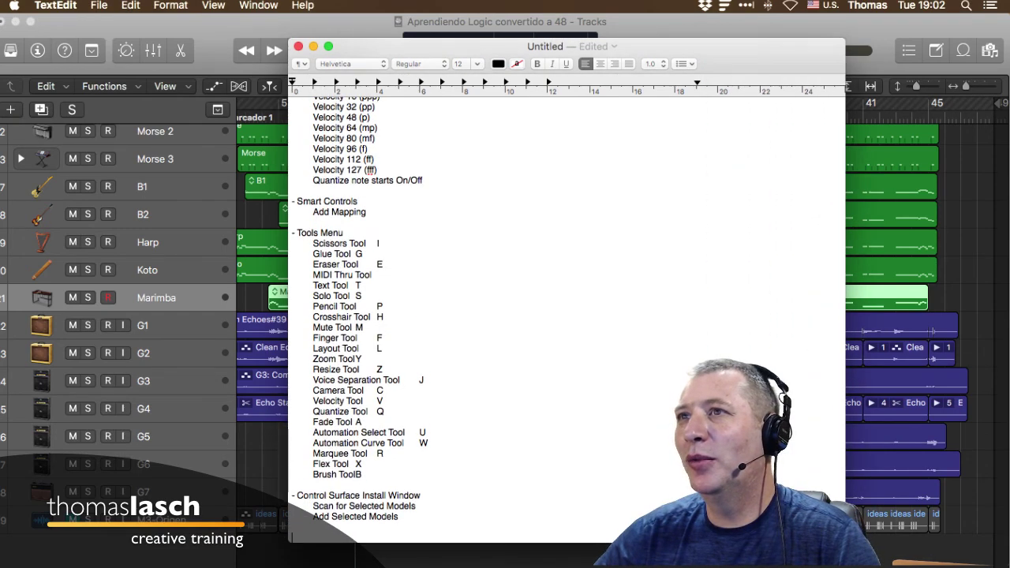
{"action": "scroll", "coordinate": [564, 316], "scroll_direction": "down", "scroll_amount": 15}
{"action": "scroll", "coordinate": [564, 316], "scroll_direction": "up", "scroll_amount": 15}
{"action": "scroll", "coordinate": [564, 316], "scroll_direction": "up", "scroll_amount": 15}
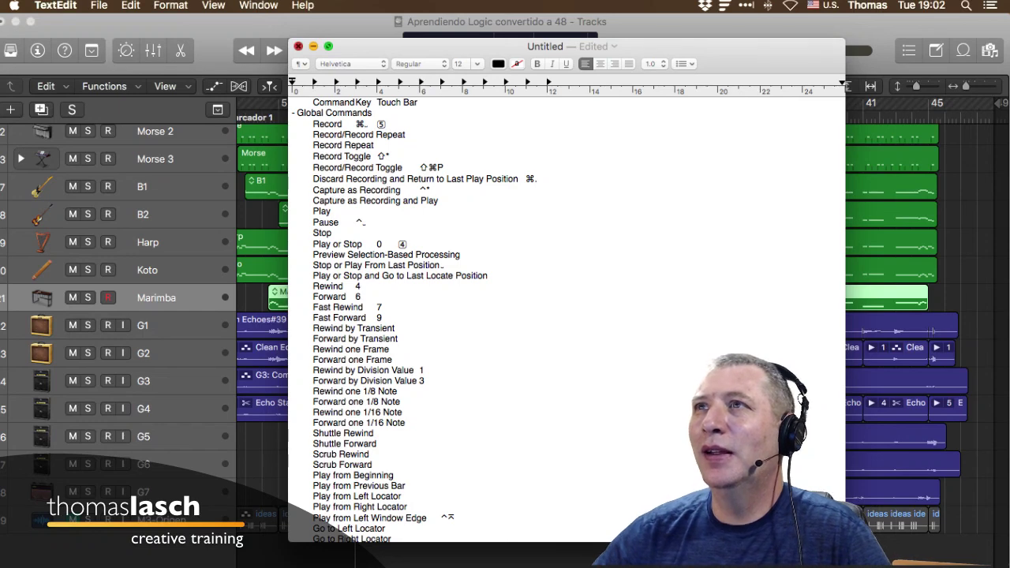
Step: Close the text document, deleting it instead of saving, and switch back to Logic Pro X
{"action": "key", "text": "super+w"}
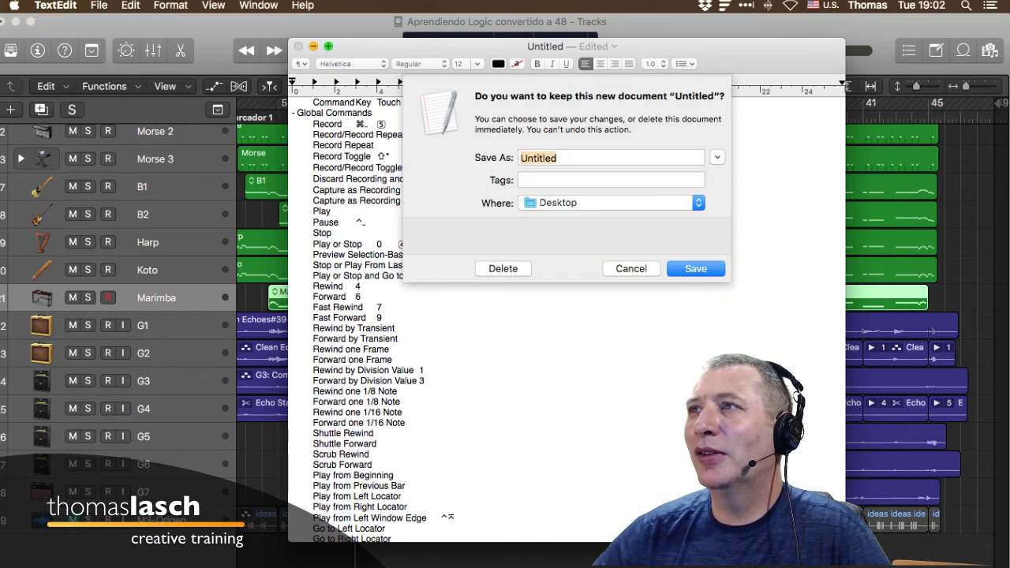
{"action": "key", "text": "super+BackSpace"}
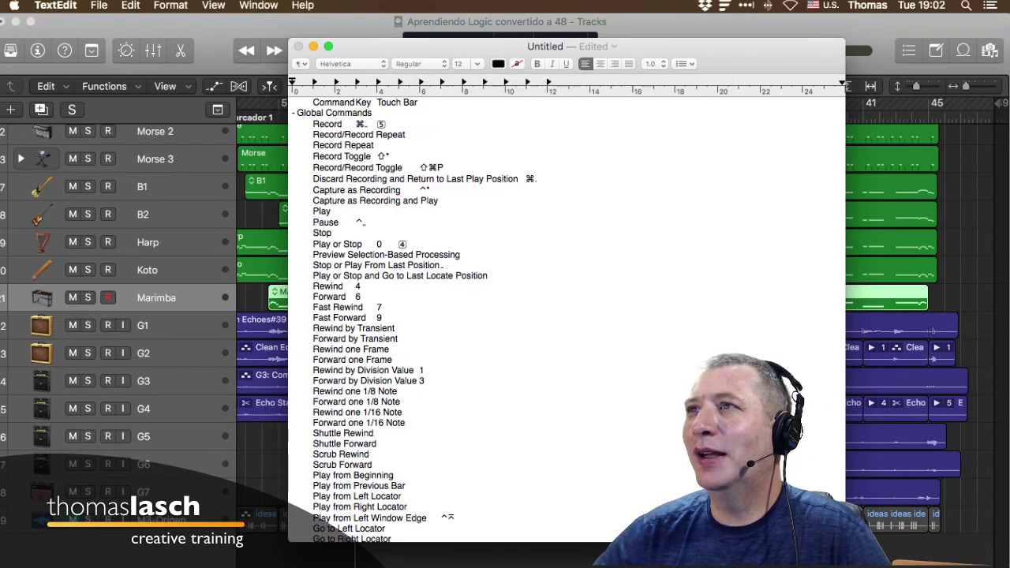
{"action": "key", "text": "super+Tab"}
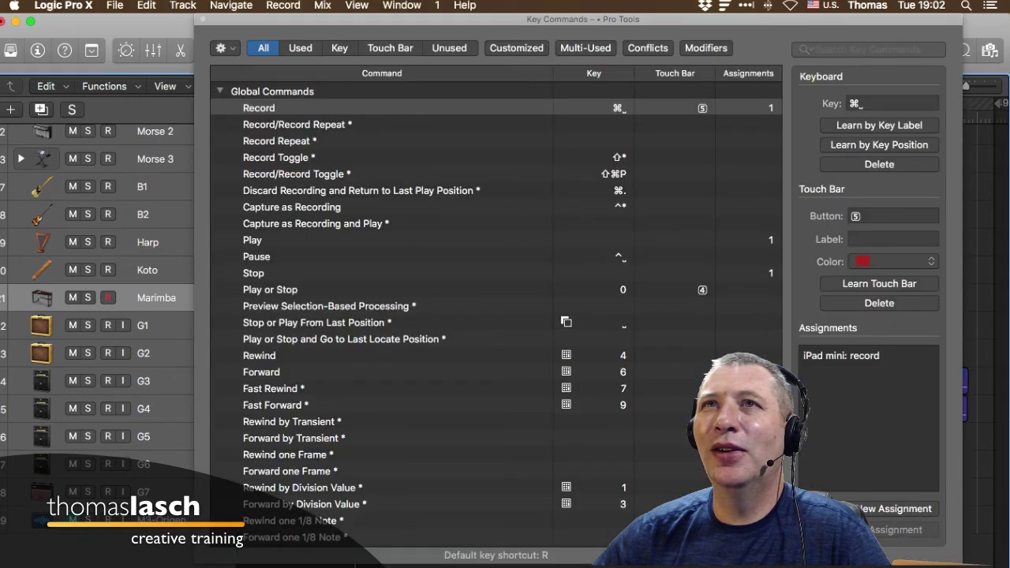
Step: Load the U.S. key command preset
{"action": "left_click", "coordinate": [64, 5]}
{"action": "mouse_move", "coordinate": [114, 5]}
{"action": "mouse_move", "coordinate": [64, 6]}
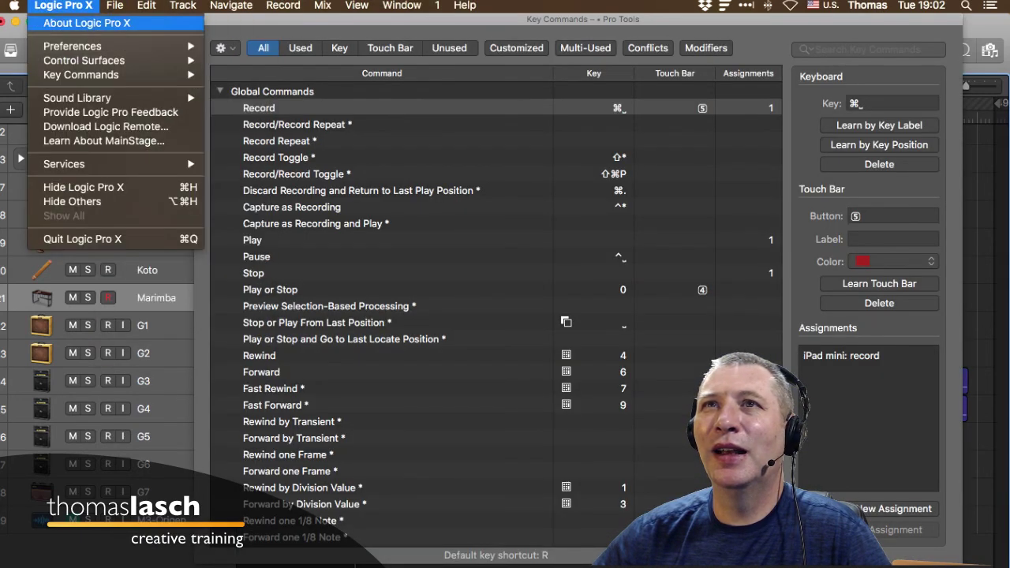
{"action": "mouse_move", "coordinate": [81, 74]}
{"action": "mouse_move", "coordinate": [237, 74]}
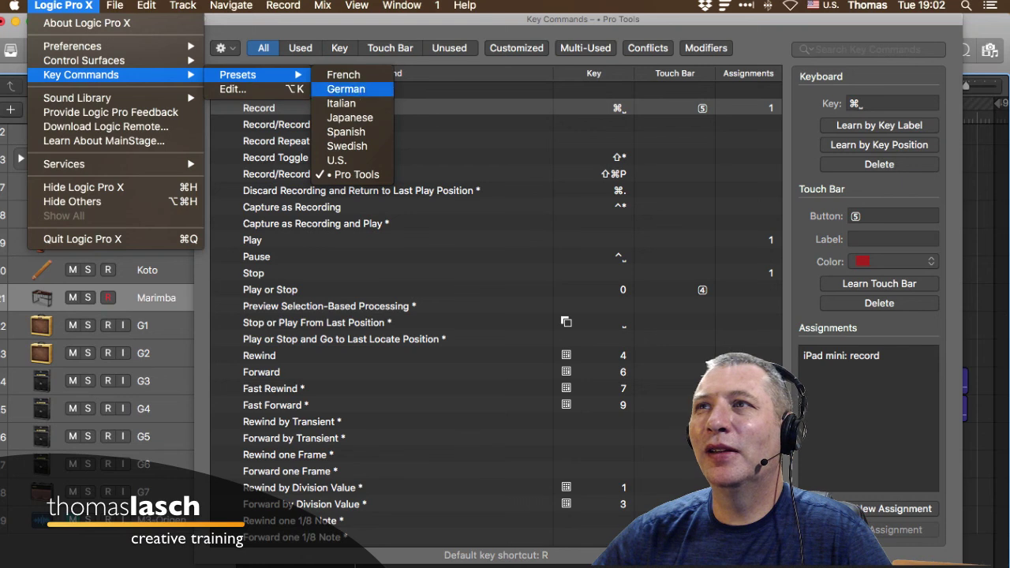
{"action": "left_click", "coordinate": [336, 160]}
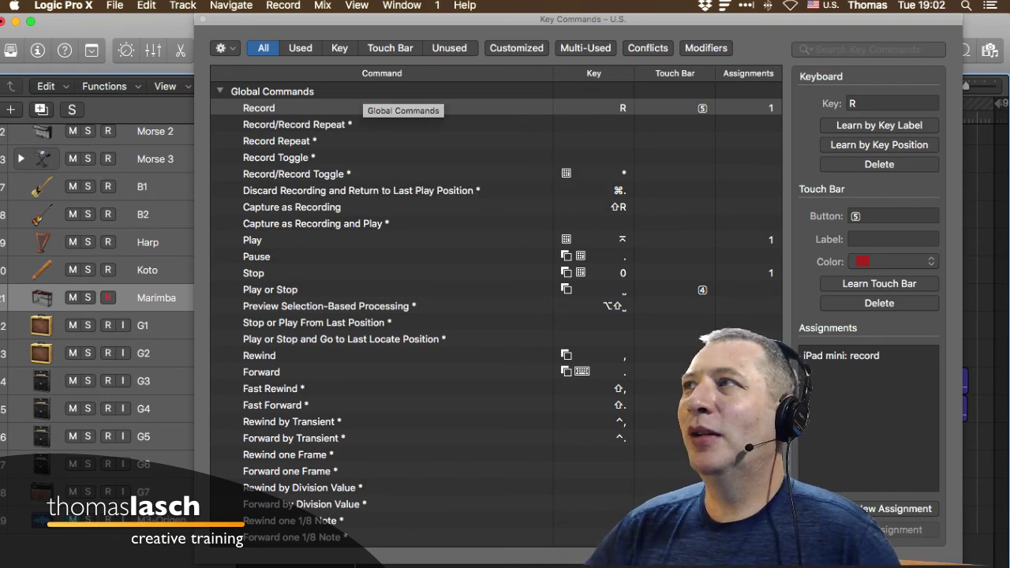
Step: View the key commands filtered by Key and by Used, and look through the start of the Used list
{"action": "left_click", "coordinate": [340, 48]}
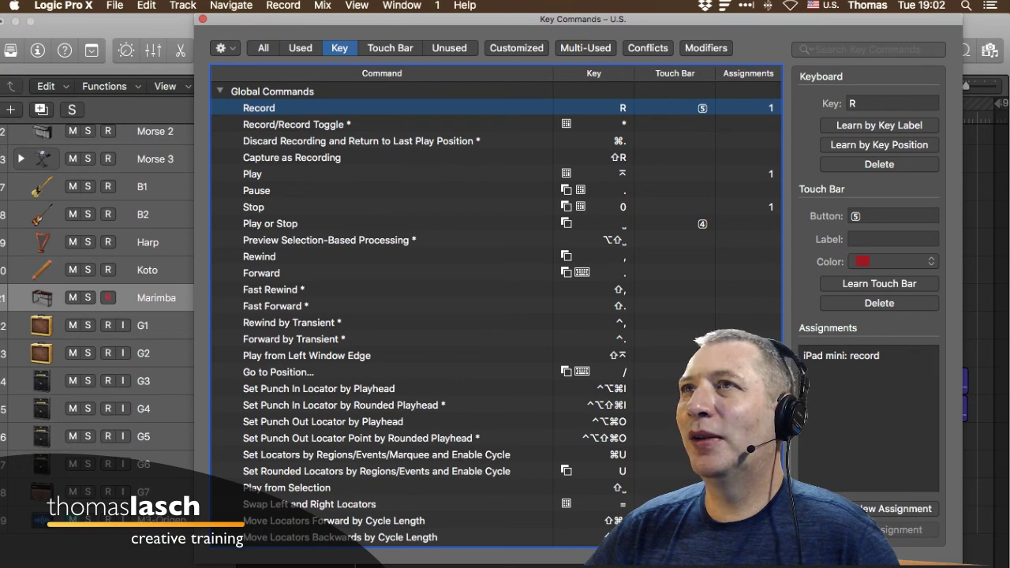
{"action": "left_click", "coordinate": [300, 48]}
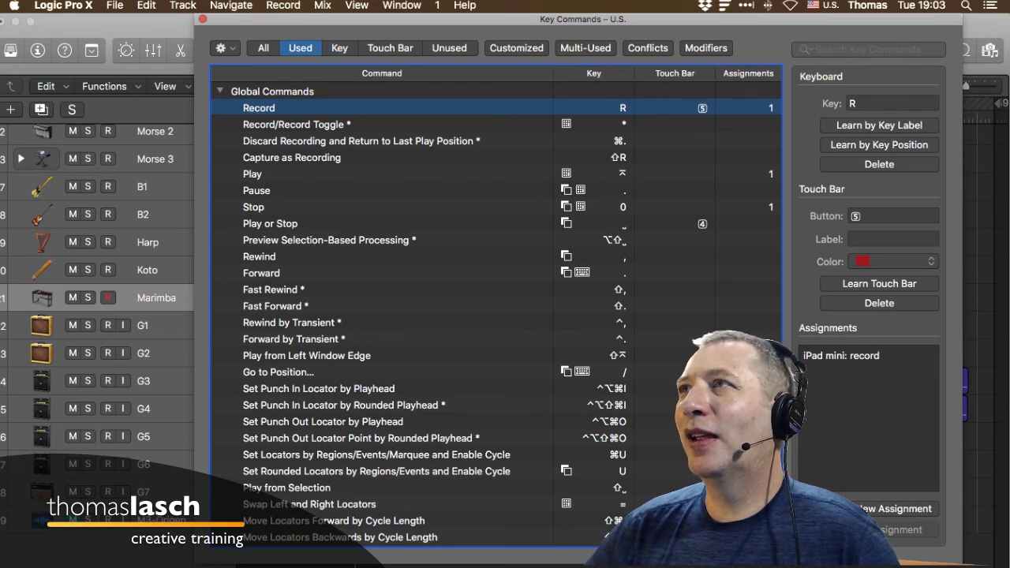
{"action": "scroll", "coordinate": [497, 314], "scroll_direction": "down", "scroll_amount": 10}
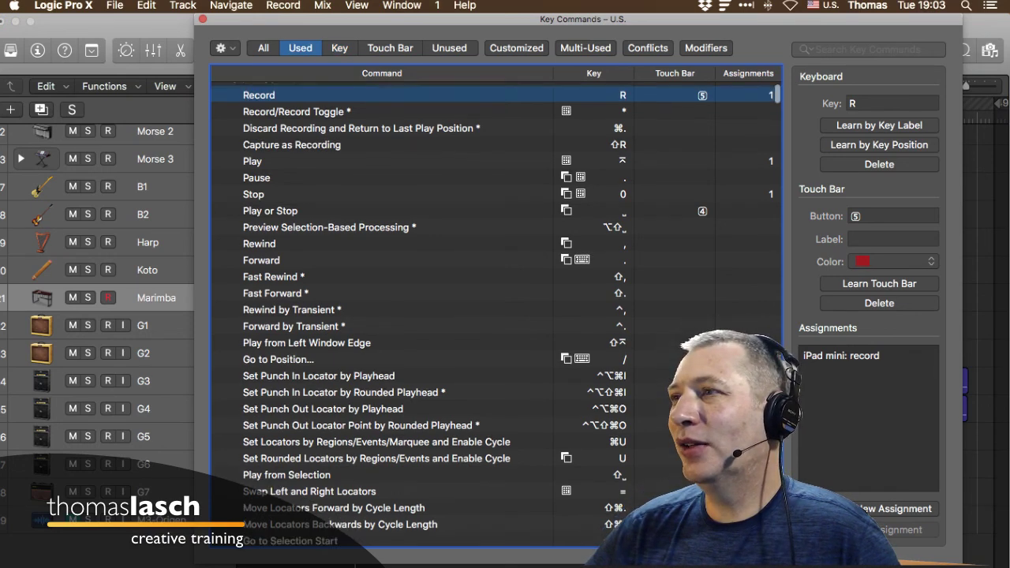
{"action": "scroll", "coordinate": [497, 314], "scroll_direction": "down", "scroll_amount": 2}
{"action": "scroll", "coordinate": [497, 314], "scroll_direction": "up", "scroll_amount": 12}
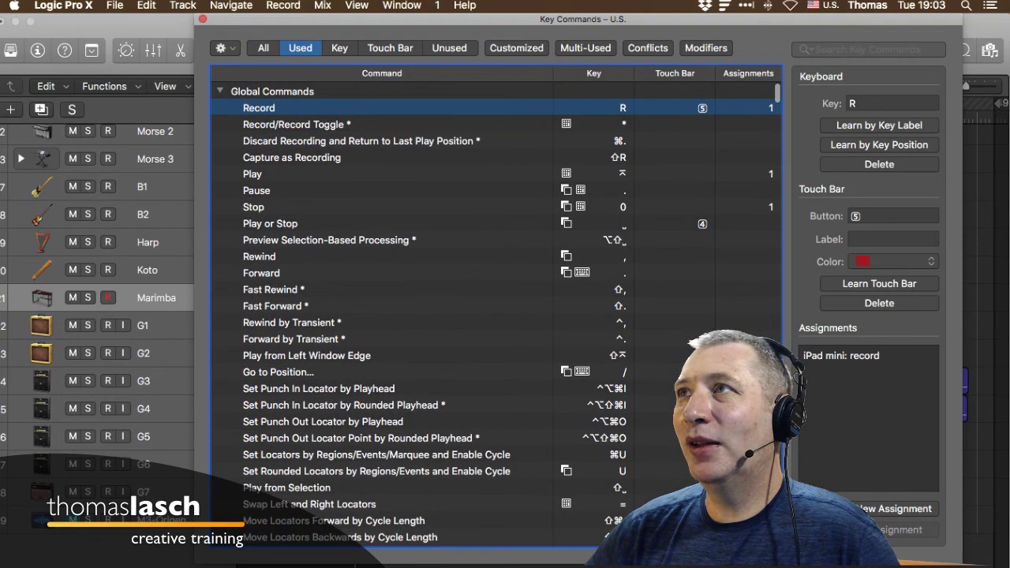
Step: Look through the Customized, Unused, Touch Bar, Key and Used filters, and return to the unfiltered list of all key commands
{"action": "left_click", "coordinate": [517, 48]}
{"action": "left_click", "coordinate": [450, 48]}
{"action": "left_click", "coordinate": [390, 48]}
{"action": "left_click", "coordinate": [339, 48]}
{"action": "left_click", "coordinate": [300, 48]}
{"action": "left_click", "coordinate": [264, 48]}
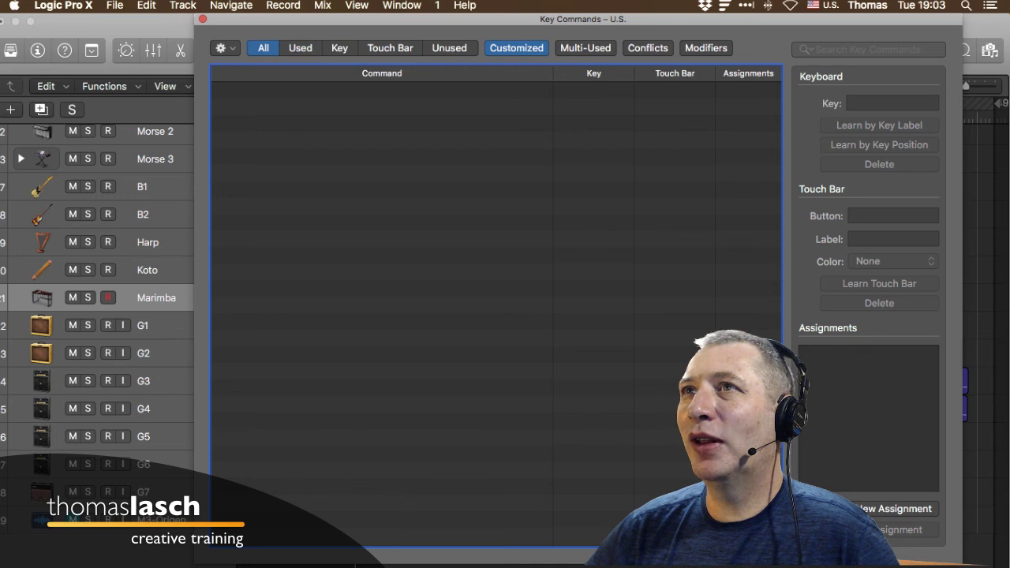
{"action": "left_click", "coordinate": [516, 47]}
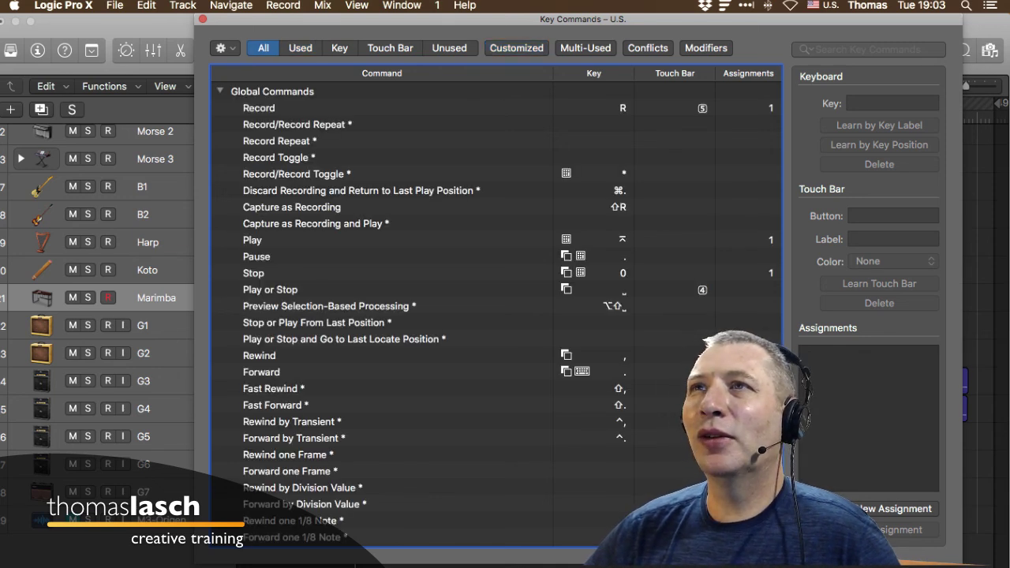
Step: Collapse the key command groups one after another from Global Commands through Main Window Tracks
{"action": "left_click", "coordinate": [219, 92]}
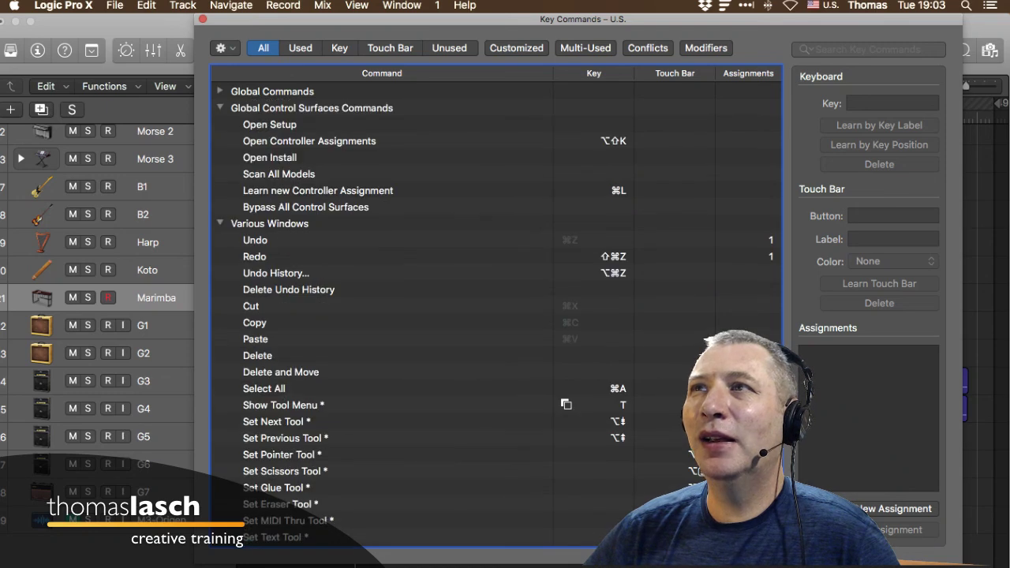
{"action": "left_click", "coordinate": [220, 108]}
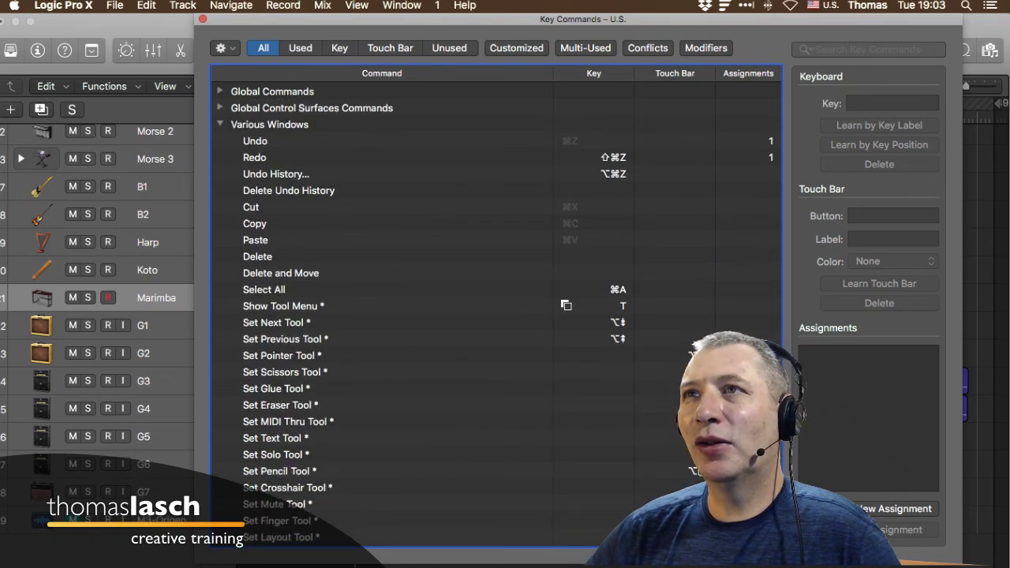
{"action": "left_click", "coordinate": [220, 124]}
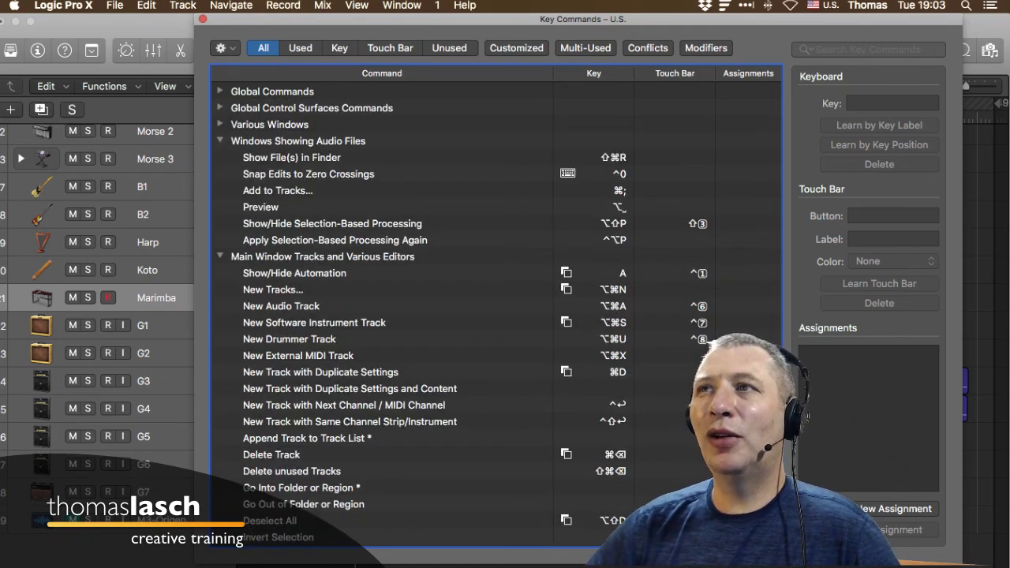
{"action": "left_click", "coordinate": [220, 141]}
{"action": "left_click", "coordinate": [220, 157]}
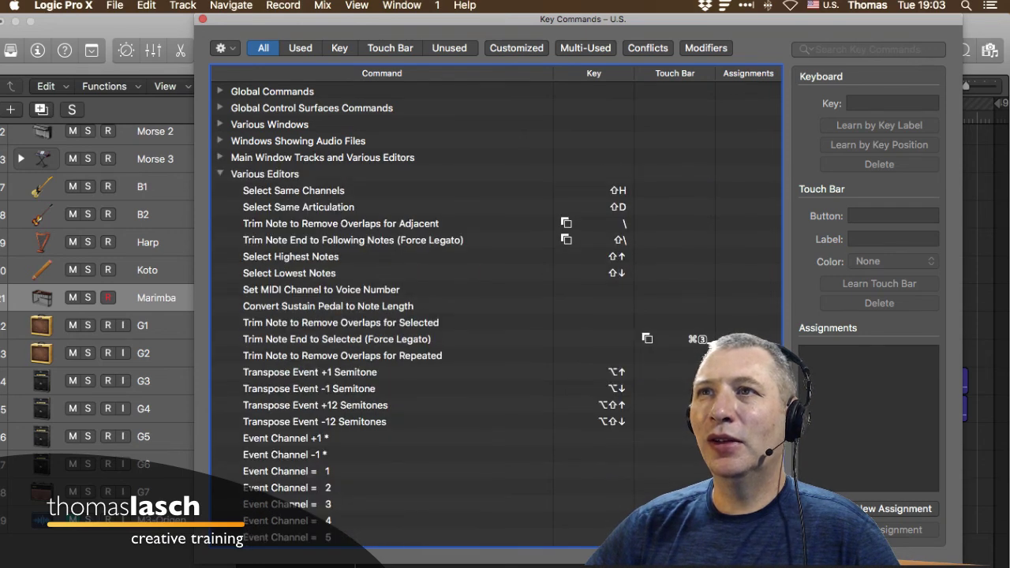
{"action": "left_click", "coordinate": [220, 174]}
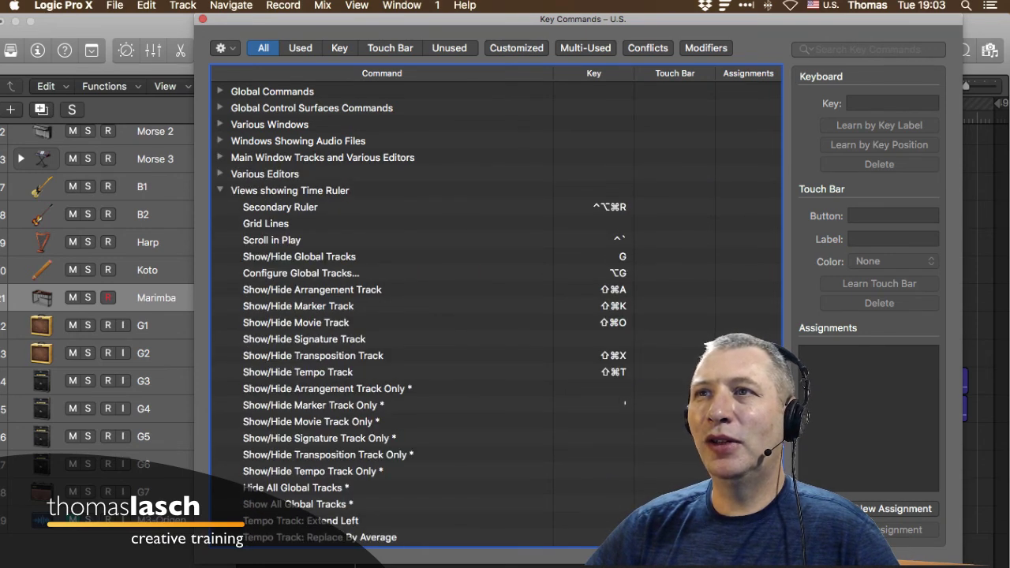
{"action": "left_click", "coordinate": [221, 190]}
{"action": "left_click", "coordinate": [221, 207]}
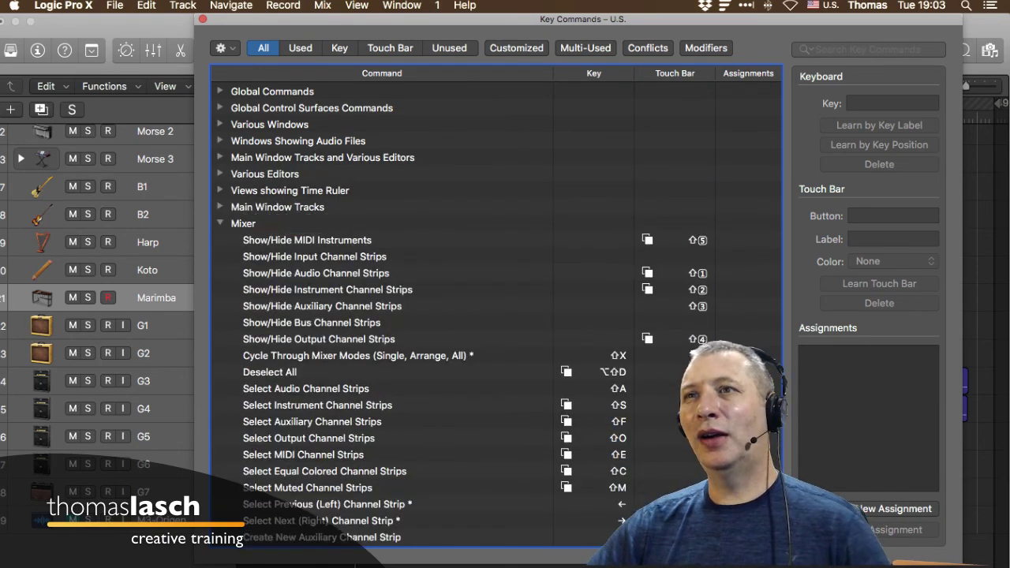
Step: Collapse the remaining key command groups in order from Mixer through Step Input Keyboard
{"action": "left_click", "coordinate": [220, 224]}
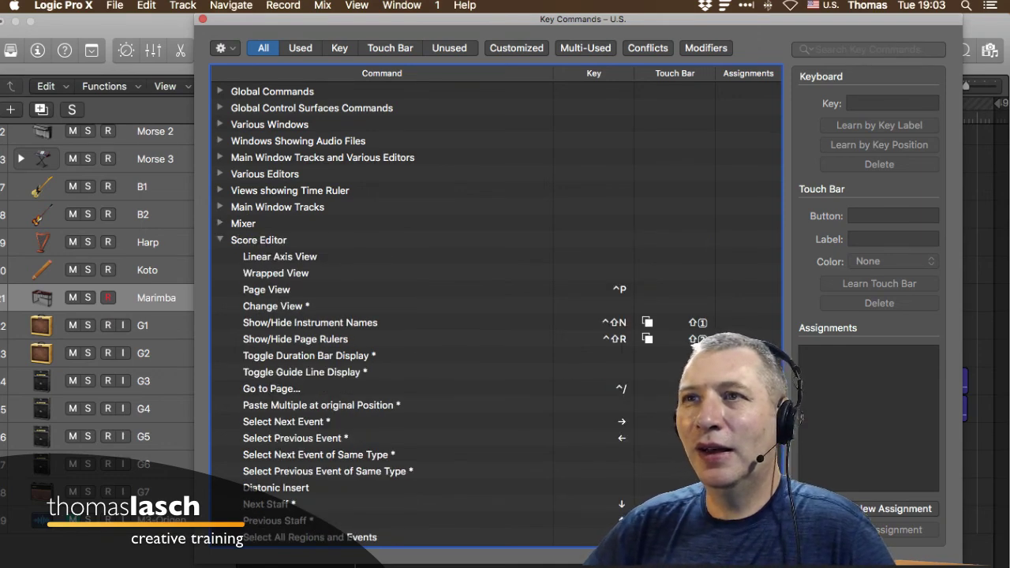
{"action": "left_click", "coordinate": [220, 240]}
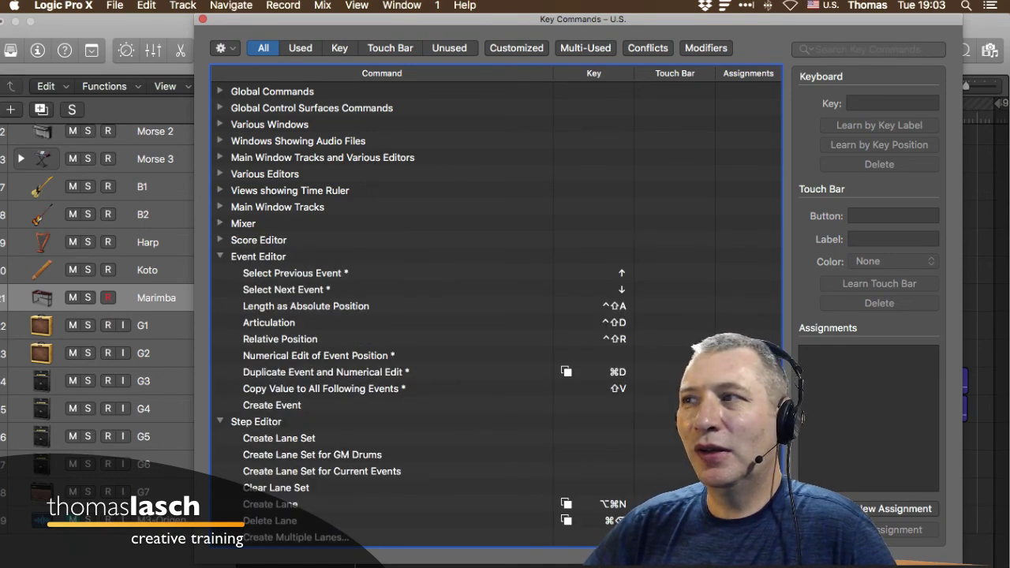
{"action": "left_click", "coordinate": [220, 257]}
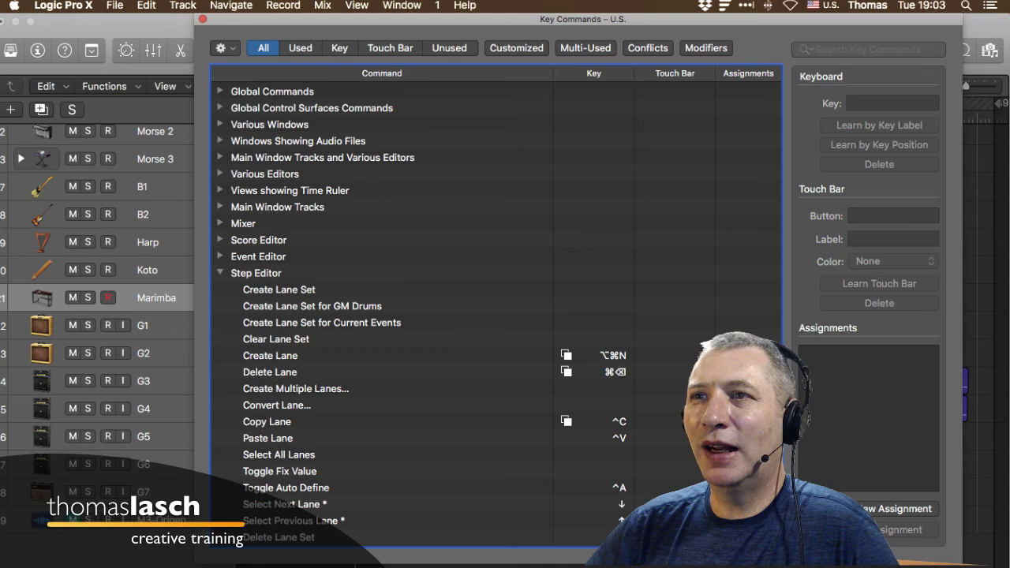
{"action": "left_click", "coordinate": [220, 273]}
{"action": "left_click", "coordinate": [220, 290]}
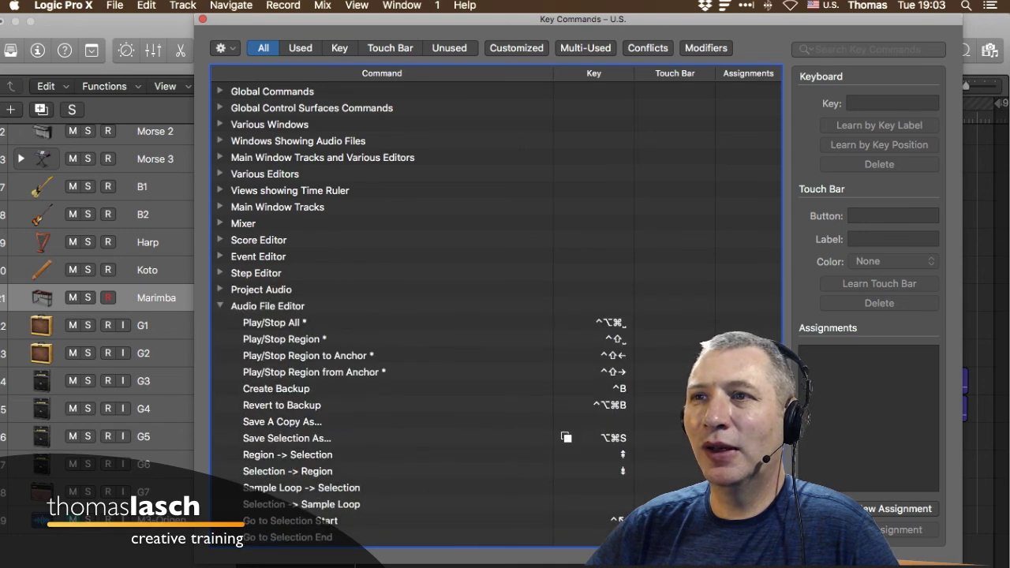
{"action": "left_click", "coordinate": [220, 306]}
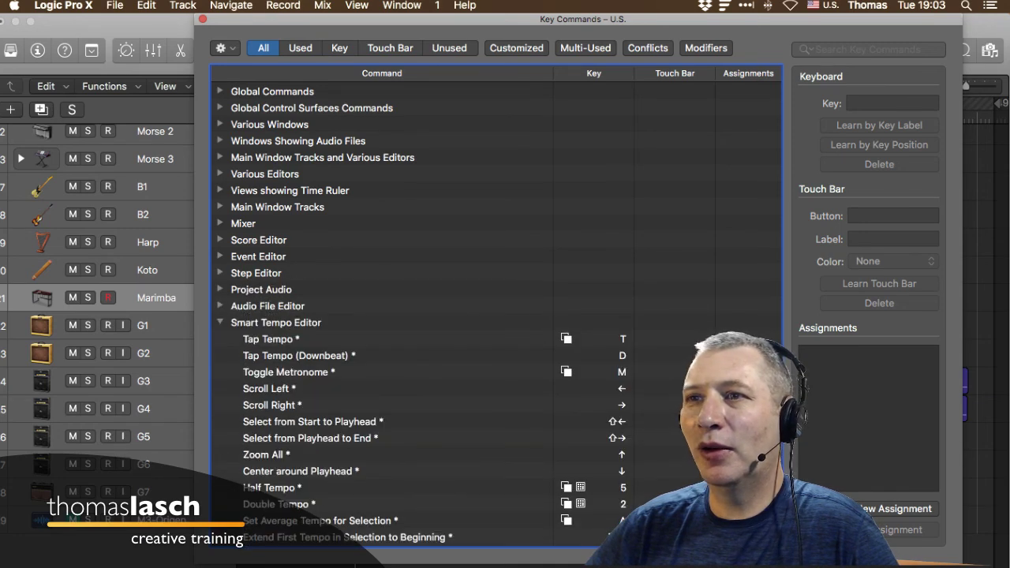
{"action": "left_click", "coordinate": [220, 322]}
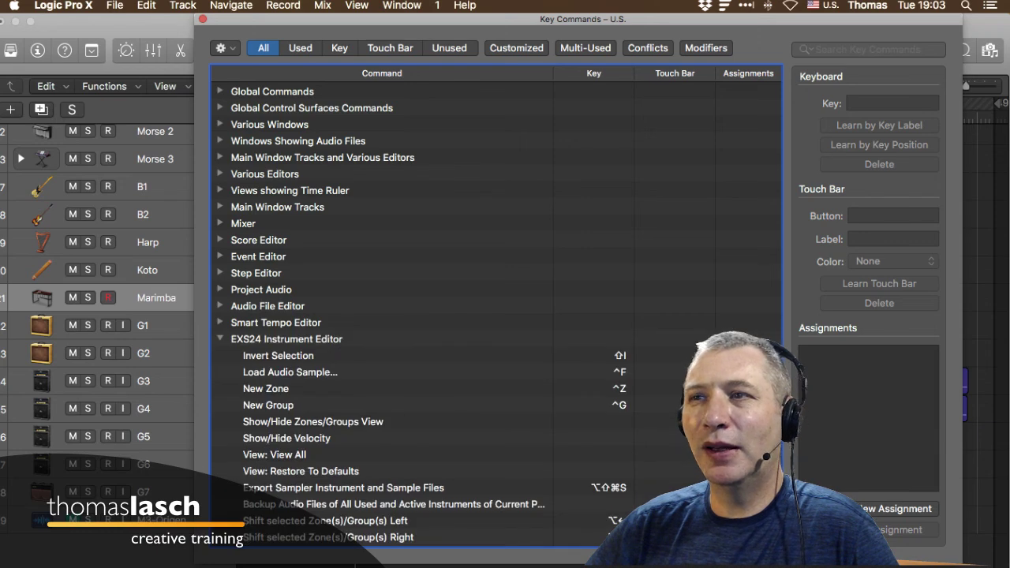
{"action": "left_click", "coordinate": [220, 339]}
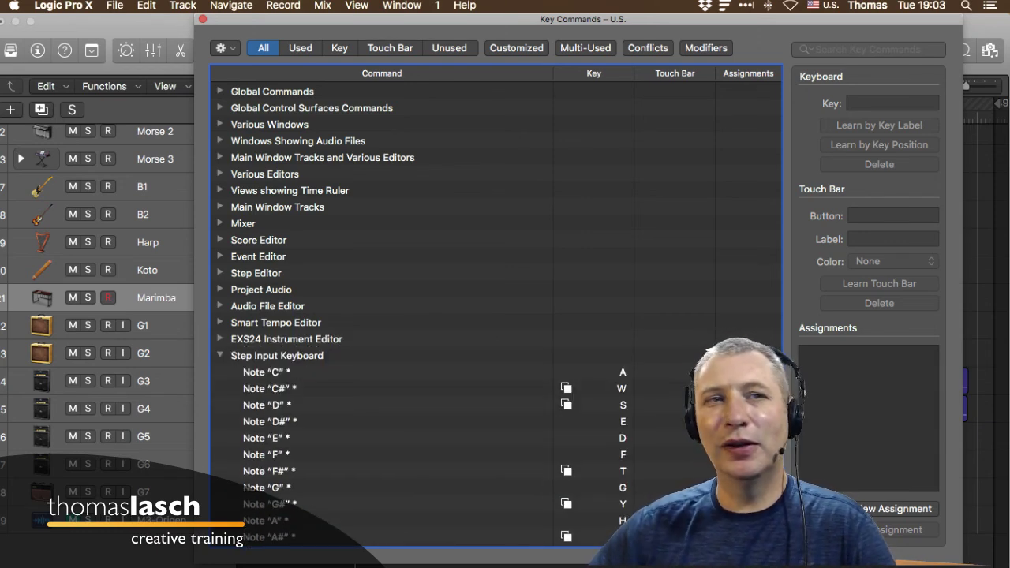
{"action": "left_click", "coordinate": [221, 355]}
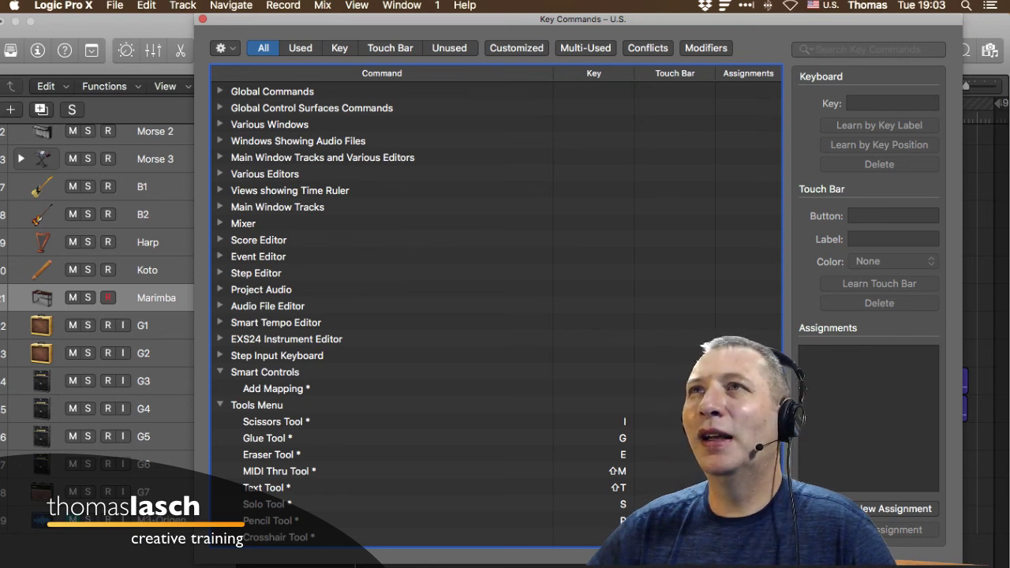
Step: Expand the Global Commands group again and close the Key Commands window
{"action": "left_click", "coordinate": [220, 92]}
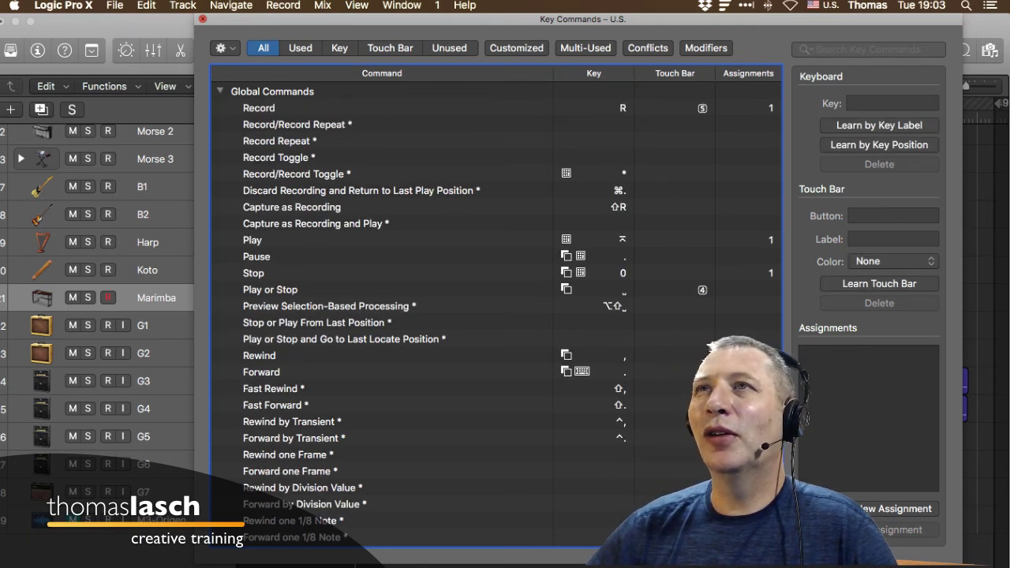
{"action": "left_click", "coordinate": [202, 19]}
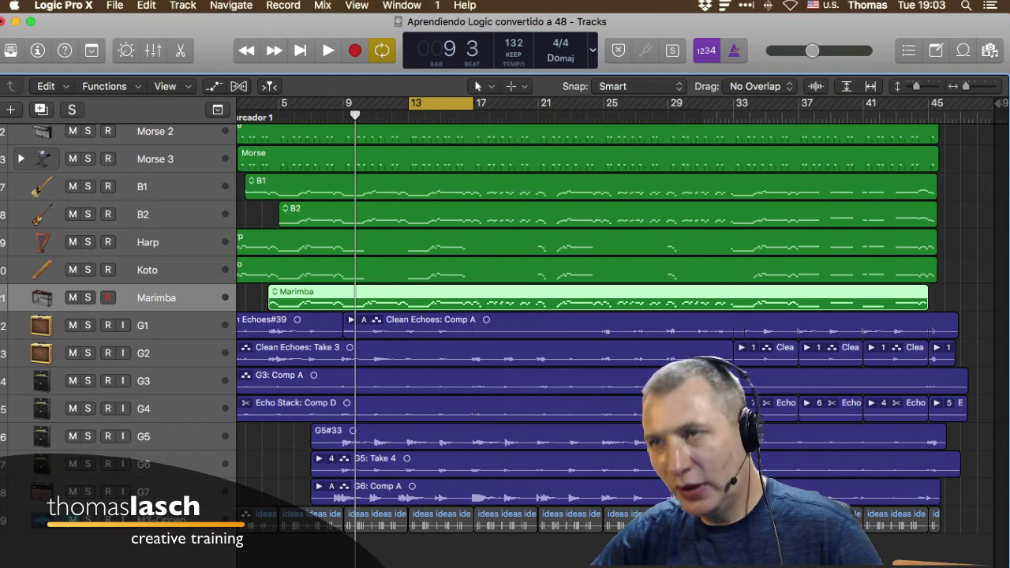
Step: Toggle the zoom that fits the selected Marimba region to the window, and return to the overview of all tracks
{"action": "key", "text": "z"}
{"action": "key", "text": "z"}
{"action": "key", "text": "z"}
{"action": "key", "text": "z"}
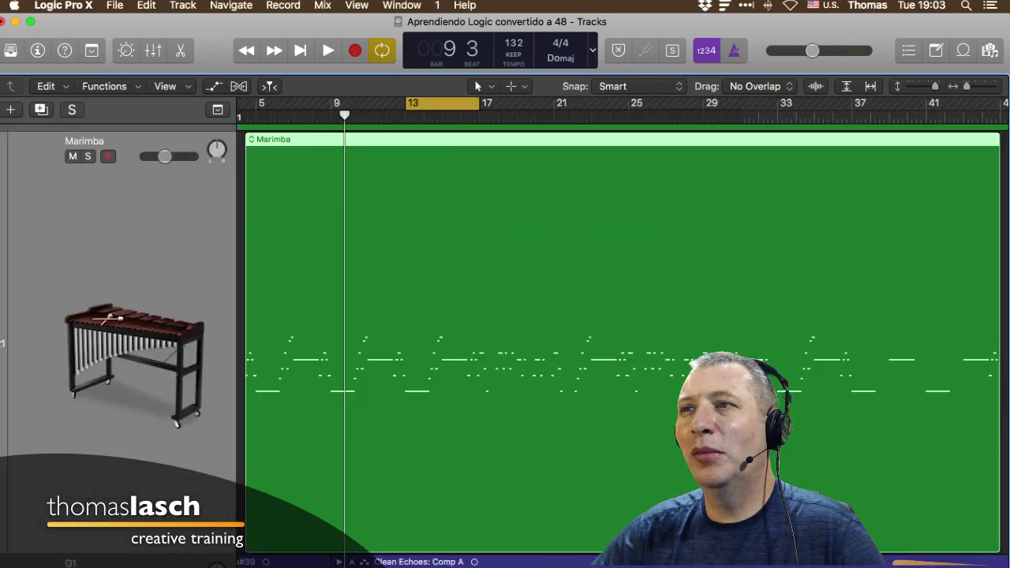
{"action": "key", "text": "super+Left"}
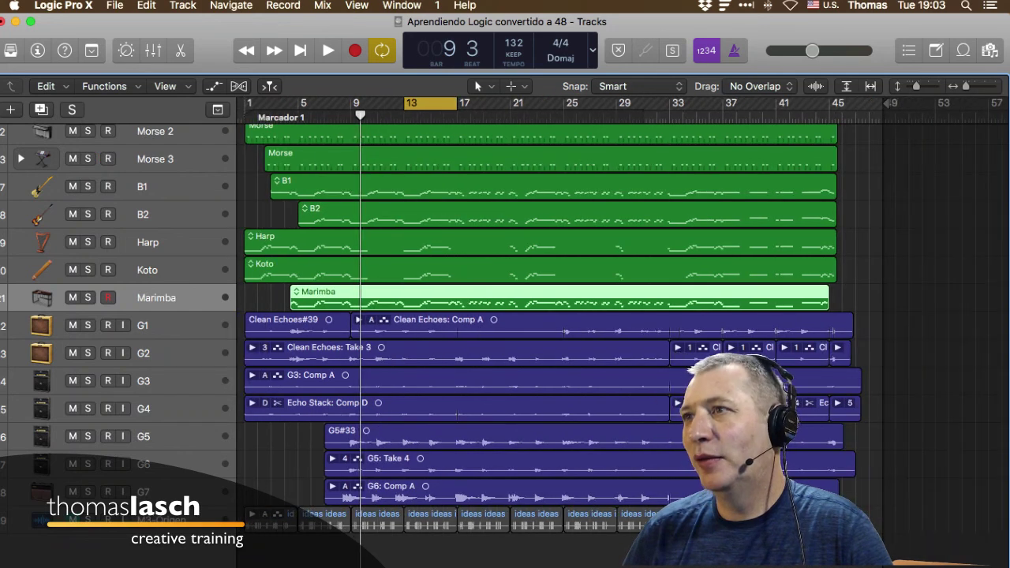
Step: Zoom the tracks area horizontally in and out, and switch Horizontal Auto Zoom on and off again
{"action": "key", "text": "super+Right"}
{"action": "key", "text": "super+Right"}
{"action": "key", "text": "super+Right"}
{"action": "key", "text": "super+Left"}
{"action": "key", "text": "super+Left"}
{"action": "key", "text": "super+Left"}
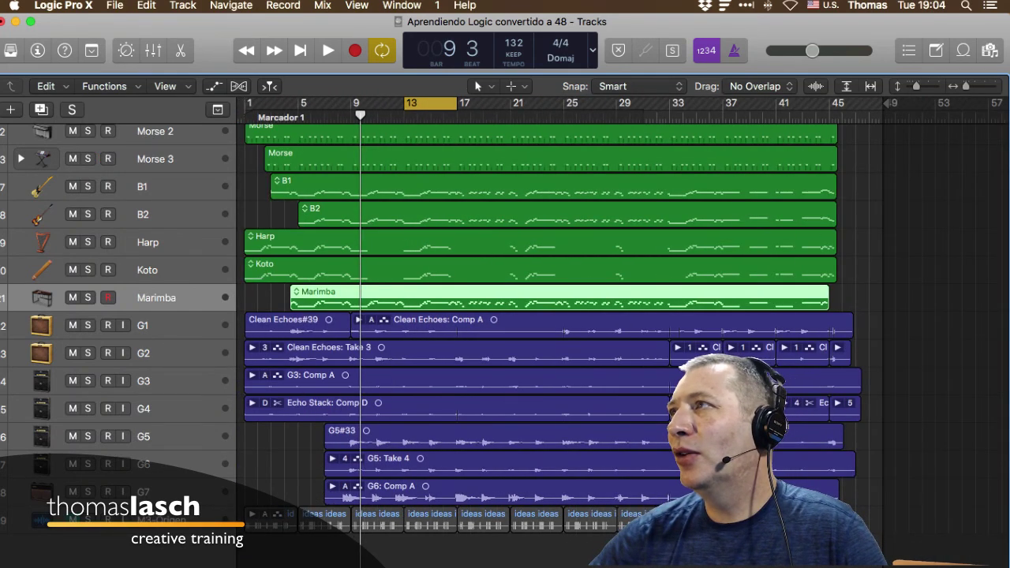
{"action": "key", "text": "super+Right"}
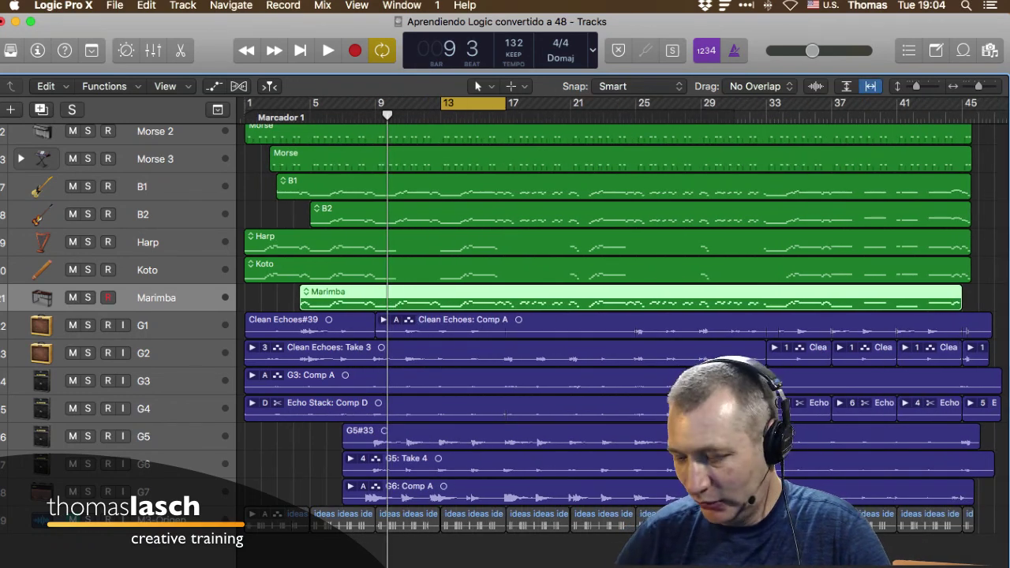
{"action": "key", "text": "super+Left"}
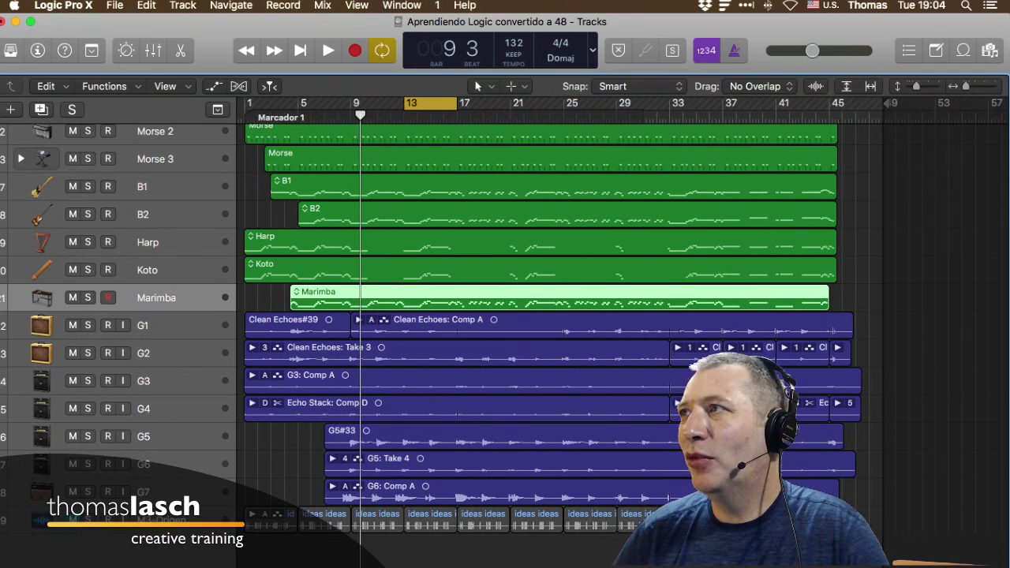
Step: Zoom in horizontally around the playhead, and fit the whole song to the window width with Horizontal Auto Zoom
{"action": "key", "text": "super+Right"}
{"action": "key", "text": "super+Right"}
{"action": "key", "text": "super+Right"}
{"action": "key", "text": "super+Right"}
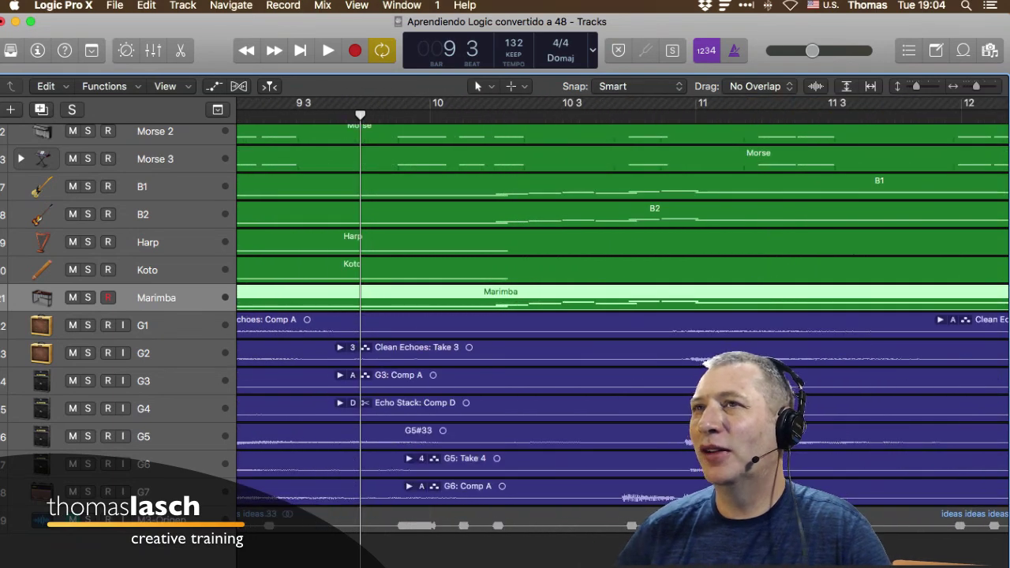
{"action": "key", "text": "z"}
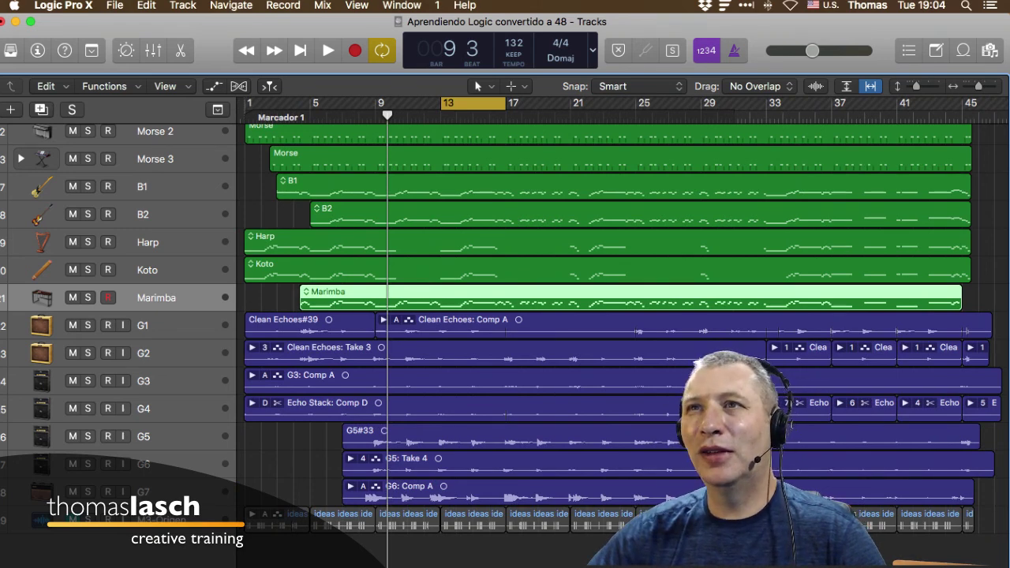
Step: Select the Morse 2 track, enable Vertical Auto Zoom, and return the enlarged track to the same height as the others
{"action": "left_click", "coordinate": [196, 133]}
{"action": "left_click_drag", "start_coordinate": [201, 152], "coordinate": [211, 428]}
{"action": "left_click", "coordinate": [847, 87]}
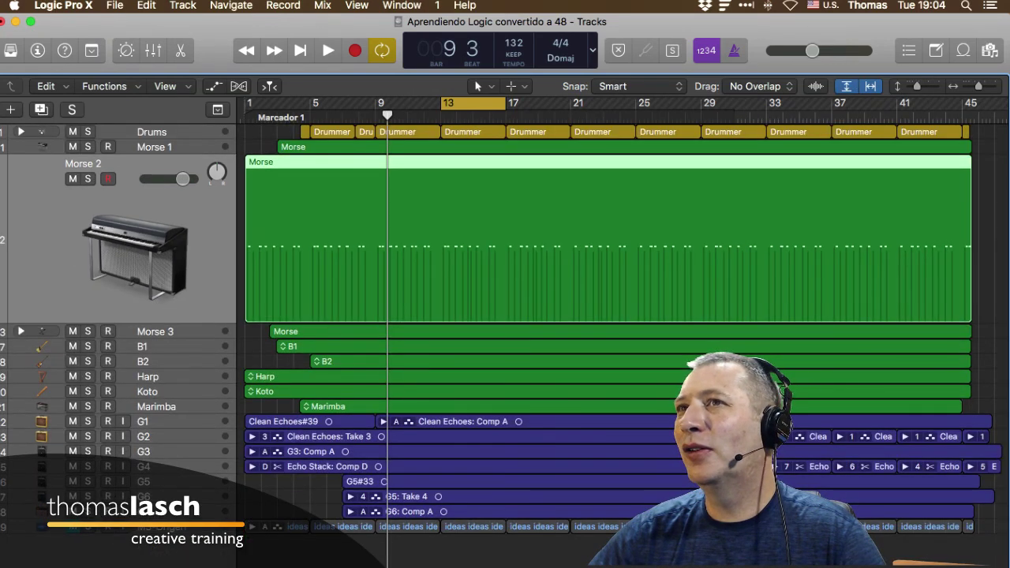
{"action": "left_click", "coordinate": [847, 87]}
{"action": "left_click", "coordinate": [847, 86]}
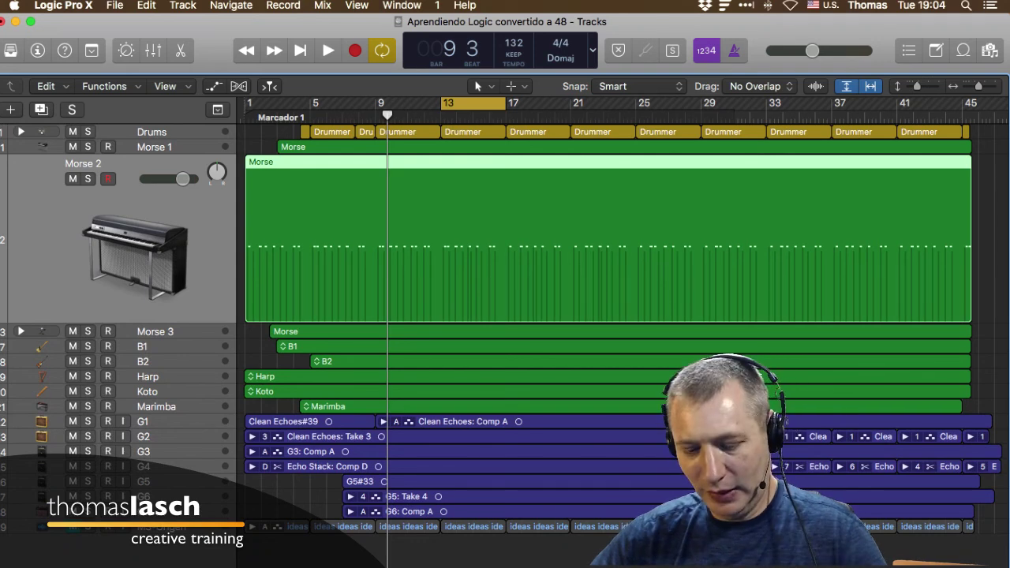
{"action": "key", "text": "ctrl+z"}
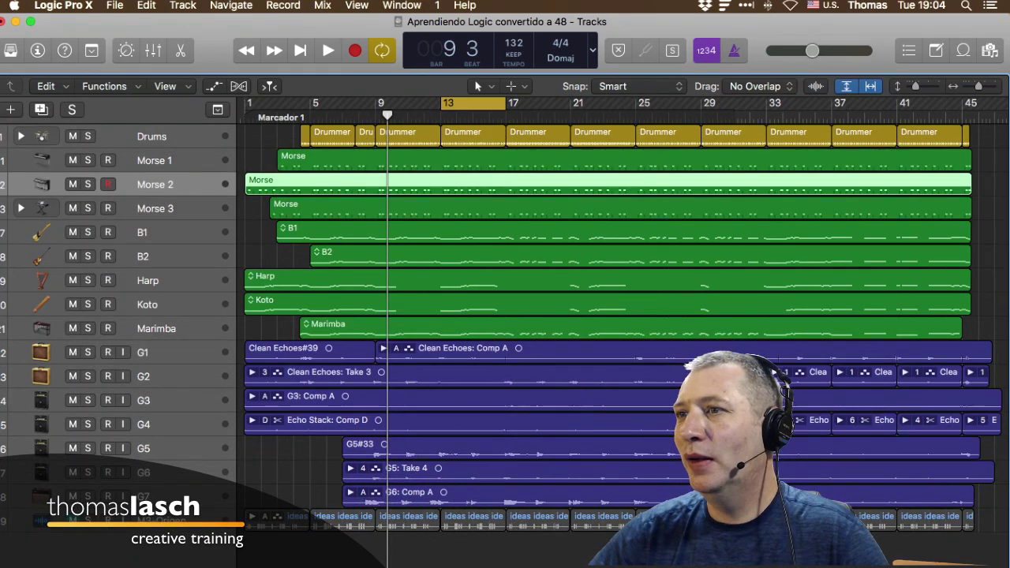
Step: Enlarge and reduce the waveforms in the audio regions several times, finishing with Waveform Zoom switched off
{"action": "key", "text": "super+plus"}
{"action": "key", "text": "super+minus"}
{"action": "key", "text": "super+plus"}
{"action": "key", "text": "super+minus"}
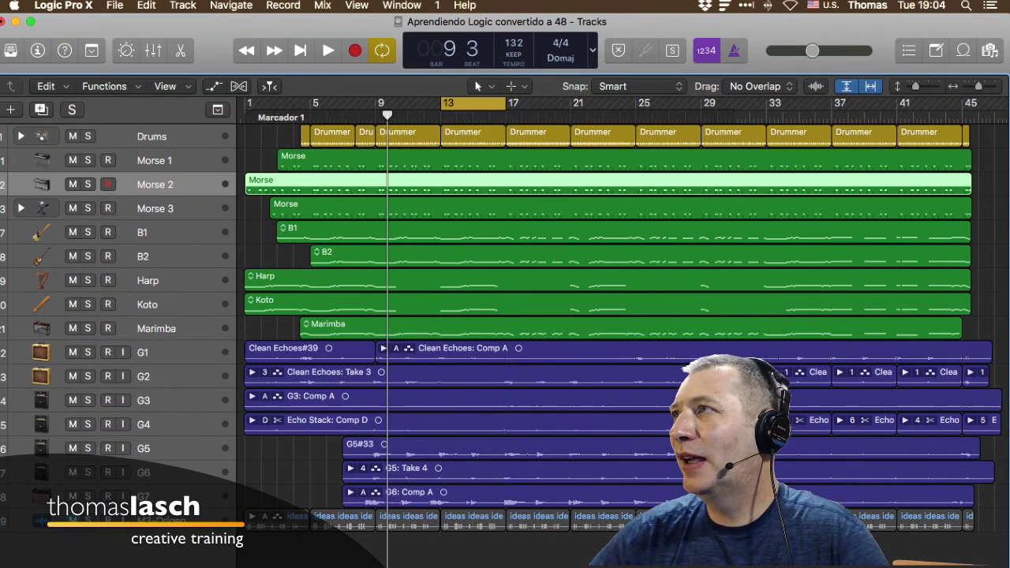
{"action": "key", "text": "super+plus"}
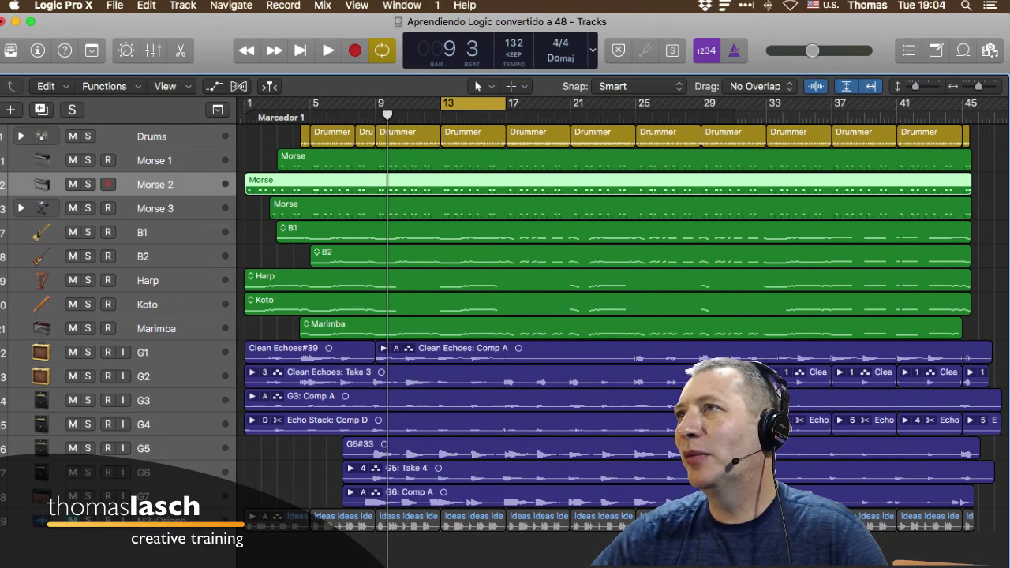
{"action": "left_click", "coordinate": [817, 86]}
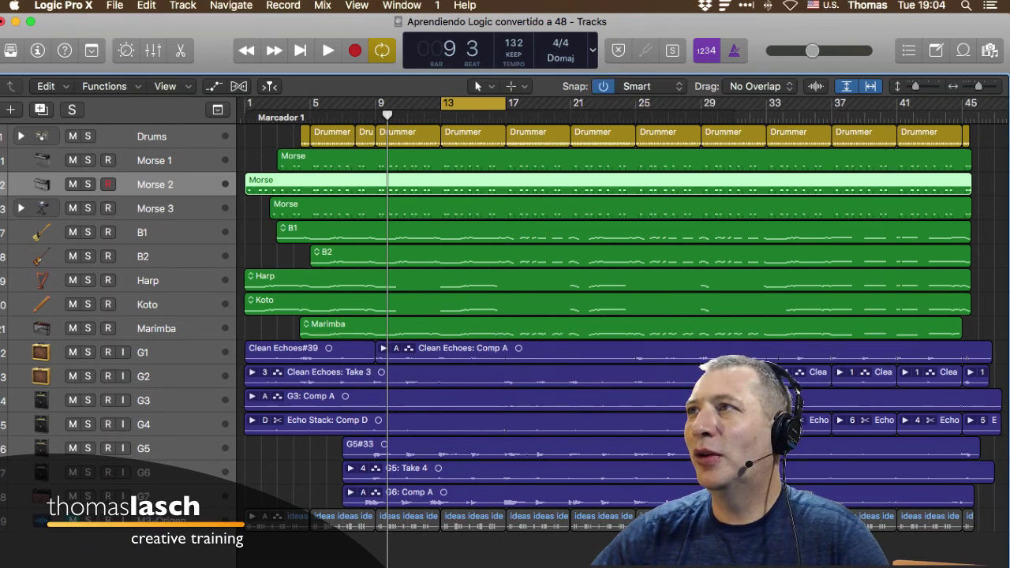
Step: Set the snap mode to Smart, select the Morse 1 region, and toggle Snap to Grid
{"action": "left_click", "coordinate": [643, 86]}
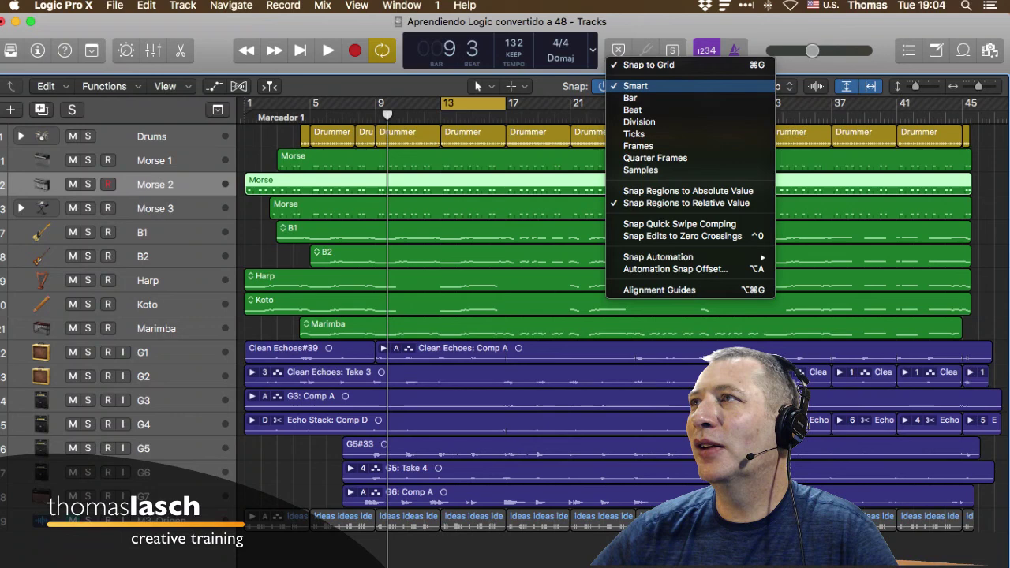
{"action": "left_click", "coordinate": [636, 87]}
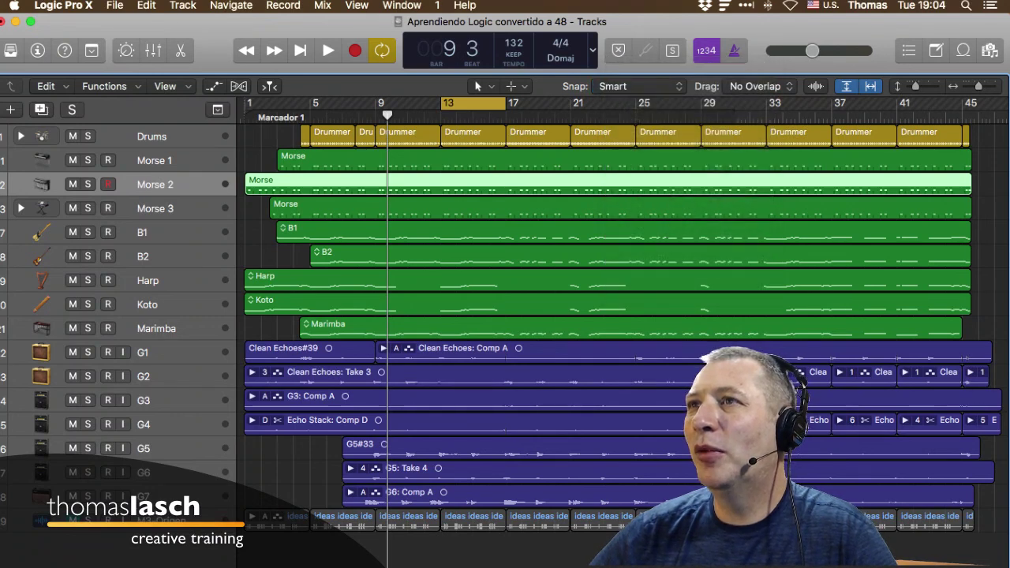
{"action": "mouse_move", "coordinate": [419, 166]}
{"action": "left_mouse_down"}
{"action": "mouse_move", "coordinate": [447, 167]}
{"action": "mouse_move", "coordinate": [417, 167]}
{"action": "left_mouse_up"}
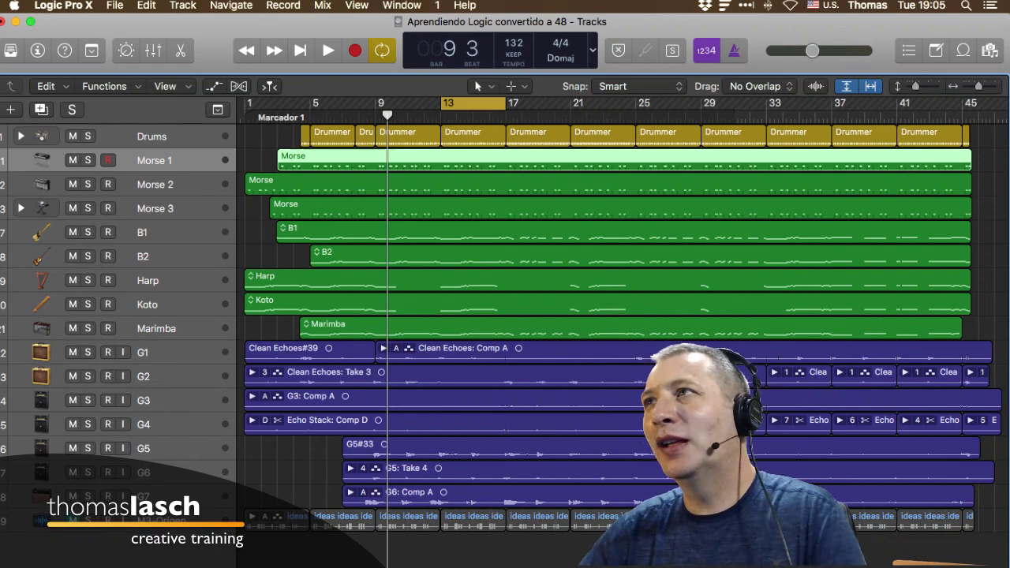
{"action": "left_click", "coordinate": [636, 87]}
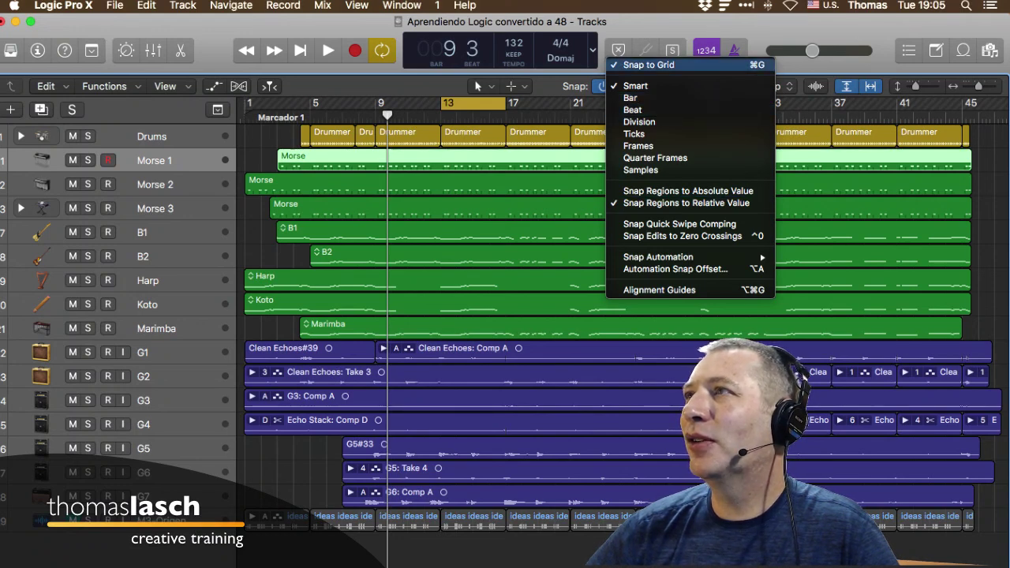
{"action": "left_click", "coordinate": [649, 65]}
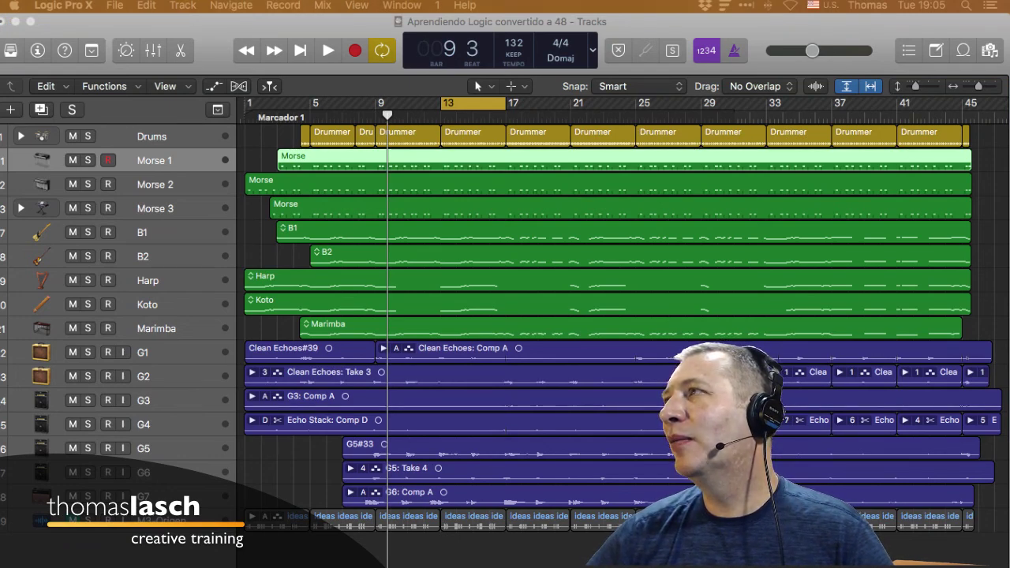
Step: Show and hide the project audio browser, and open the Apple Loops browser
{"action": "key", "text": "f"}
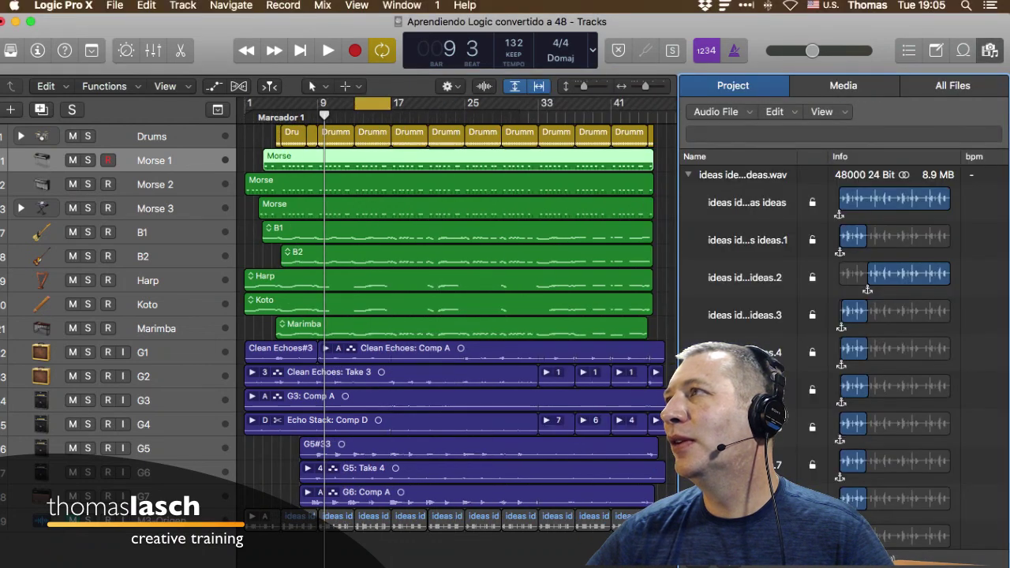
{"action": "key", "text": "f"}
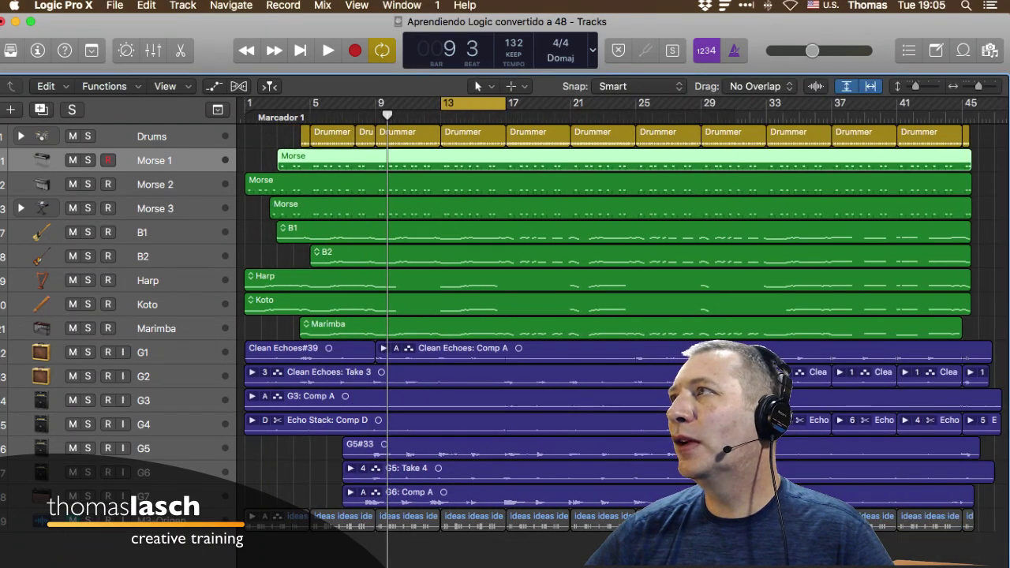
{"action": "key", "text": "o"}
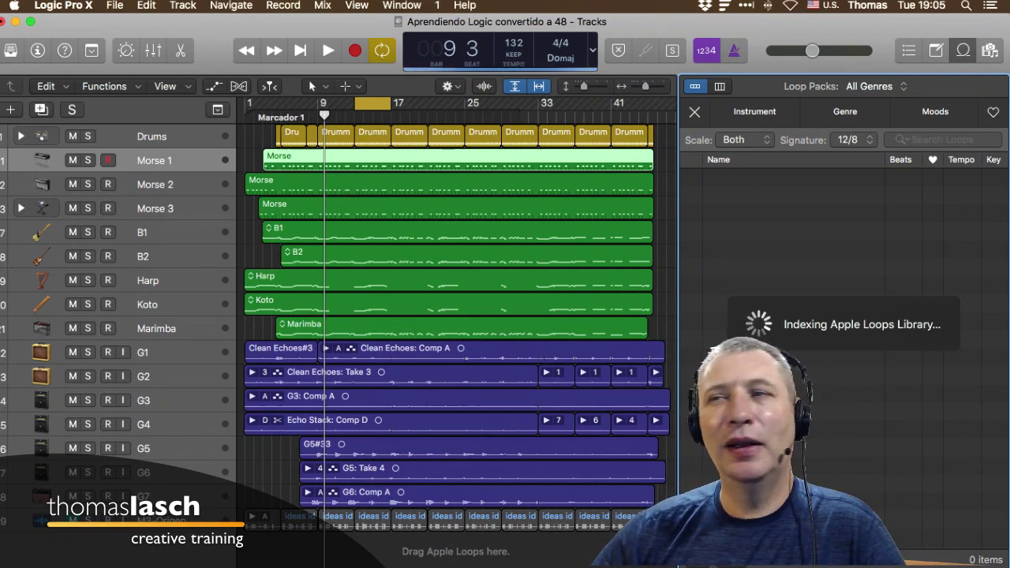
Step: Select the Morse 2 track and mute and unmute its region several times
{"action": "left_click", "coordinate": [156, 185]}
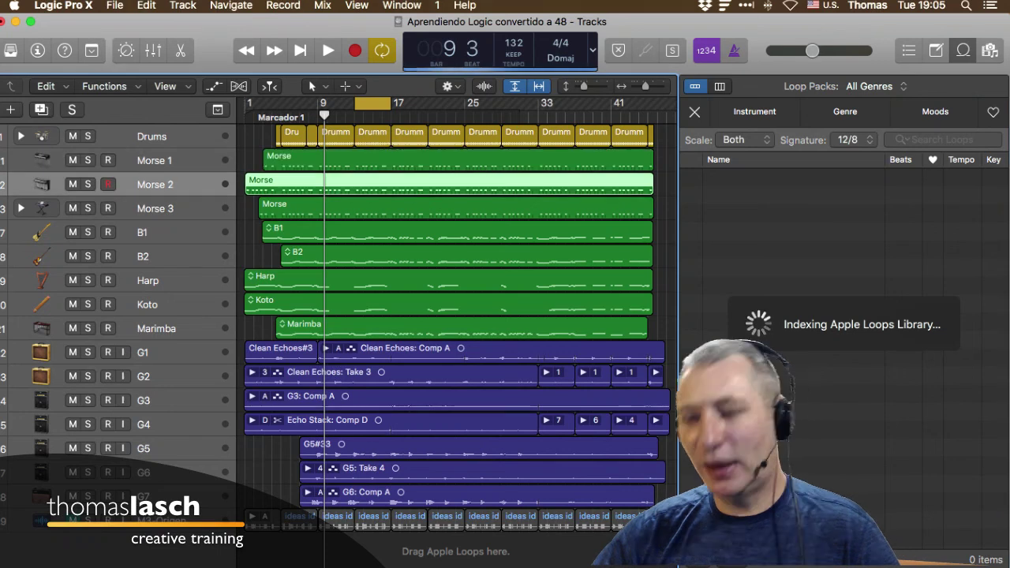
{"action": "key", "text": "ctrl+m"}
{"action": "key", "text": "ctrl+m"}
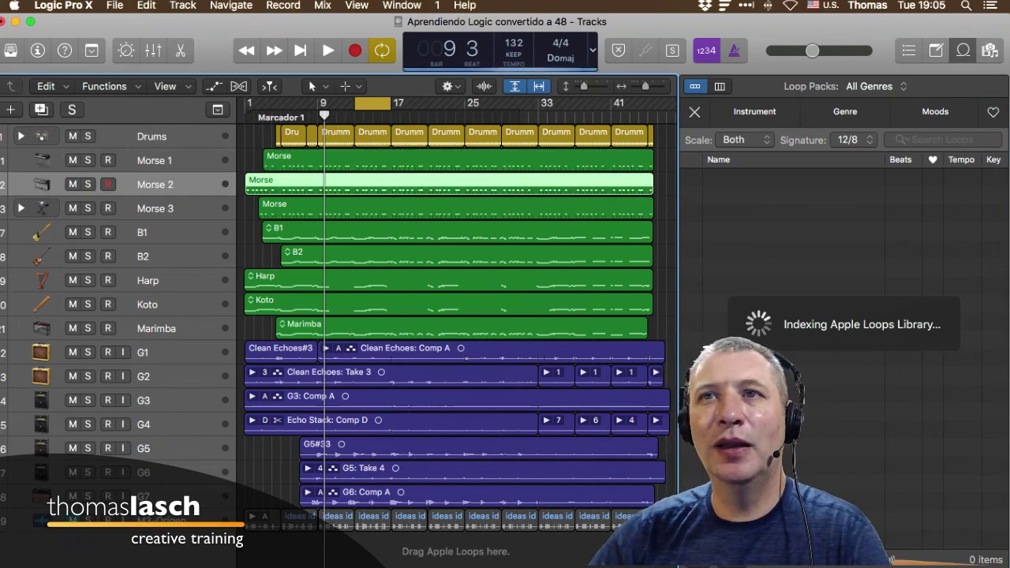
{"action": "key", "text": "ctrl+m"}
{"action": "key", "text": "ctrl+m"}
{"action": "key", "text": "ctrl+m"}
{"action": "key", "text": "ctrl+m"}
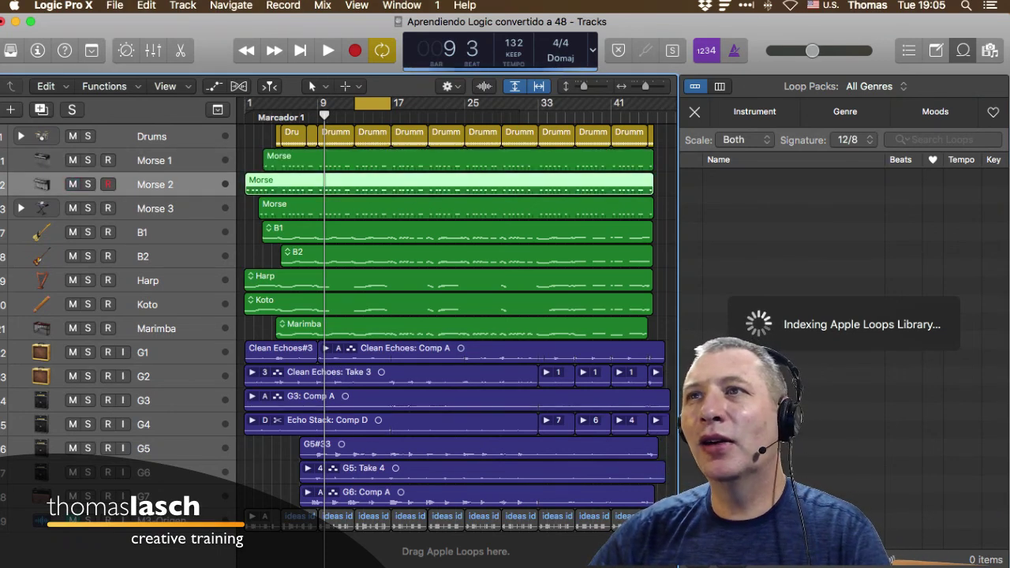
Step: Enlarge the Morse 2 track's height and toggle its region's mute repeatedly, leaving the region unmuted
{"action": "left_click_drag", "start_coordinate": [210, 210], "coordinate": [211, 261]}
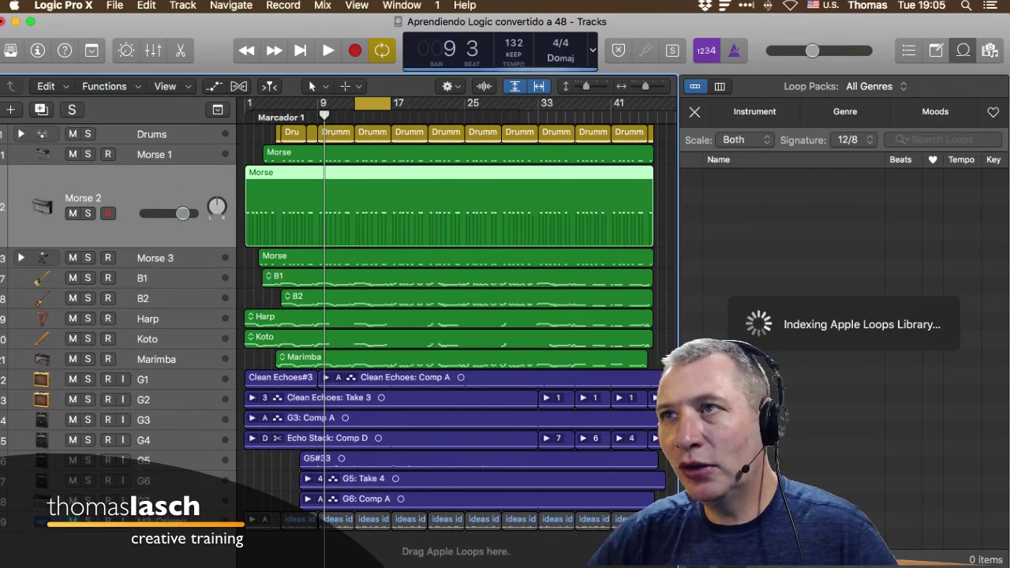
{"action": "key", "text": "ctrl+m"}
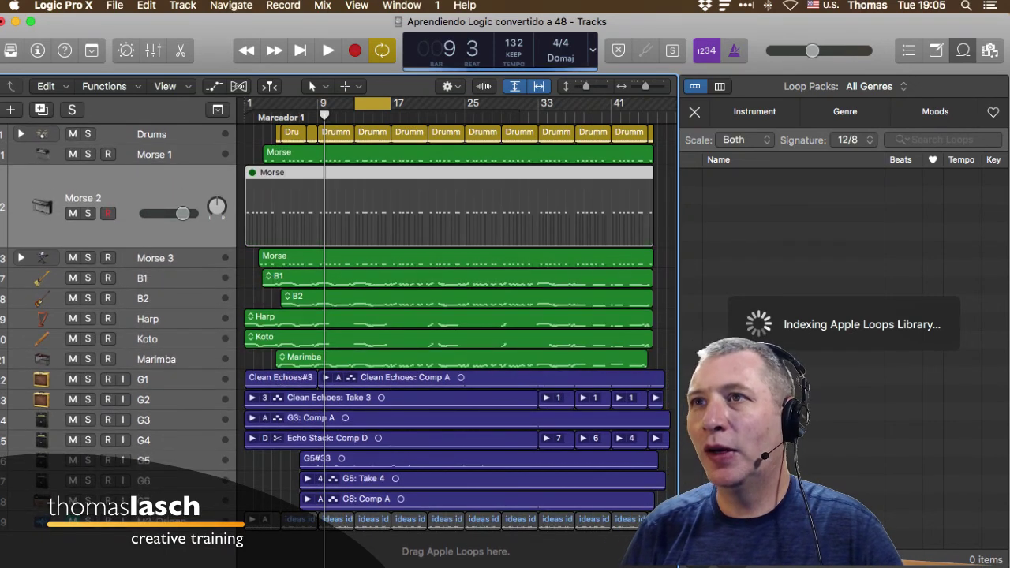
{"action": "key", "text": "ctrl+m"}
{"action": "key", "text": "ctrl+m"}
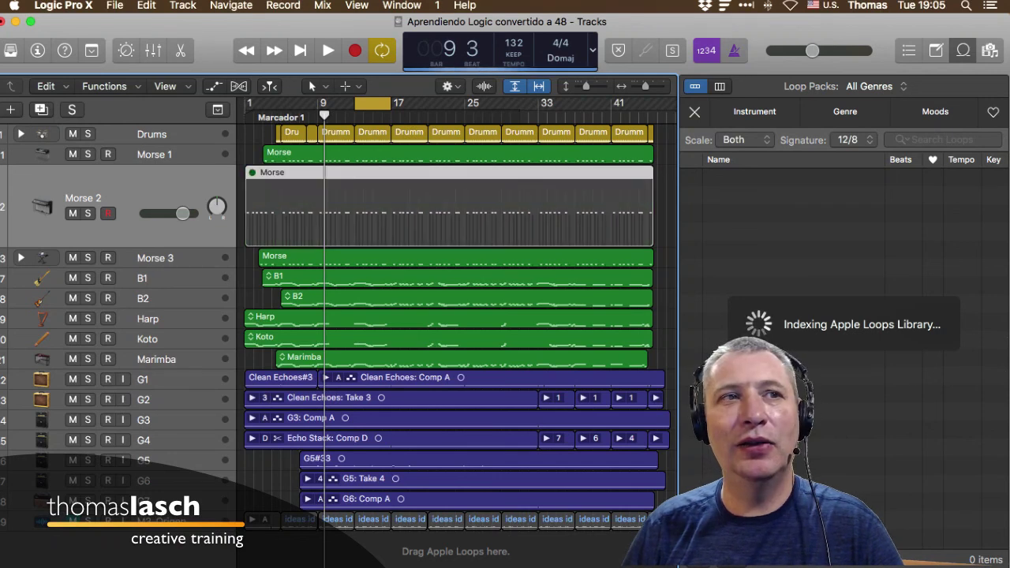
{"action": "key", "text": "ctrl+m"}
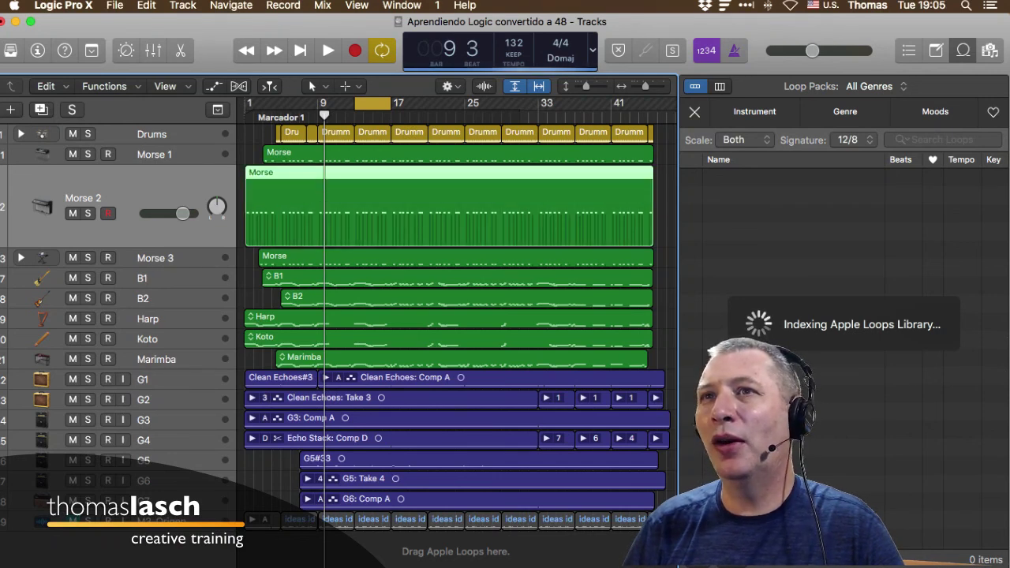
{"action": "key", "text": "ctrl+m"}
{"action": "key", "text": "ctrl+m"}
{"action": "key", "text": "ctrl+m"}
{"action": "key", "text": "ctrl+m"}
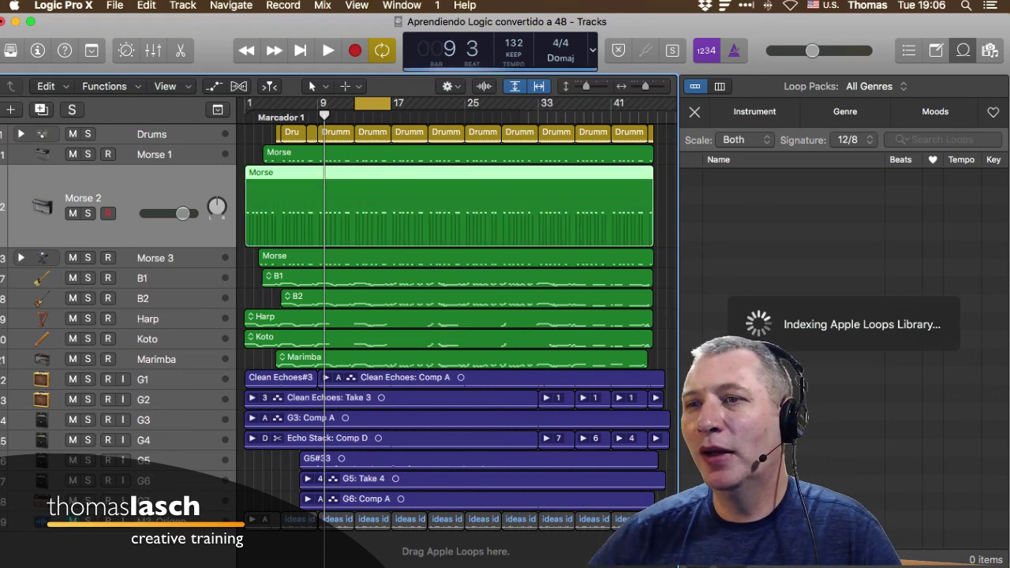
Step: Enlarge the G1 track's height, select its Clean Echoes#39 region at the start, and mute that region
{"action": "left_click_drag", "start_coordinate": [134, 388], "coordinate": [134, 449]}
{"action": "left_click", "coordinate": [282, 377]}
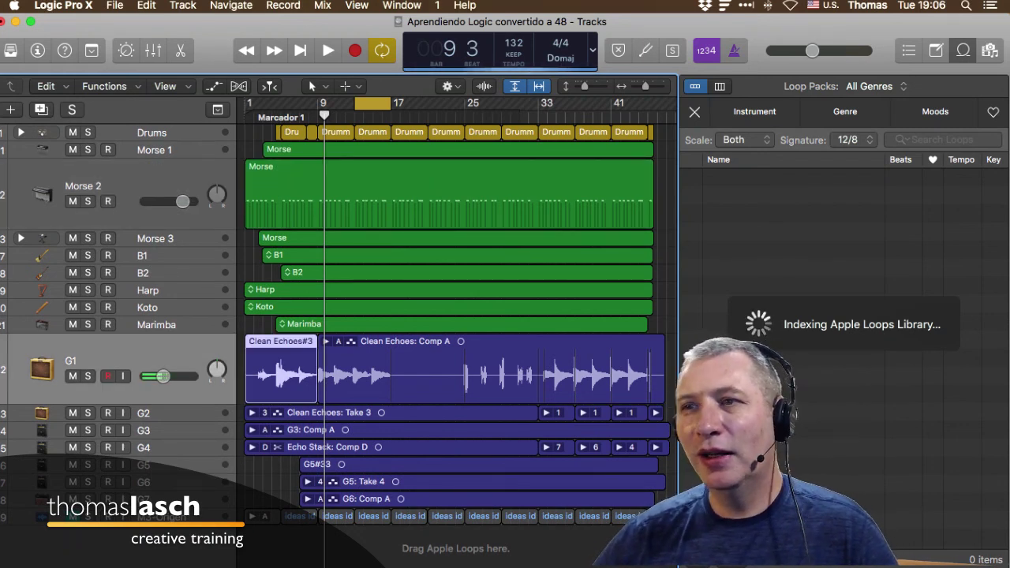
{"action": "key", "text": "ctrl+m"}
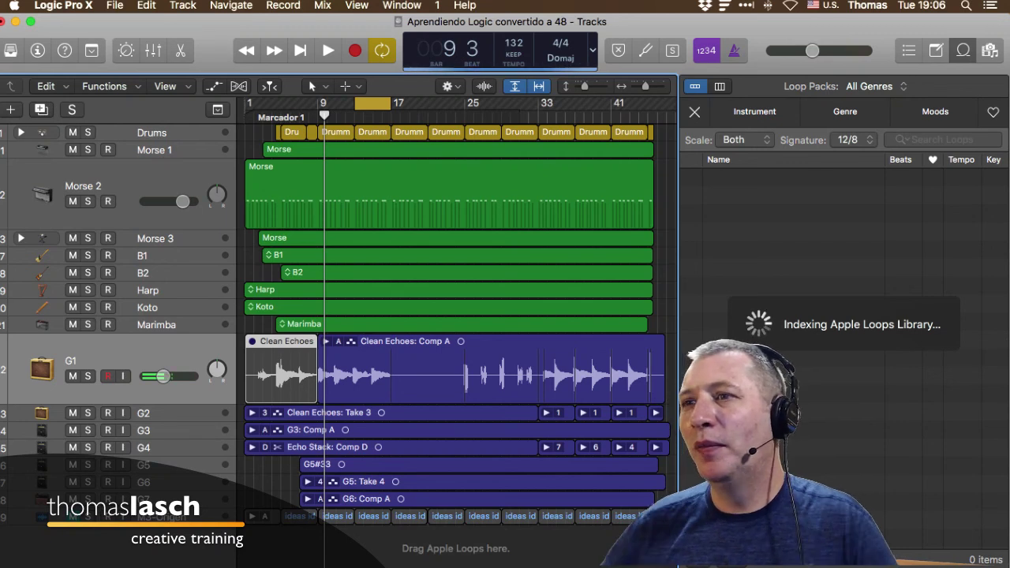
Step: Show the Note Pad, Event list, project audio browser and loop browser in turn, finishing on the Event list
{"action": "left_click", "coordinate": [936, 50]}
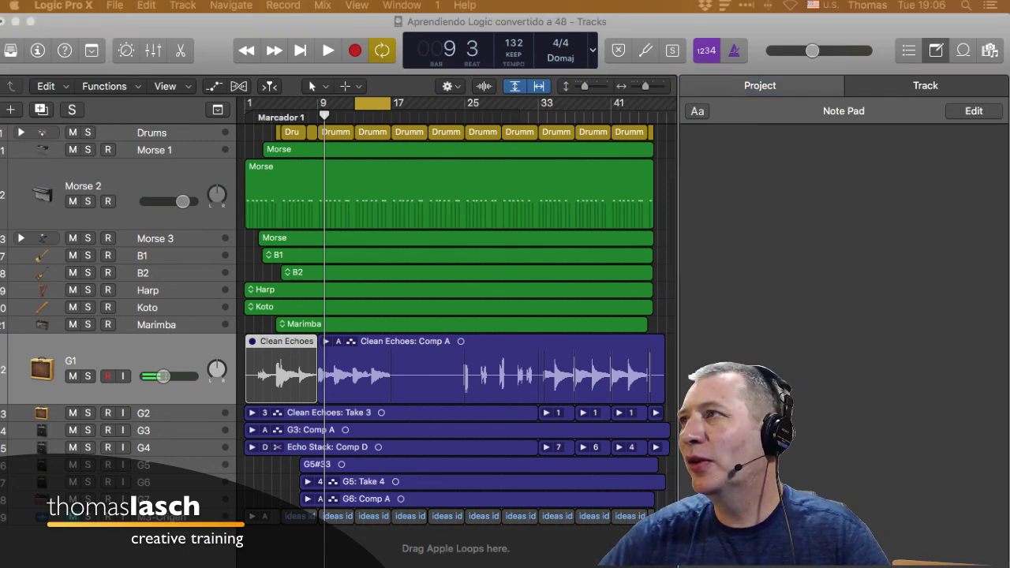
{"action": "mouse_move", "coordinate": [330, 531]}
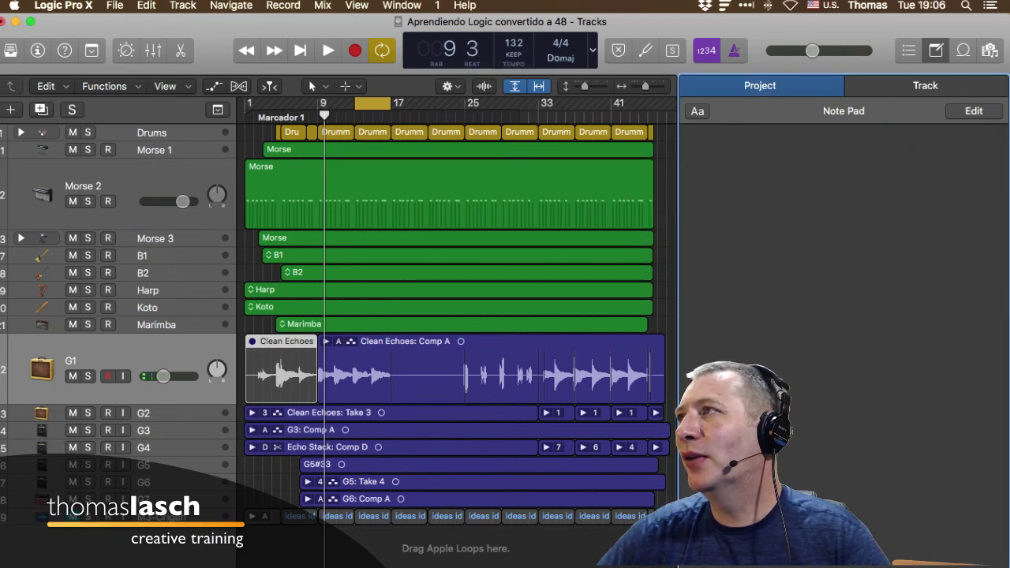
{"action": "key", "text": "e"}
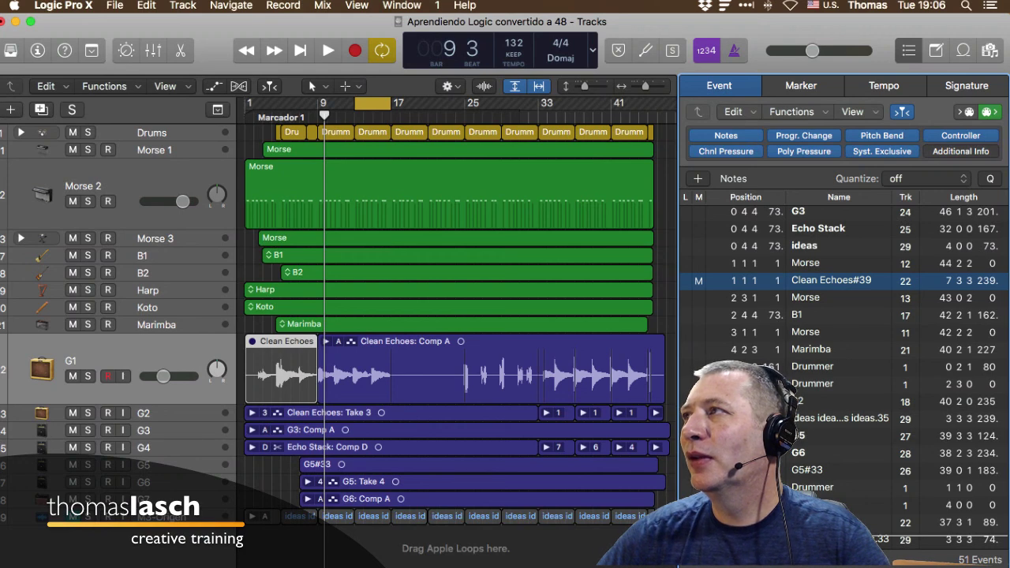
{"action": "key", "text": "f"}
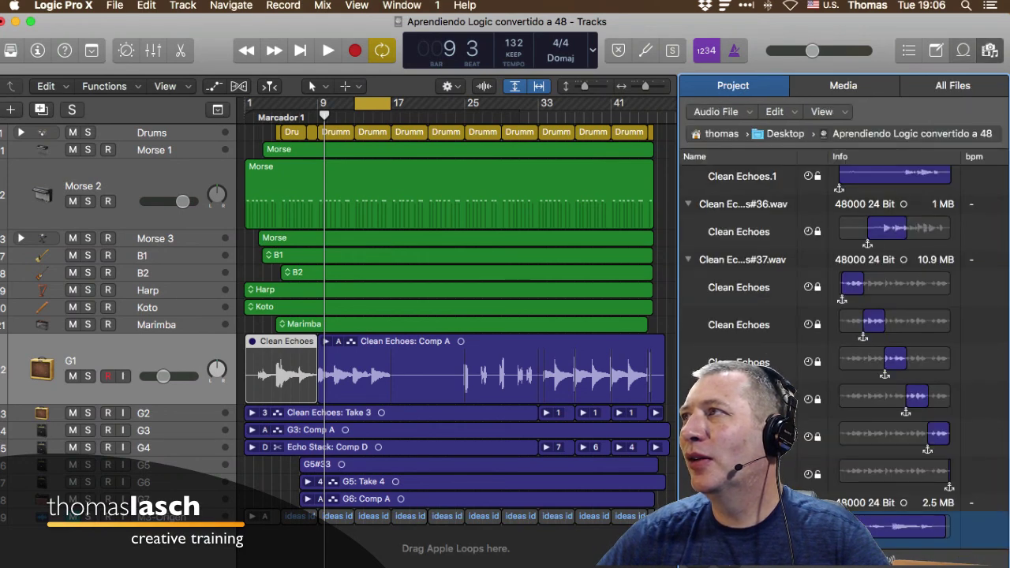
{"action": "key", "text": "o"}
{"action": "key", "text": "alt+super+p"}
{"action": "key", "text": "d"}
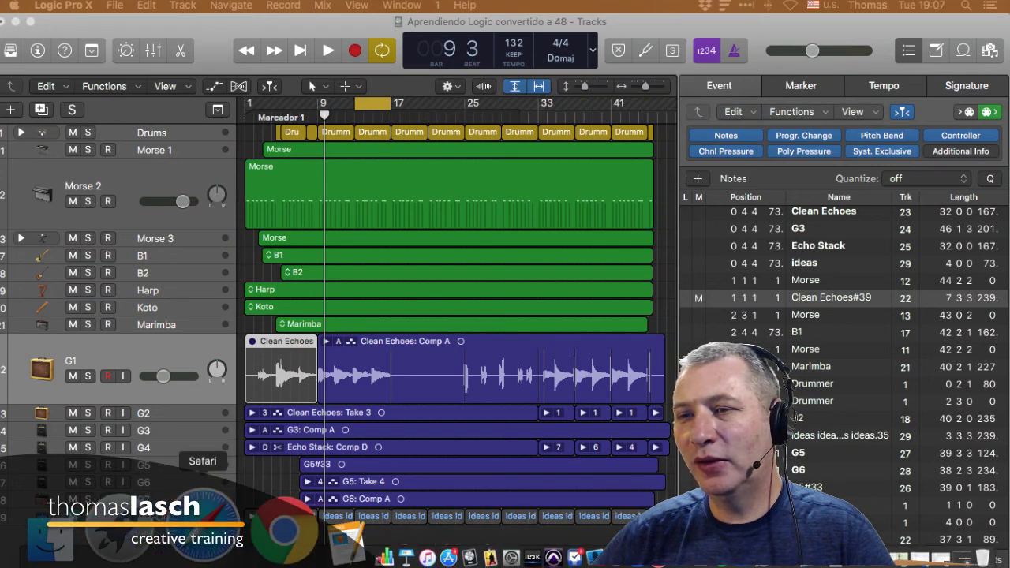
Step: Switch to Safari and open the website logicprokeycommands.com
{"action": "left_click", "coordinate": [204, 545]}
{"action": "key", "text": "super+l"}
{"action": "type", "text": "logic"}
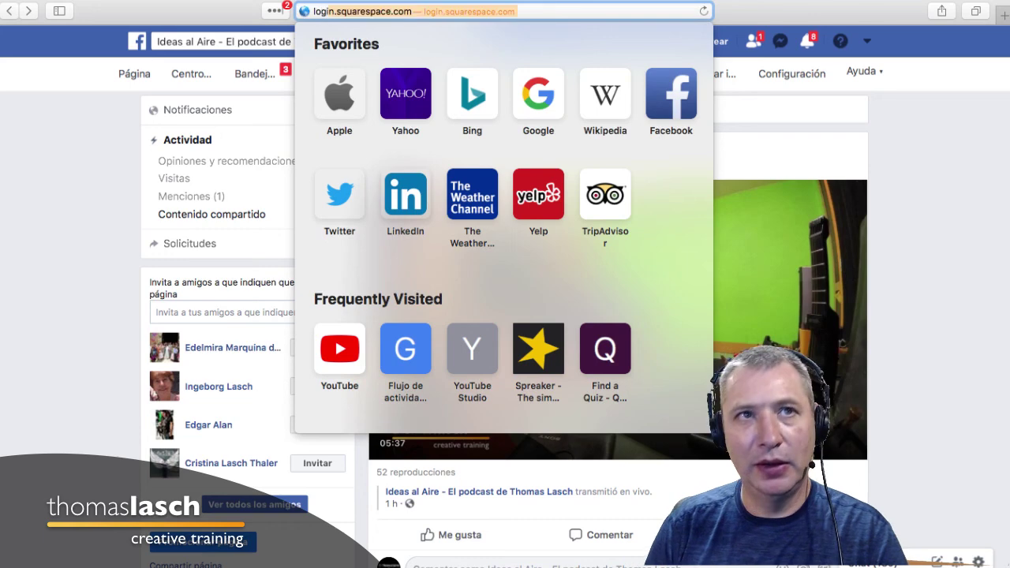
{"action": "type", "text": "proe"}
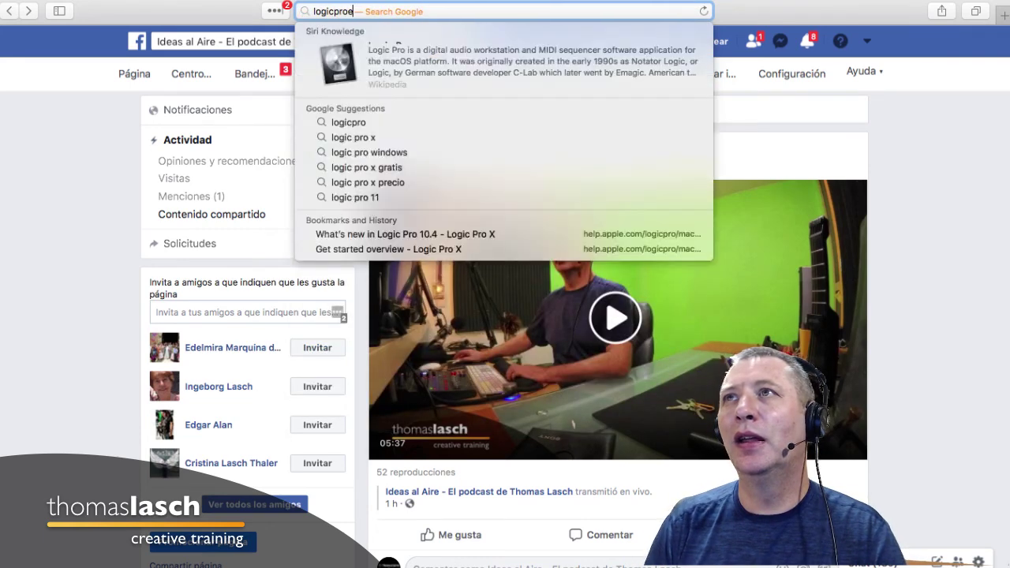
{"action": "key", "text": "BackSpace"}
{"action": "type", "text": "ke"}
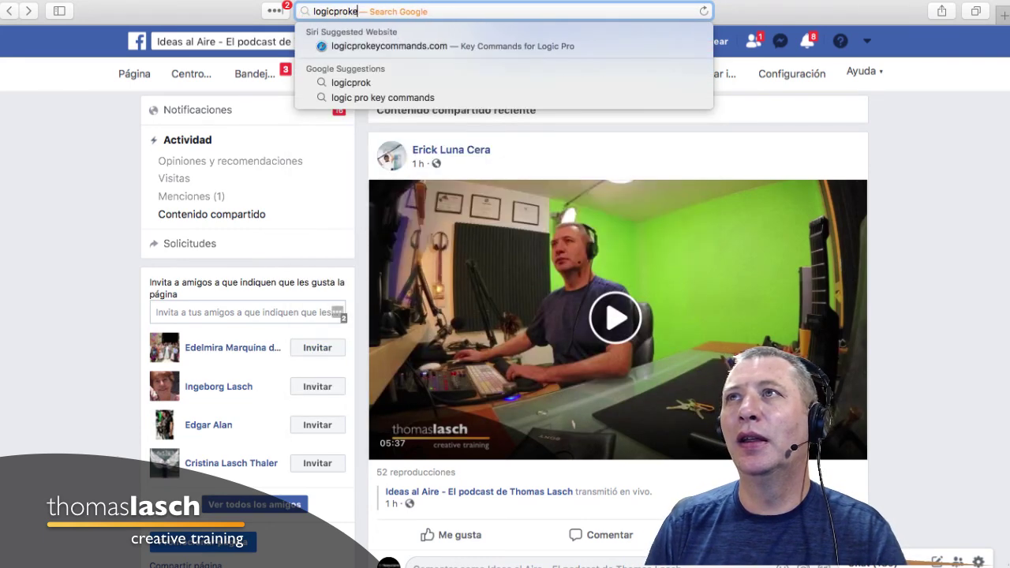
{"action": "type", "text": "ycommands"}
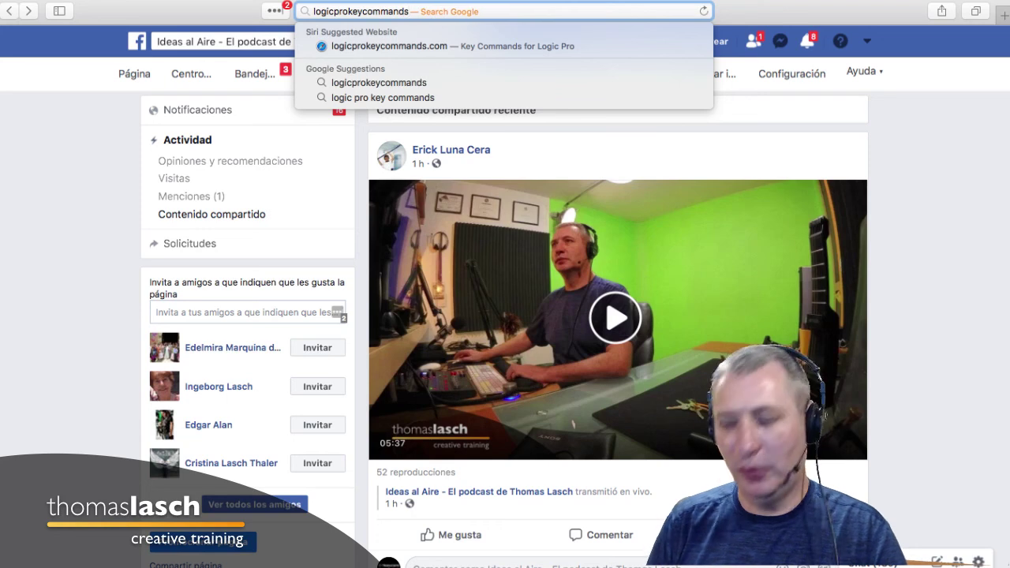
{"action": "type", "text": ".com"}
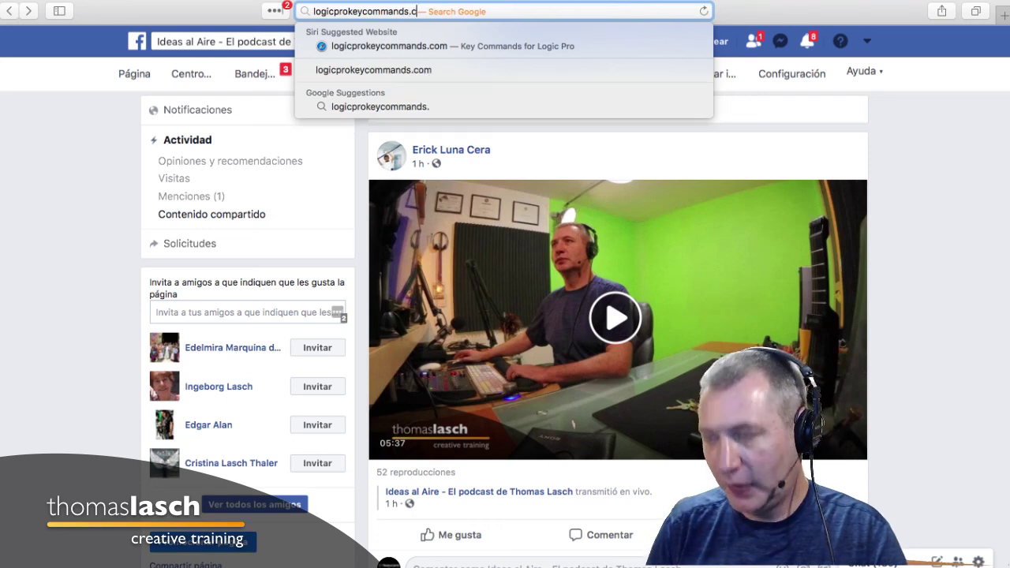
{"action": "key", "text": "Return"}
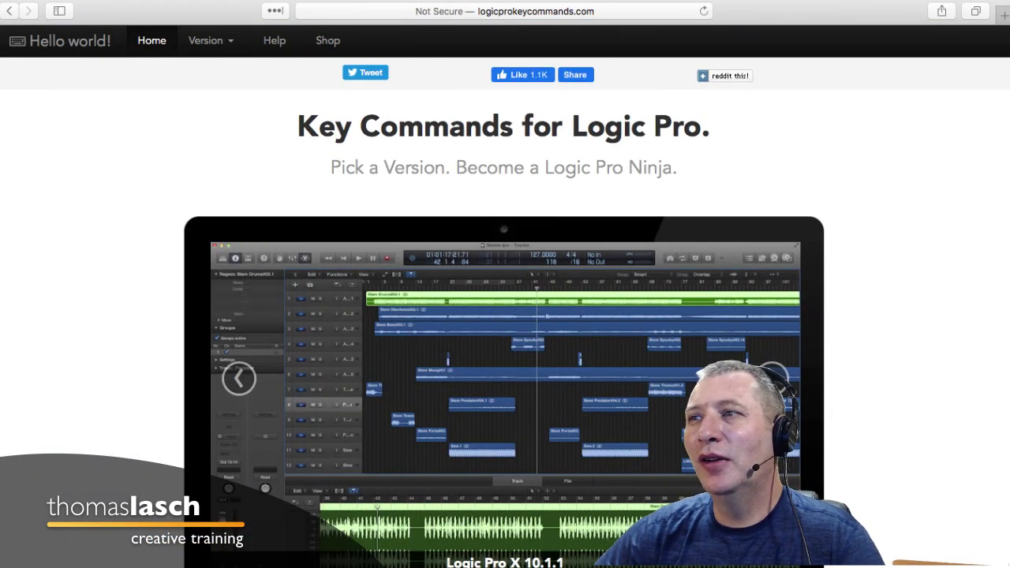
Step: Open the key commands page for Logic Pro X 10.4.1 and choose the Macbook Pro keyboard
{"action": "scroll", "coordinate": [505, 316], "scroll_direction": "down", "scroll_amount": 5}
{"action": "scroll", "coordinate": [505, 316], "scroll_direction": "up", "scroll_amount": 3}
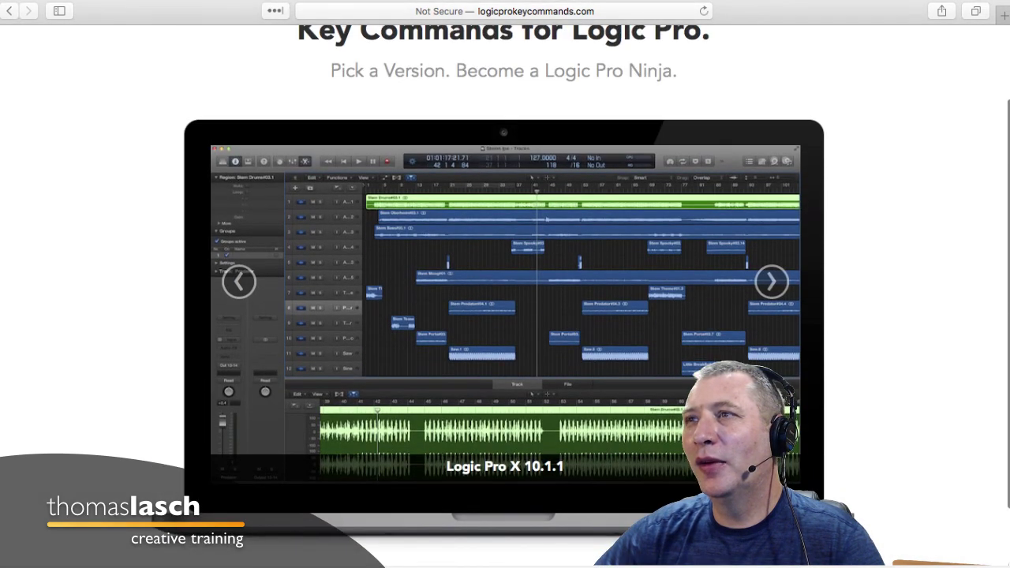
{"action": "scroll", "coordinate": [505, 315], "scroll_direction": "up", "scroll_amount": 3}
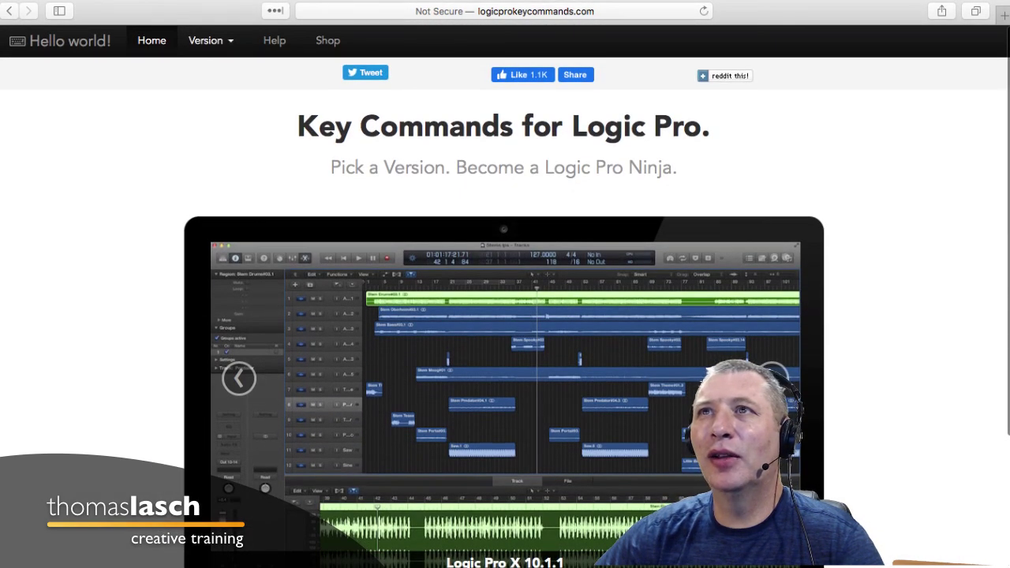
{"action": "left_click", "coordinate": [210, 41]}
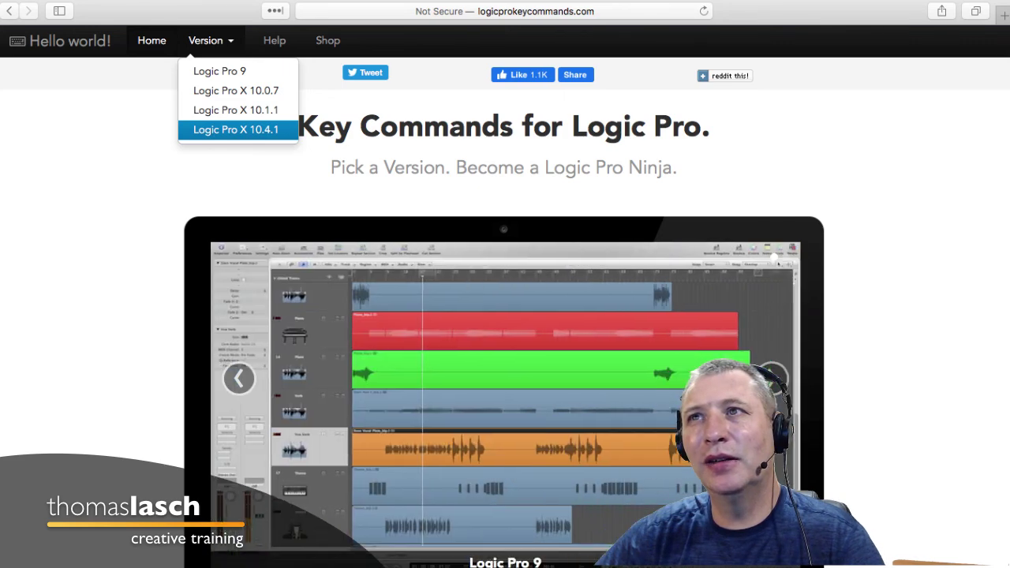
{"action": "left_click", "coordinate": [236, 130]}
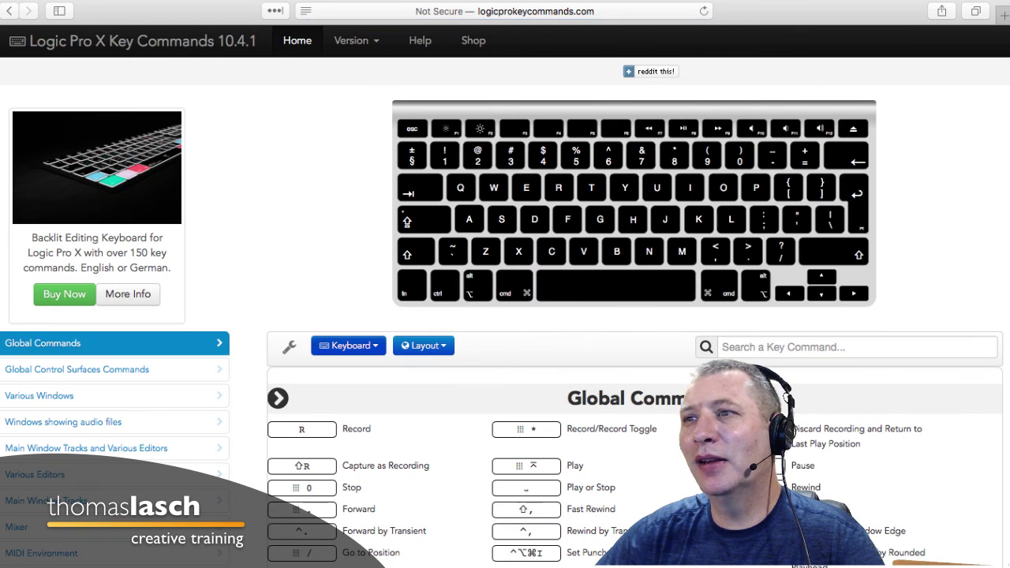
{"action": "left_click", "coordinate": [348, 346]}
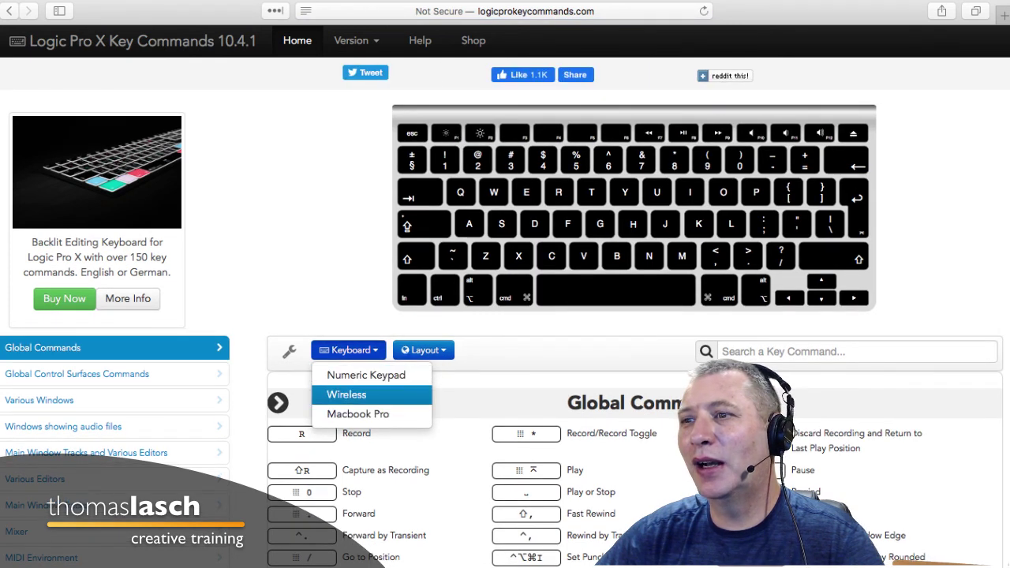
{"action": "left_click", "coordinate": [358, 415]}
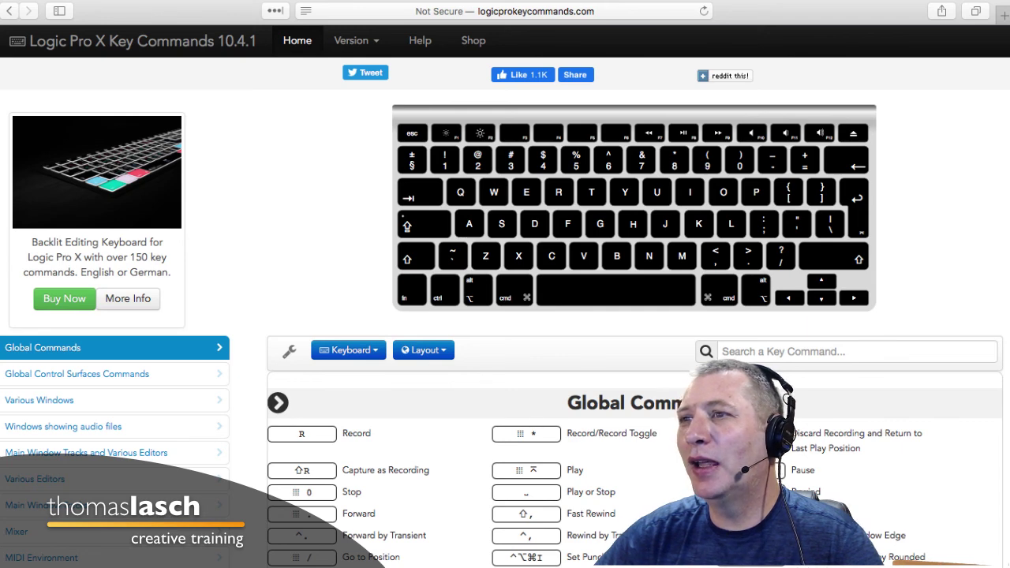
Step: Switch the displayed keyboard to Numeric Keypad and search the key commands for "record"
{"action": "left_click", "coordinate": [348, 350]}
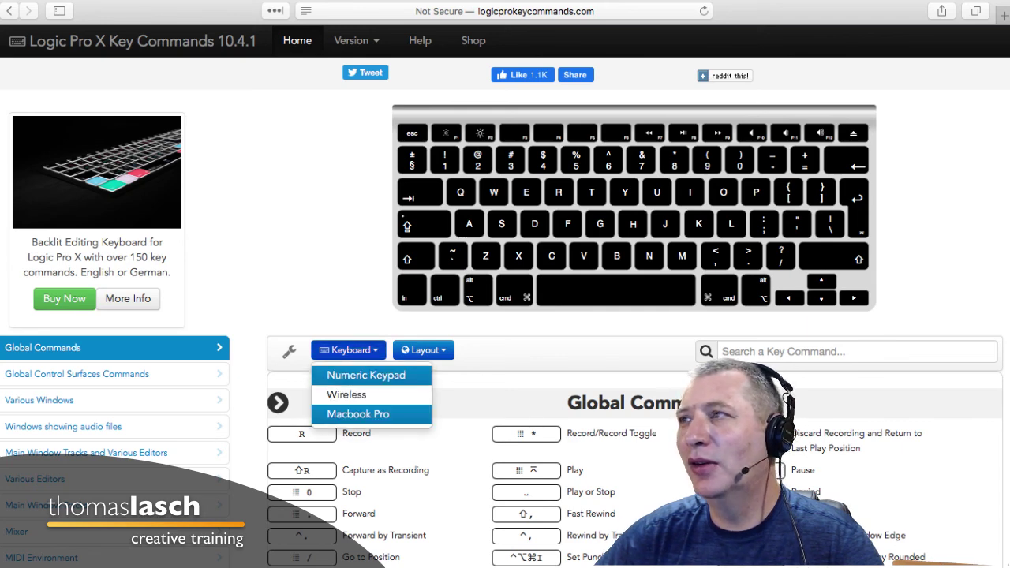
{"action": "left_click", "coordinate": [366, 375]}
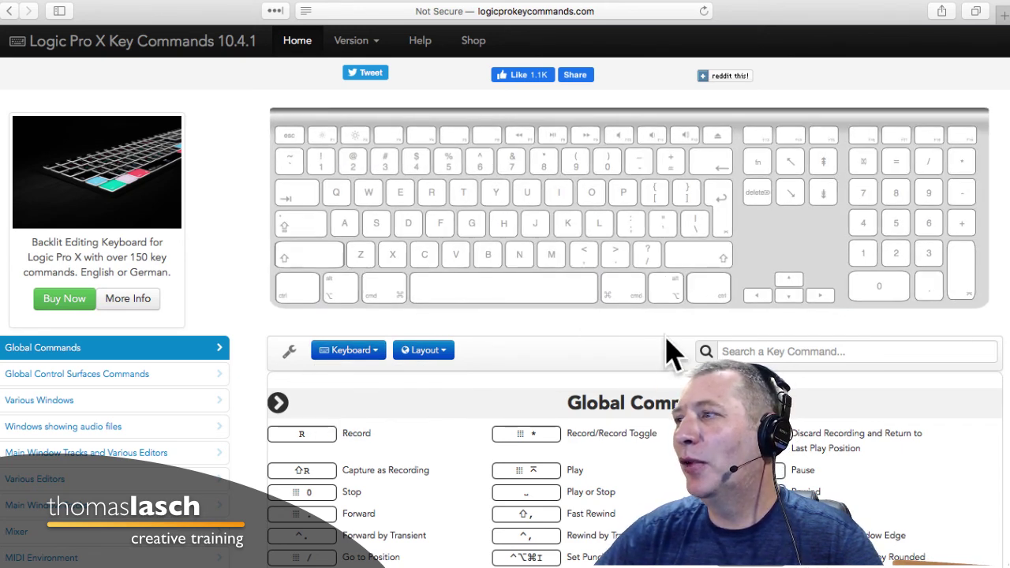
{"action": "left_click", "coordinate": [789, 352]}
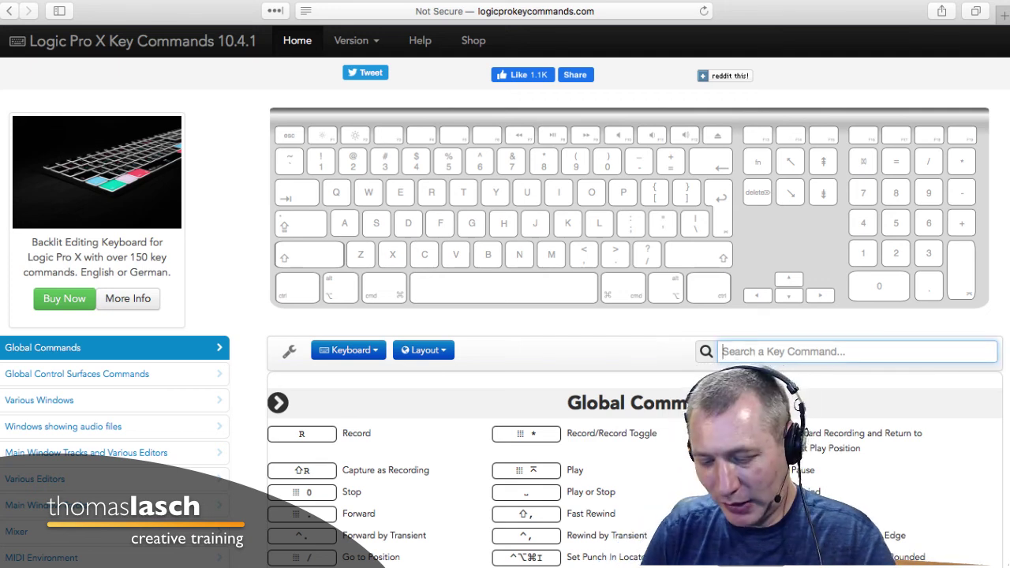
{"action": "type", "text": "rec"}
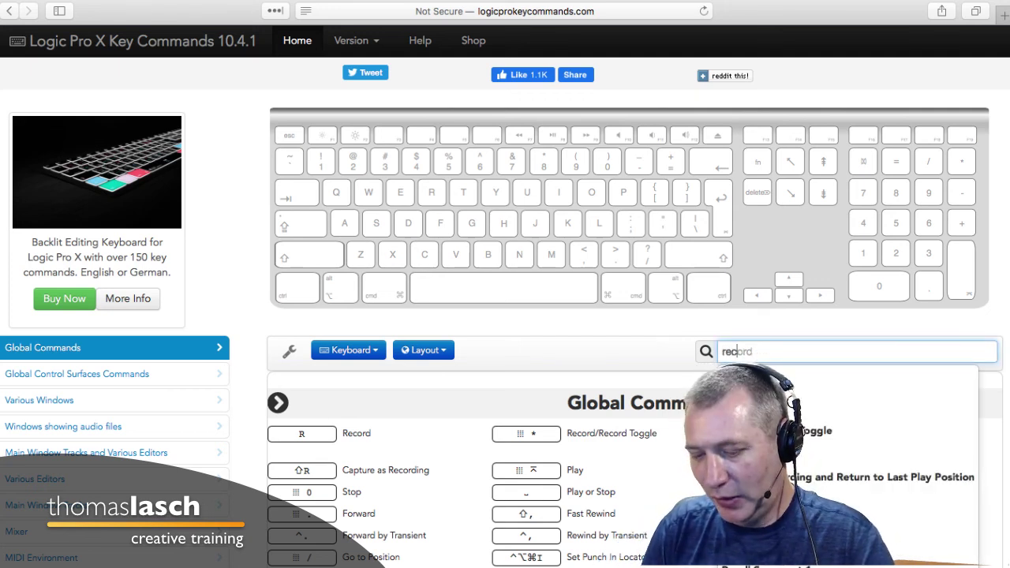
{"action": "type", "text": "or"}
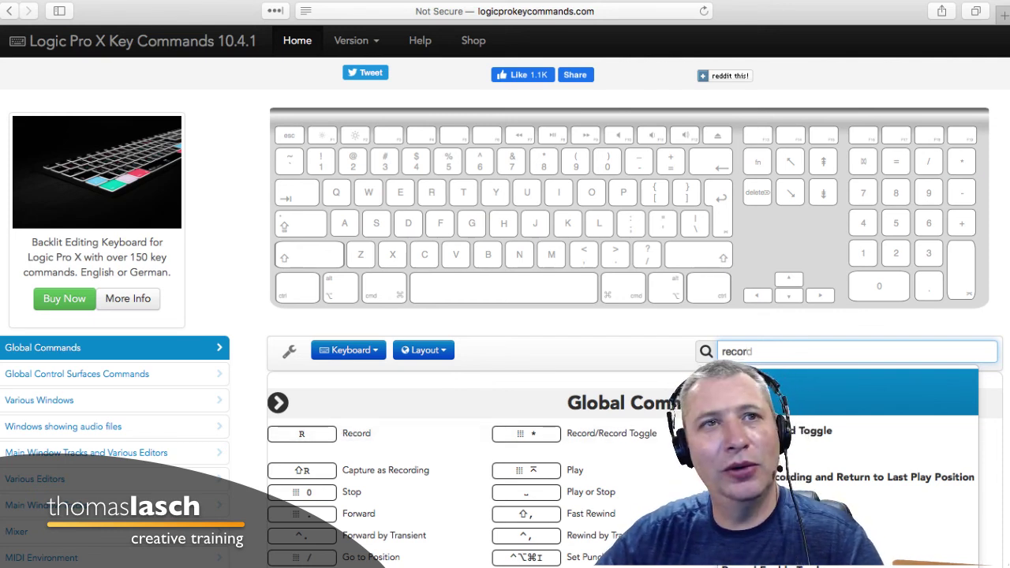
{"action": "type", "text": "d"}
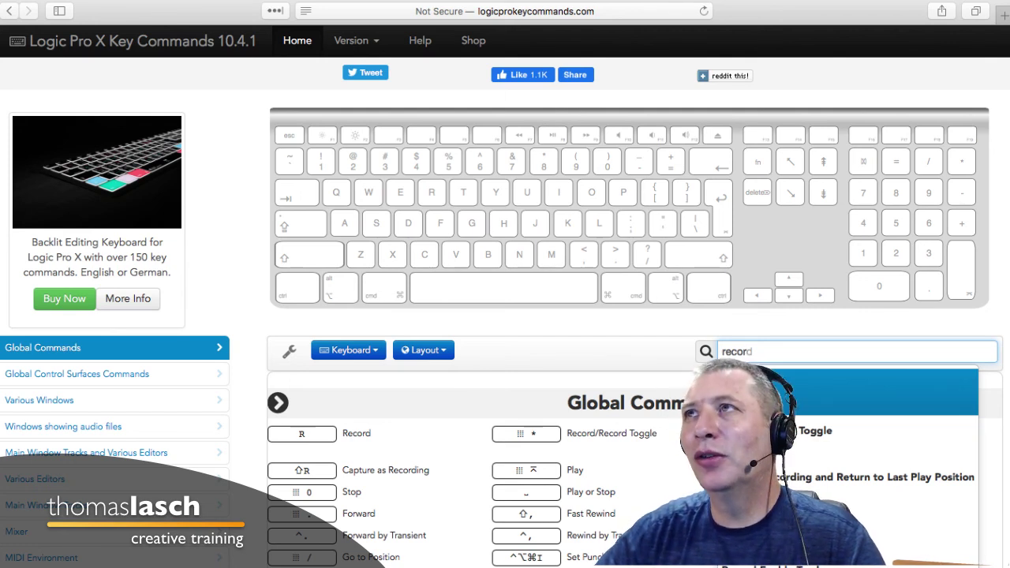
{"action": "key", "text": "super+l"}
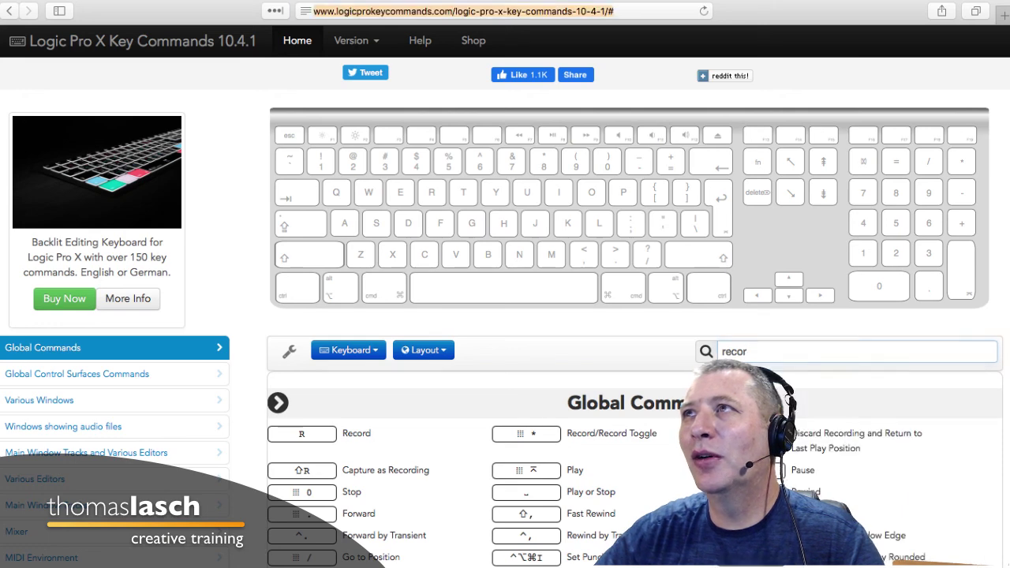
{"action": "key", "text": "Escape"}
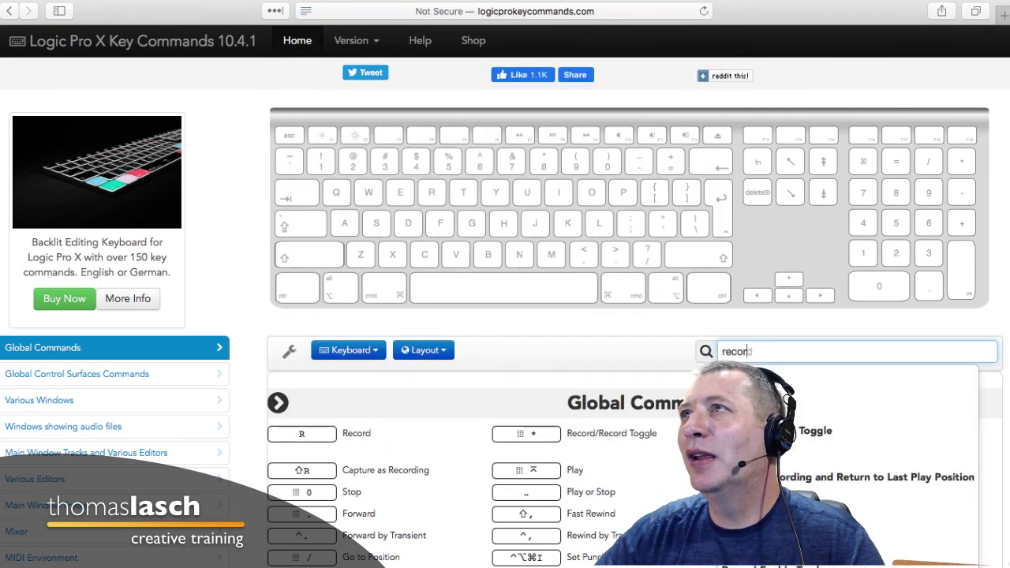
{"action": "key", "text": "super+l"}
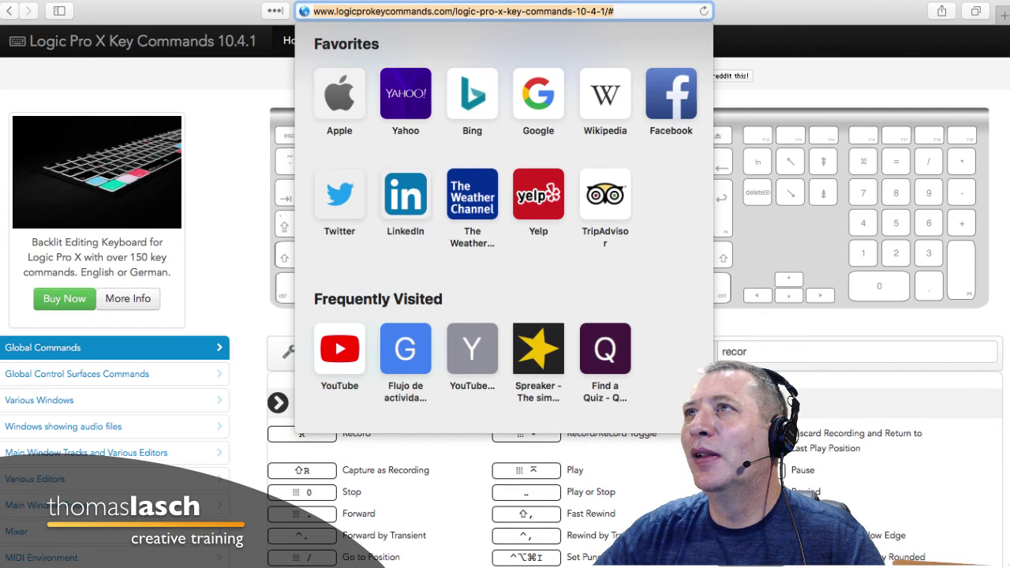
{"action": "left_click", "coordinate": [503, 11]}
{"action": "left_click_drag", "start_coordinate": [453, 12], "coordinate": [614, 12]}
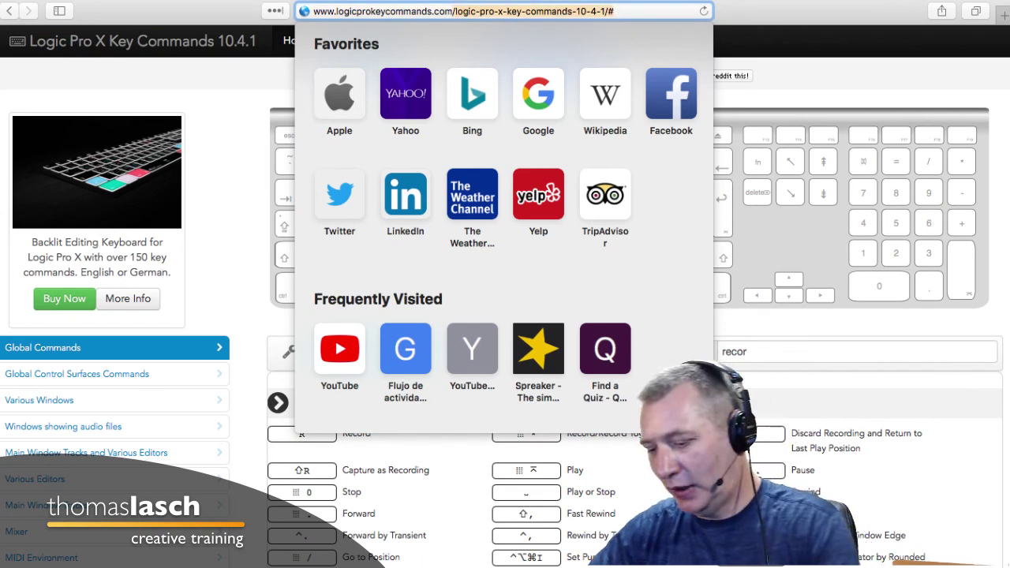
{"action": "key", "text": "BackSpace"}
{"action": "left_click_drag", "start_coordinate": [454, 11], "coordinate": [313, 12]}
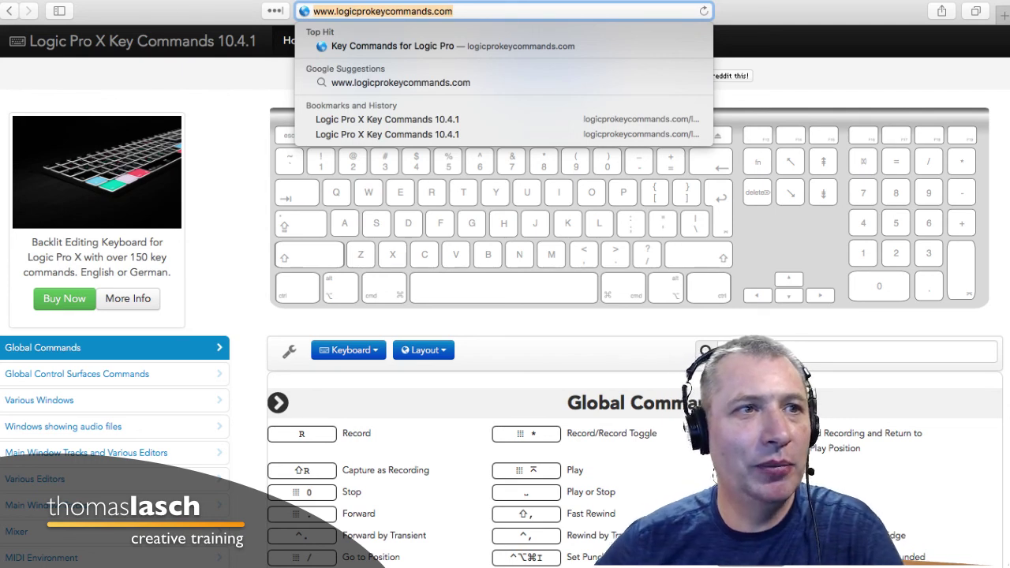
{"action": "left_click", "coordinate": [454, 11]}
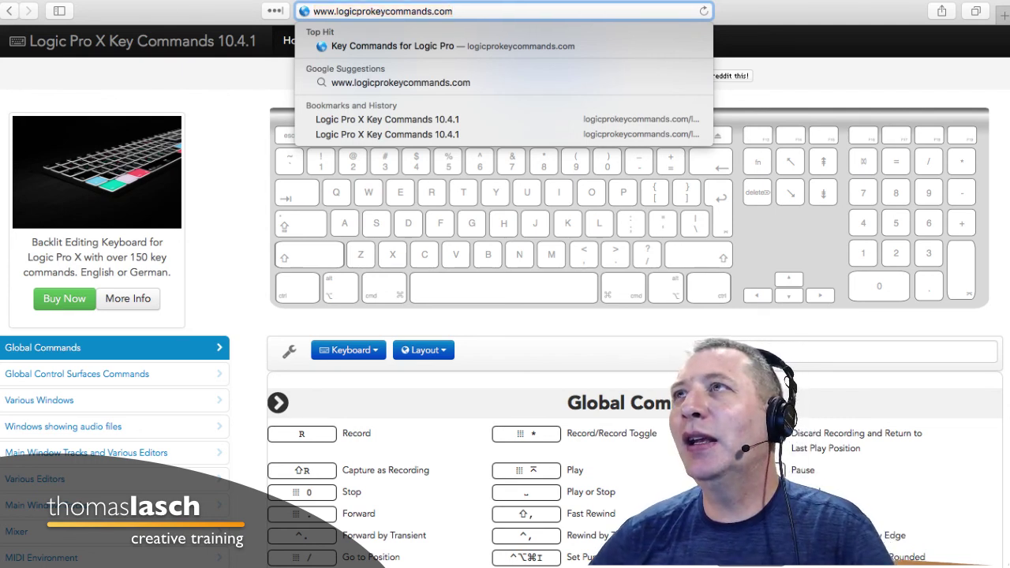
{"action": "key", "text": "super+a"}
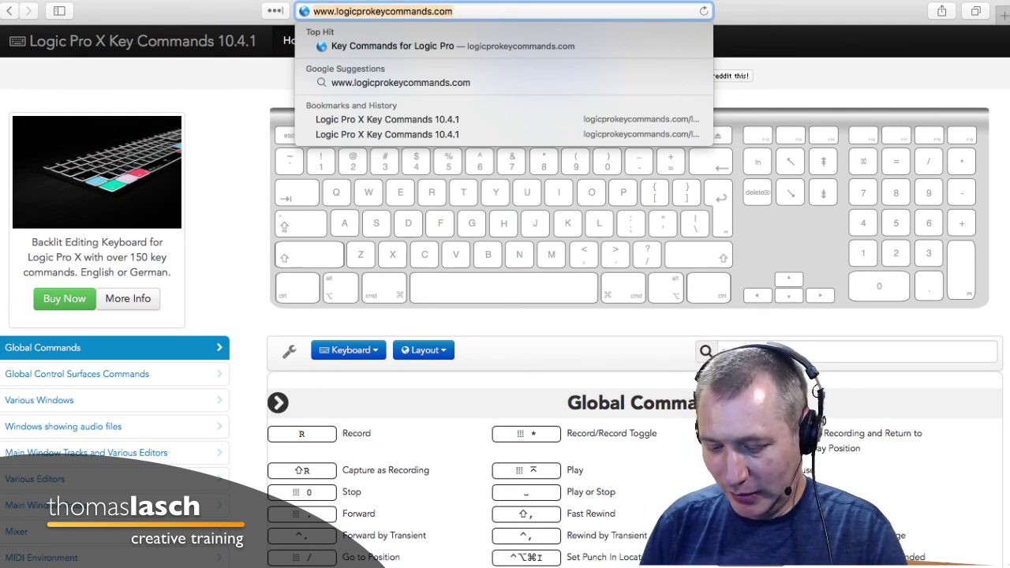
Step: Open the website protoolskeyboardshortcuts.com and look over its home page for Pro Tools versions
{"action": "type", "text": "protool"}
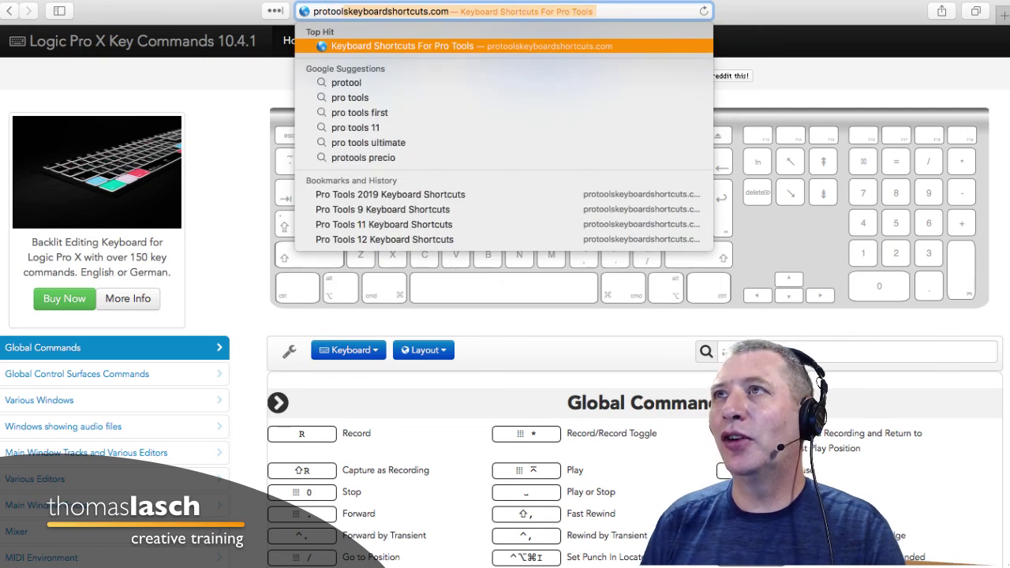
{"action": "key", "text": "Return"}
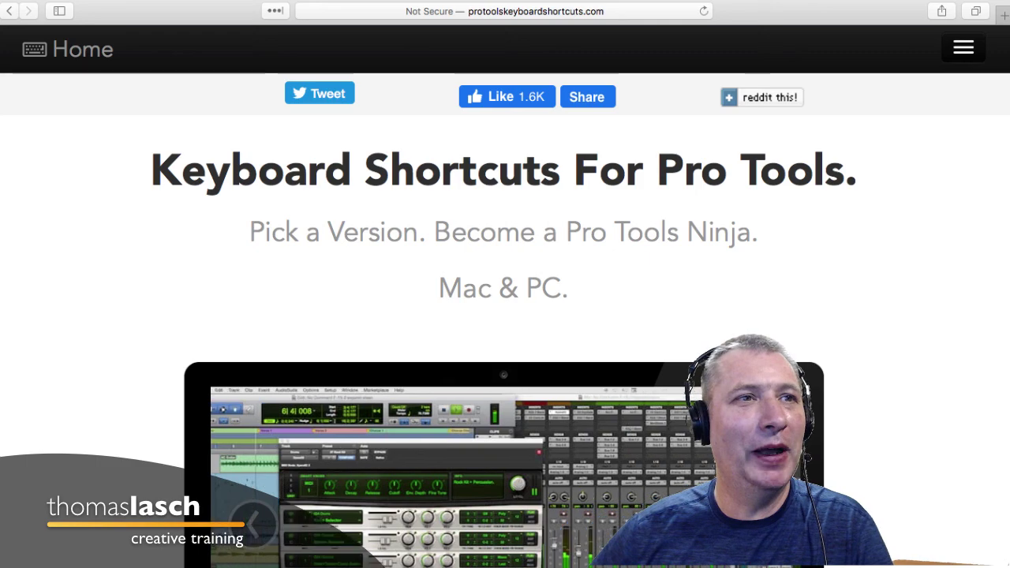
{"action": "scroll", "coordinate": [505, 285], "scroll_direction": "down", "scroll_amount": 5}
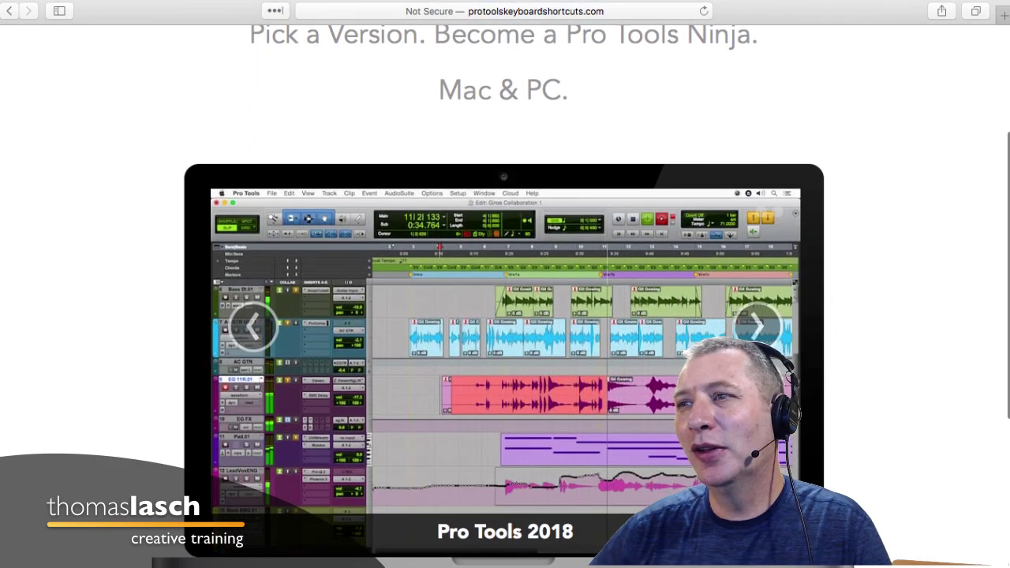
{"action": "scroll", "coordinate": [506, 284], "scroll_direction": "up", "scroll_amount": 5}
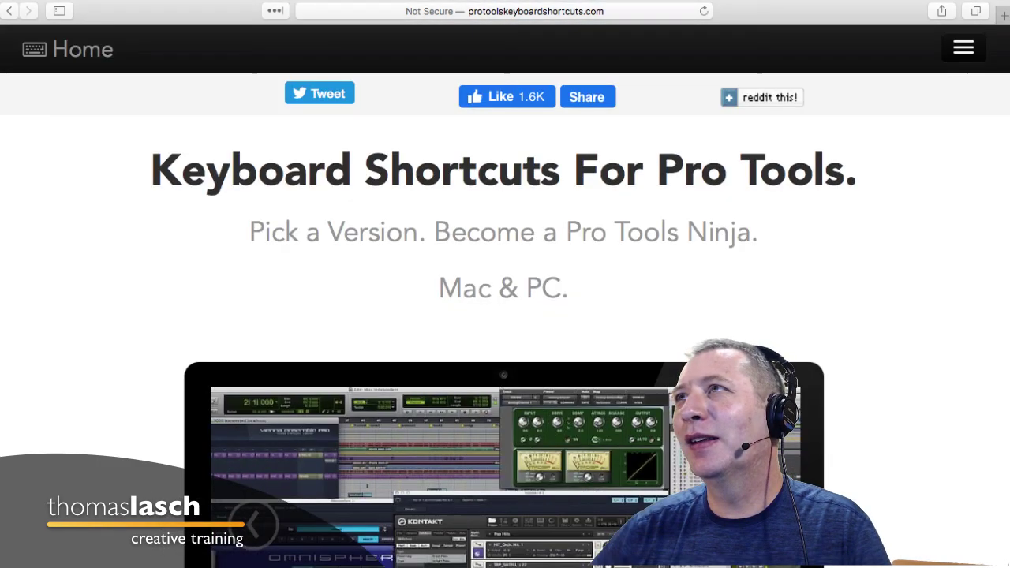
{"action": "key", "text": "super+l"}
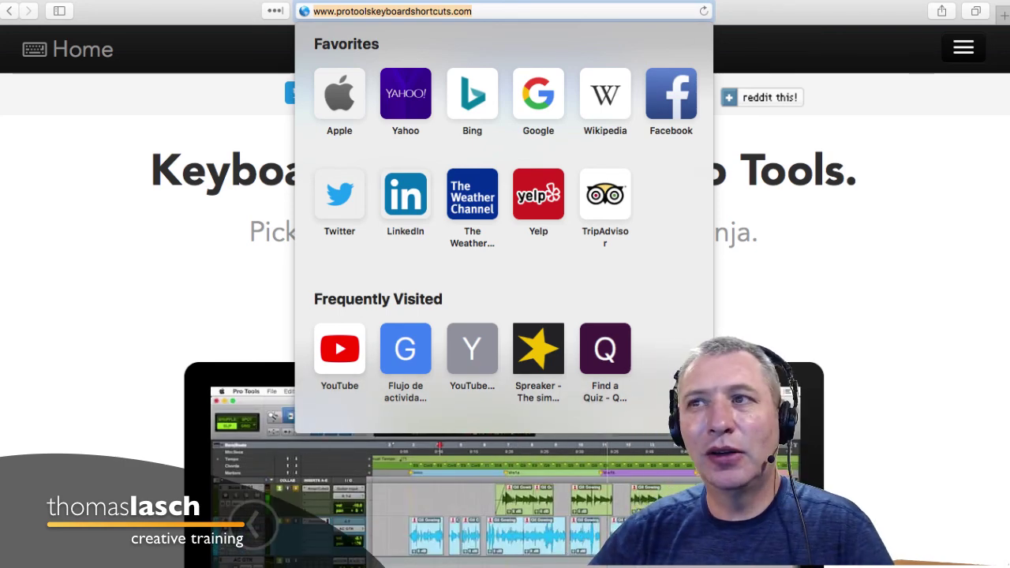
{"action": "key", "text": "Escape"}
{"action": "scroll", "coordinate": [506, 316], "scroll_direction": "down", "scroll_amount": 1}
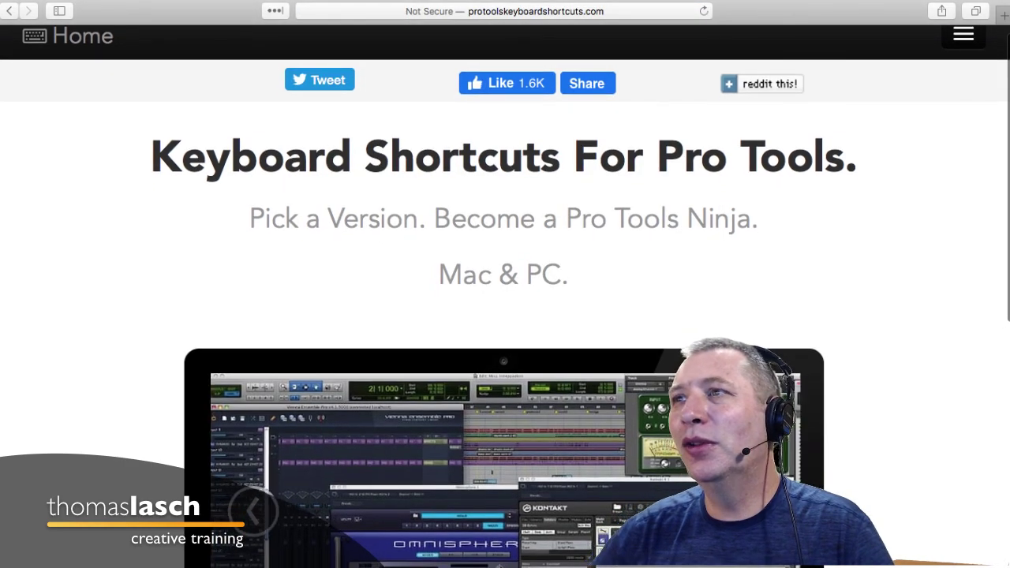
{"action": "scroll", "coordinate": [506, 316], "scroll_direction": "down", "scroll_amount": 10}
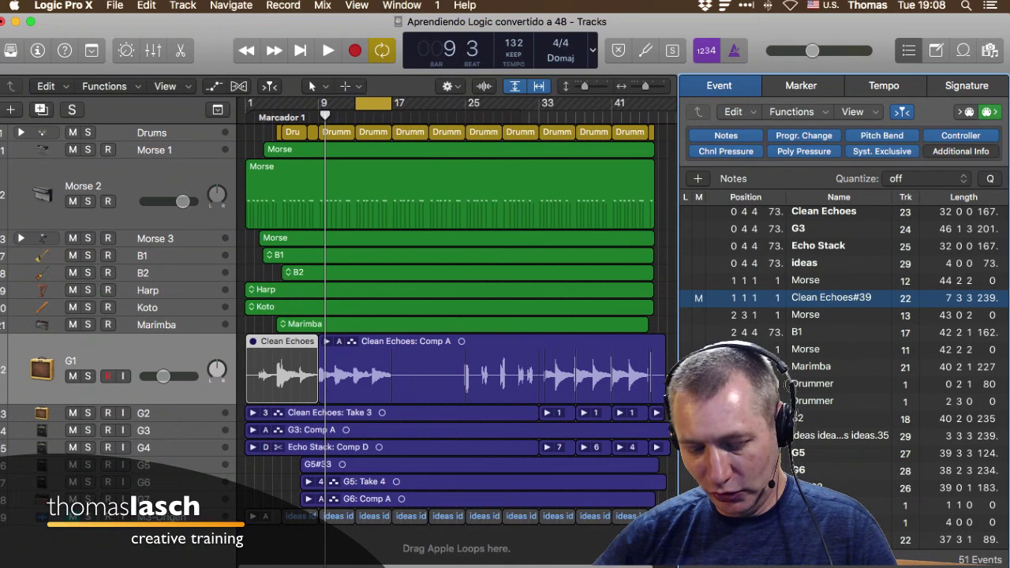
Step: Switch back to Logic Pro X and unmute the Clean Echoes#39 region on the G1 track
{"action": "key", "text": "ctrl+m"}
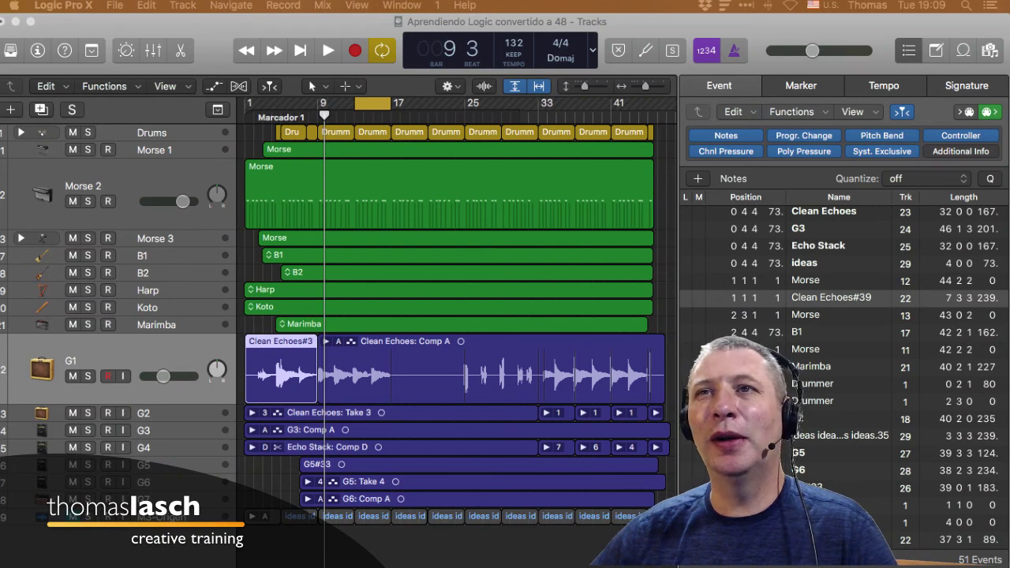
Step: Create one audio track with Input 1 and Output 1 + 2 below Morse 2, and enlarge its height
{"action": "left_click", "coordinate": [84, 187]}
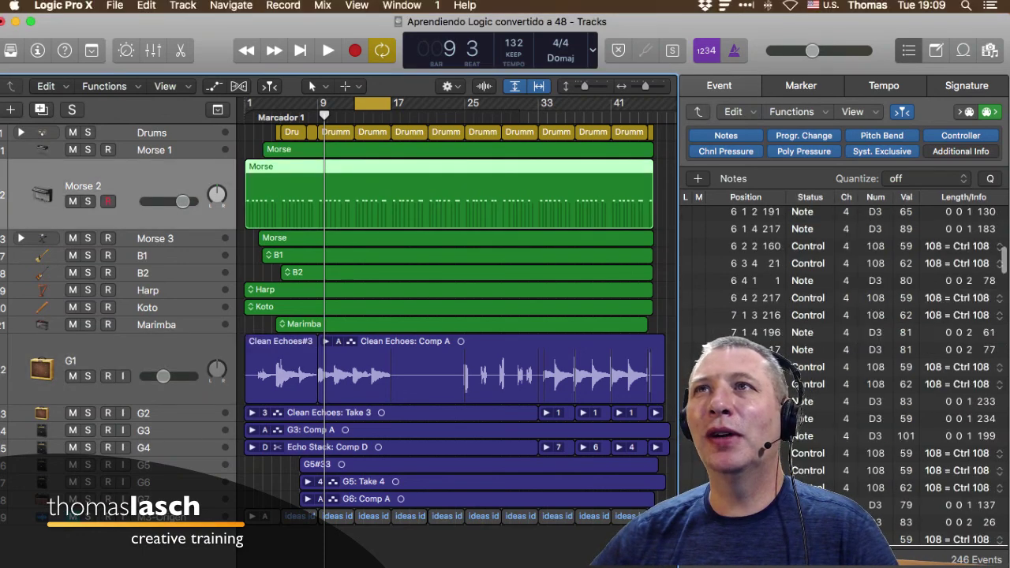
{"action": "left_click", "coordinate": [182, 5]}
{"action": "left_click", "coordinate": [210, 23]}
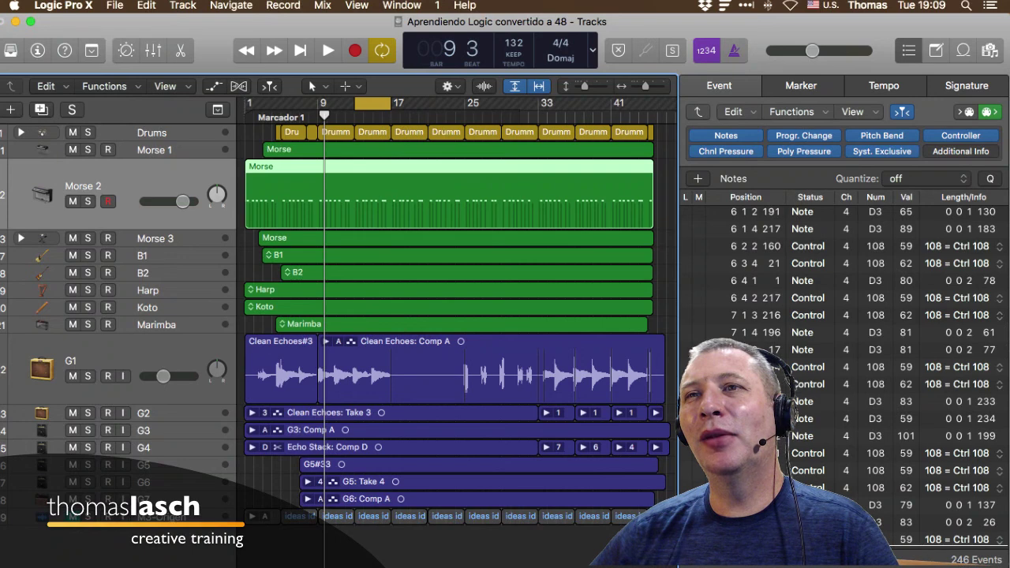
{"action": "left_click", "coordinate": [499, 67]}
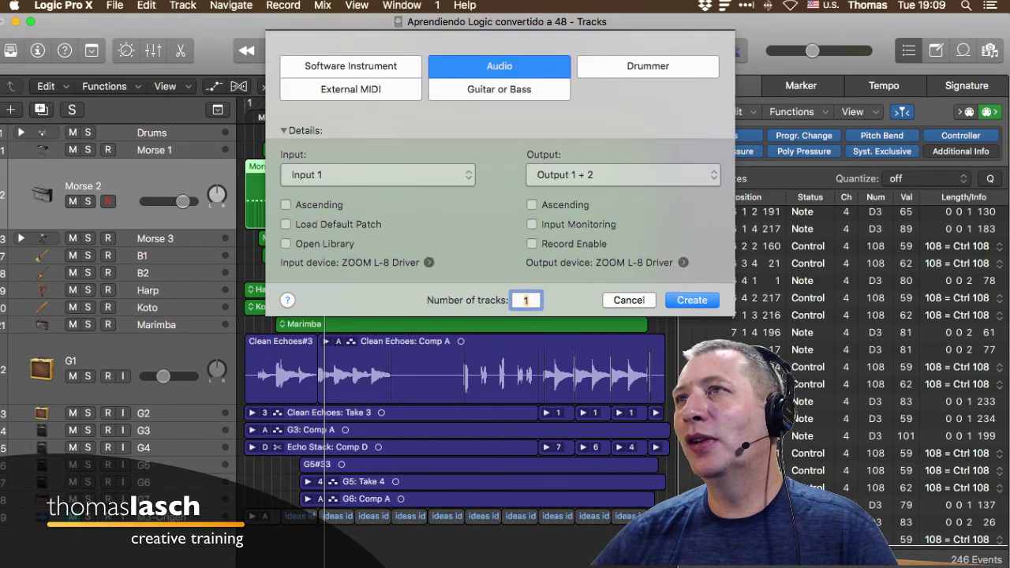
{"action": "key", "text": "Return"}
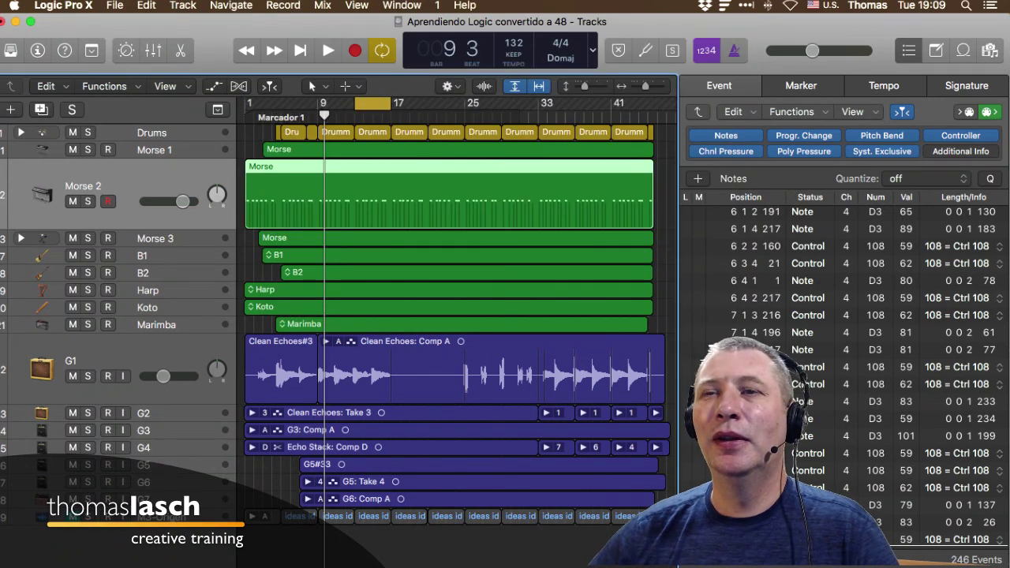
{"action": "left_click_drag", "start_coordinate": [52, 241], "coordinate": [52, 314]}
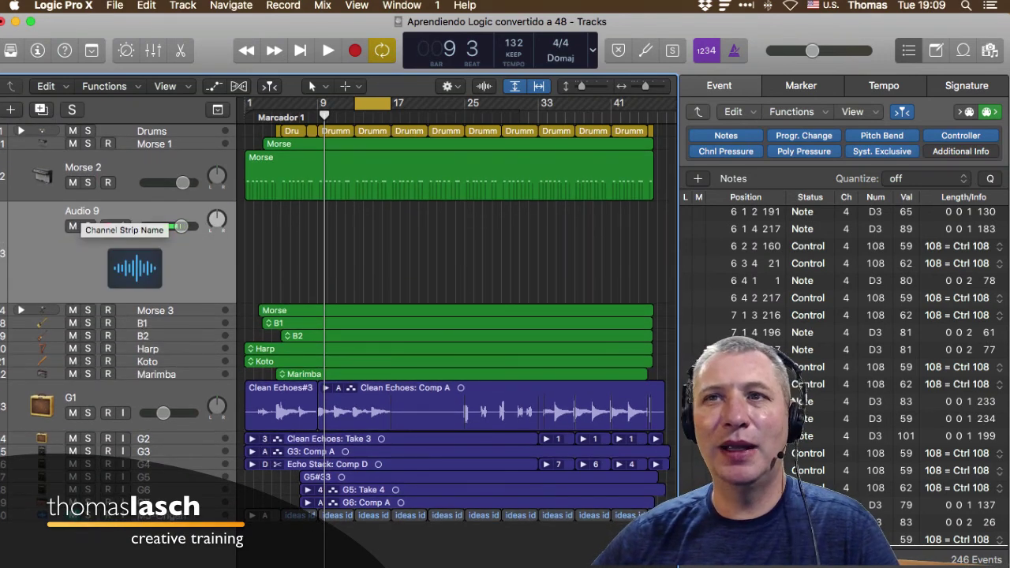
Step: Rename the new audio track as Voz de Narrador and hide the Event list
{"action": "double_click", "coordinate": [82, 211]}
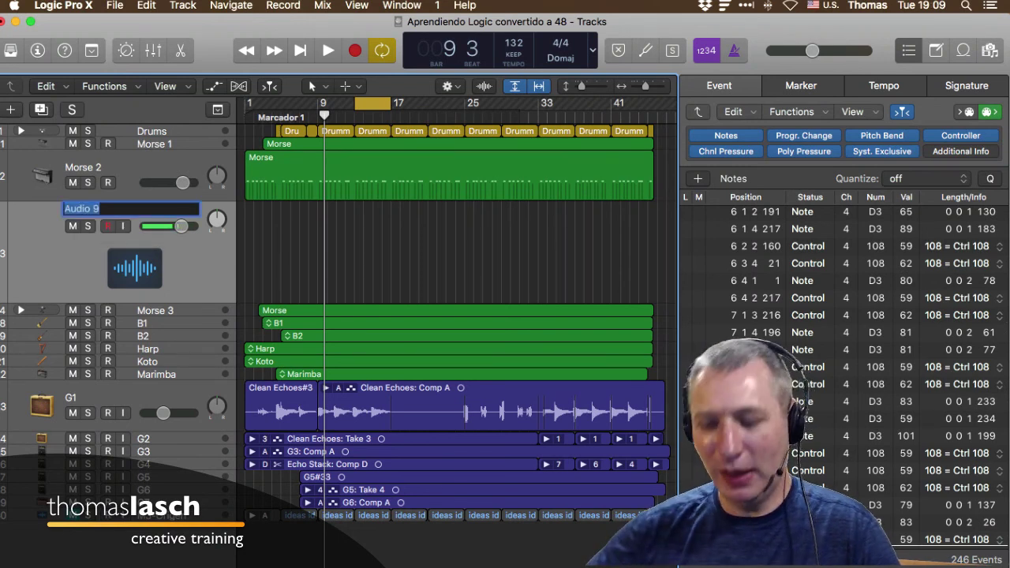
{"action": "type", "text": "V"}
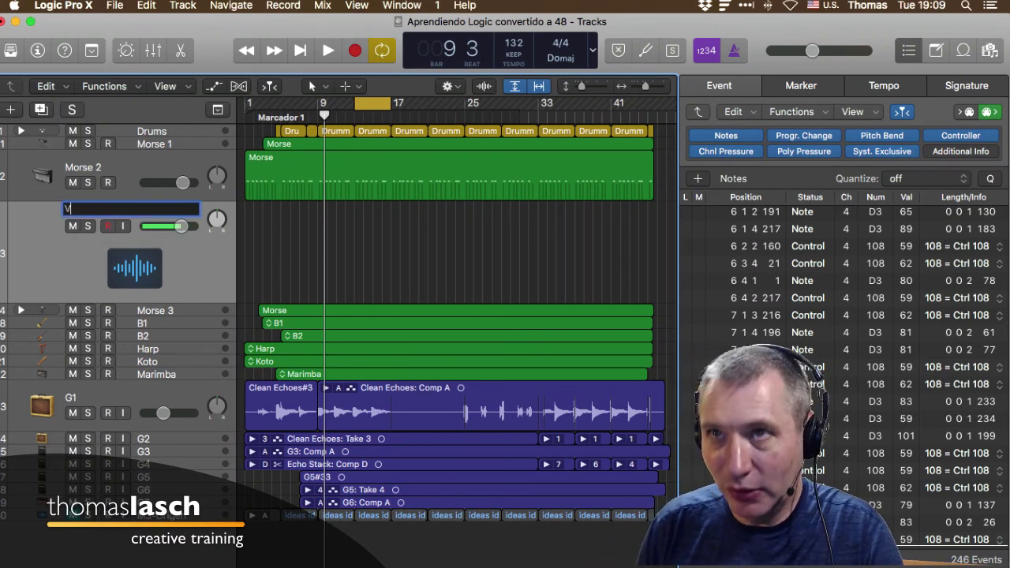
{"action": "type", "text": "oz de Narrador"}
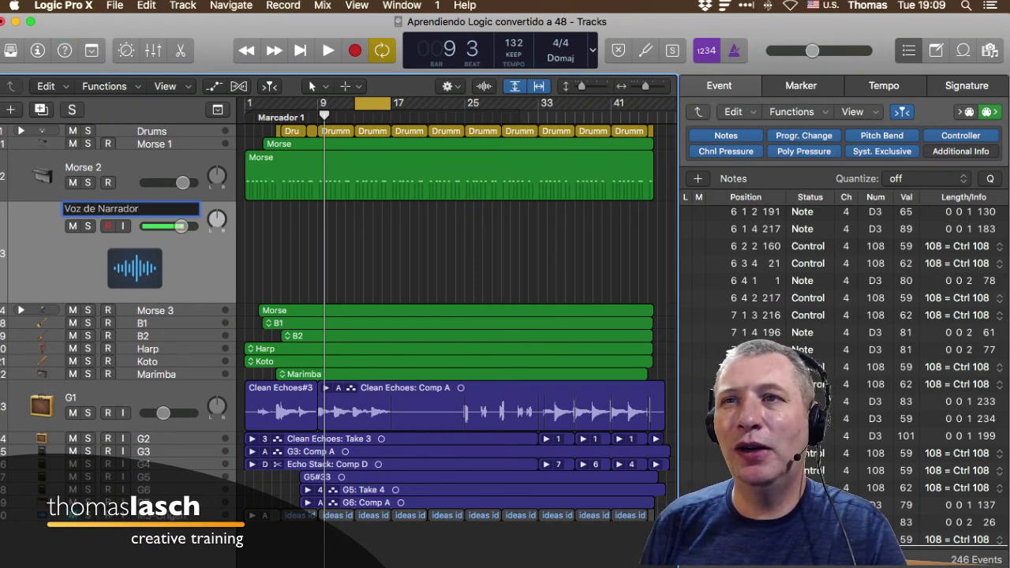
{"action": "key", "text": "Return"}
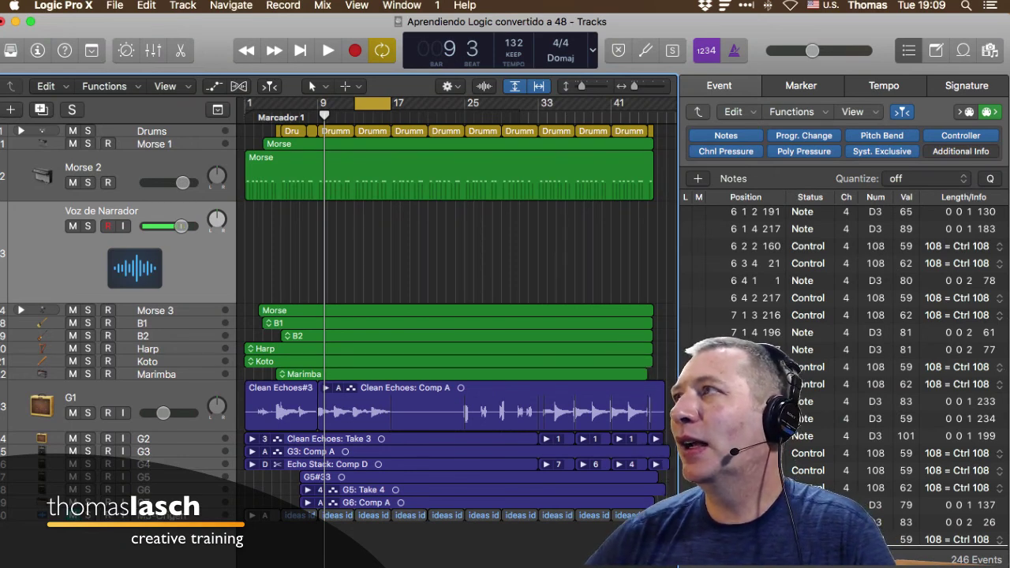
{"action": "key", "text": "d"}
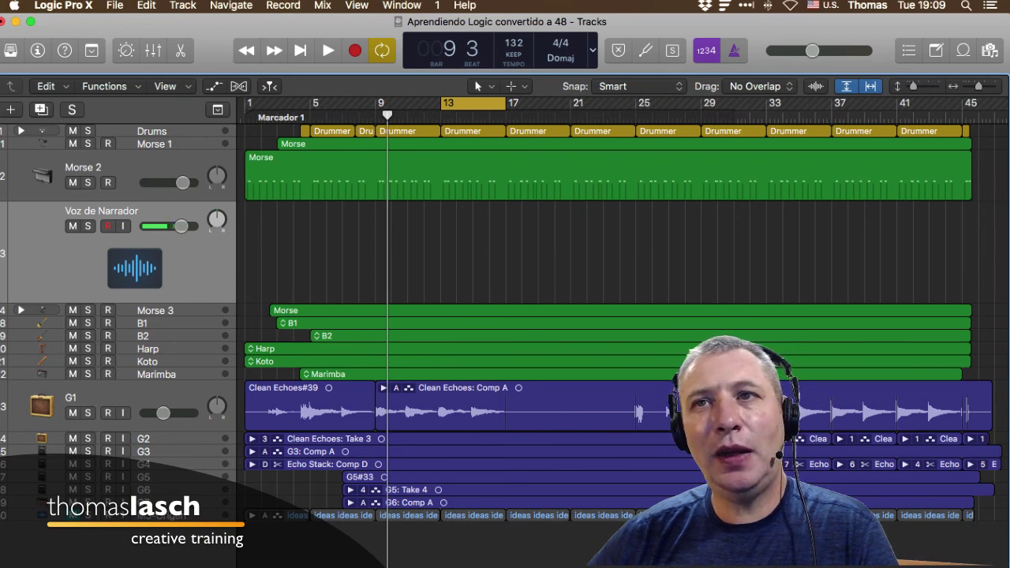
Step: Highlight the Voz de Narrador track's name for editing, leave it as it is, and mute the track
{"action": "double_click", "coordinate": [101, 211]}
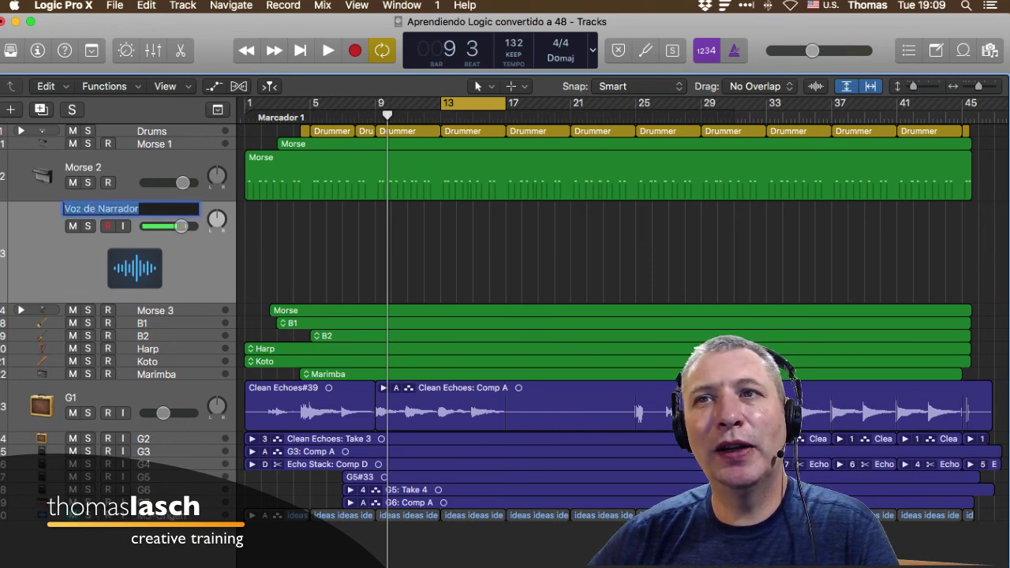
{"action": "key", "text": "Return"}
{"action": "key", "text": "shift+Return"}
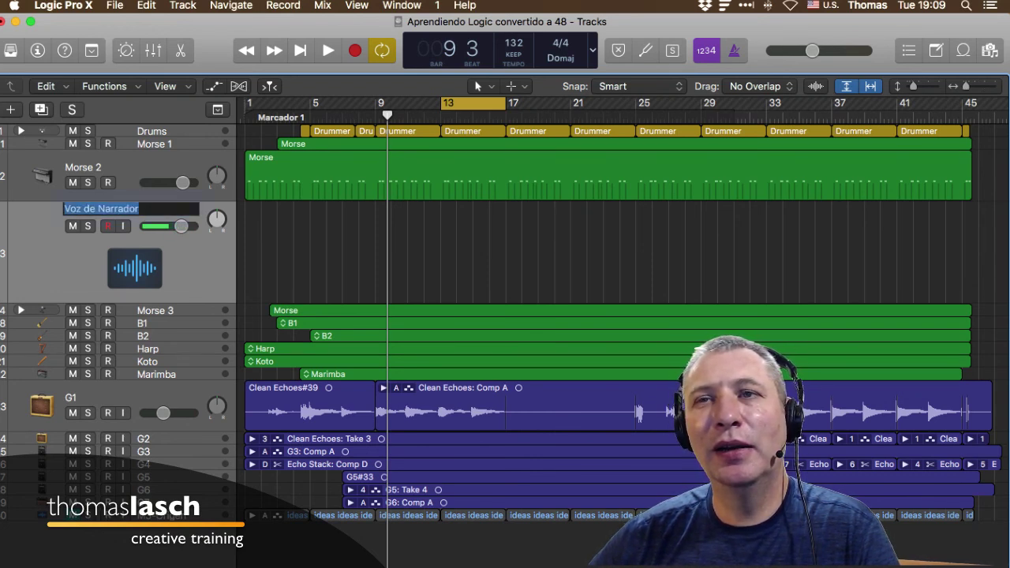
{"action": "double_click", "coordinate": [90, 210]}
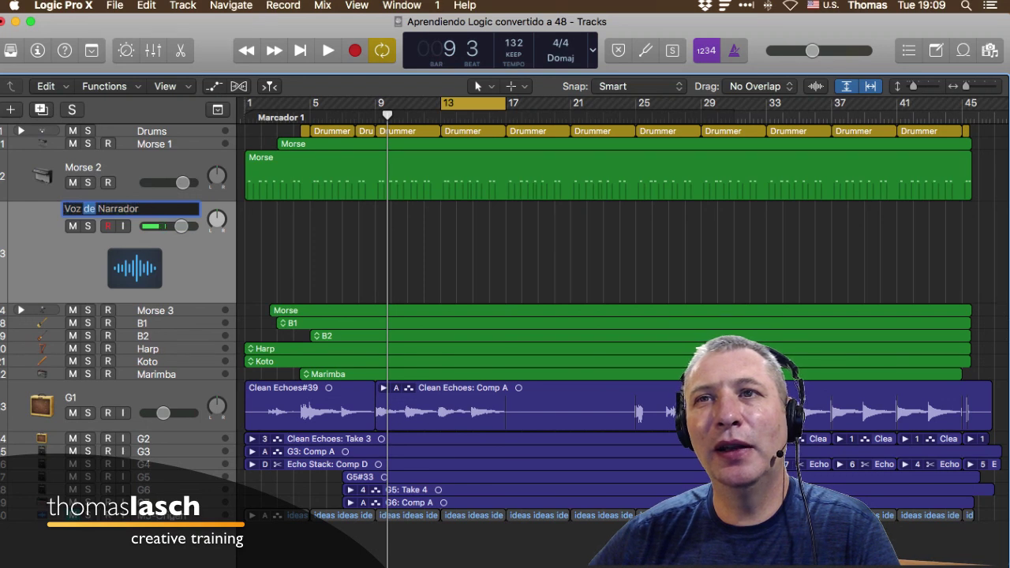
{"action": "left_click", "coordinate": [72, 226]}
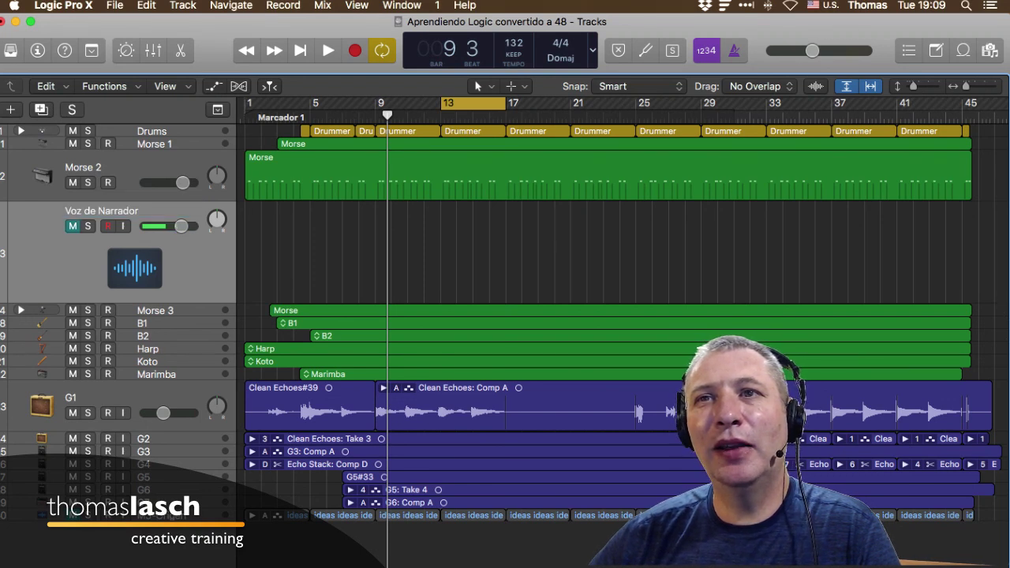
Step: Unmute the Voz de Narrador track and search the program's help for "color"
{"action": "left_click", "coordinate": [73, 227]}
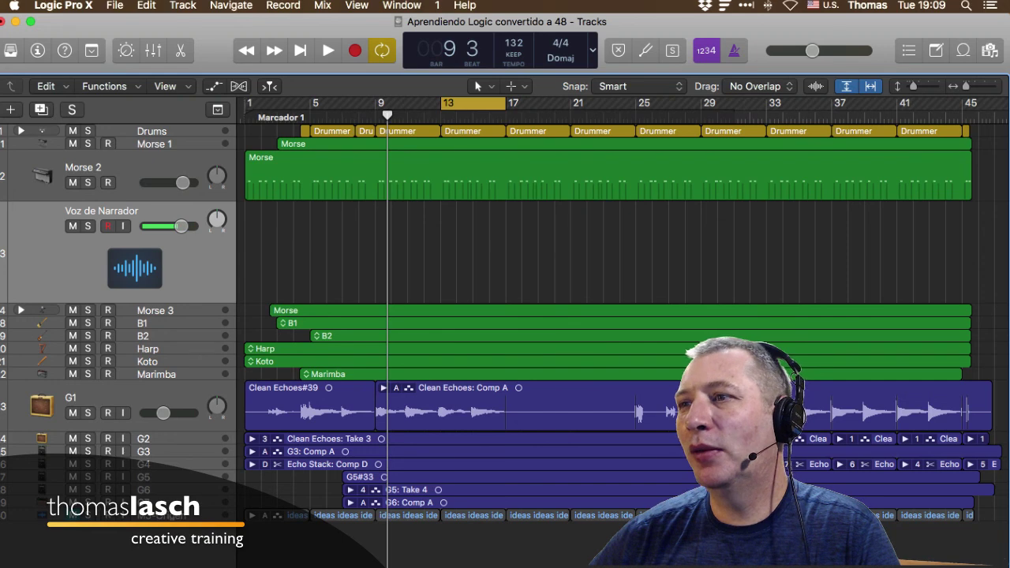
{"action": "left_click", "coordinate": [402, 5]}
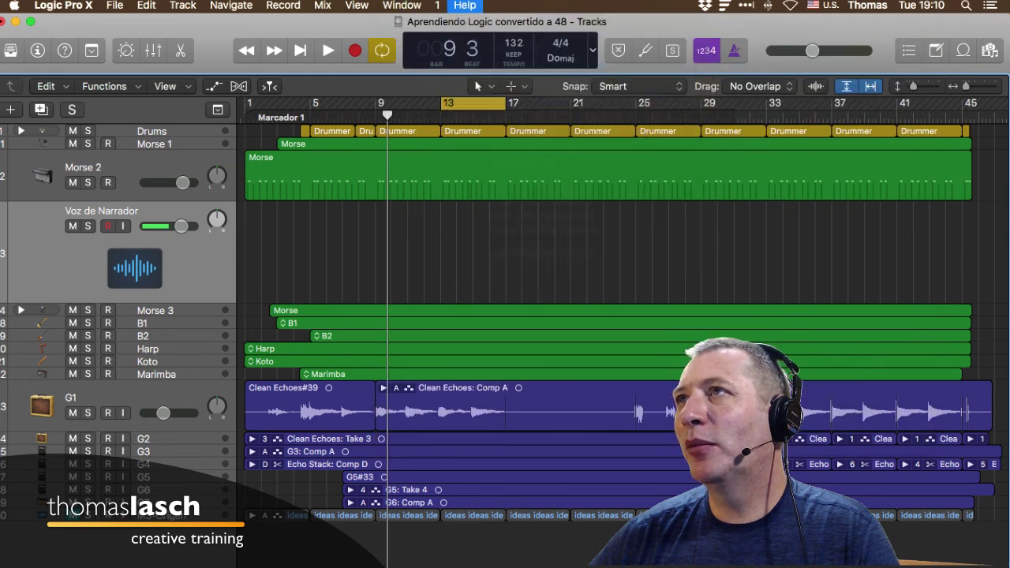
{"action": "key", "text": "super+shift+slash"}
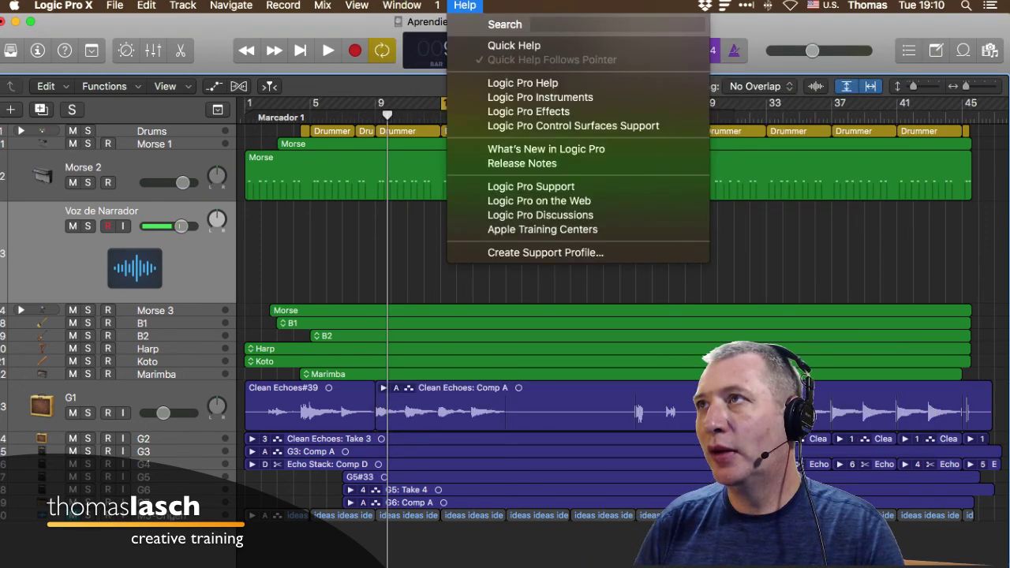
{"action": "type", "text": "color"}
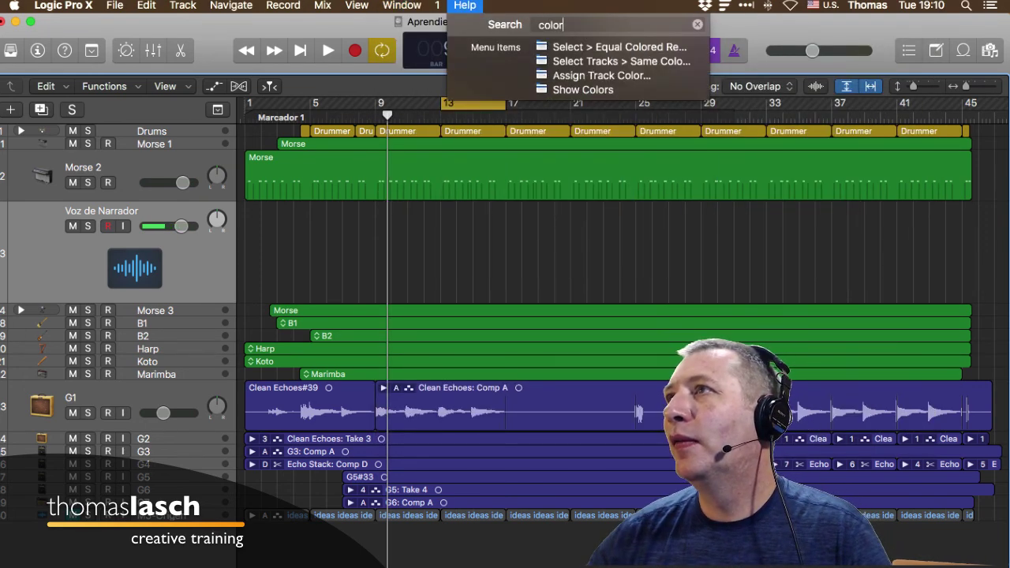
Step: Go through the color commands found, show the color palette with Show Colors, and place it over the middle of the tracks area
{"action": "key", "text": "Down"}
{"action": "key", "text": "Down"}
{"action": "key", "text": "Down"}
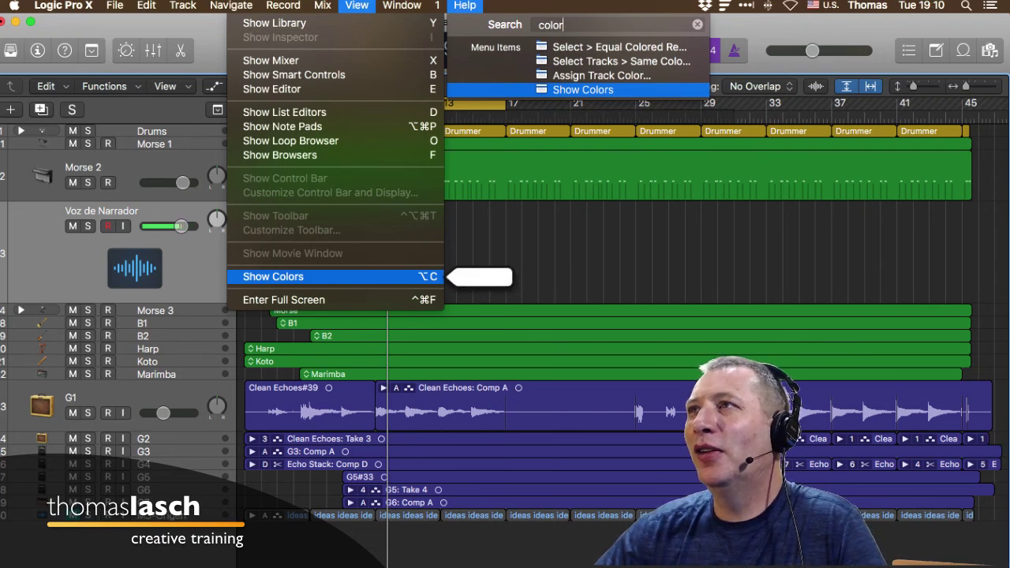
{"action": "key", "text": "Up"}
{"action": "key", "text": "Up"}
{"action": "key", "text": "Up"}
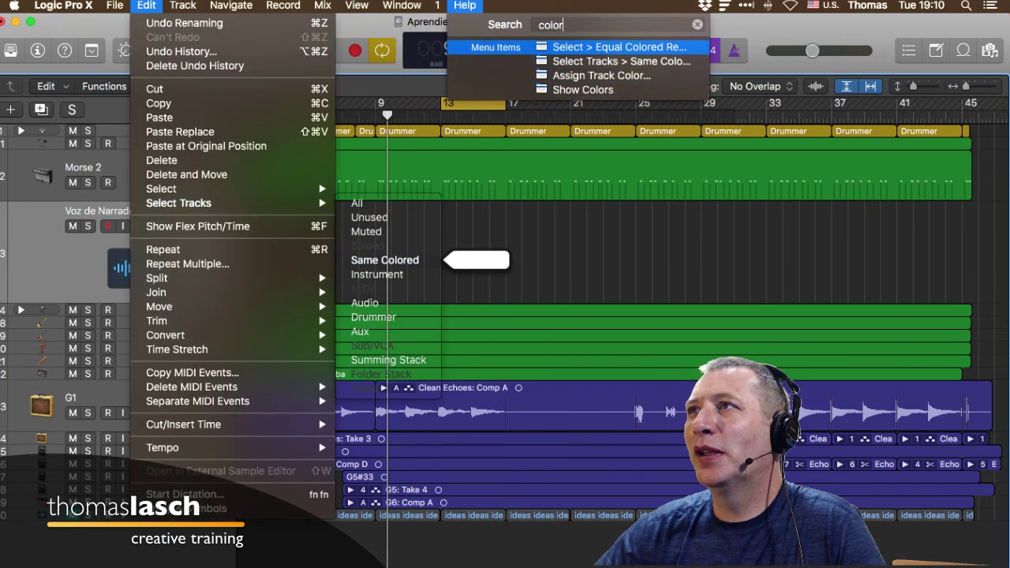
{"action": "key", "text": "Down"}
{"action": "key", "text": "Down"}
{"action": "key", "text": "Down"}
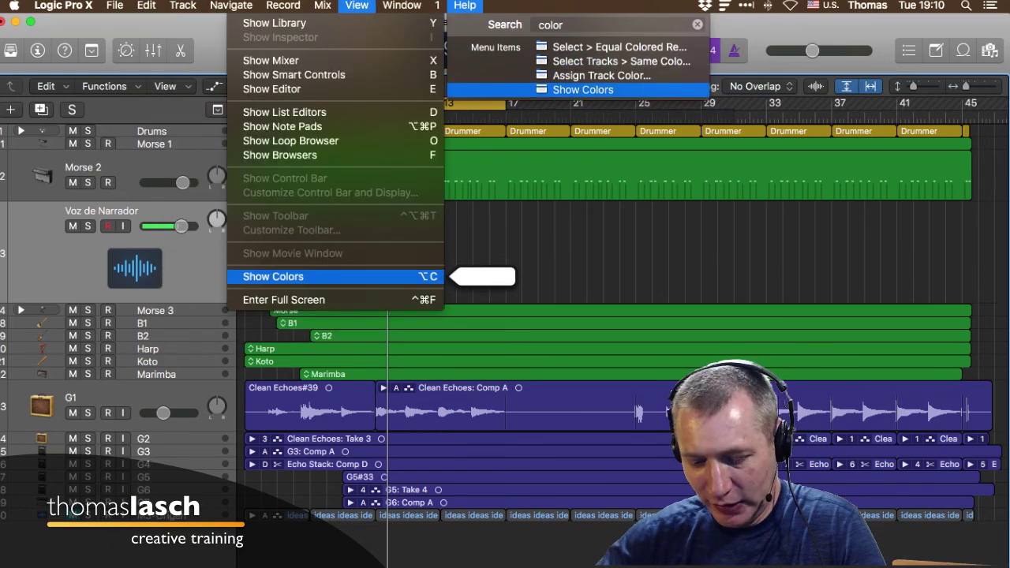
{"action": "key", "text": "Return"}
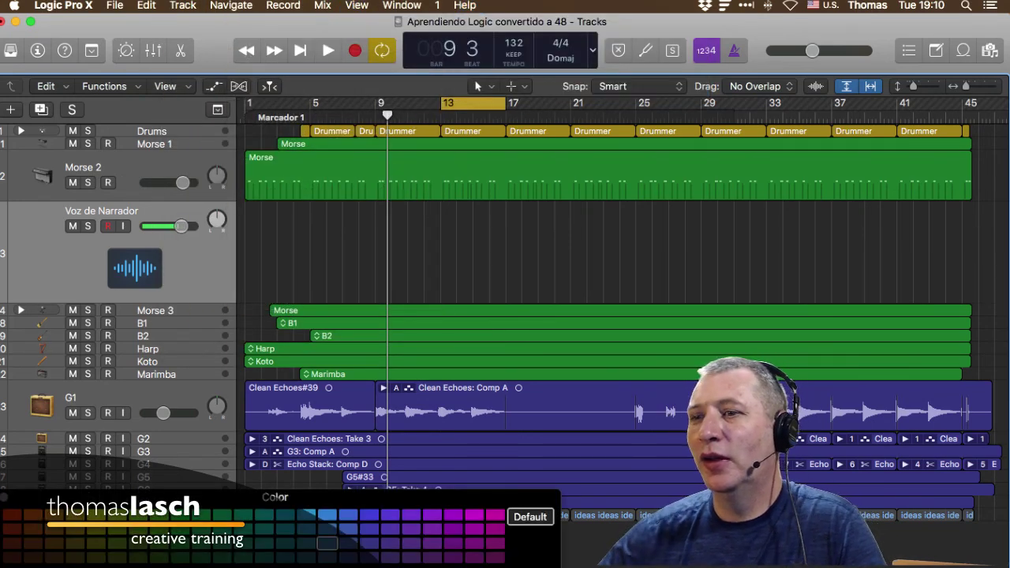
{"action": "left_click_drag", "start_coordinate": [276, 497], "coordinate": [426, 352]}
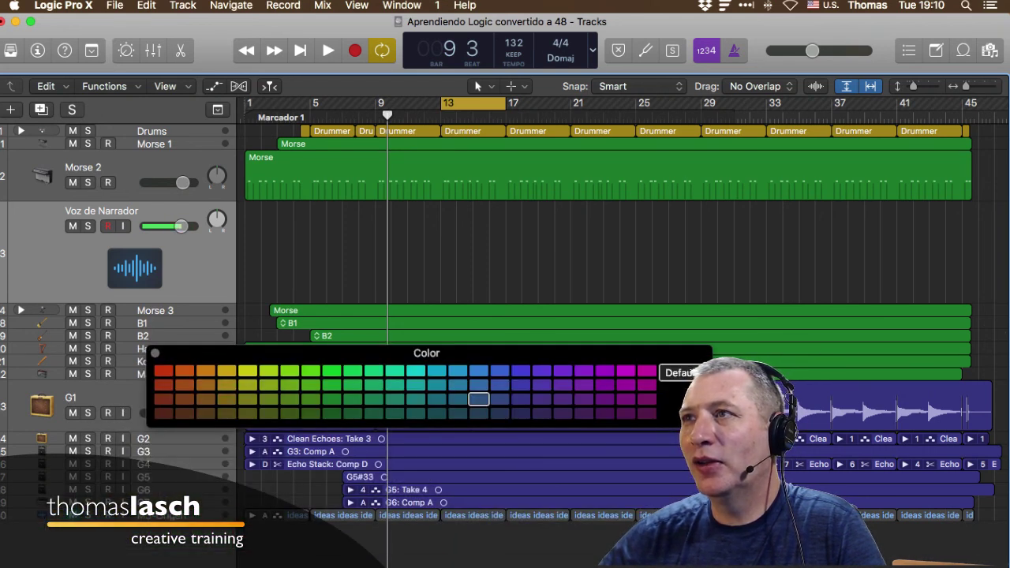
Step: Recolor the Morse 2 track's region lime green, the Morse 3 region bright spring green and the B1 region yellow, leaving nothing selected
{"action": "left_click", "coordinate": [458, 174]}
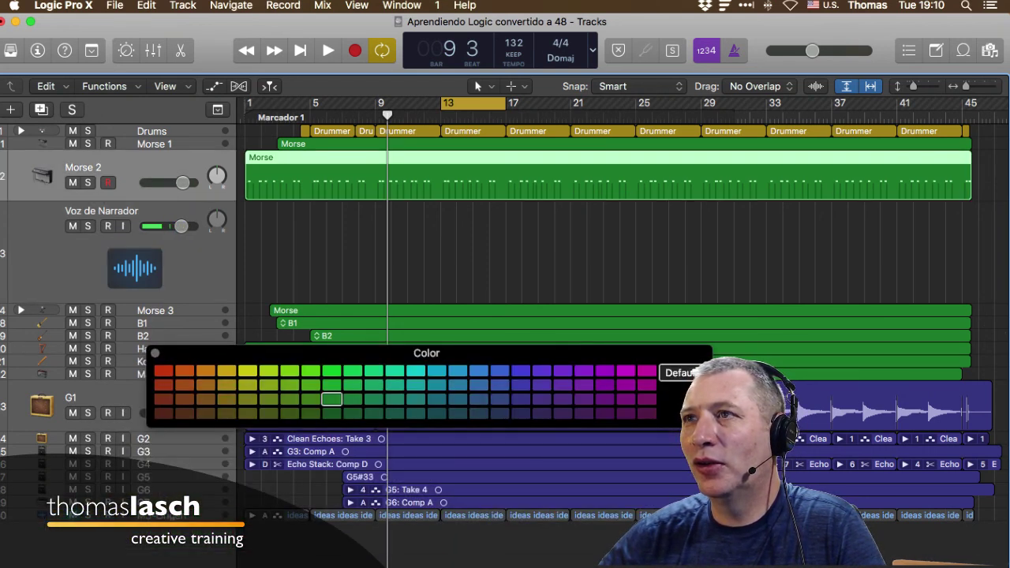
{"action": "left_click", "coordinate": [311, 371]}
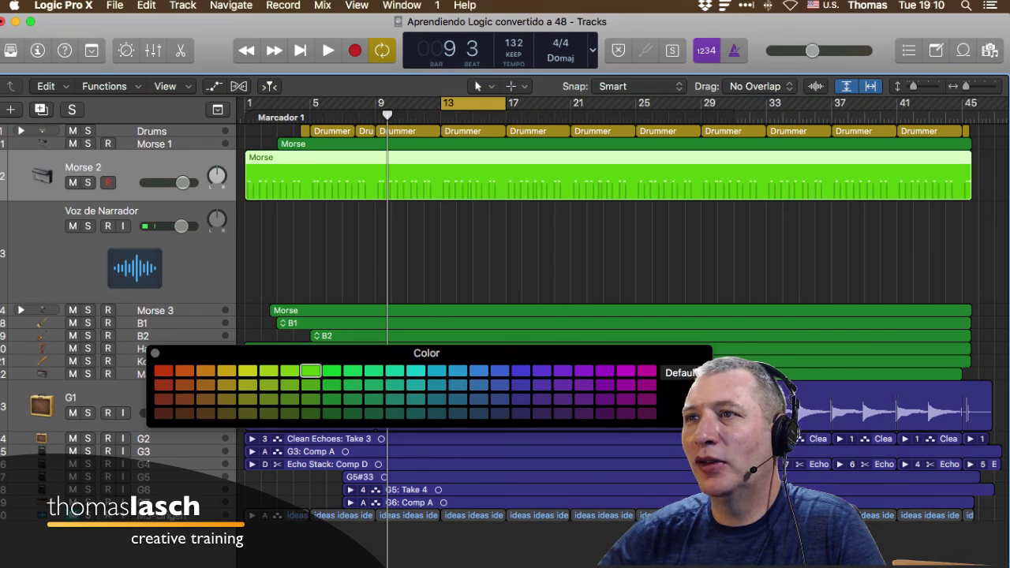
{"action": "left_click", "coordinate": [347, 311]}
{"action": "left_click", "coordinate": [353, 371]}
{"action": "left_click", "coordinate": [353, 324]}
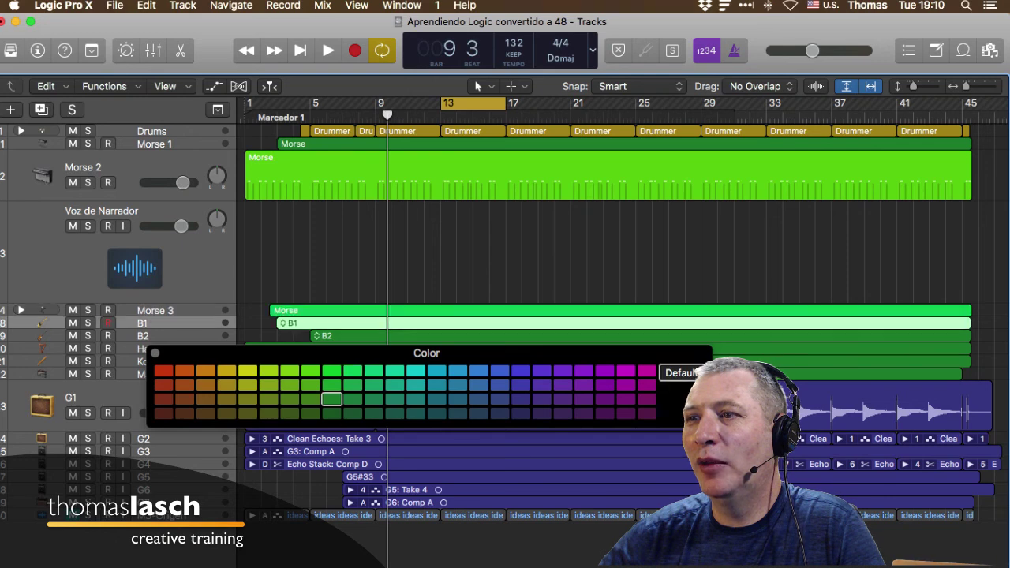
{"action": "left_click", "coordinate": [248, 371]}
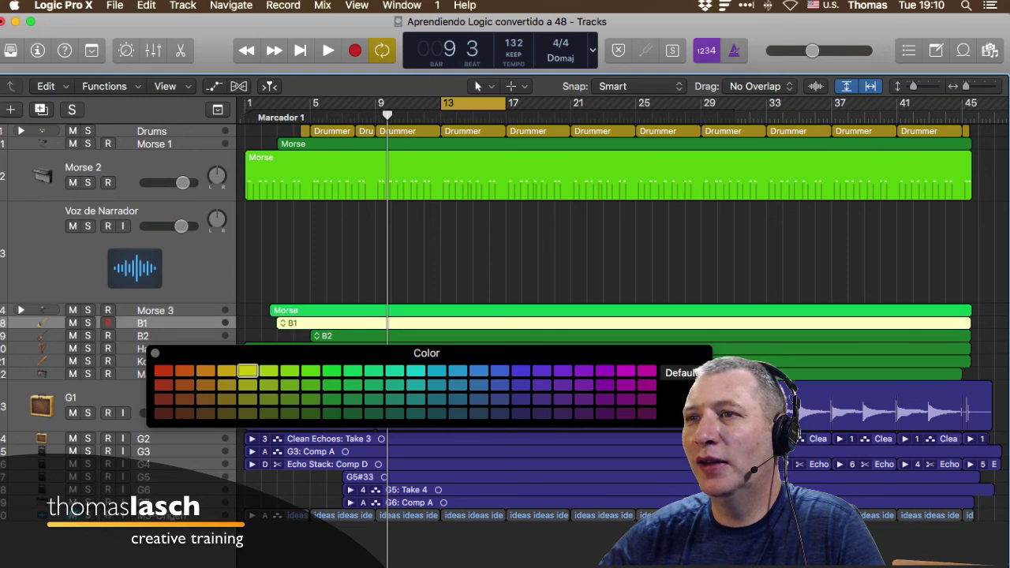
{"action": "left_click", "coordinate": [316, 268]}
Step: Enlarge the heights of the B1 and Morse 1 tracks, and reposition the color palette and project window to clear the view
{"action": "left_click_drag", "start_coordinate": [4, 327], "coordinate": [4, 342]}
{"action": "left_click_drag", "start_coordinate": [426, 354], "coordinate": [500, 406]}
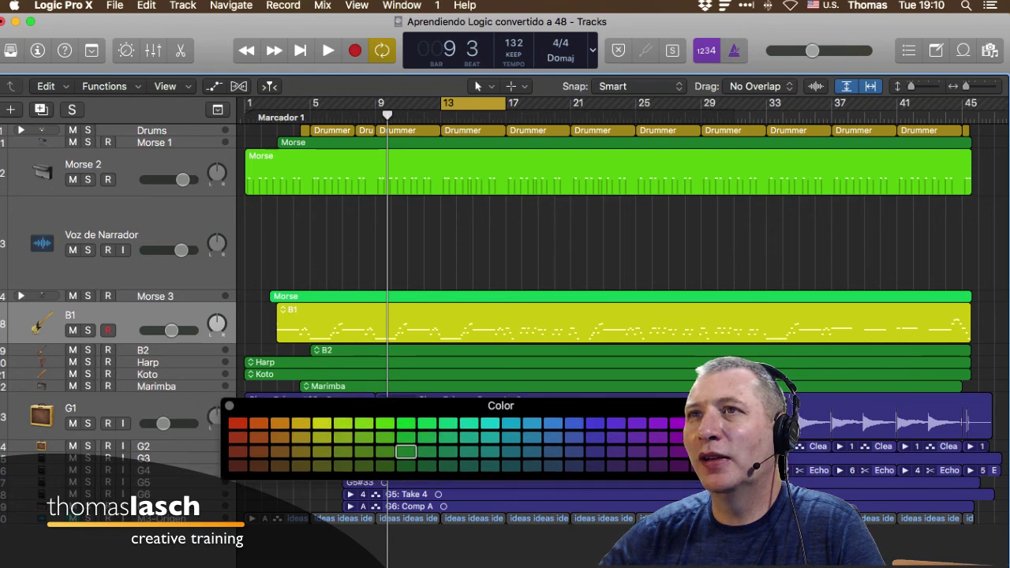
{"action": "left_click_drag", "start_coordinate": [154, 148], "coordinate": [154, 212]}
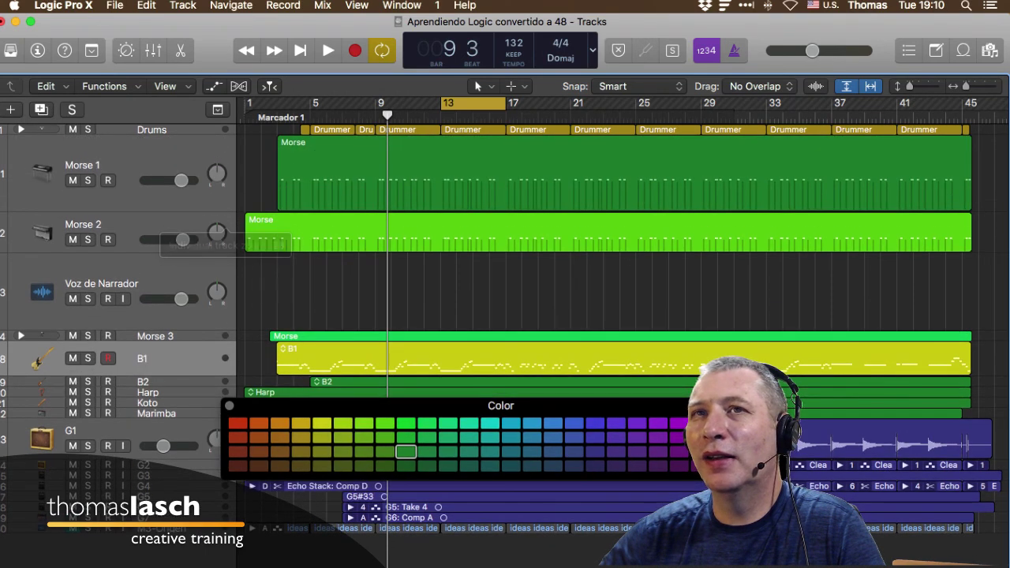
{"action": "left_click_drag", "start_coordinate": [506, 22], "coordinate": [510, 22]}
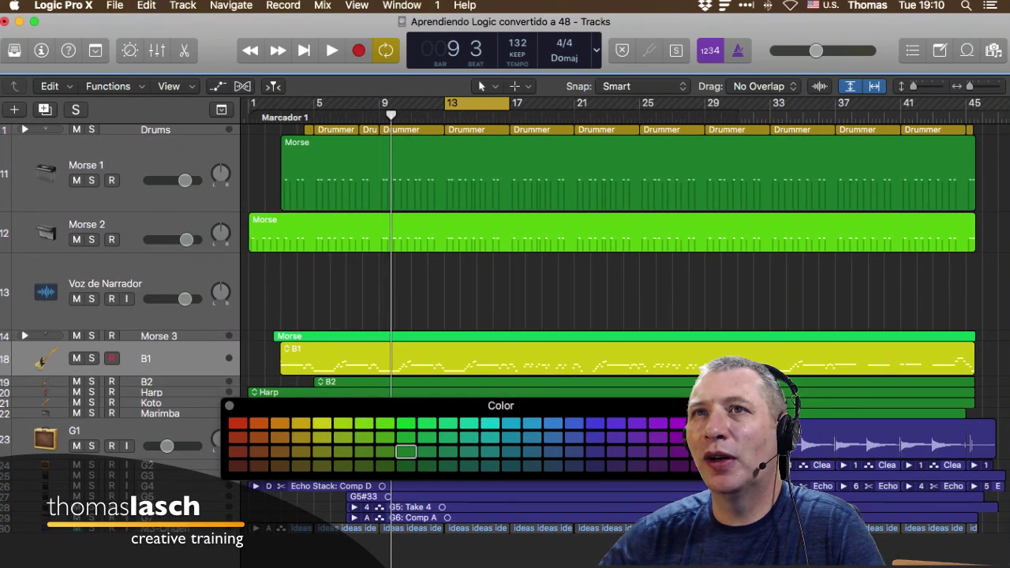
Step: Assign a golden yellow track color to the Morse 1 track
{"action": "left_click", "coordinate": [107, 154]}
{"action": "right_click", "coordinate": [107, 154]}
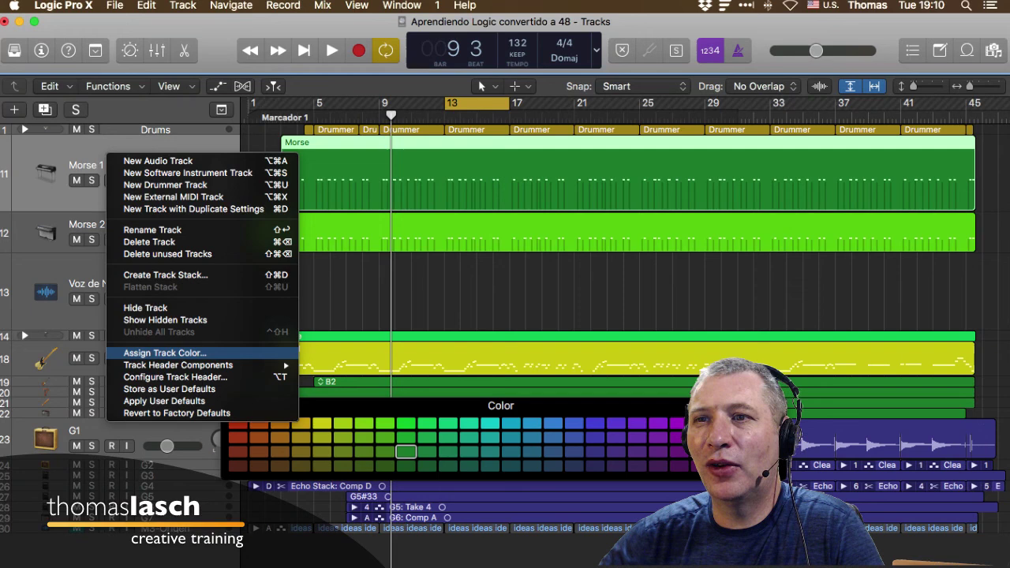
{"action": "left_click", "coordinate": [165, 353]}
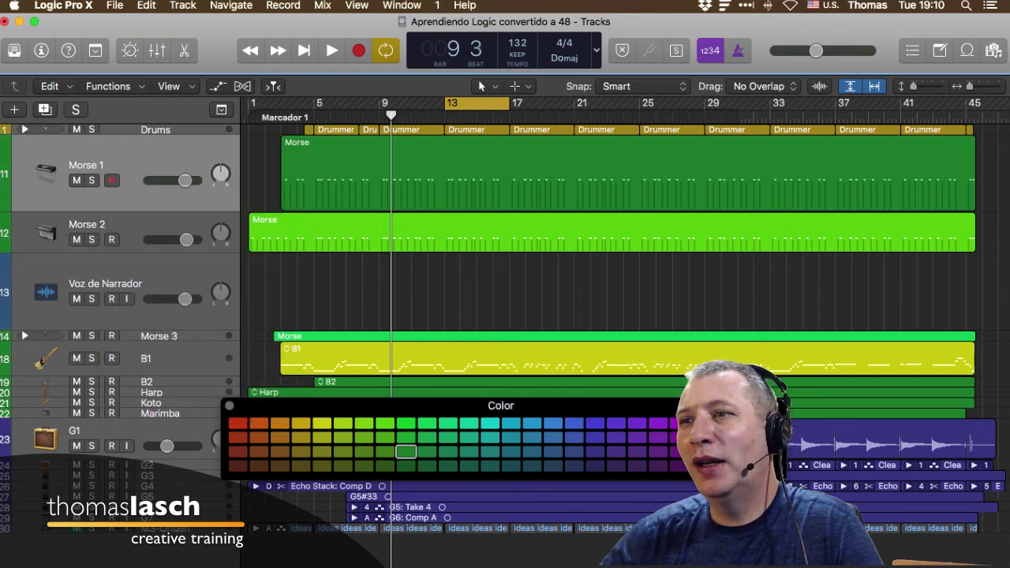
{"action": "left_click_drag", "start_coordinate": [502, 406], "coordinate": [523, 396]}
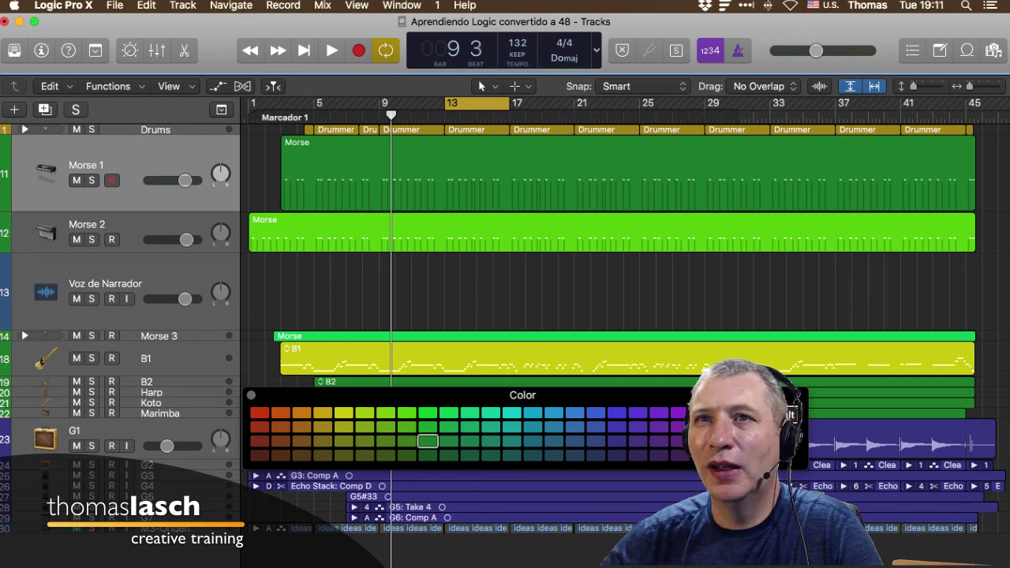
{"action": "left_click", "coordinate": [364, 413]}
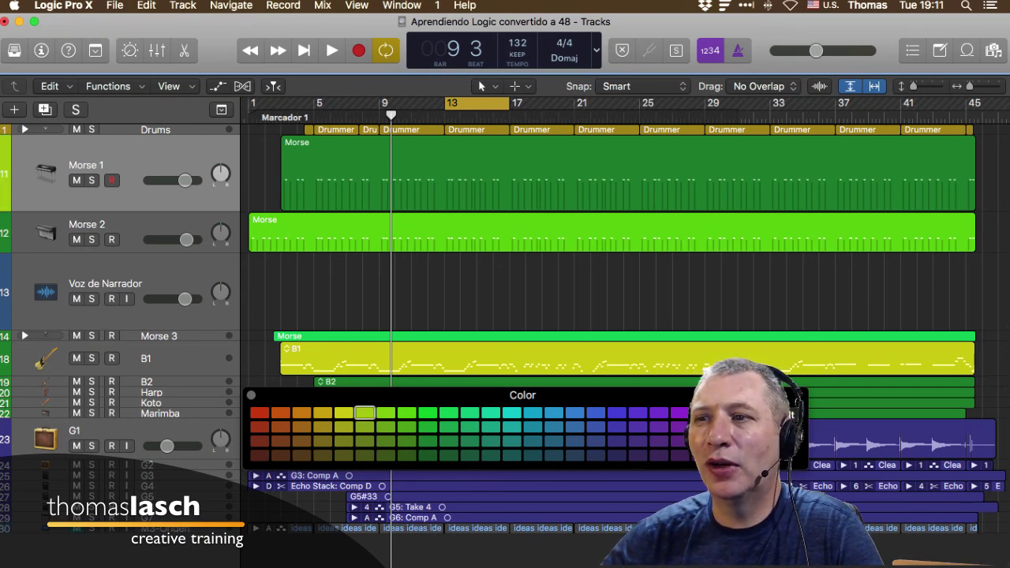
{"action": "left_click", "coordinate": [323, 413]}
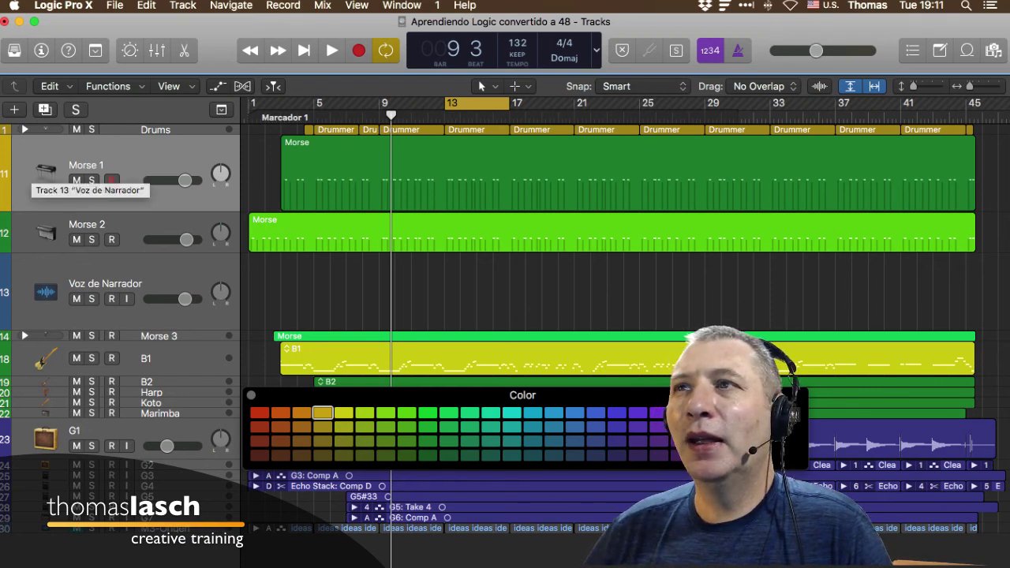
Step: Select the Morse 1 track's region and review the functions for naming and coloring regions and tracks
{"action": "left_click", "coordinate": [33, 171]}
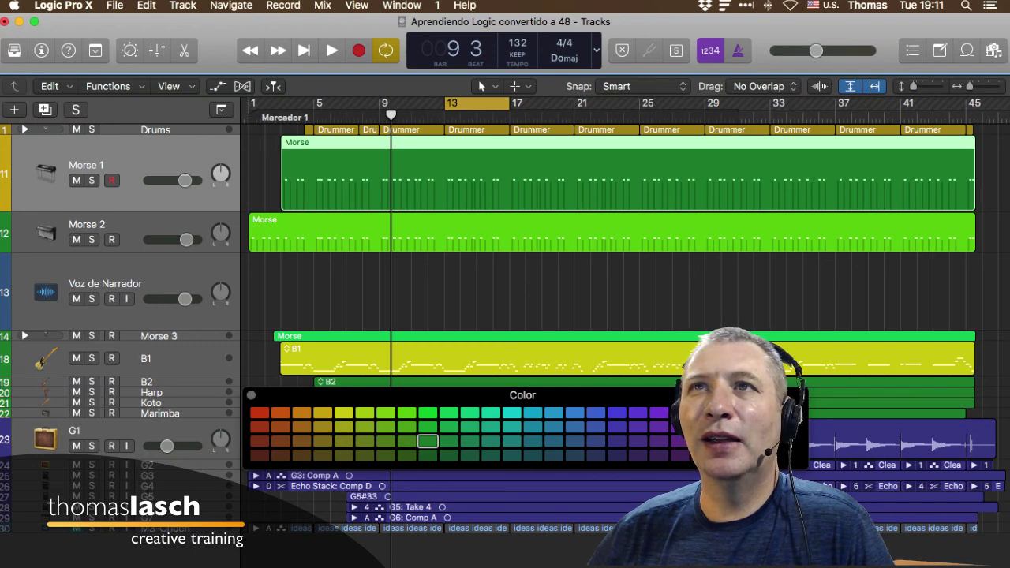
{"action": "left_click", "coordinate": [116, 87]}
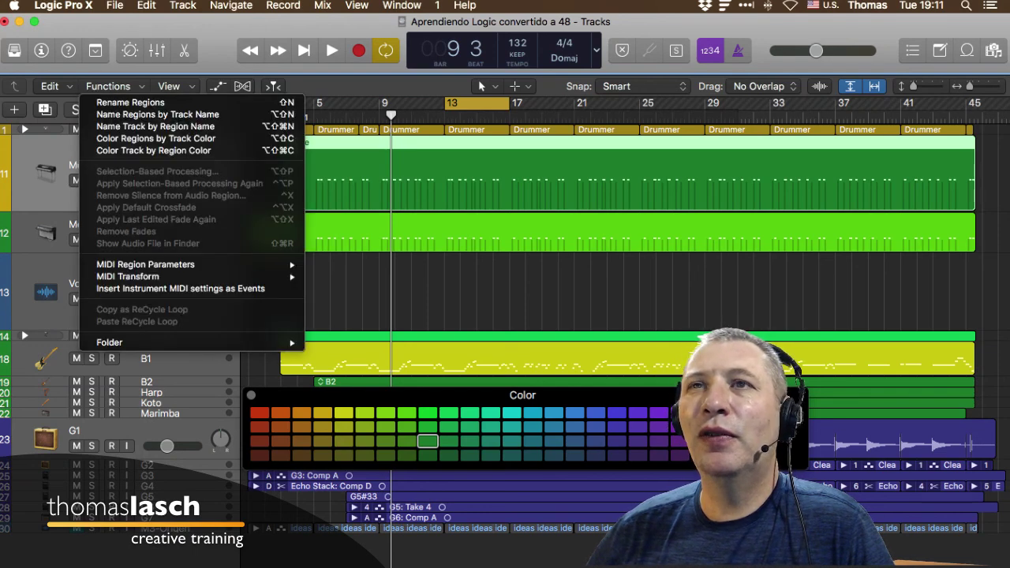
{"action": "key", "text": "Escape"}
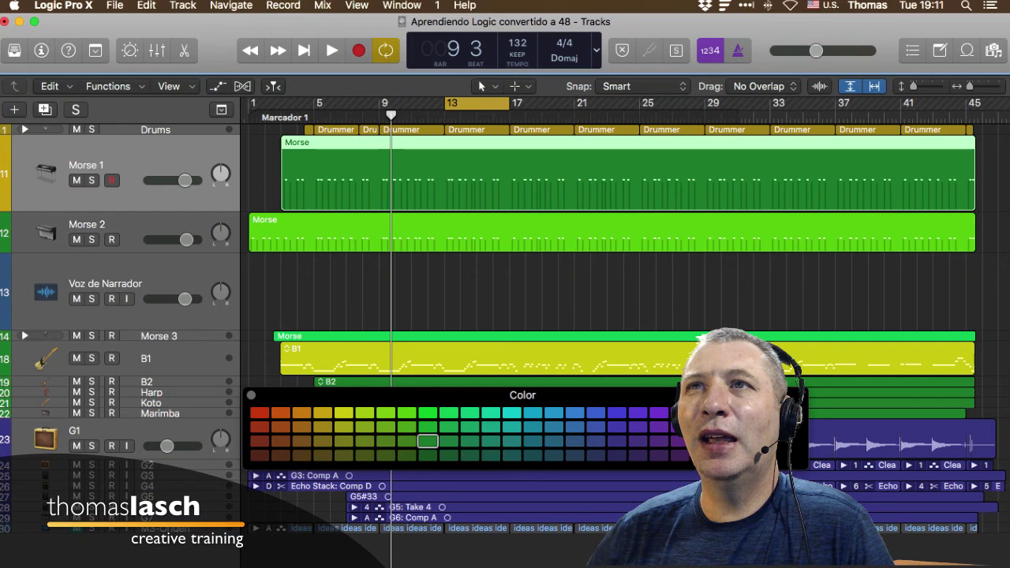
{"action": "left_click", "coordinate": [115, 86]}
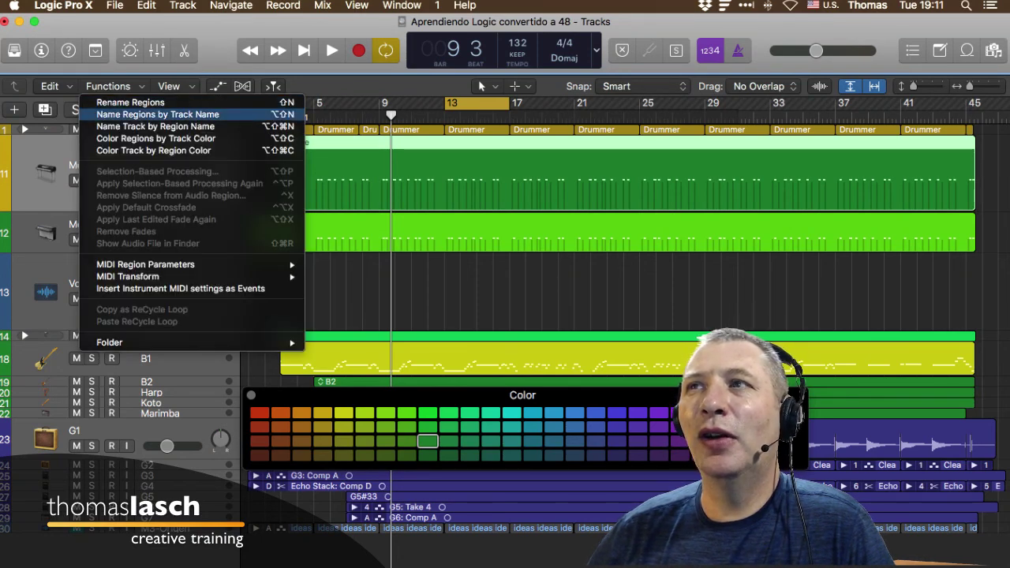
{"action": "key", "text": "Escape"}
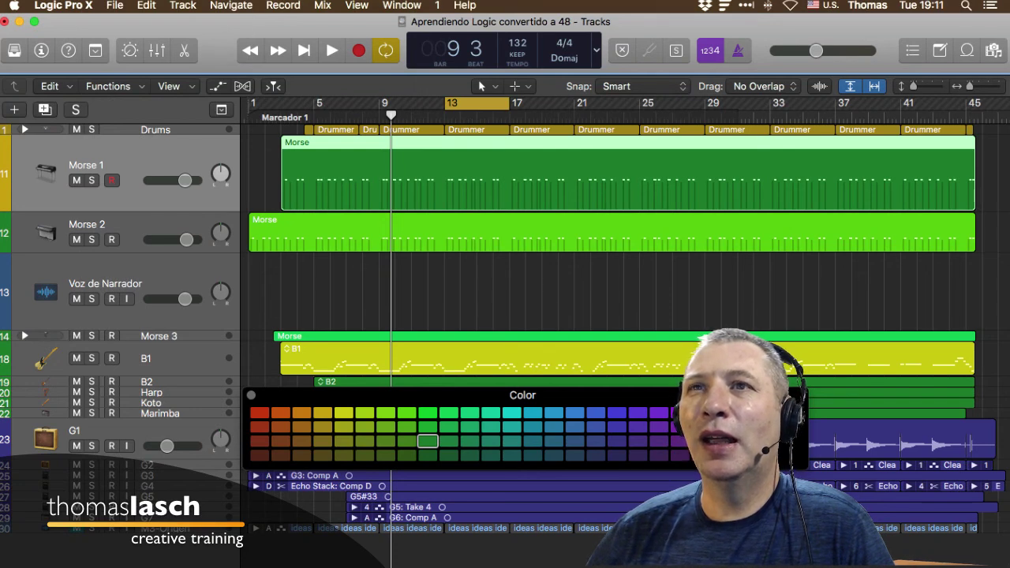
Step: Rename the Morse 1 track as Otra cosa
{"action": "key", "text": "shift+n"}
{"action": "type", "text": "Otra cosa"}
{"action": "key", "text": "Return"}
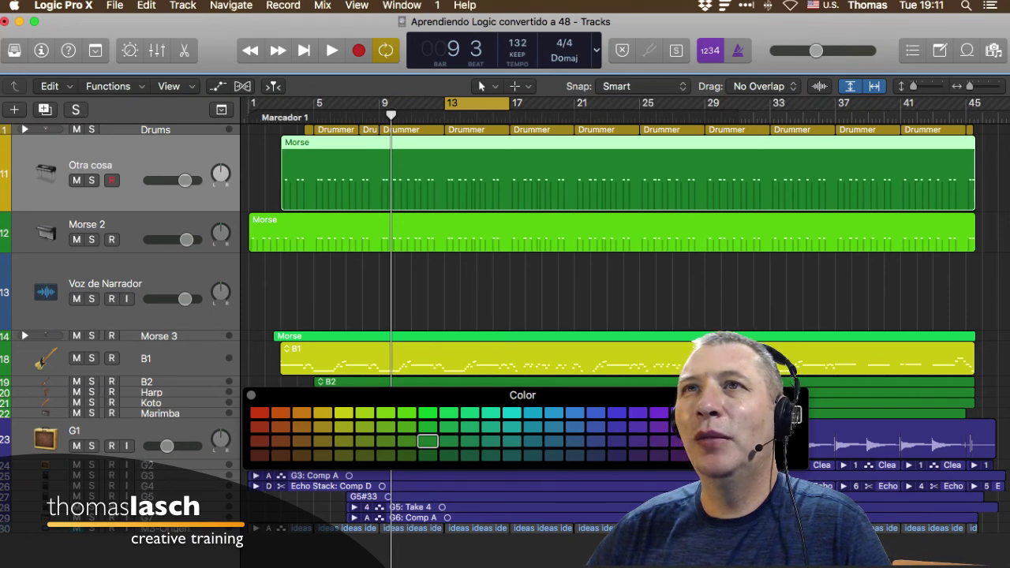
Step: Name the selected region on the Otra cosa track by its track name, and review the remaining naming and coloring functions
{"action": "left_click", "coordinate": [108, 86]}
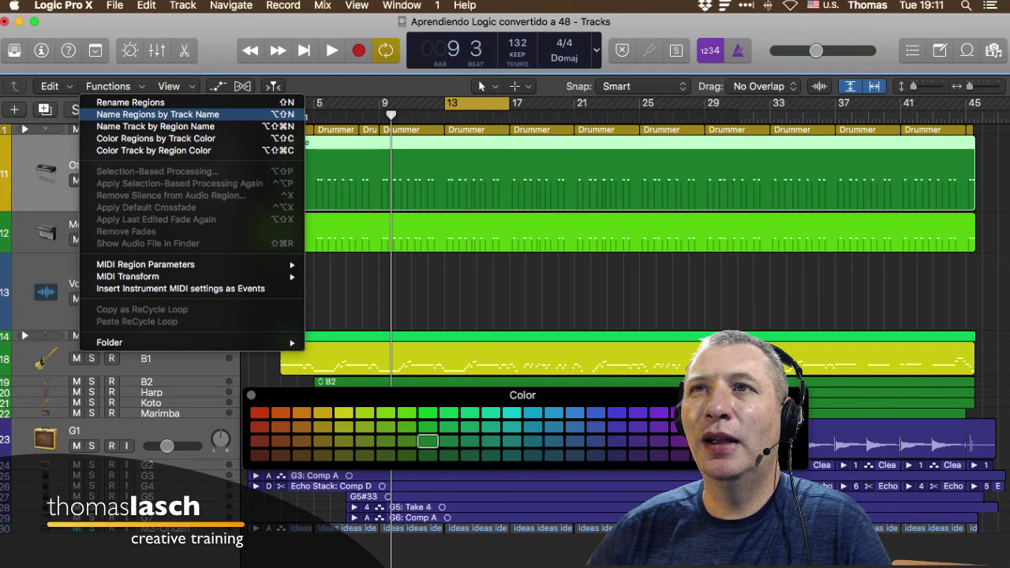
{"action": "left_click", "coordinate": [157, 114]}
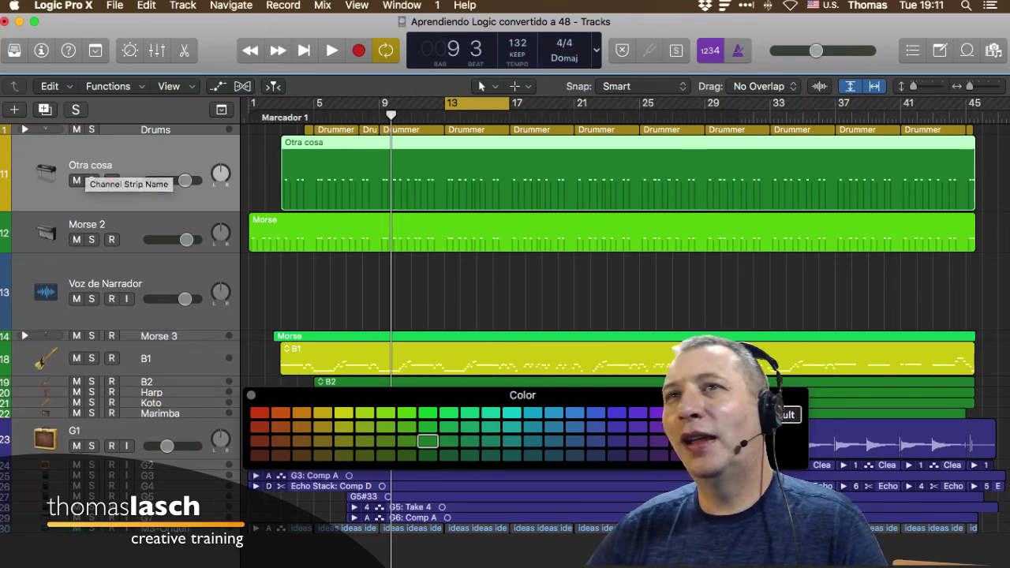
{"action": "left_click", "coordinate": [107, 86]}
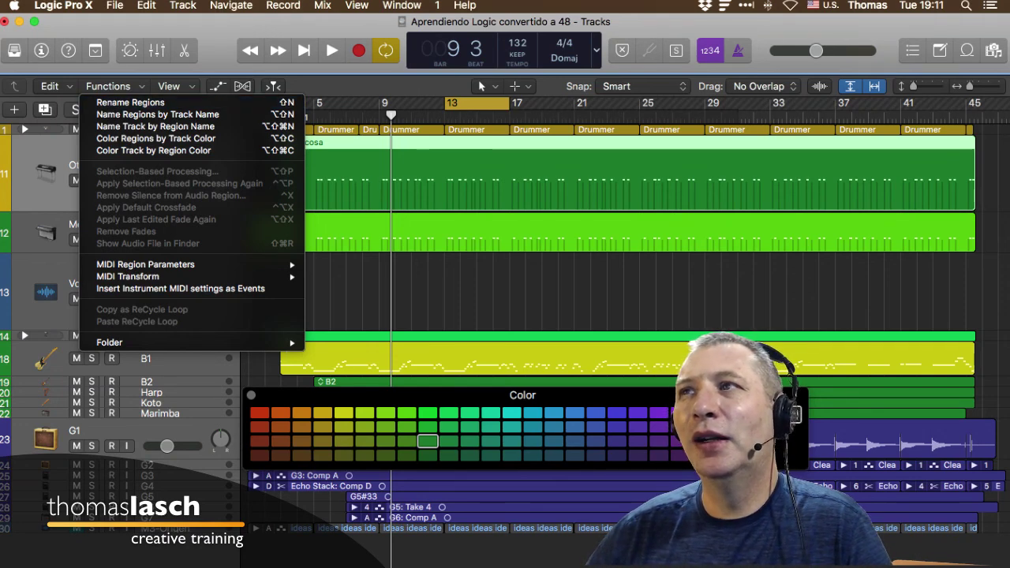
{"action": "key", "text": "Escape"}
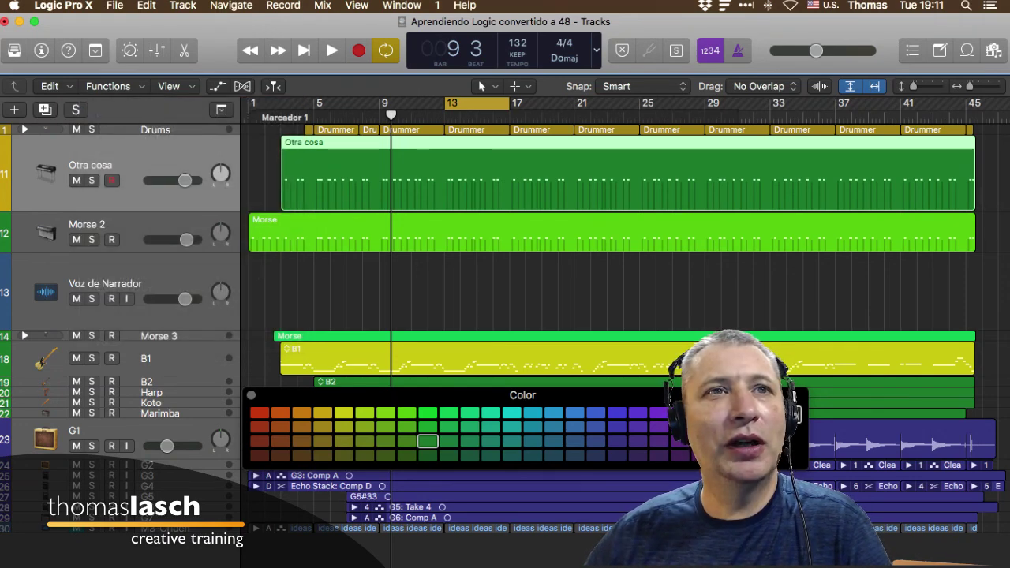